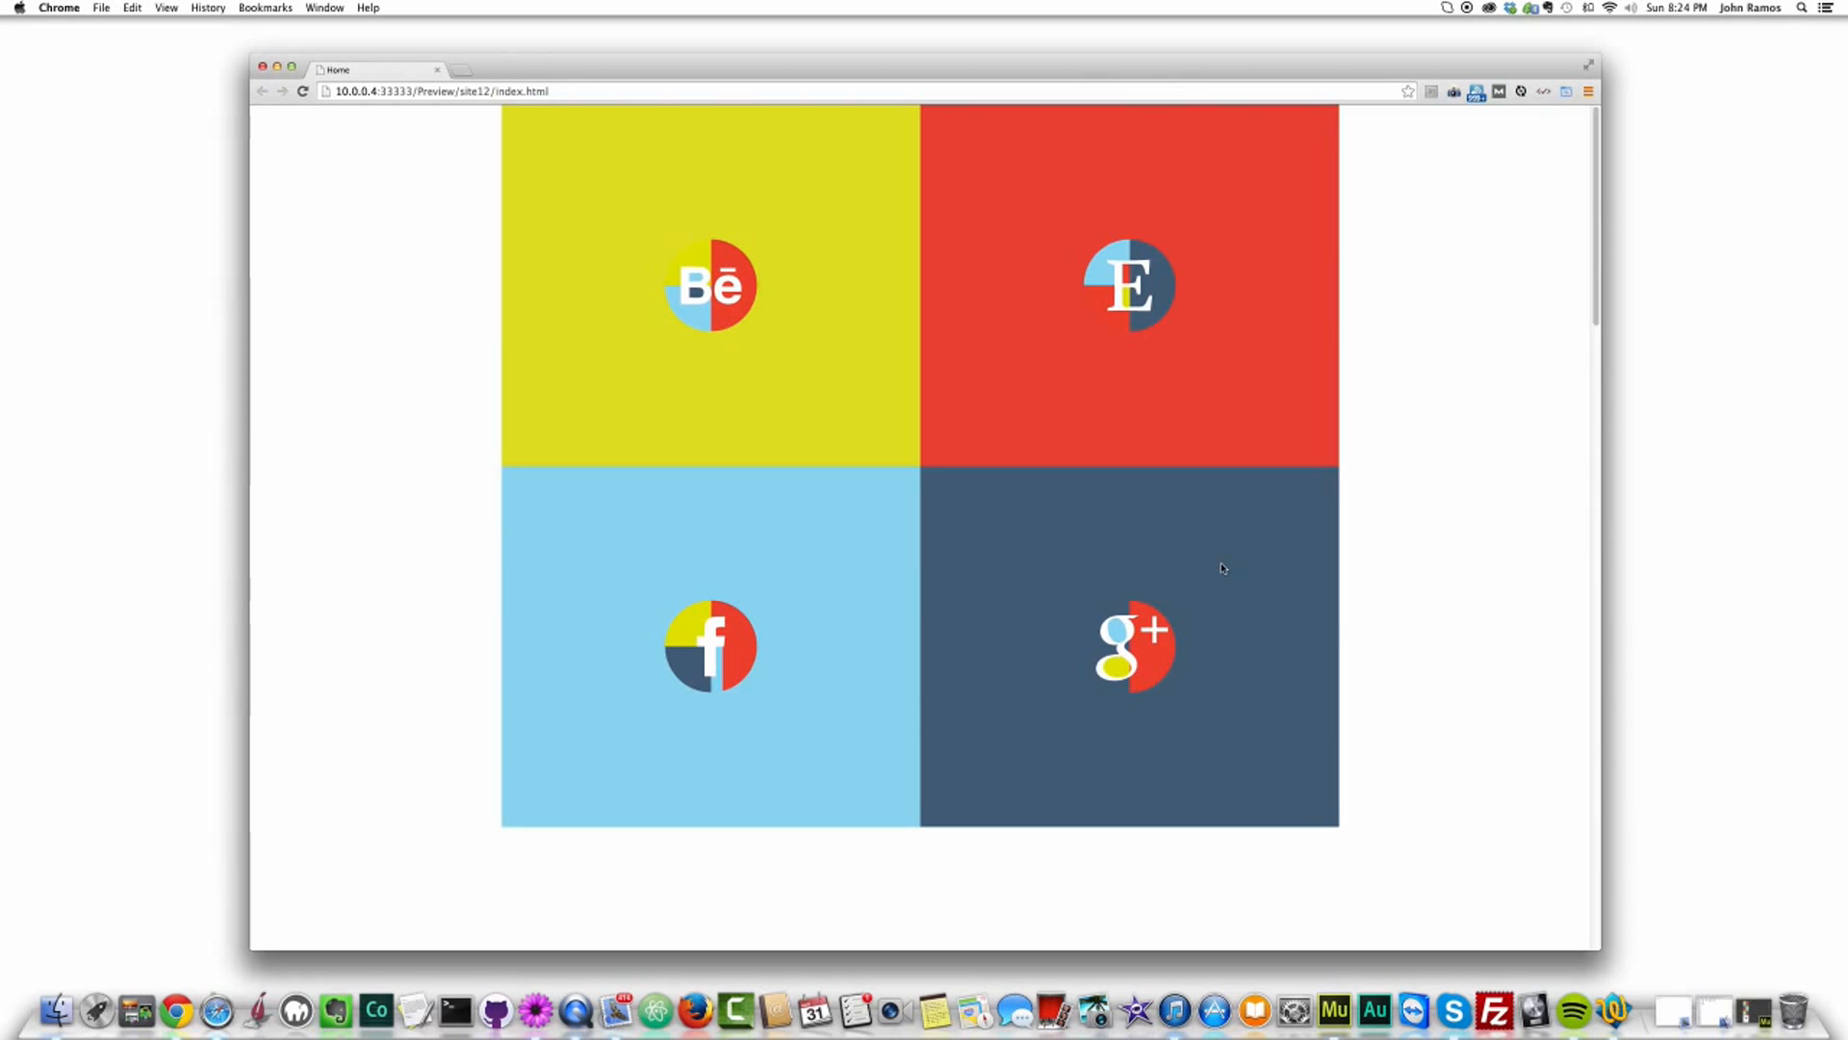
Step: Scroll the finished site's browser preview down to the Pop Art Social Media Icon Set section and switch to Adobe Muse
{"action": "left_click_drag", "start_coordinate": [1596, 141], "coordinate": [1606, 848]}
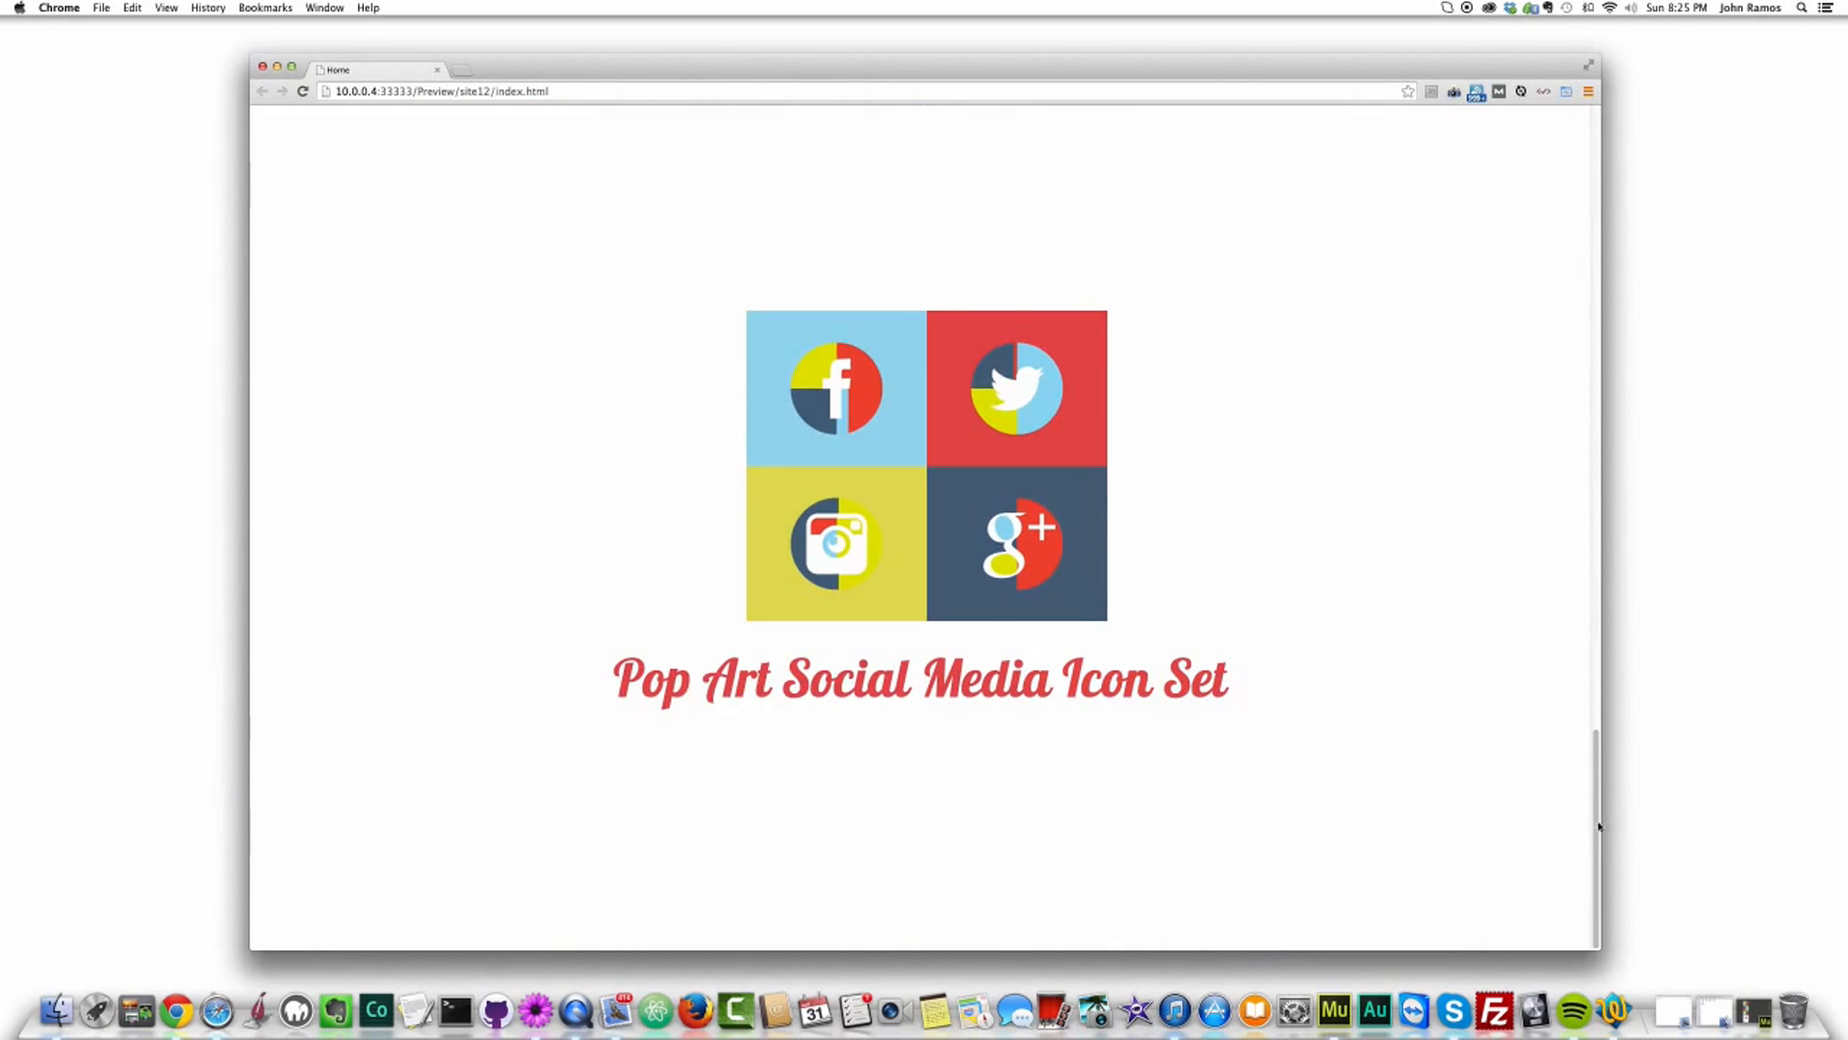
{"action": "left_click", "coordinate": [1723, 1006]}
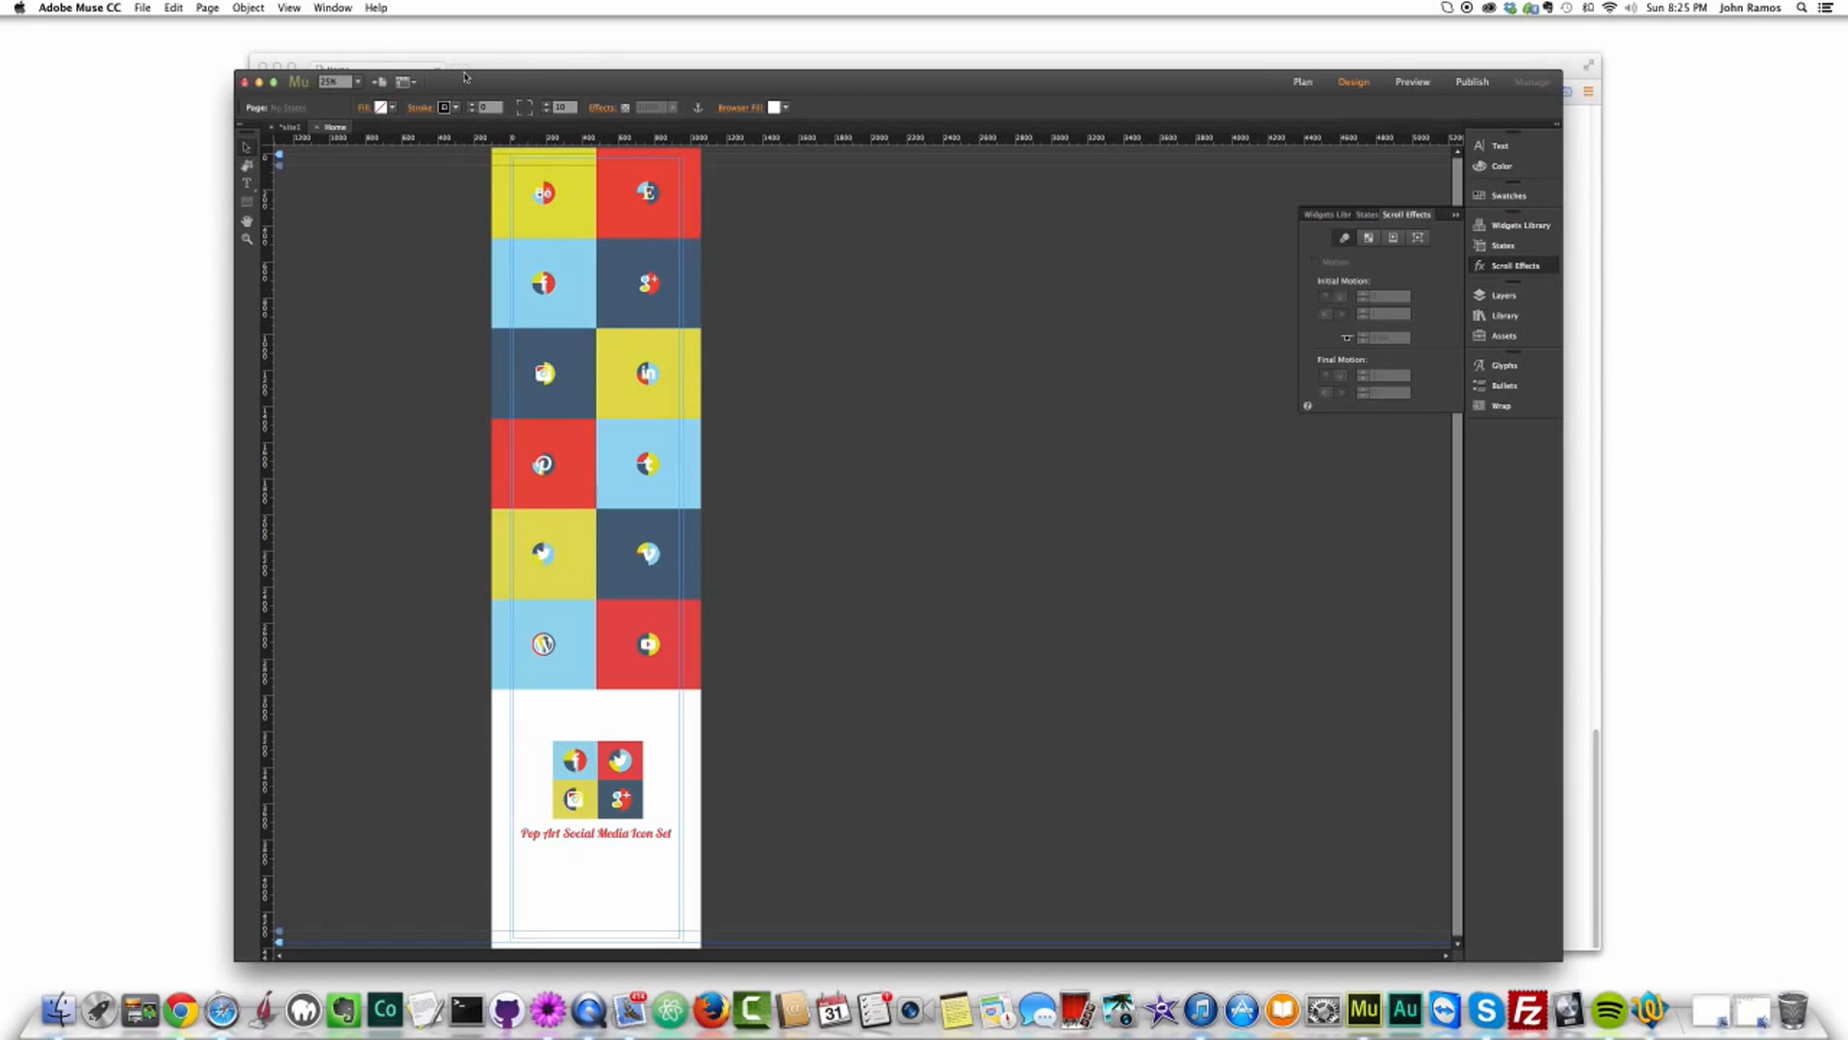
{"action": "left_click_drag", "start_coordinate": [506, 84], "coordinate": [465, 76]}
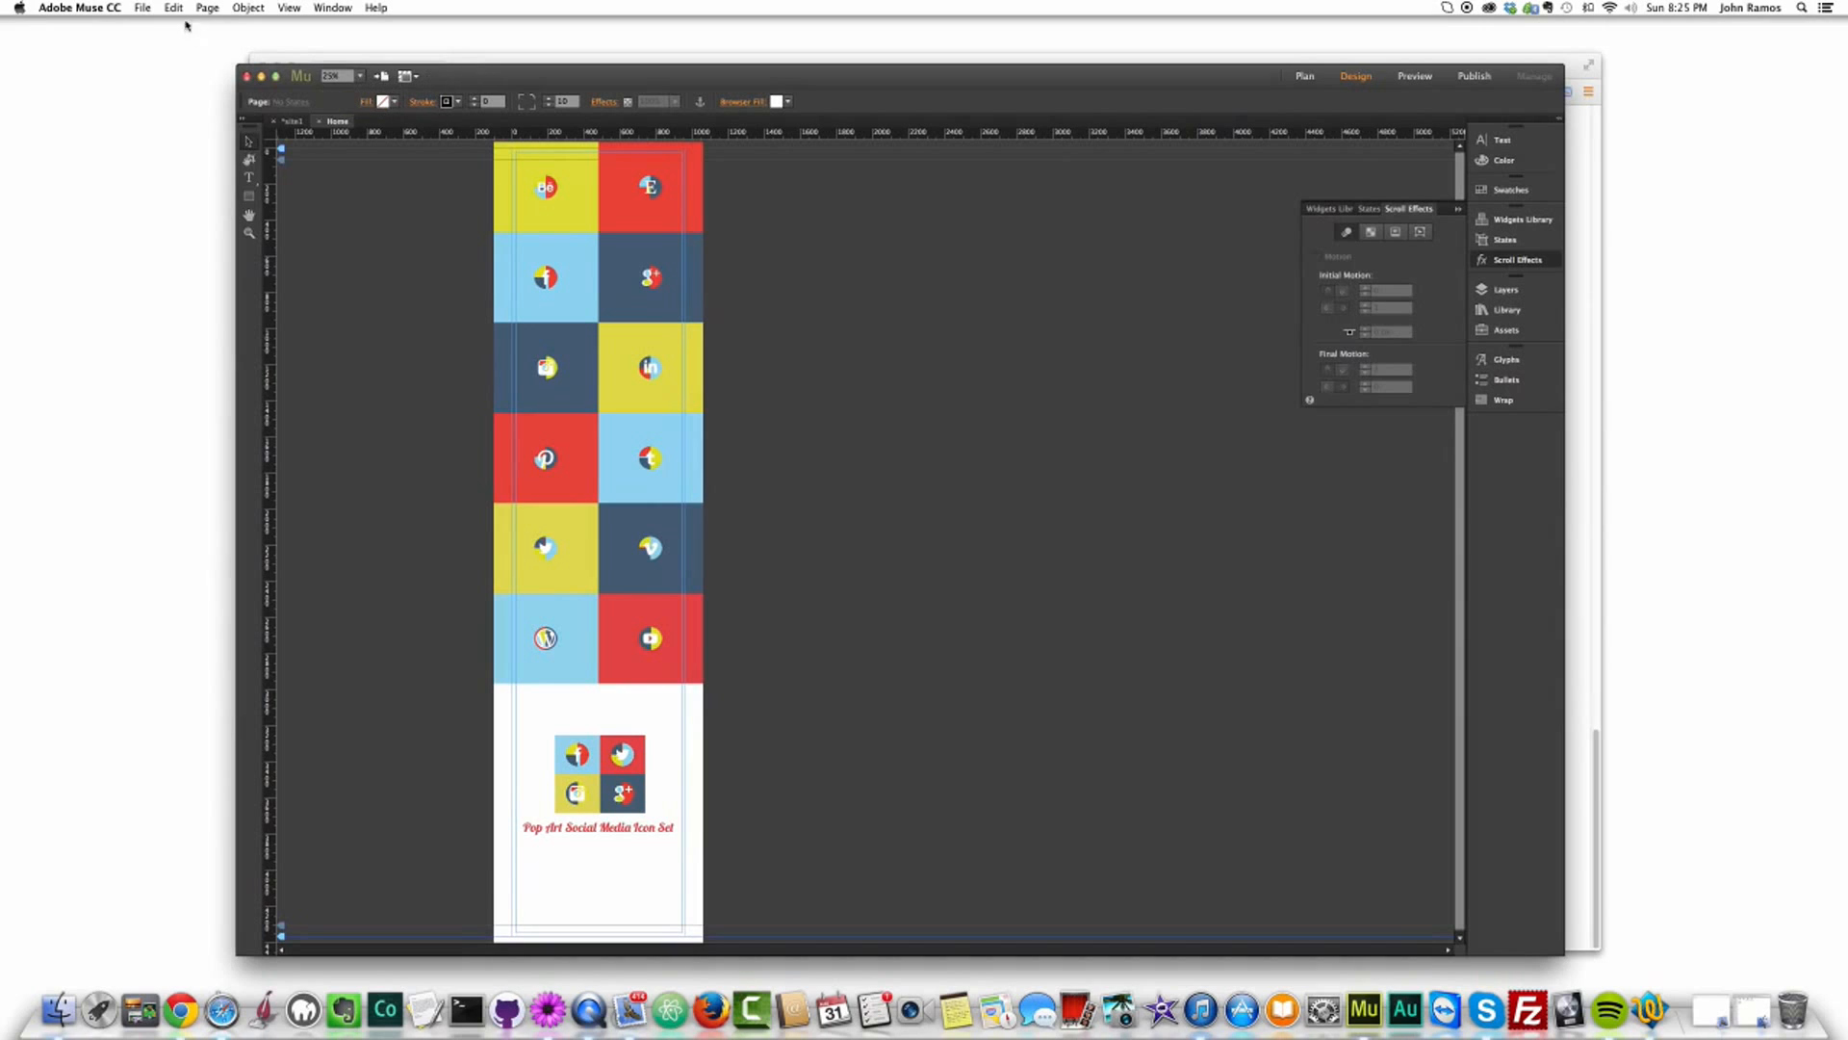
Step: Create a new site and open its Home page for design
{"action": "left_click", "coordinate": [142, 7]}
{"action": "left_click", "coordinate": [143, 29]}
{"action": "left_click", "coordinate": [1076, 663]}
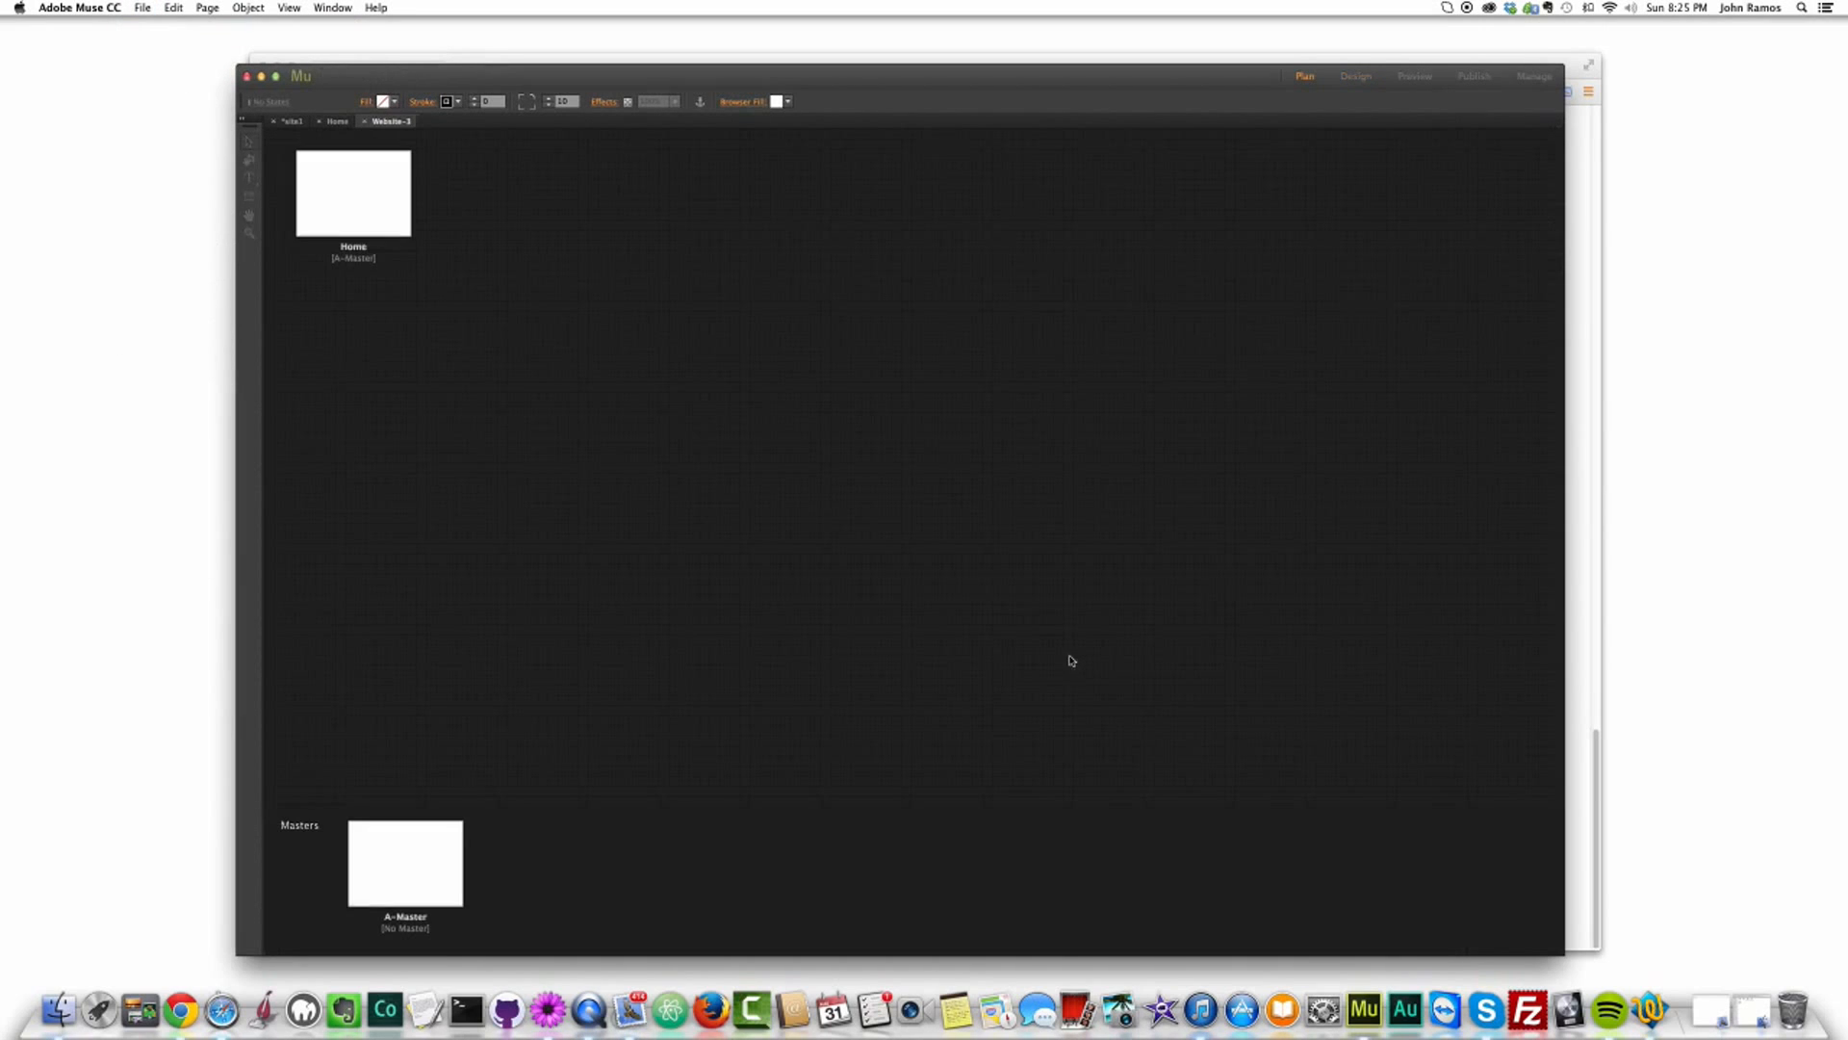
{"action": "double_click", "coordinate": [367, 190]}
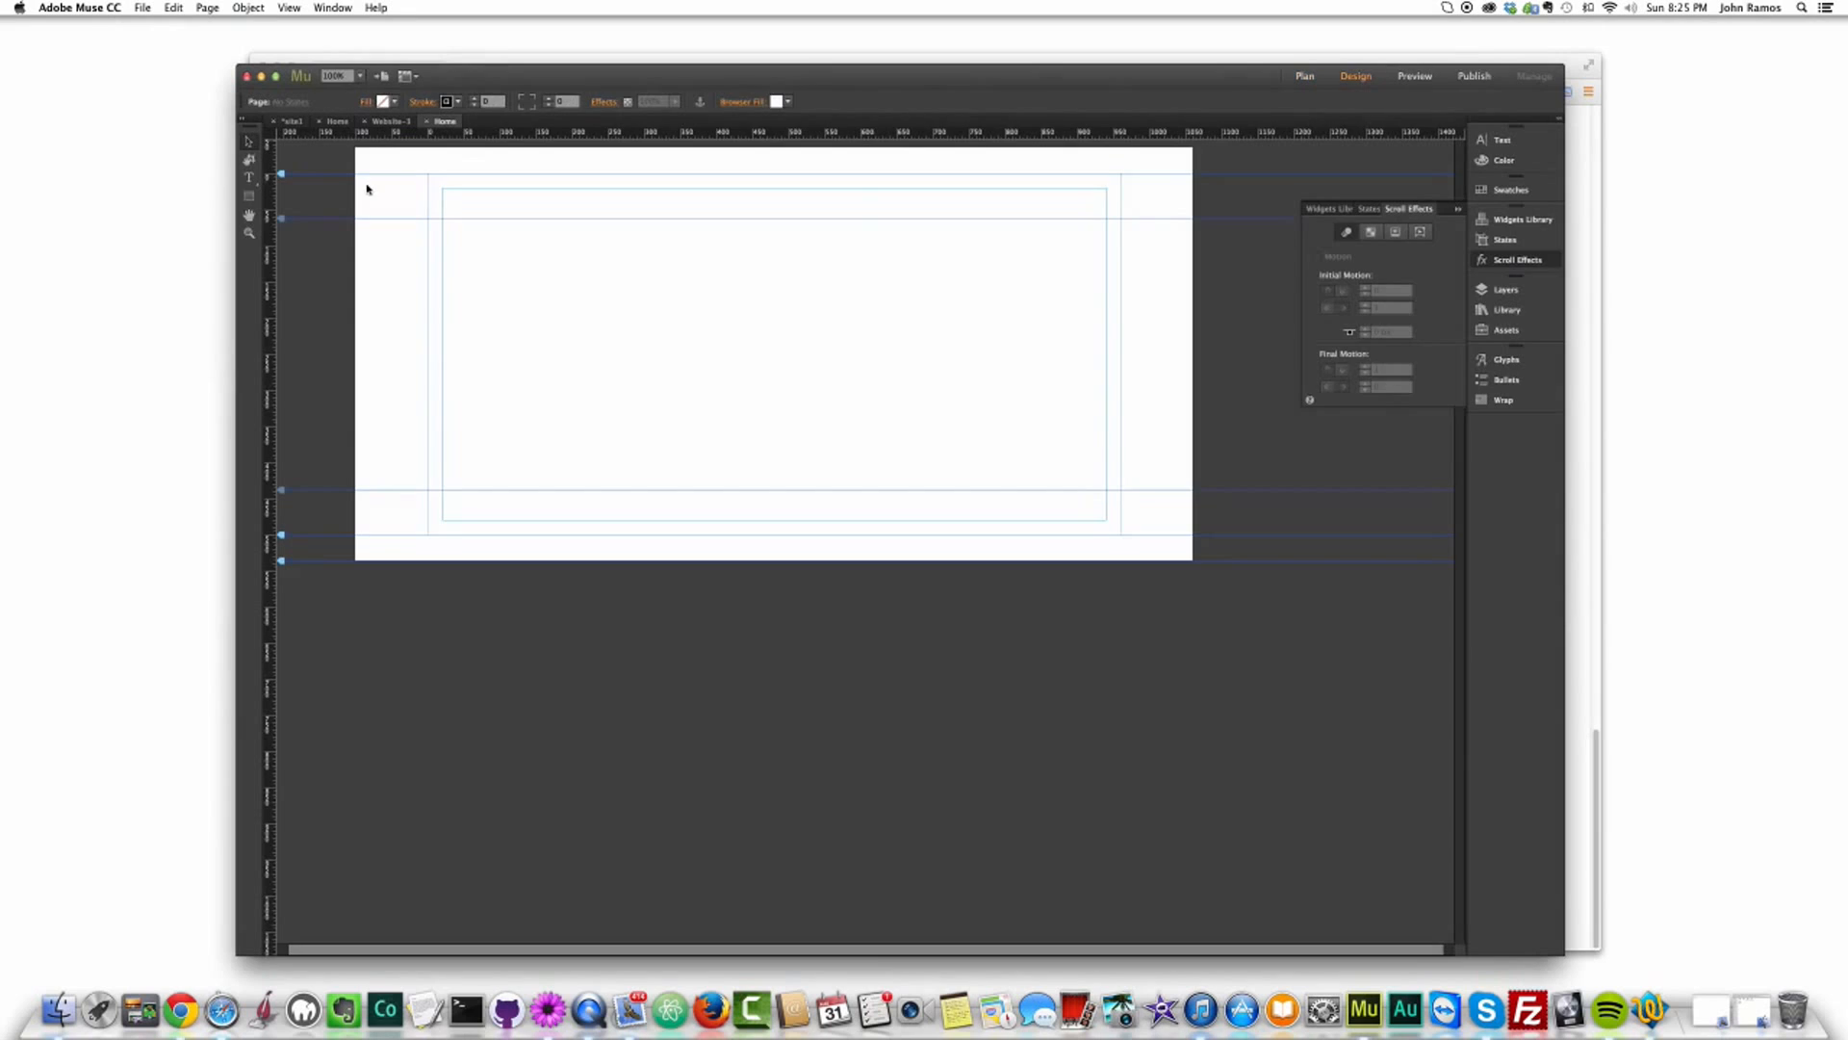
{"action": "left_click", "coordinate": [248, 195]}
{"action": "left_click_drag", "start_coordinate": [356, 149], "coordinate": [774, 378]}
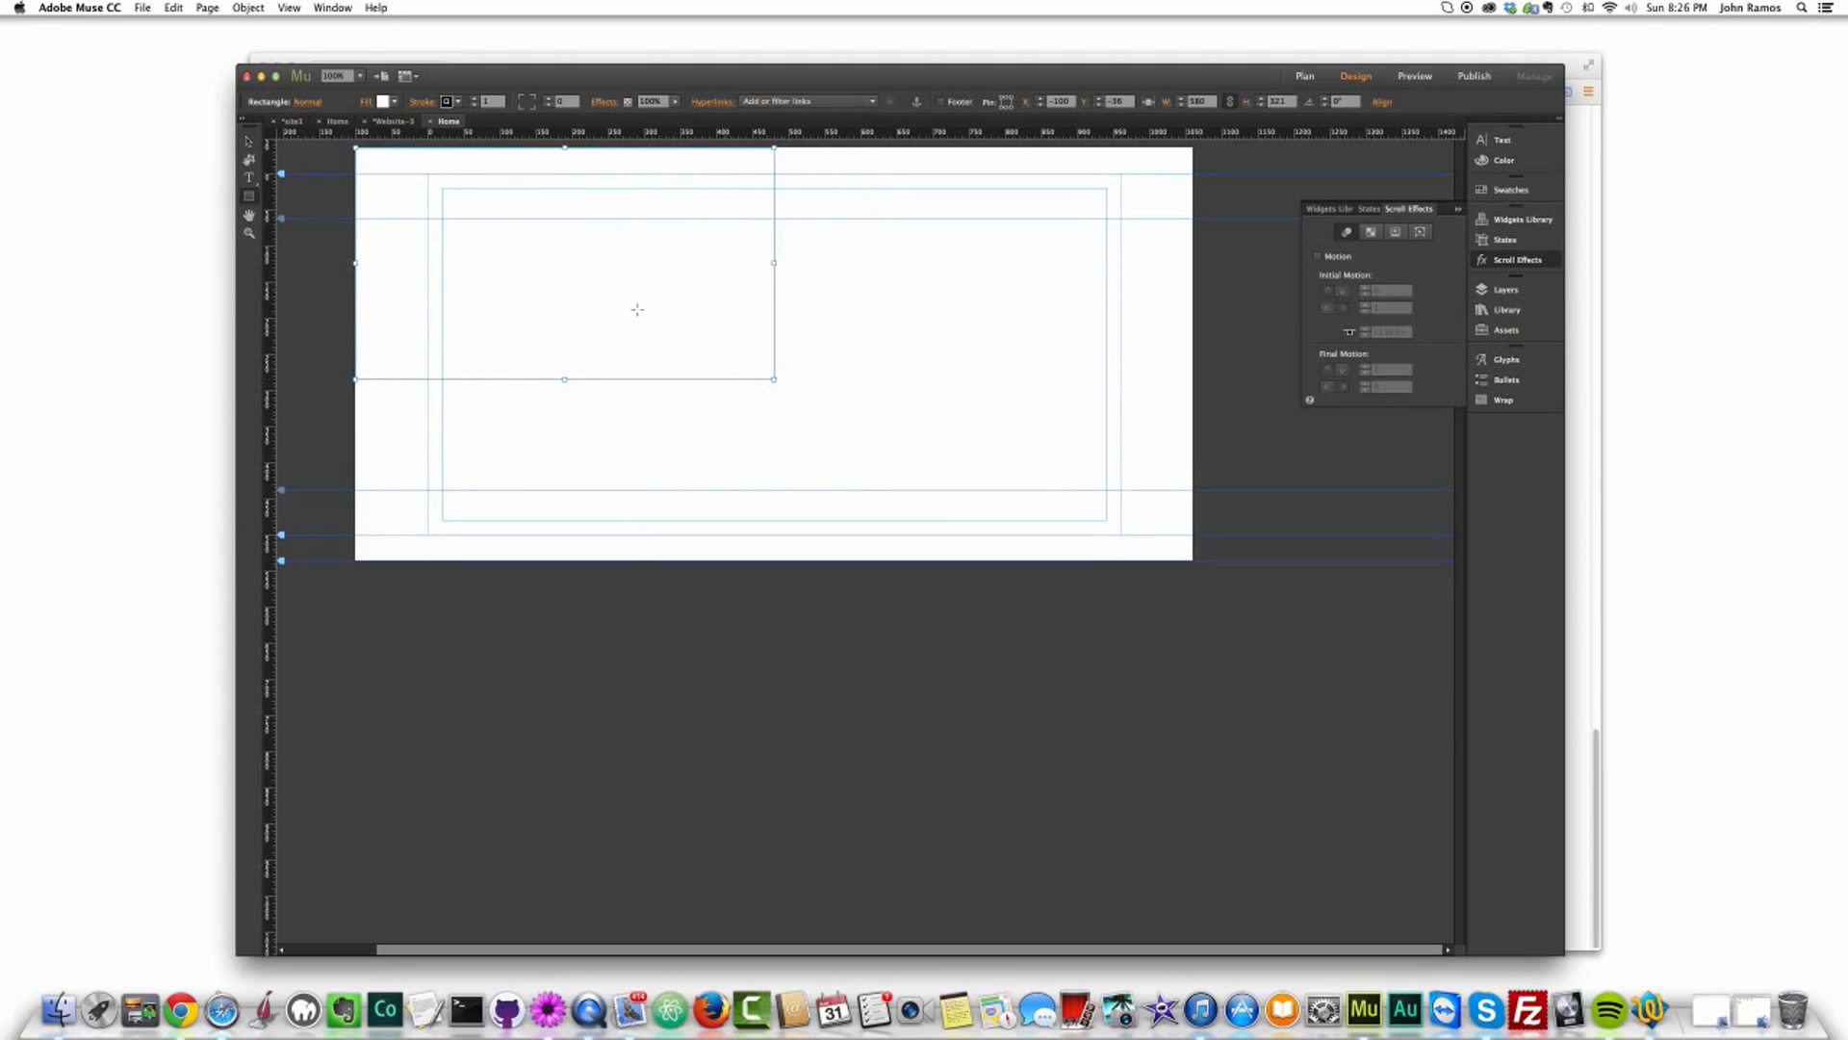
{"action": "left_click", "coordinate": [483, 238]}
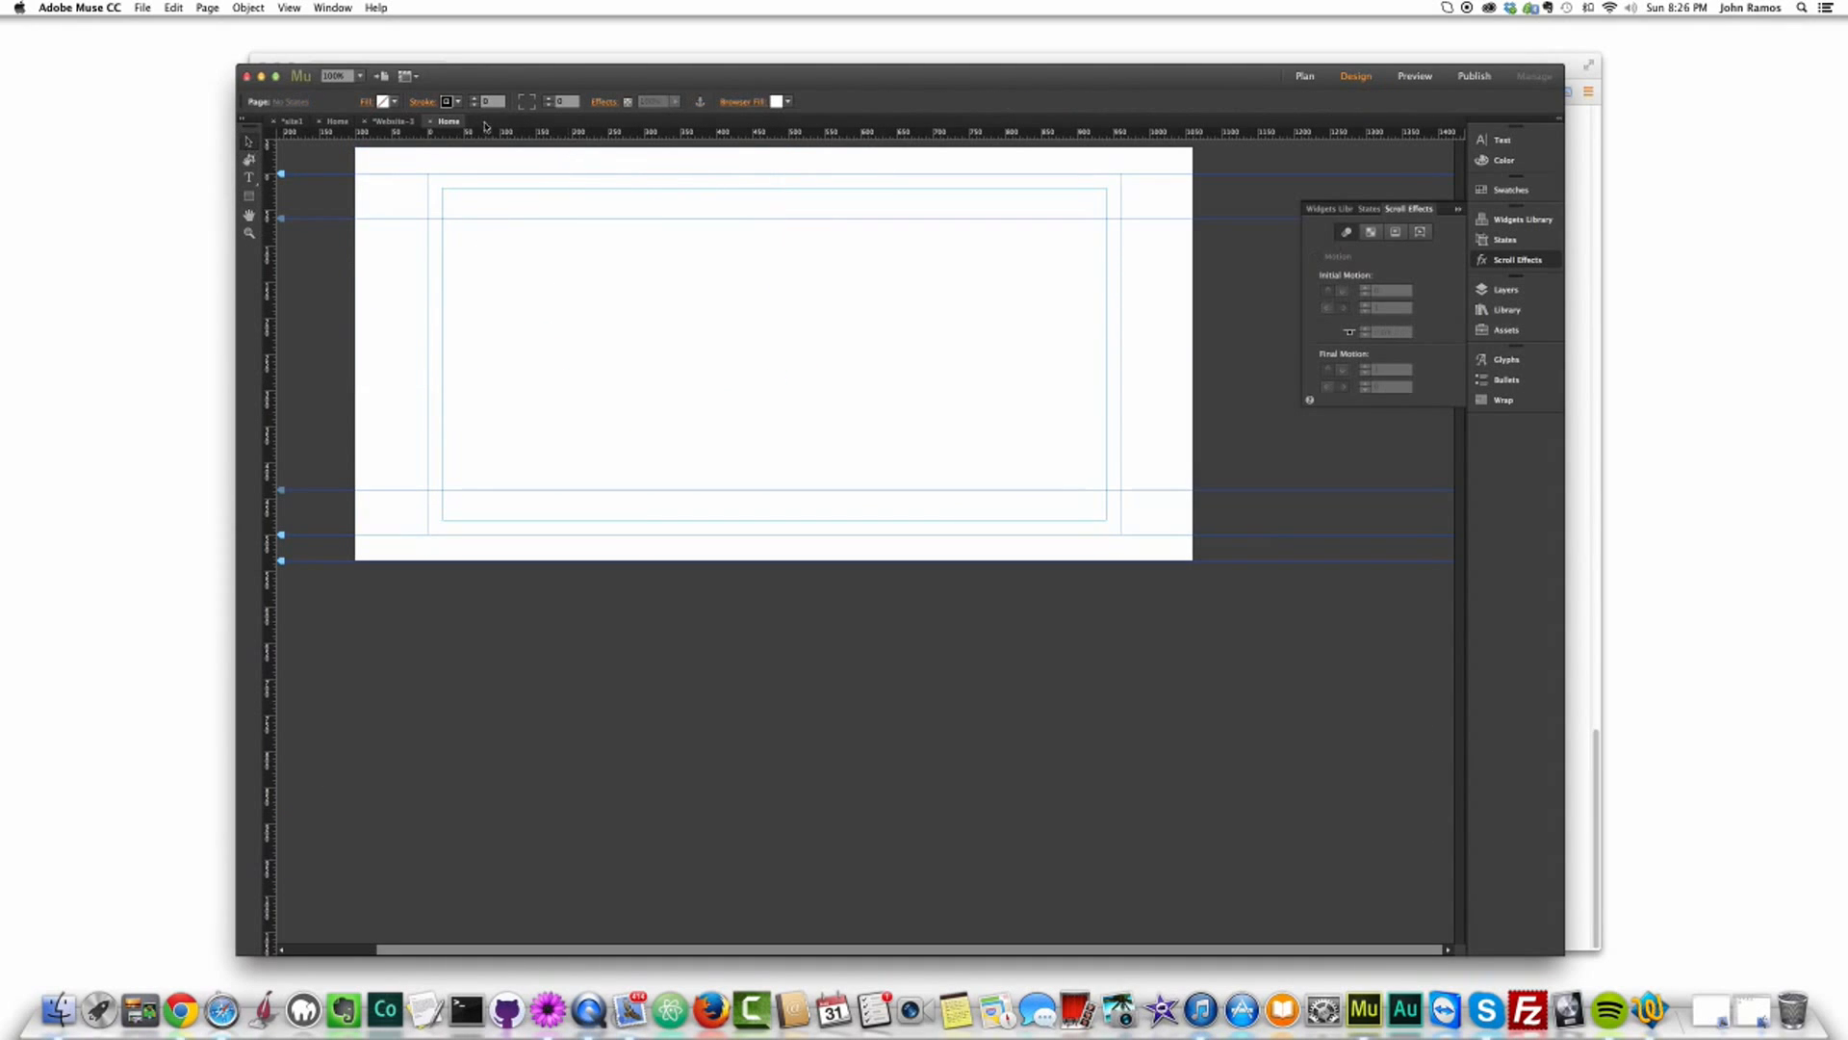
Step: Check the dimensions of the yellow Behance square on the finished site's Home page
{"action": "left_click", "coordinate": [392, 122]}
{"action": "left_click", "coordinate": [336, 122]}
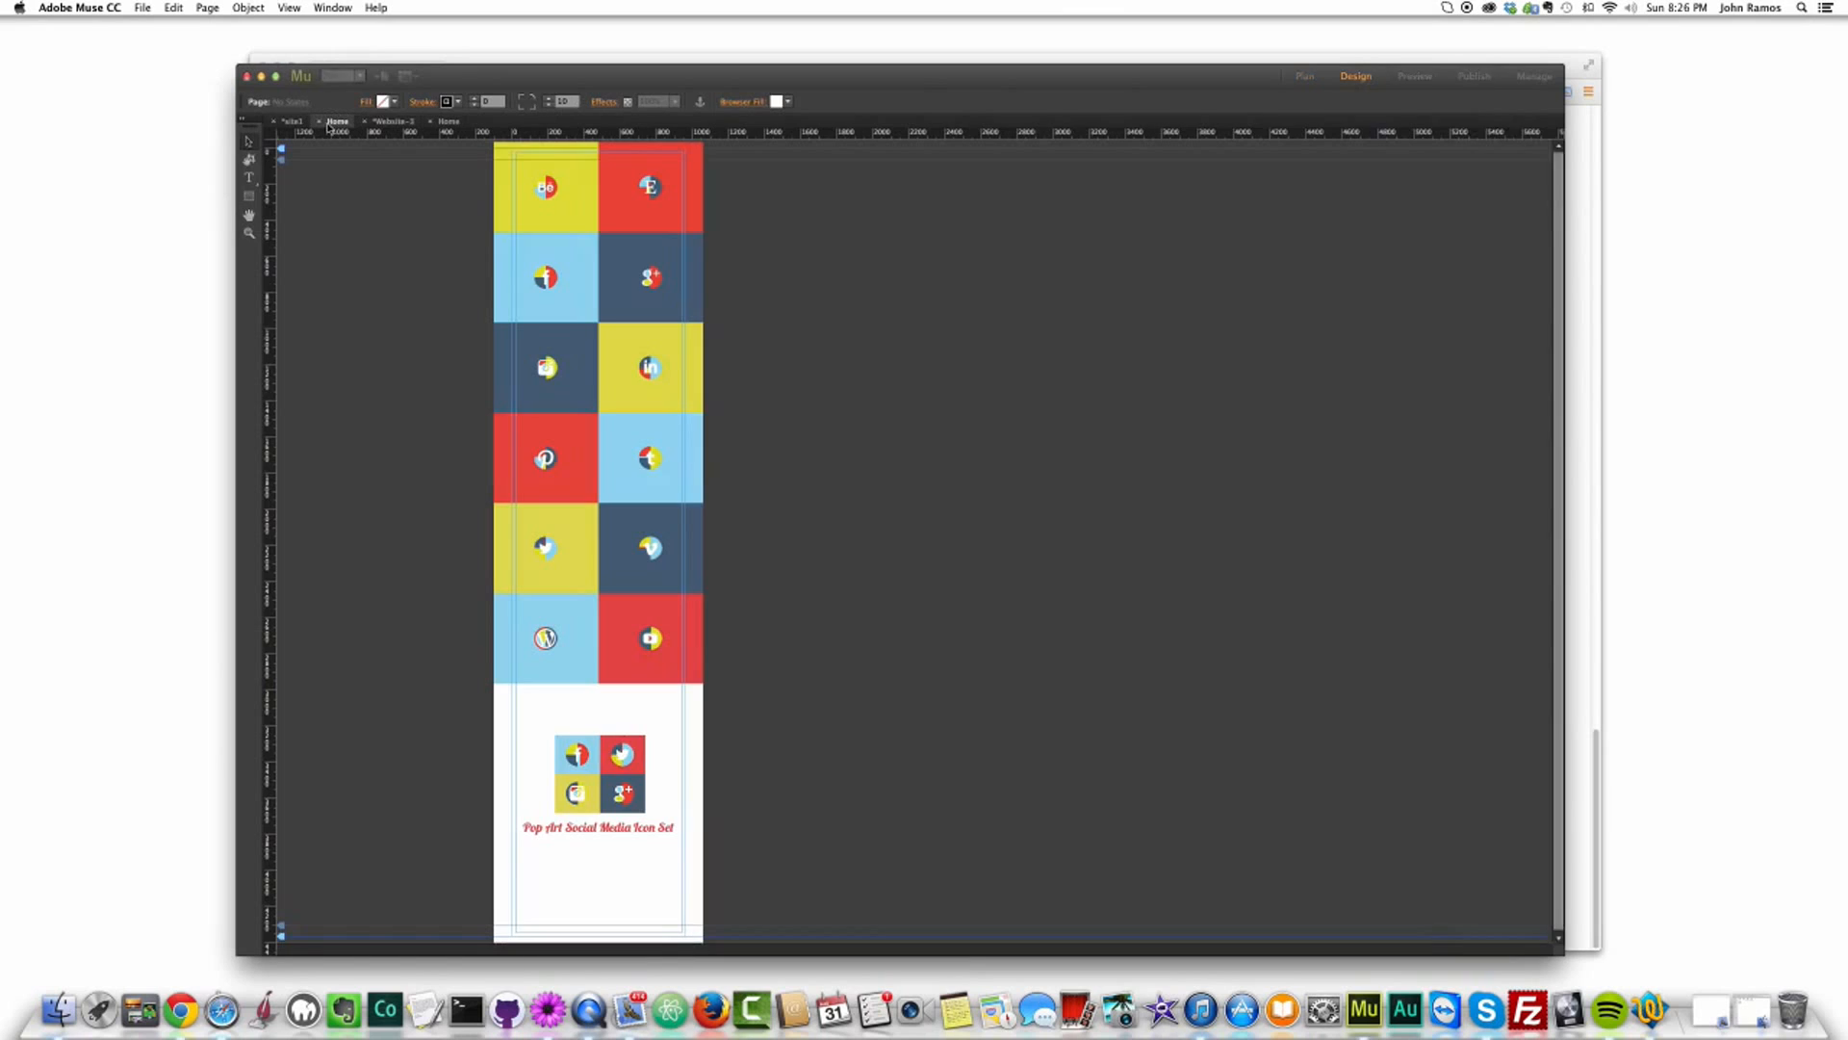
{"action": "left_click", "coordinate": [559, 215]}
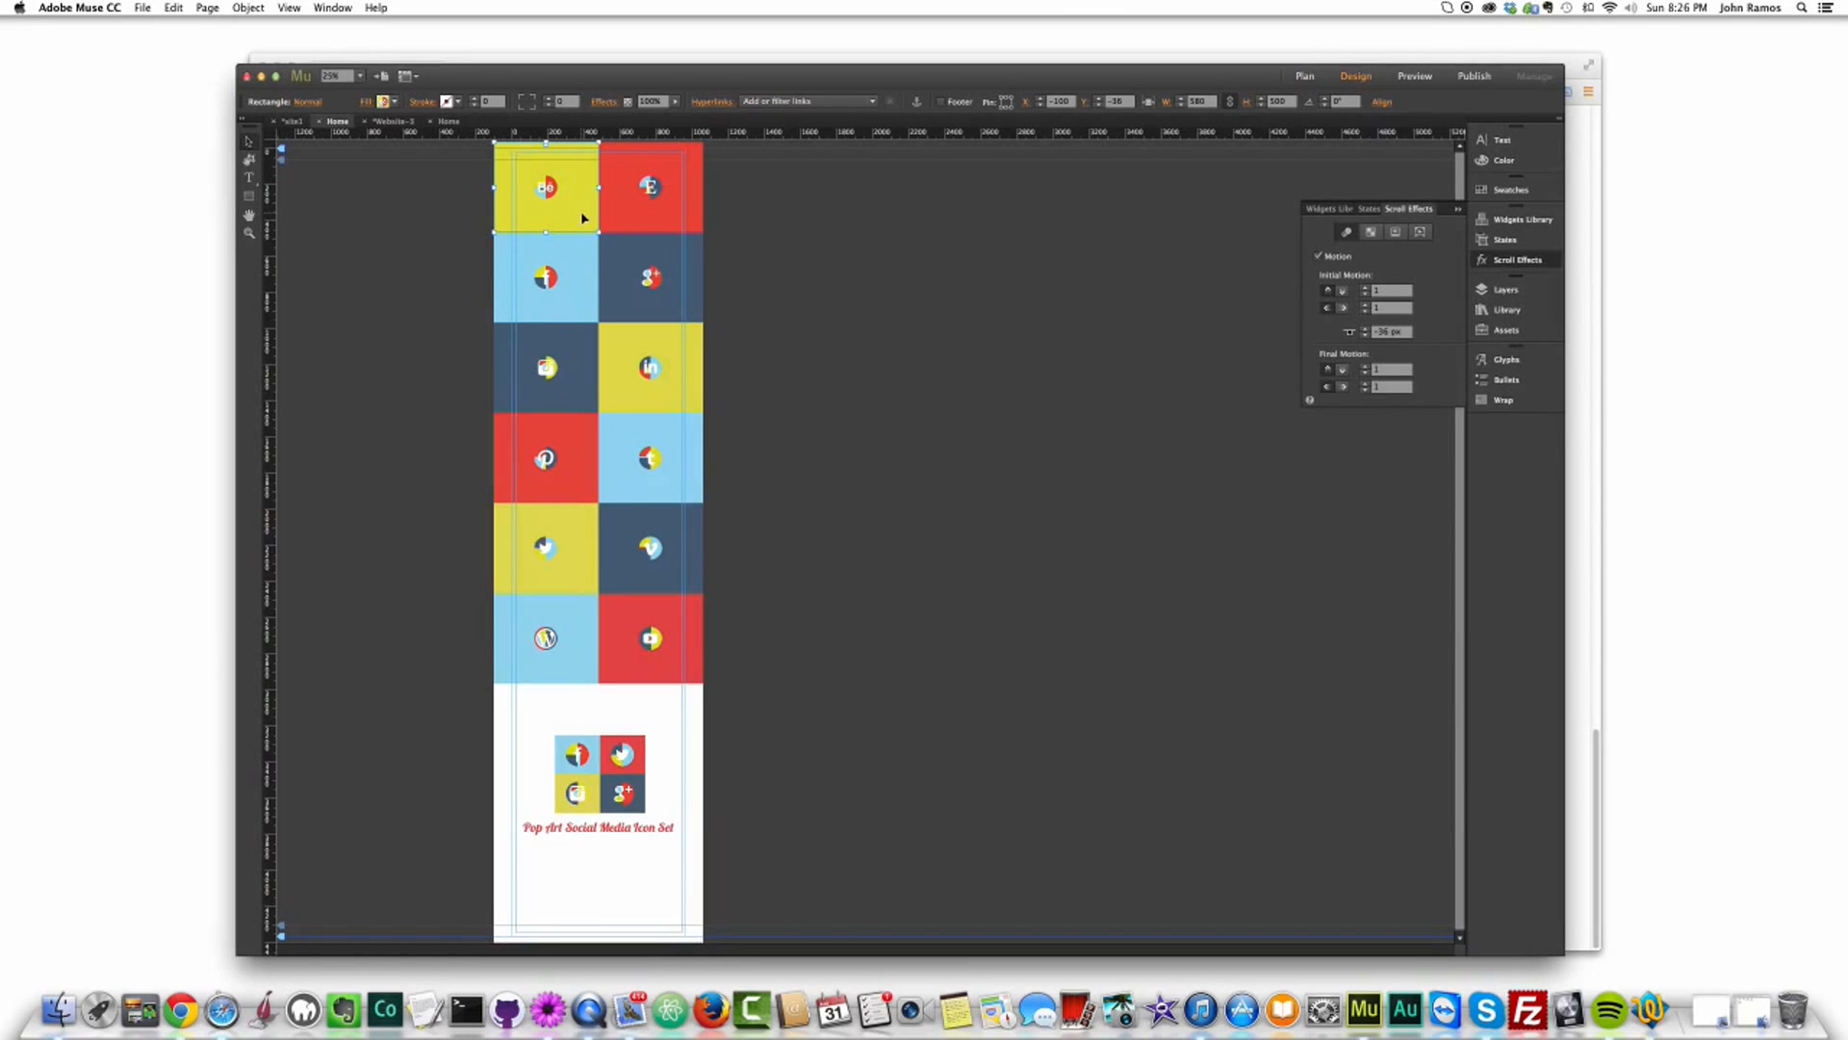
Step: Draw a 580 by 500 px rectangle from the new Home page's upper-left corner and place a duplicate directly beside it
{"action": "left_click", "coordinate": [449, 122]}
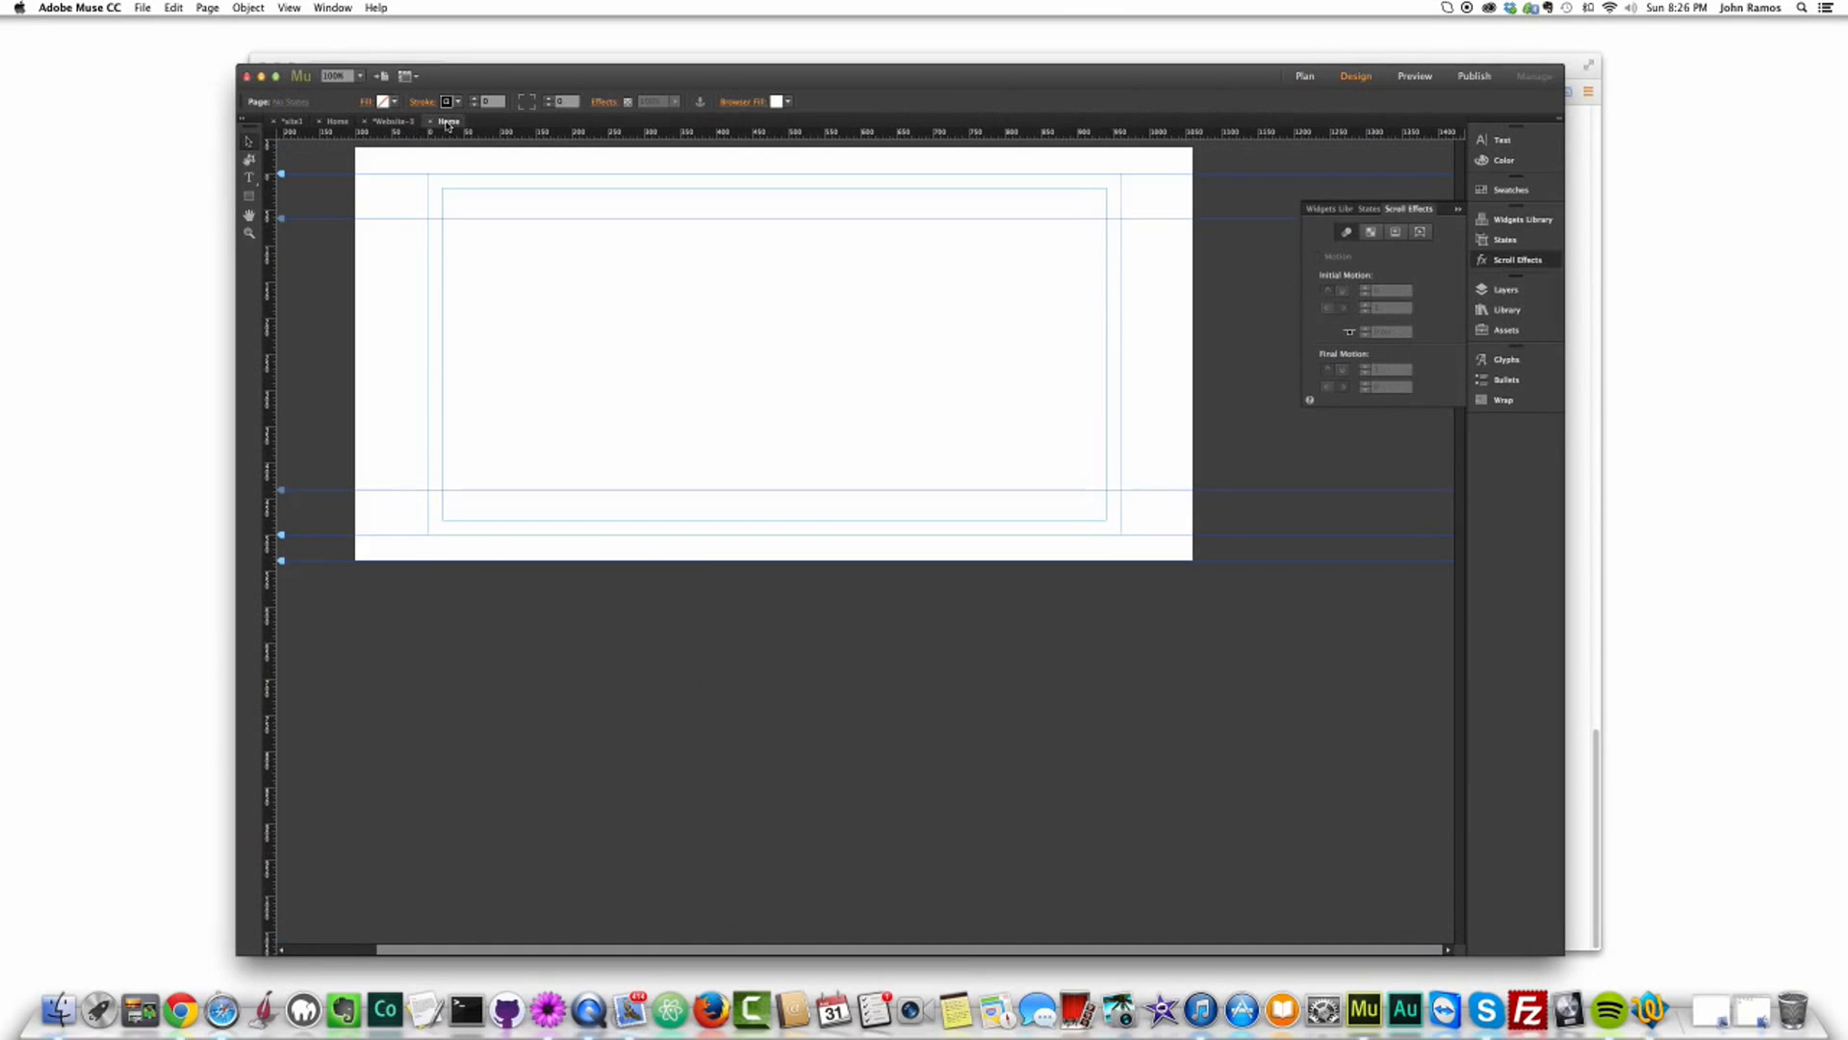
{"action": "left_click", "coordinate": [251, 195]}
{"action": "mouse_move", "coordinate": [355, 148]}
{"action": "left_mouse_down"}
{"action": "mouse_move", "coordinate": [382, 258]}
{"action": "mouse_move", "coordinate": [497, 377]}
{"action": "mouse_move", "coordinate": [695, 520]}
{"action": "mouse_move", "coordinate": [763, 545]}
{"action": "mouse_move", "coordinate": [774, 508]}
{"action": "left_mouse_up"}
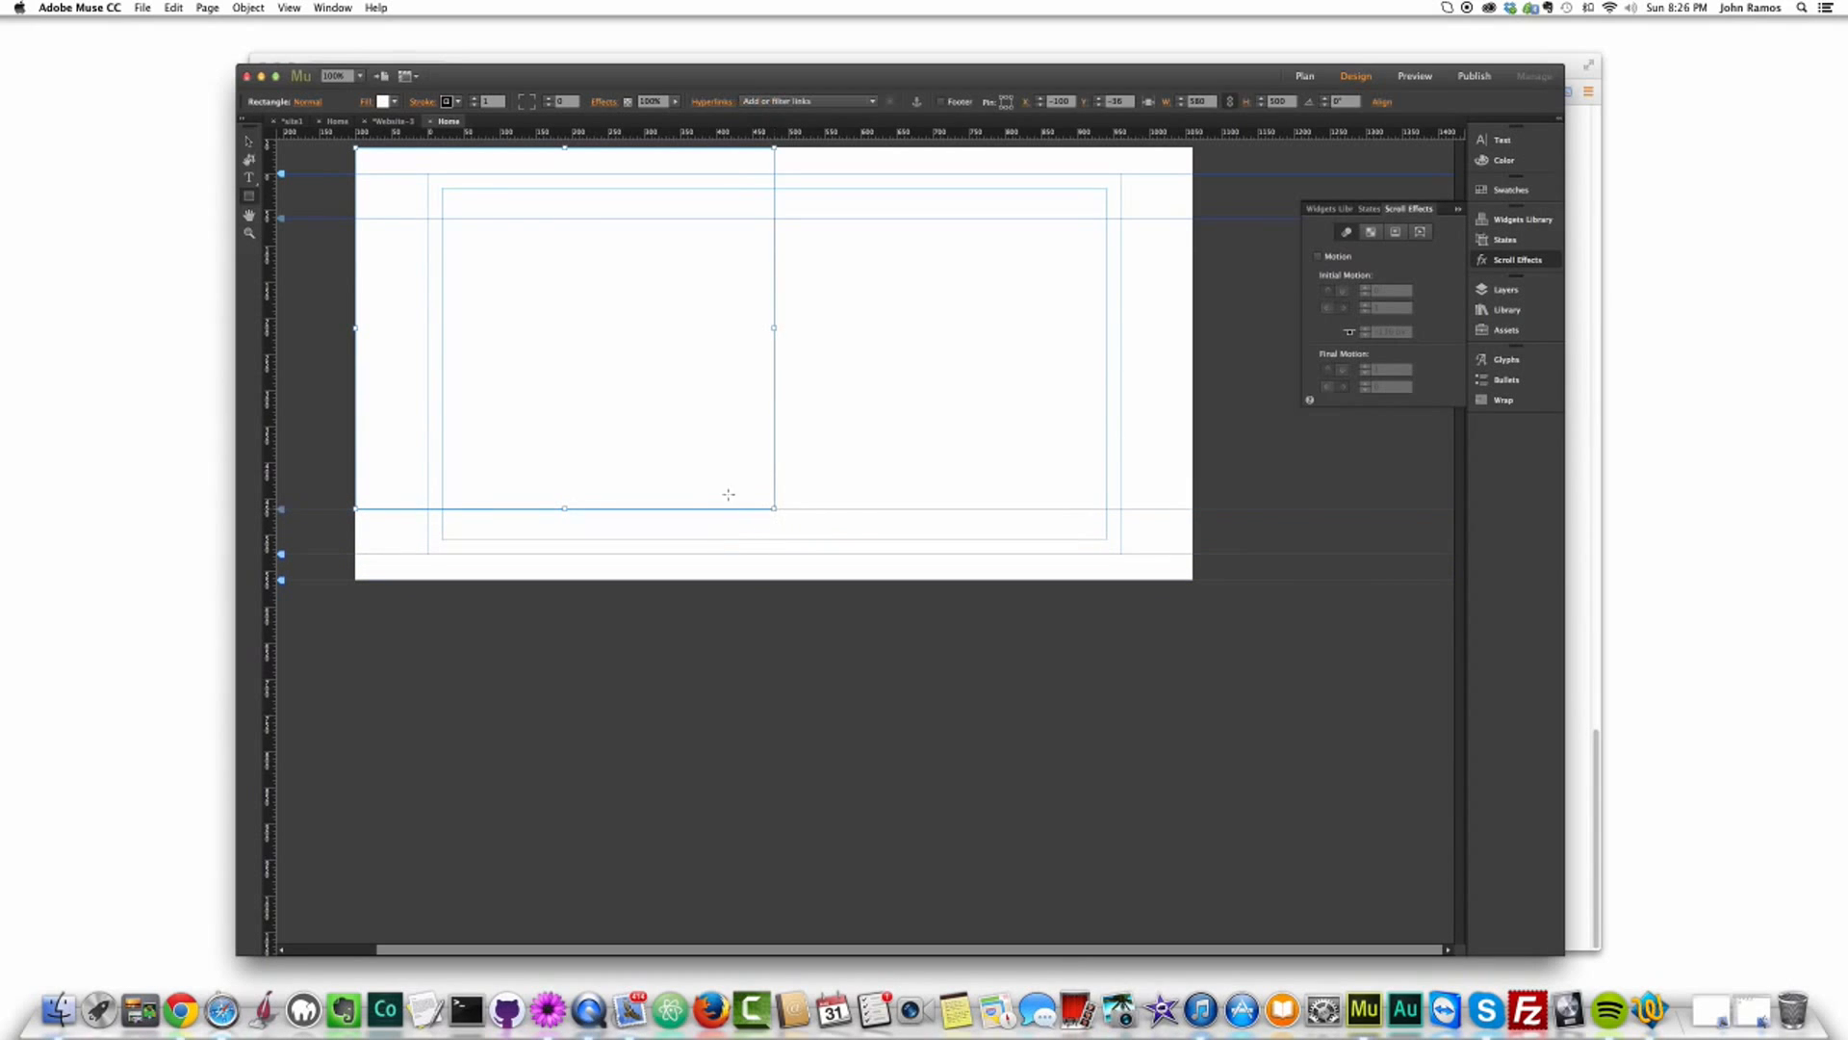
{"action": "key", "text": "v"}
{"action": "left_click_drag", "start_coordinate": [591, 416], "coordinate": [982, 282]}
{"action": "left_click", "coordinate": [685, 396]}
{"action": "left_click", "coordinate": [394, 102]}
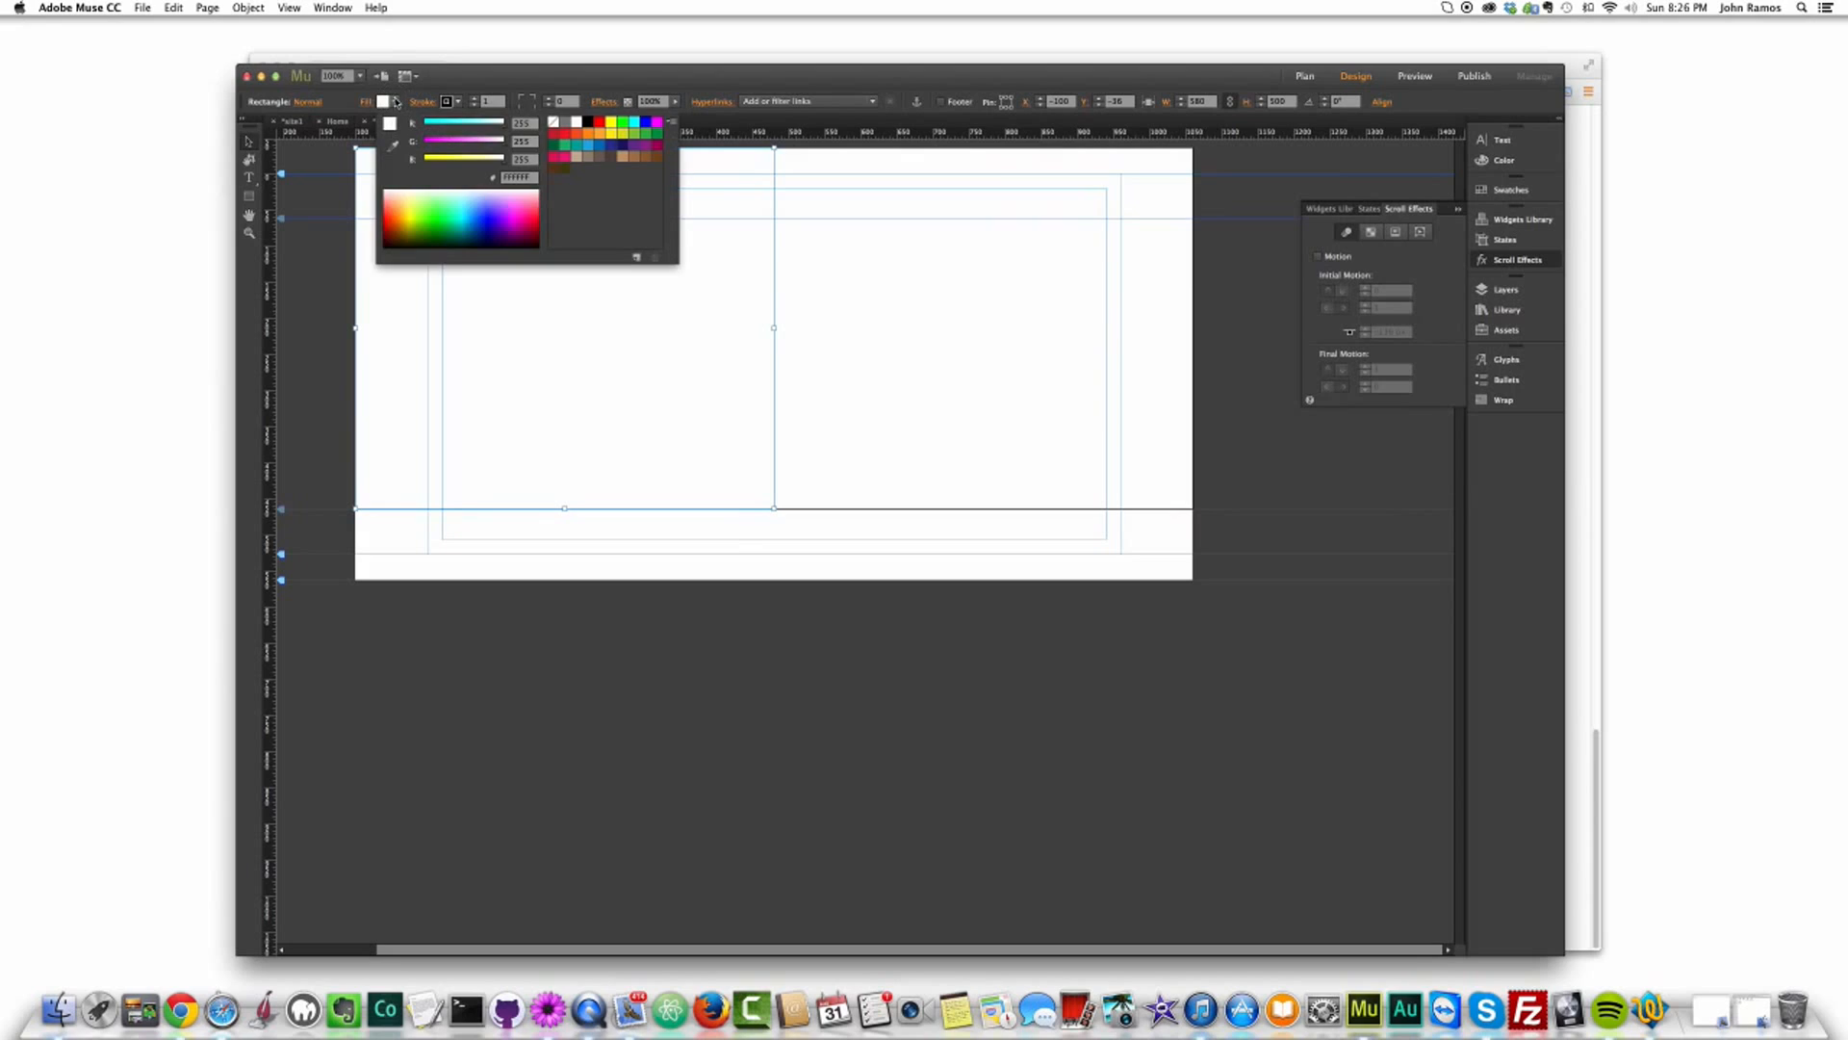
{"action": "left_click", "coordinate": [466, 90]}
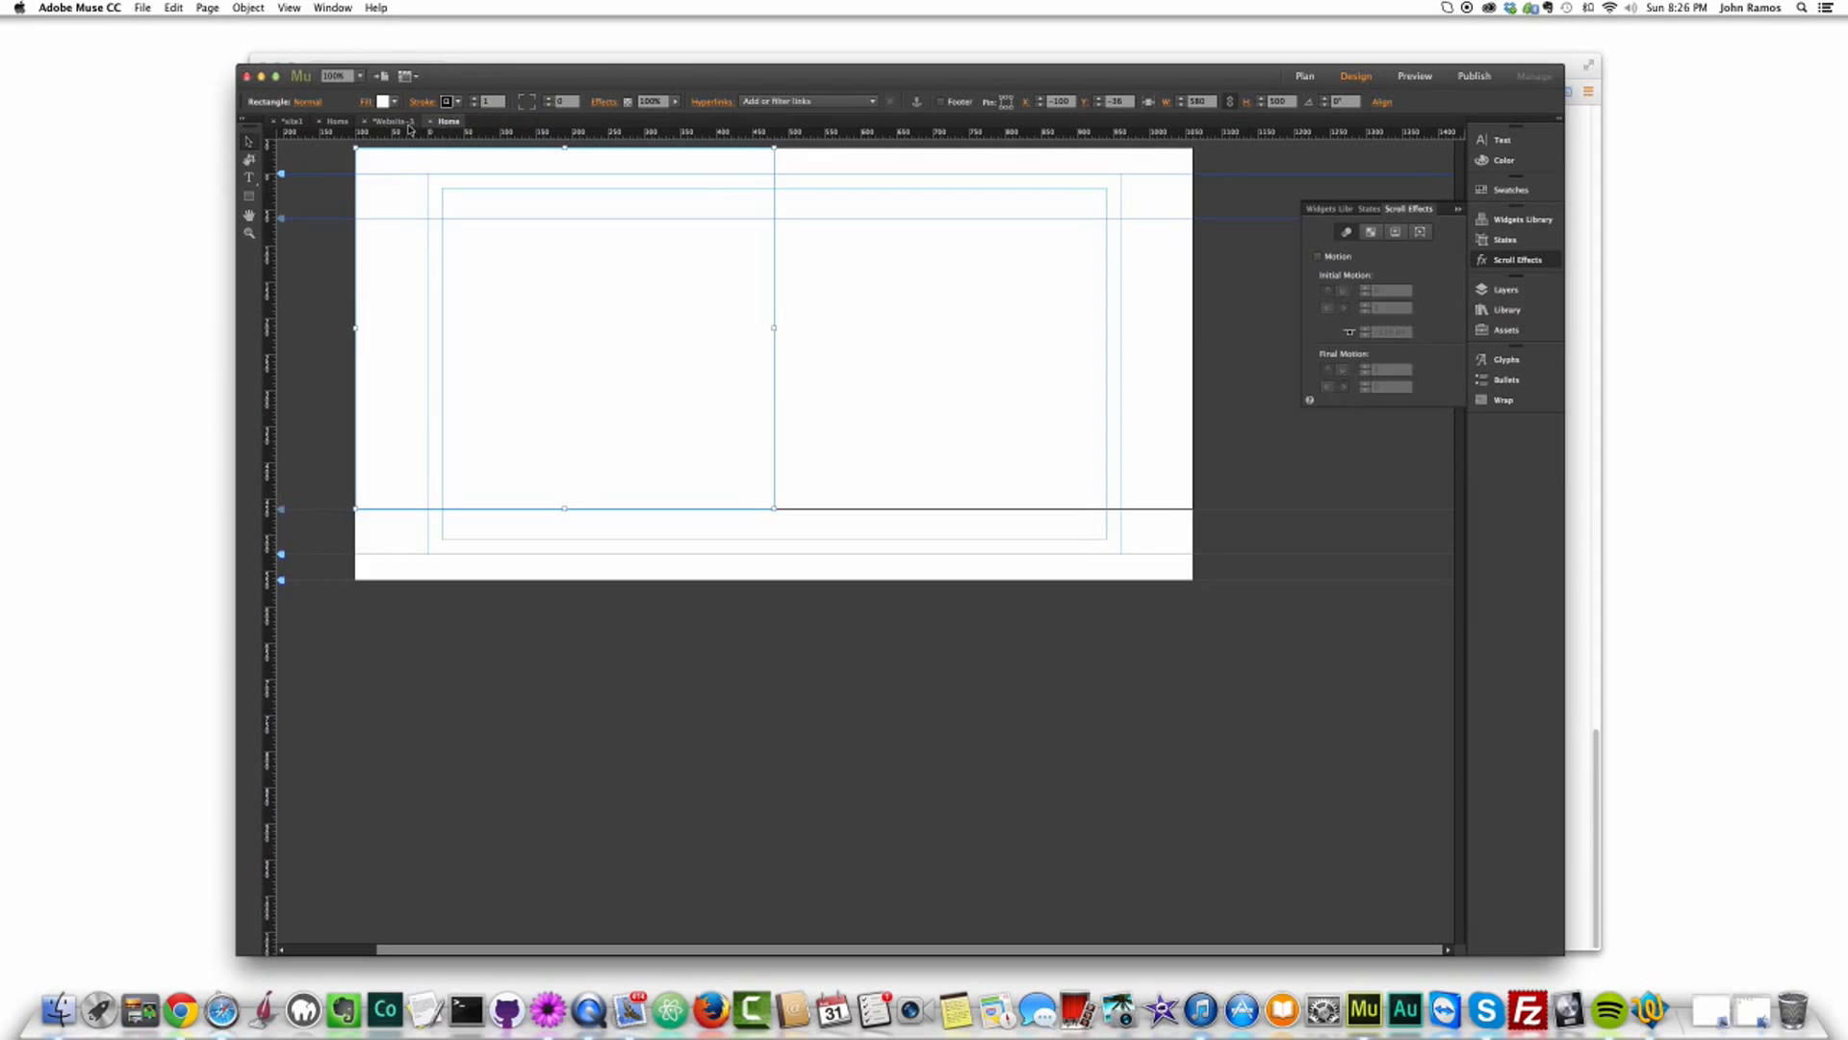
Step: Preview the finished site in Chrome, moving its window aside, and return to the new Home page in Muse
{"action": "left_click", "coordinate": [336, 123]}
{"action": "key", "text": "super+alt+e"}
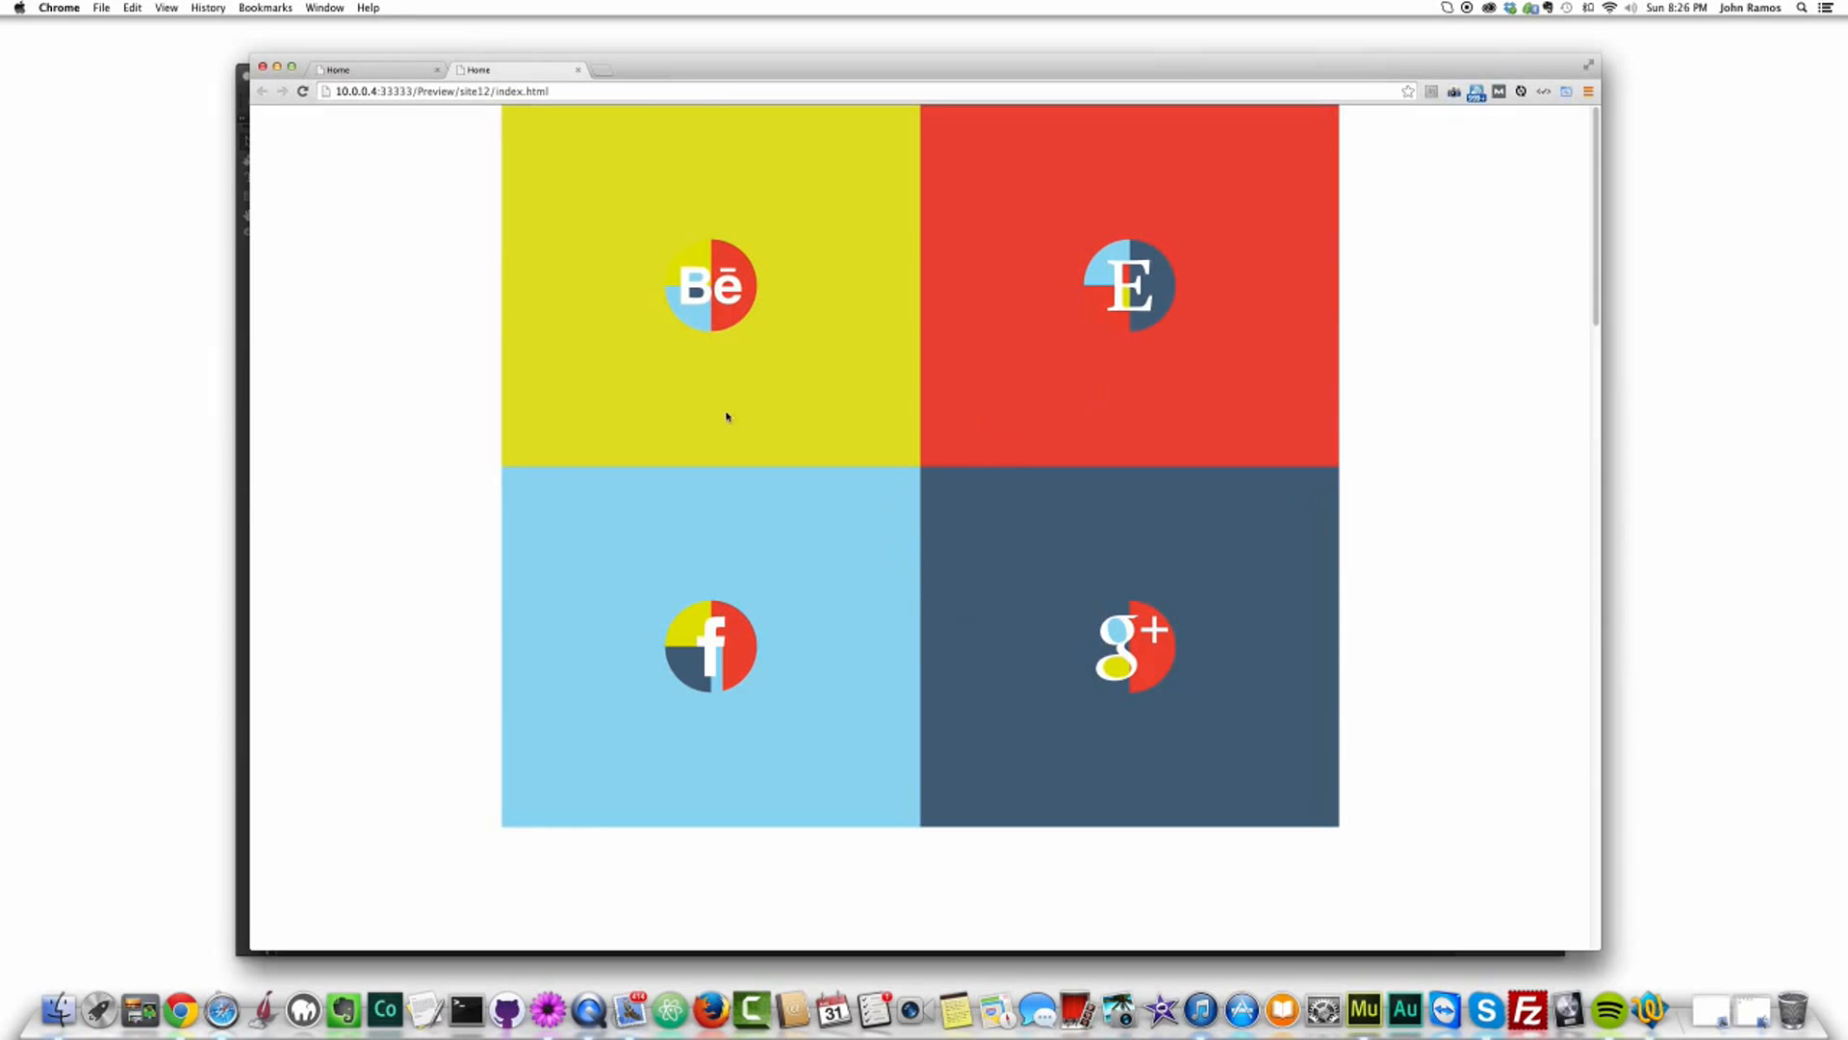
{"action": "left_click_drag", "start_coordinate": [658, 64], "coordinate": [798, 71]}
{"action": "left_click", "coordinate": [315, 326]}
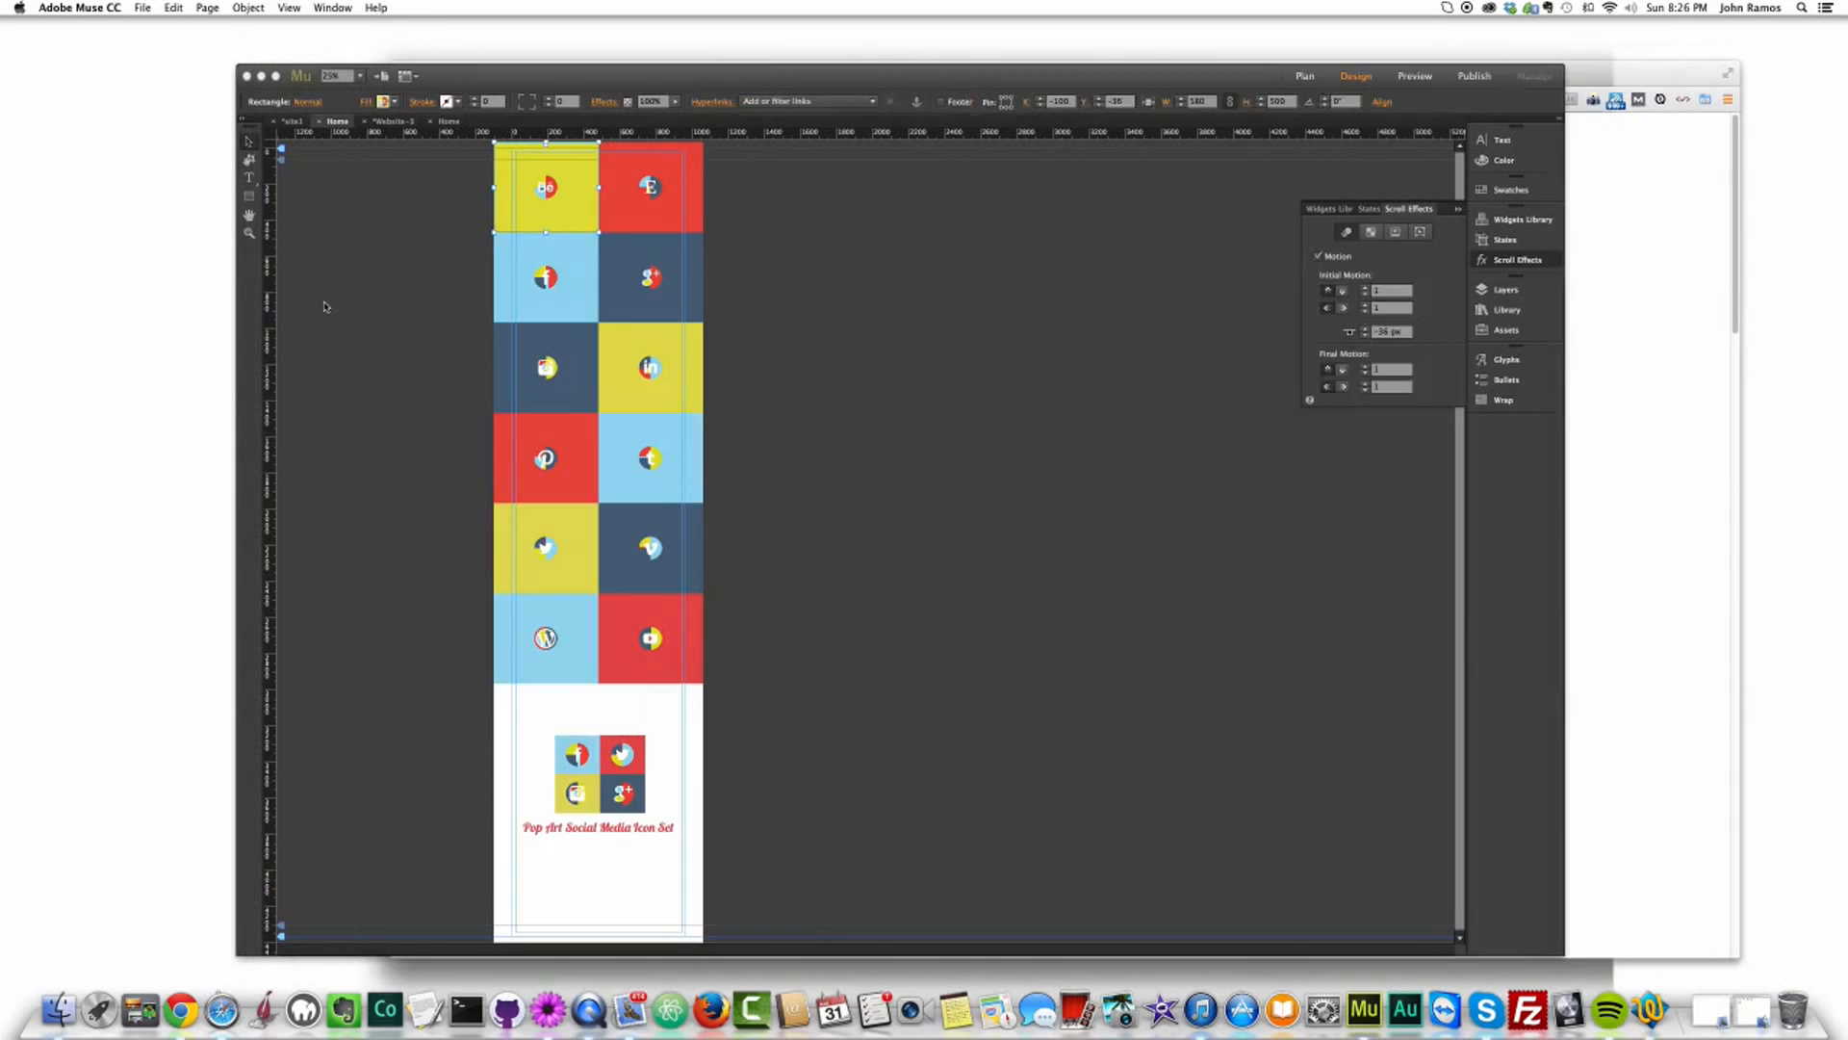
{"action": "left_click", "coordinate": [449, 121]}
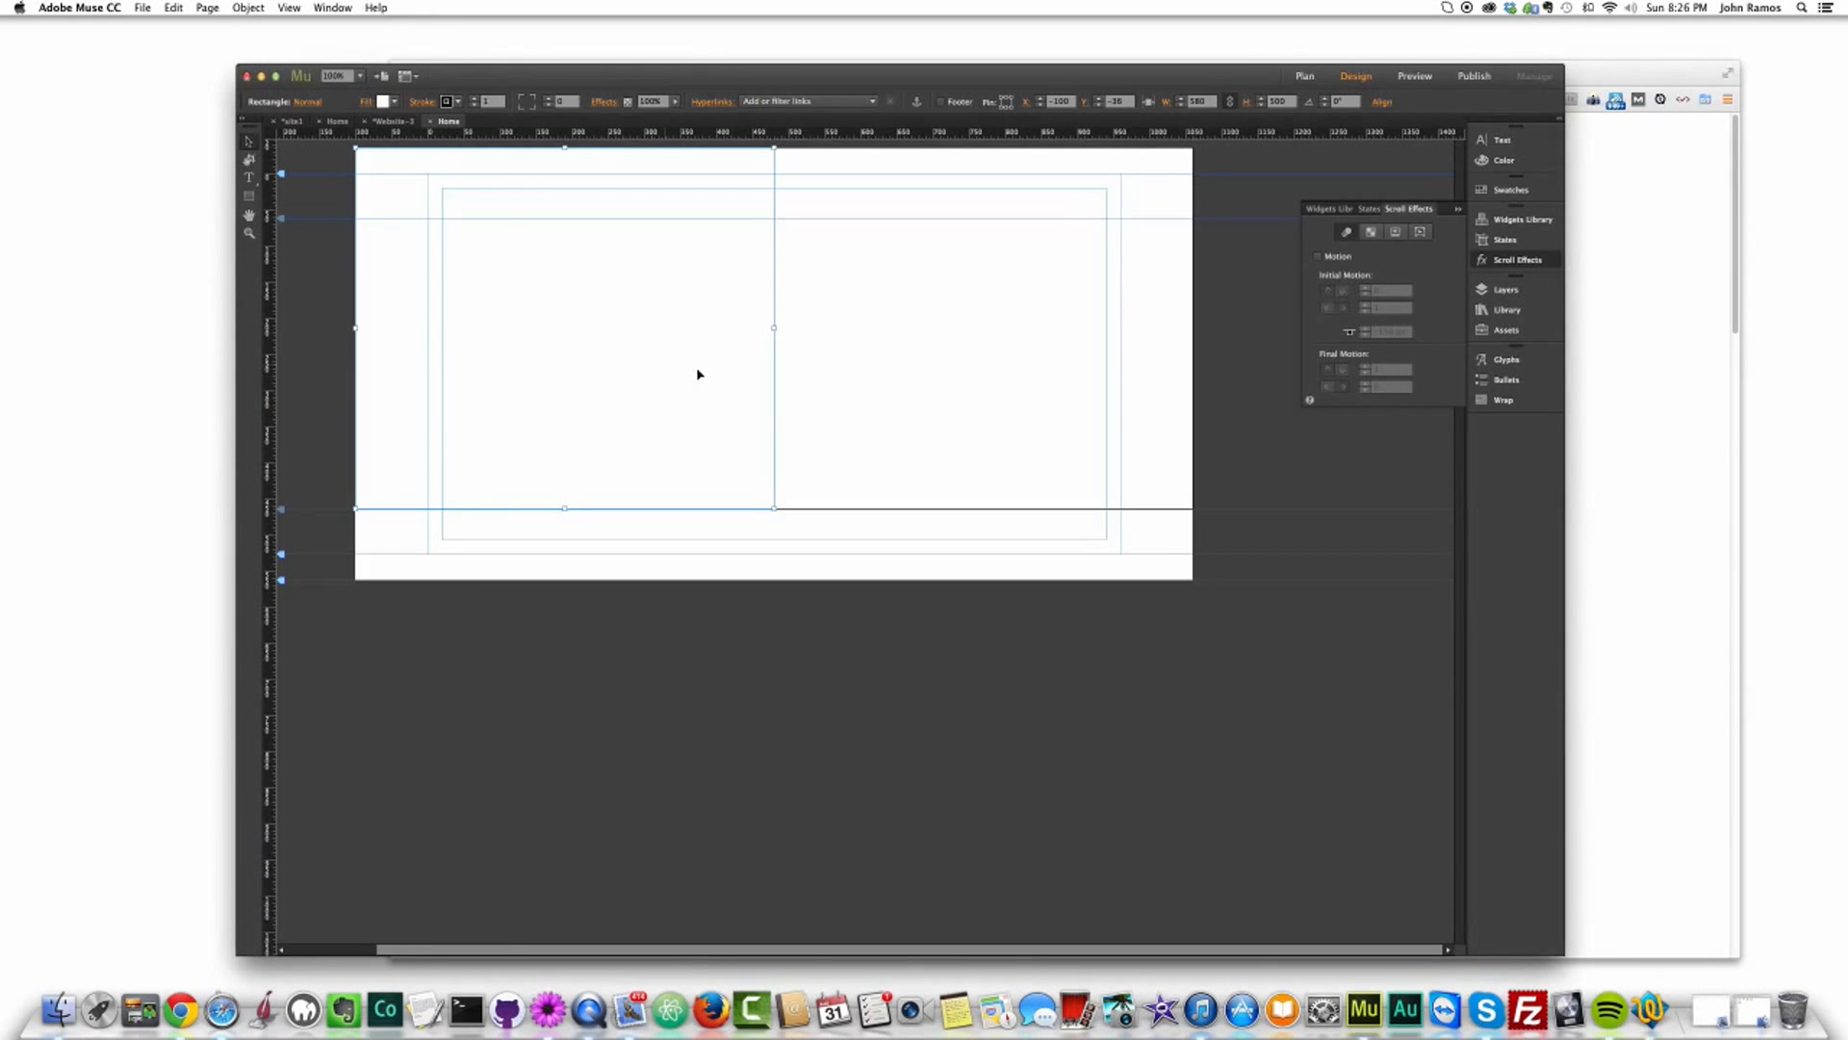
Step: Remove the stroke from the left rectangle, with colour none and weight 0
{"action": "left_click", "coordinate": [444, 102]}
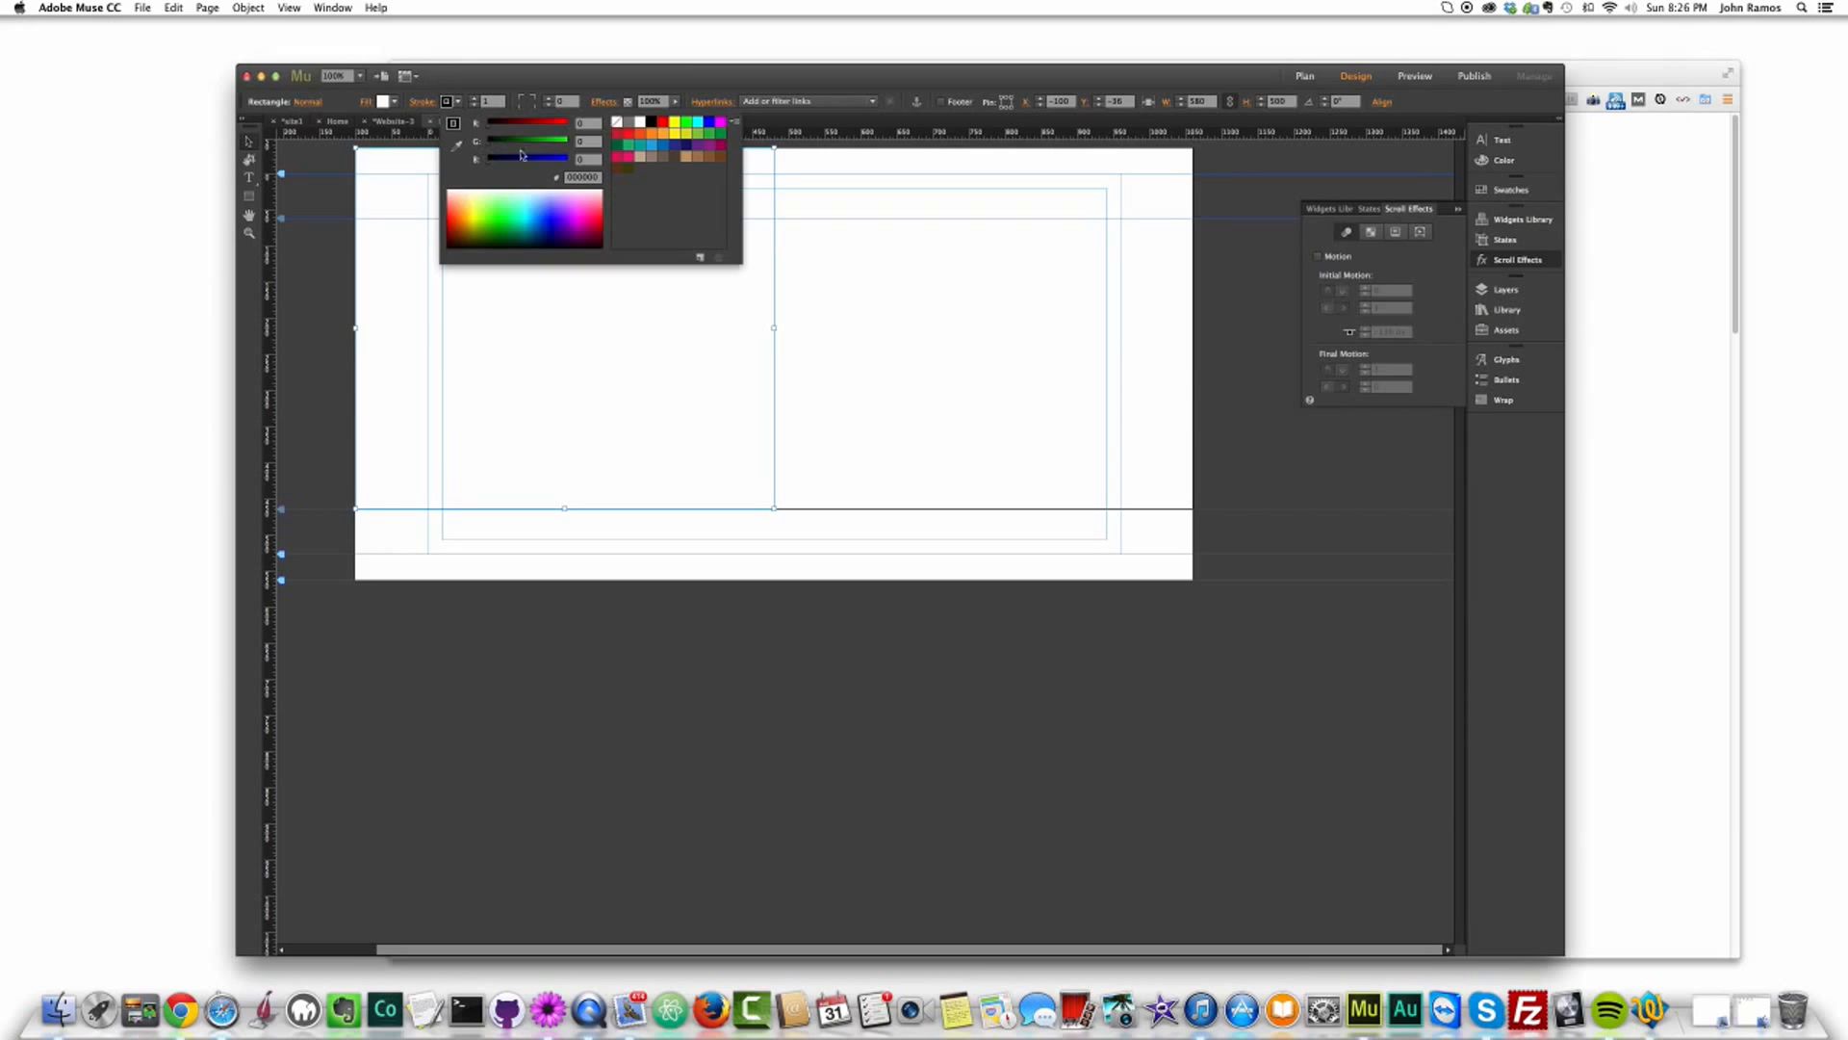
{"action": "left_click", "coordinate": [609, 124]}
{"action": "left_click", "coordinate": [517, 86]}
{"action": "left_click", "coordinate": [799, 198]}
{"action": "left_click", "coordinate": [459, 103]}
{"action": "left_click", "coordinate": [479, 84]}
{"action": "left_click", "coordinate": [474, 105]}
{"action": "left_click", "coordinate": [551, 255]}
{"action": "left_click", "coordinate": [614, 363]}
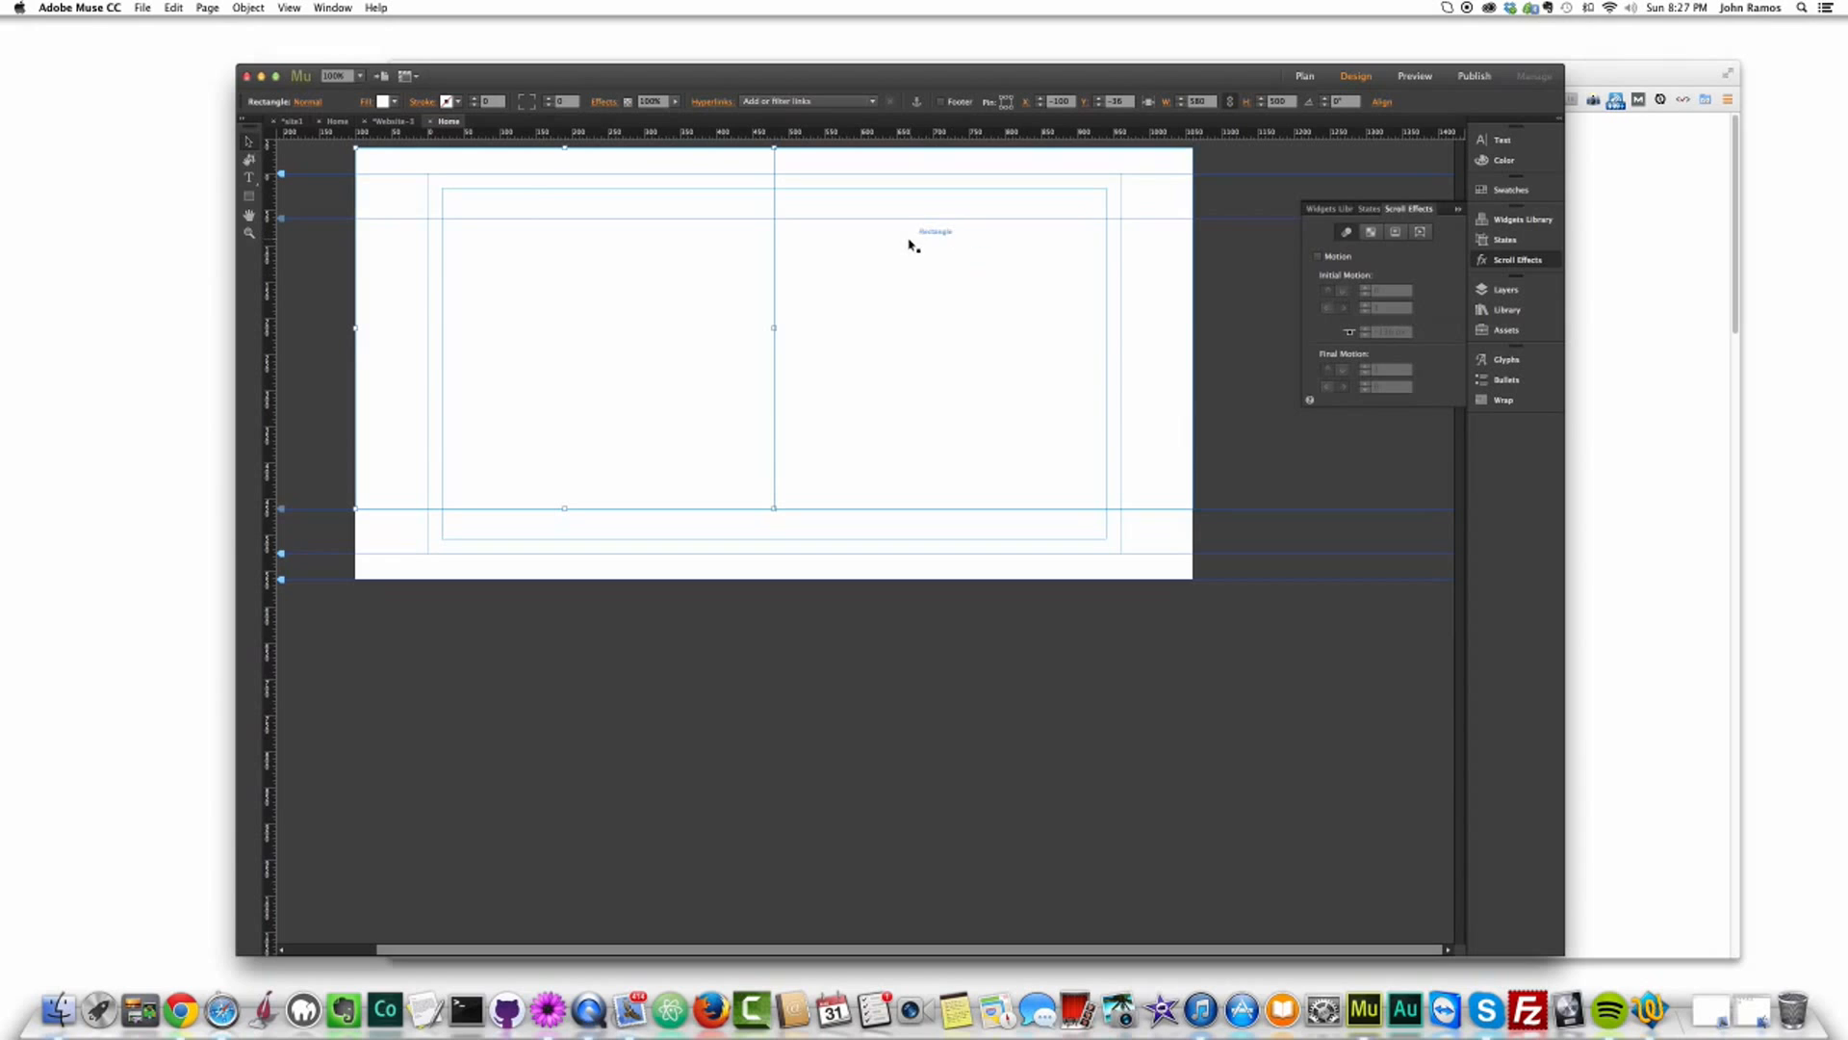
Step: Duplicate the right rectangle below the left one and fill the upper-left rectangle with orange
{"action": "left_click", "coordinate": [955, 390]}
{"action": "left_click_drag", "start_coordinate": [976, 307], "coordinate": [540, 453]}
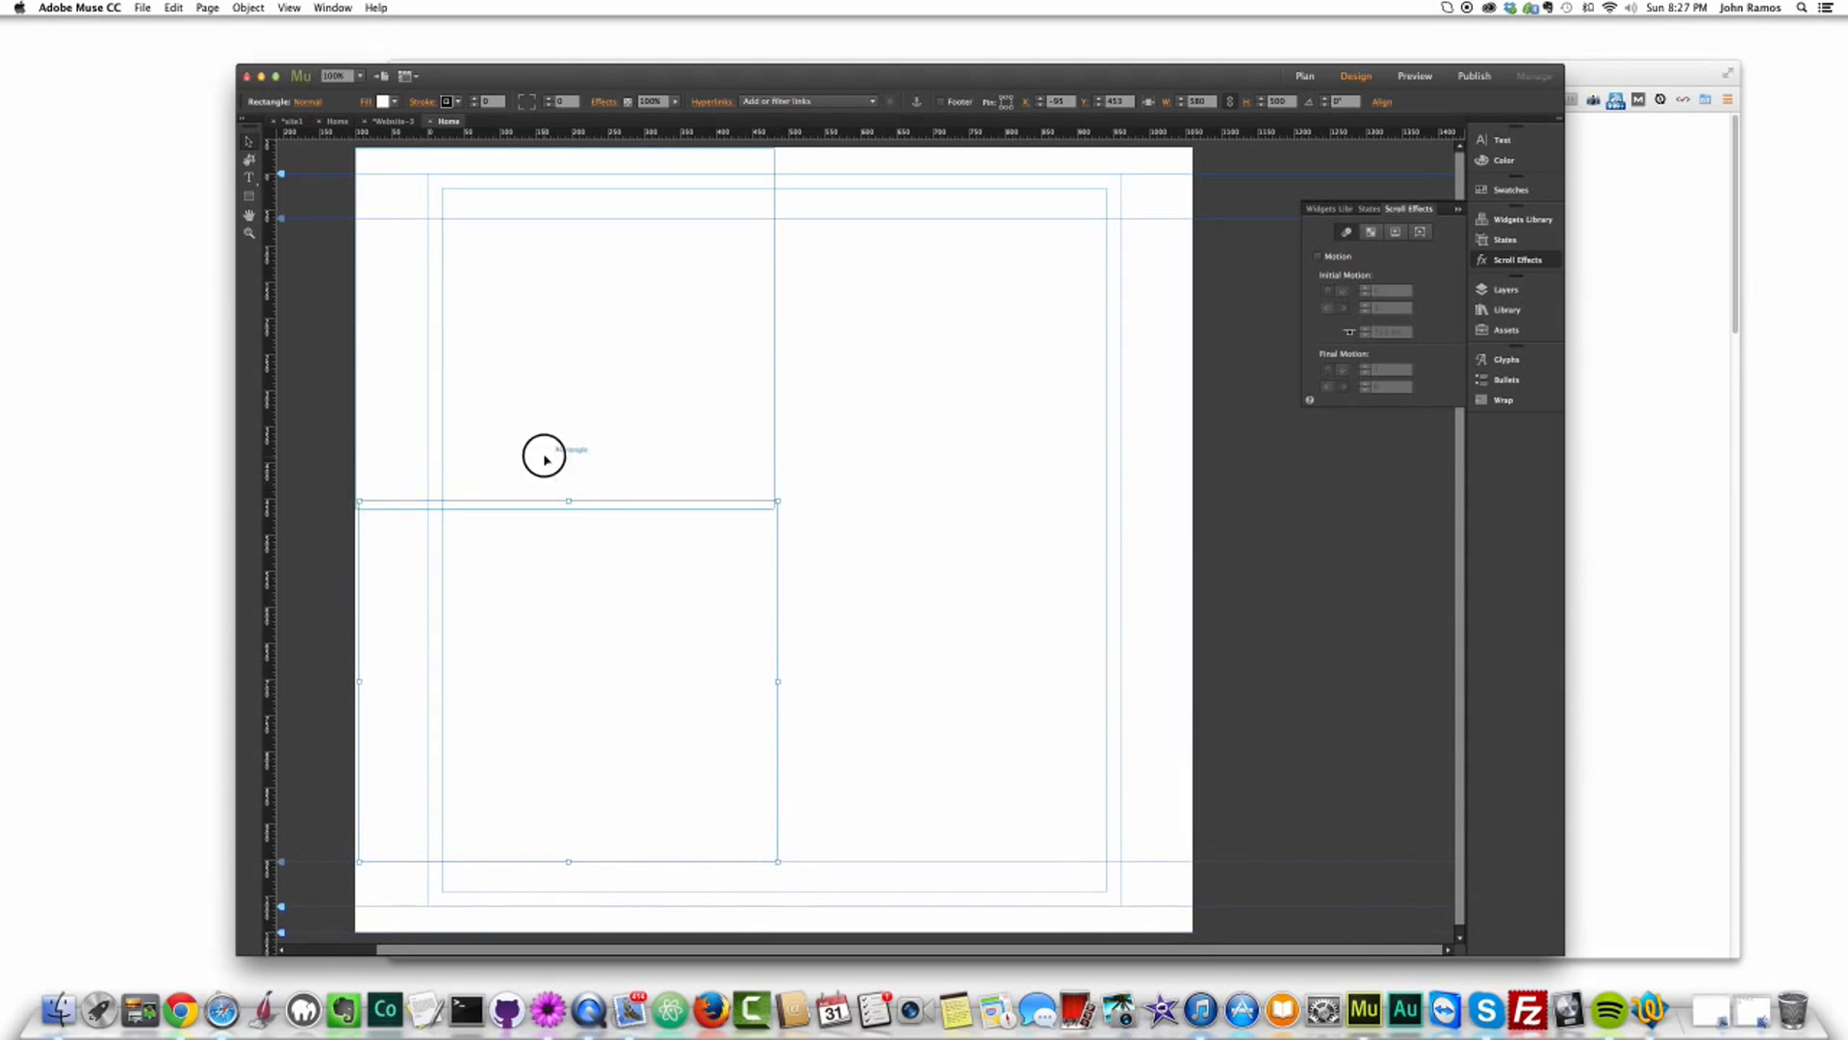
{"action": "left_click", "coordinate": [393, 103]}
{"action": "left_click", "coordinate": [606, 130]}
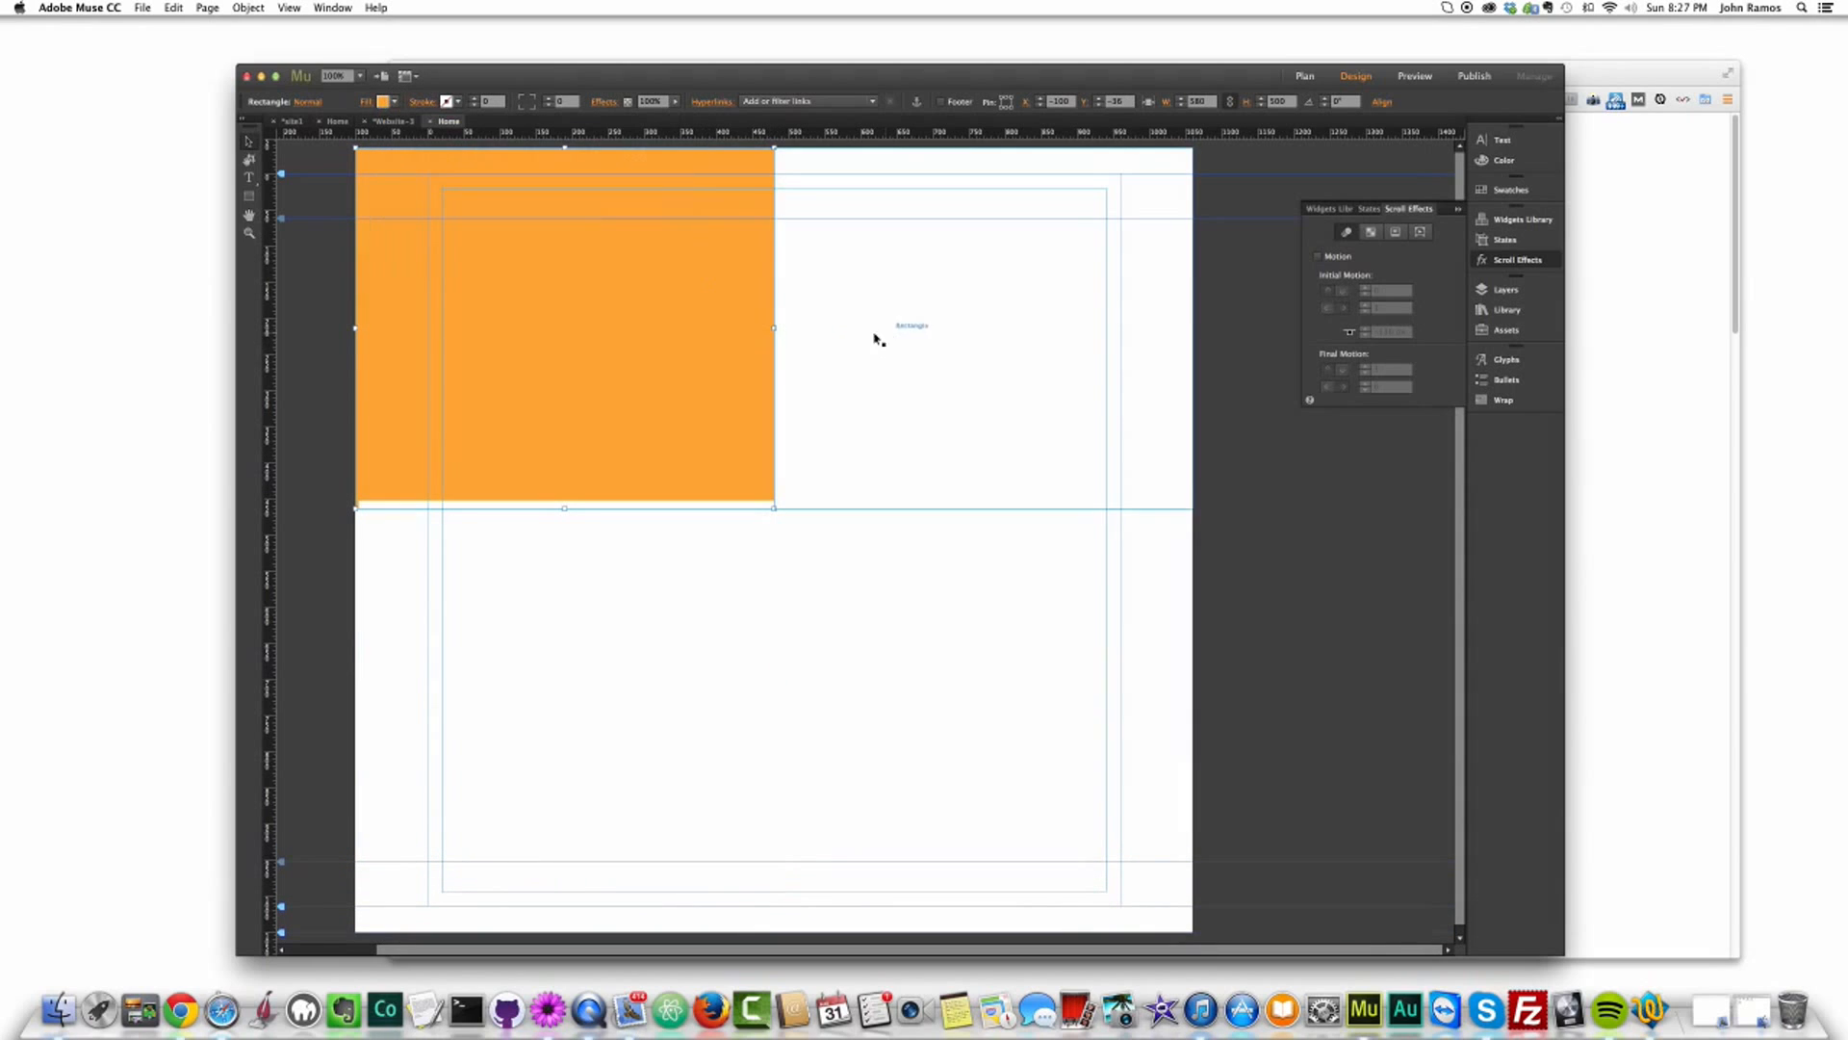
Step: Delete the white rectangles beside and below the orange one
{"action": "left_click", "coordinate": [832, 310]}
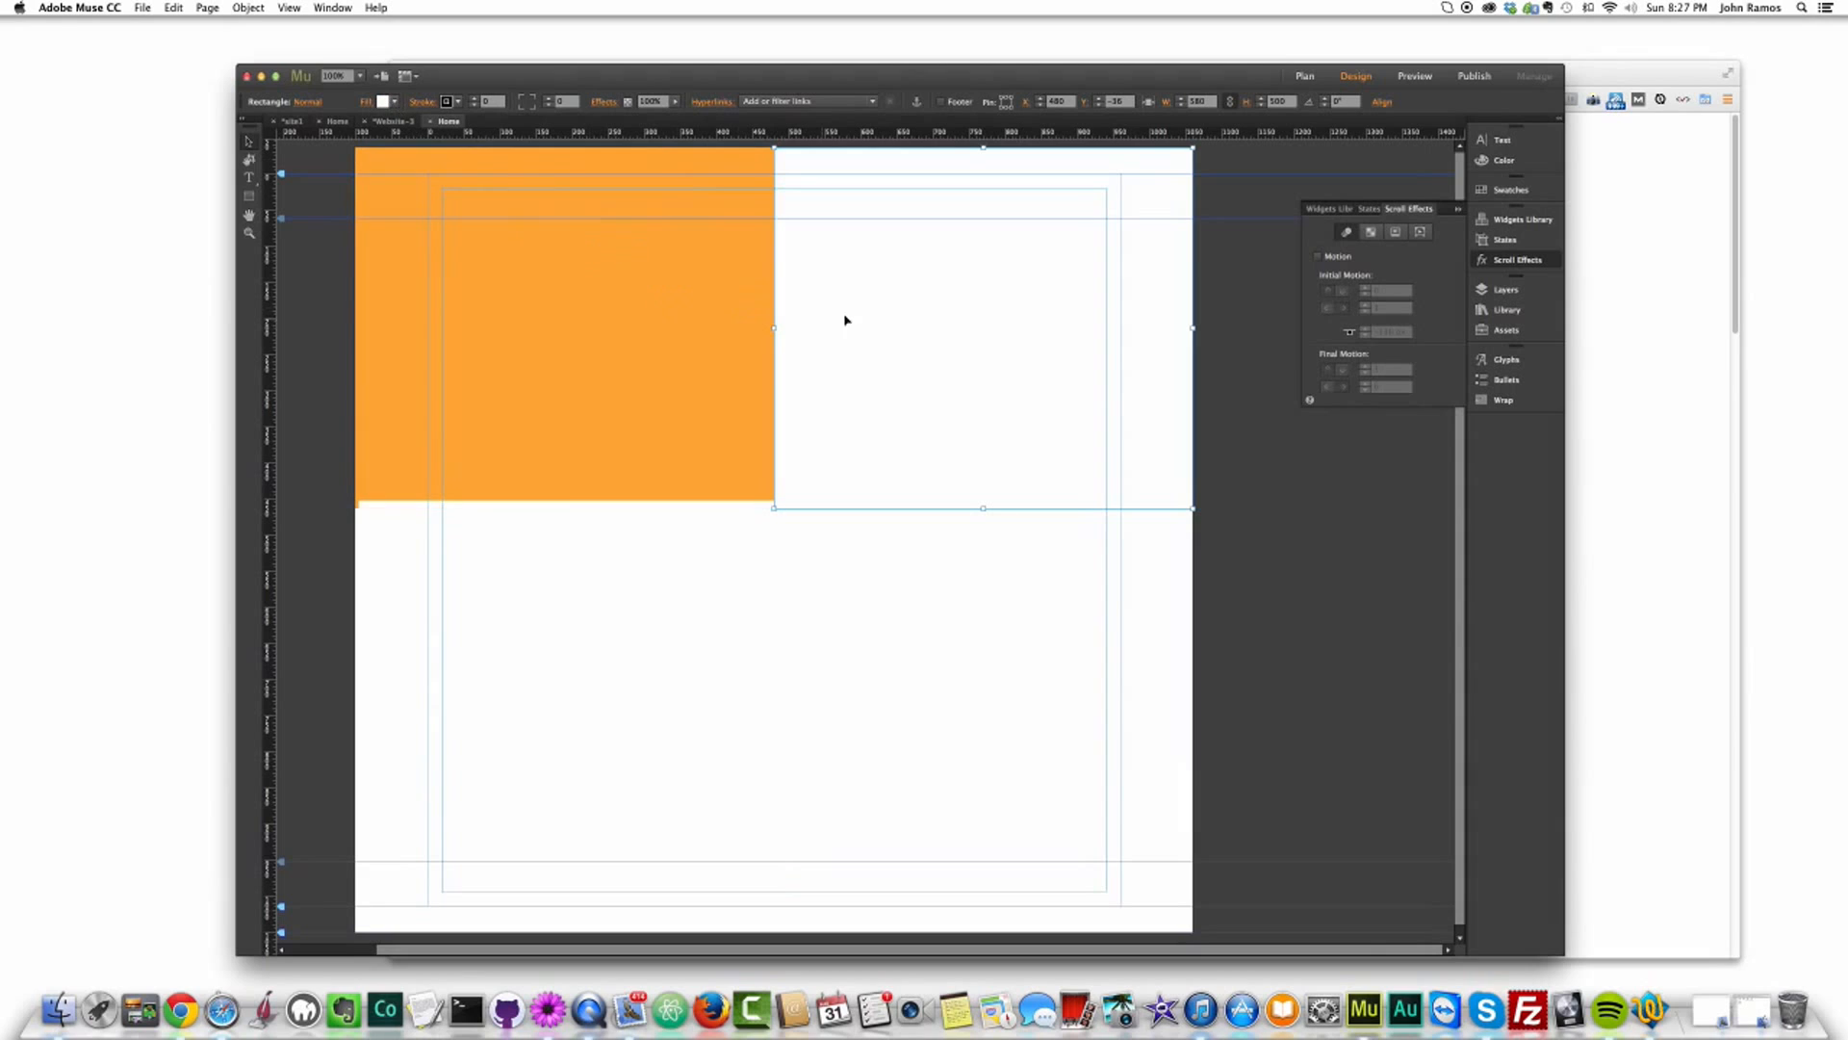
{"action": "key", "text": "Delete"}
{"action": "left_click", "coordinate": [681, 562]}
{"action": "key", "text": "Delete"}
Step: Duplicate the orange rectangle to form a two-by-two grid of four adjoining rectangles across the page
{"action": "left_click", "coordinate": [654, 360]}
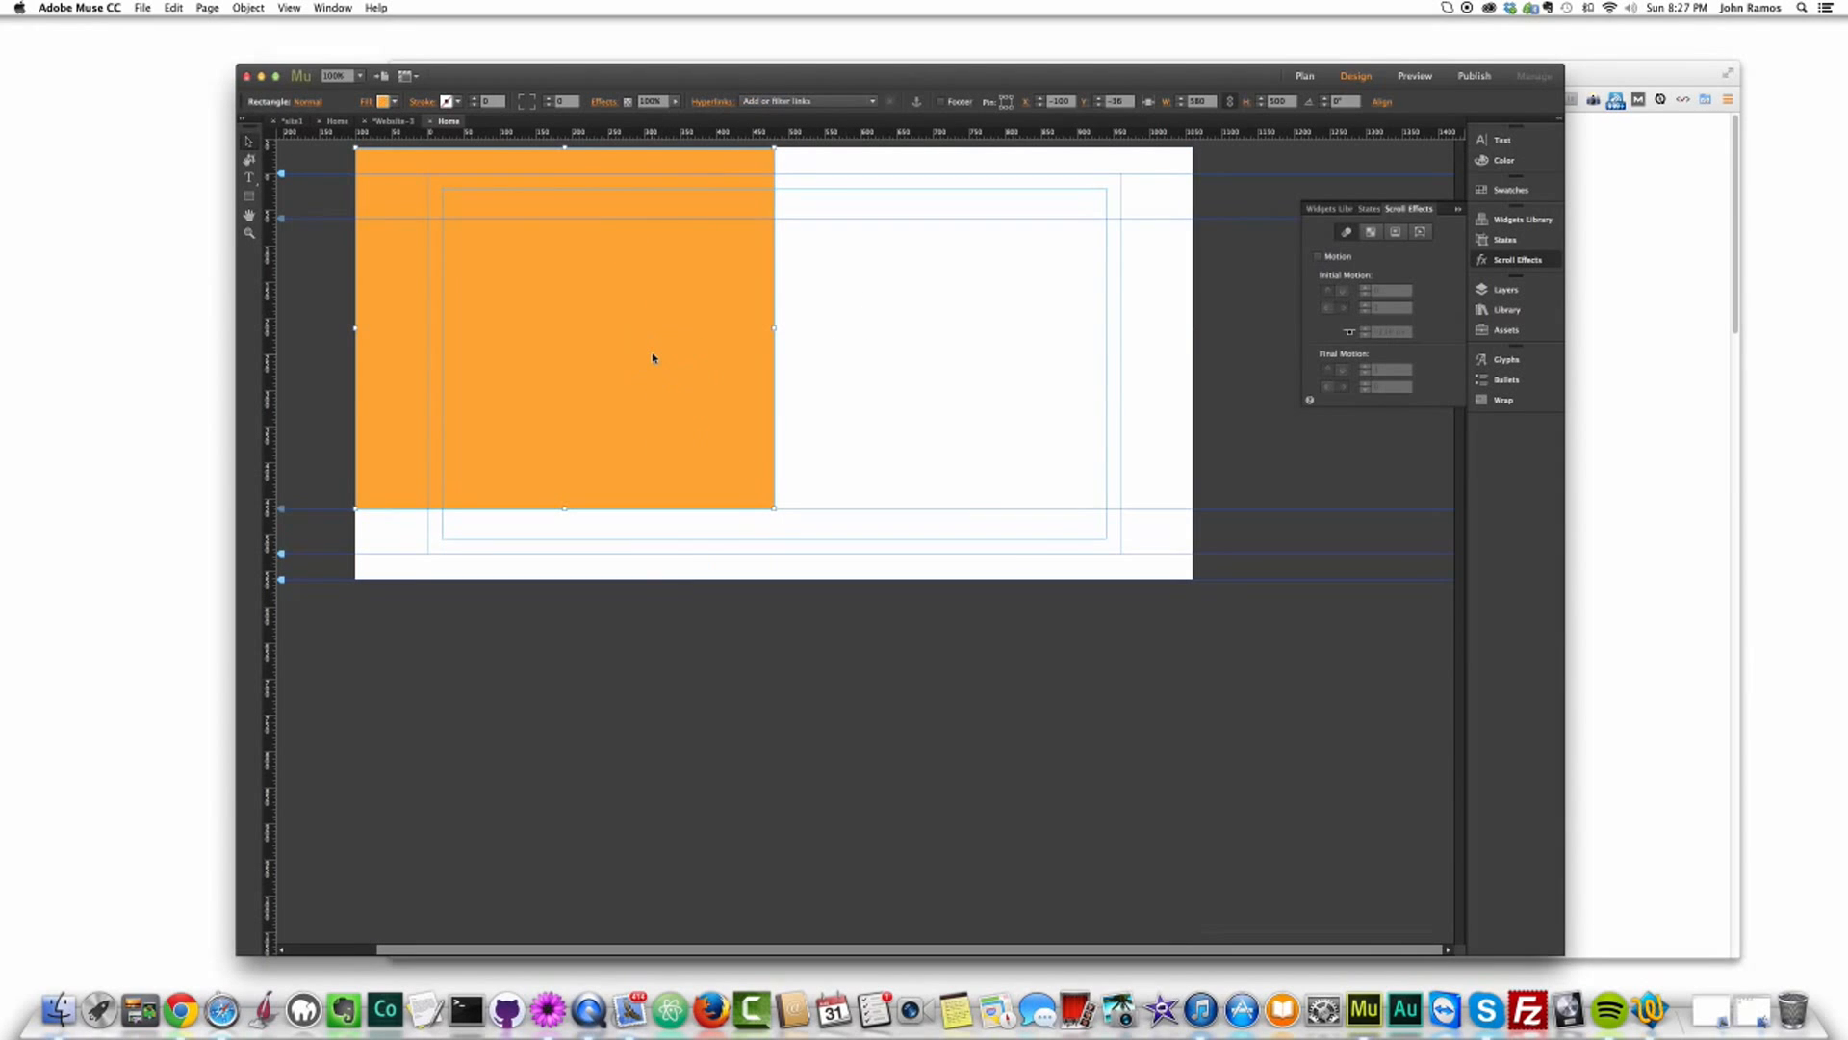
{"action": "key", "text": "super+c"}
{"action": "key", "text": "super+v"}
{"action": "left_click_drag", "start_coordinate": [895, 346], "coordinate": [905, 689]}
{"action": "key", "text": "super+z"}
{"action": "key", "text": "super+z"}
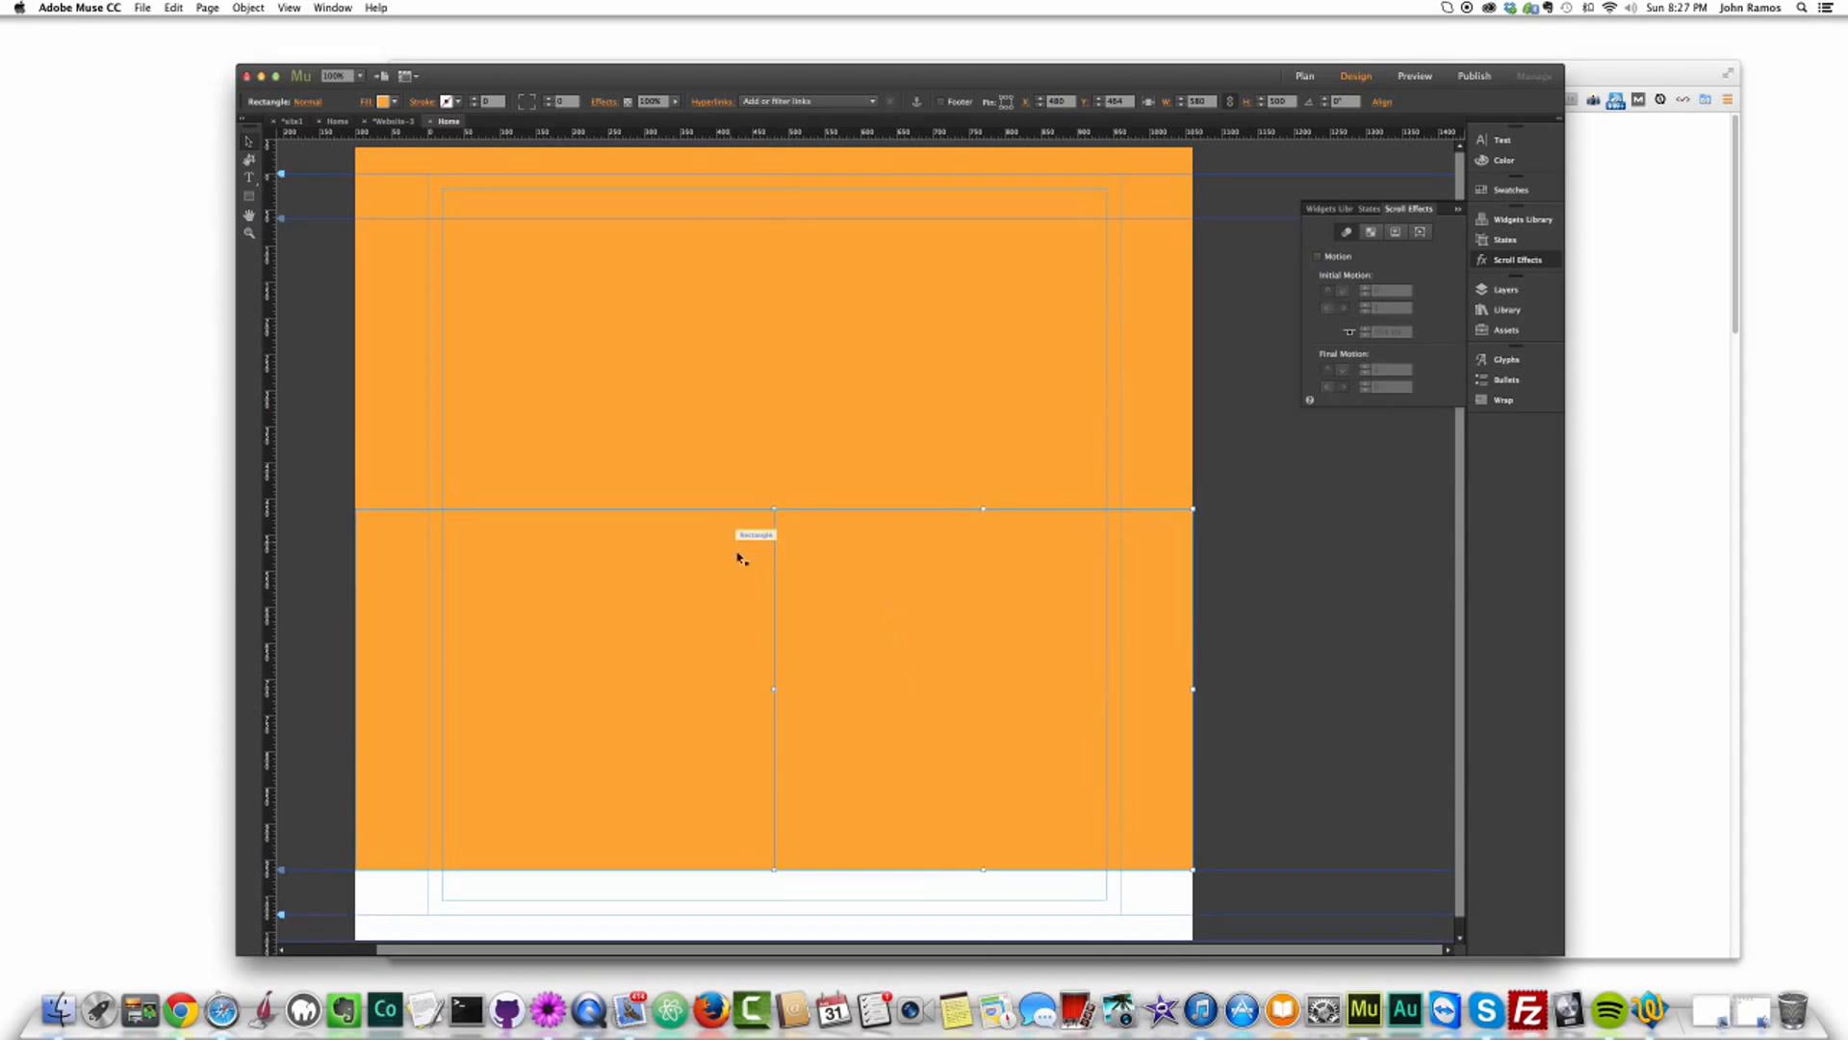
Step: Preview the page with the four orange rectangles in Chrome and return to its design in Muse
{"action": "left_click", "coordinate": [837, 329]}
{"action": "left_click", "coordinate": [891, 643]}
{"action": "left_click", "coordinate": [520, 609]}
{"action": "left_click", "coordinate": [578, 337]}
{"action": "left_click", "coordinate": [857, 301]}
{"action": "left_click", "coordinate": [791, 613]}
{"action": "key", "text": "super+shift+e"}
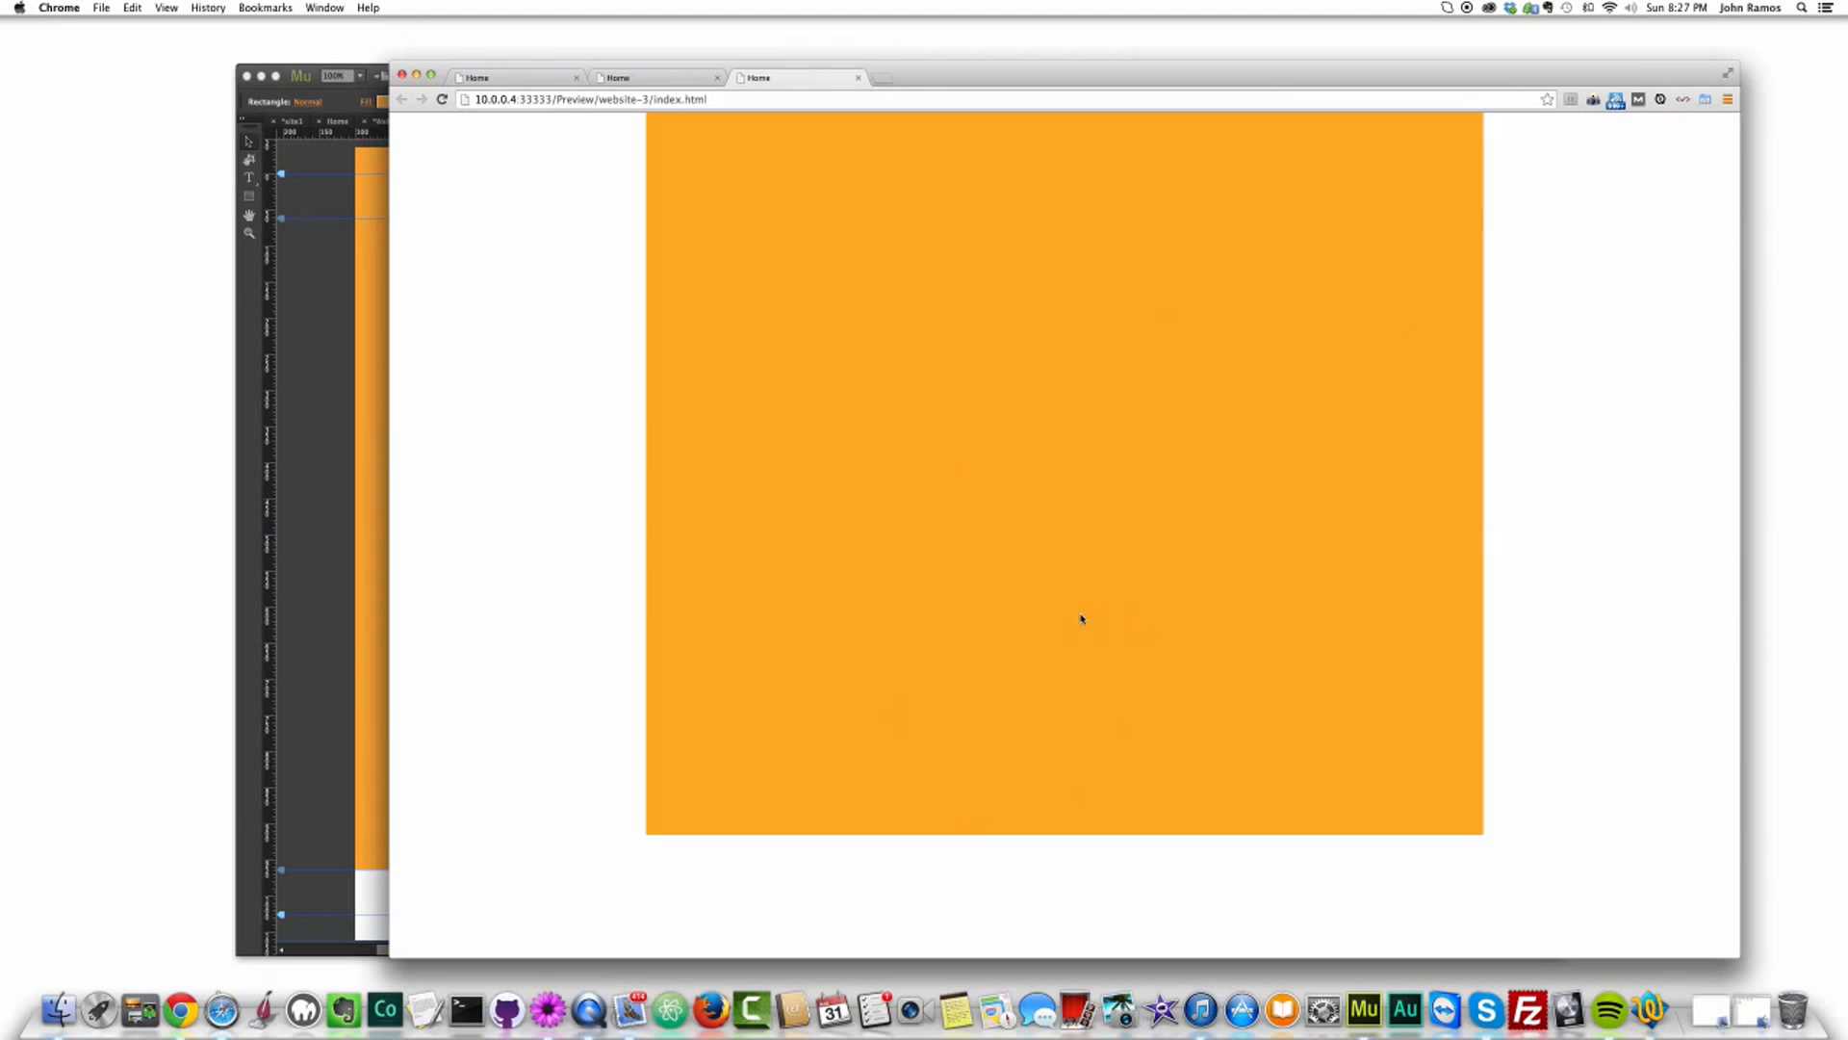
{"action": "left_click", "coordinate": [315, 370]}
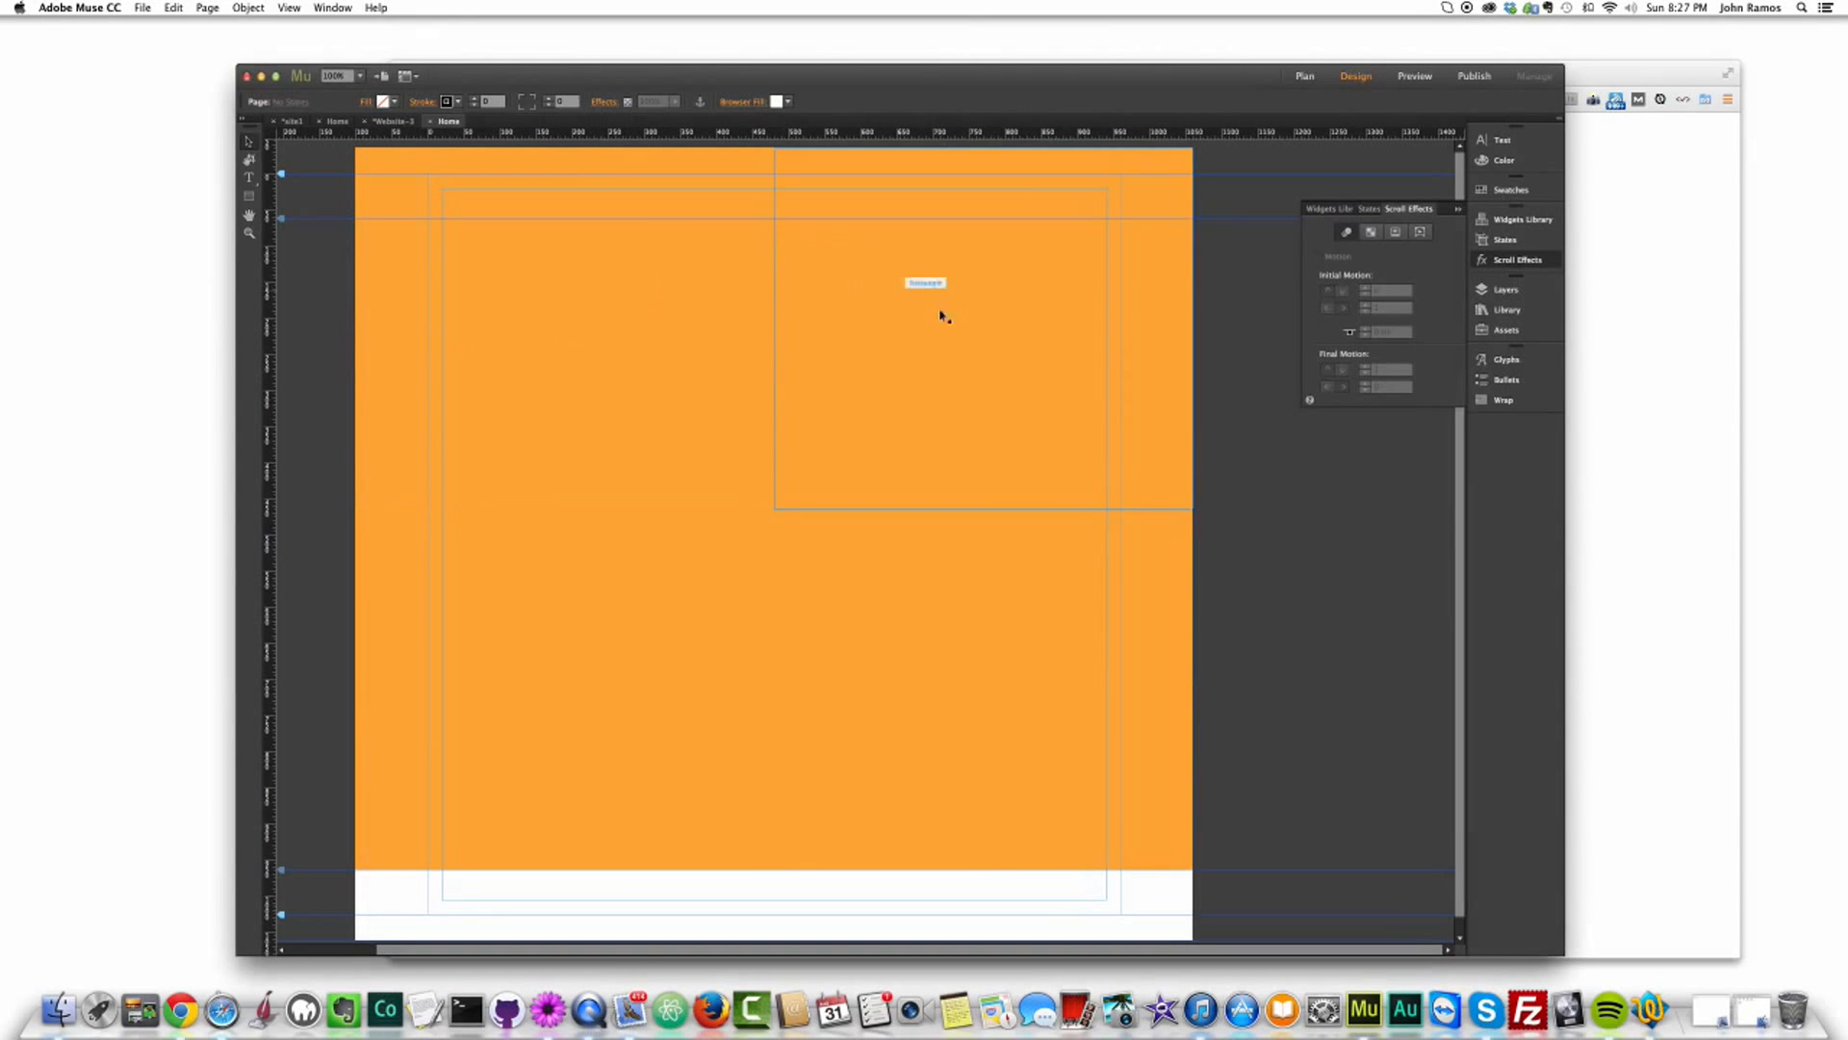
{"action": "left_click", "coordinate": [1617, 363]}
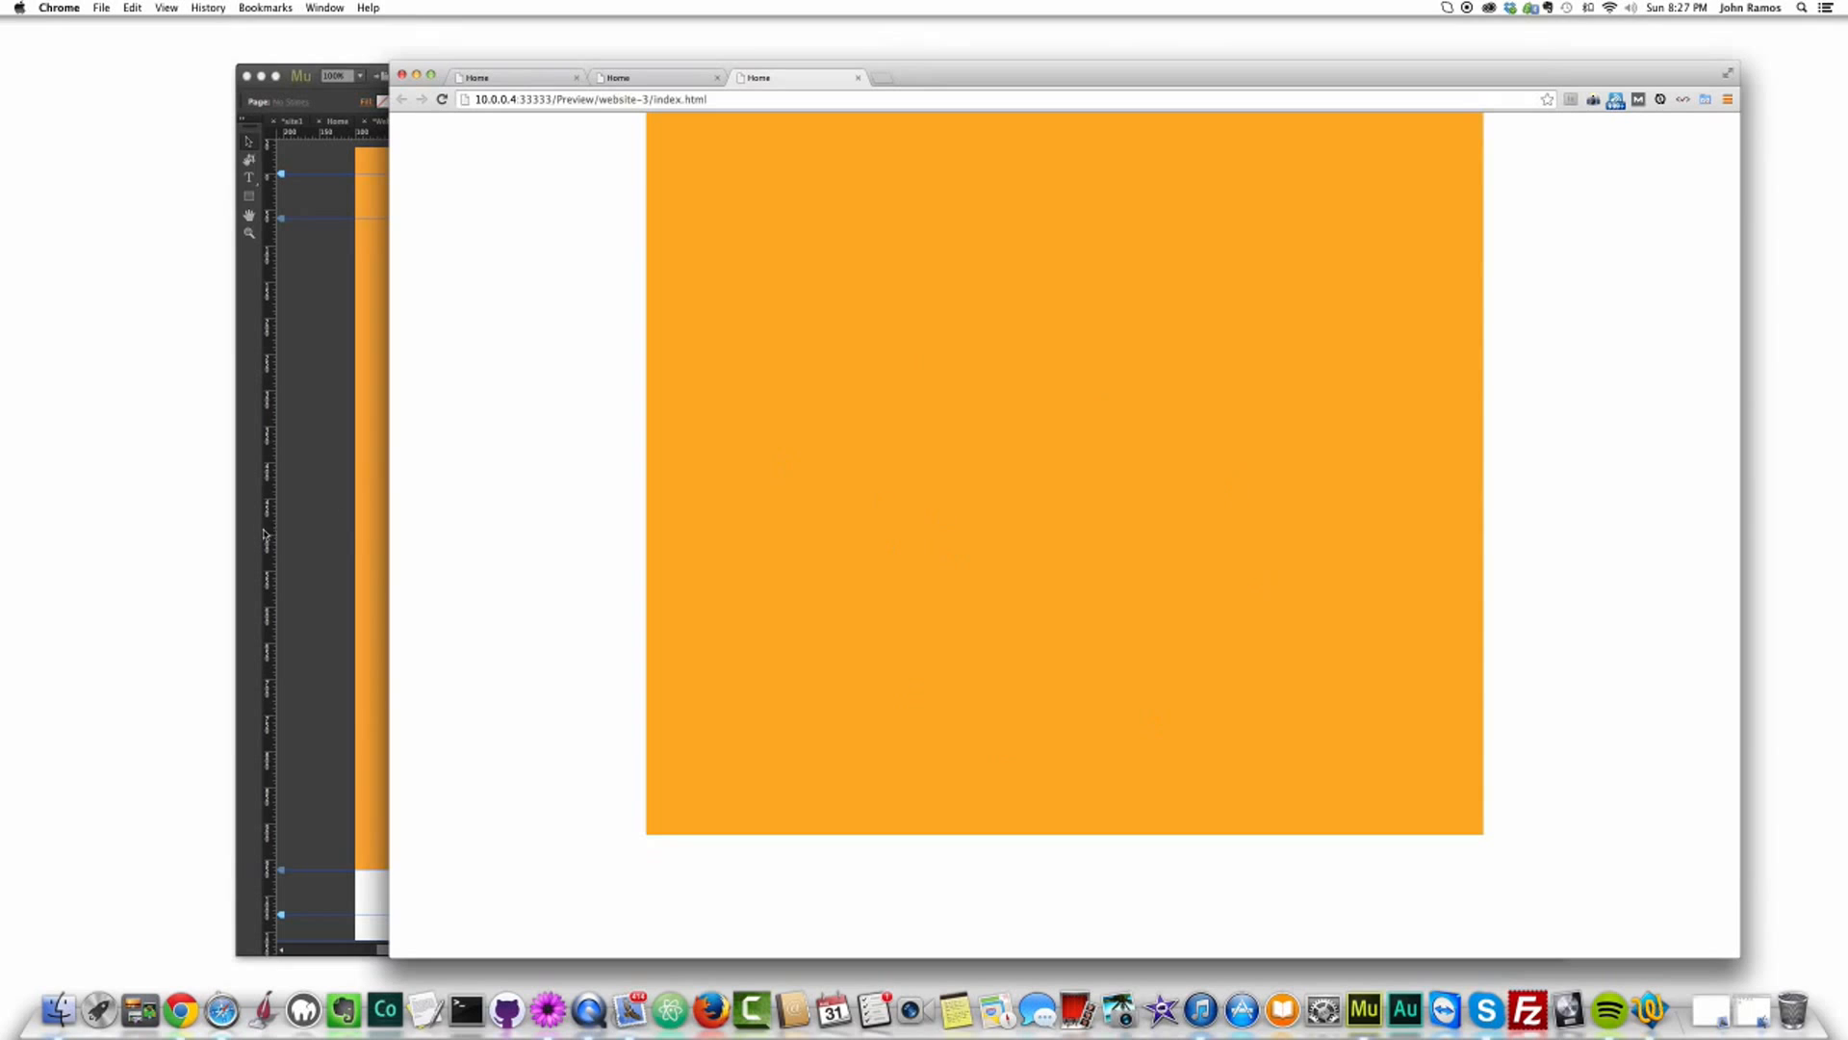
{"action": "left_click", "coordinate": [322, 439]}
Step: Turn on the Motion scroll effect for the upper-left orange rectangle
{"action": "left_click", "coordinate": [594, 396]}
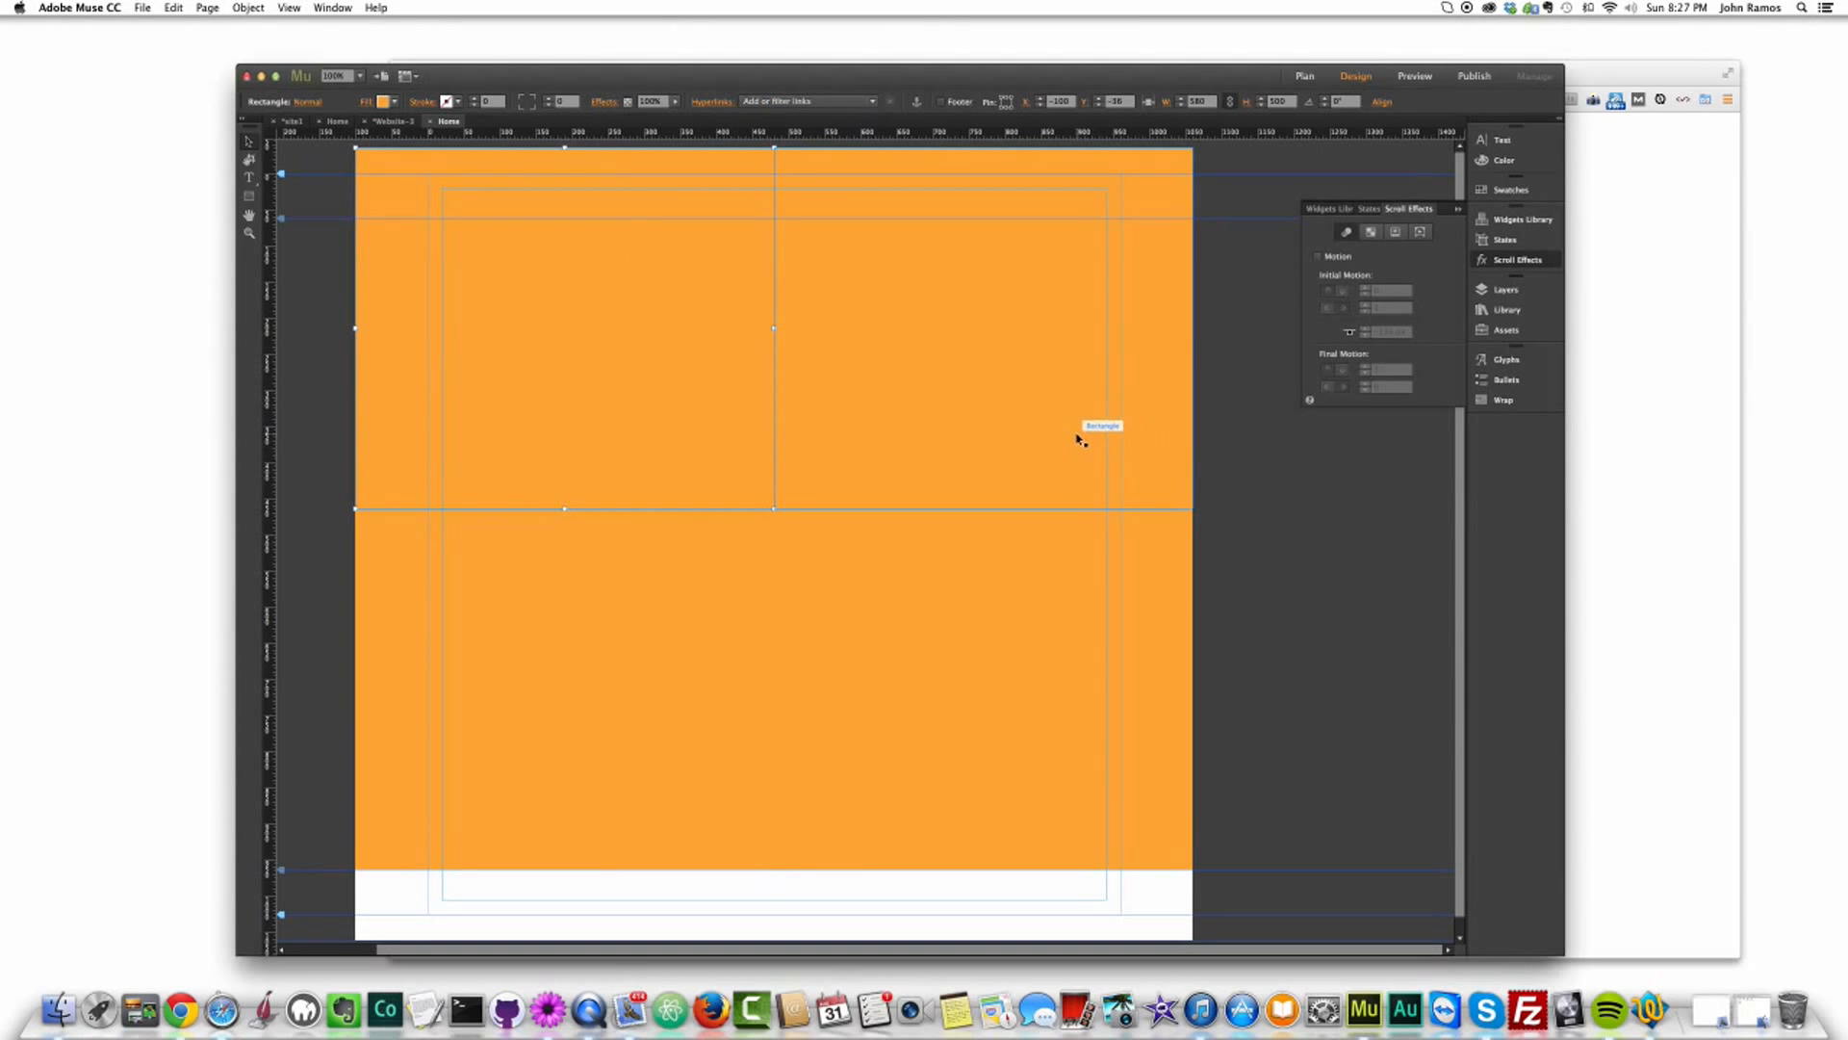
{"action": "left_click", "coordinate": [1414, 642]}
{"action": "left_click", "coordinate": [646, 383]}
{"action": "left_click", "coordinate": [1500, 264]}
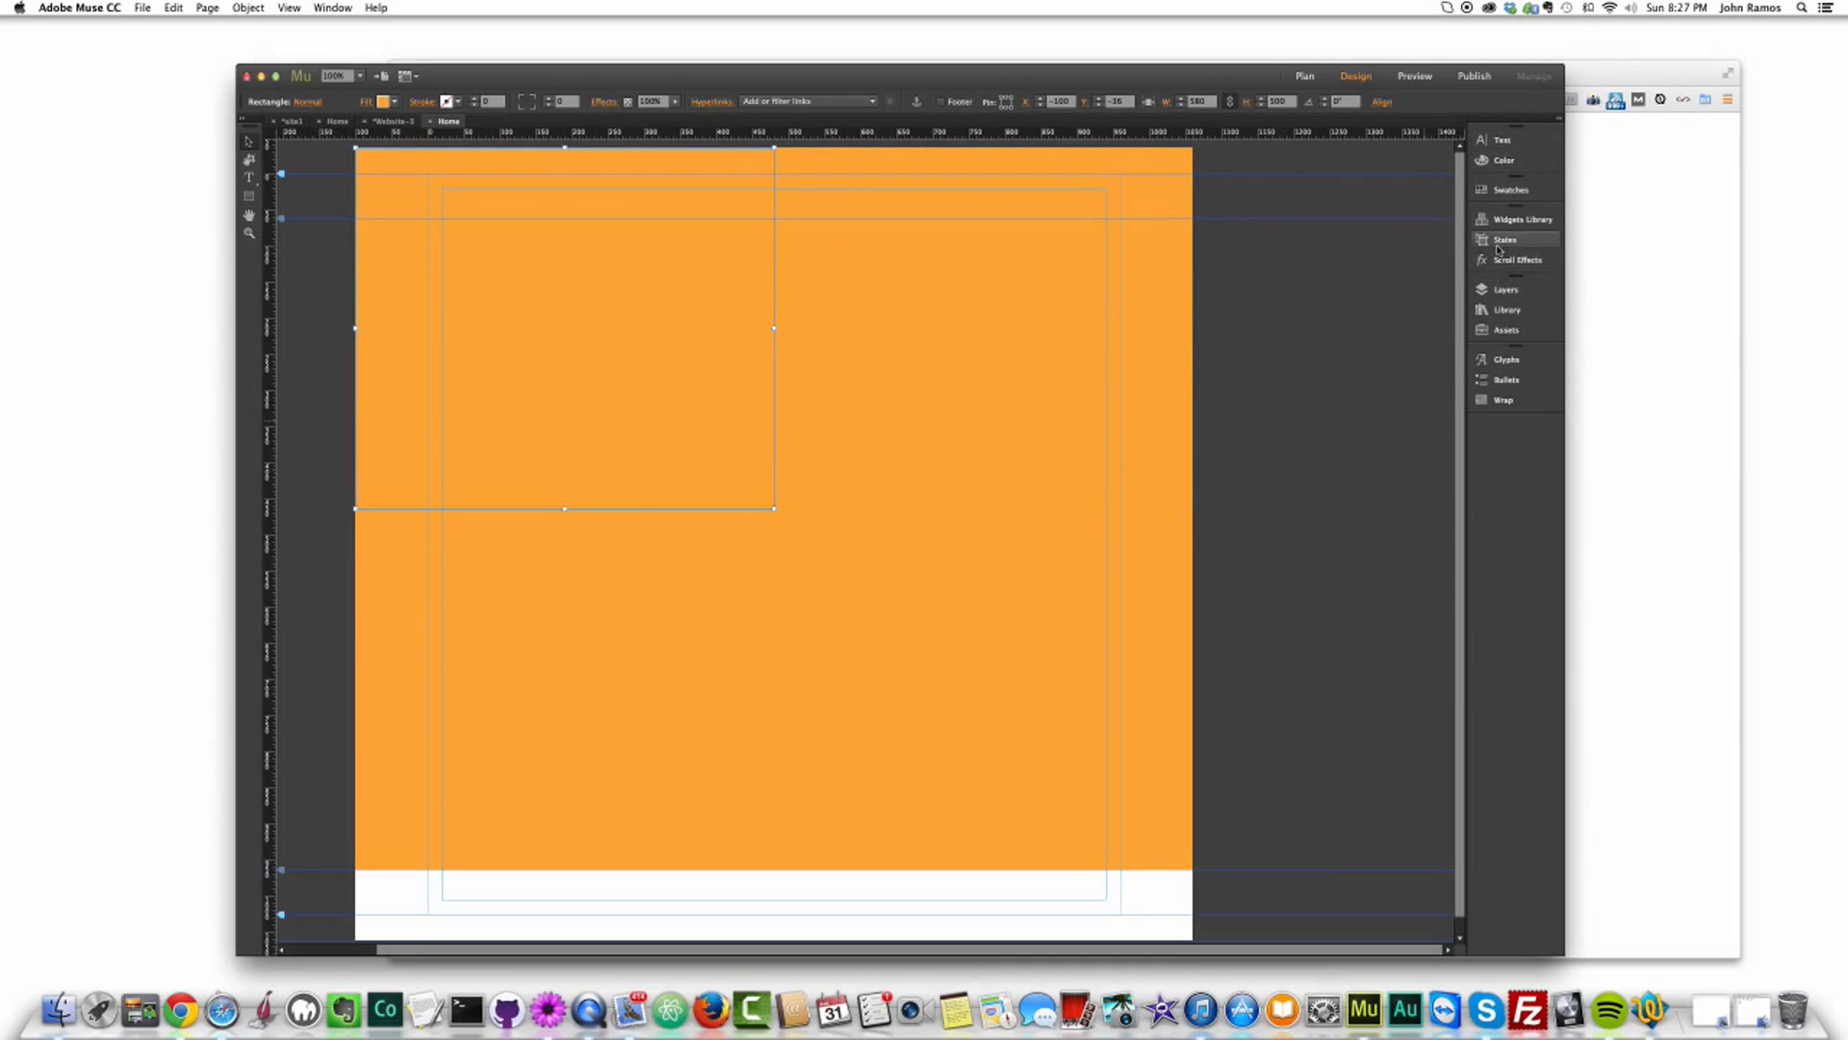
{"action": "left_click", "coordinate": [1501, 262]}
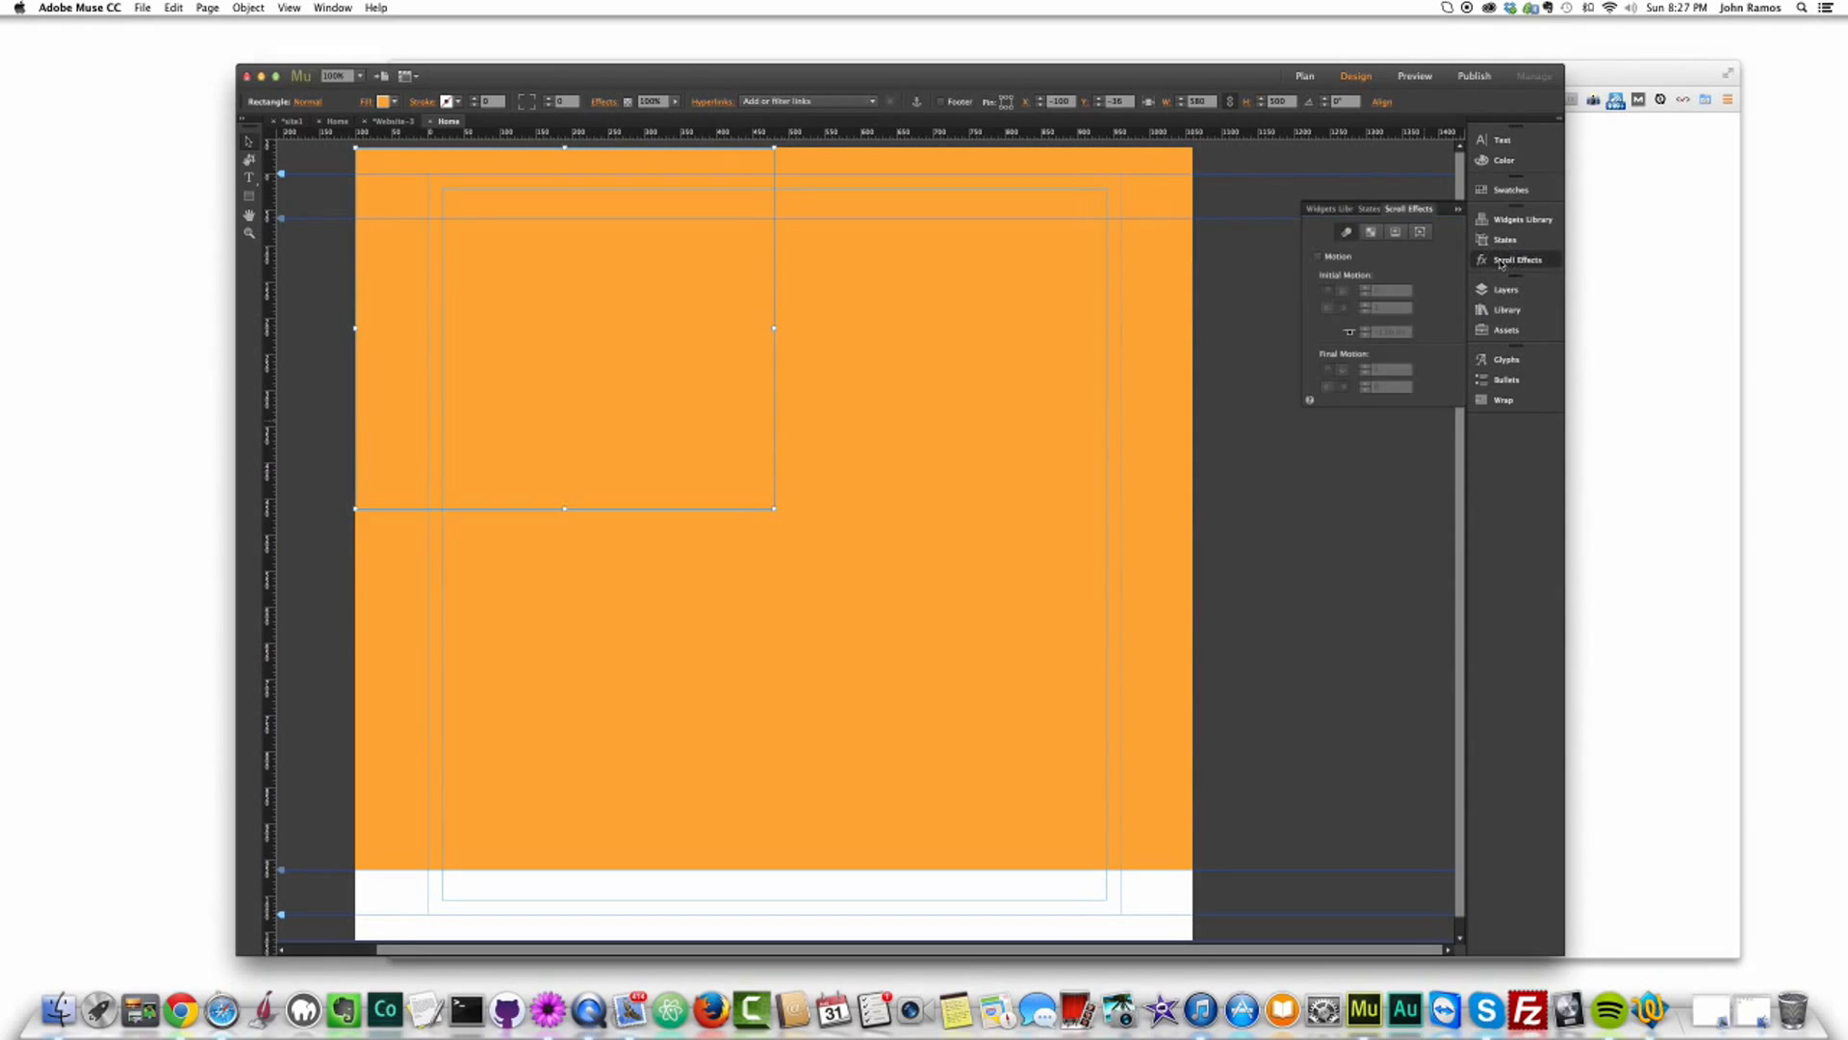
{"action": "left_click", "coordinate": [1318, 258]}
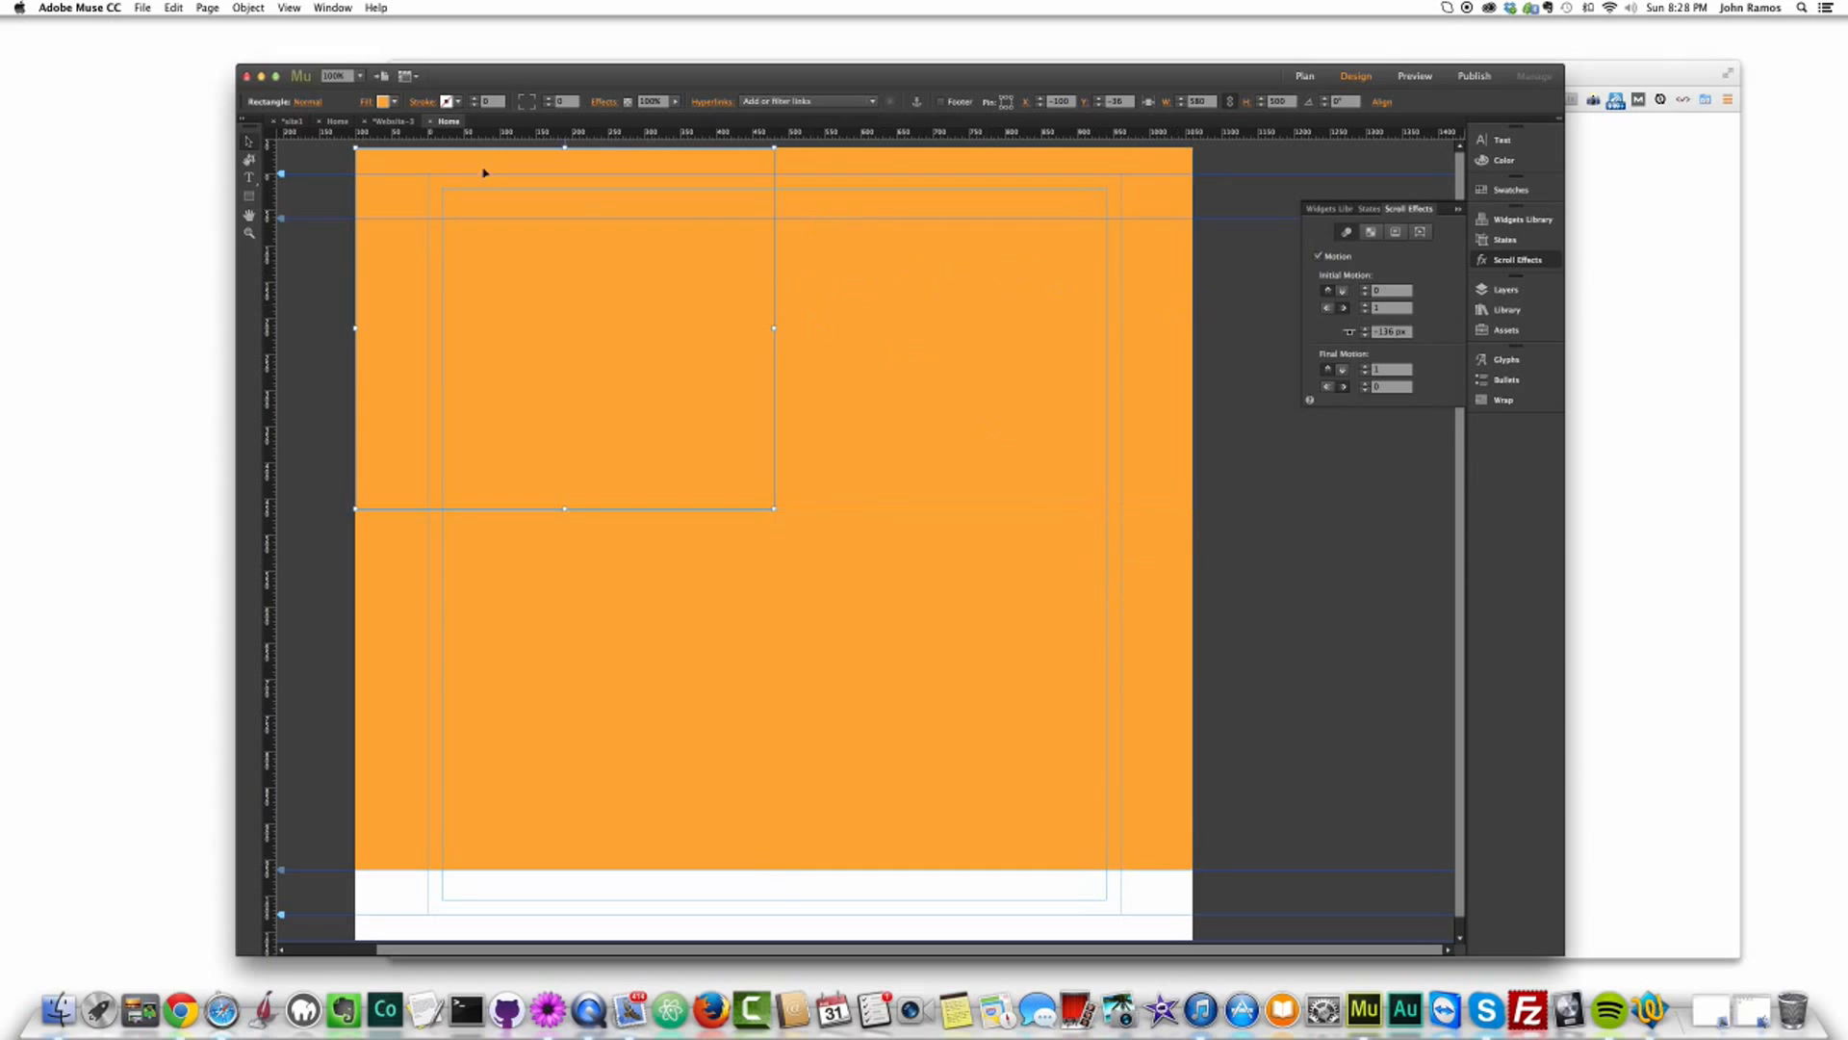
Step: Preview the finished site's scroll motion in Chrome and return to the new Home page in Muse
{"action": "left_click", "coordinate": [337, 121]}
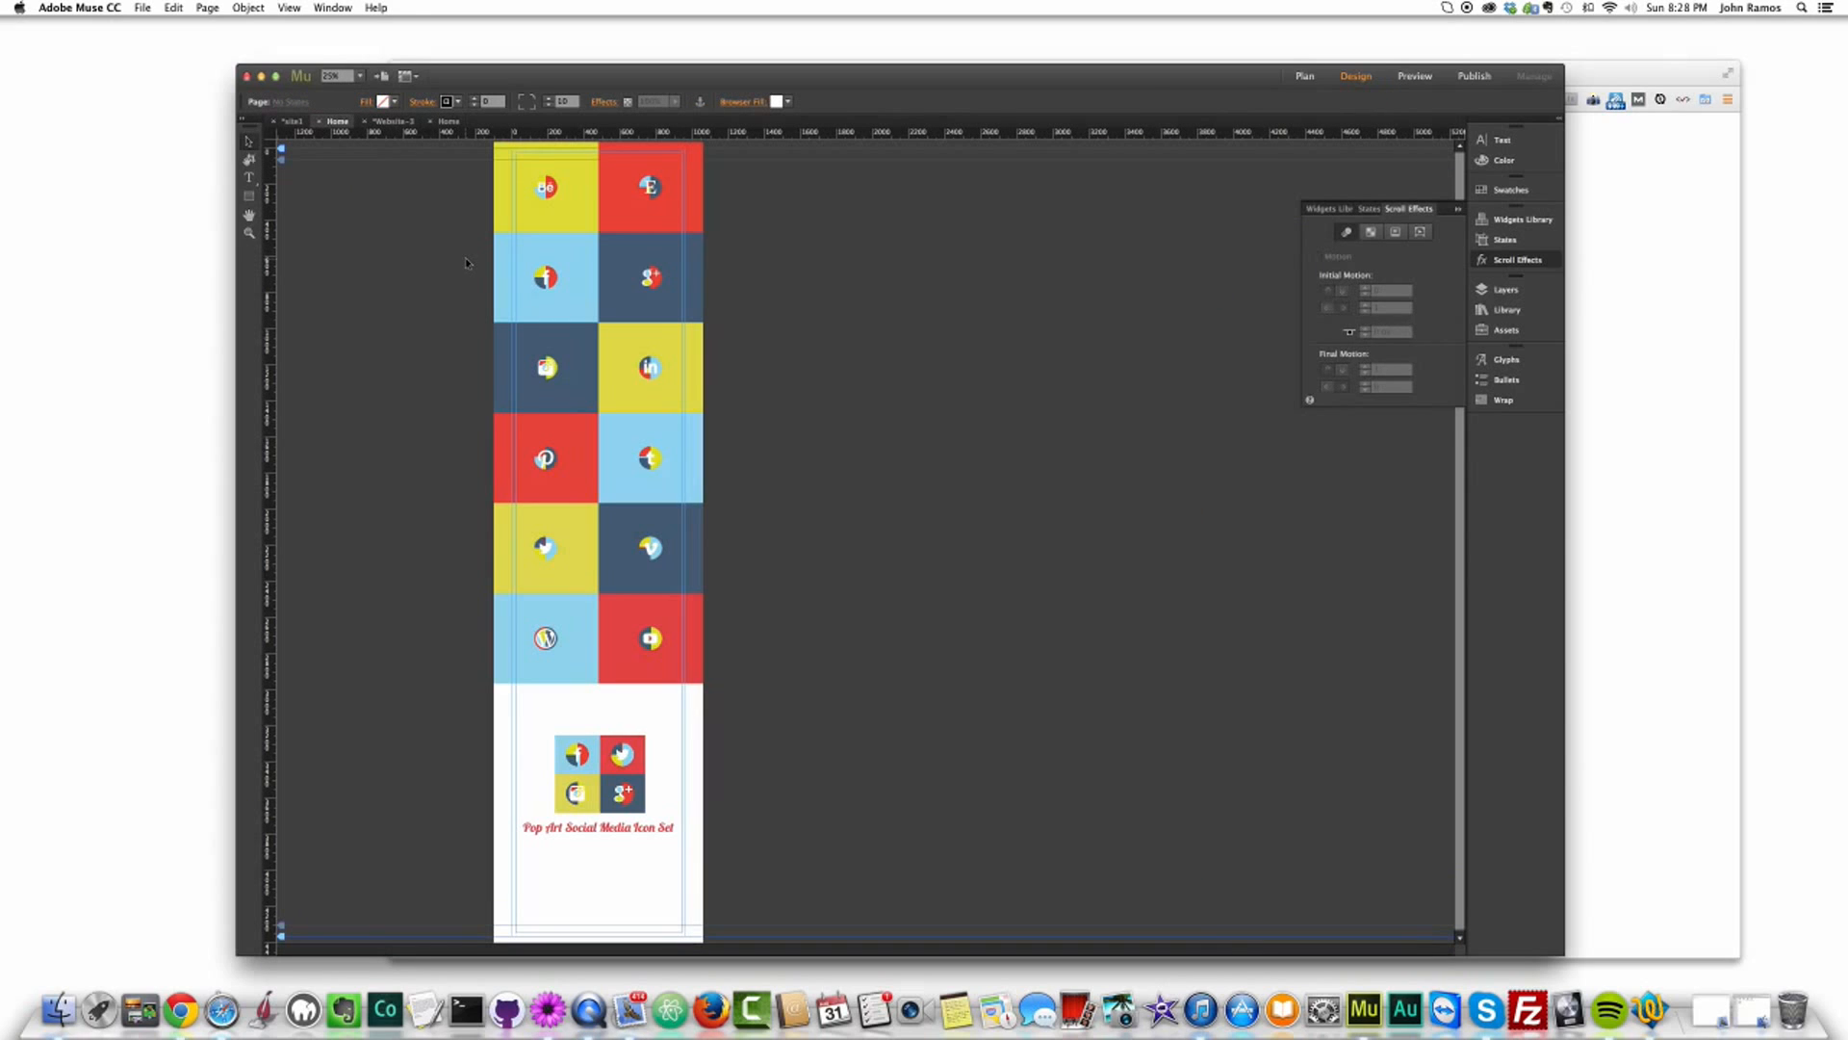
{"action": "key", "text": "super+shift+e"}
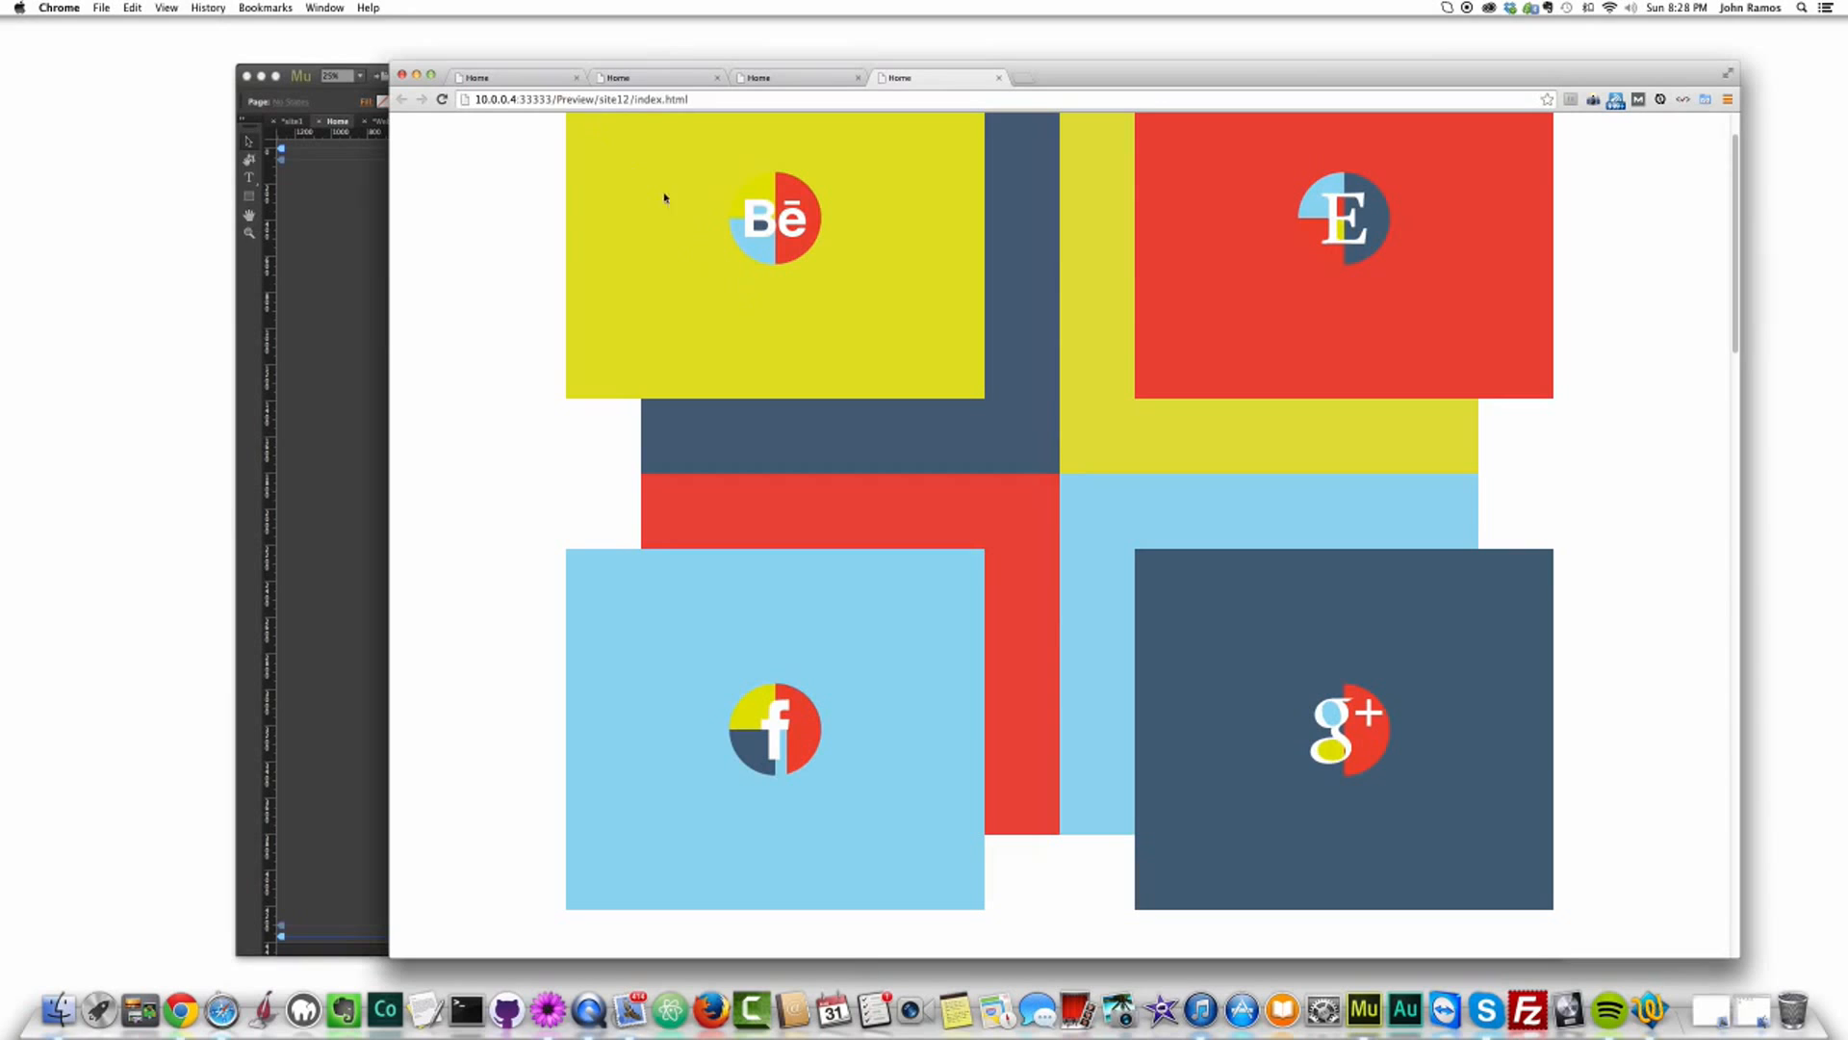
{"action": "left_click", "coordinate": [332, 340]}
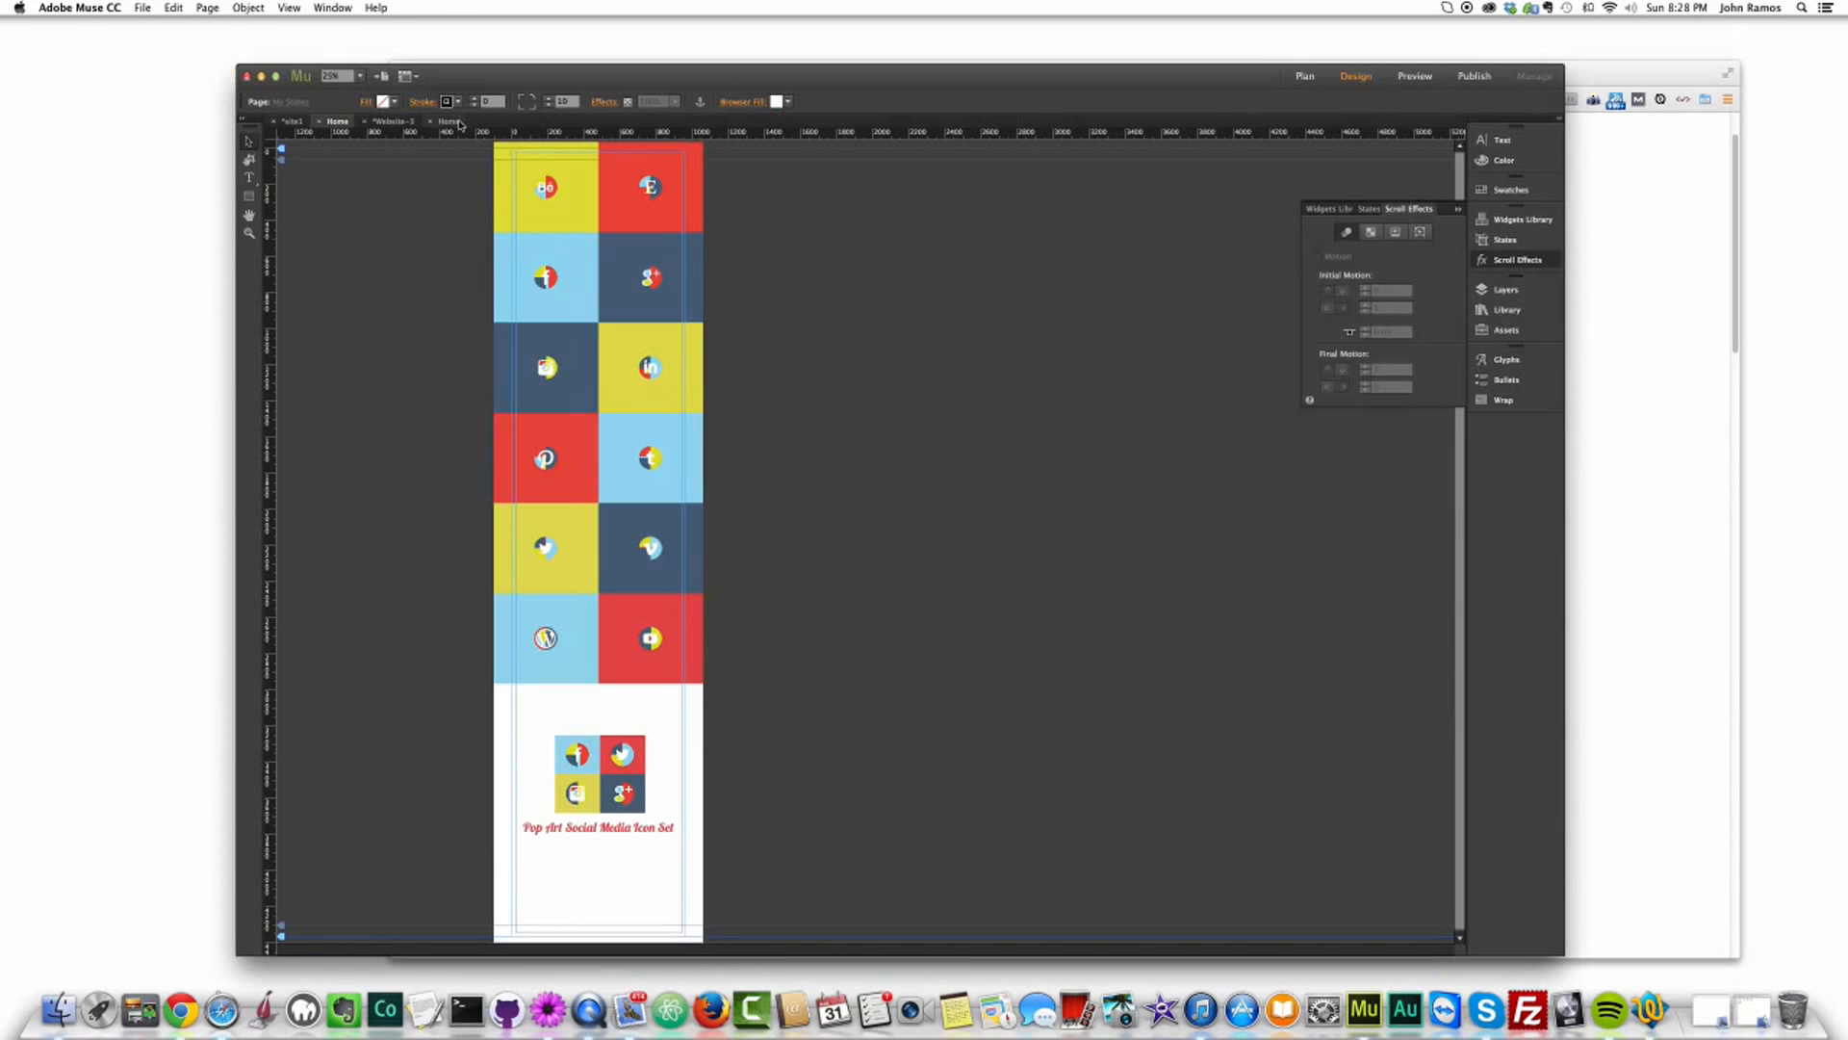
{"action": "left_click", "coordinate": [459, 122]}
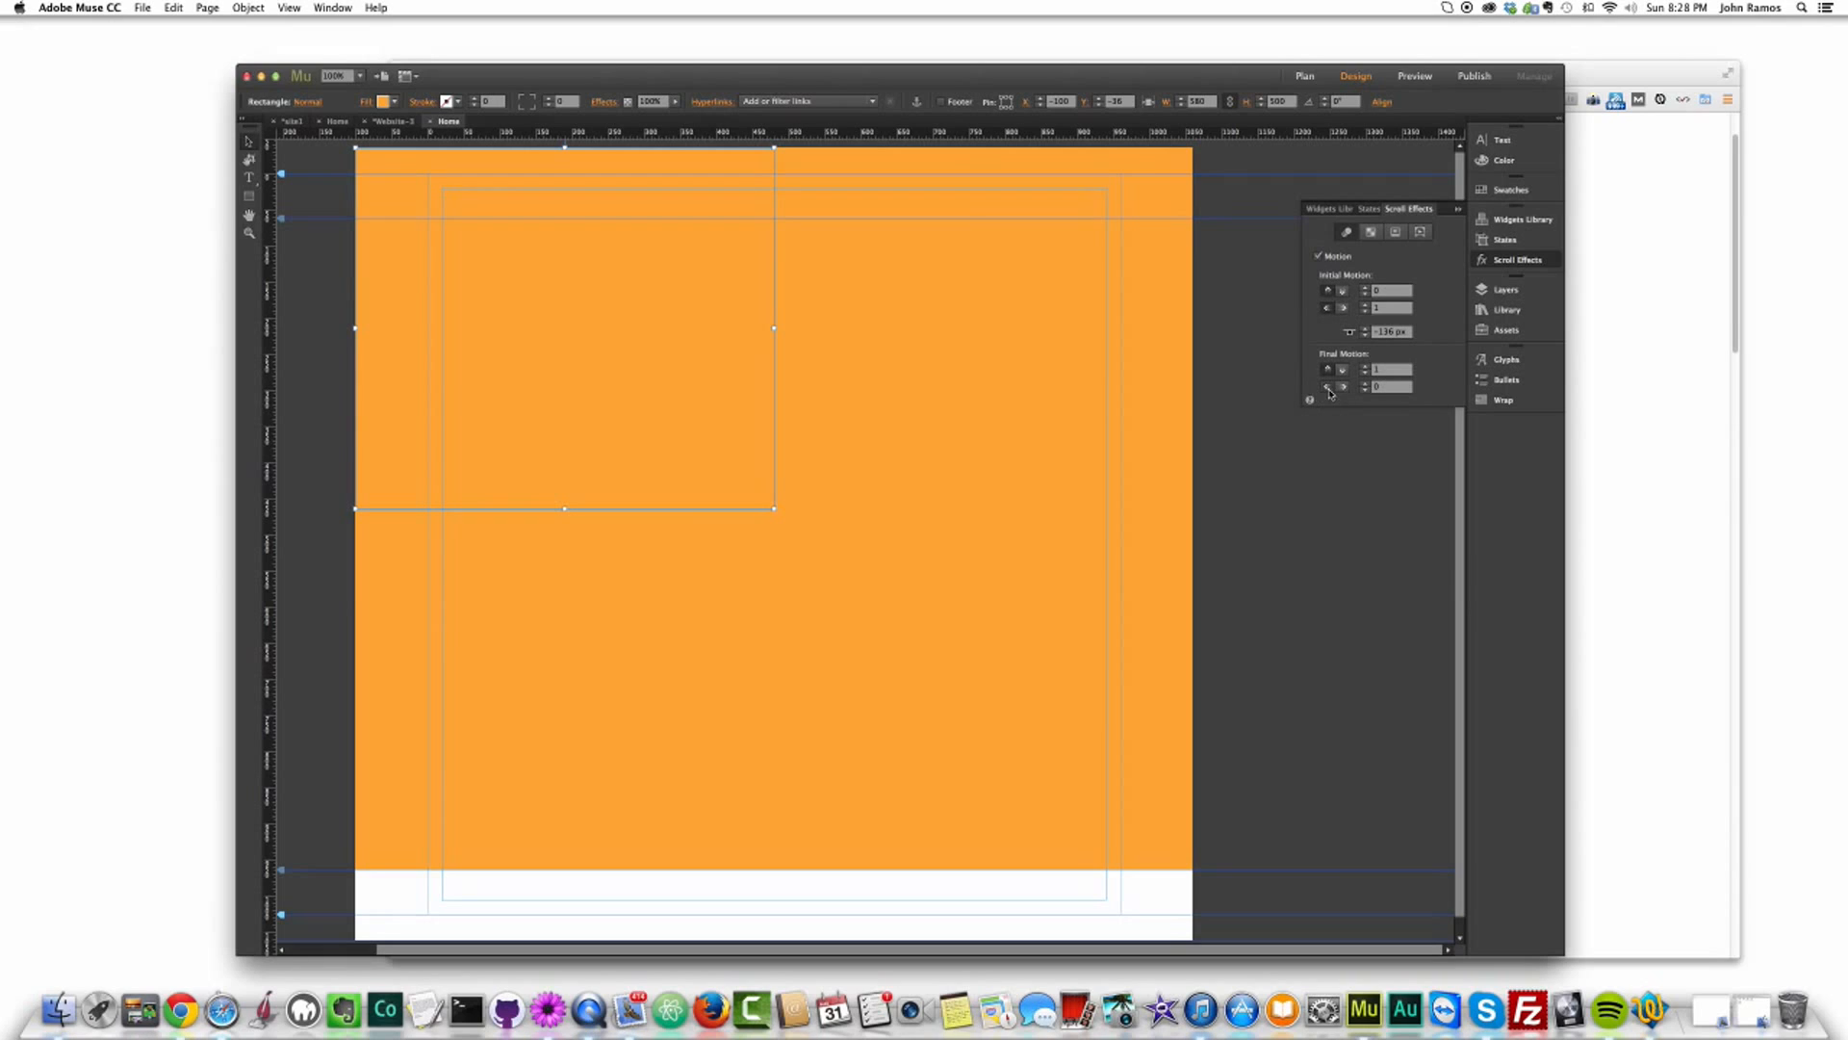
Step: Set the upper-left rectangle's initial vertical and final horizontal motion speeds to 1 and its key position to -36 px
{"action": "left_click", "coordinate": [1371, 291]}
{"action": "type", "text": "1"}
{"action": "left_click", "coordinate": [1390, 368]}
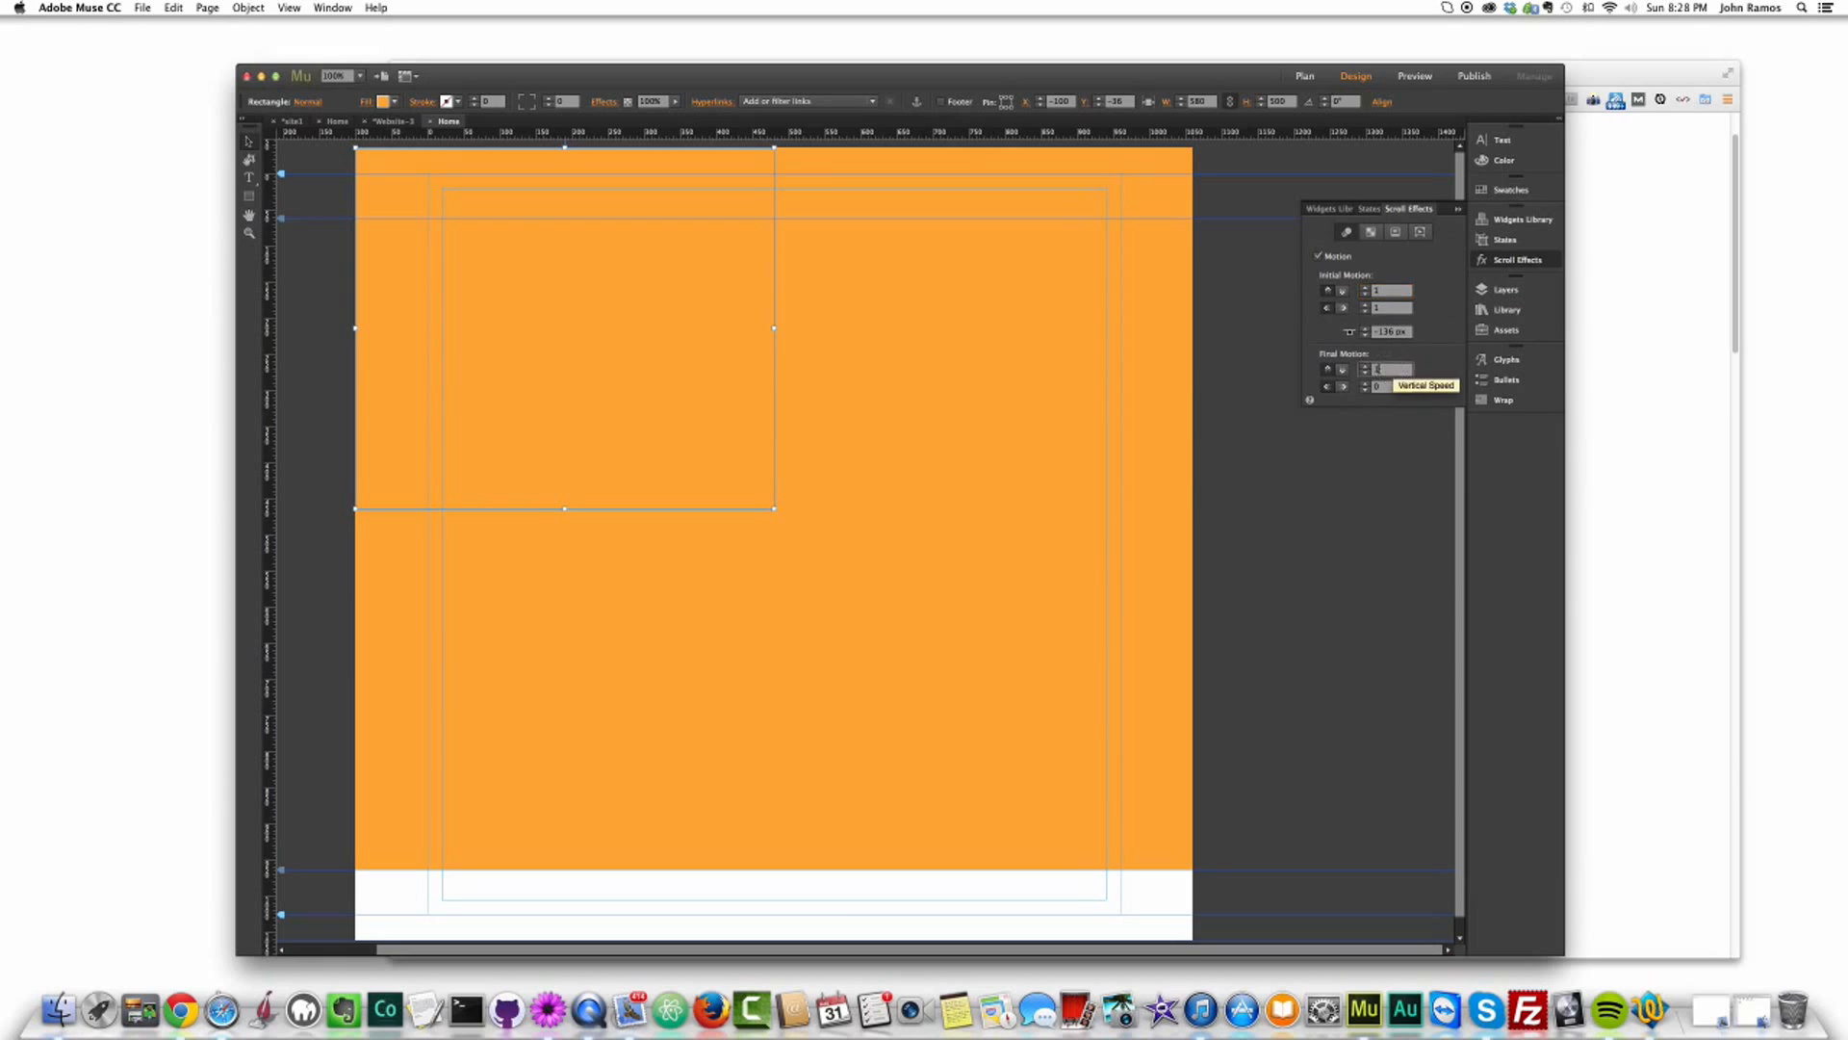
{"action": "left_click", "coordinate": [1382, 387]}
{"action": "type", "text": "1"}
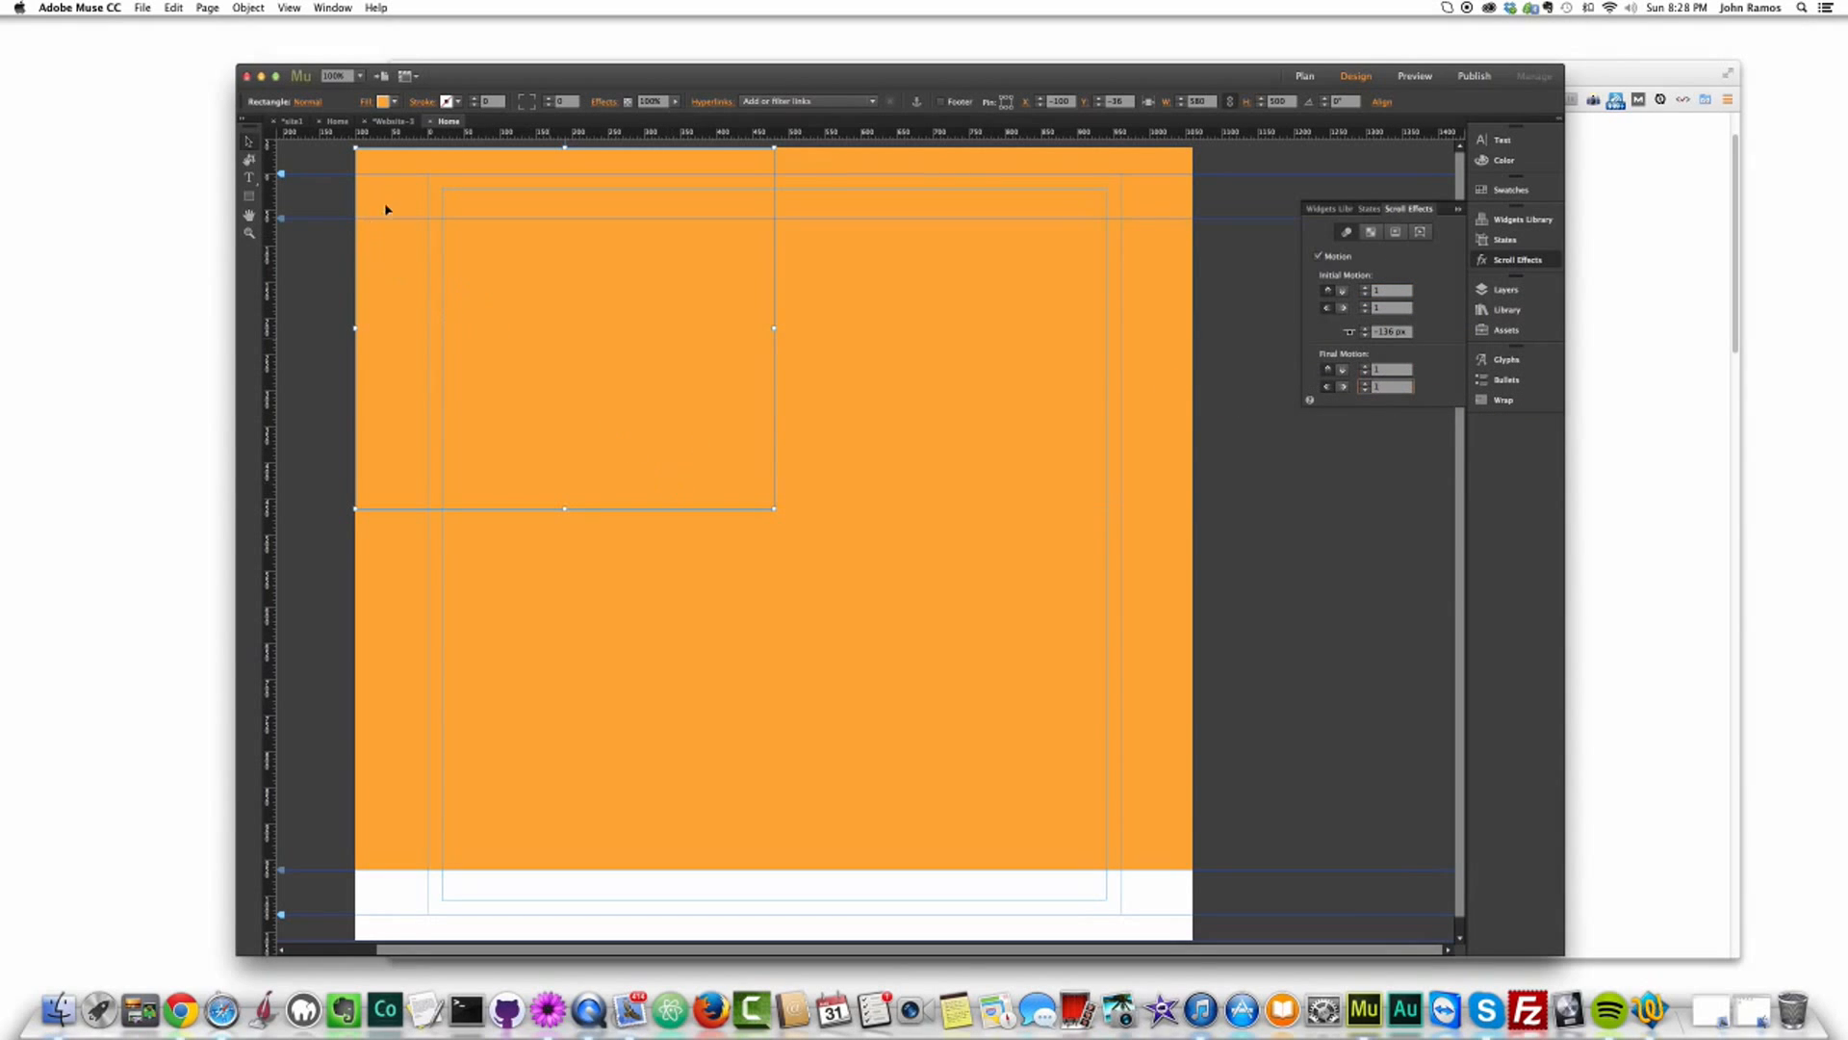
{"action": "left_click", "coordinate": [1395, 334]}
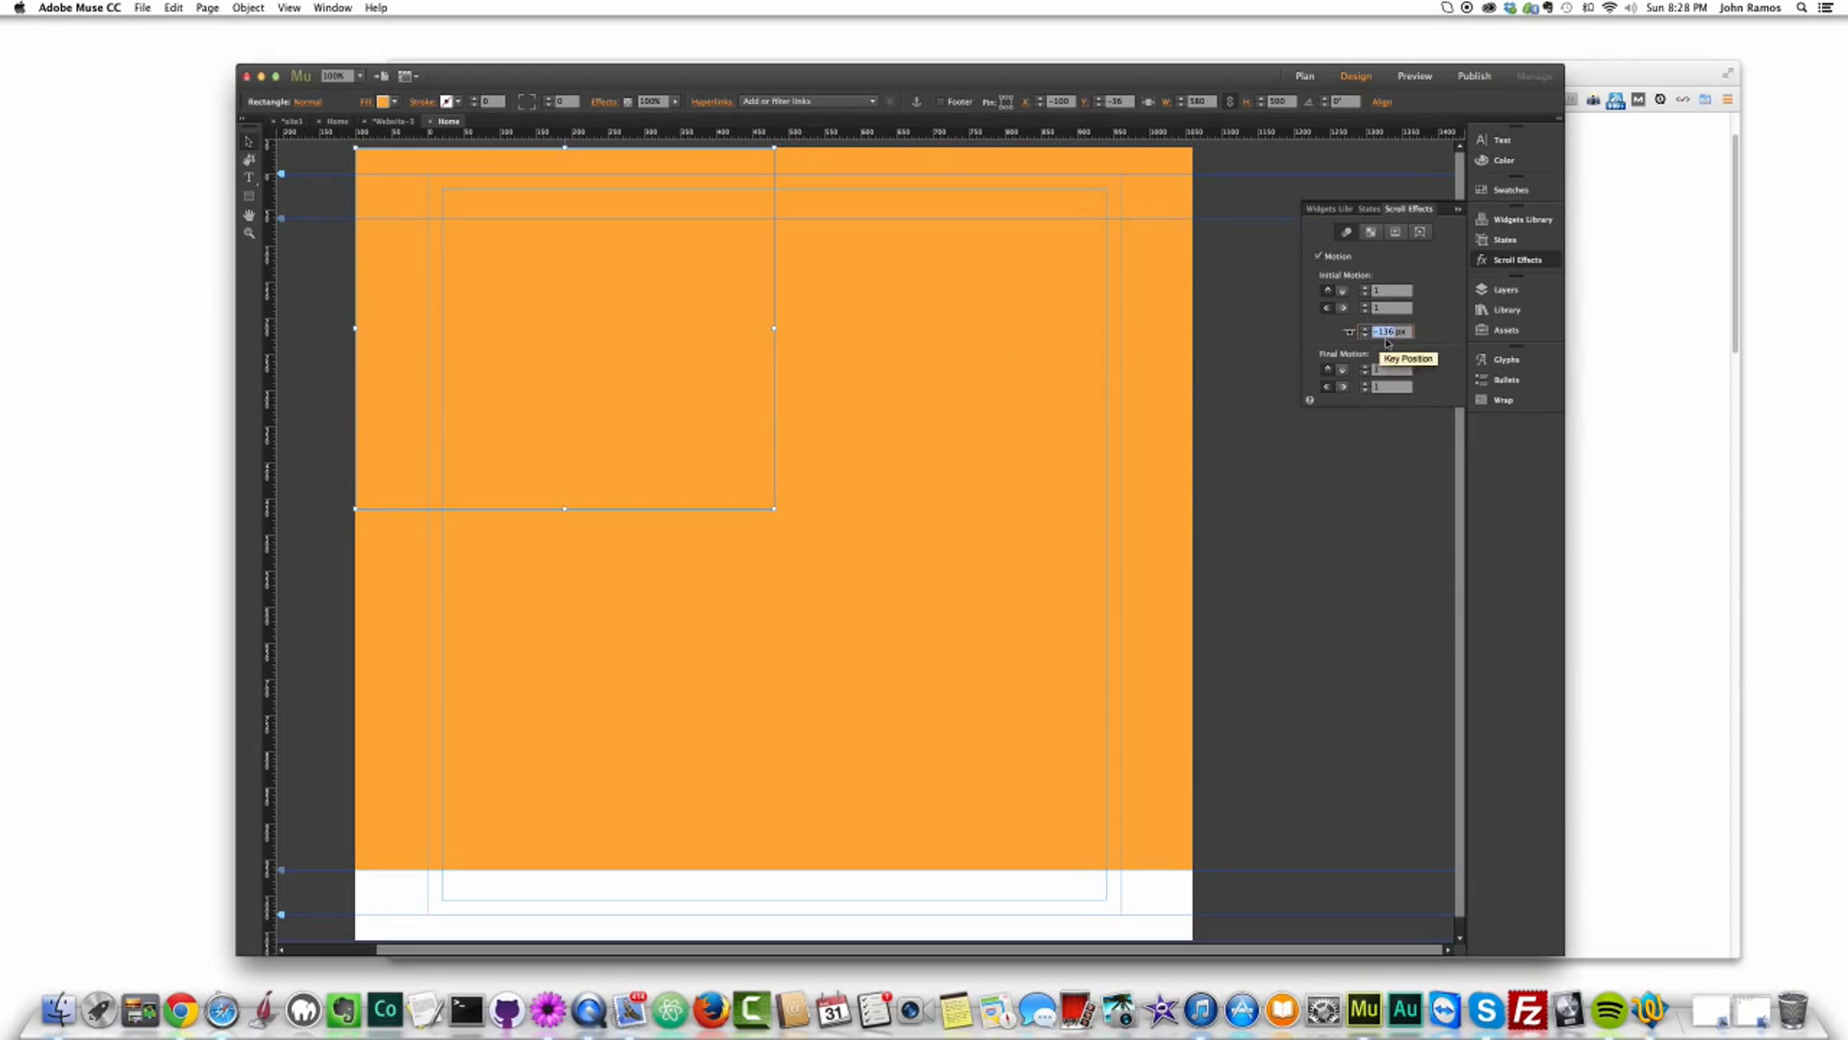
{"action": "type", "text": "-"}
{"action": "key", "text": "Return"}
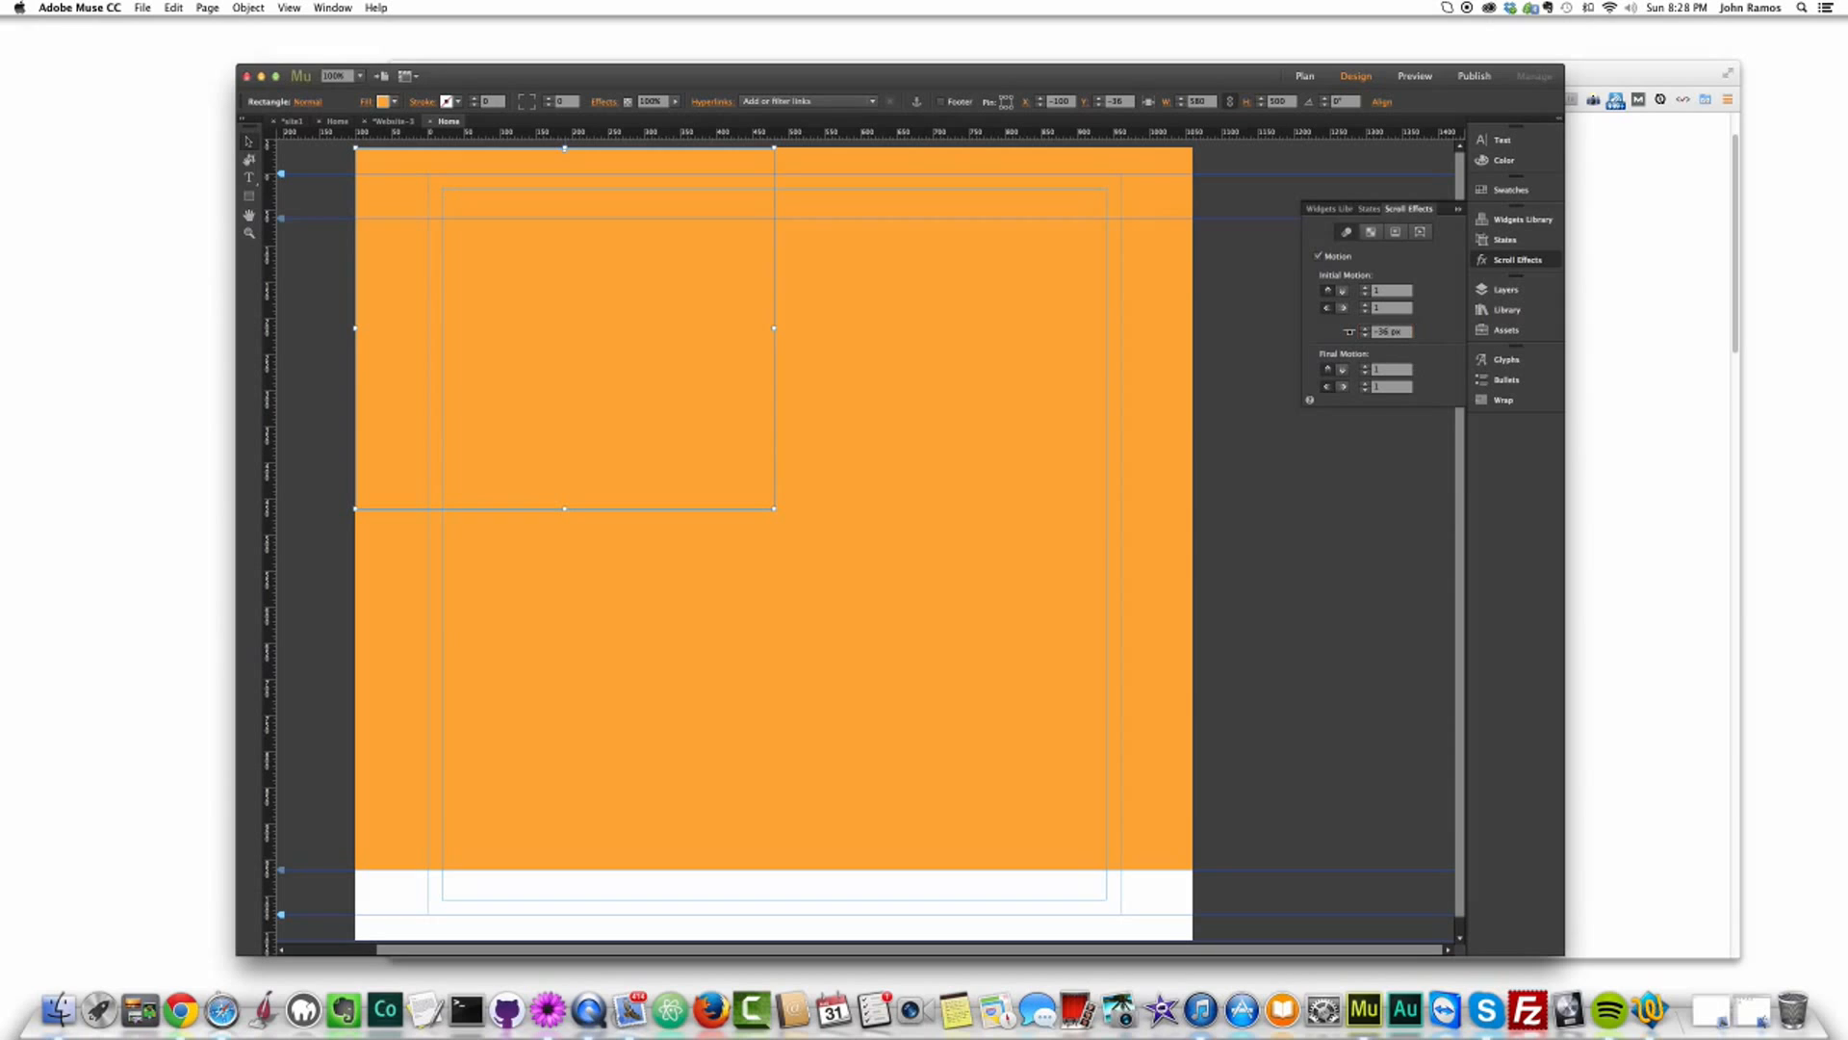
{"action": "left_click", "coordinate": [1023, 417]}
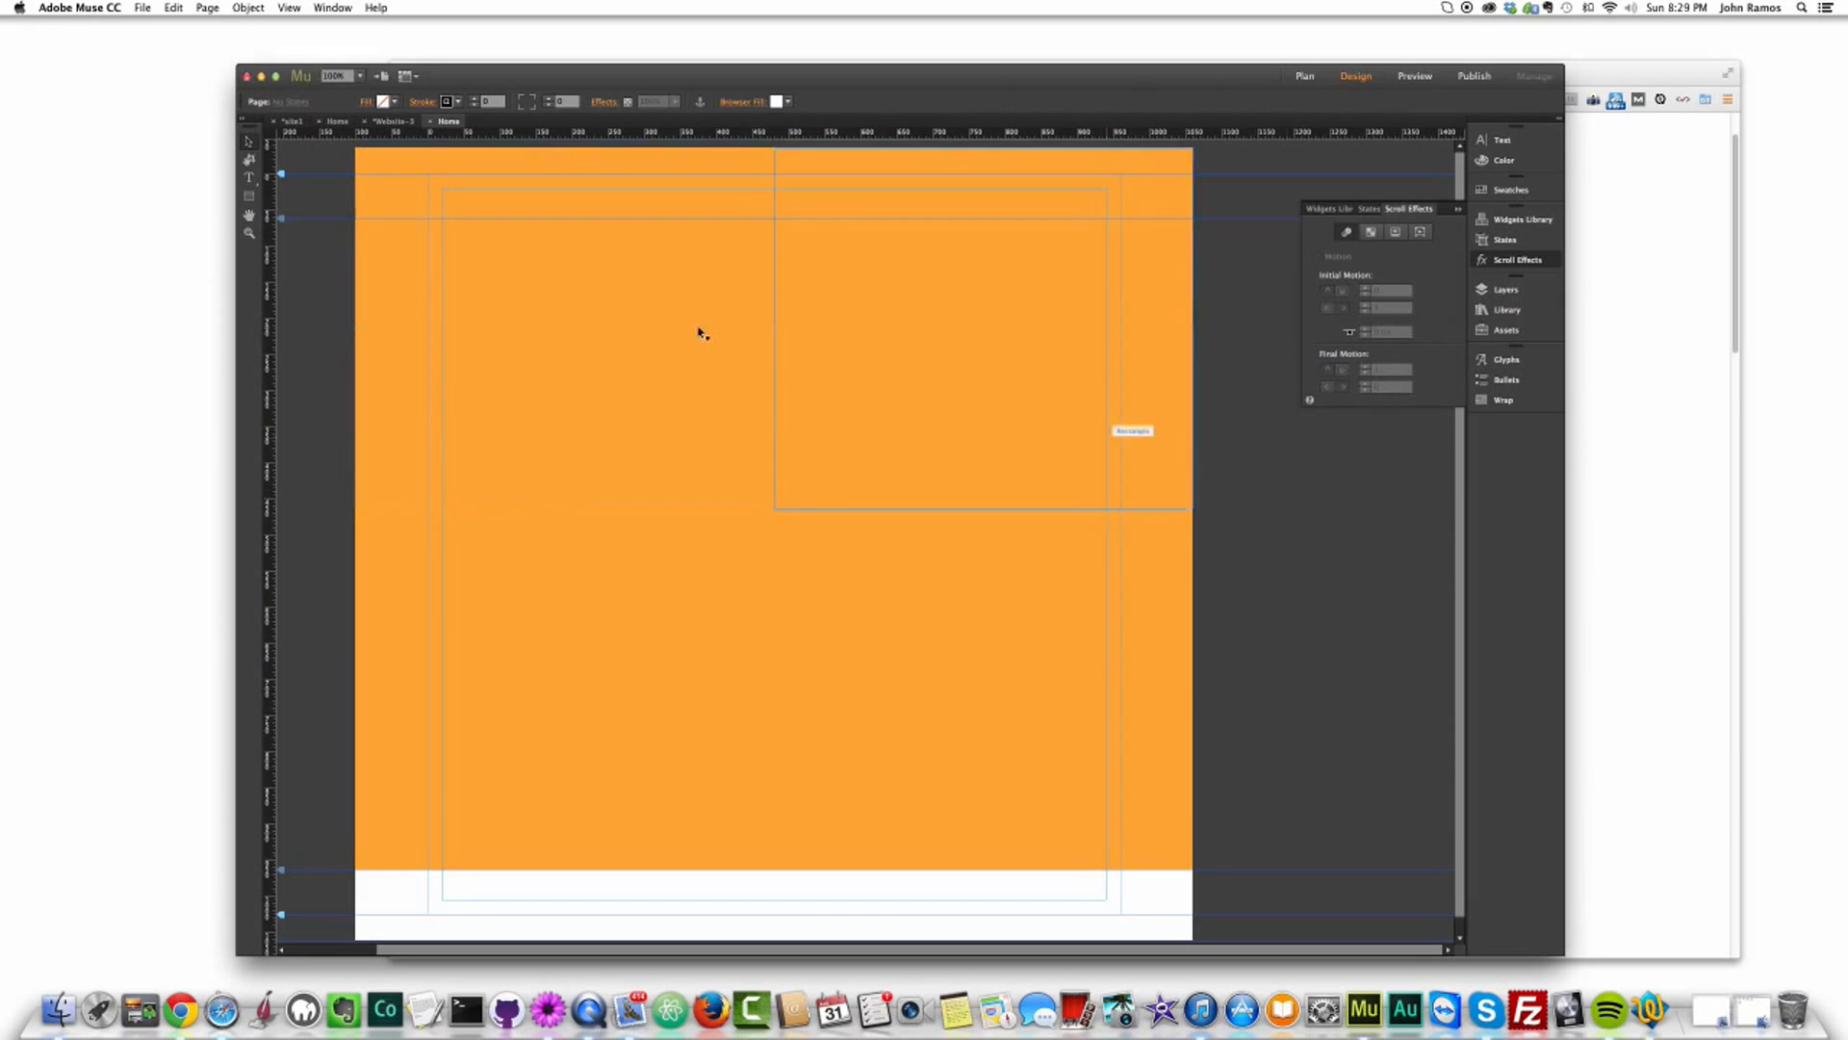
Step: Look at the Pop Art icon page's layout, preview the orange rectangles' page in Chrome, and return to its design in Muse
{"action": "left_click", "coordinate": [328, 125]}
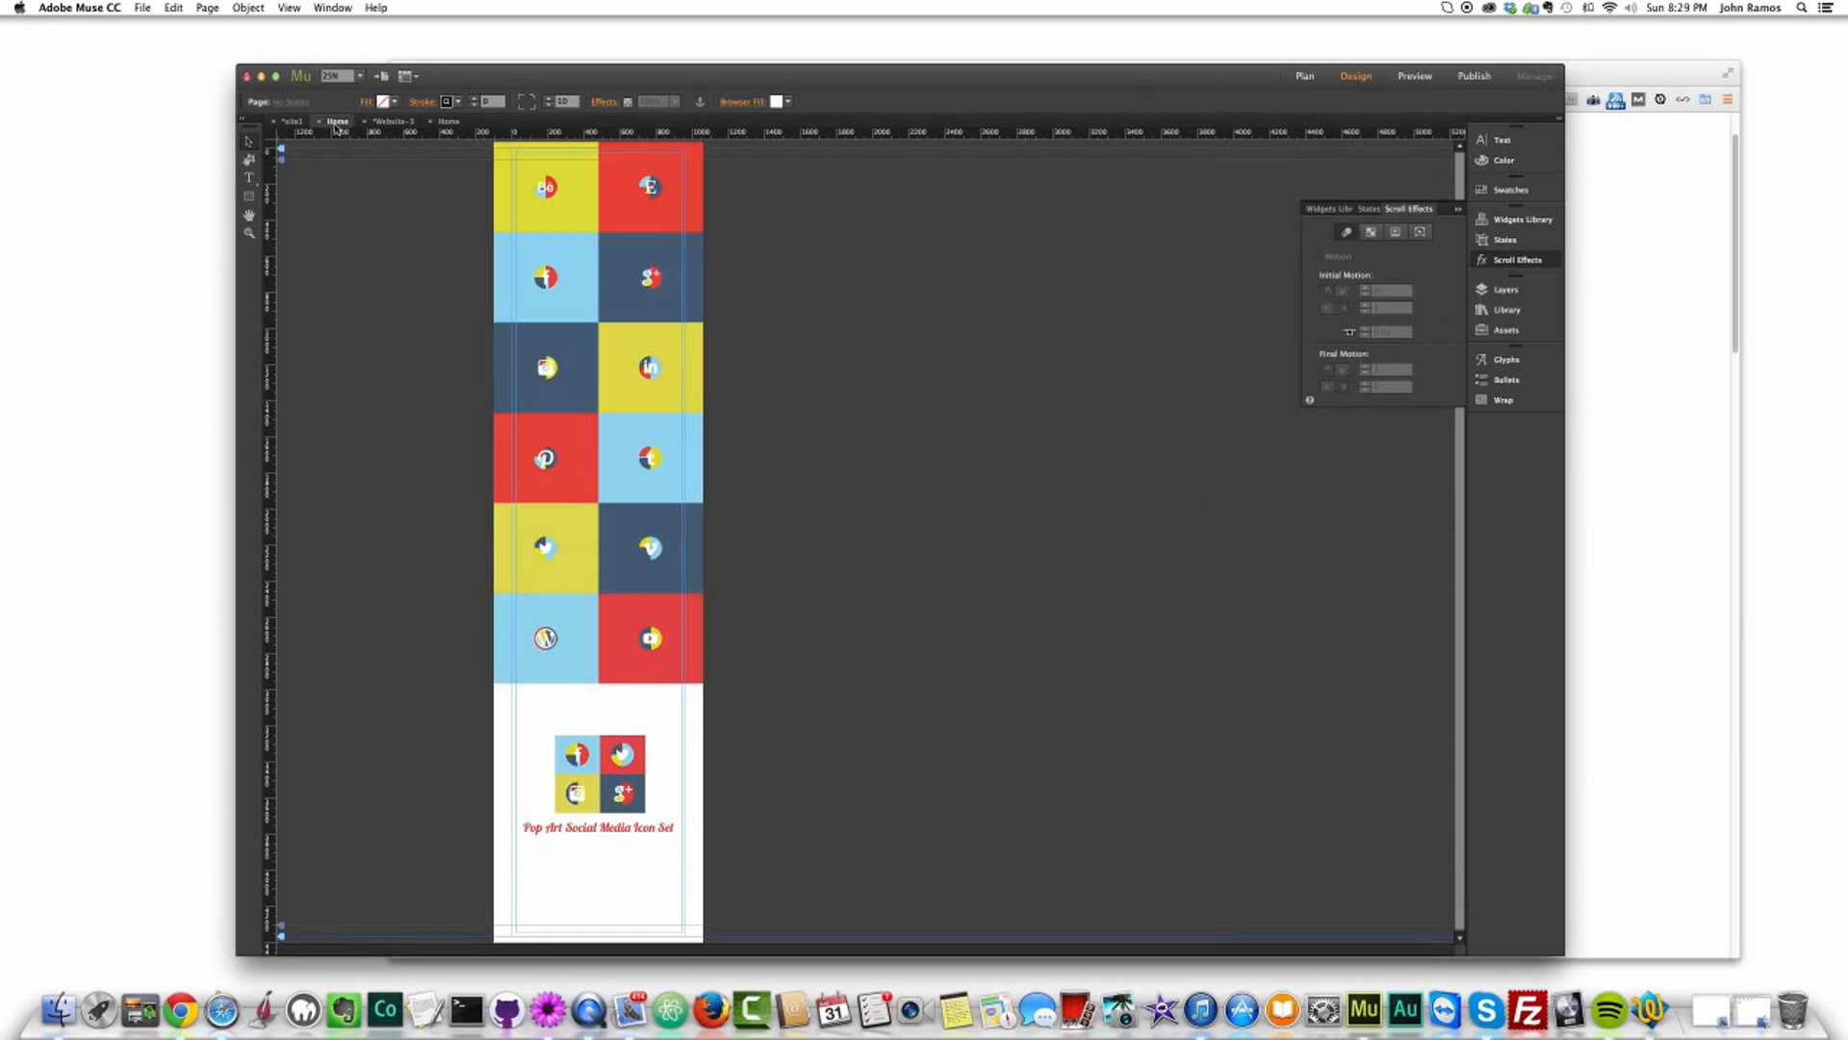
{"action": "left_click", "coordinate": [448, 121]}
{"action": "left_click", "coordinate": [657, 298]}
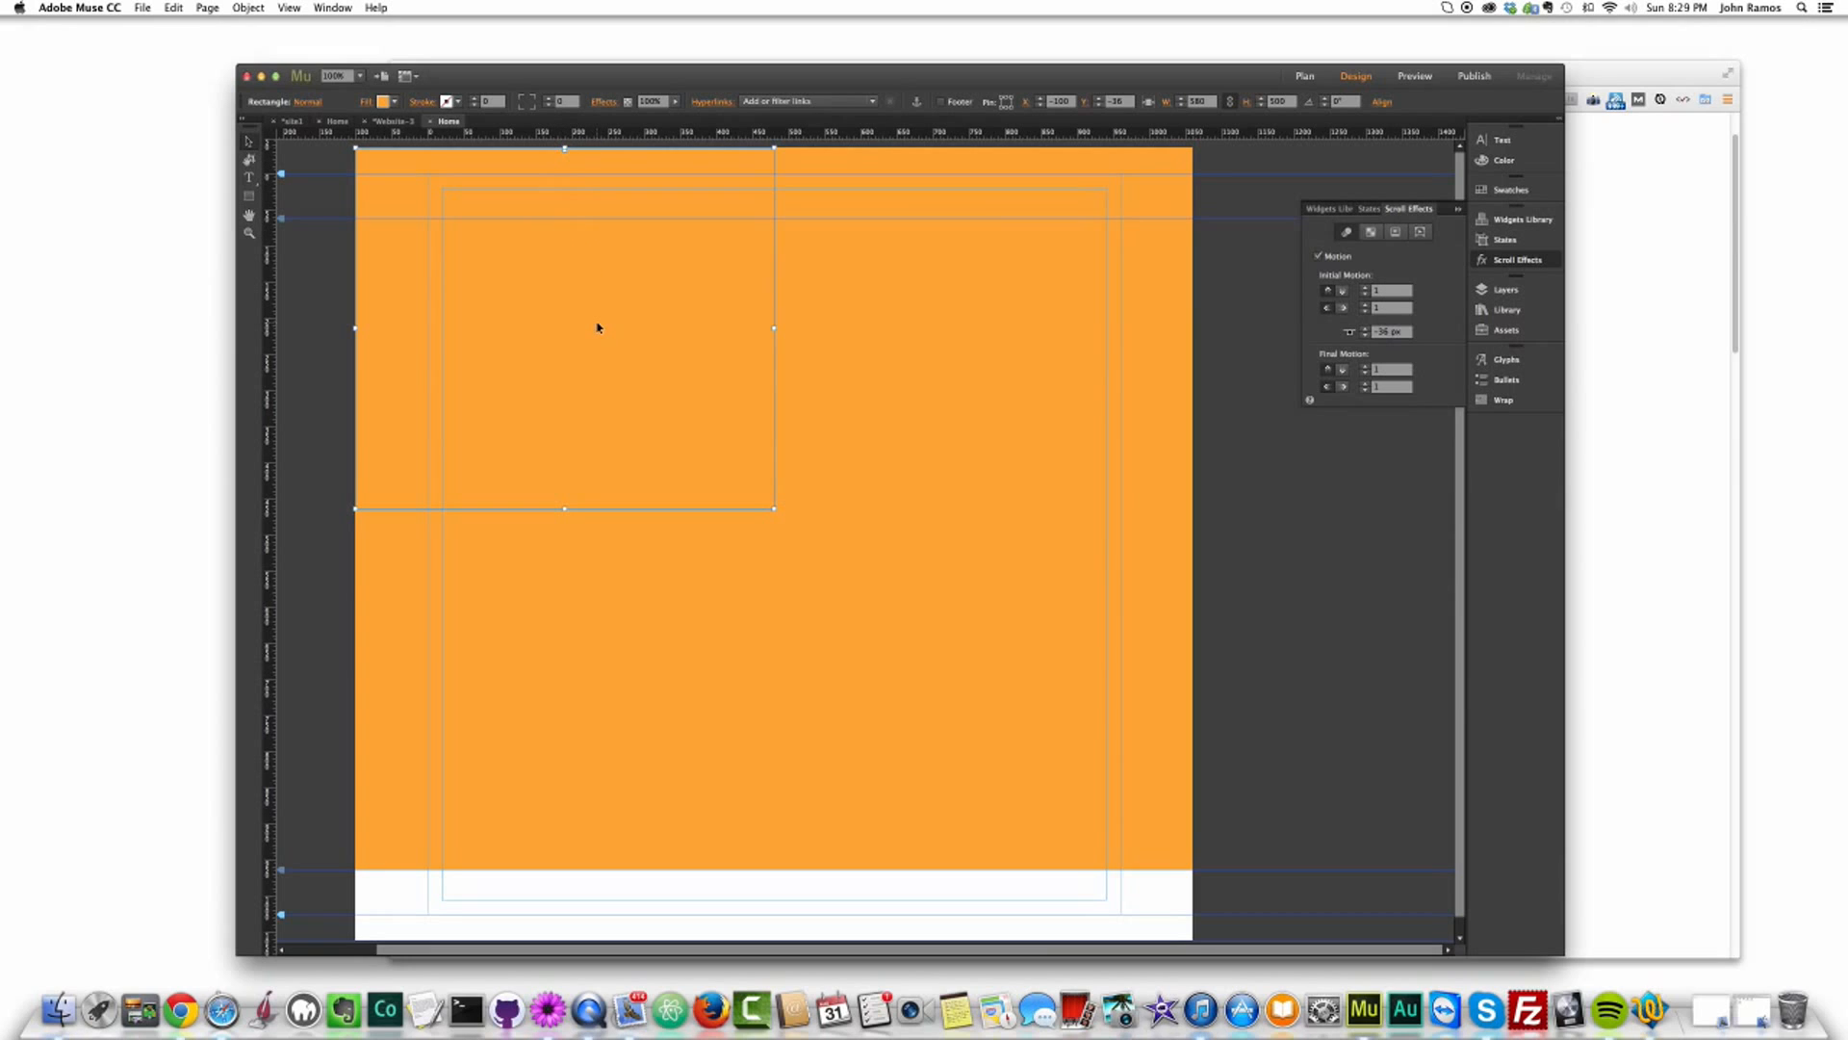
{"action": "key", "text": "super+alt+e"}
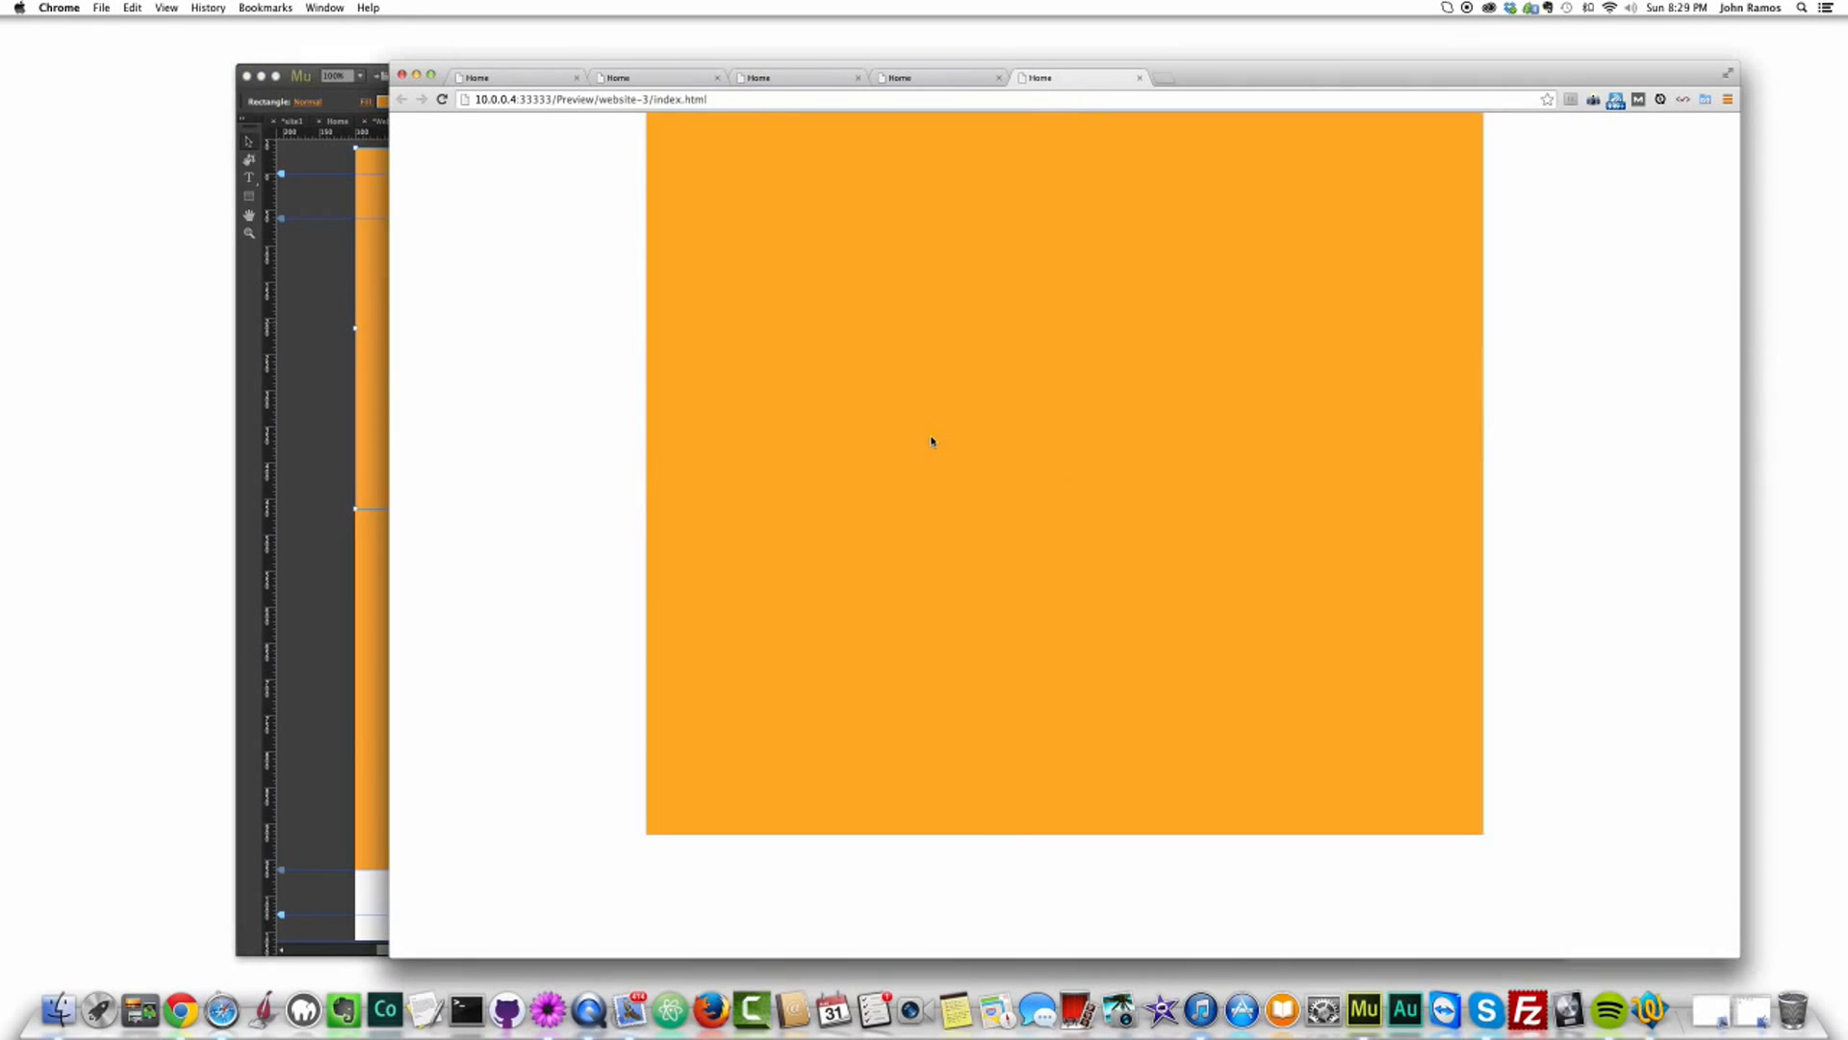
{"action": "left_click", "coordinate": [344, 879]}
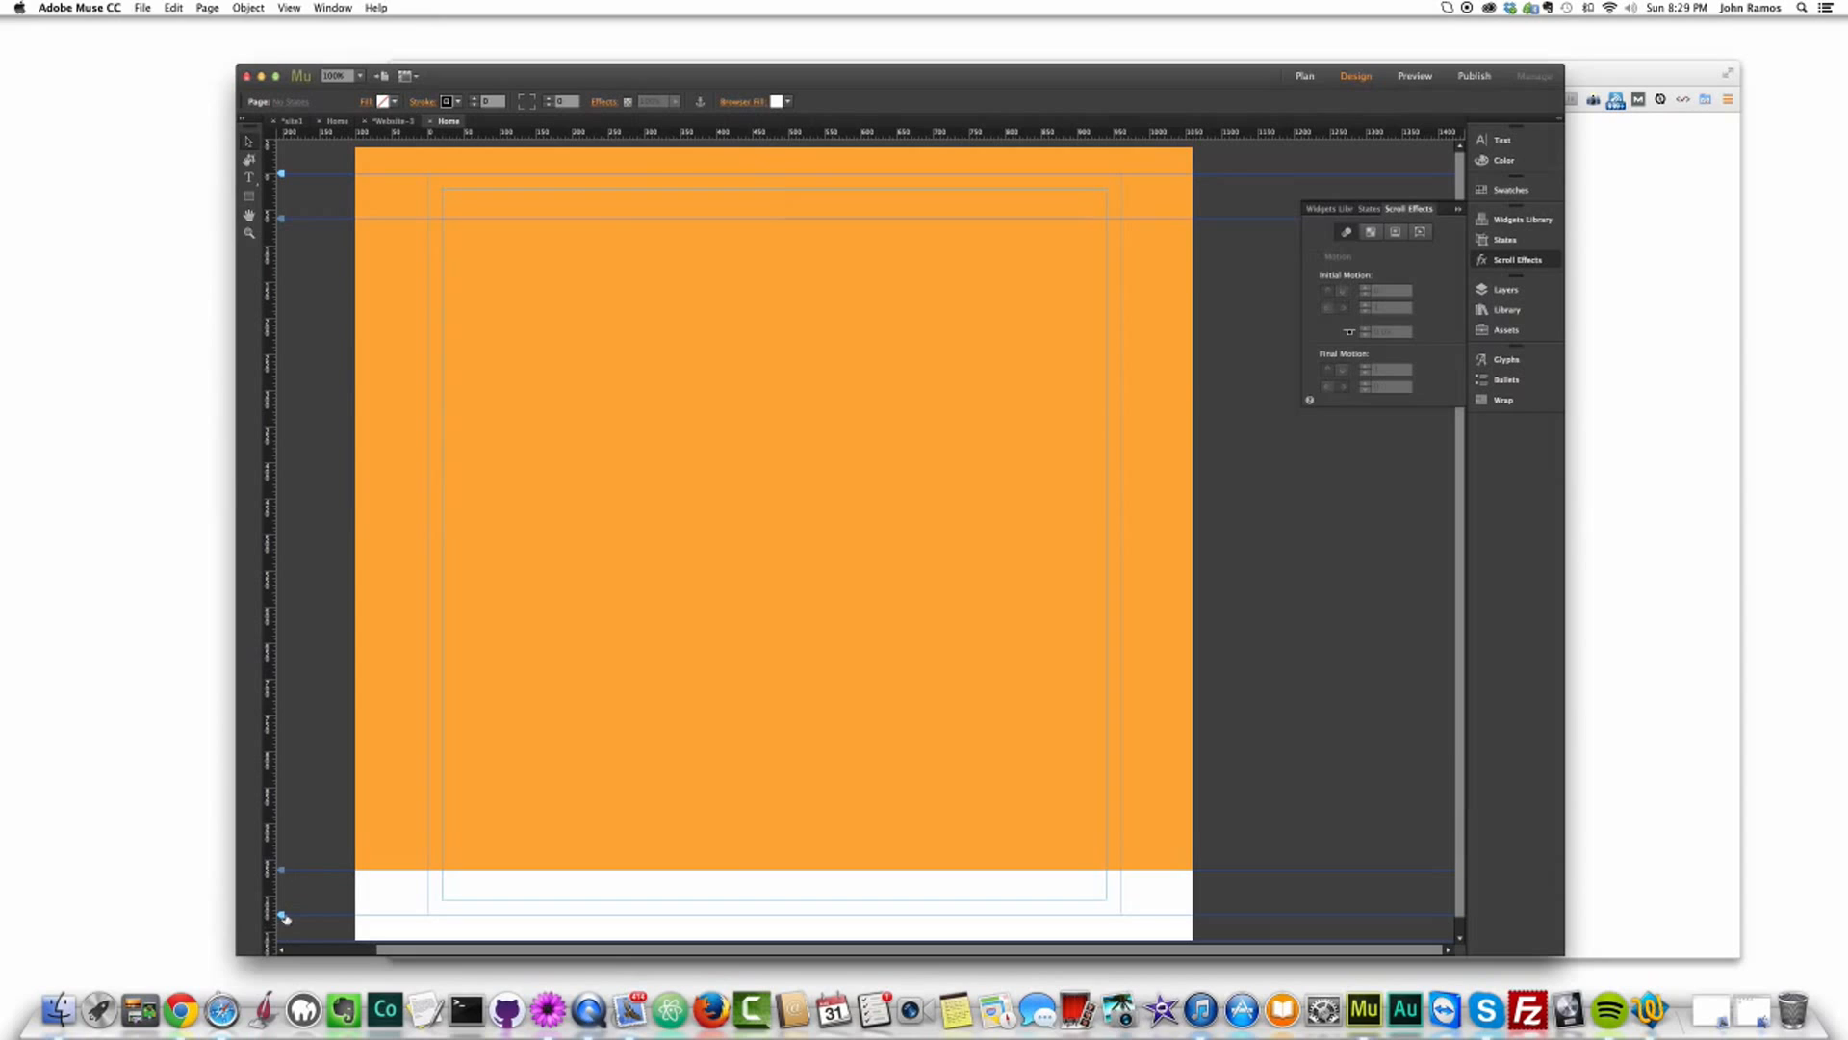
Step: Lengthen the page far below the orange rectangles by moving its bottom guide down
{"action": "left_click", "coordinate": [302, 9]}
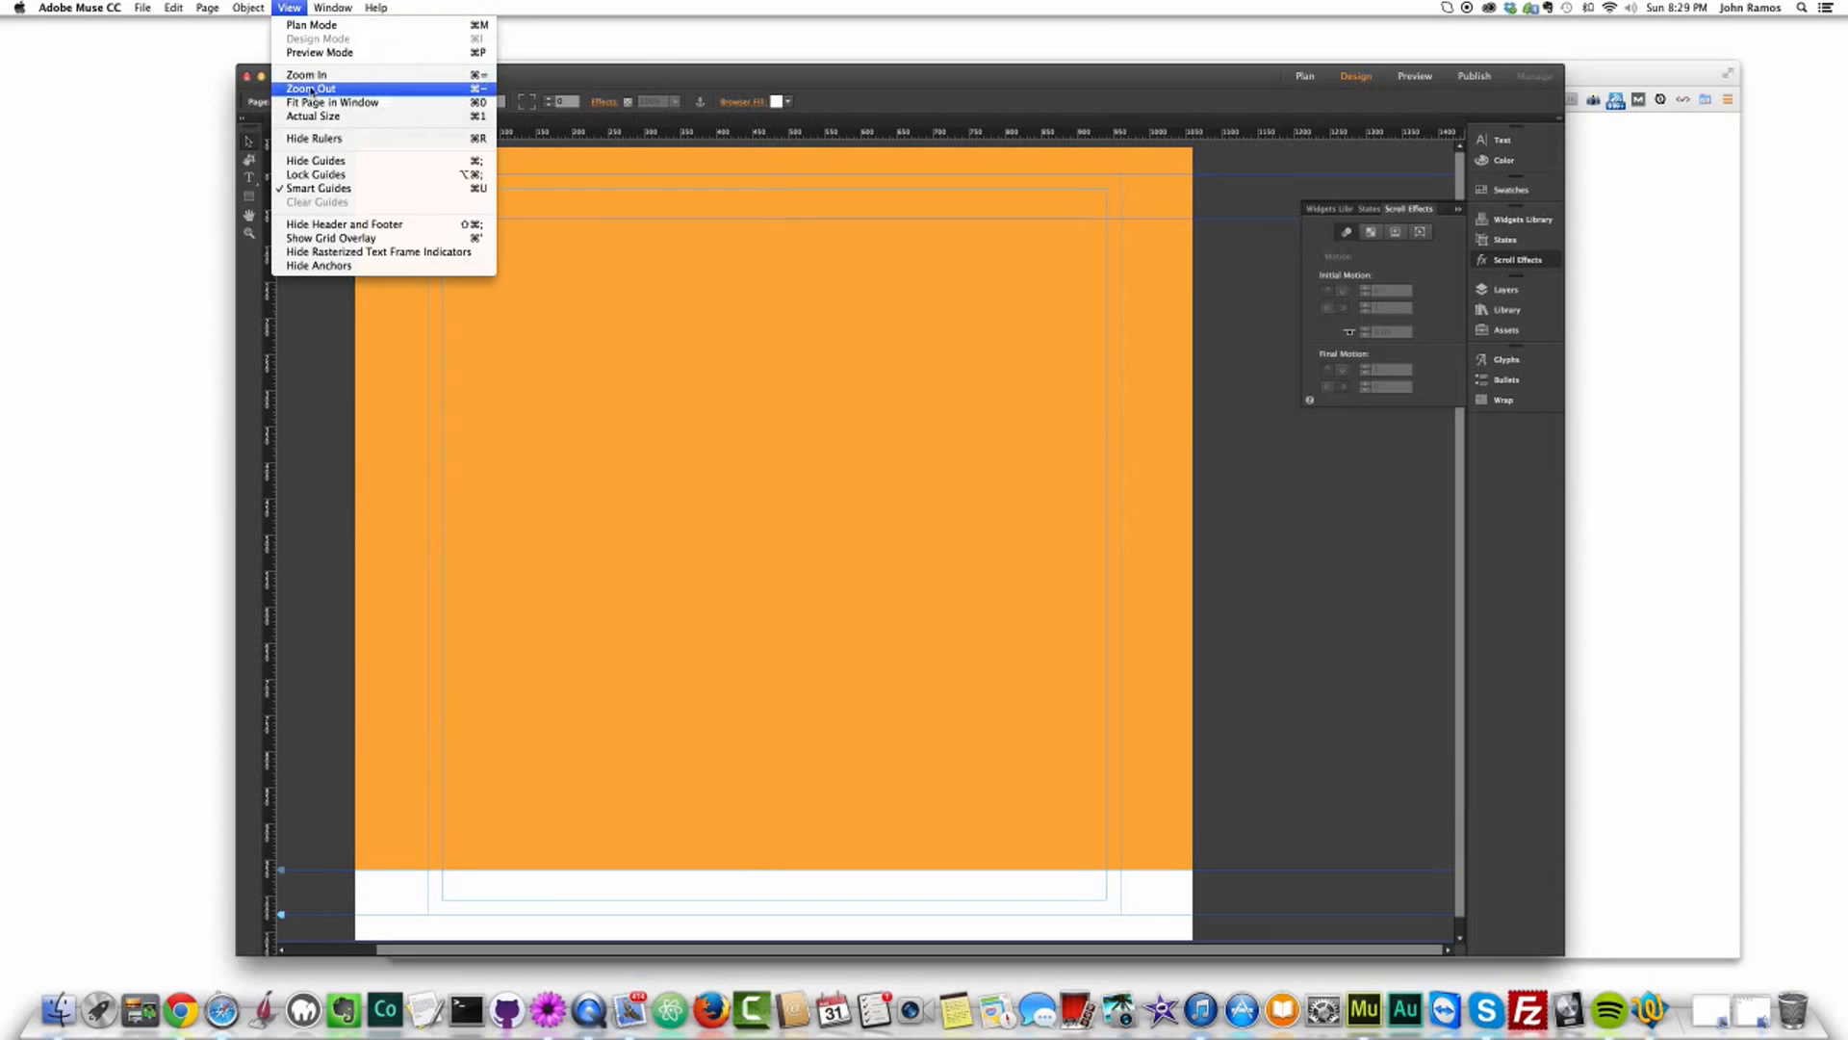
{"action": "left_click", "coordinate": [322, 91]}
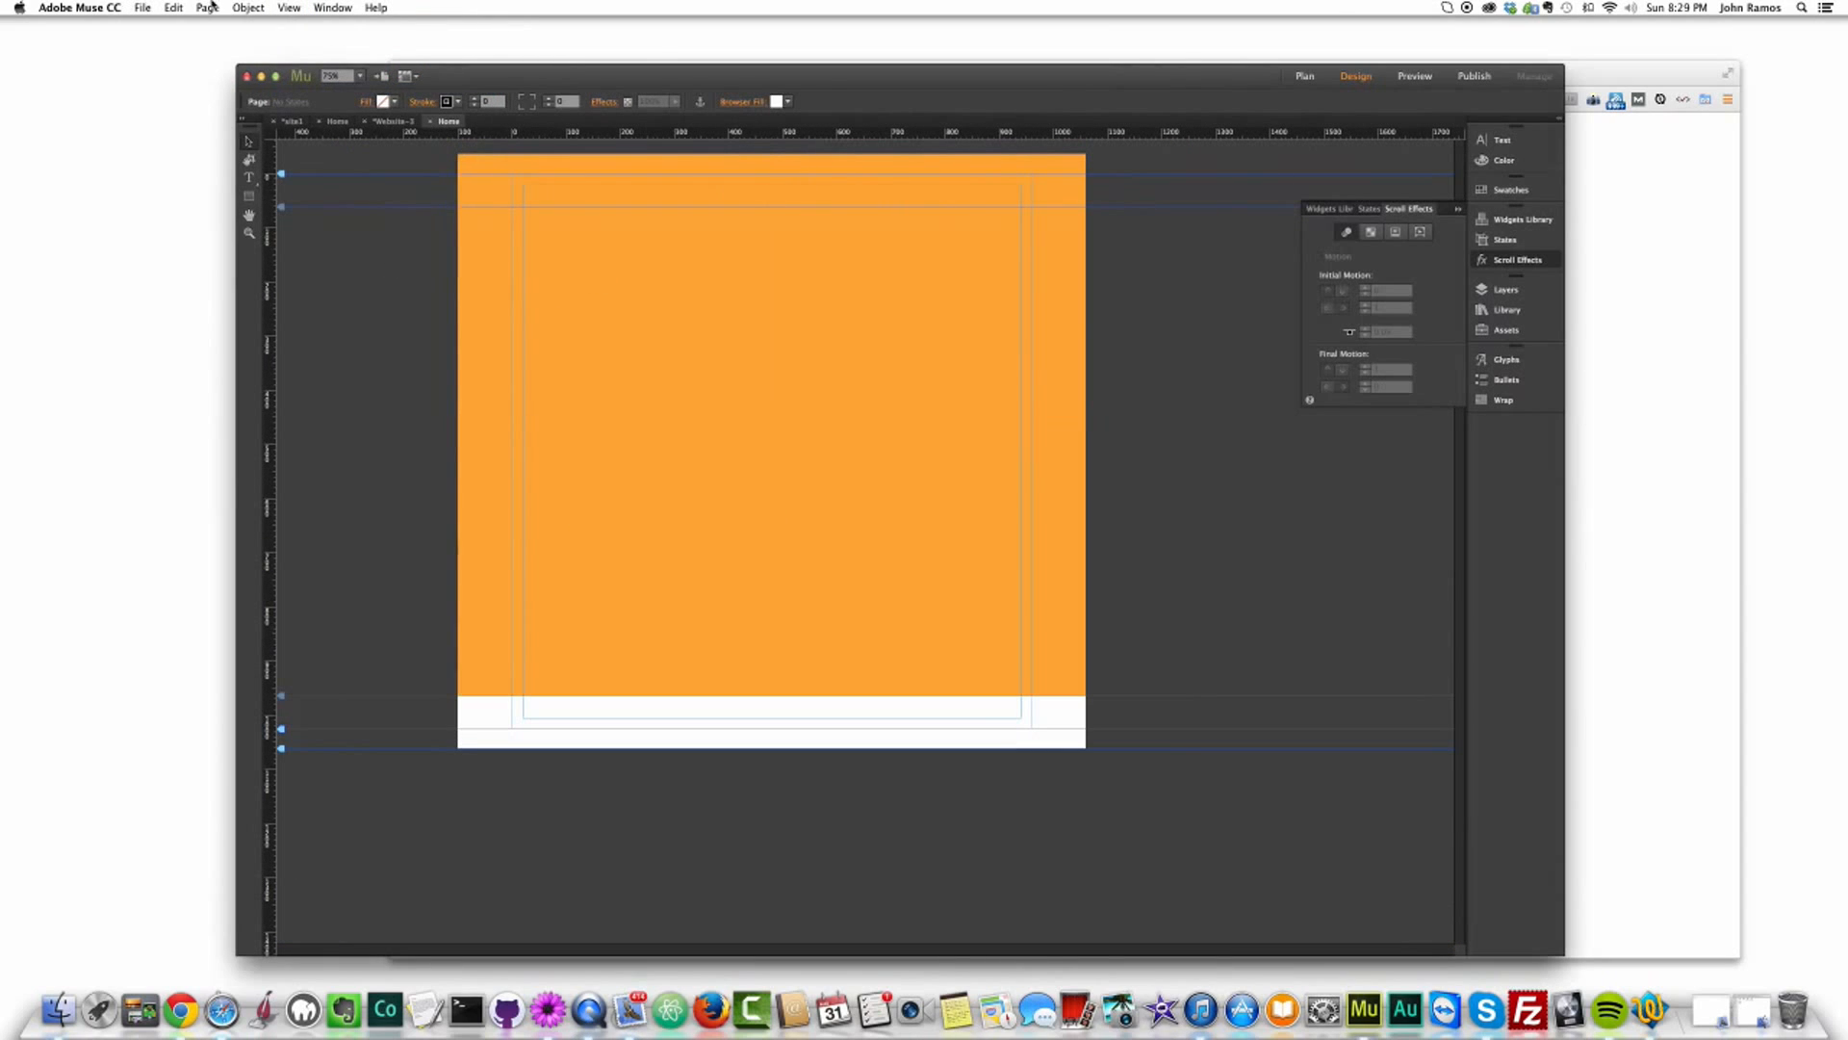
{"action": "left_click", "coordinate": [287, 7]}
{"action": "left_click", "coordinate": [301, 91]}
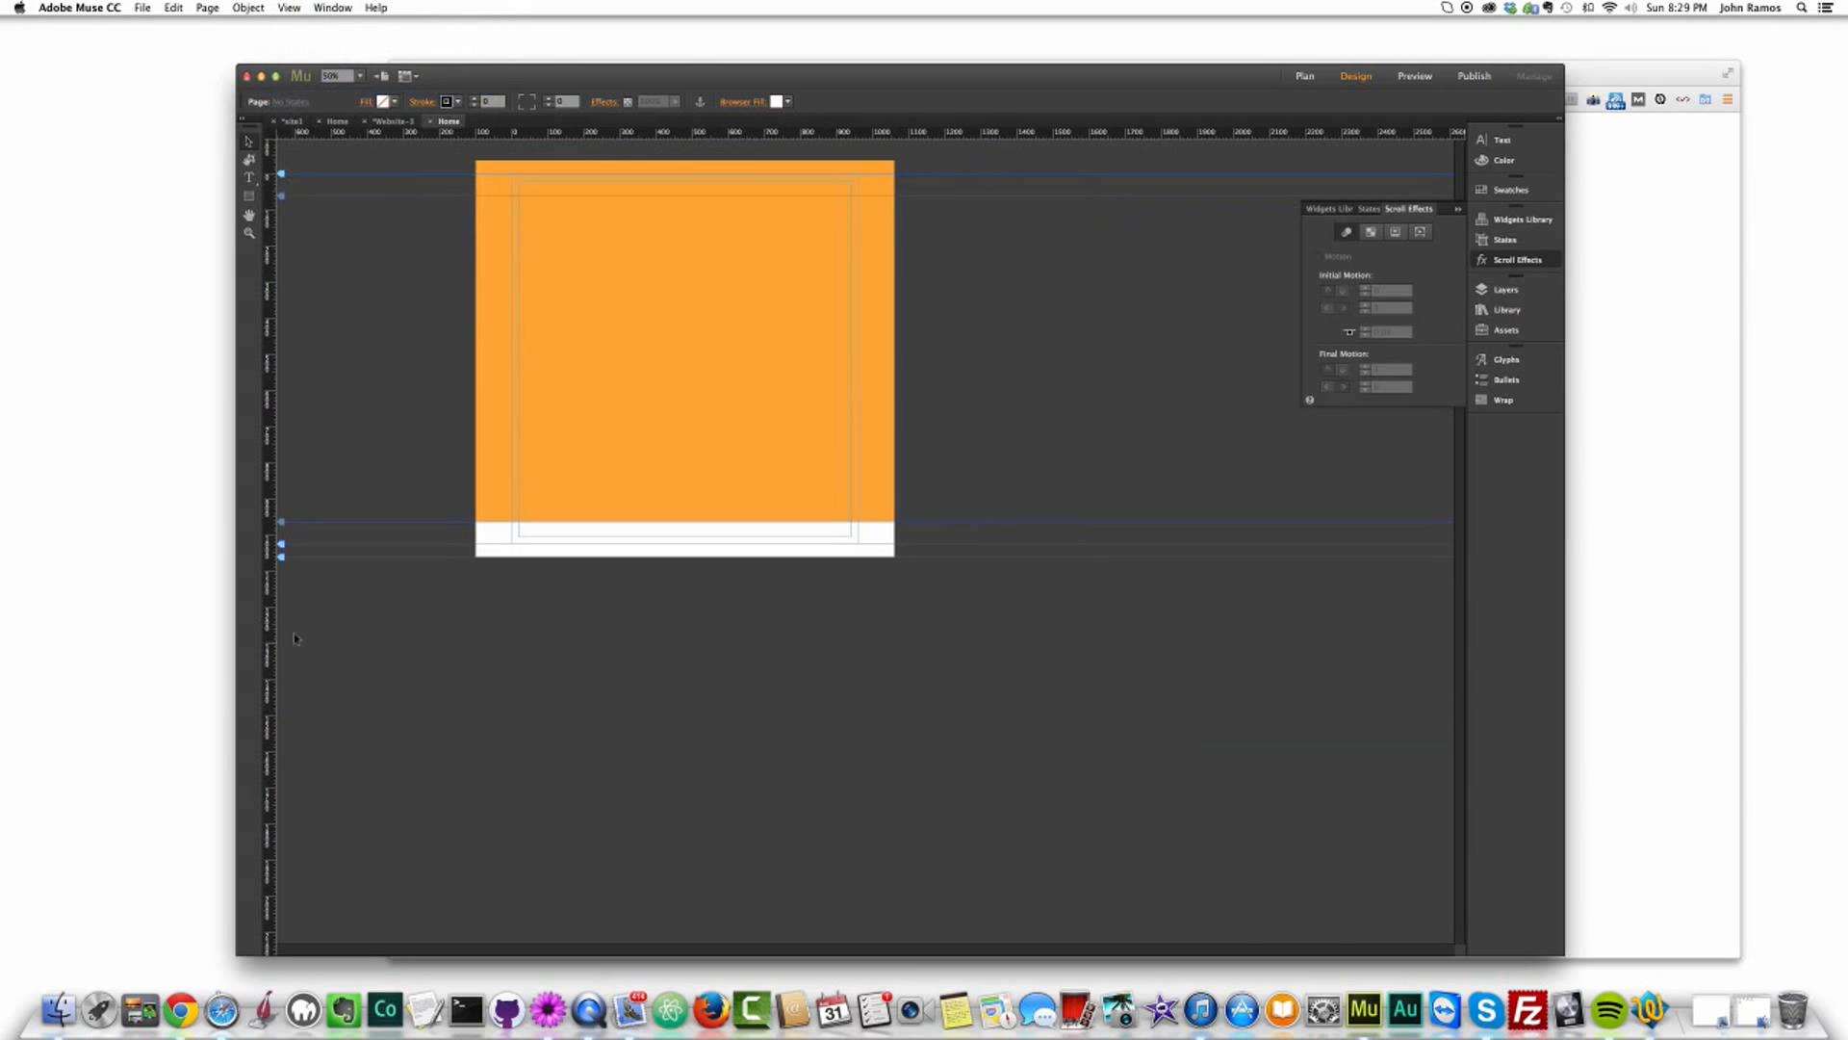
{"action": "left_click_drag", "start_coordinate": [281, 551], "coordinate": [286, 934]}
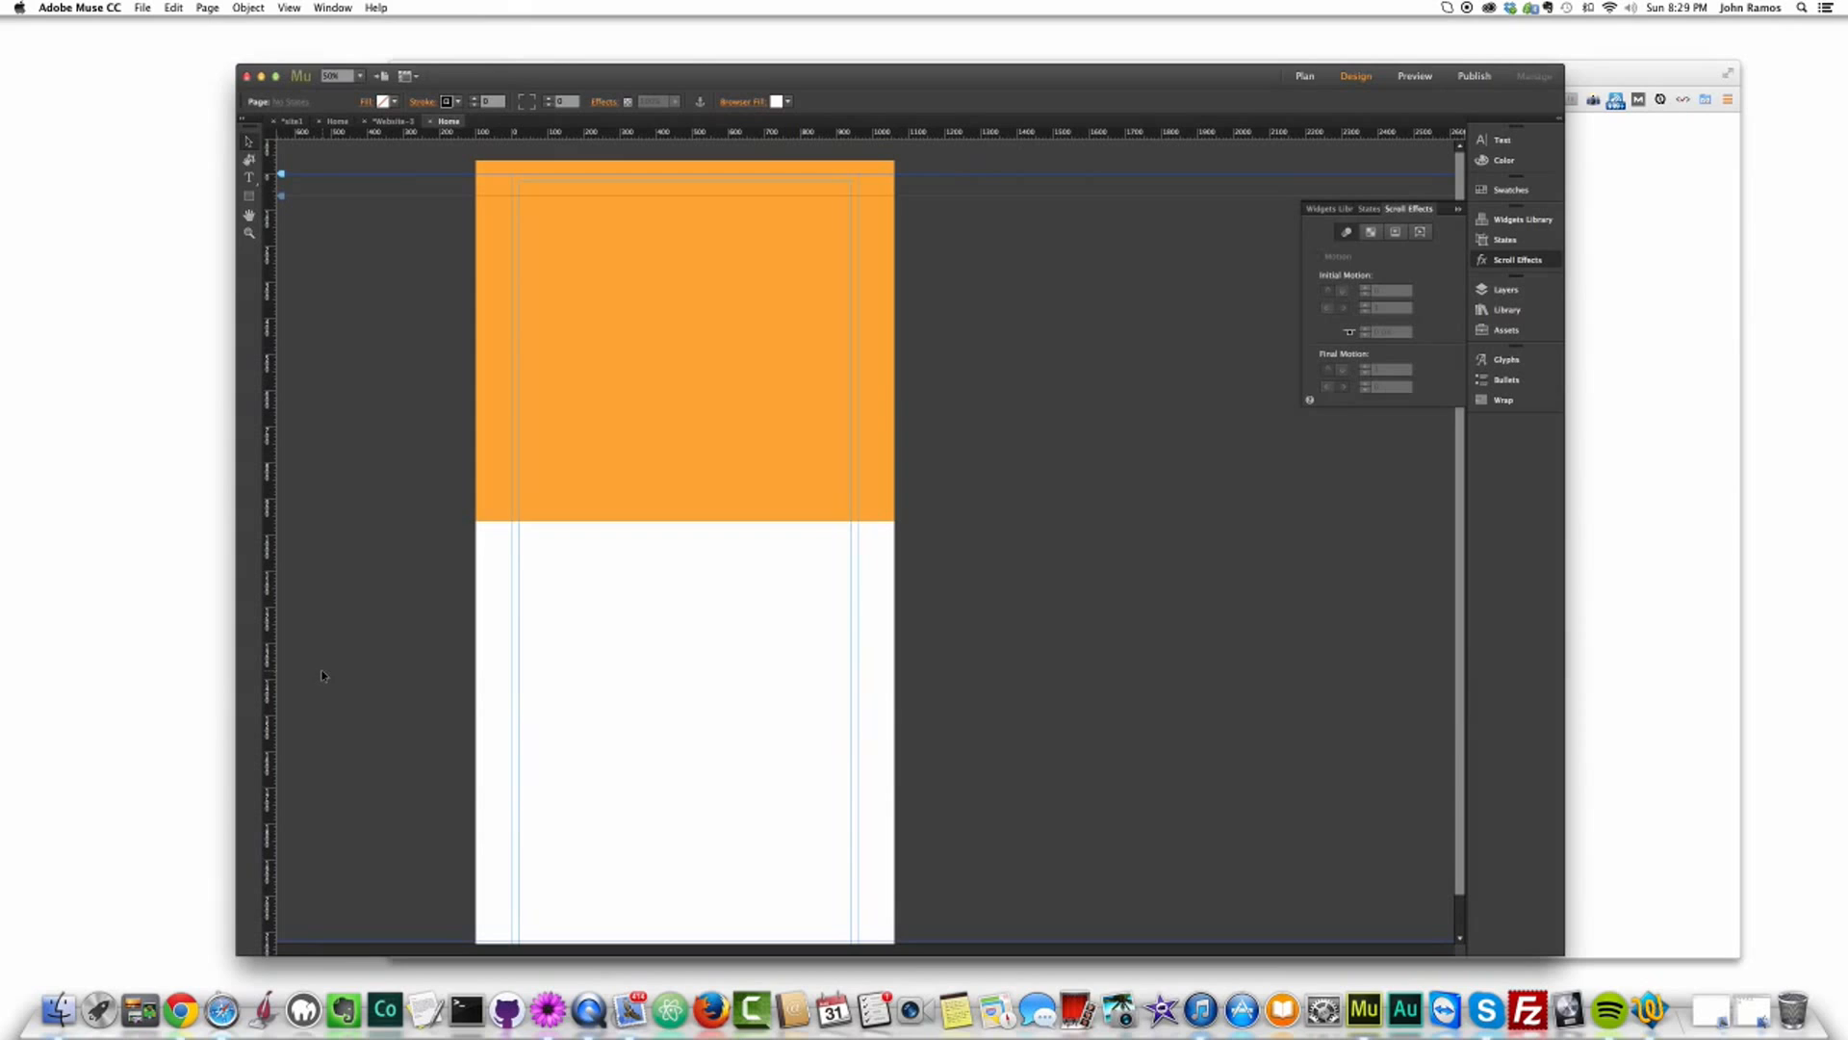
Step: Preview the lengthened page in Chrome, check the upper-left rectangle's scroll motion, and return to Muse
{"action": "key", "text": "super+shift+e"}
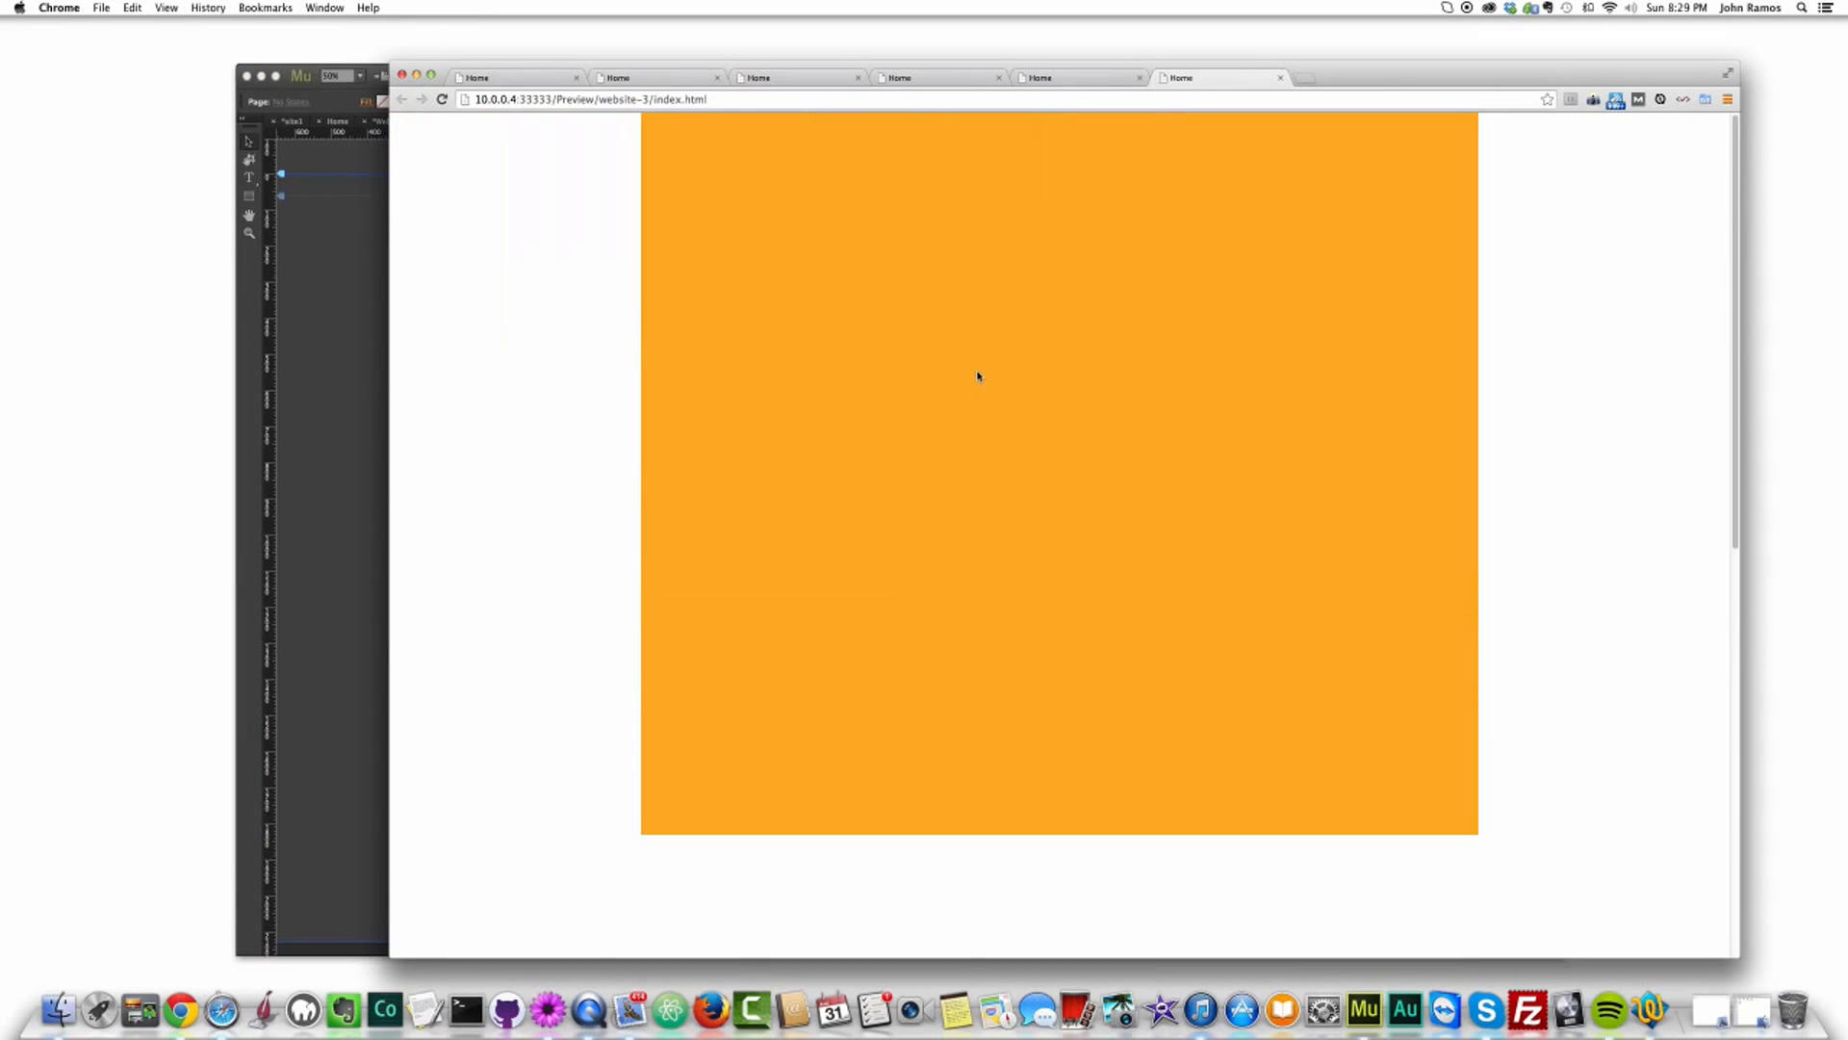
{"action": "scroll", "coordinate": [978, 376], "scroll_direction": "down", "scroll_amount": 2}
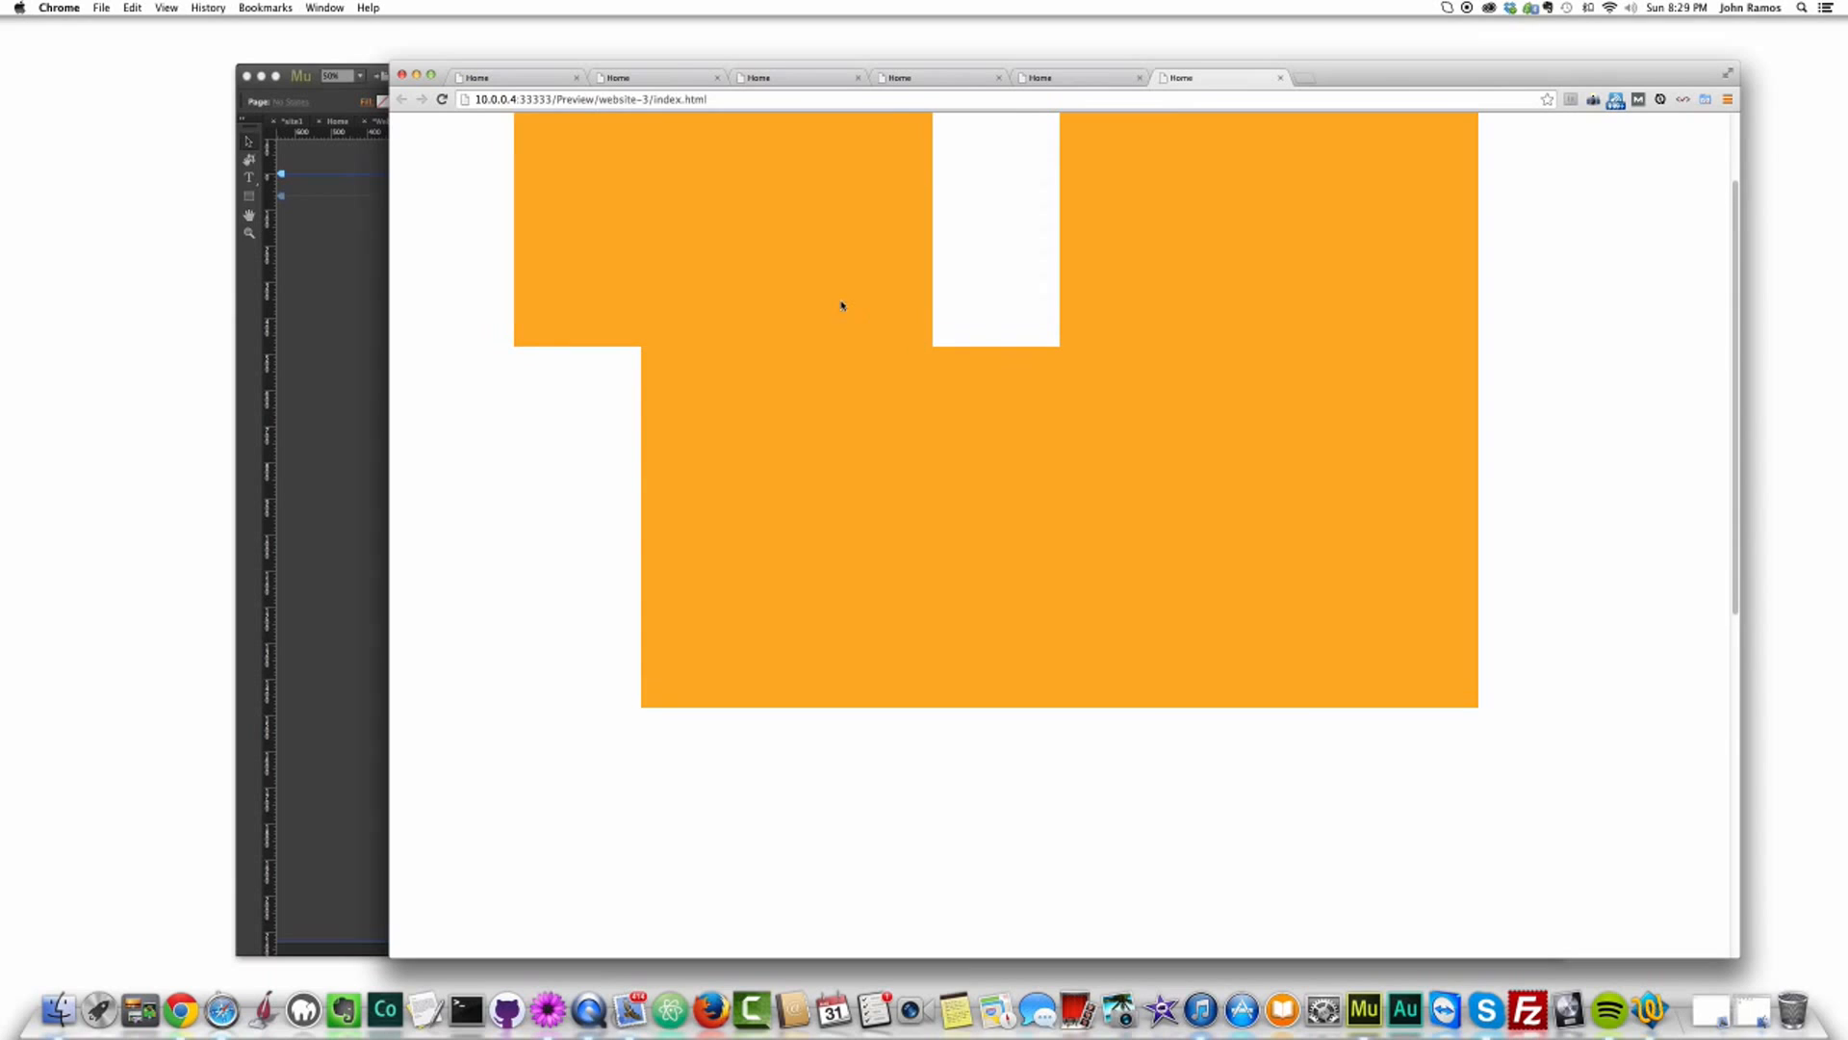
{"action": "scroll", "coordinate": [842, 306], "scroll_direction": "down", "scroll_amount": 1}
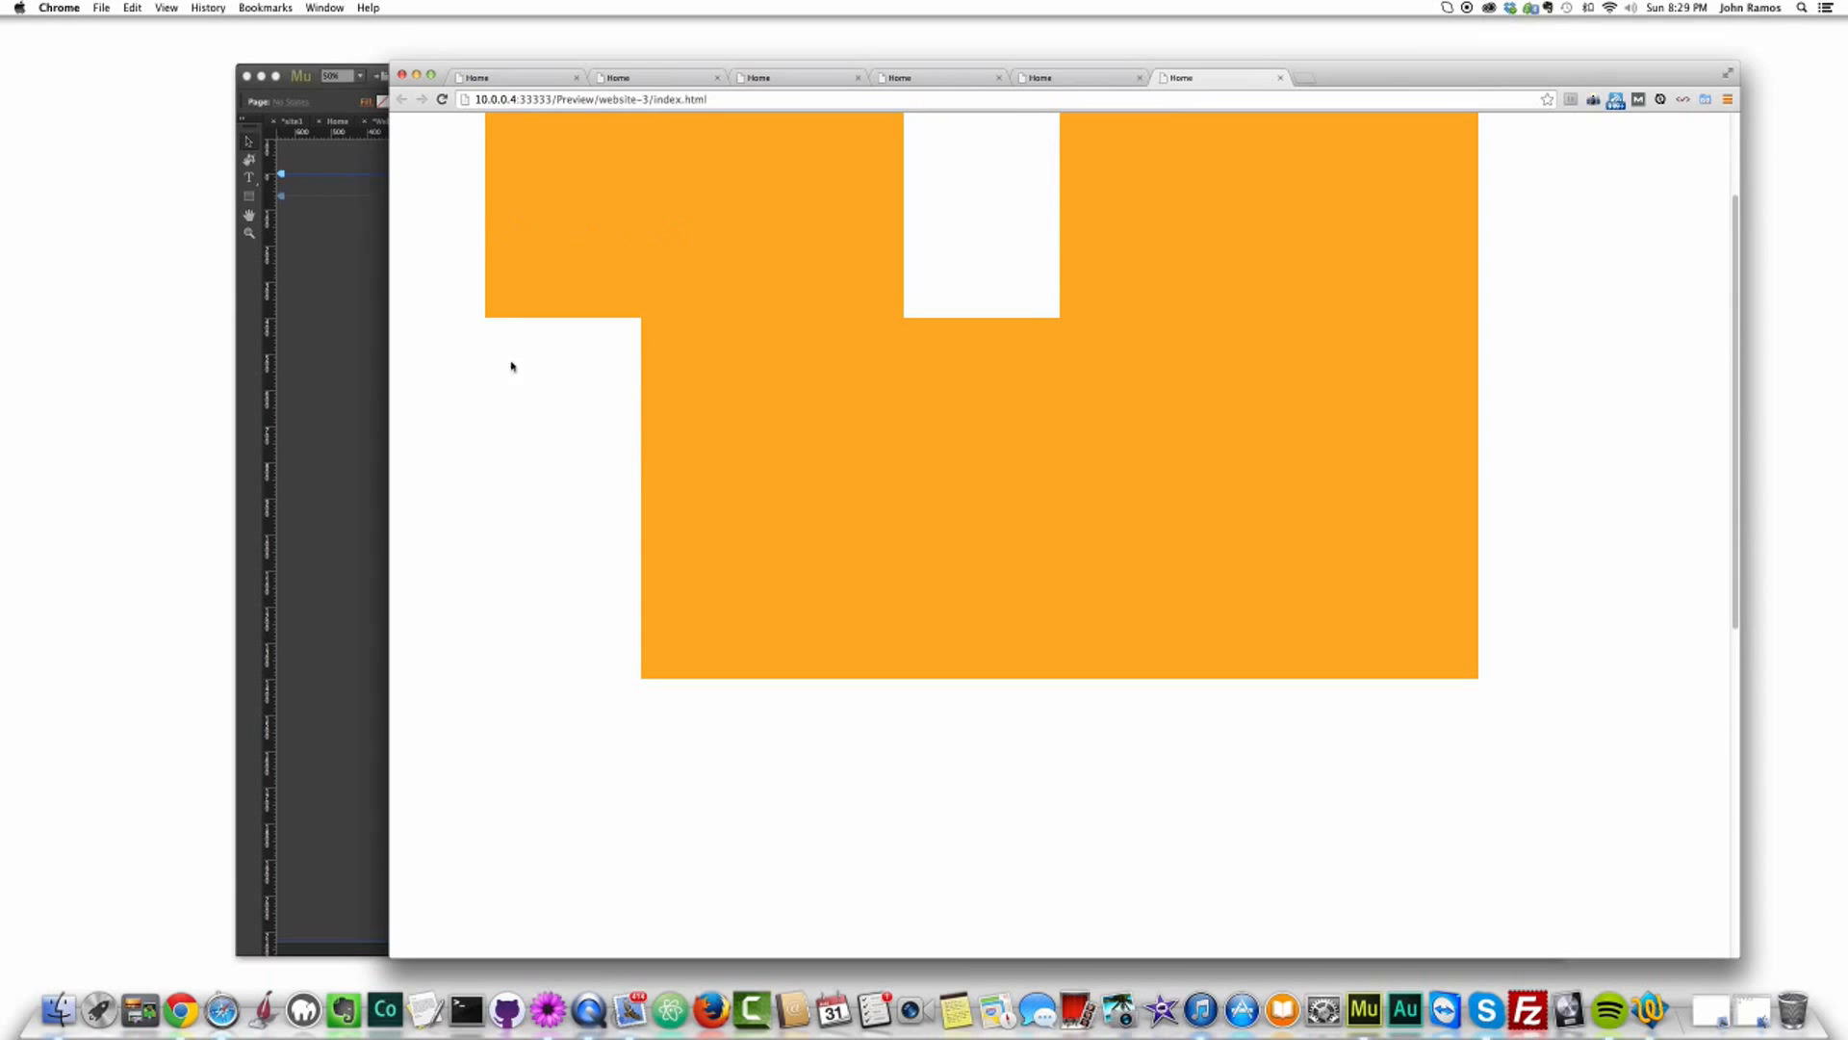
{"action": "scroll", "coordinate": [858, 338], "scroll_direction": "up", "scroll_amount": 2}
{"action": "scroll", "coordinate": [858, 338], "scroll_direction": "down", "scroll_amount": 2}
{"action": "scroll", "coordinate": [858, 337], "scroll_direction": "up", "scroll_amount": 2}
{"action": "left_click", "coordinate": [347, 388]}
Step: Turn on the Motion scroll effect for the upper-right rectangle, with initial vertical and final horizontal speeds of 1
{"action": "left_click", "coordinate": [820, 306]}
{"action": "left_click", "coordinate": [1318, 256]}
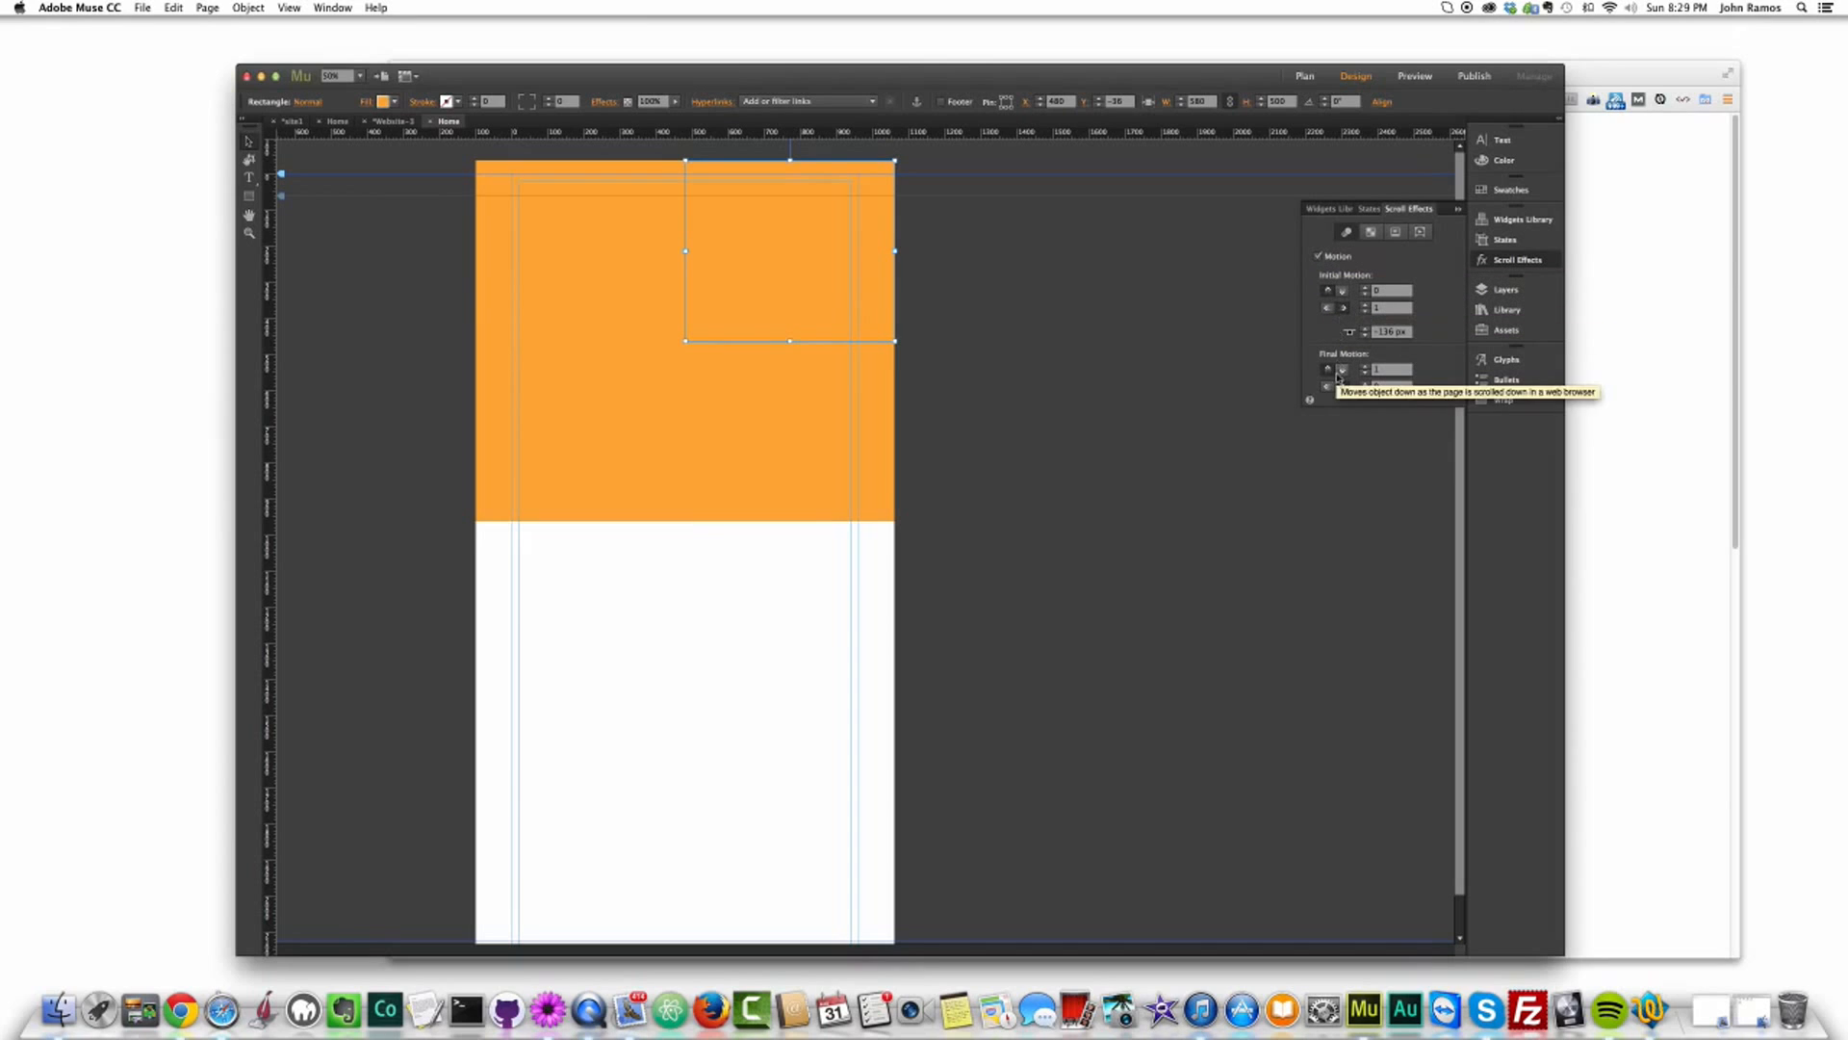
{"action": "left_click", "coordinate": [1386, 291]}
{"action": "type", "text": "1"}
{"action": "left_click", "coordinate": [1383, 389]}
{"action": "type", "text": "1"}
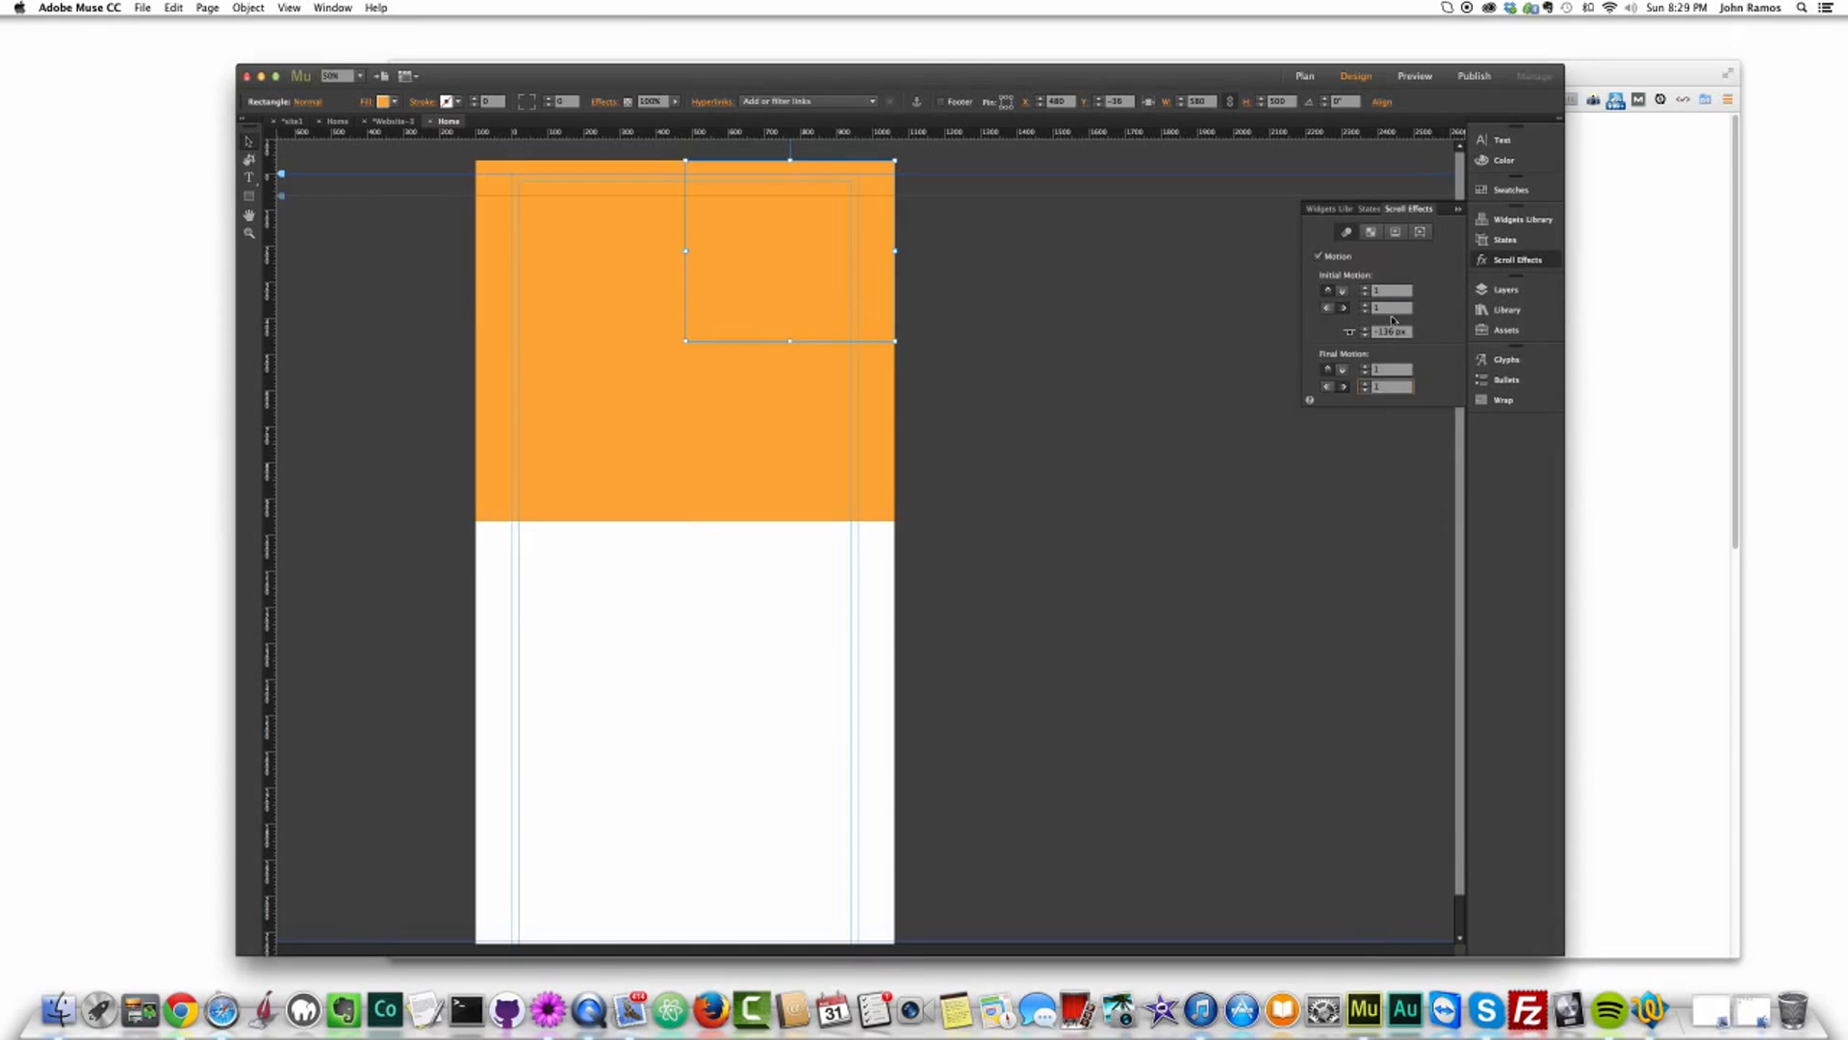
{"action": "left_click", "coordinate": [1015, 368]}
Step: Set the upper-right rectangle's motion key position to -36 px
{"action": "left_click", "coordinate": [734, 235]}
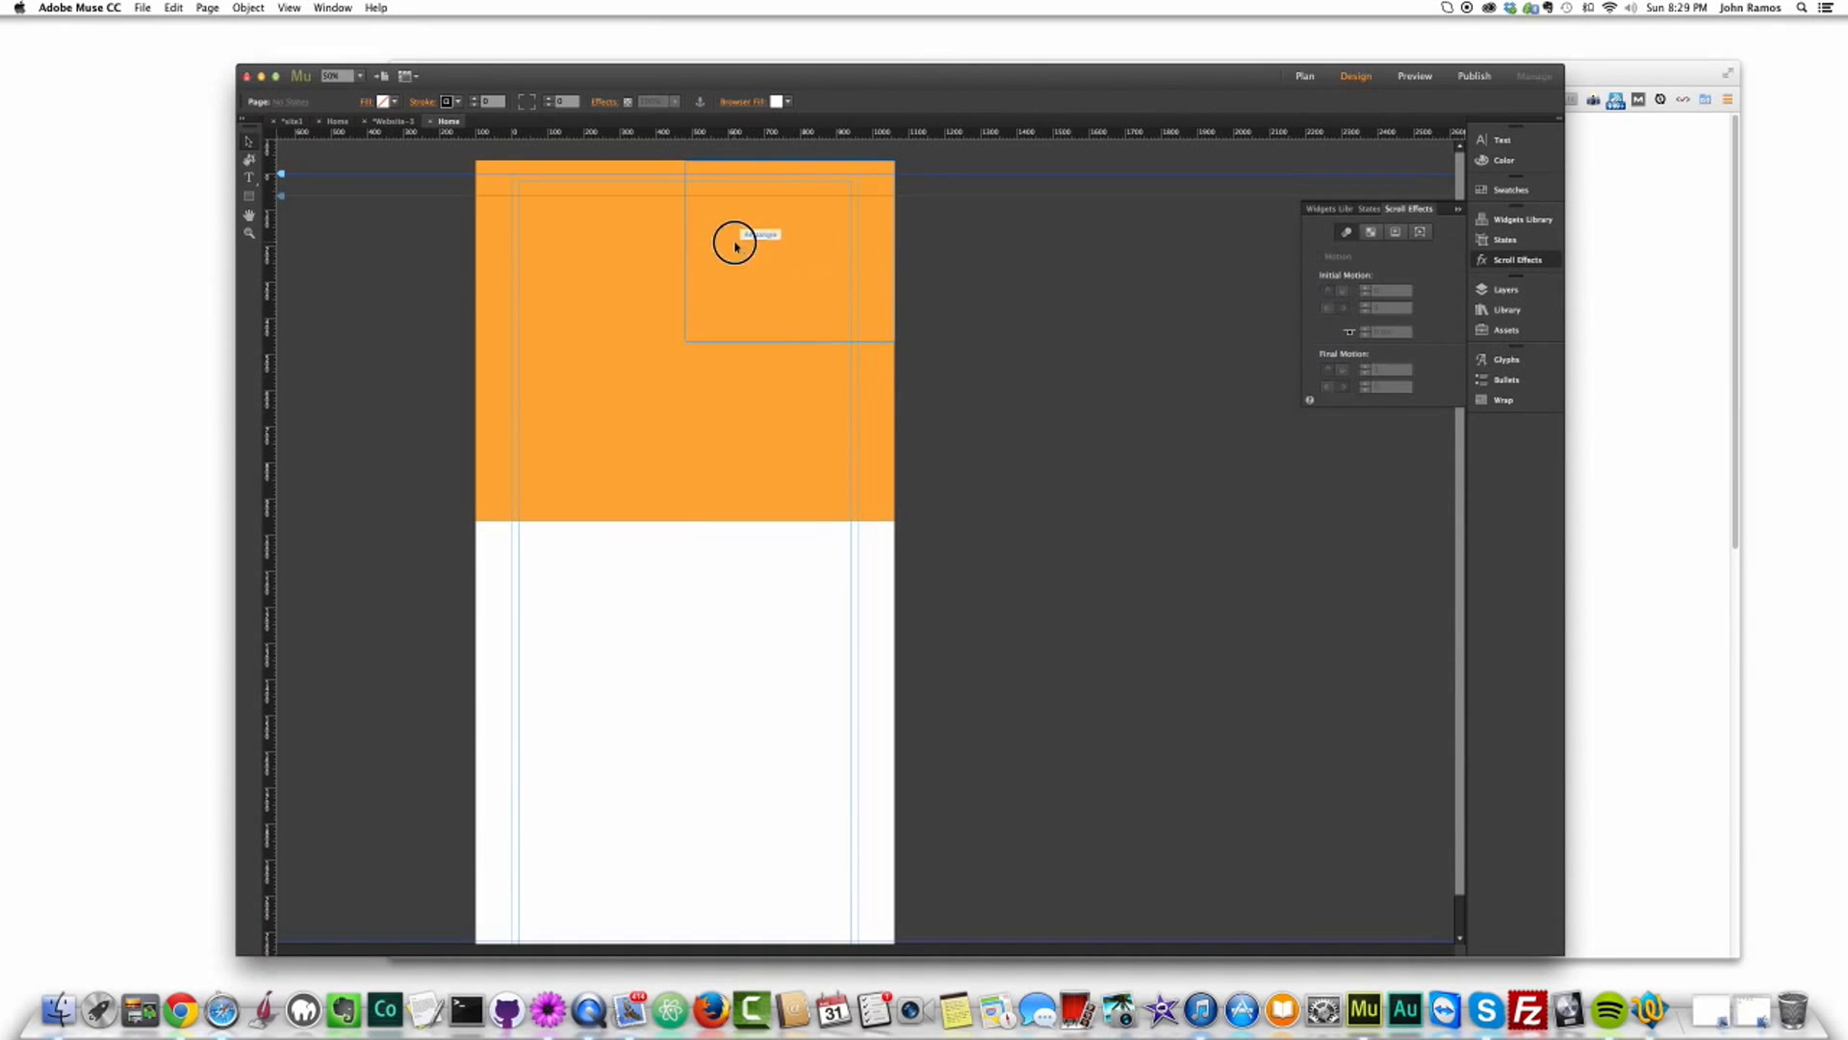
{"action": "left_click", "coordinate": [1392, 332]}
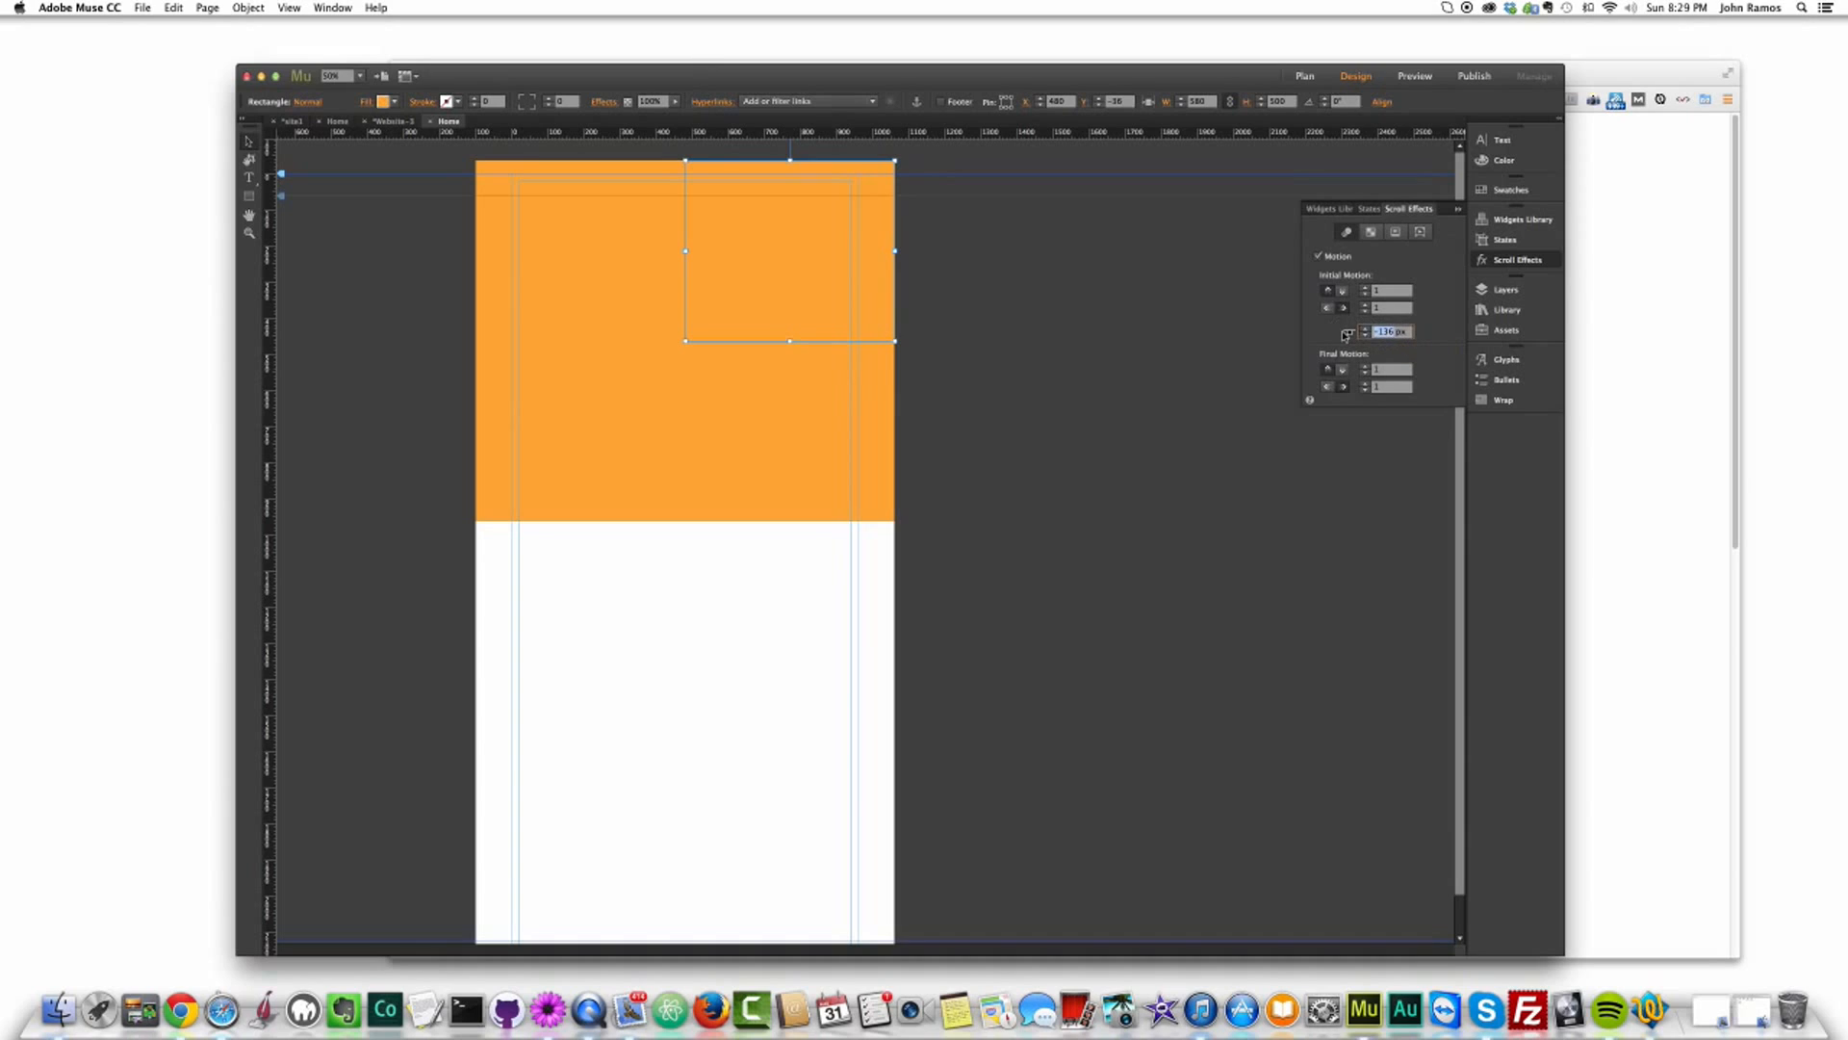
{"action": "type", "text": "-"}
{"action": "key", "text": "Return"}
{"action": "left_click", "coordinate": [1226, 348]}
Step: Preview the page in Chrome, check how the two upper rectangles separate on scrolling, and return to Muse
{"action": "key", "text": "super+shift+e"}
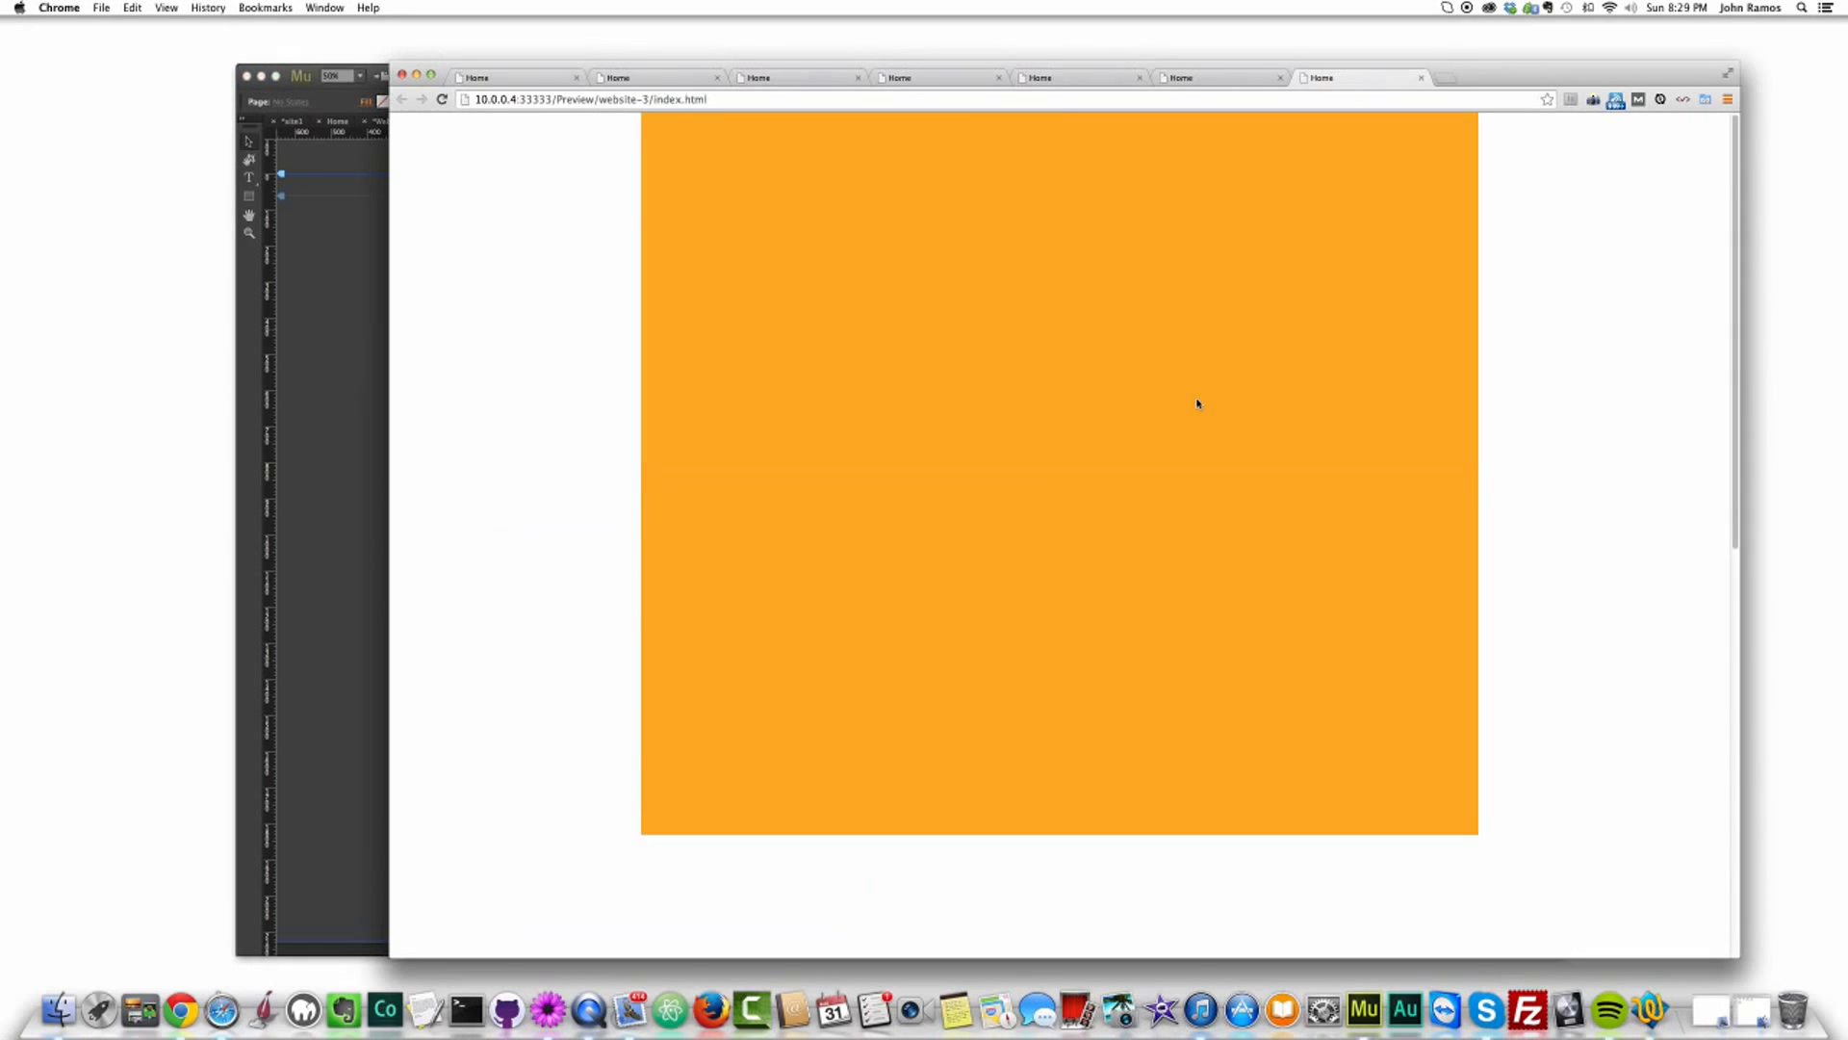
{"action": "scroll", "coordinate": [1198, 403], "scroll_direction": "down", "scroll_amount": 5}
{"action": "scroll", "coordinate": [1197, 403], "scroll_direction": "up", "scroll_amount": 5}
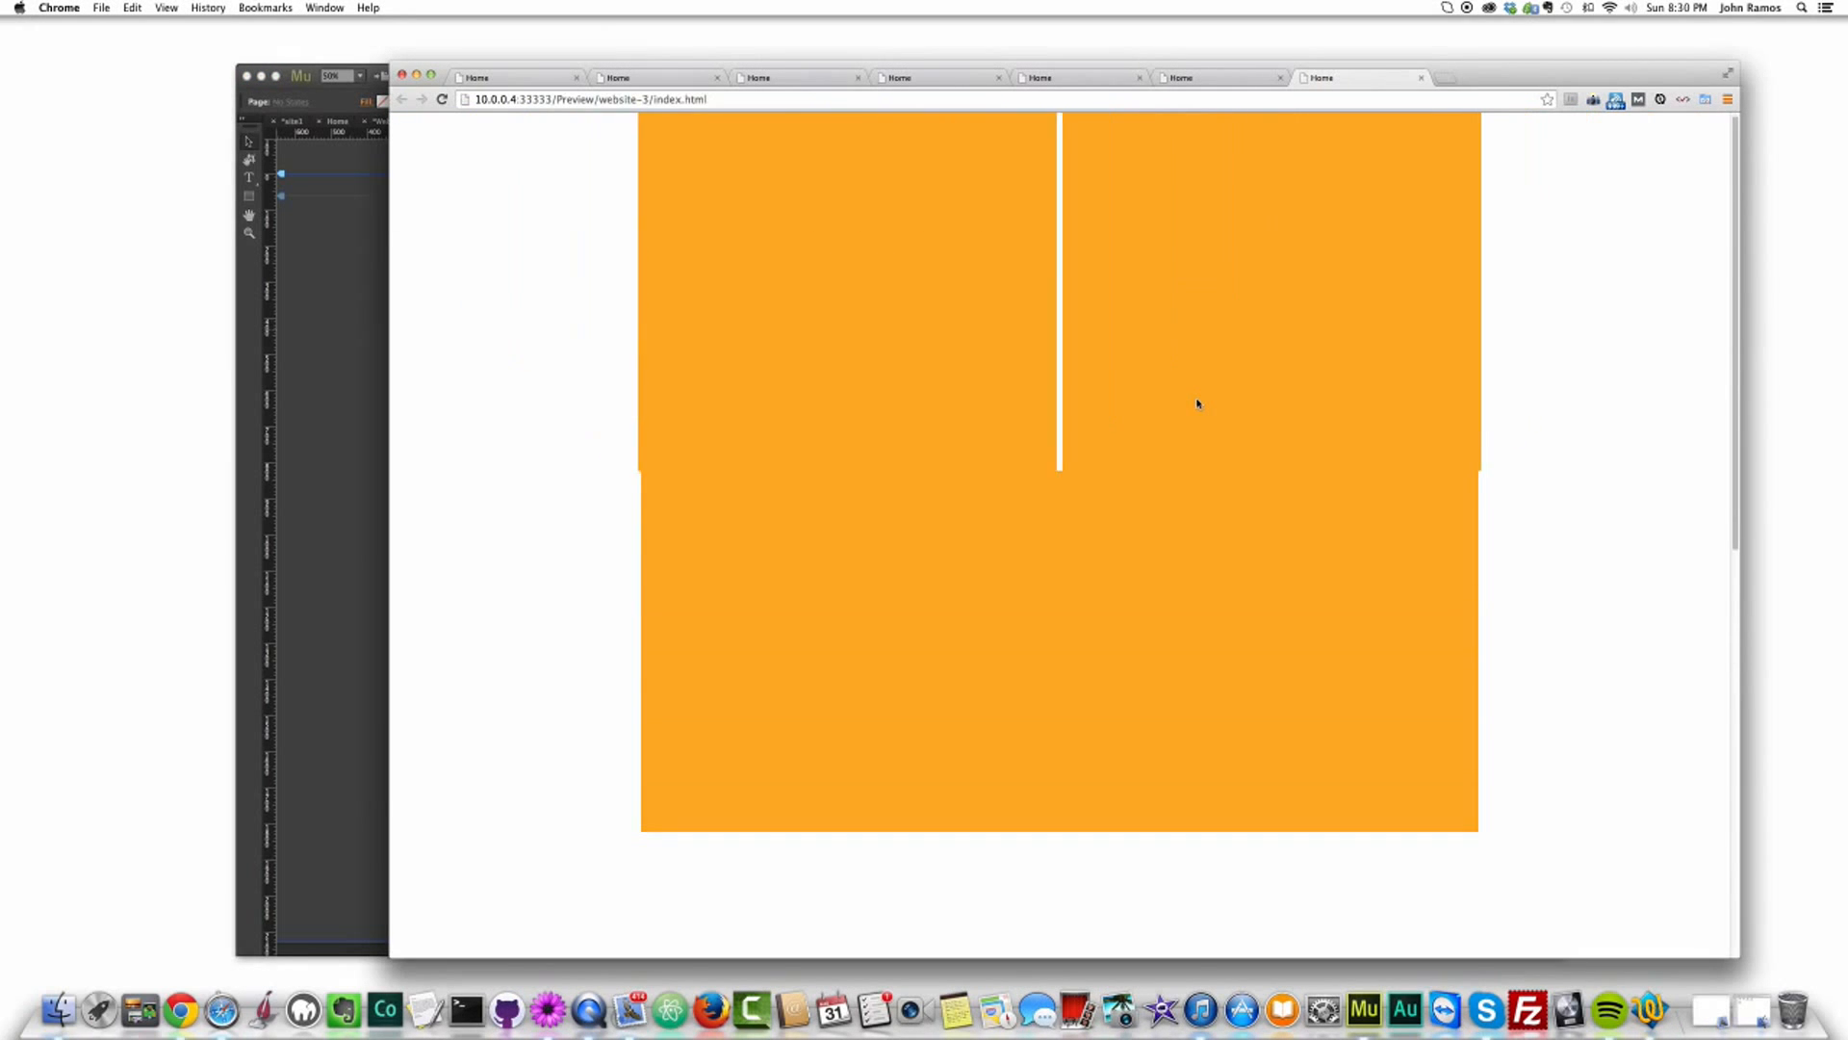
{"action": "scroll", "coordinate": [1198, 403], "scroll_direction": "down", "scroll_amount": 1}
{"action": "scroll", "coordinate": [1197, 403], "scroll_direction": "up", "scroll_amount": 1}
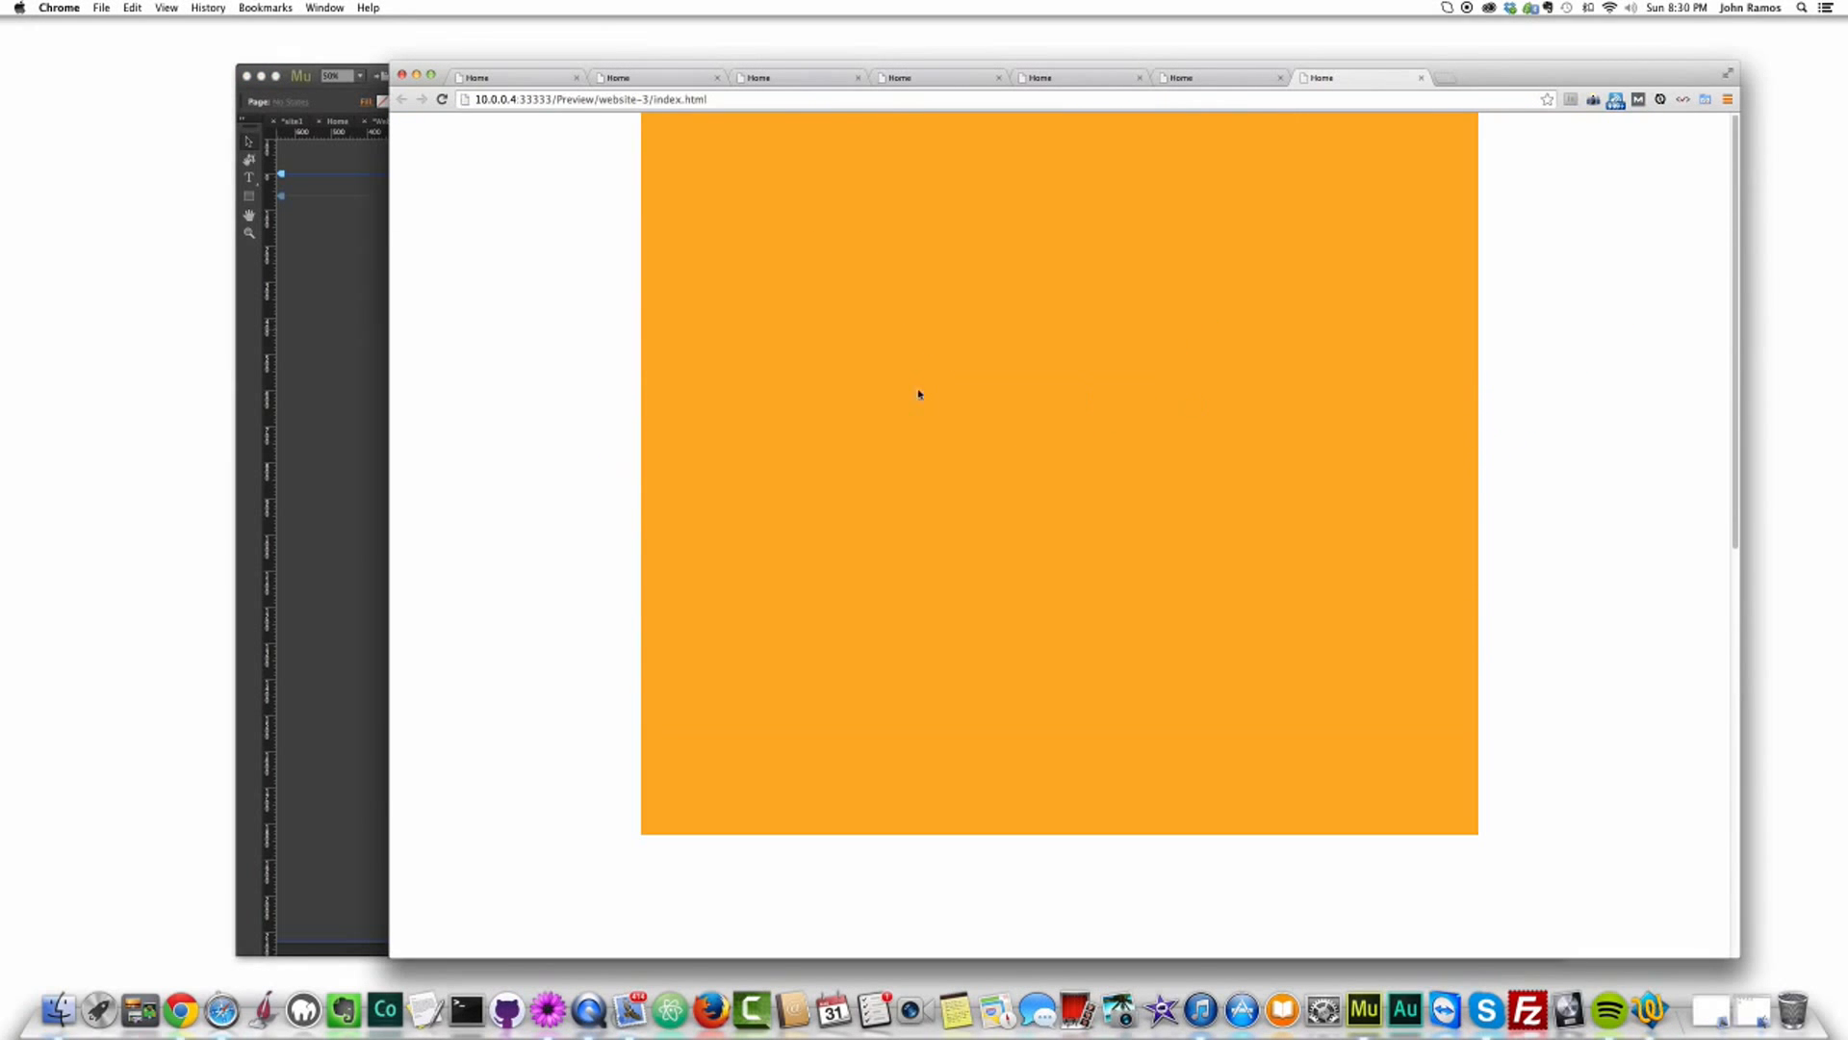
{"action": "scroll", "coordinate": [1019, 487], "scroll_direction": "down", "scroll_amount": 2}
{"action": "scroll", "coordinate": [985, 491], "scroll_direction": "up", "scroll_amount": 2}
{"action": "scroll", "coordinate": [853, 377], "scroll_direction": "down", "scroll_amount": 1}
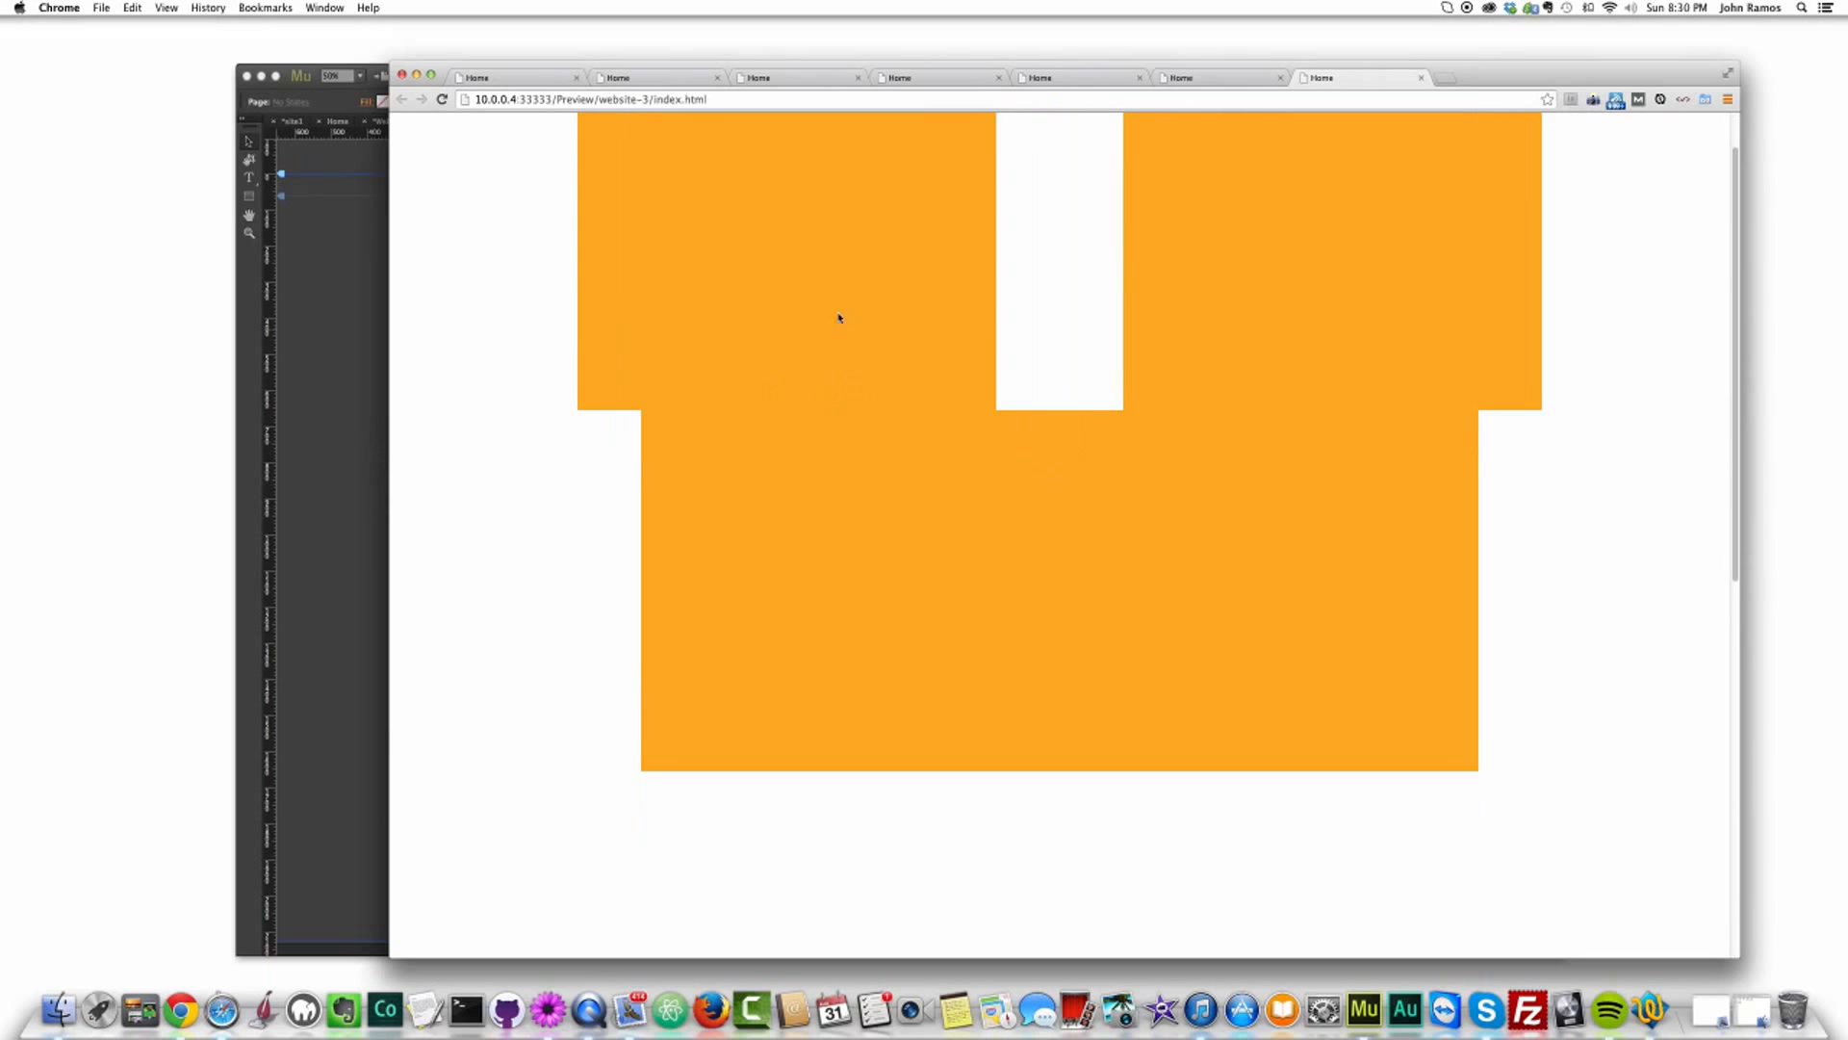
{"action": "left_click", "coordinate": [352, 363]}
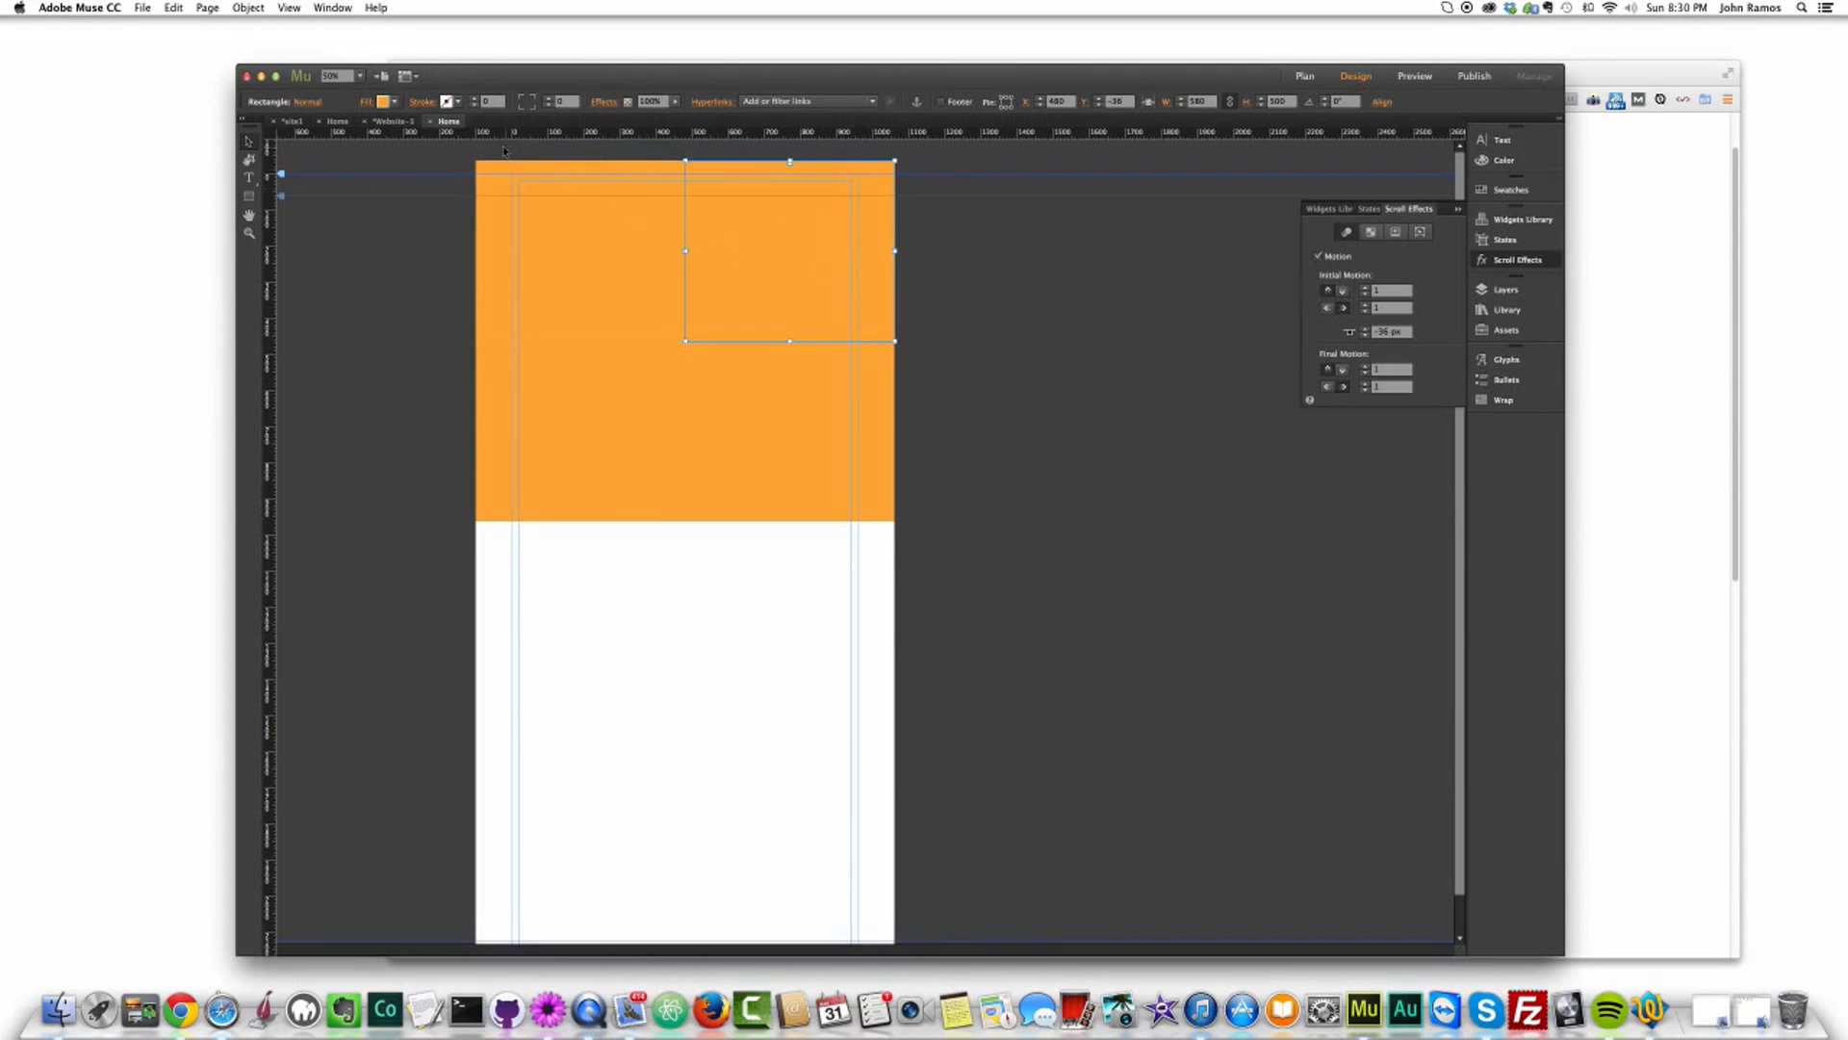
Step: Fill the upper-right rectangle with blue, the lower-left one with brown, and the lower-right one with green
{"action": "left_click", "coordinate": [385, 102]}
{"action": "left_click", "coordinate": [592, 129]}
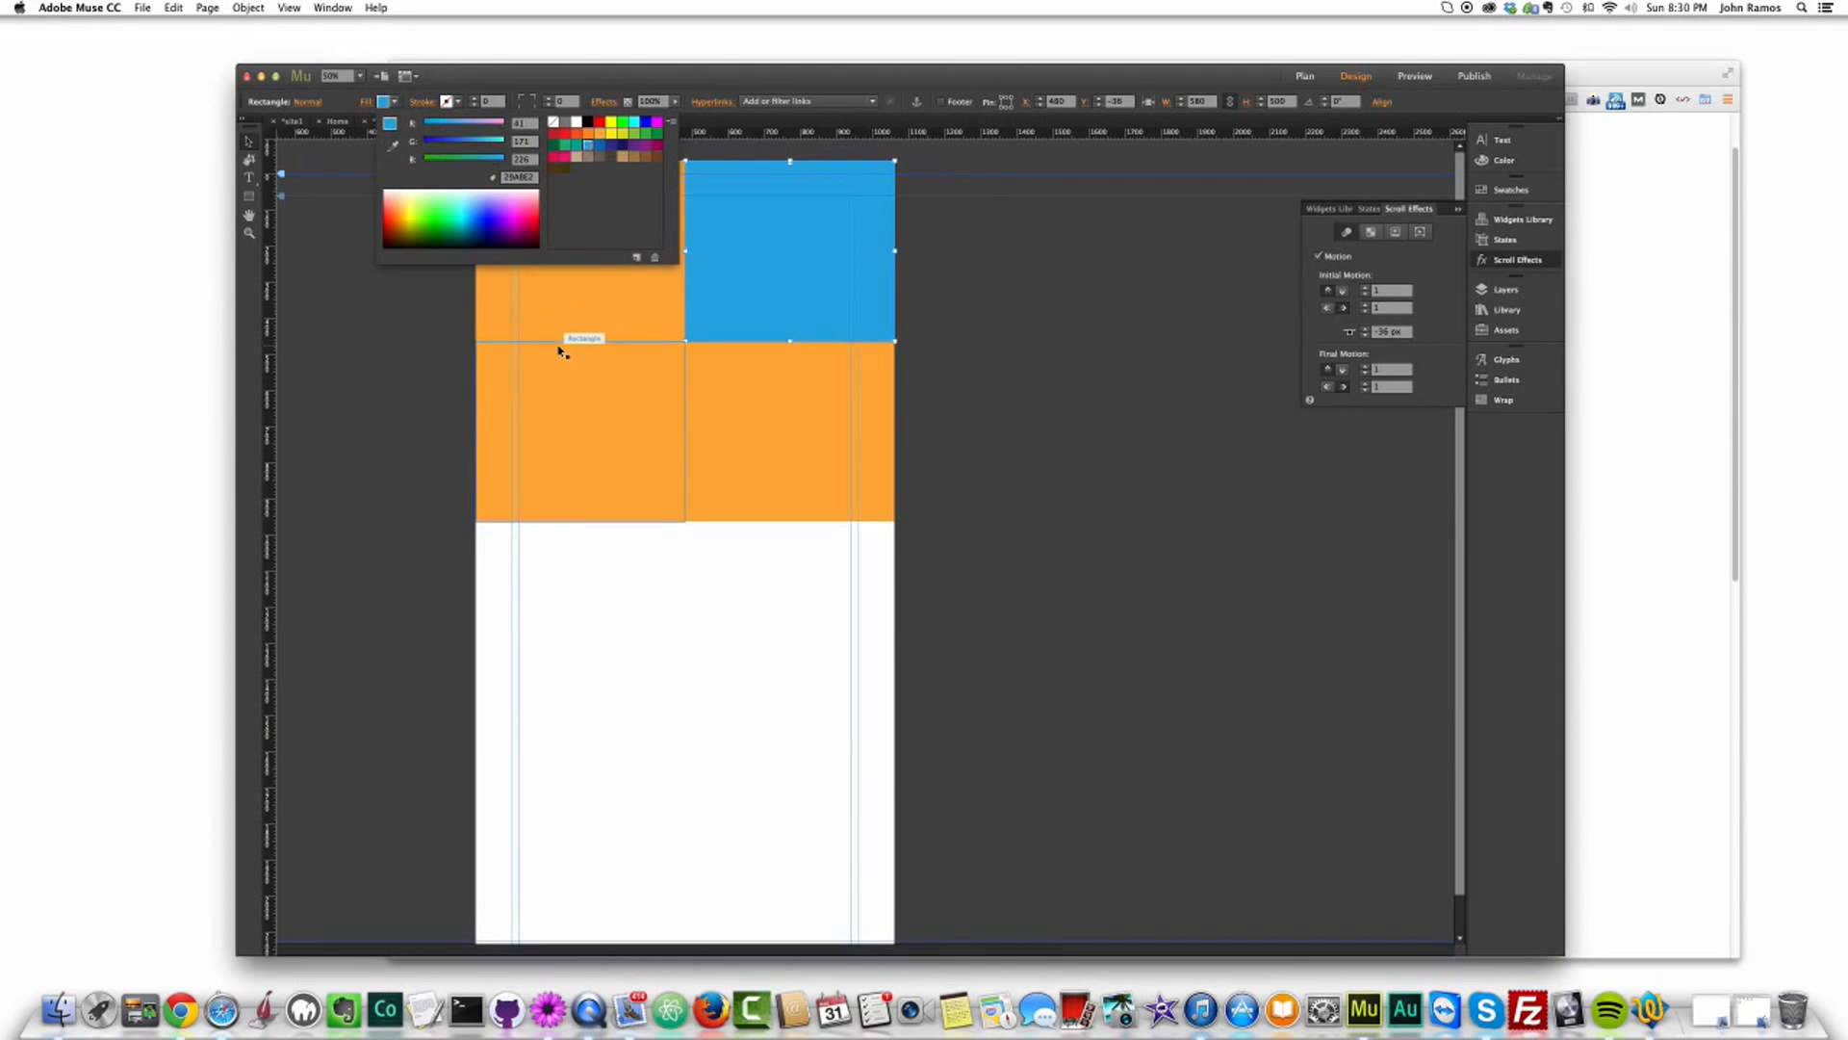
{"action": "left_click", "coordinate": [665, 440]}
{"action": "left_click", "coordinate": [385, 102]}
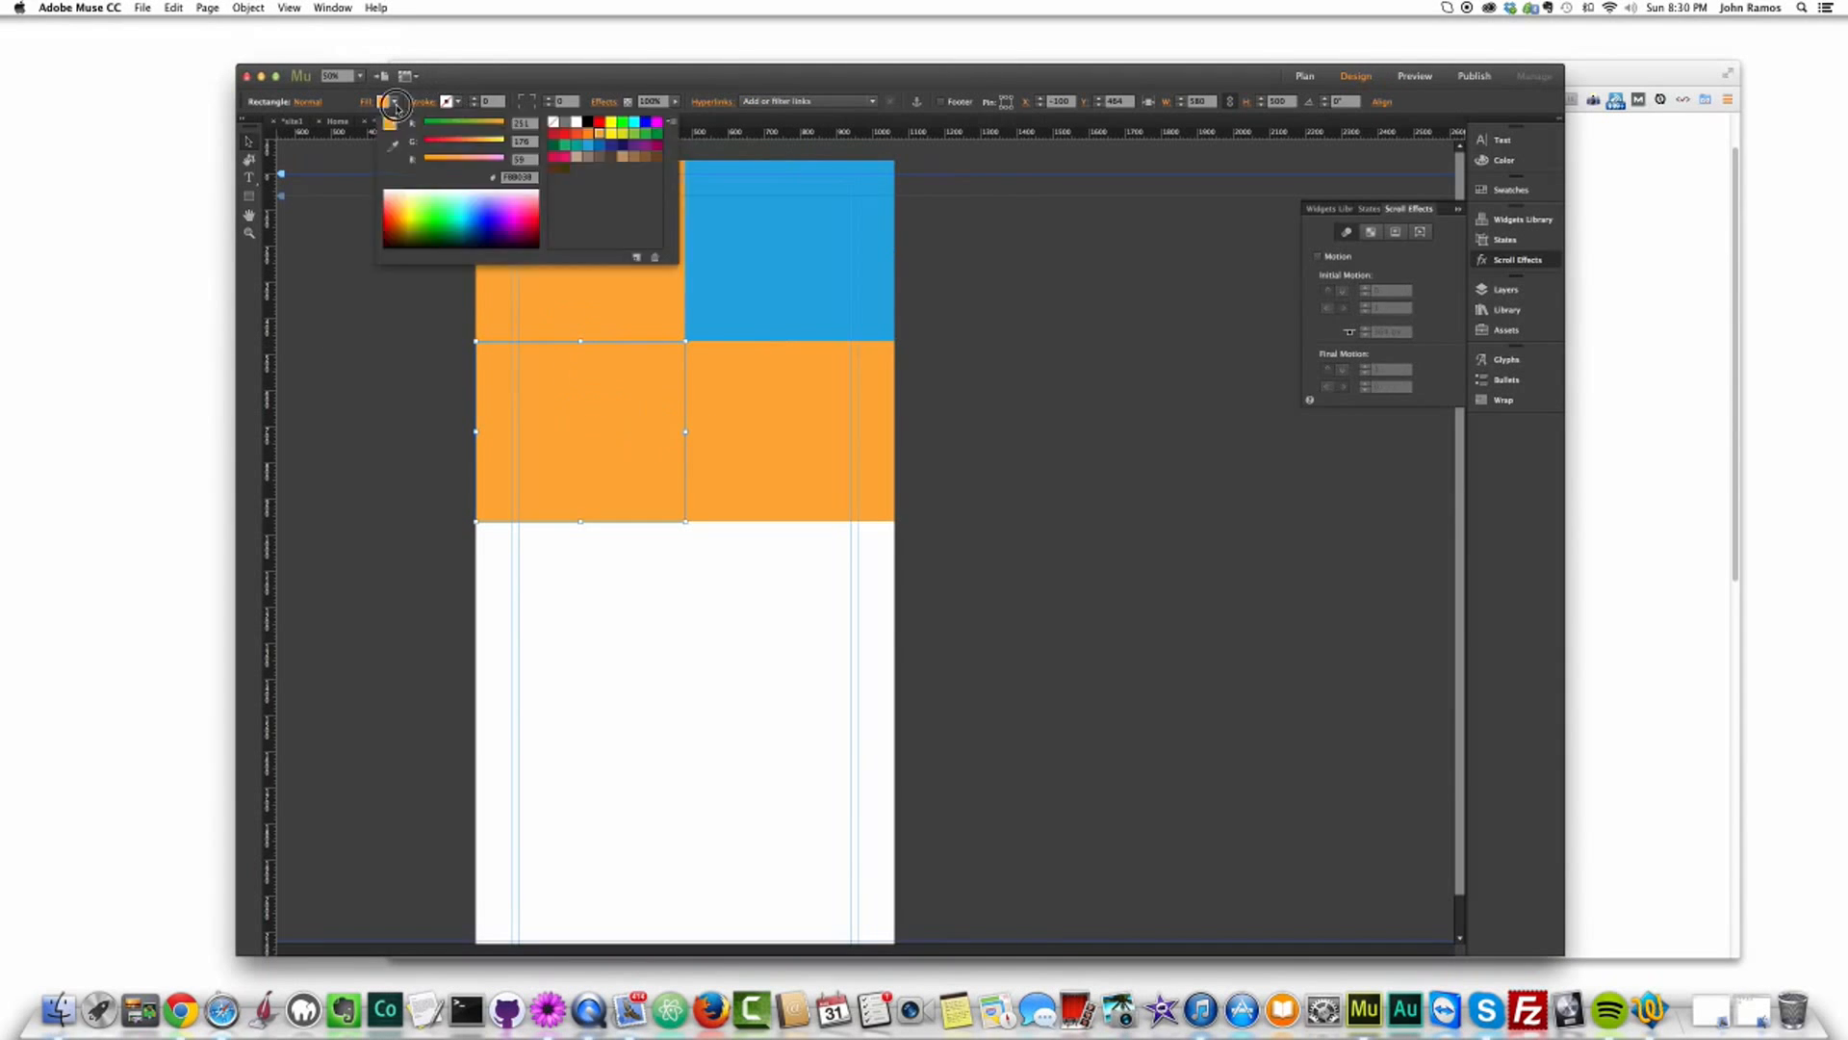
{"action": "left_click", "coordinate": [634, 163]}
{"action": "left_click", "coordinate": [786, 438]}
{"action": "left_click", "coordinate": [385, 102]}
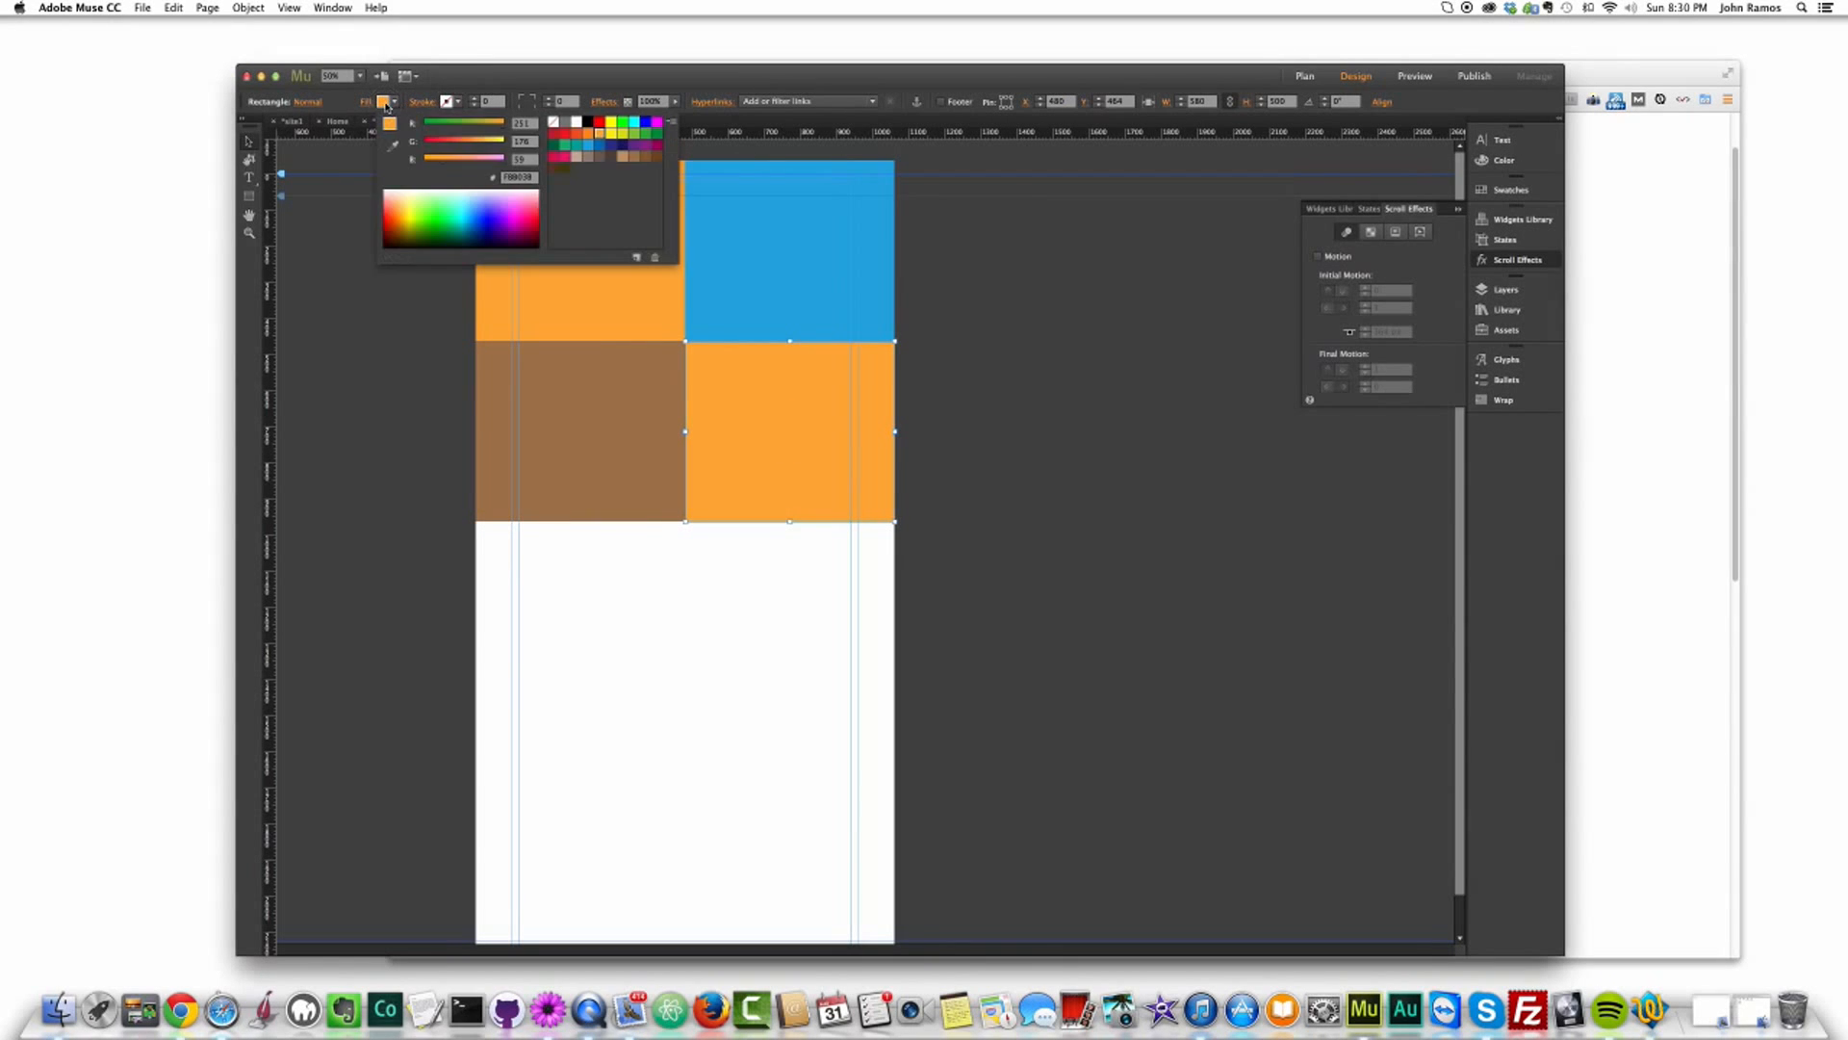
{"action": "left_click", "coordinate": [565, 144]}
Step: Preview the recoloured rectangles in Chrome, check the scroll motion of the upper pair, and return to Muse
{"action": "key", "text": "super+shift+e"}
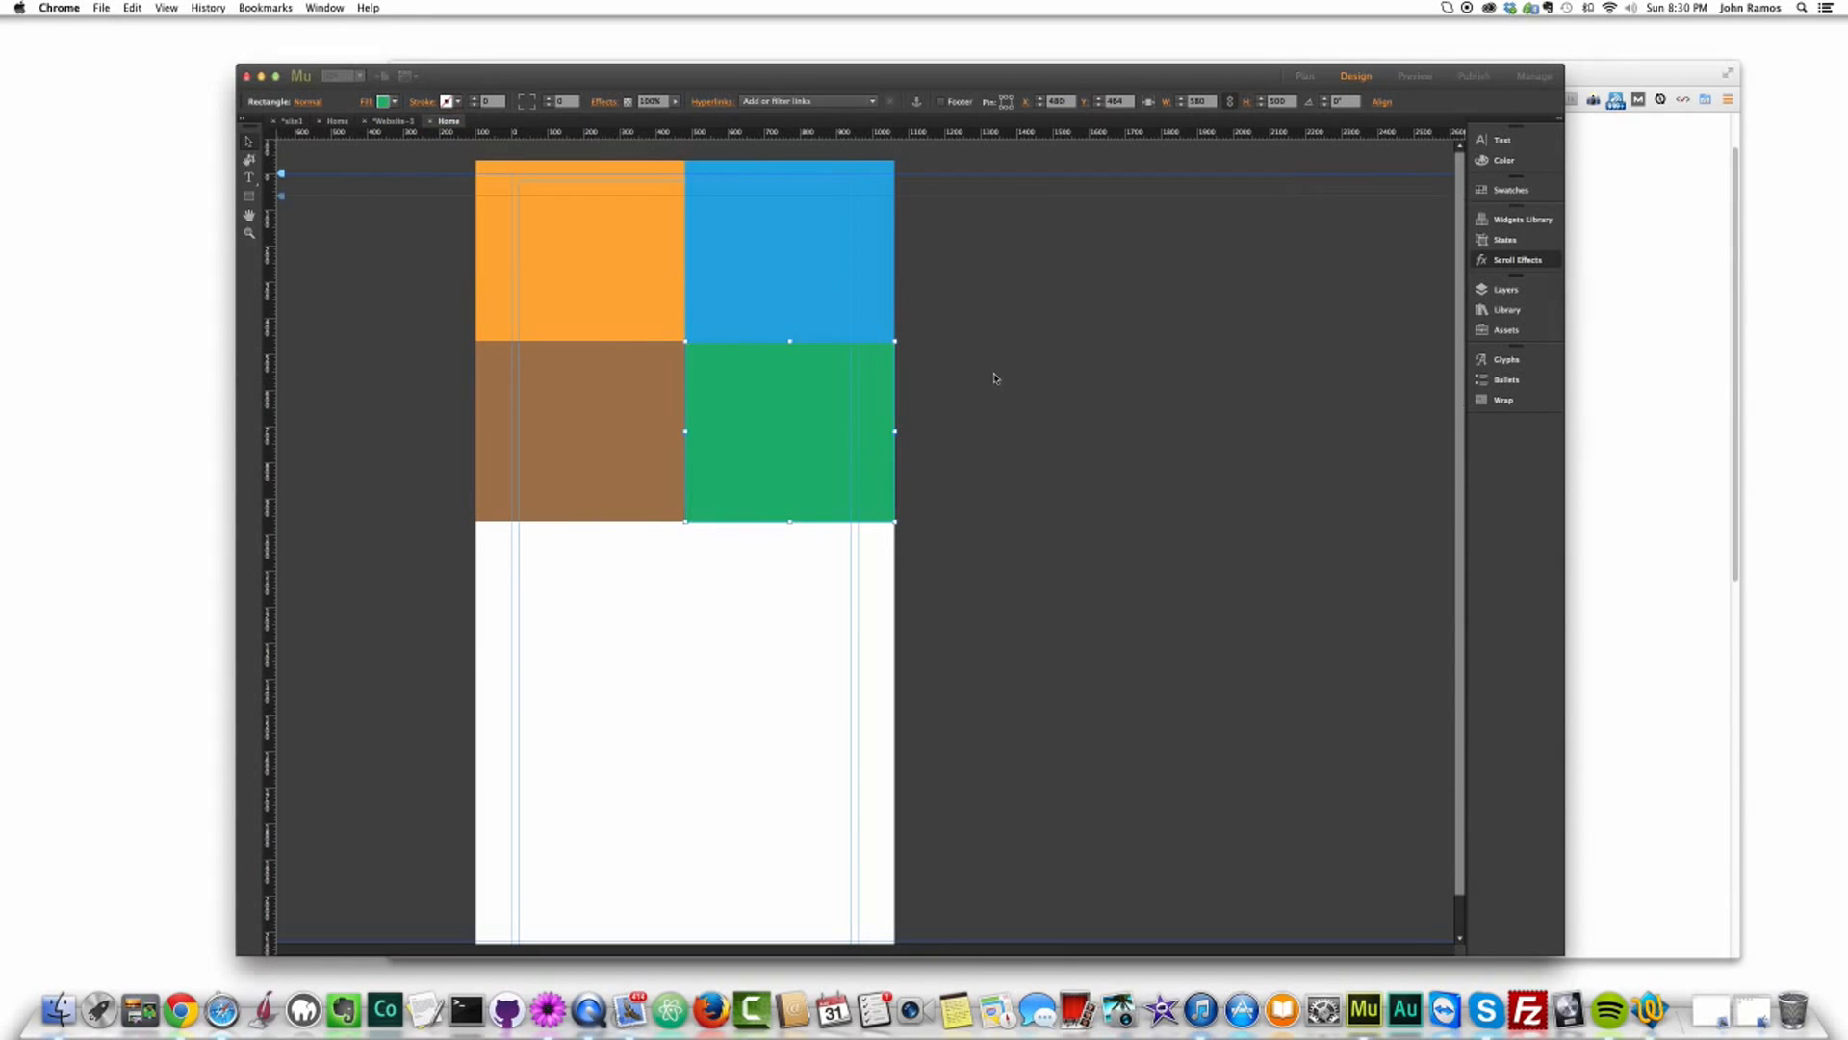
{"action": "scroll", "coordinate": [1167, 379], "scroll_direction": "down", "scroll_amount": 1}
{"action": "scroll", "coordinate": [1167, 379], "scroll_direction": "down", "scroll_amount": 2}
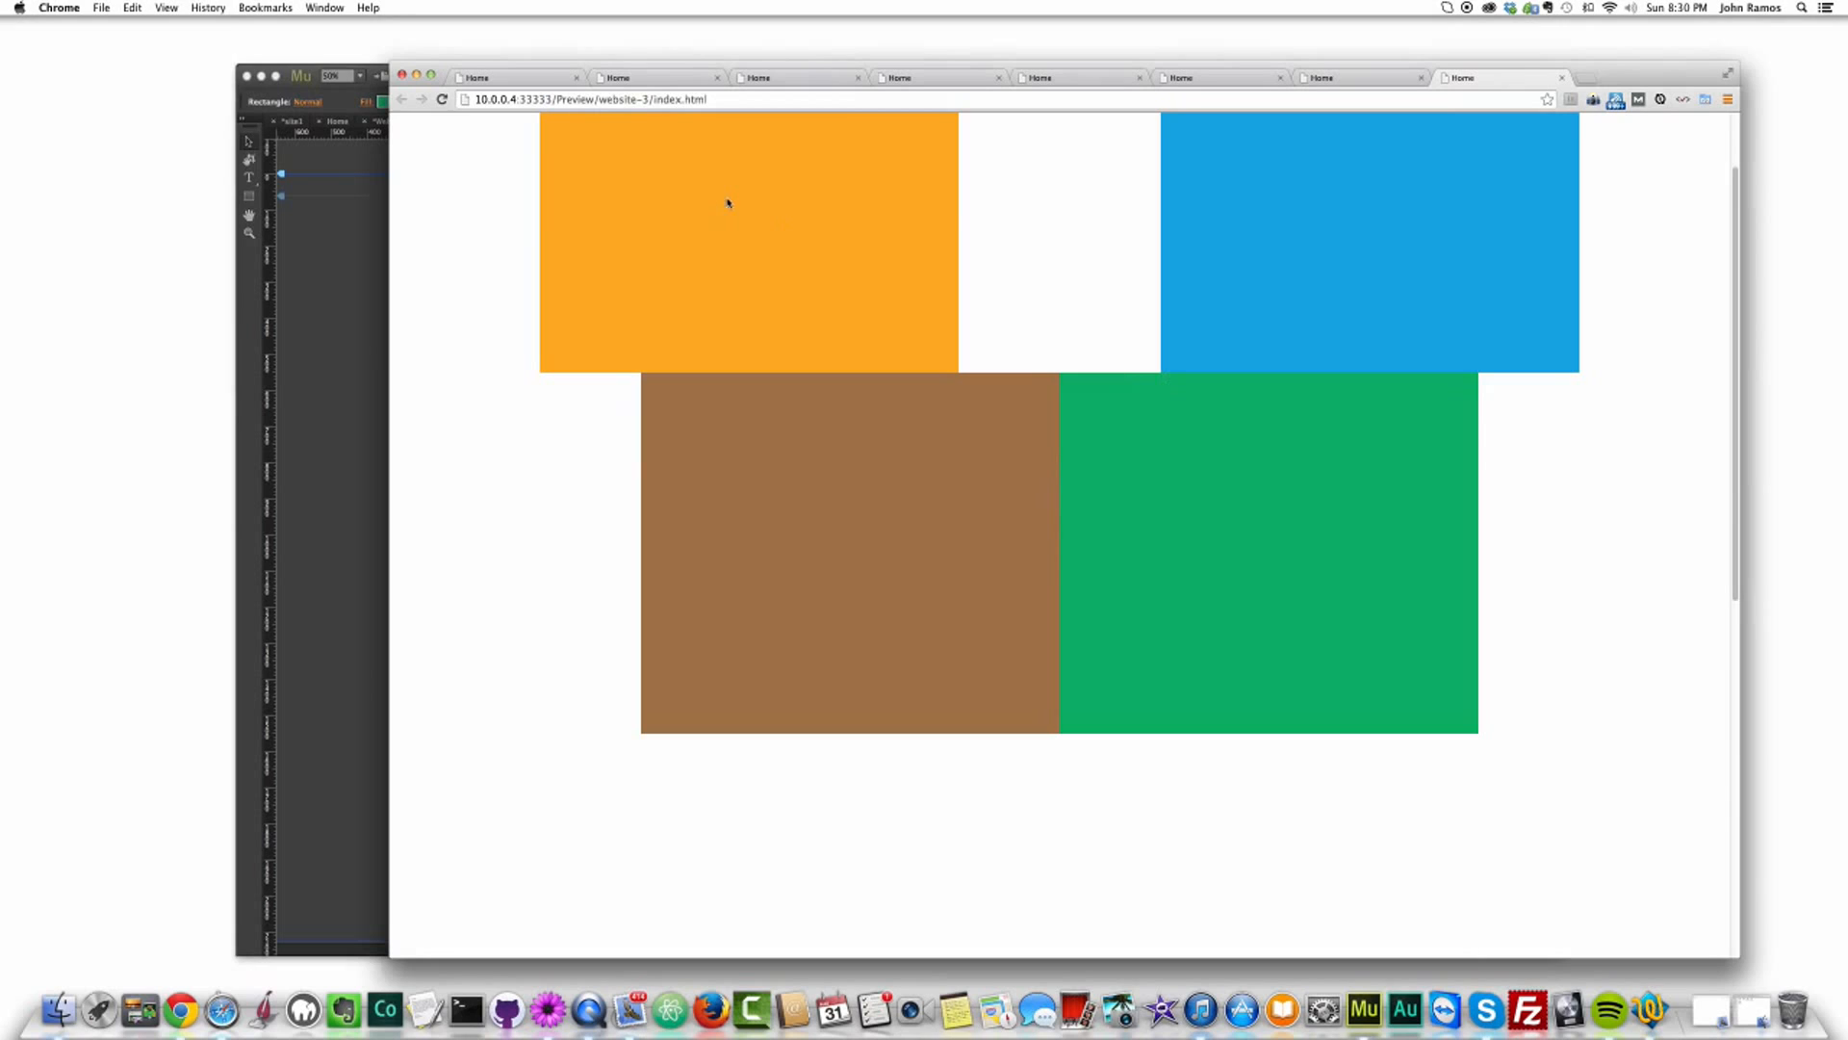
{"action": "scroll", "coordinate": [1326, 249], "scroll_direction": "down", "scroll_amount": 2}
{"action": "scroll", "coordinate": [1072, 339], "scroll_direction": "up", "scroll_amount": 5}
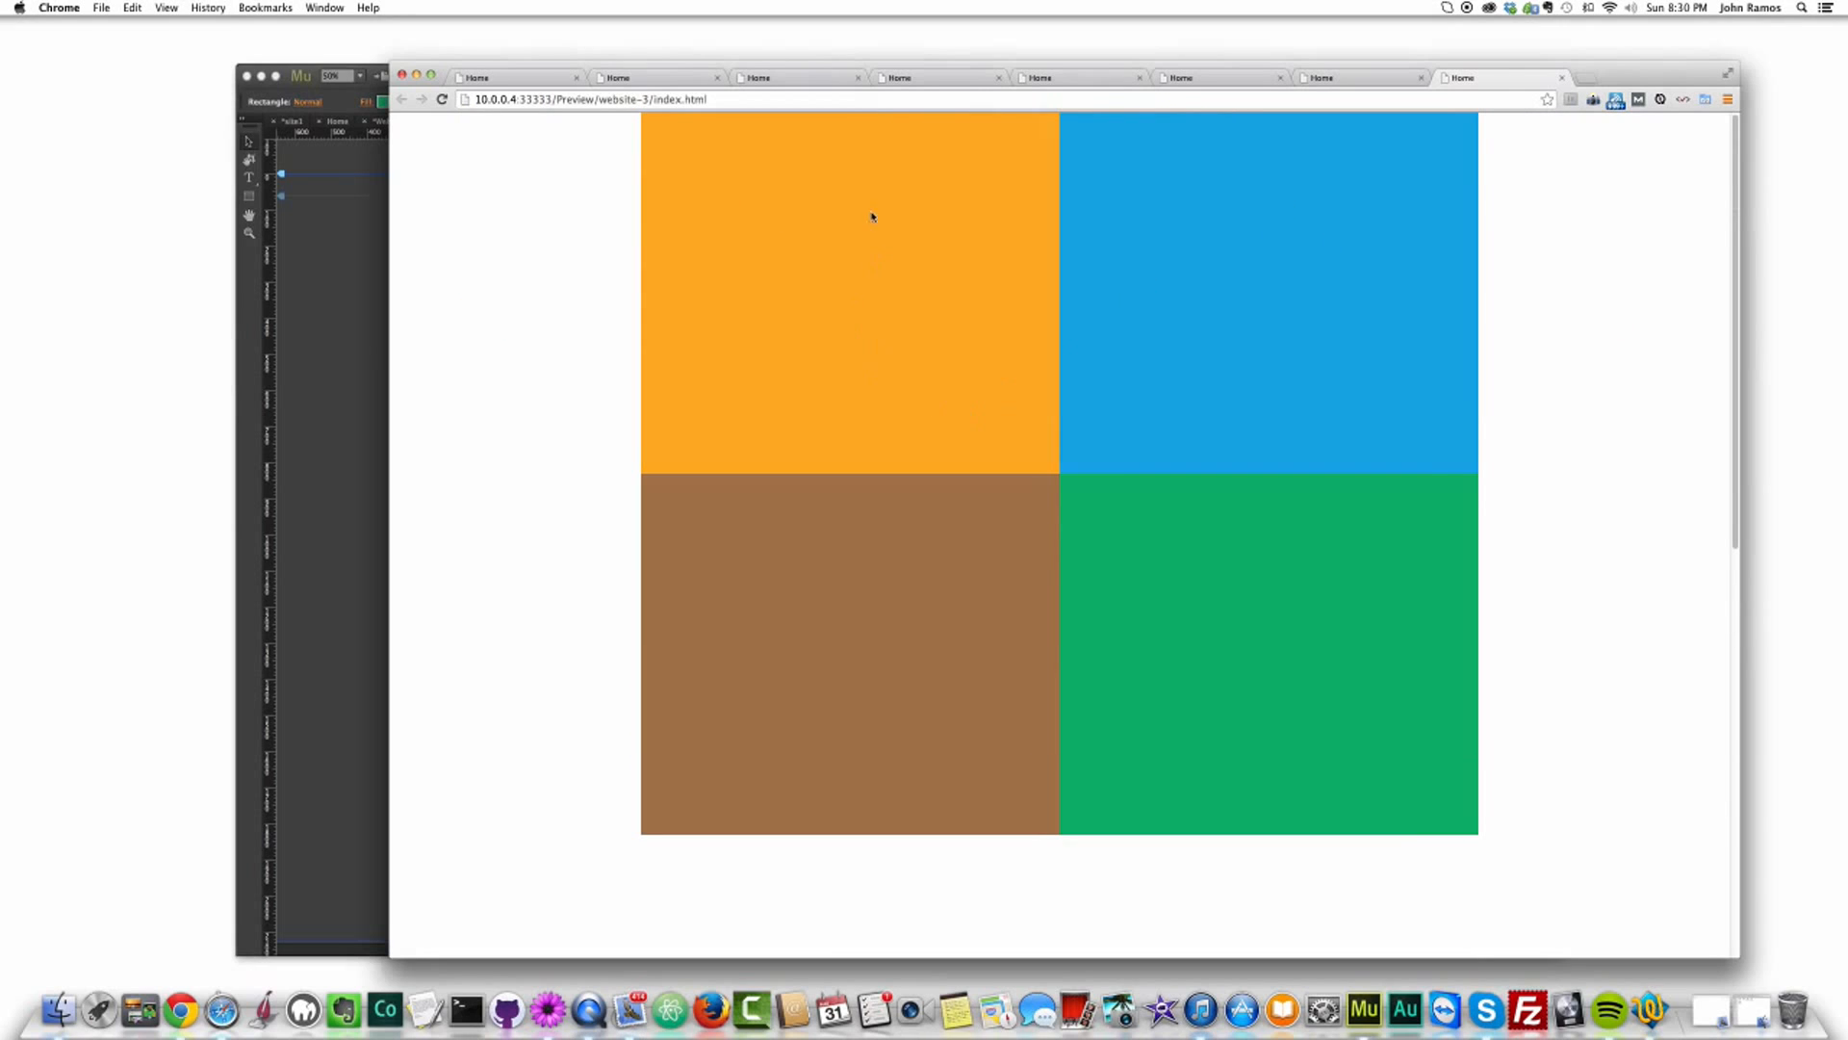
{"action": "scroll", "coordinate": [1259, 269], "scroll_direction": "down", "scroll_amount": 1}
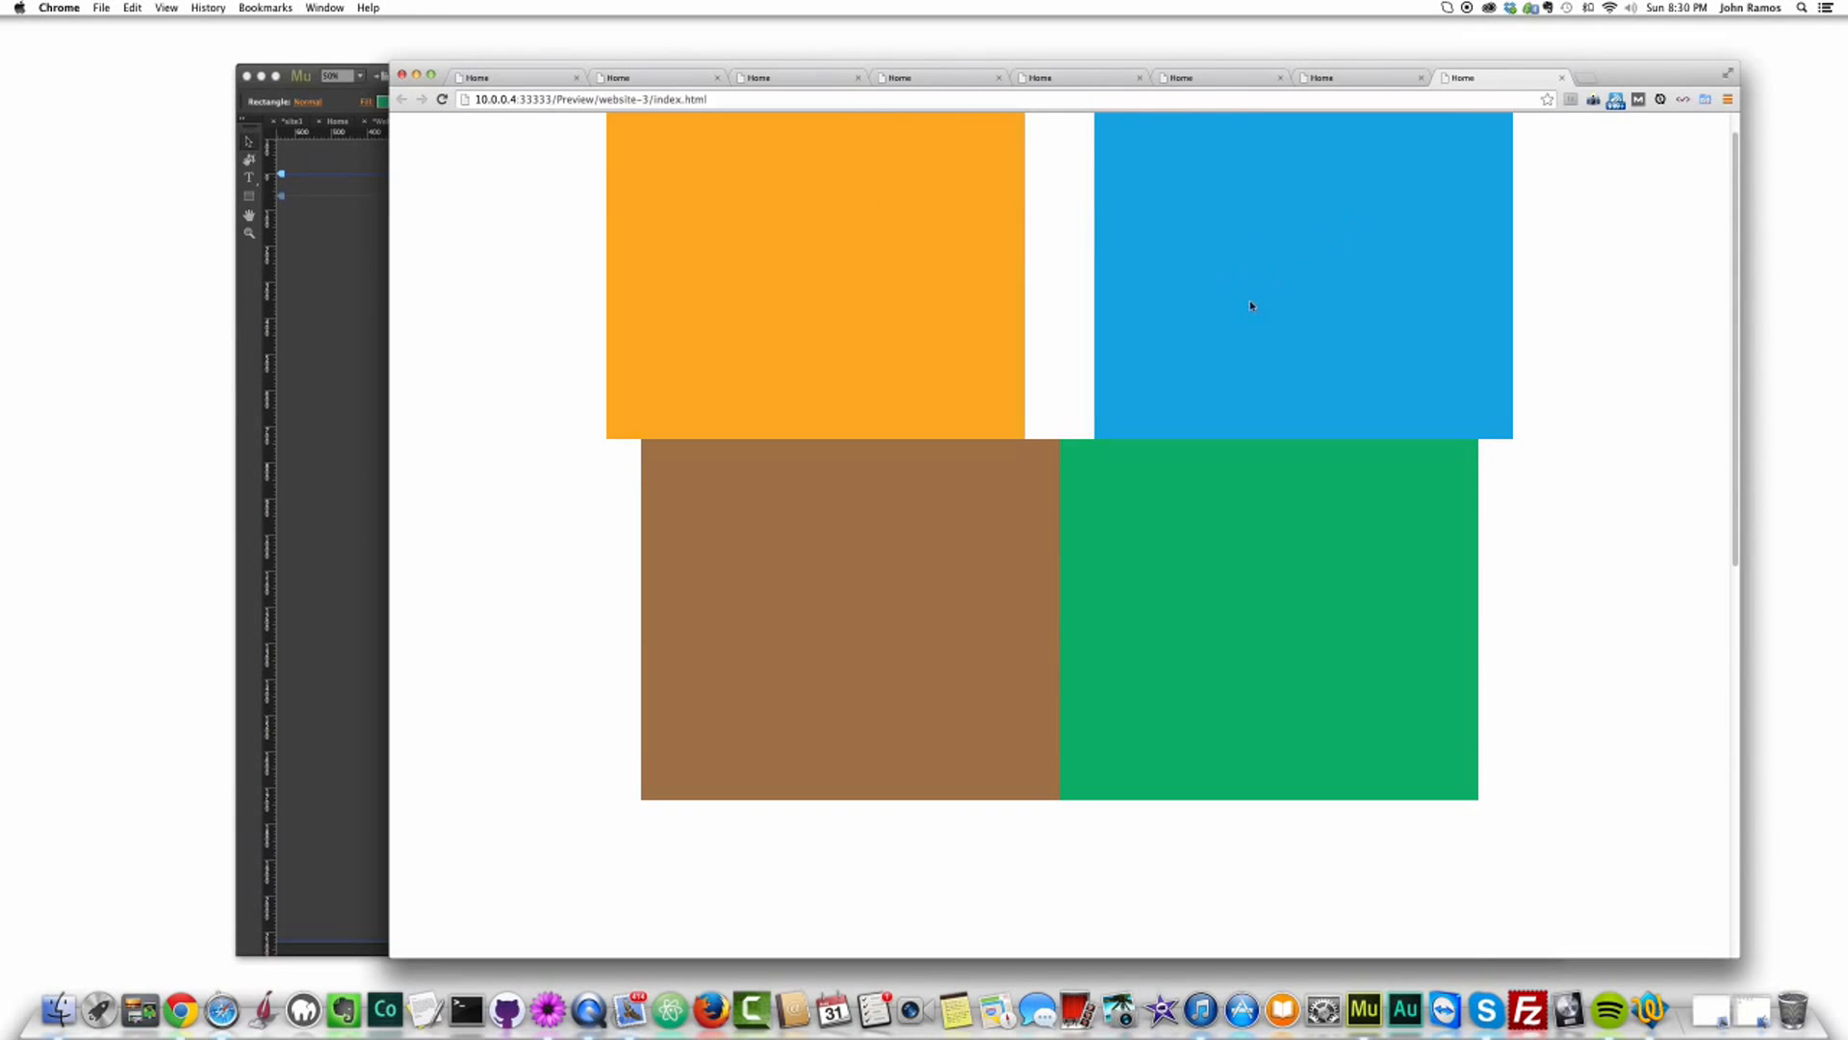
{"action": "left_click", "coordinate": [361, 406]}
Step: Turn on Motion for the brown rectangle, with initial and final motion going down and left at speed 1
{"action": "left_click", "coordinate": [616, 395]}
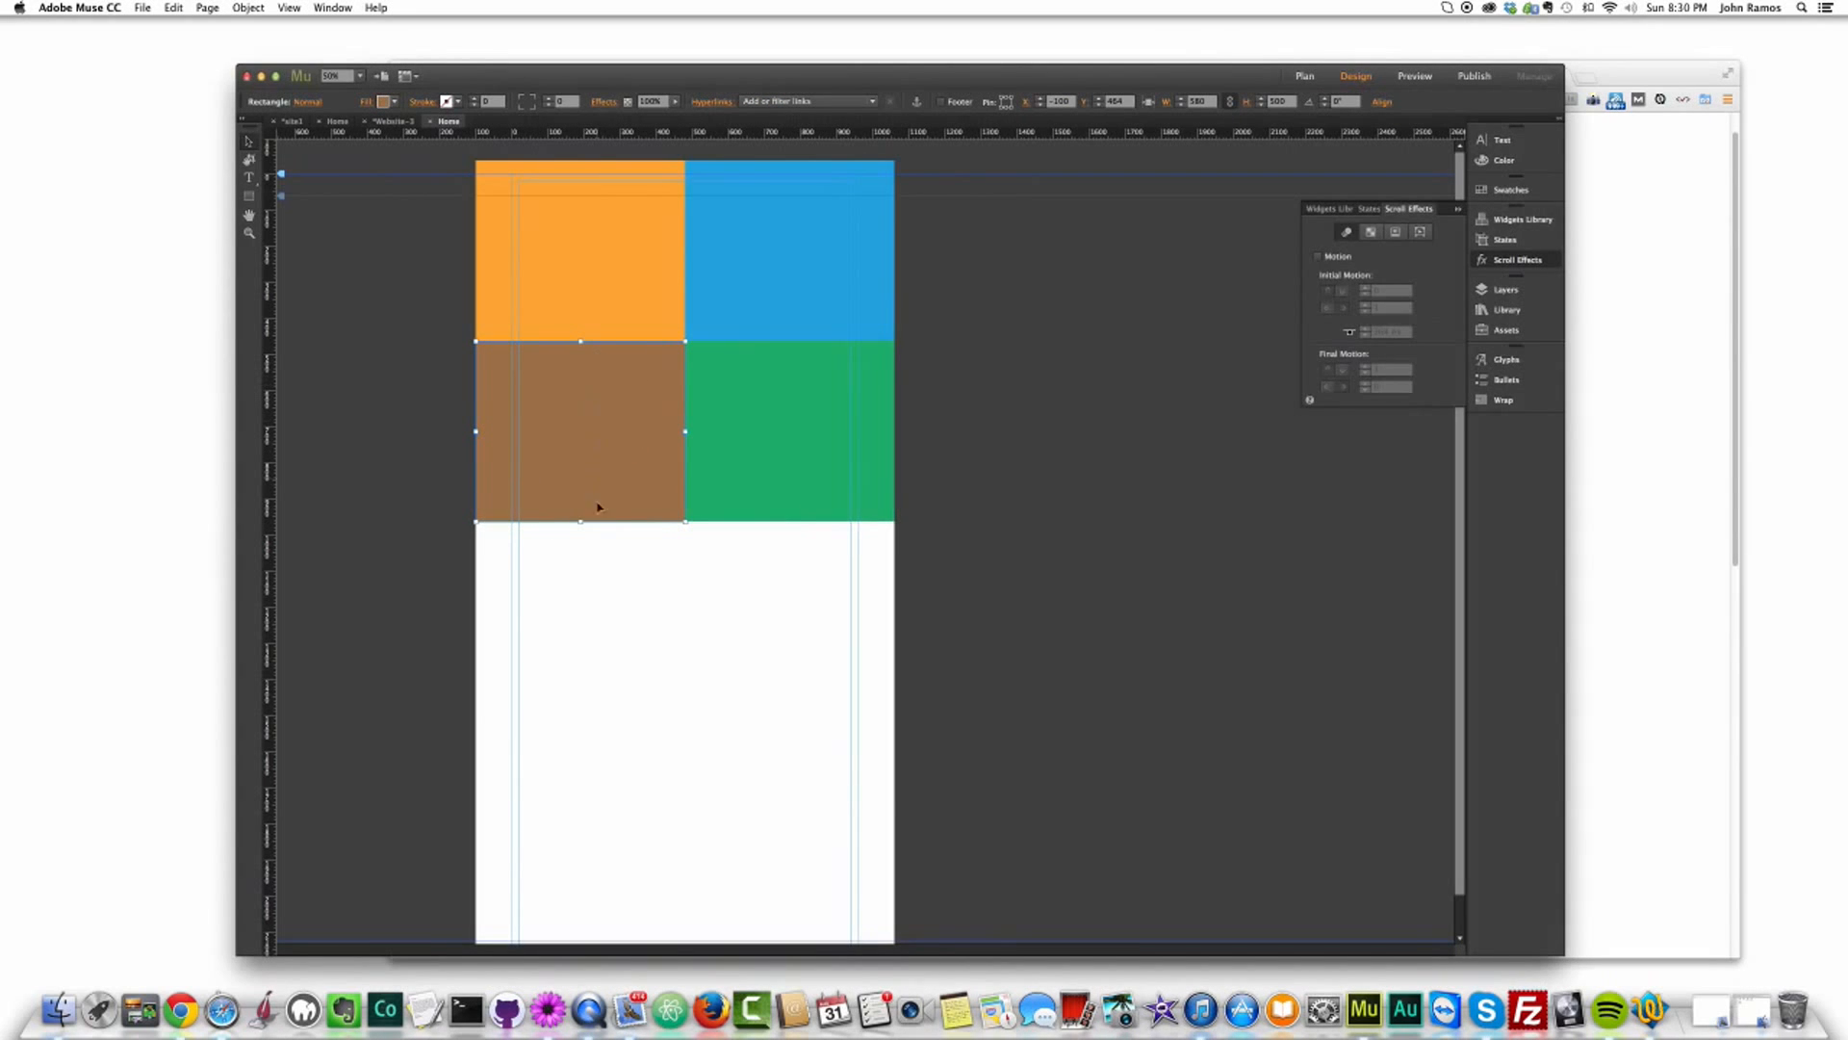
{"action": "left_click", "coordinate": [1318, 257]}
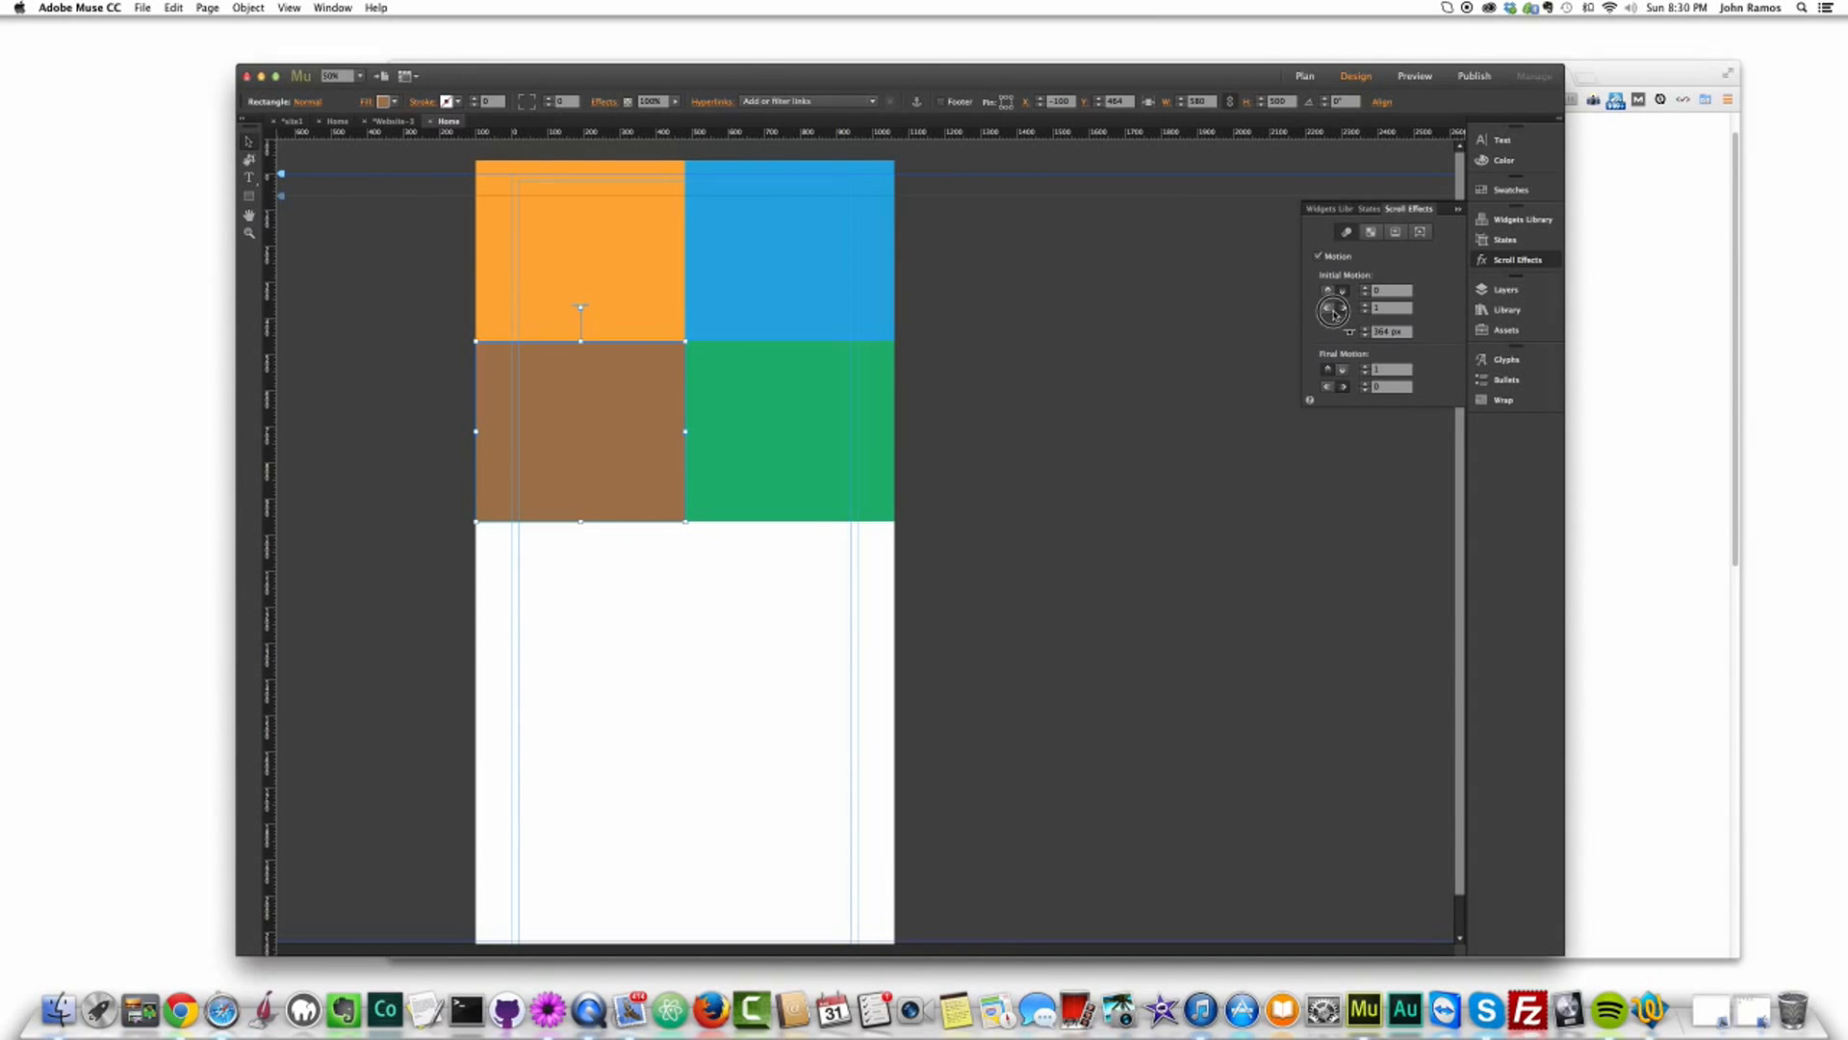
{"action": "left_click", "coordinate": [1366, 288]}
{"action": "left_click", "coordinate": [1343, 374]}
{"action": "left_click", "coordinate": [1326, 388]}
{"action": "left_click", "coordinate": [1382, 387]}
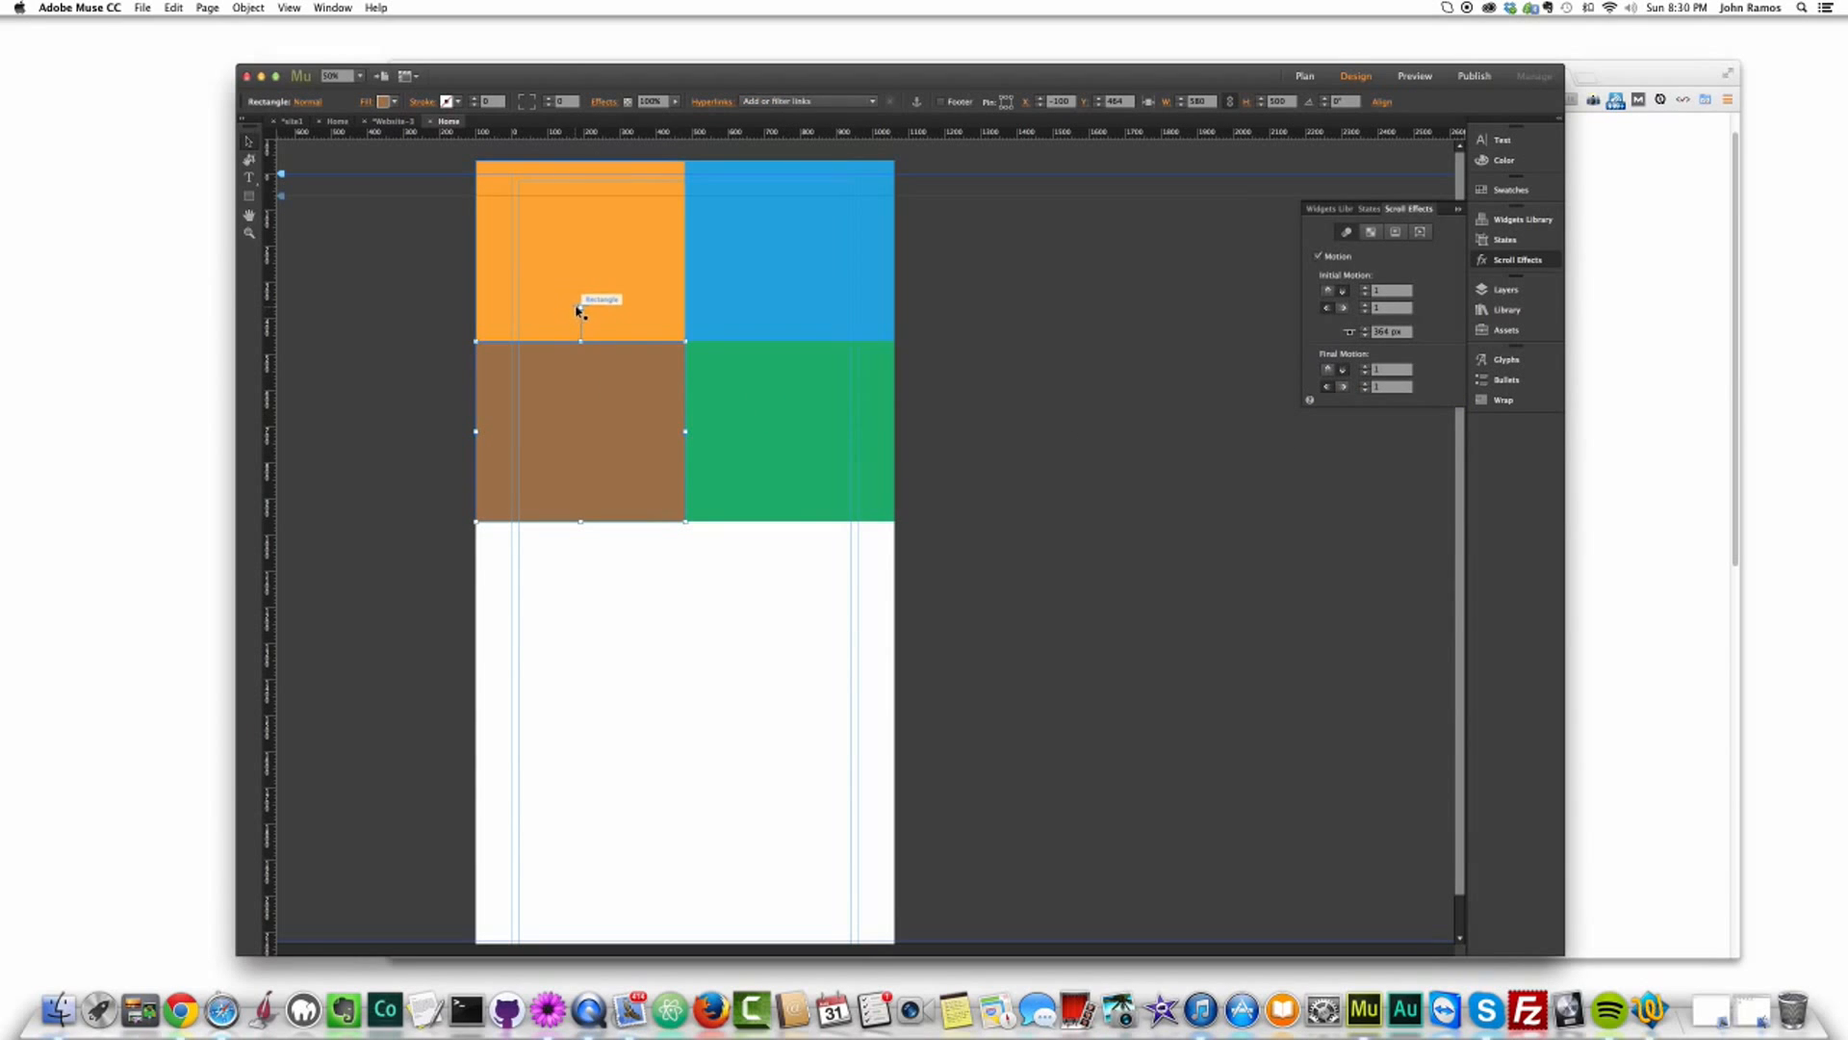
Step: Set the brown rectangle's key position to -36 px and turn on Motion for the green rectangle, going down and right at speed 1
{"action": "left_click_drag", "start_coordinate": [578, 301], "coordinate": [580, 165]}
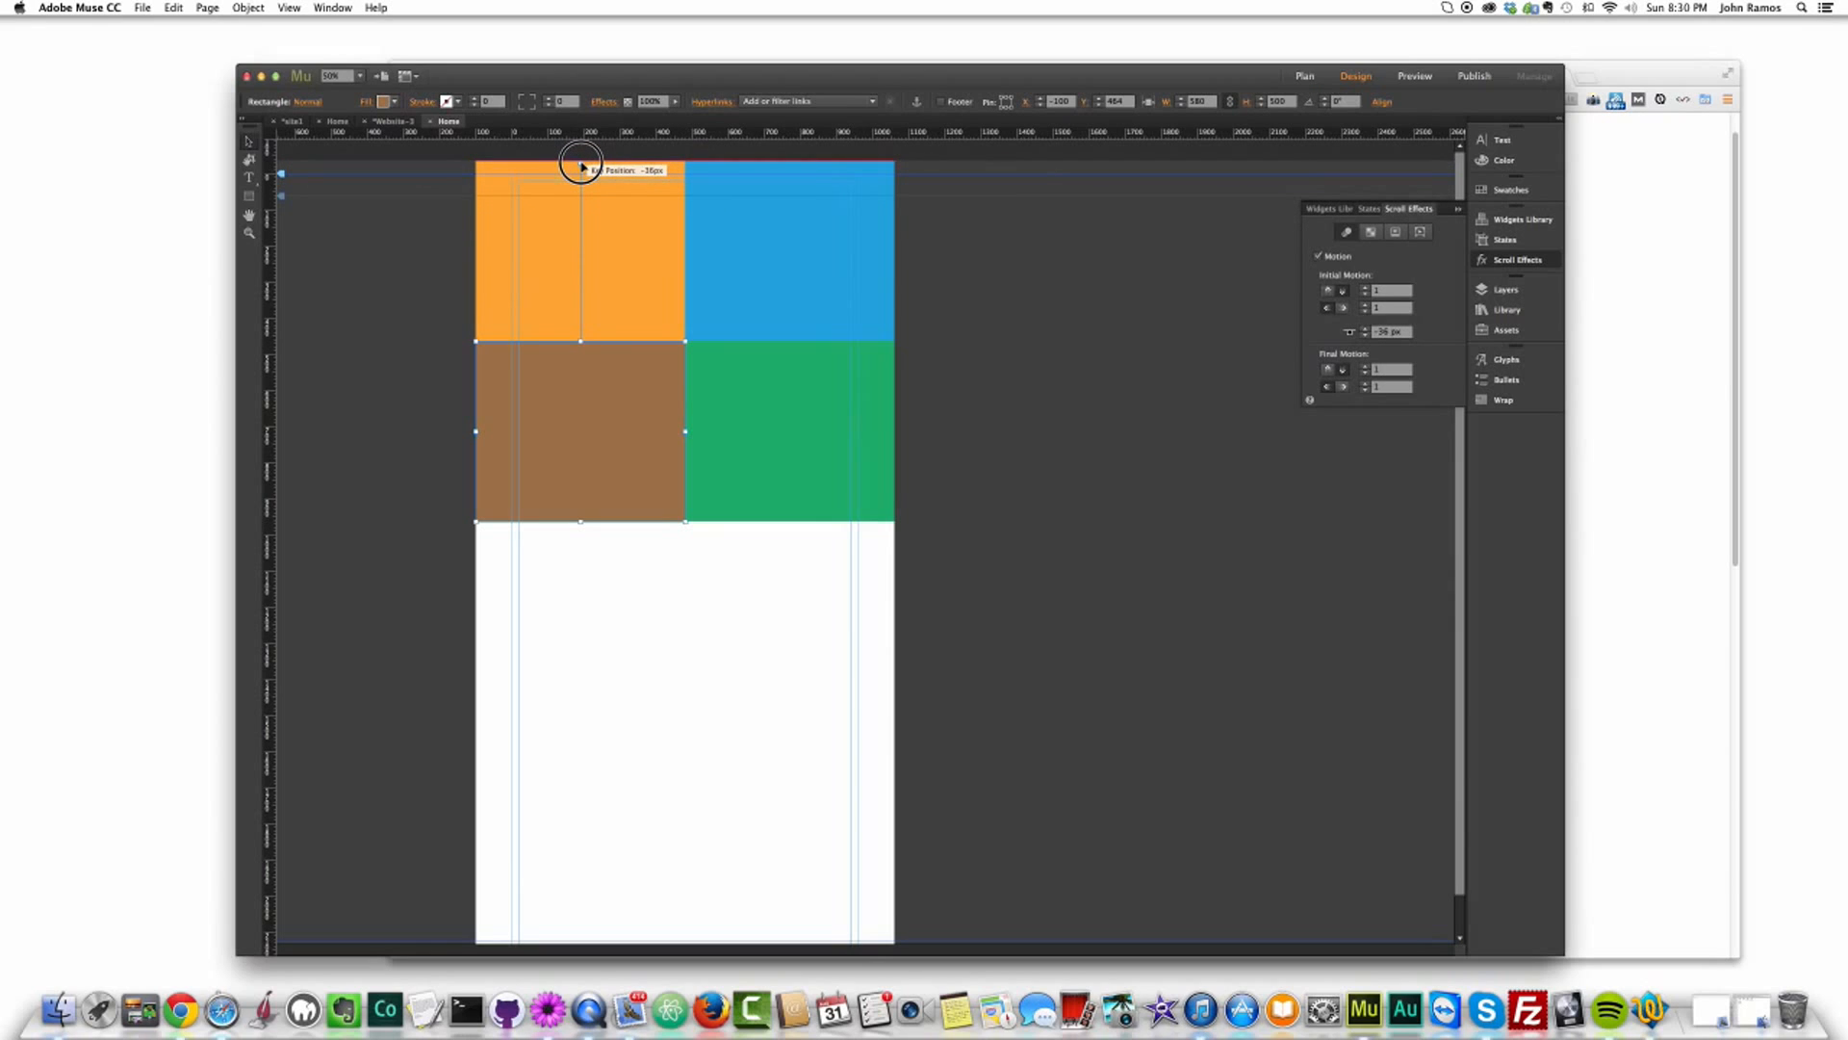
{"action": "left_click", "coordinate": [797, 357]}
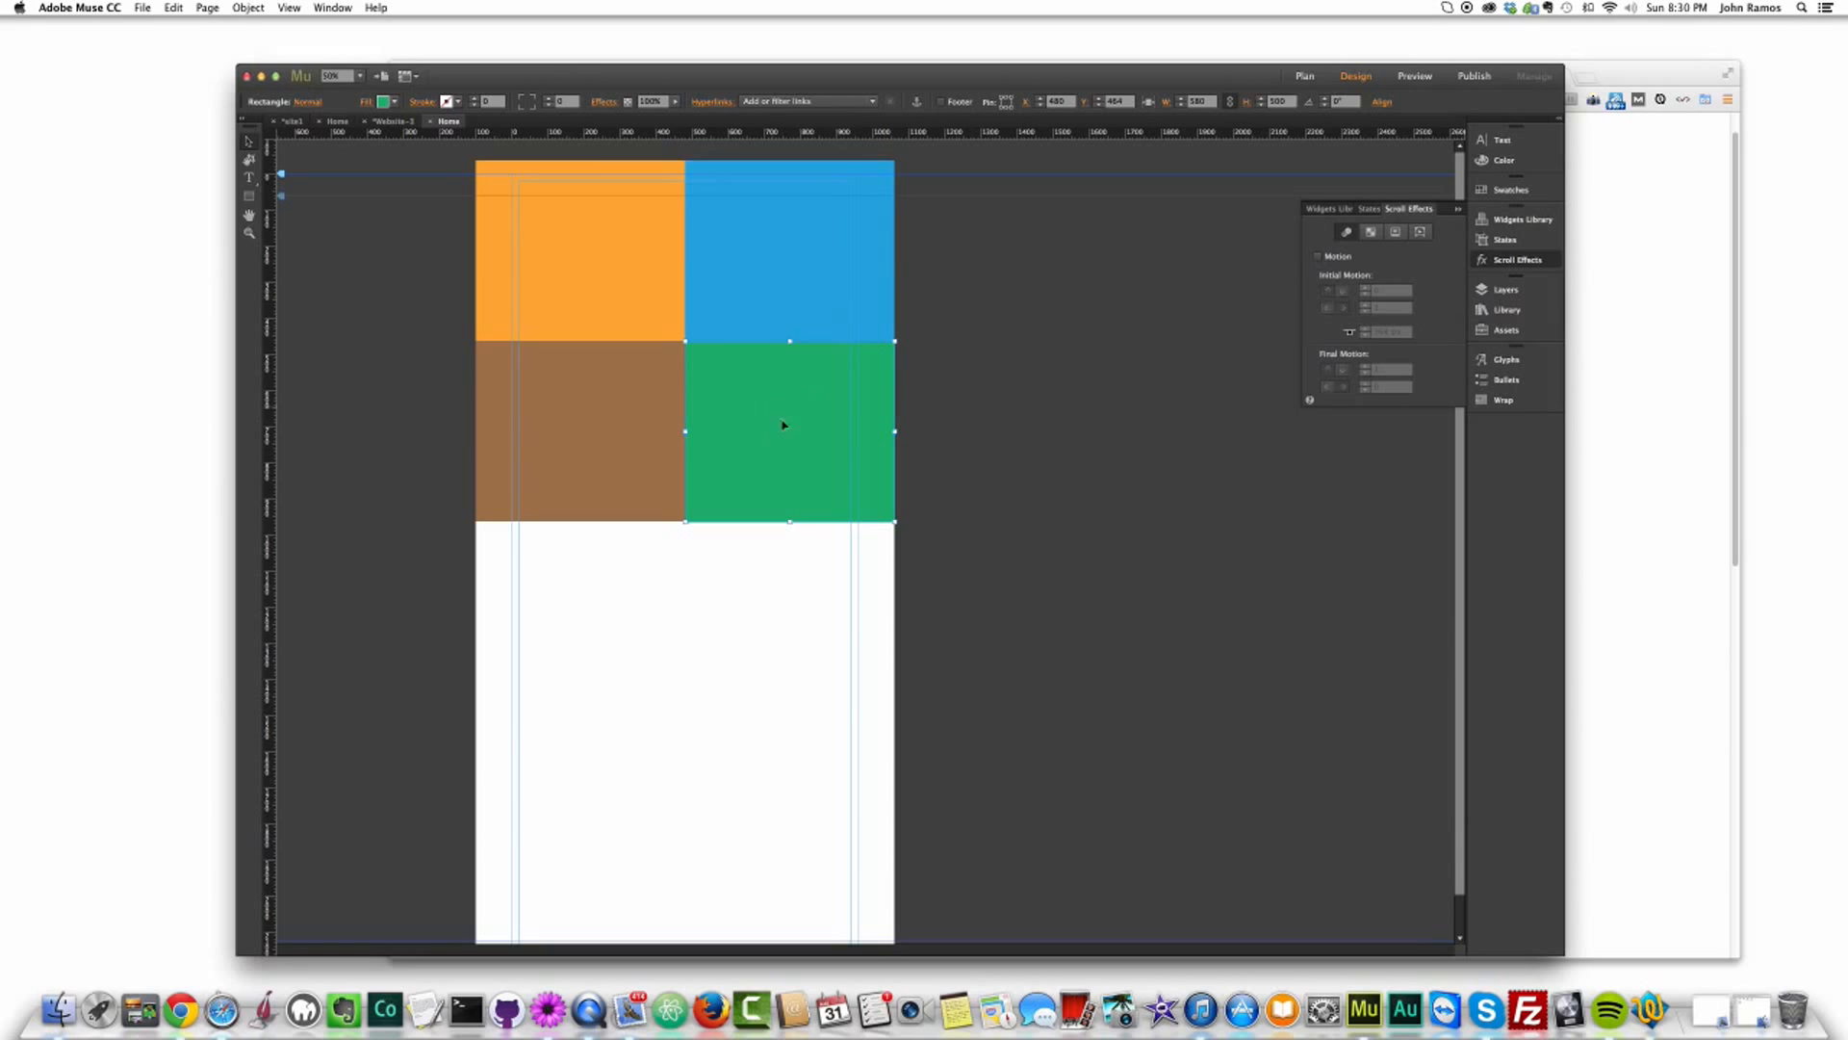
{"action": "left_click", "coordinate": [1314, 258]}
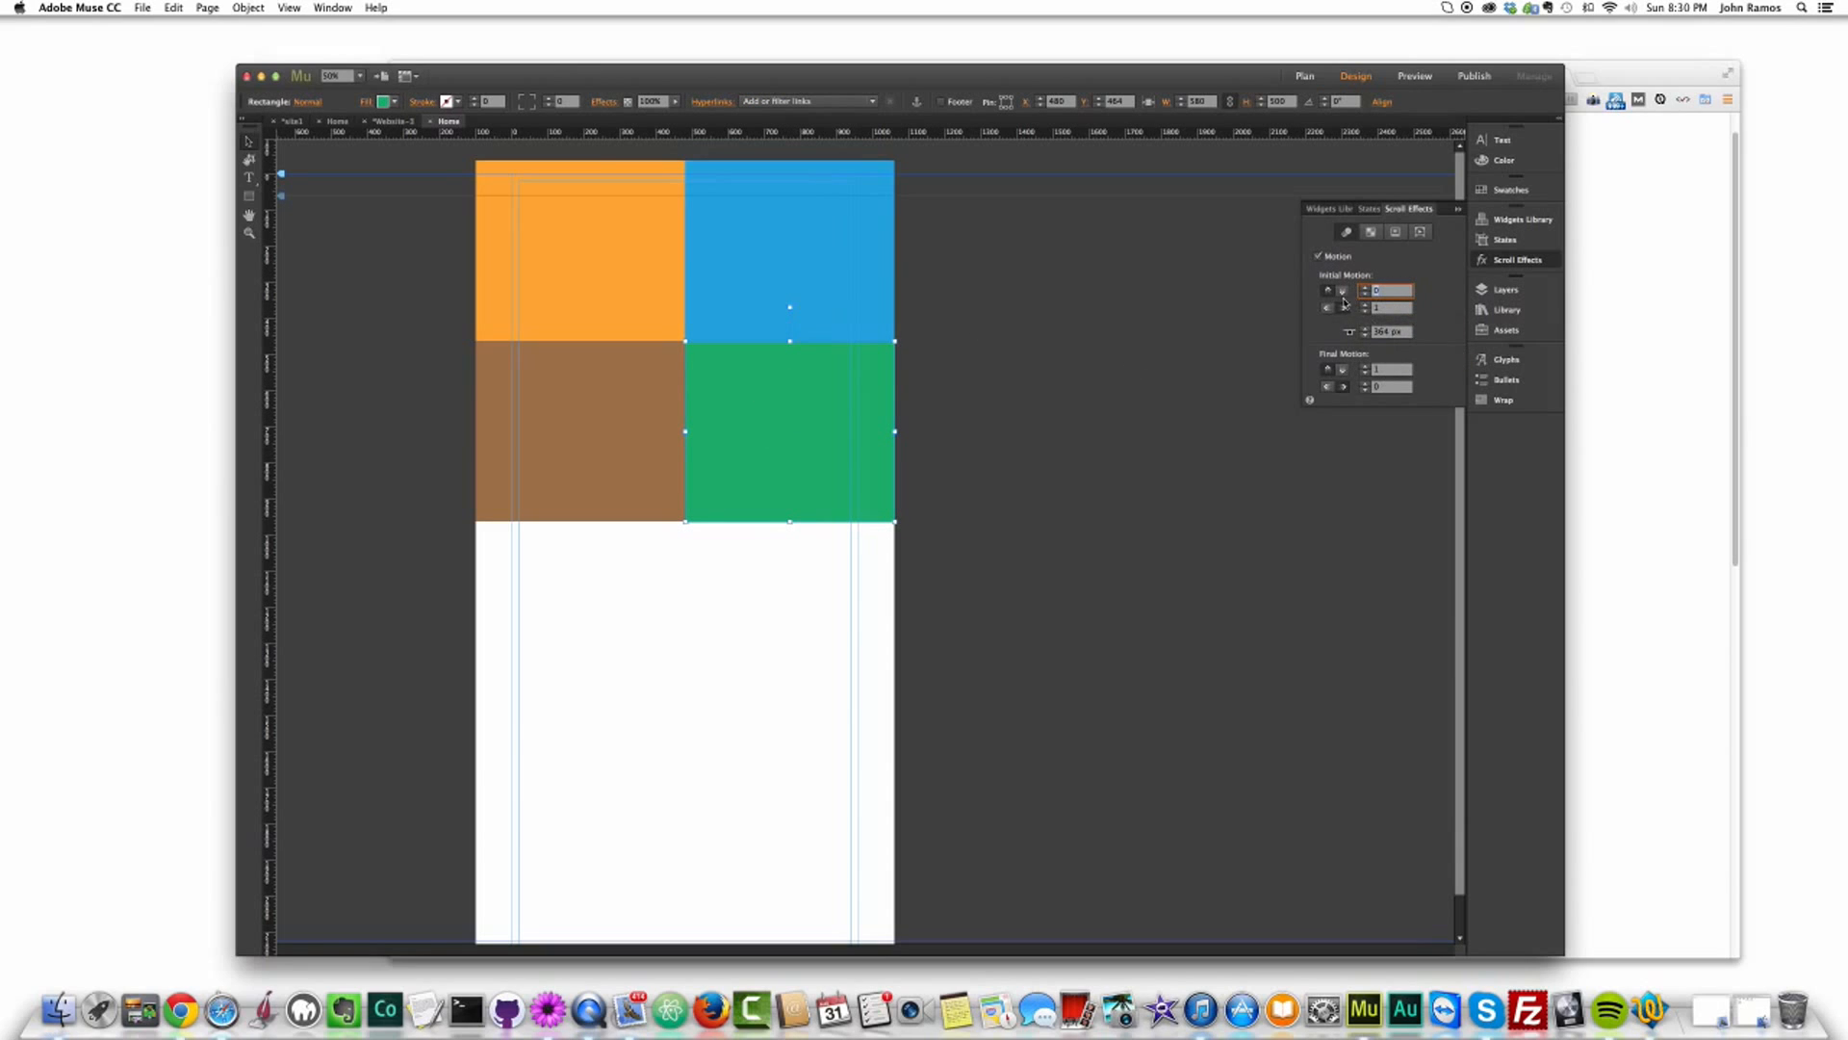
{"action": "left_click", "coordinate": [1341, 291]}
{"action": "left_click", "coordinate": [1343, 370]}
{"action": "left_click", "coordinate": [1383, 291]}
{"action": "type", "text": "1"}
{"action": "left_click", "coordinate": [1381, 386]}
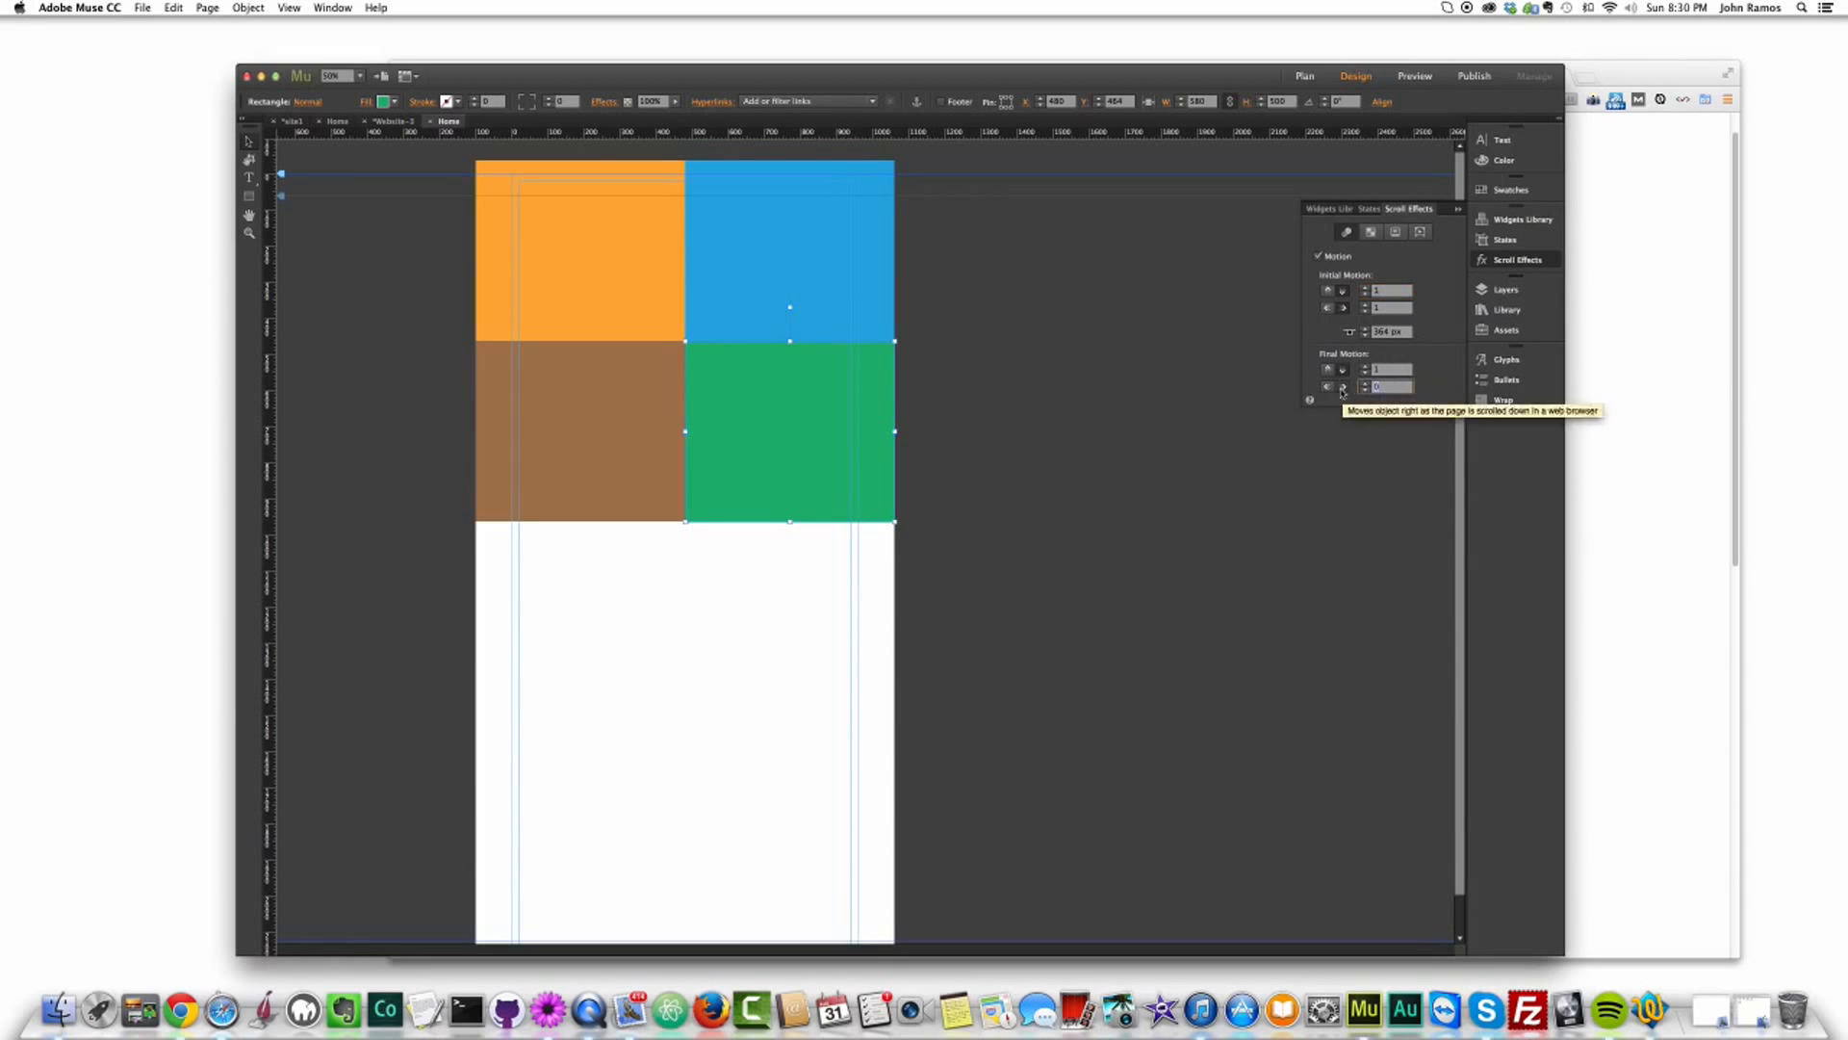
Step: Preview the four rectangles in Chrome, scroll to check their motion, and return to Muse to inspect the green rectangle
{"action": "left_click", "coordinate": [1025, 430]}
{"action": "key", "text": "super+shift+e"}
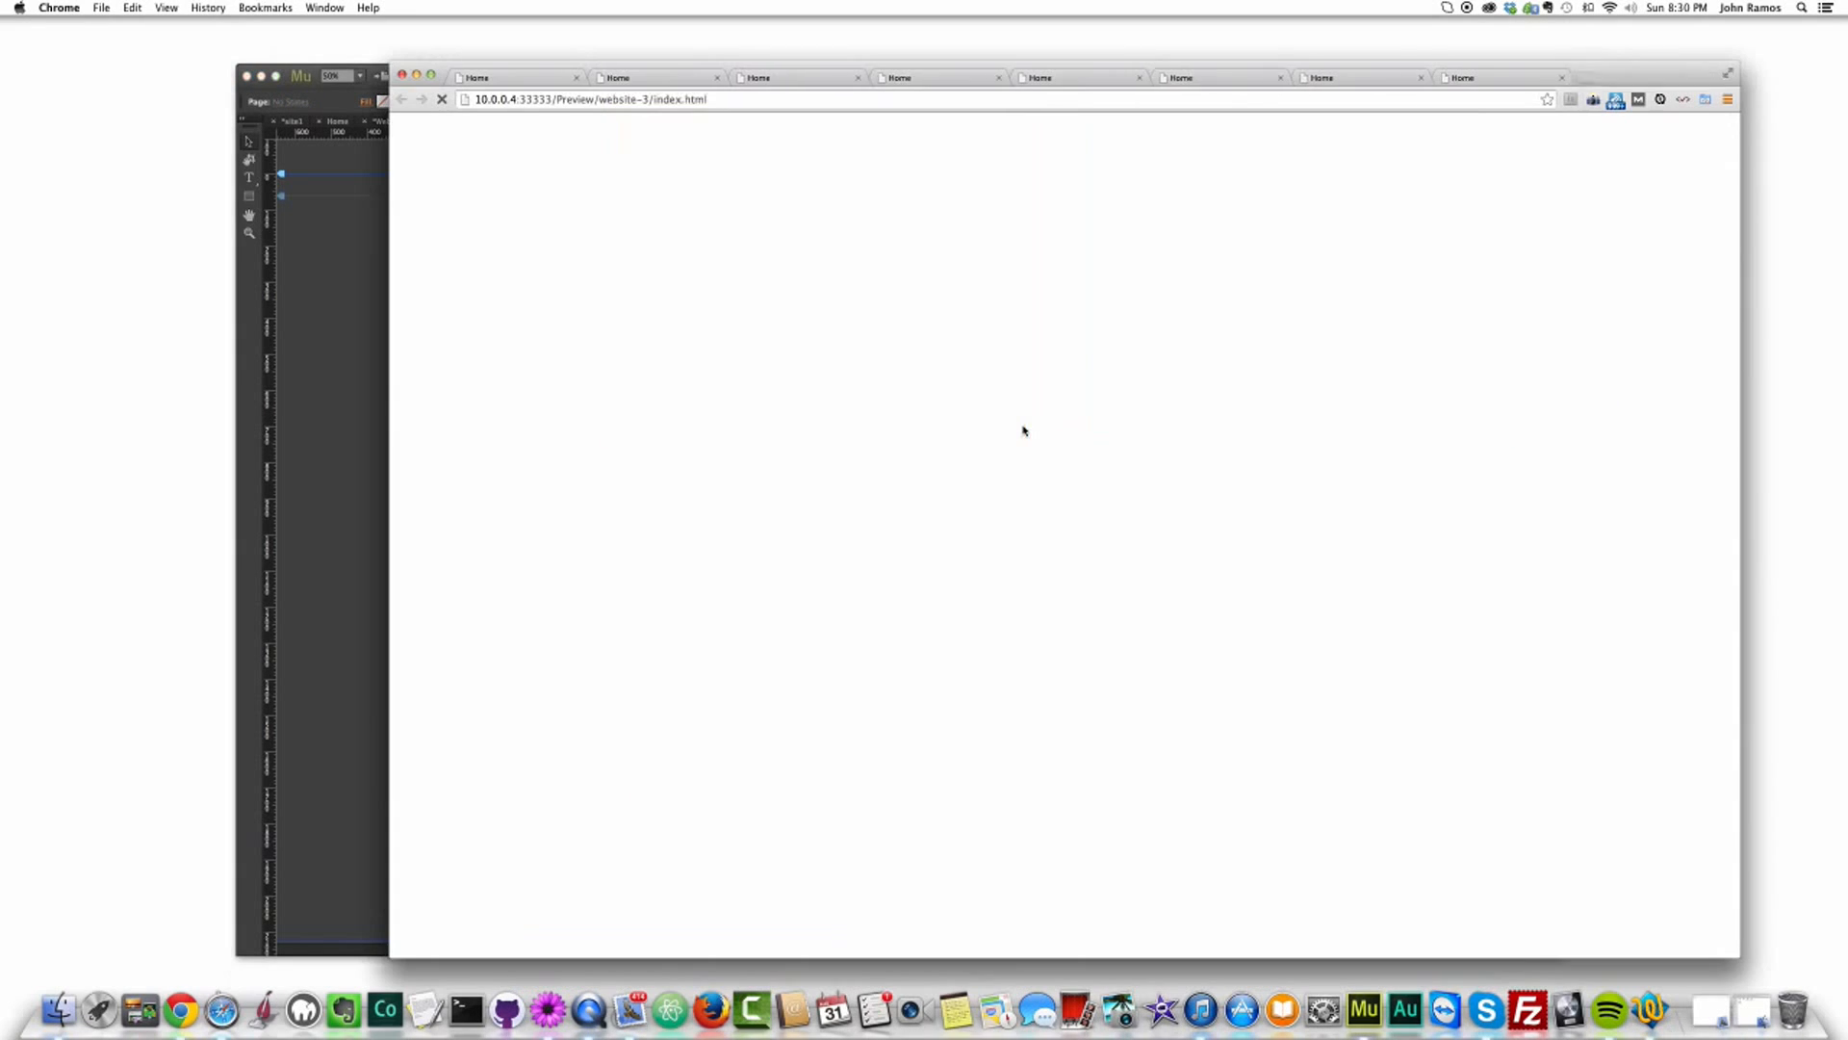
{"action": "scroll", "coordinate": [1141, 434], "scroll_direction": "down", "scroll_amount": 3}
{"action": "scroll", "coordinate": [571, 399], "scroll_direction": "up", "scroll_amount": 3}
{"action": "left_click", "coordinate": [373, 373]}
{"action": "left_click", "coordinate": [767, 392]}
{"action": "left_click", "coordinate": [319, 327]}
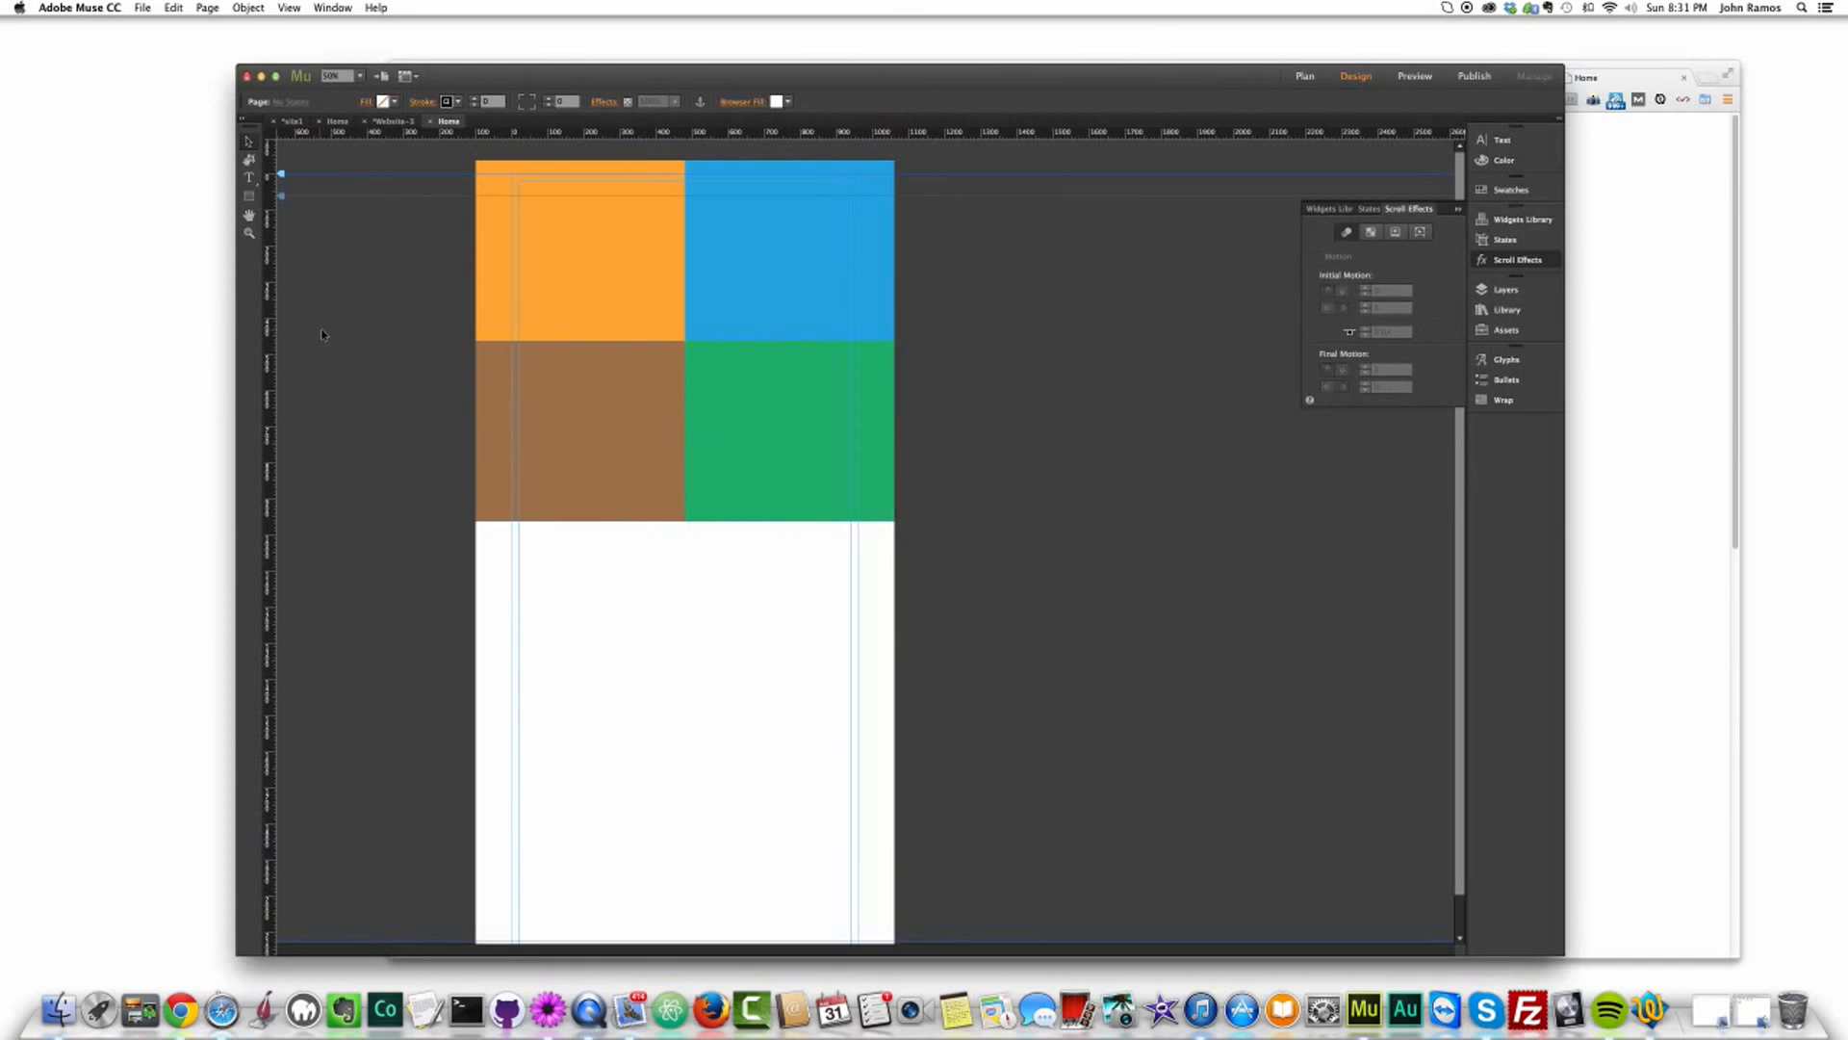
Step: Preview the page in Chrome again, check the green rectangle's position against the other three, and return to Muse
{"action": "key", "text": "super+shift+e"}
{"action": "scroll", "coordinate": [1038, 308], "scroll_direction": "down", "scroll_amount": 1}
{"action": "scroll", "coordinate": [1039, 202], "scroll_direction": "up", "scroll_amount": 1}
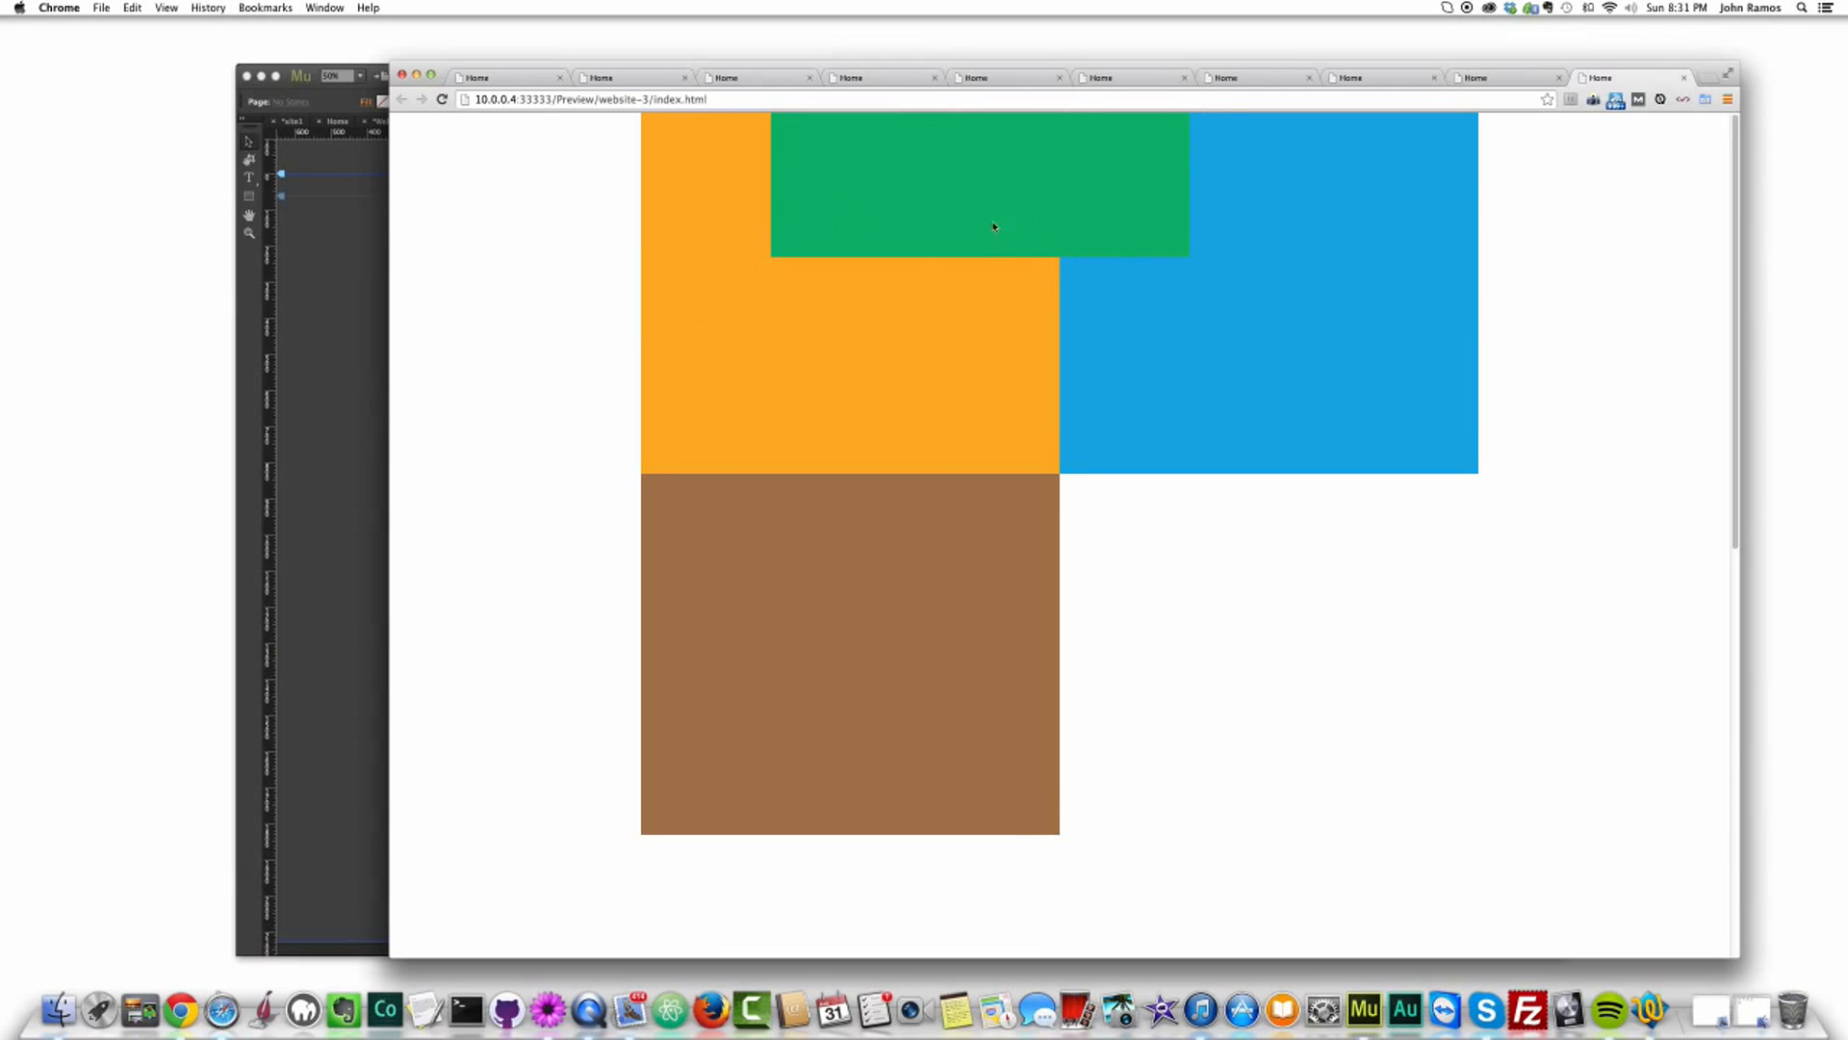
{"action": "left_click", "coordinate": [330, 462]}
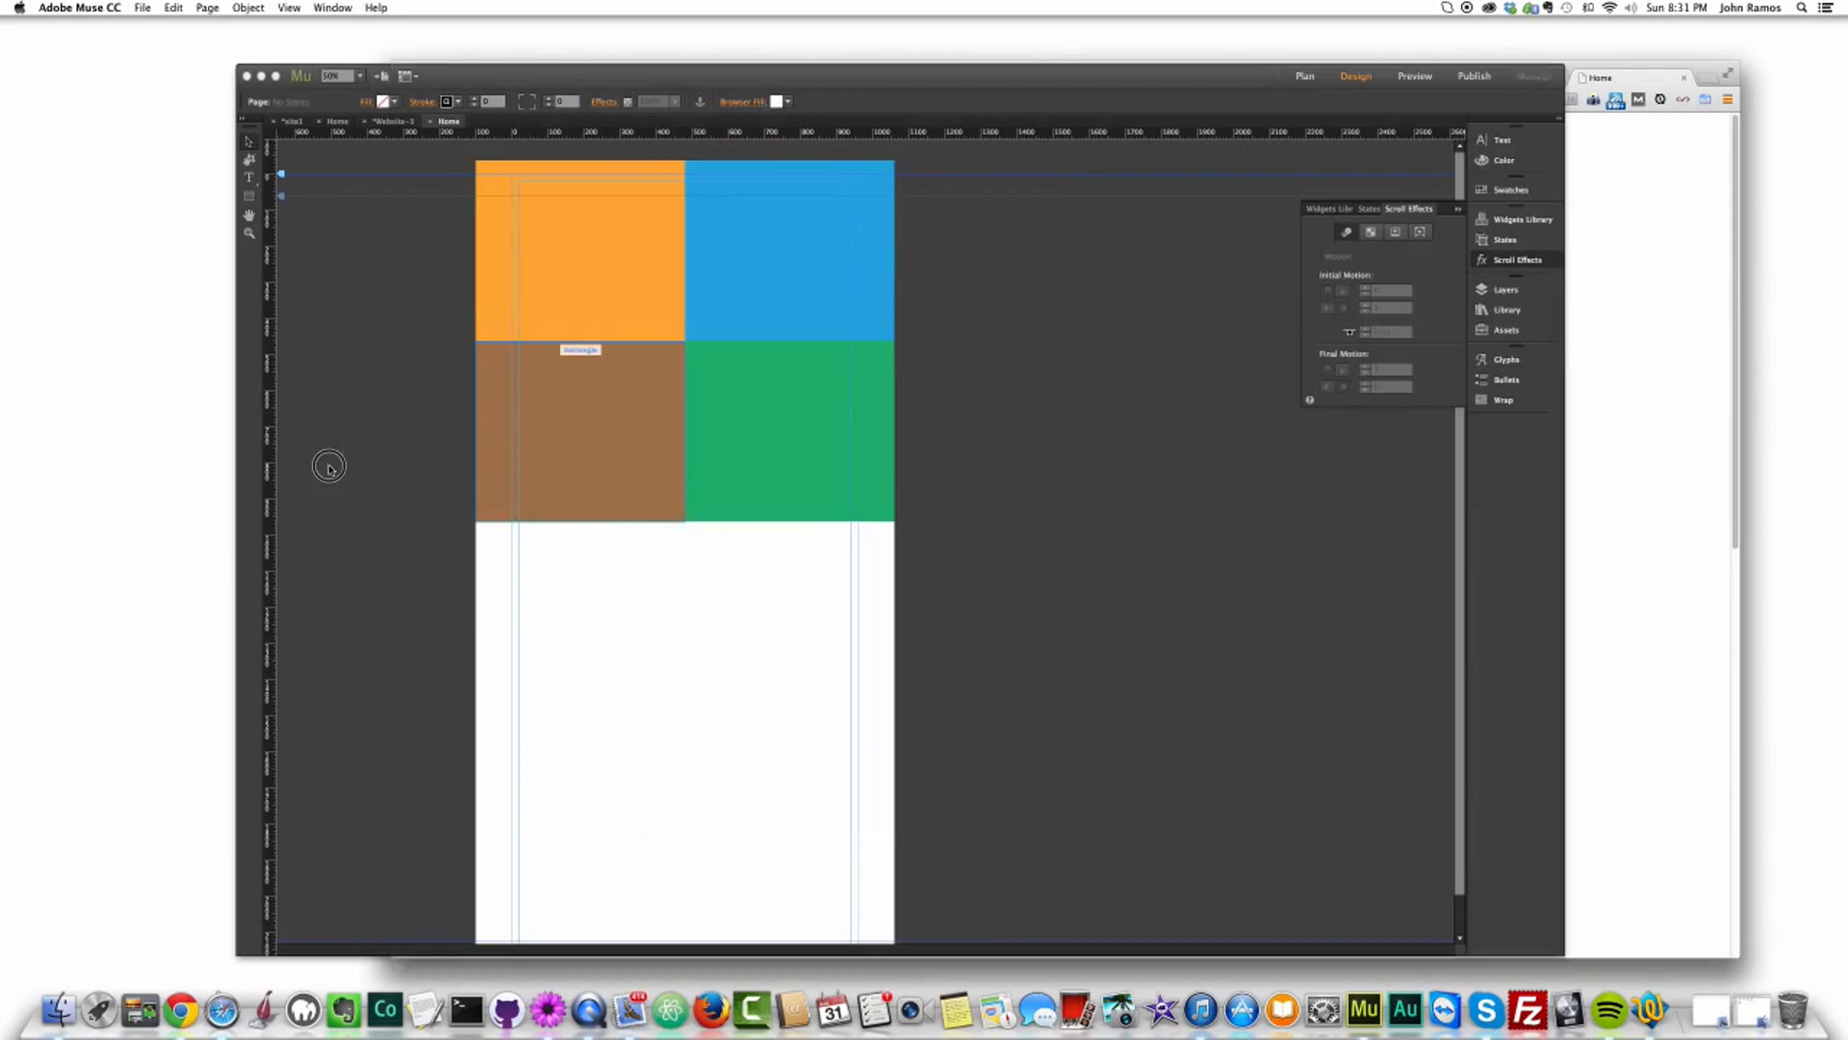
Step: Move the green rectangle's key position up to the page's upper edge at -36 px
{"action": "left_click", "coordinate": [842, 358]}
{"action": "left_click_drag", "start_coordinate": [789, 307], "coordinate": [791, 162]}
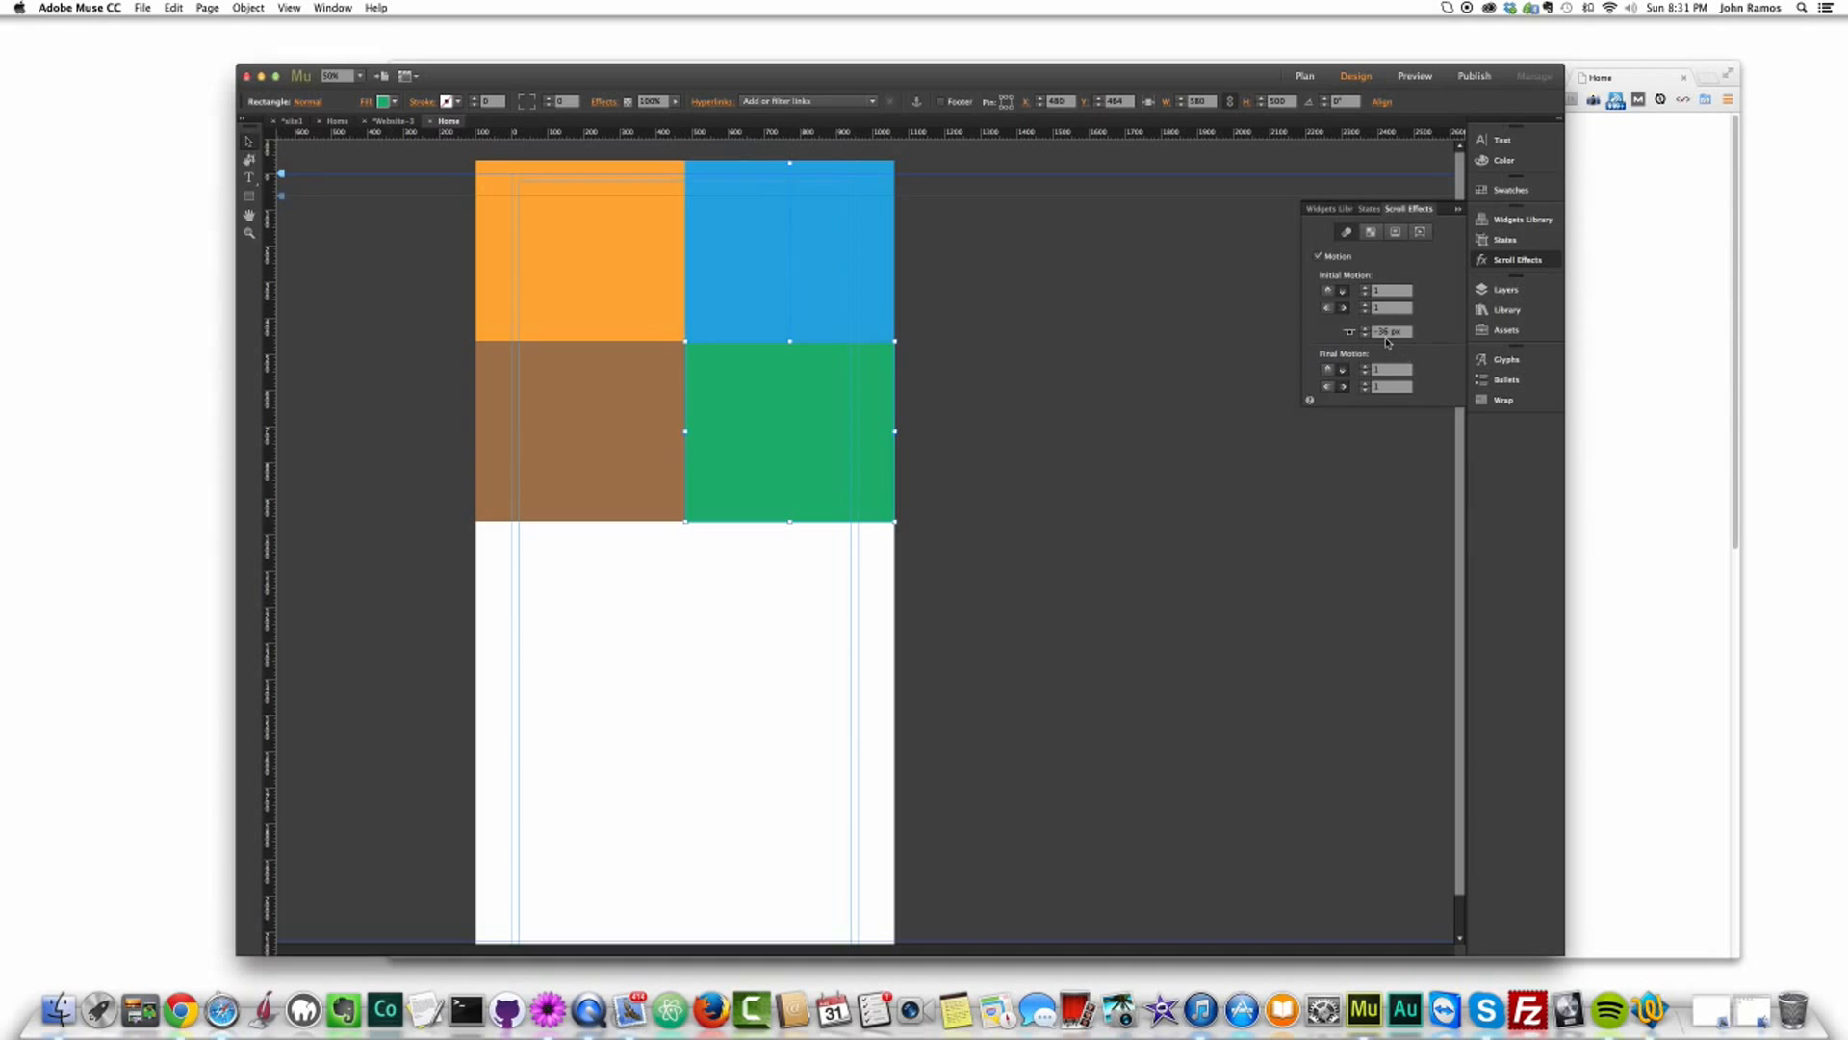
{"action": "left_click", "coordinate": [974, 378]}
Step: Preview the page in Chrome, scroll to check how all four rectangles separate, and return to Muse
{"action": "key", "text": "super+shift+e"}
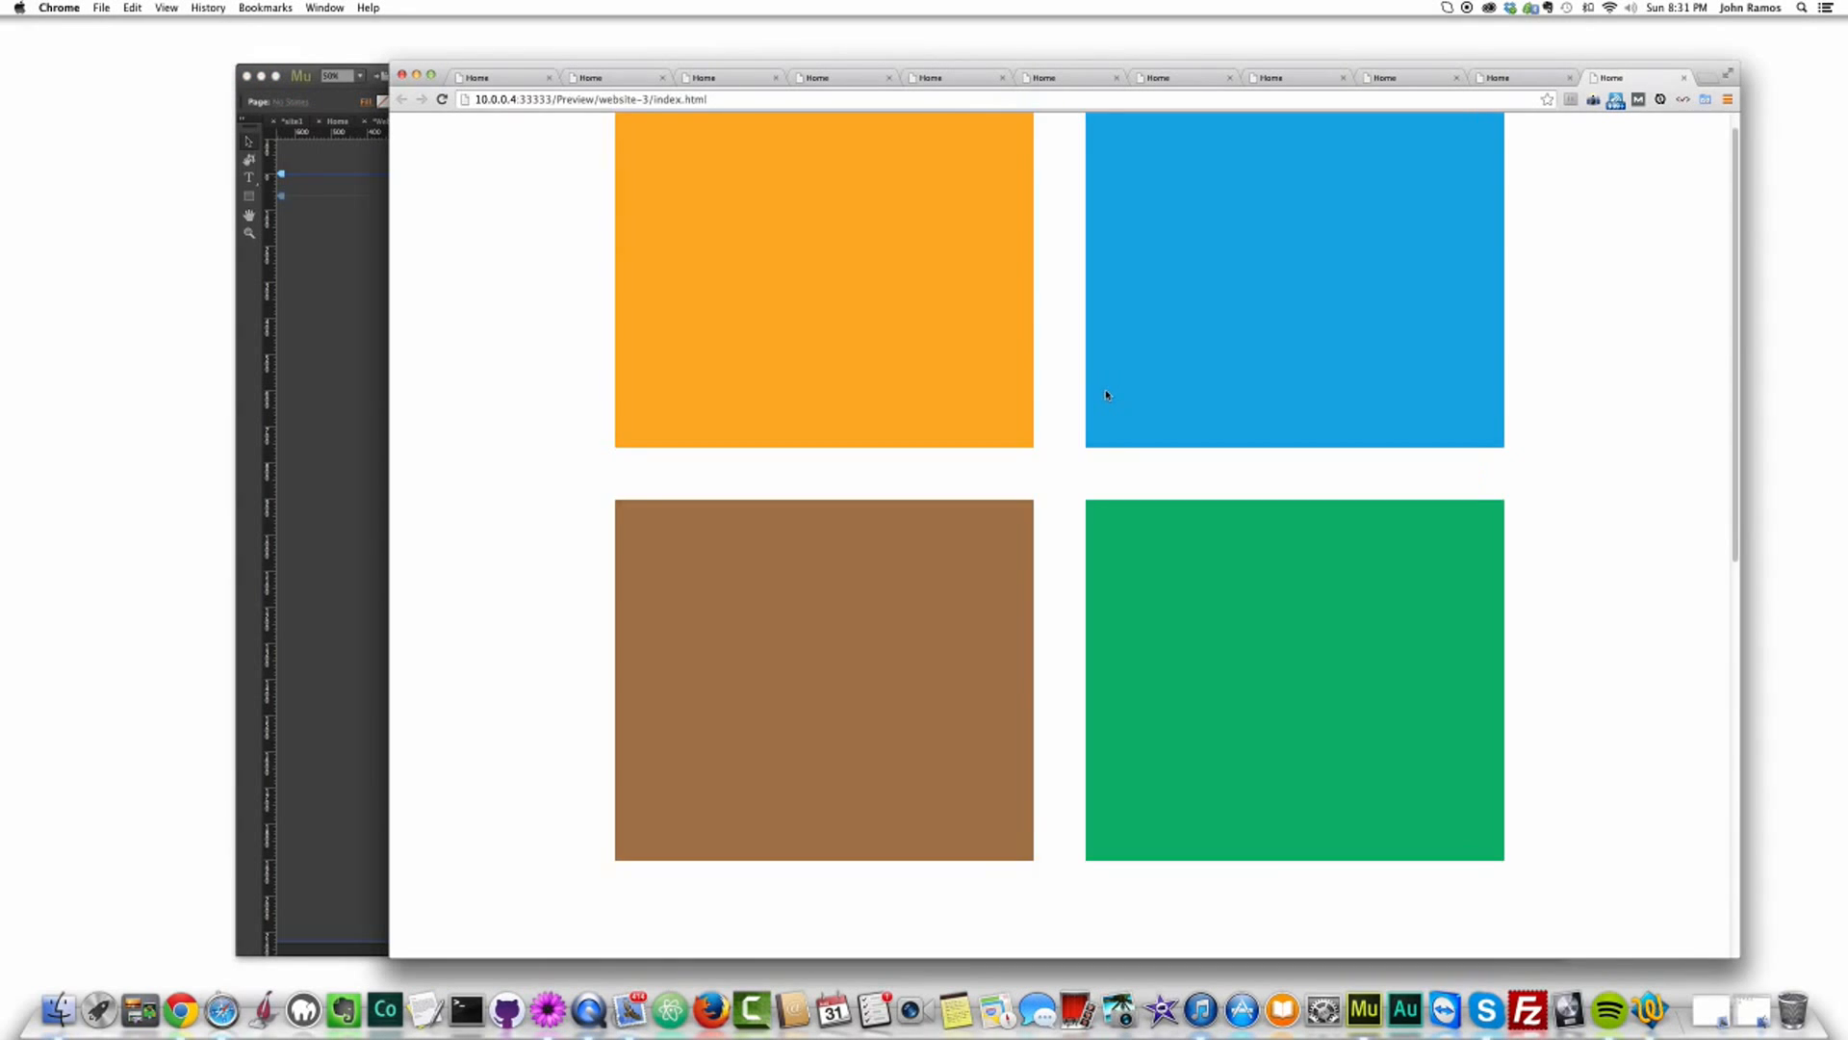
{"action": "left_click_drag", "start_coordinate": [1731, 178], "coordinate": [1684, 160]}
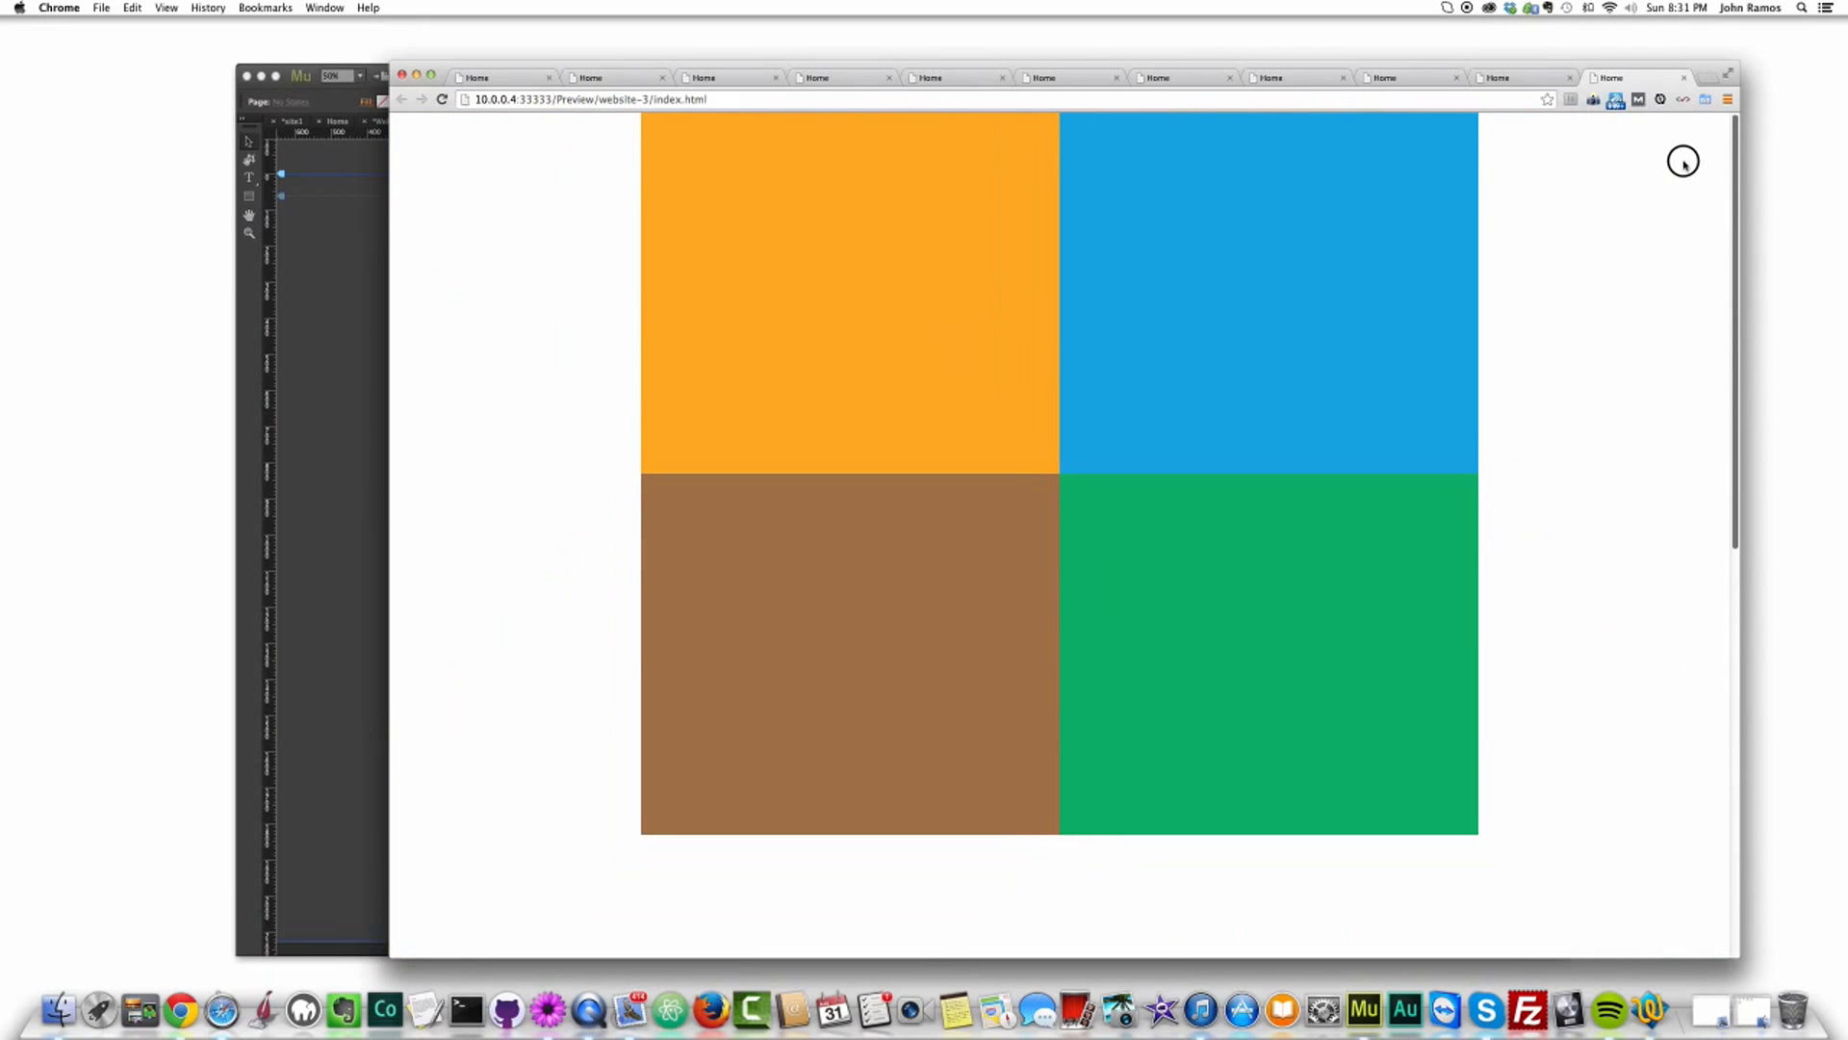
{"action": "left_click", "coordinate": [314, 318]}
Step: Duplicate the four rectangles together and place the copies directly below the originals
{"action": "left_click", "coordinate": [602, 414]}
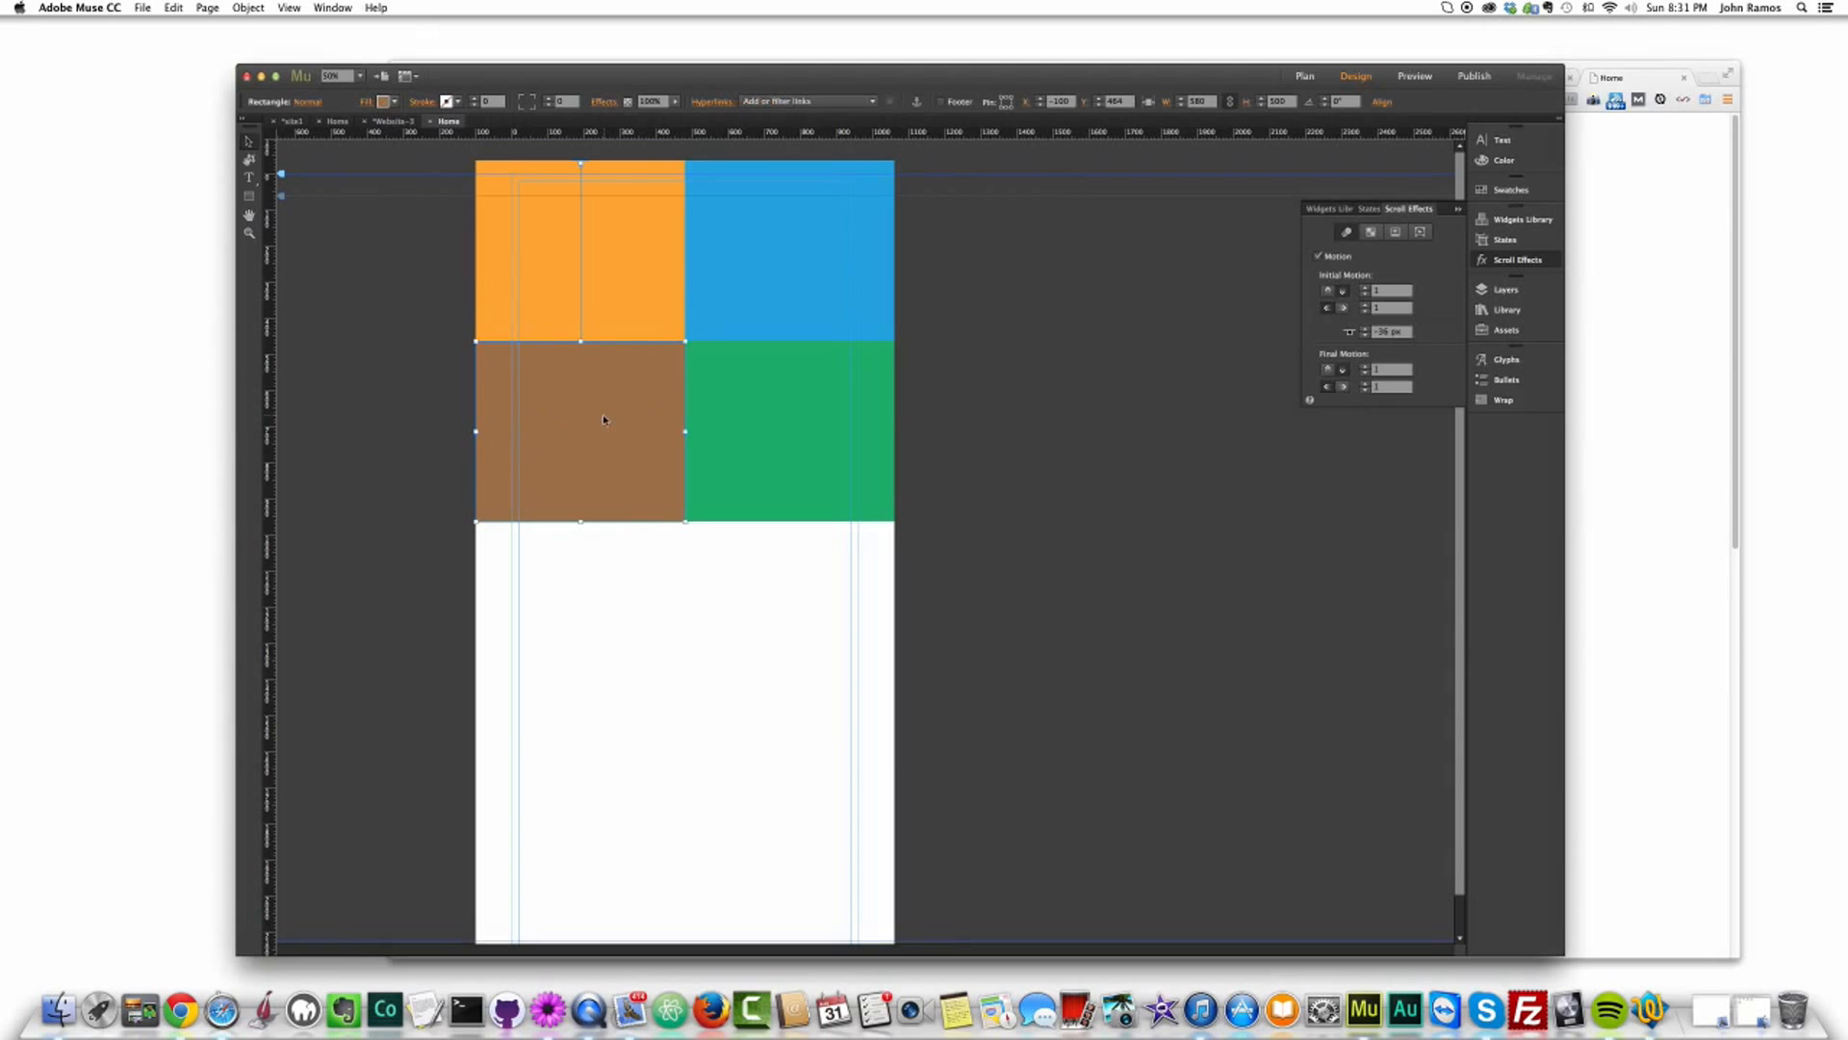
{"action": "left_click", "coordinate": [790, 428], "text": "shift"}
{"action": "left_click", "coordinate": [760, 253], "text": "shift"}
{"action": "left_click", "coordinate": [590, 253], "text": "shift"}
{"action": "left_click_drag", "start_coordinate": [590, 254], "coordinate": [557, 633]}
Step: Preview the eight rectangles in Chrome, scroll down and up to check both sets' motion, and return to Muse
{"action": "key", "text": "super+alt+e"}
{"action": "scroll", "coordinate": [1112, 441], "scroll_direction": "down", "scroll_amount": 8}
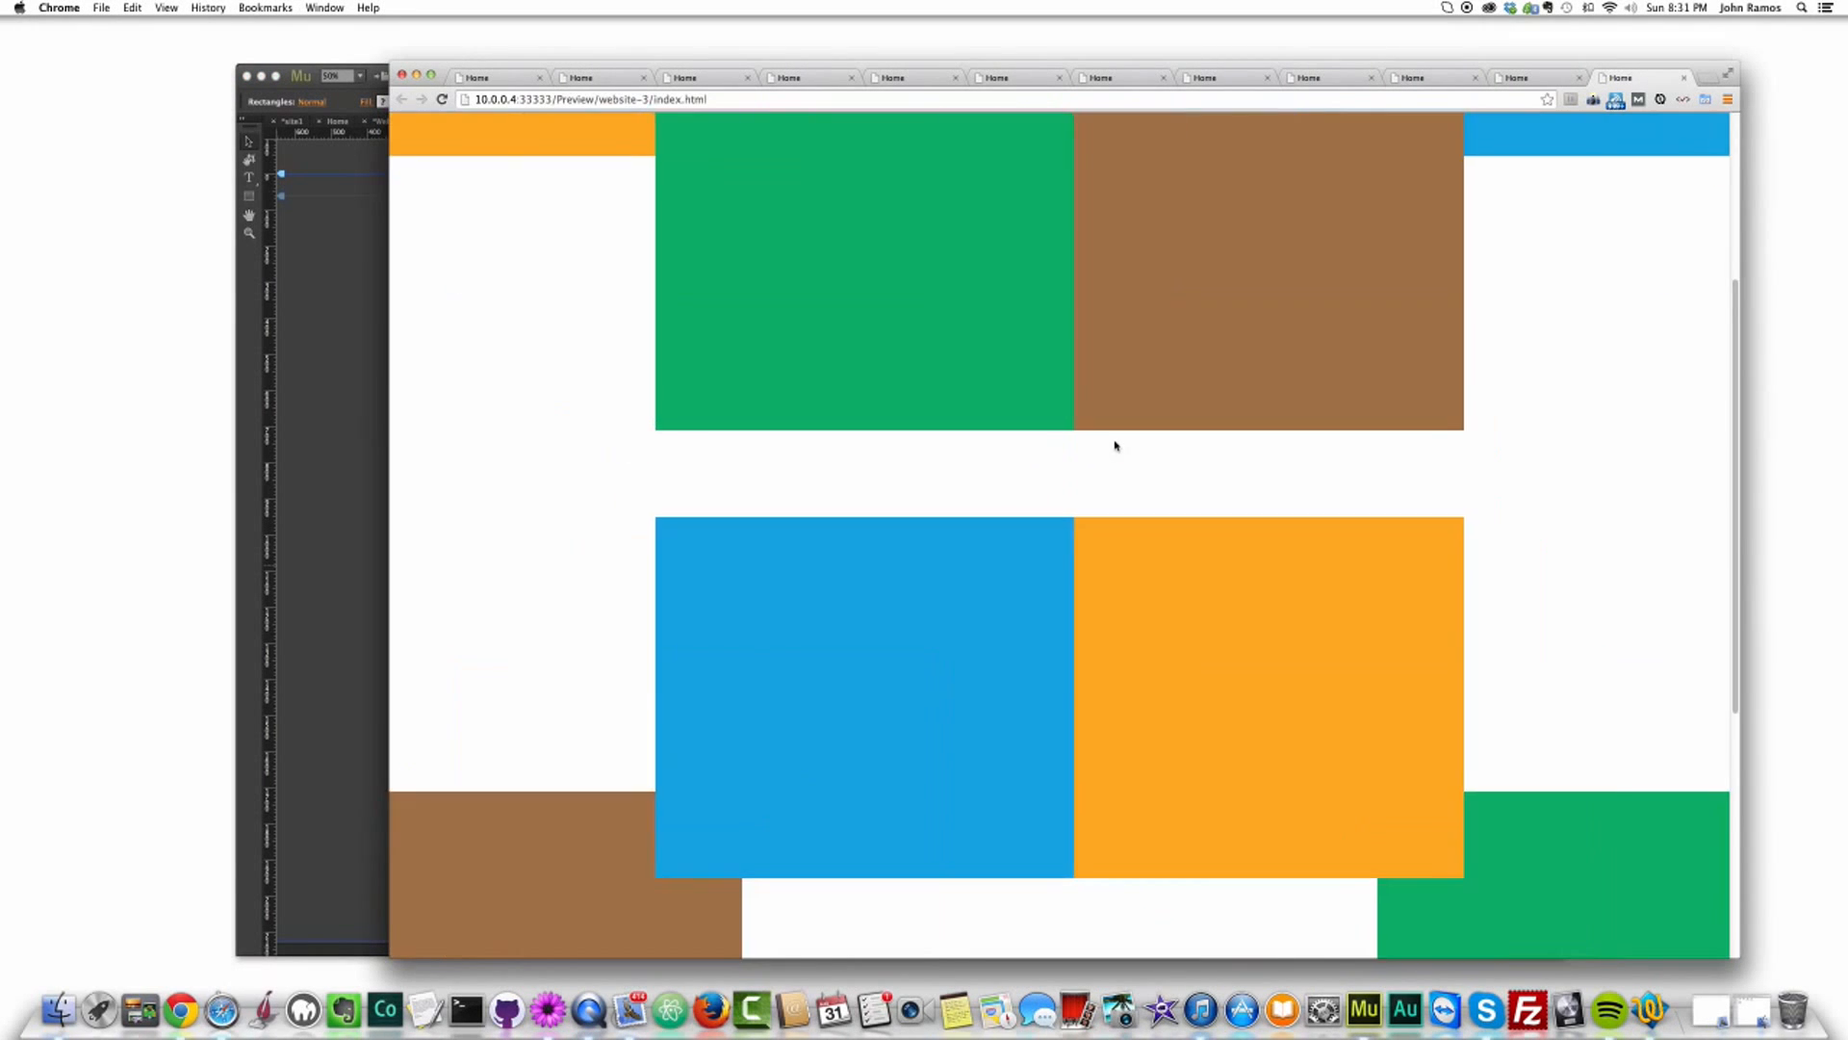
{"action": "scroll", "coordinate": [574, 429], "scroll_direction": "up", "scroll_amount": 8}
{"action": "scroll", "coordinate": [637, 412], "scroll_direction": "down", "scroll_amount": 1}
{"action": "left_click", "coordinate": [353, 426]}
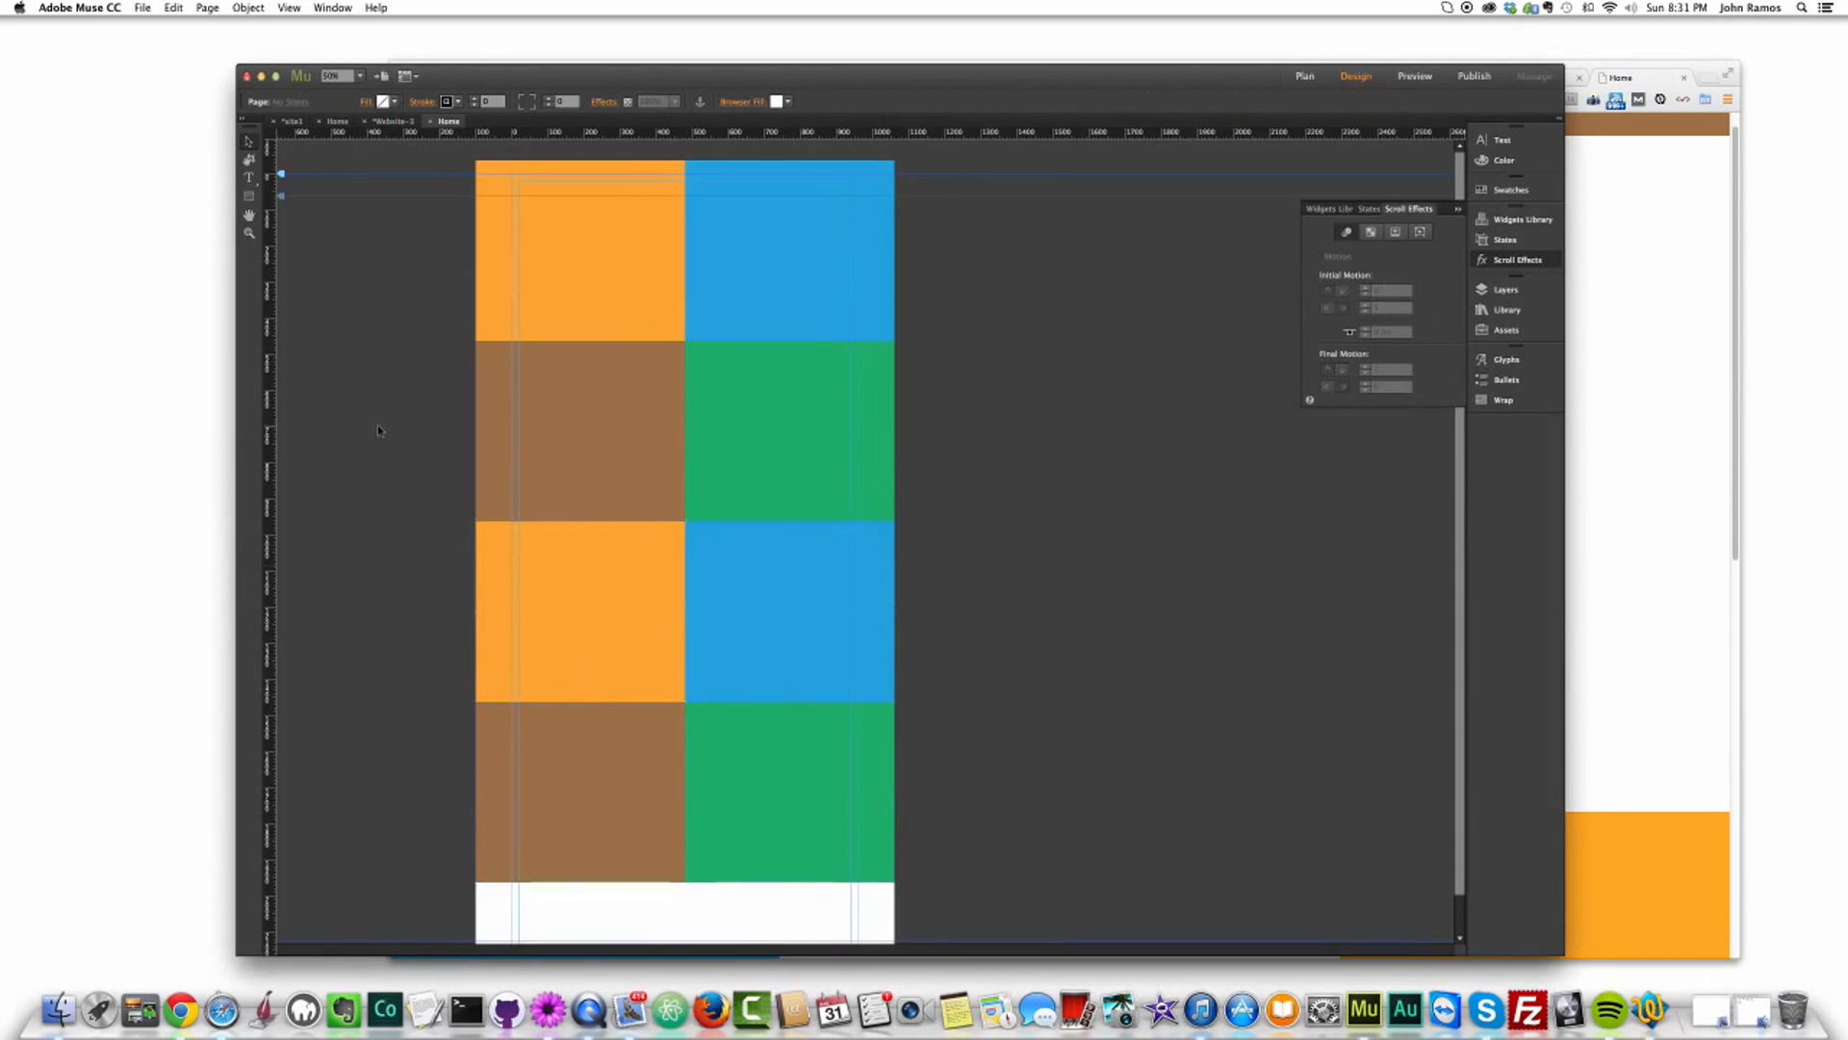
Step: Check the Motion settings of the duplicated orange, green and blue rectangles
{"action": "left_click", "coordinate": [633, 557]}
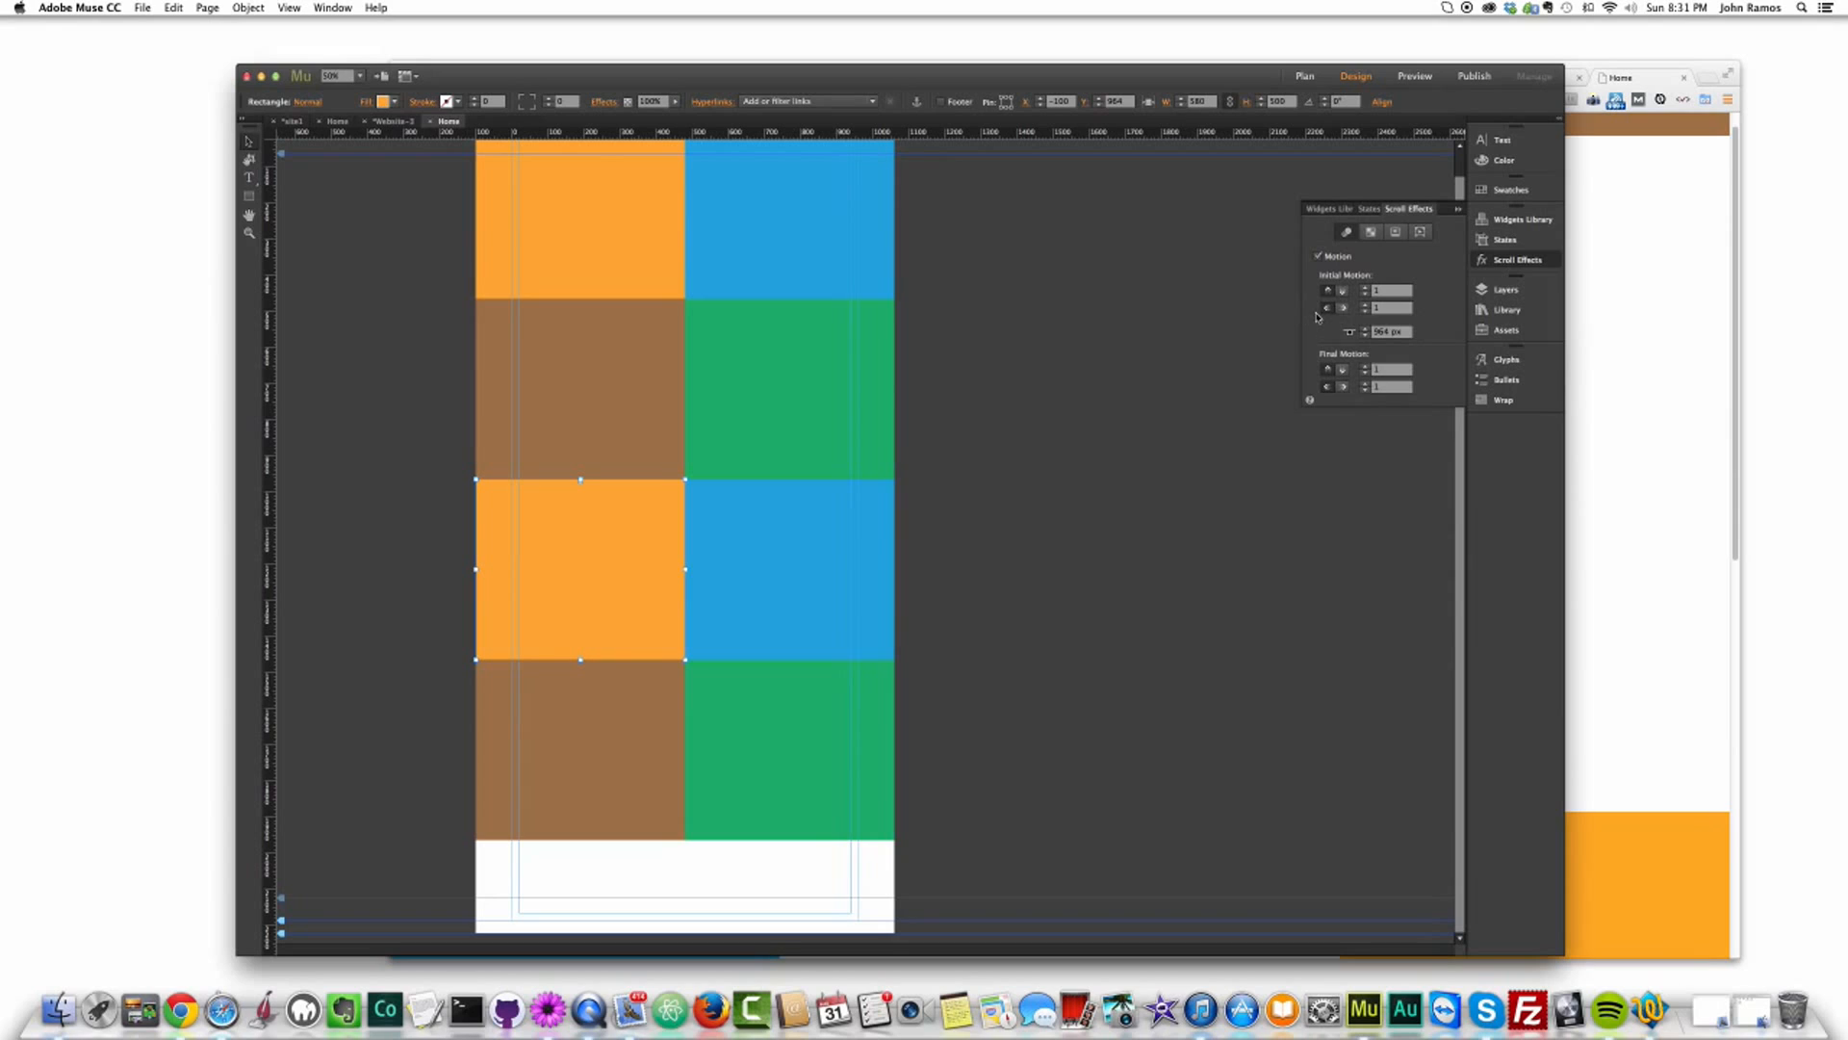
{"action": "left_click", "coordinate": [769, 709]}
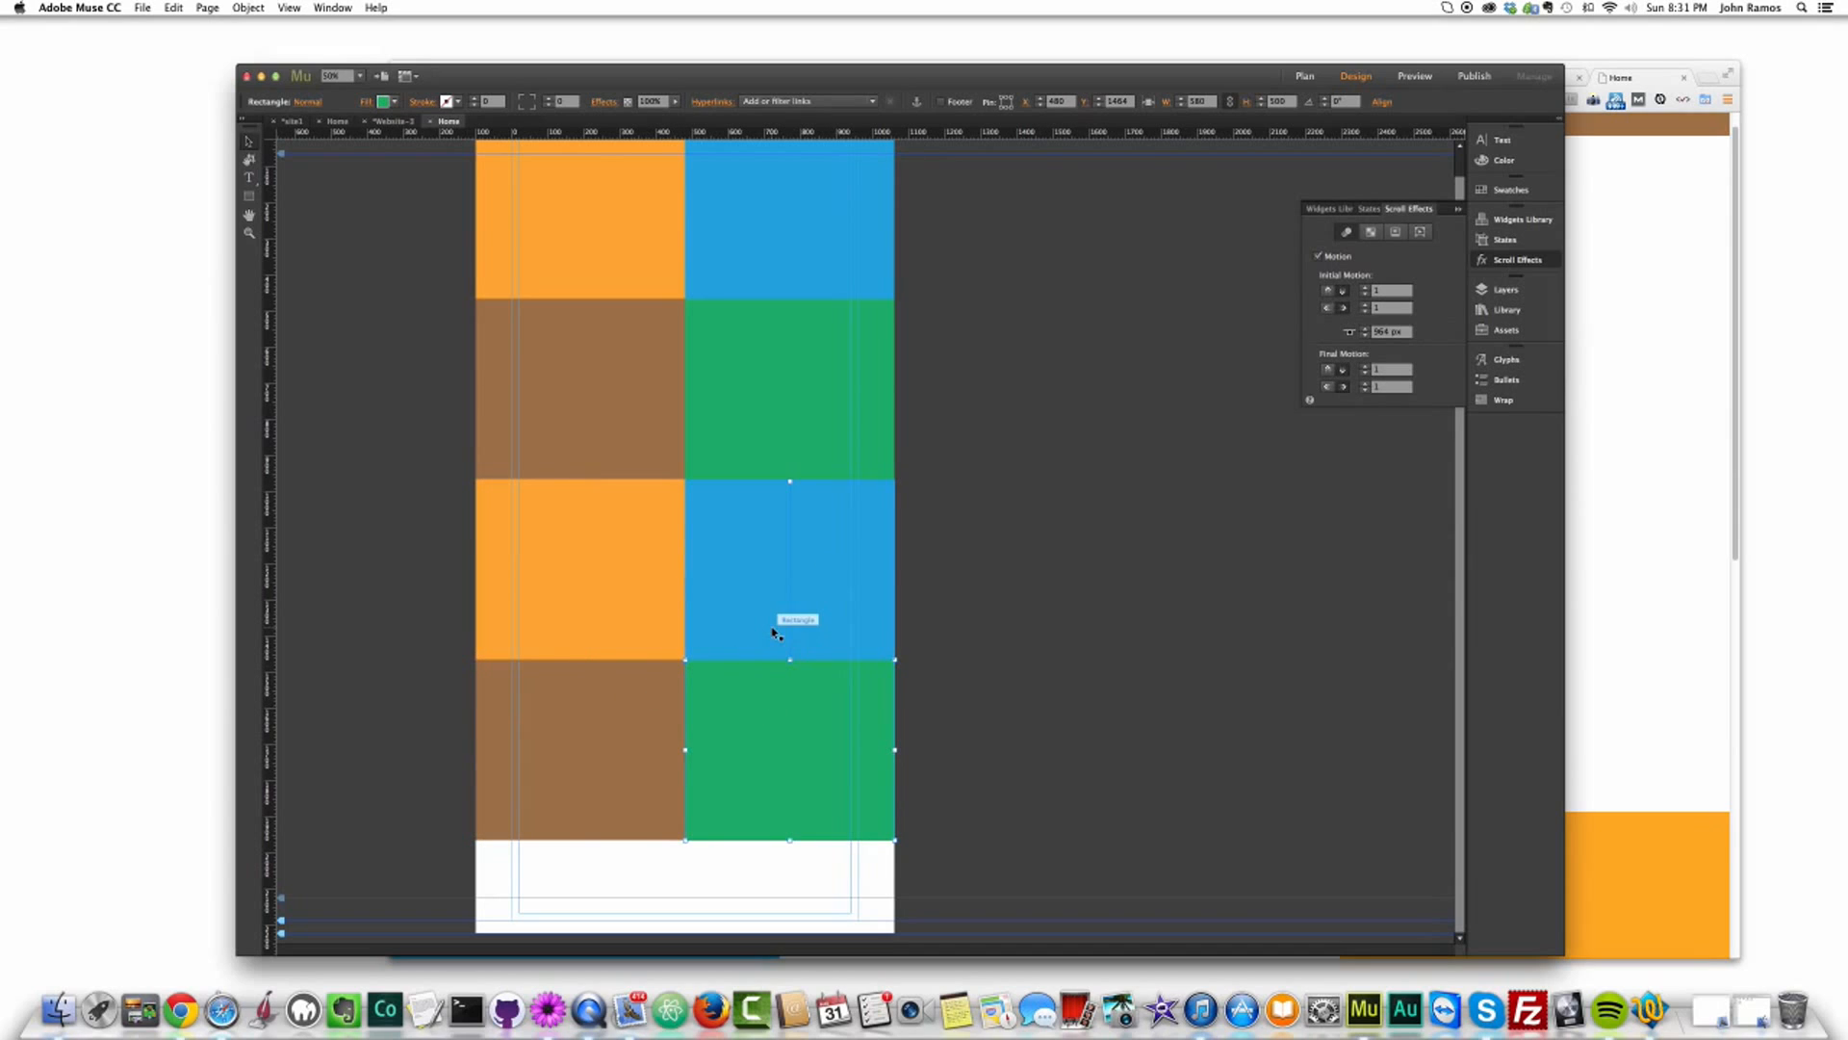
{"action": "left_click", "coordinate": [772, 589]}
{"action": "left_click", "coordinate": [977, 540]}
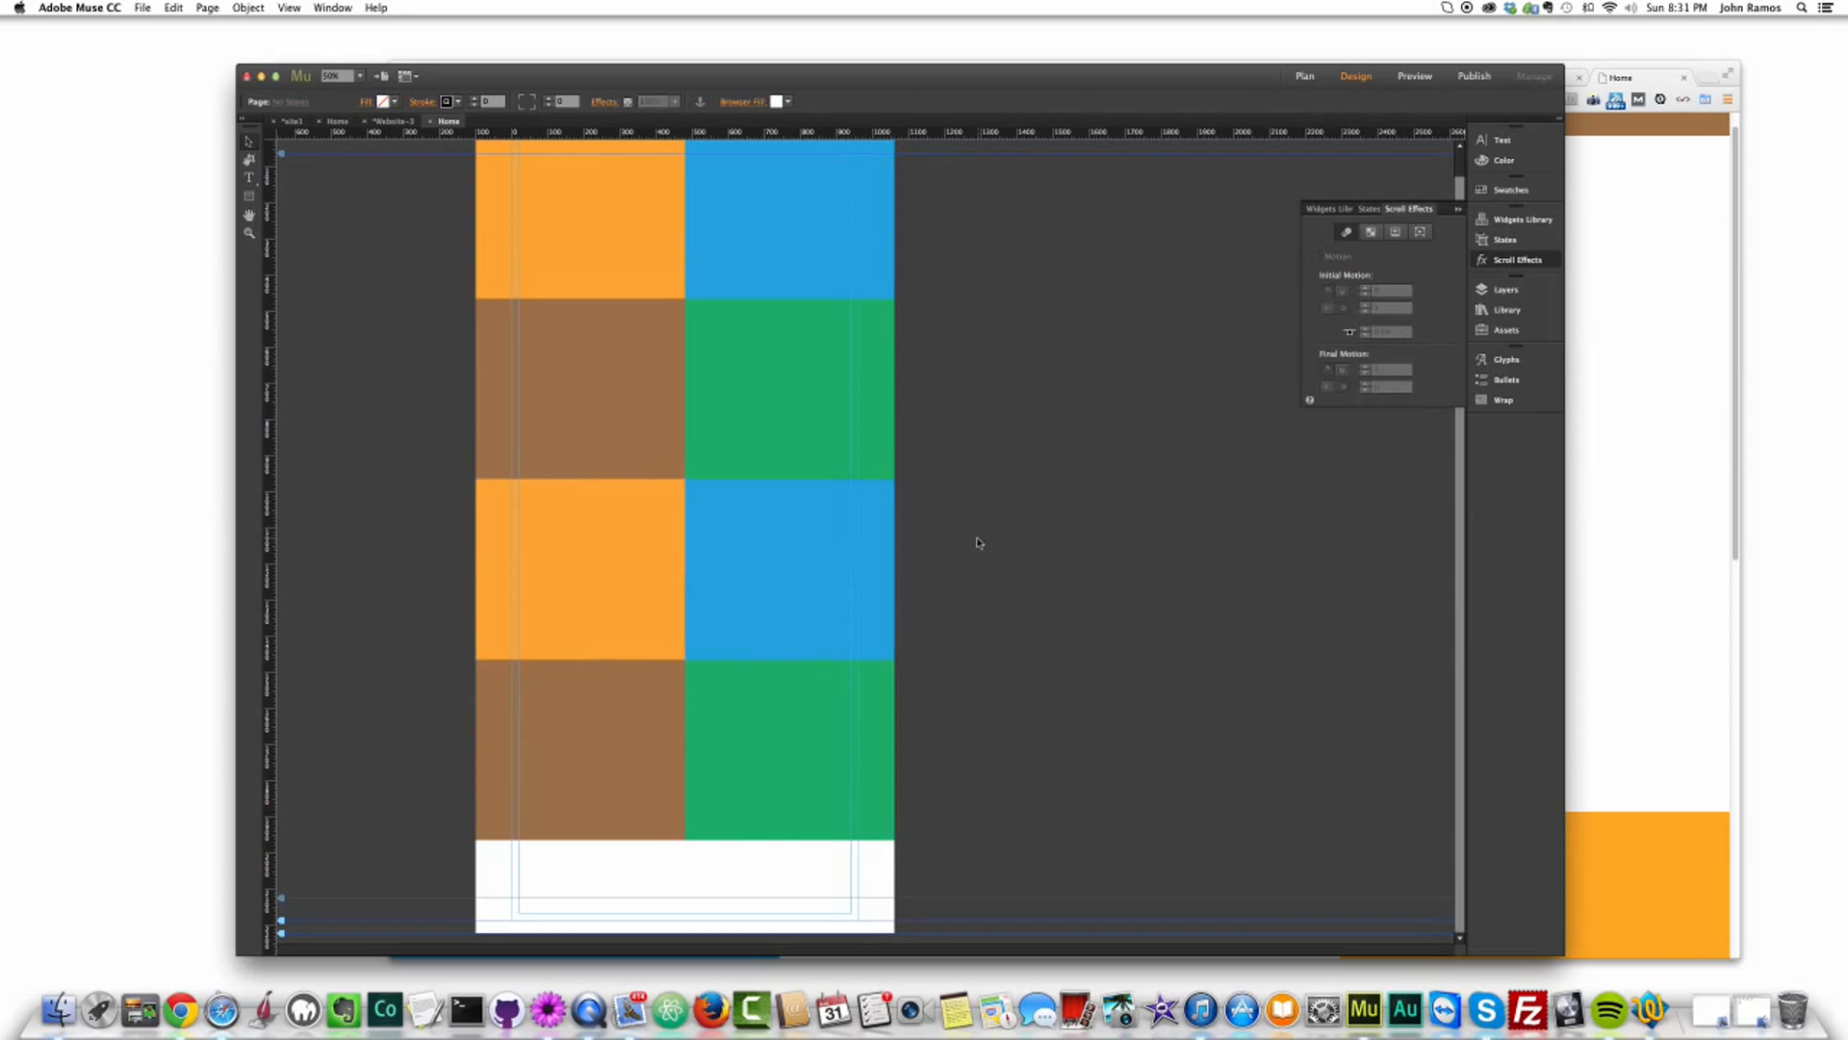
Step: Preview the page in Chrome again, scroll through to examine how the duplicated set moves, and return to Muse
{"action": "key", "text": "super+shift+e"}
{"action": "scroll", "coordinate": [1075, 550], "scroll_direction": "down", "scroll_amount": 10}
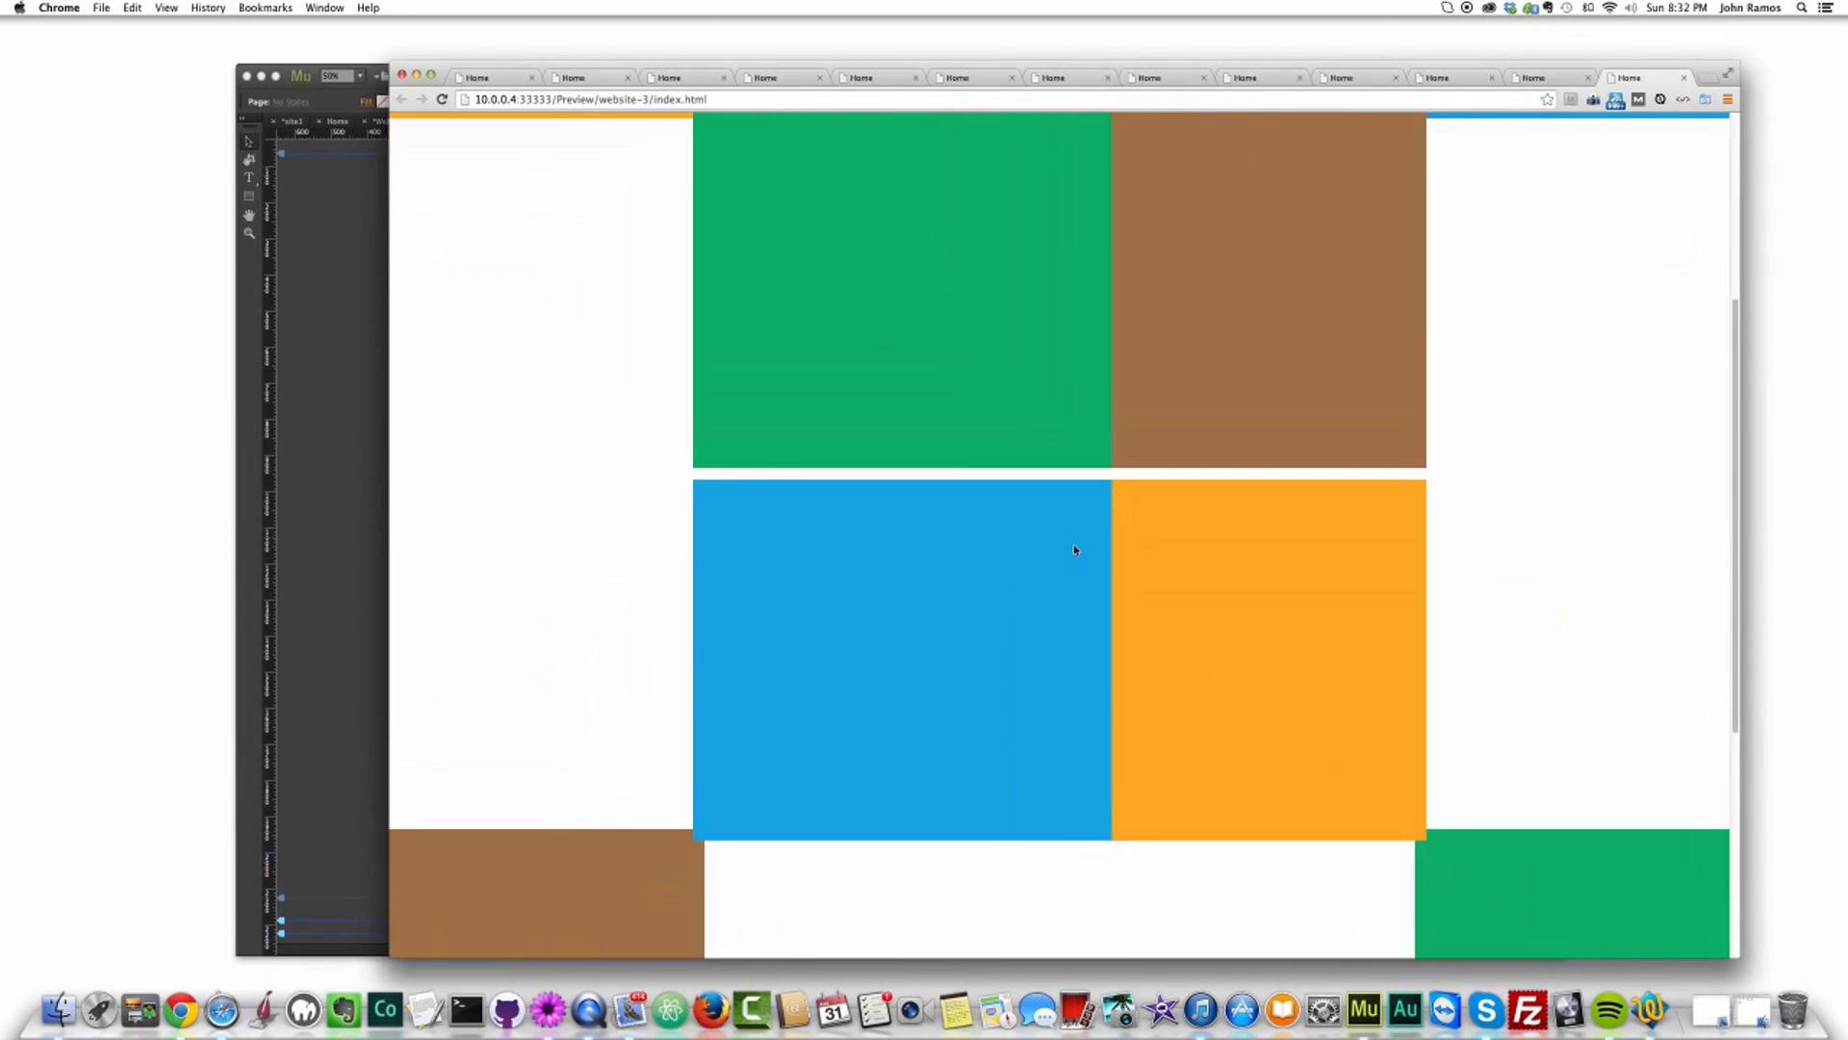
{"action": "scroll", "coordinate": [1075, 549], "scroll_direction": "down", "scroll_amount": 3}
{"action": "left_click", "coordinate": [371, 408]}
Step: Select the four duplicated rectangles and check their shared Motion settings
{"action": "left_click", "coordinate": [609, 545]}
{"action": "left_click", "coordinate": [781, 551], "text": "shift"}
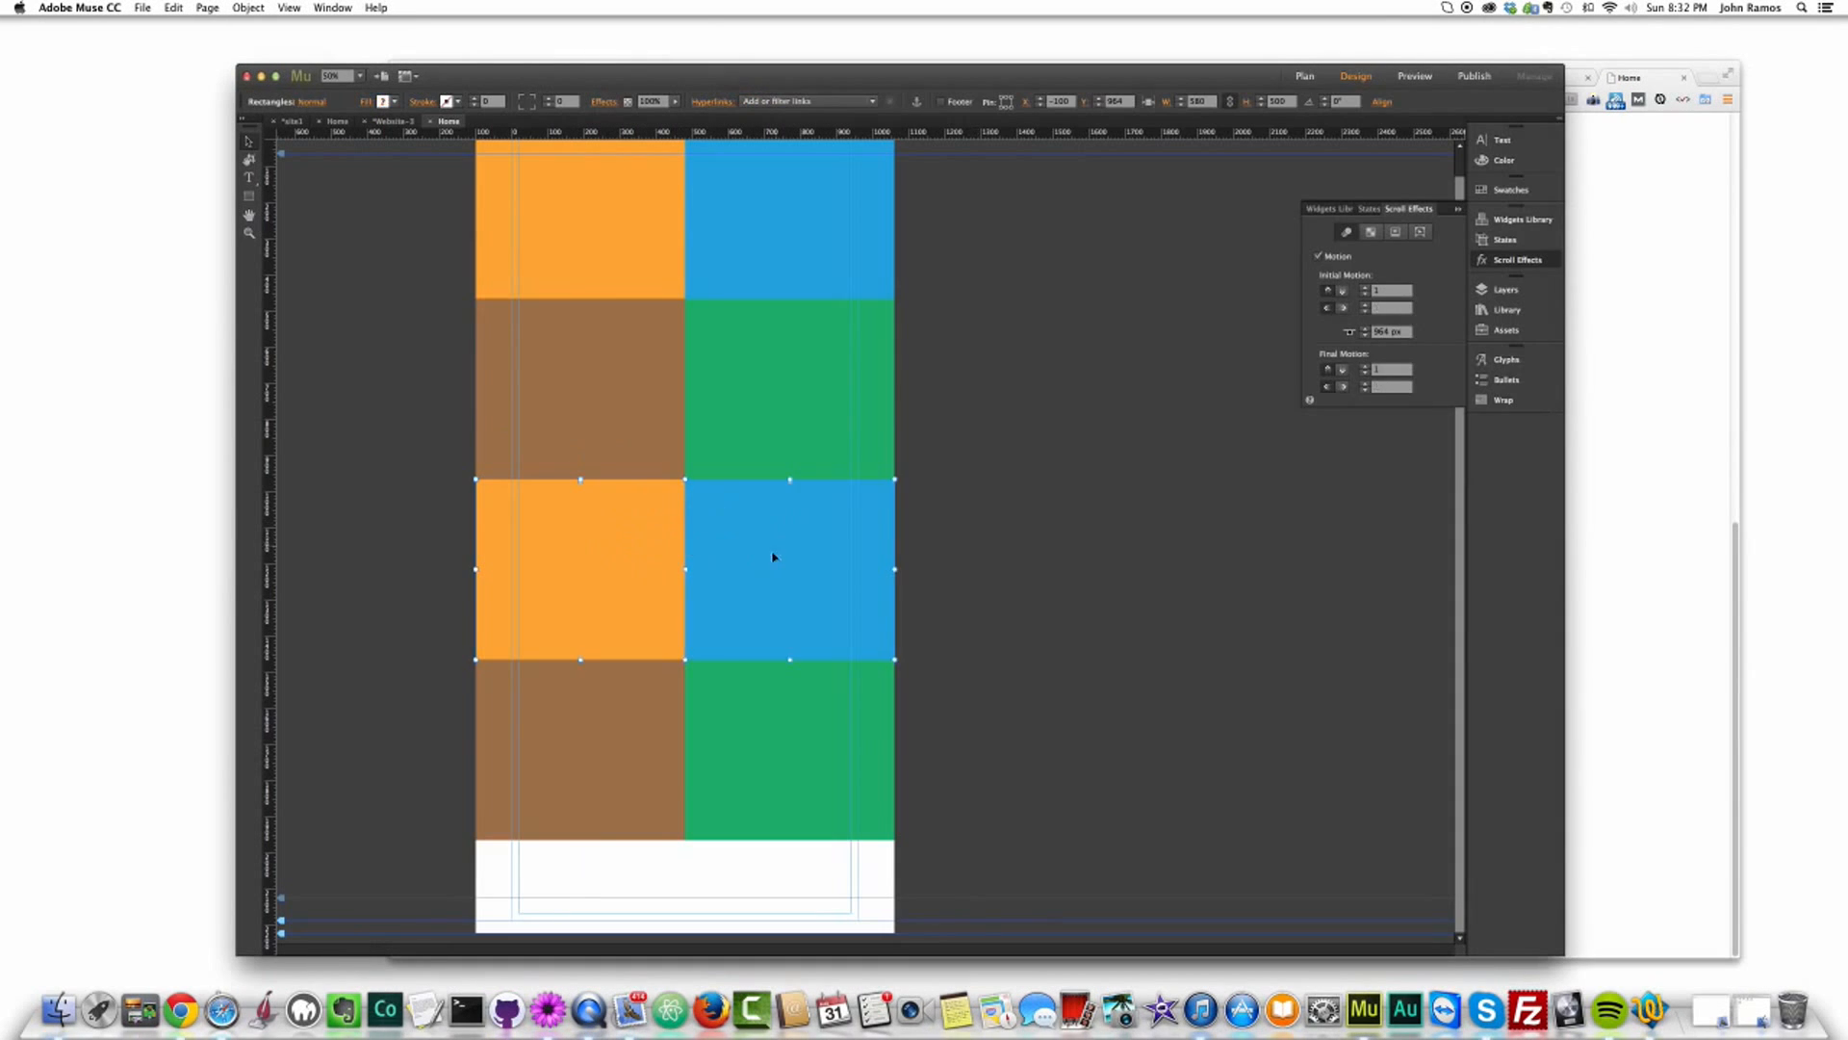
{"action": "left_click", "coordinate": [632, 706], "text": "shift"}
{"action": "left_click", "coordinate": [745, 710], "text": "shift"}
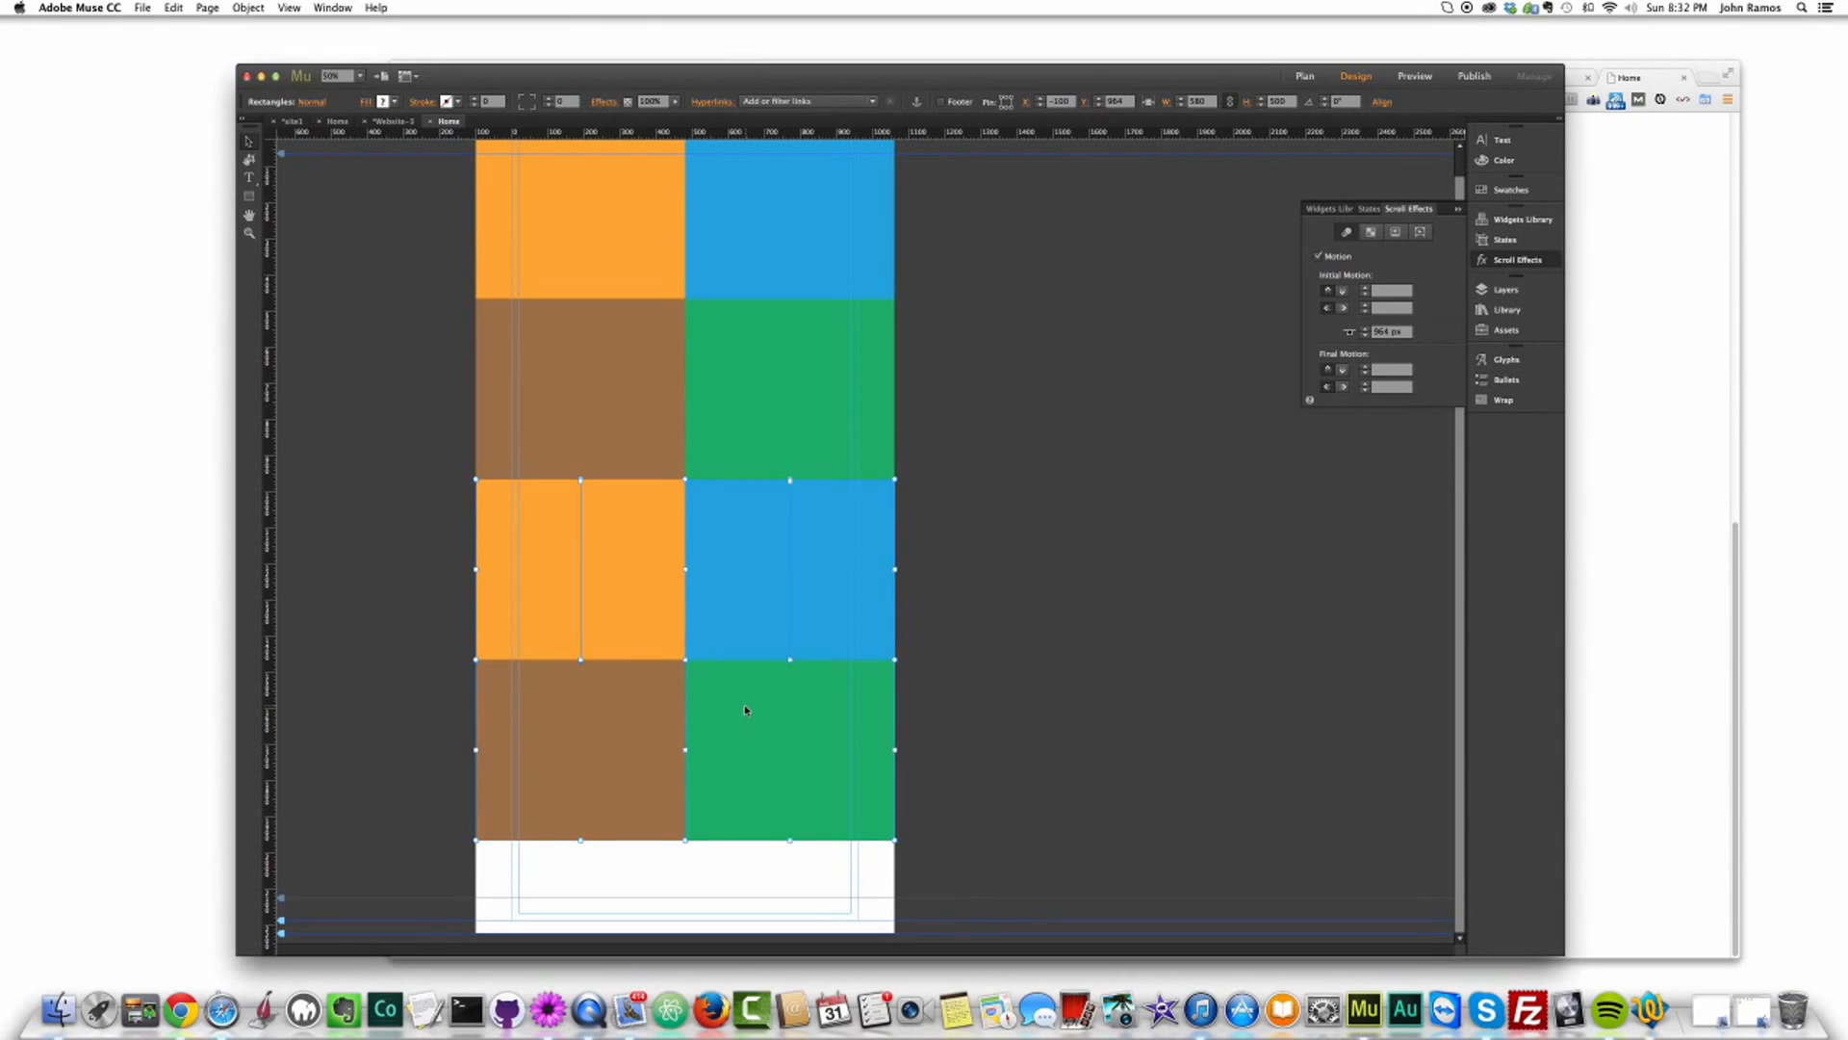
Step: Inspect the scroll motion settings of the icon squares on the Pop Art page, then return to the new site's page
{"action": "left_click", "coordinate": [394, 122]}
{"action": "left_click", "coordinate": [336, 121]}
{"action": "left_click", "coordinate": [546, 380]}
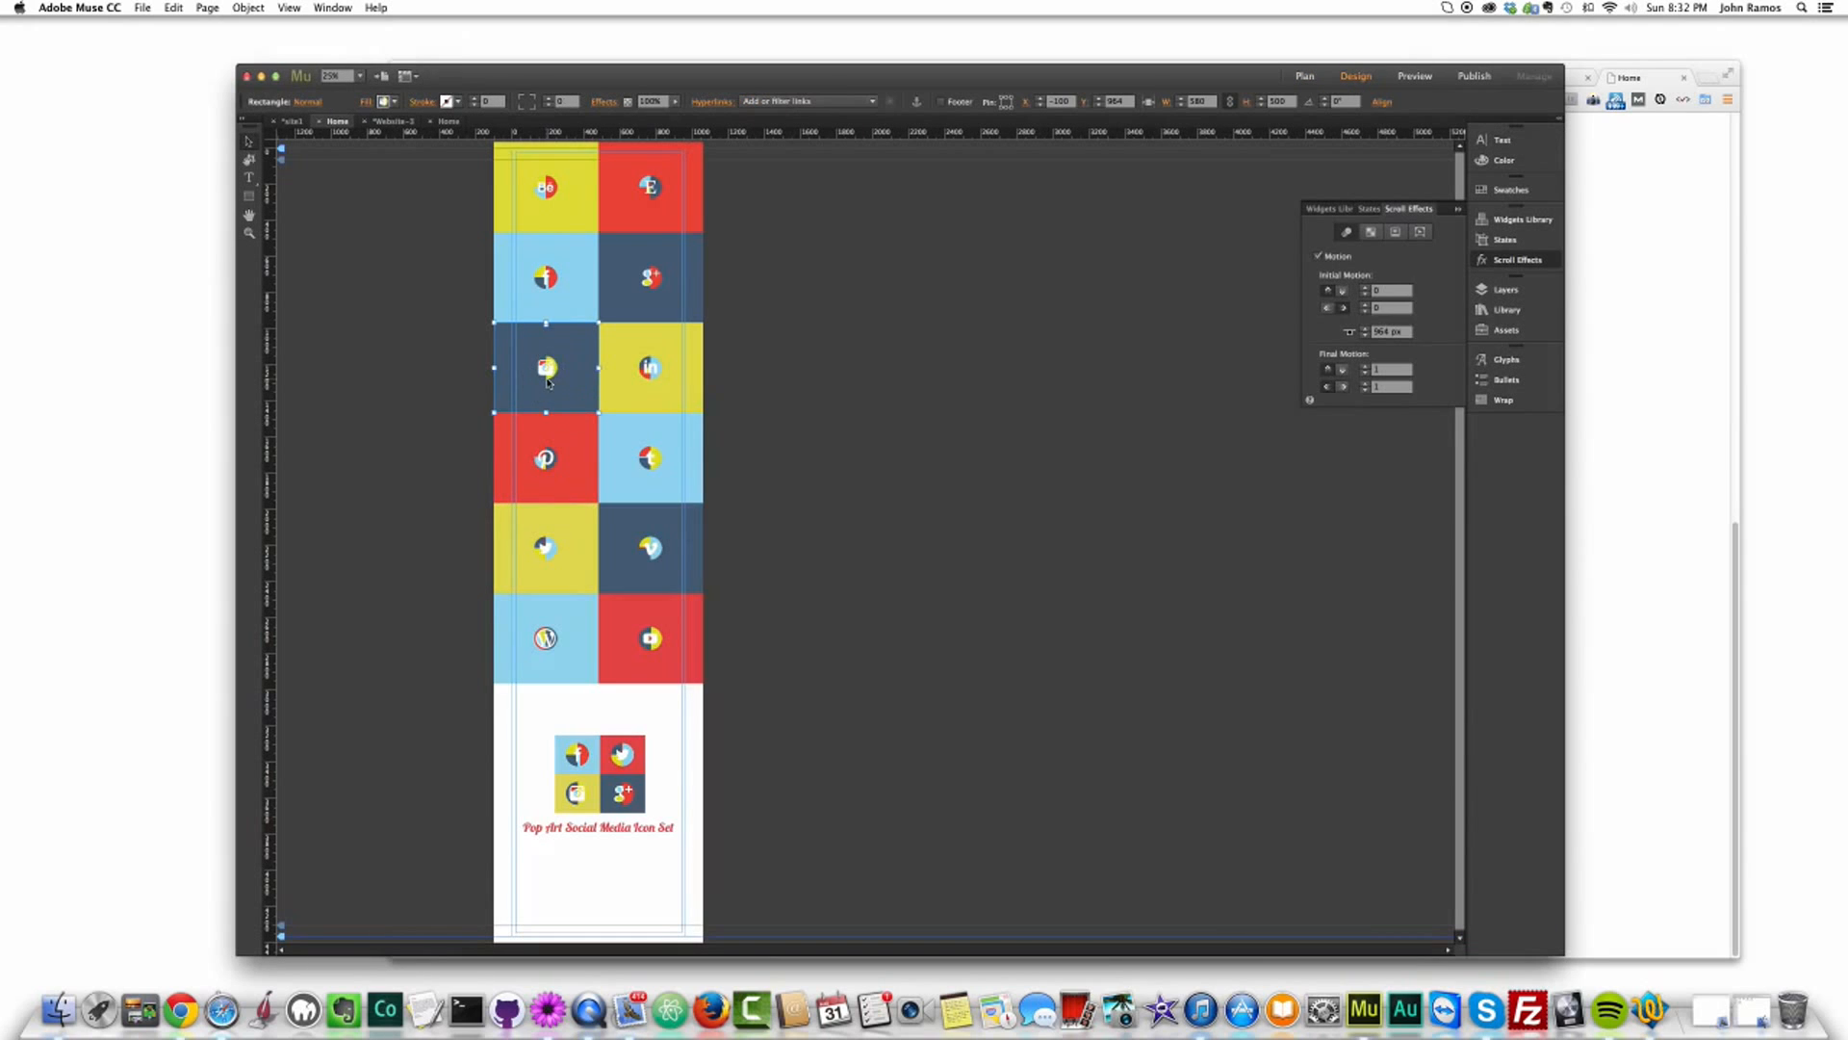
{"action": "left_click", "coordinate": [548, 465]}
{"action": "left_click", "coordinate": [655, 378]}
{"action": "left_click", "coordinate": [627, 430]}
{"action": "left_click", "coordinate": [568, 445]}
{"action": "left_click", "coordinate": [621, 443]}
{"action": "left_click", "coordinate": [535, 362]}
{"action": "left_click", "coordinate": [585, 218]}
{"action": "left_click", "coordinate": [621, 224]}
{"action": "left_click", "coordinate": [448, 123]}
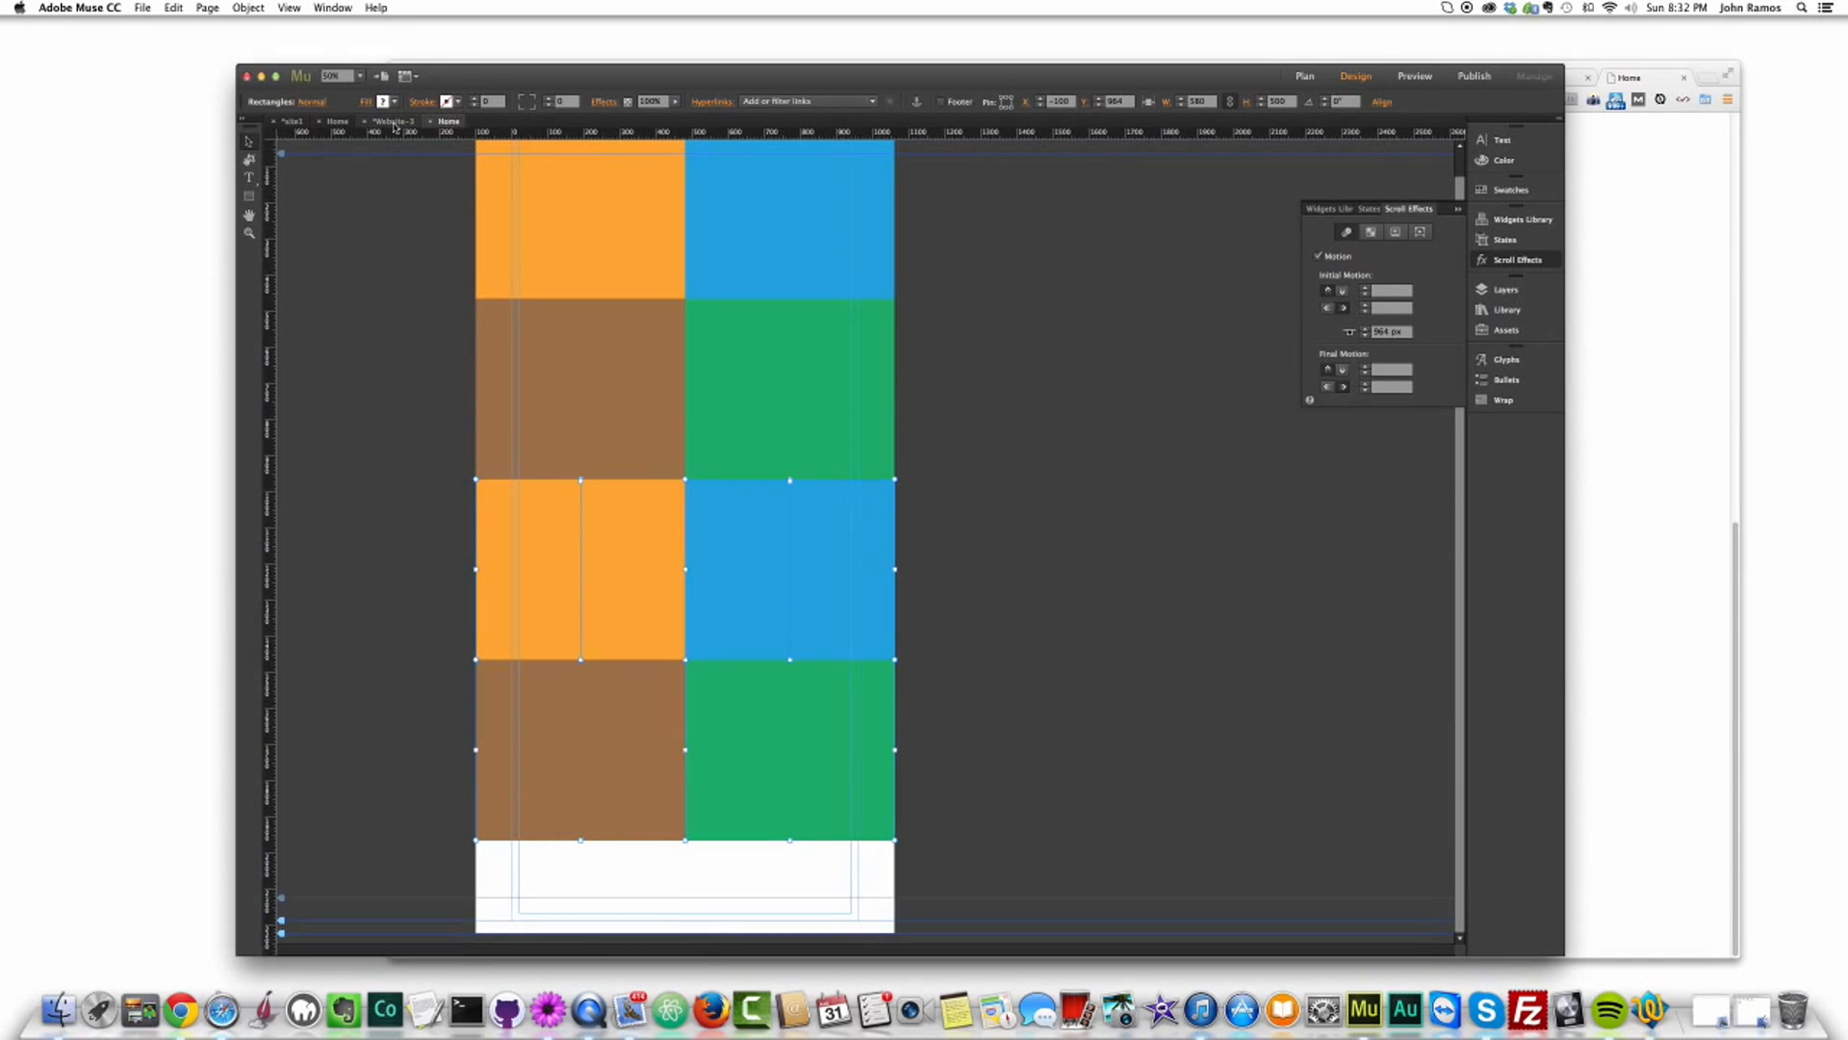
Step: Set the initial vertical and horizontal motion speeds of the duplicated orange rectangle to 0
{"action": "left_click", "coordinate": [590, 567]}
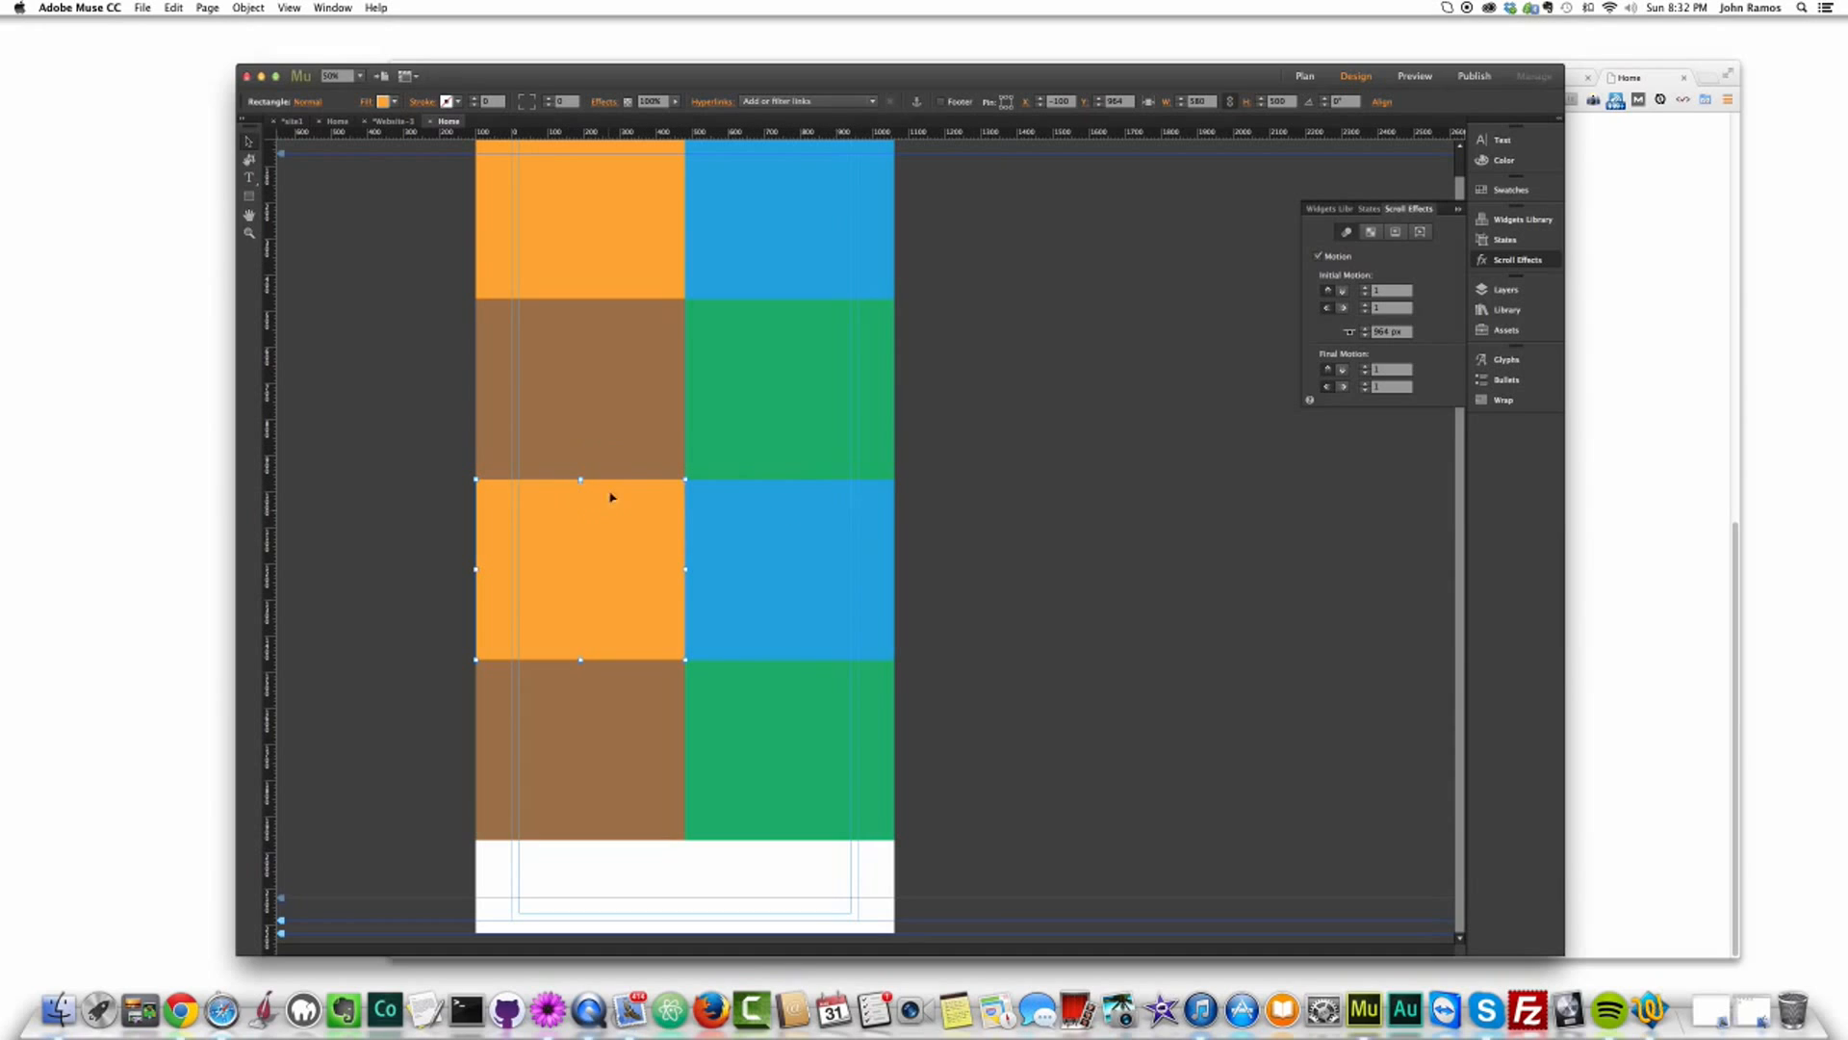
{"action": "left_click_drag", "start_coordinate": [1017, 474], "coordinate": [899, 486]}
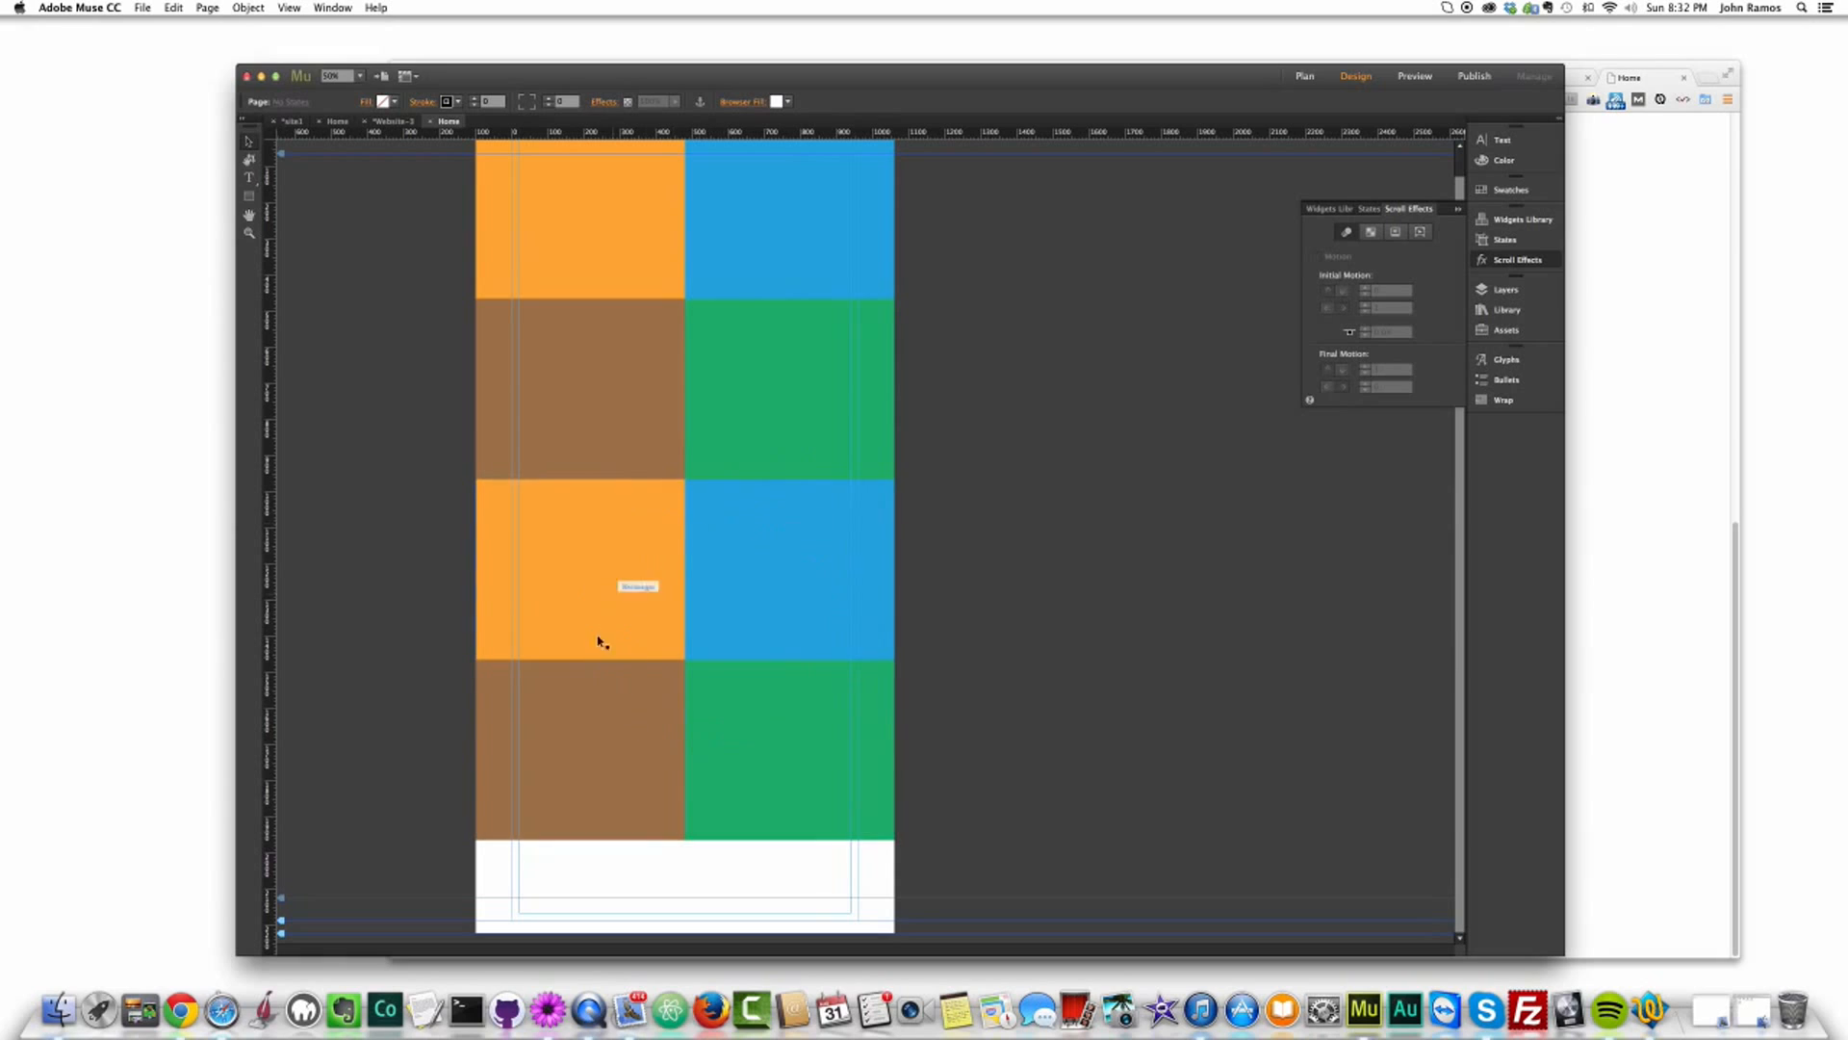
{"action": "left_click", "coordinate": [613, 568]}
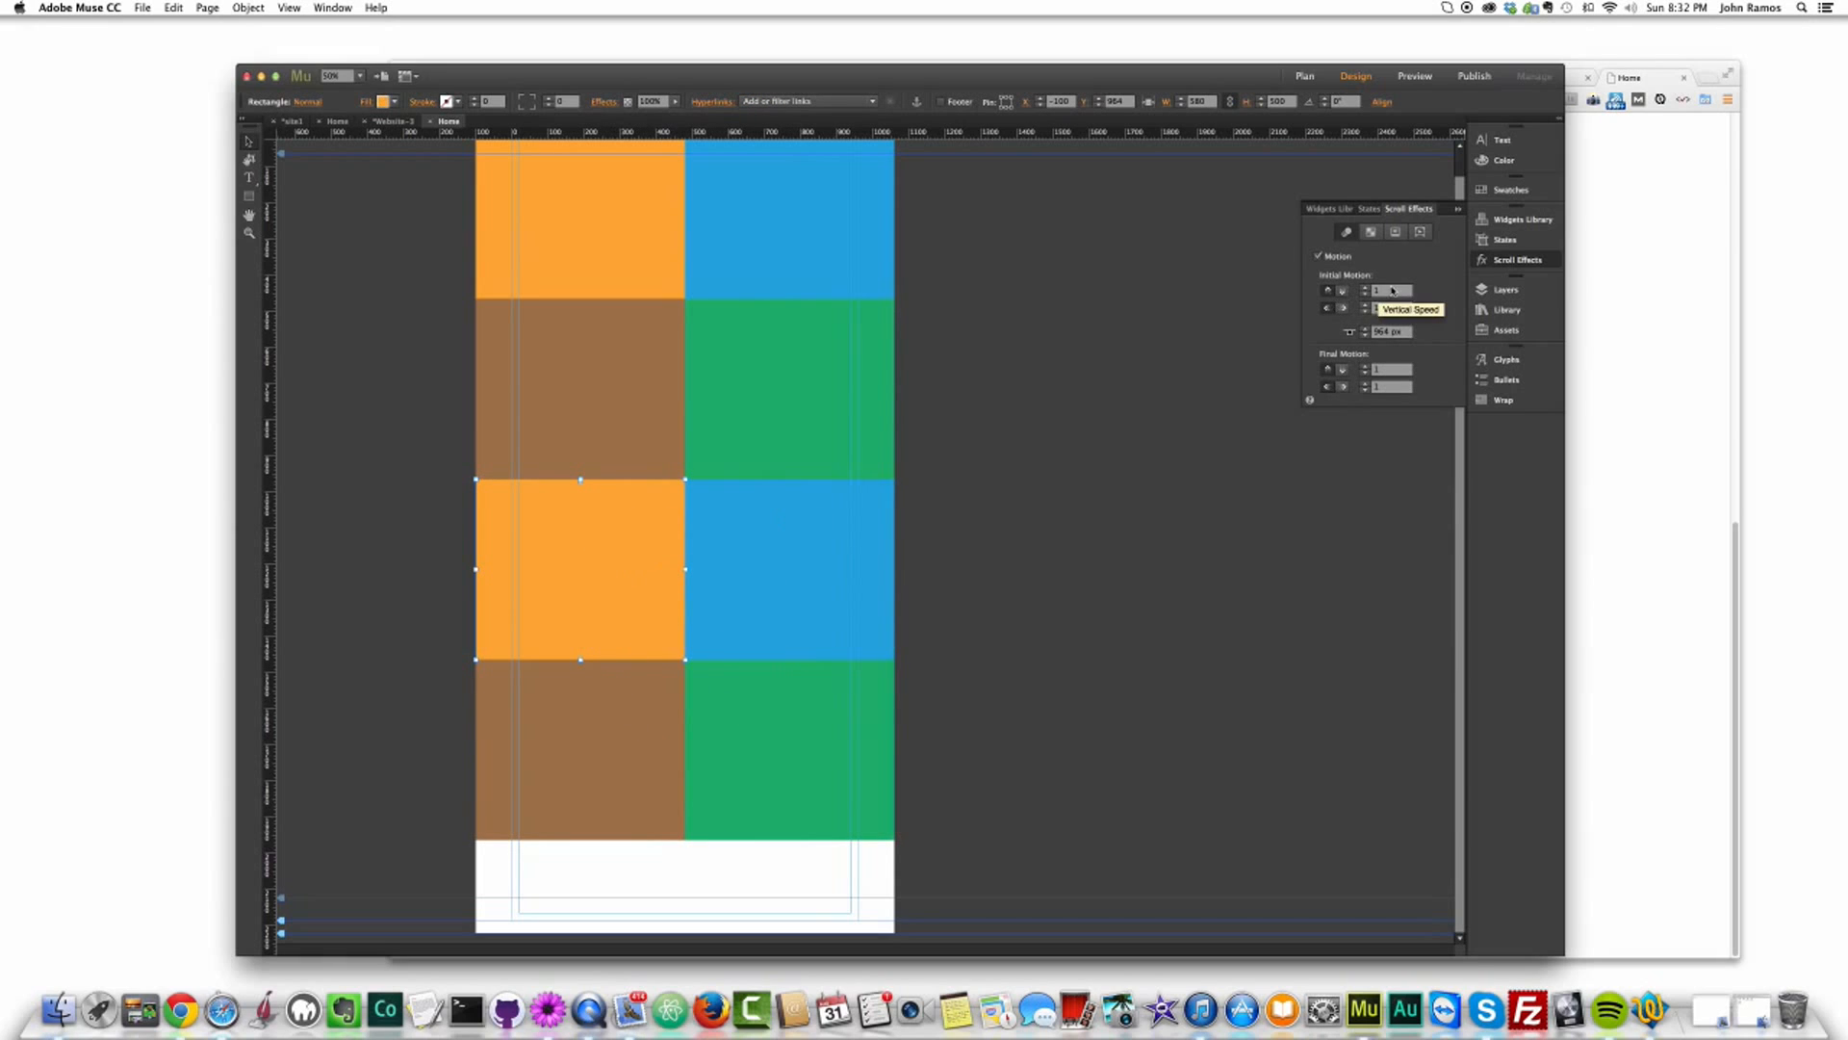
{"action": "type", "text": "0"}
{"action": "key", "text": "Tab"}
{"action": "type", "text": "0"}
Step: Set the initial vertical and horizontal motion speeds to 0 for the duplicated blue, brown and green rectangles
{"action": "left_click", "coordinate": [834, 566]}
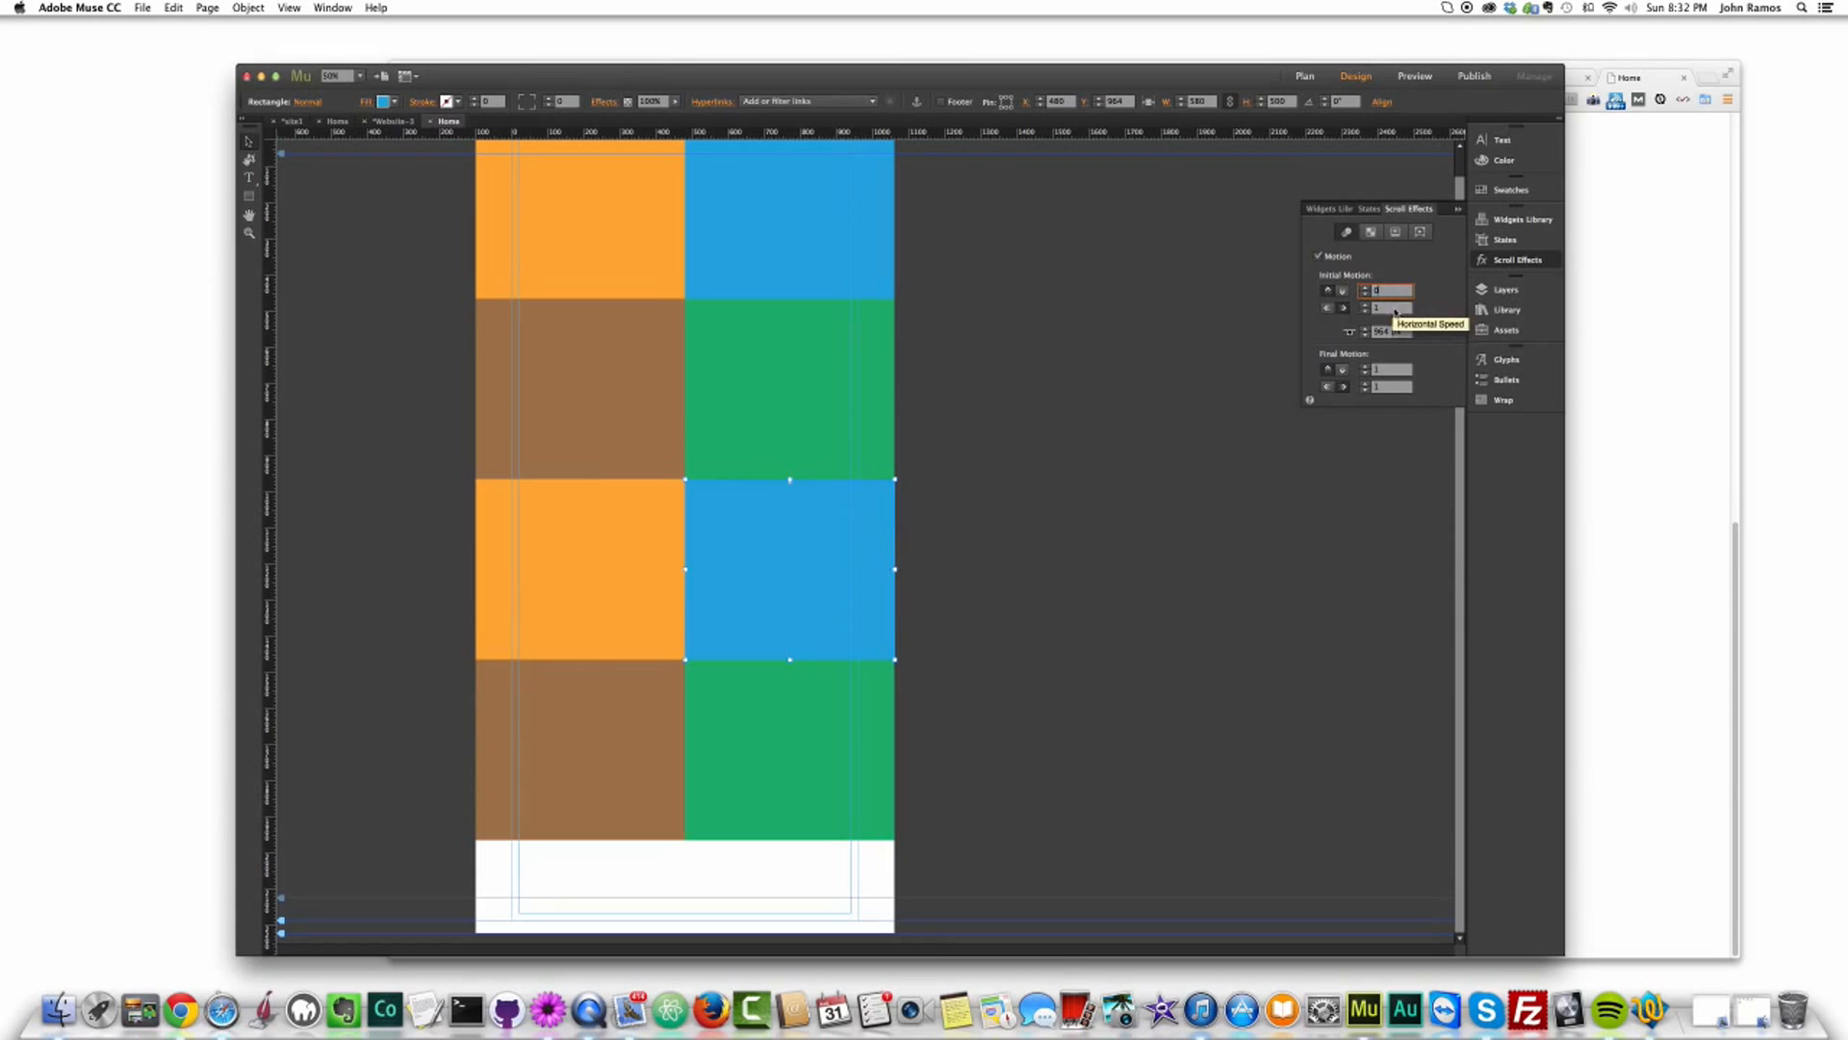
{"action": "left_click", "coordinate": [584, 768]}
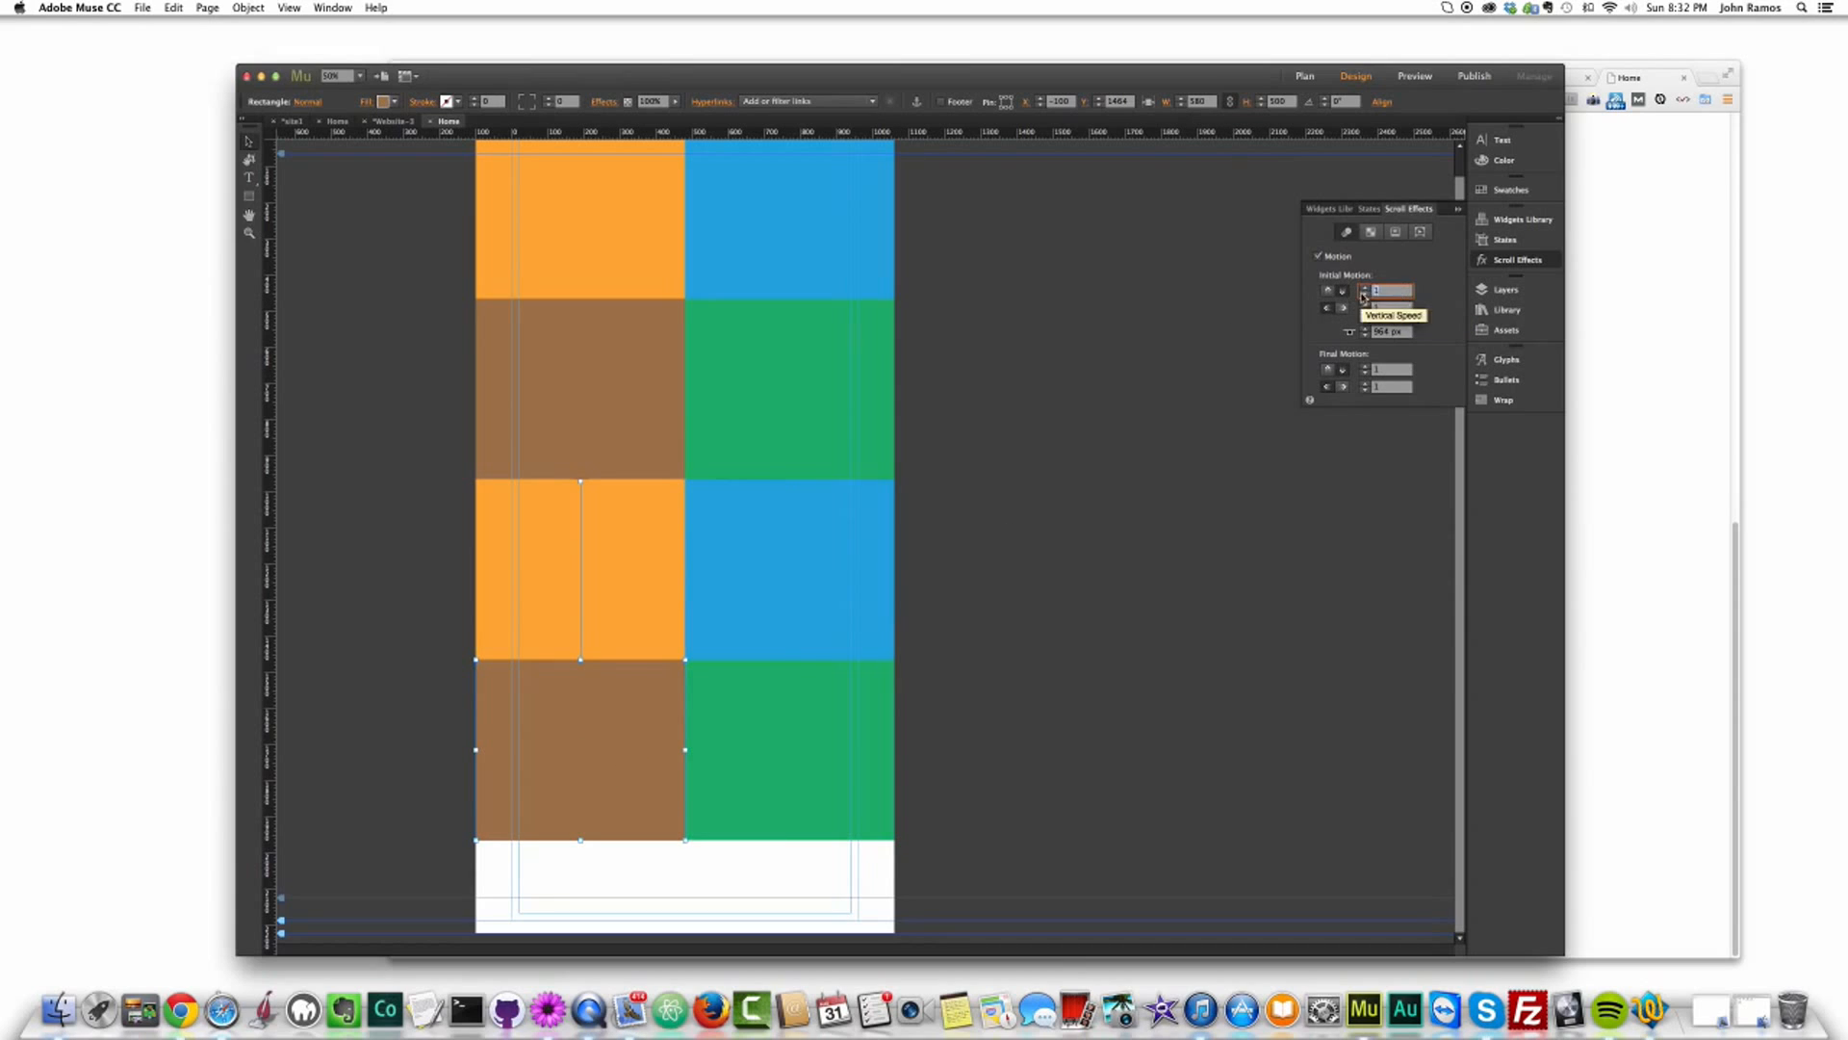
{"action": "left_click", "coordinate": [723, 756]}
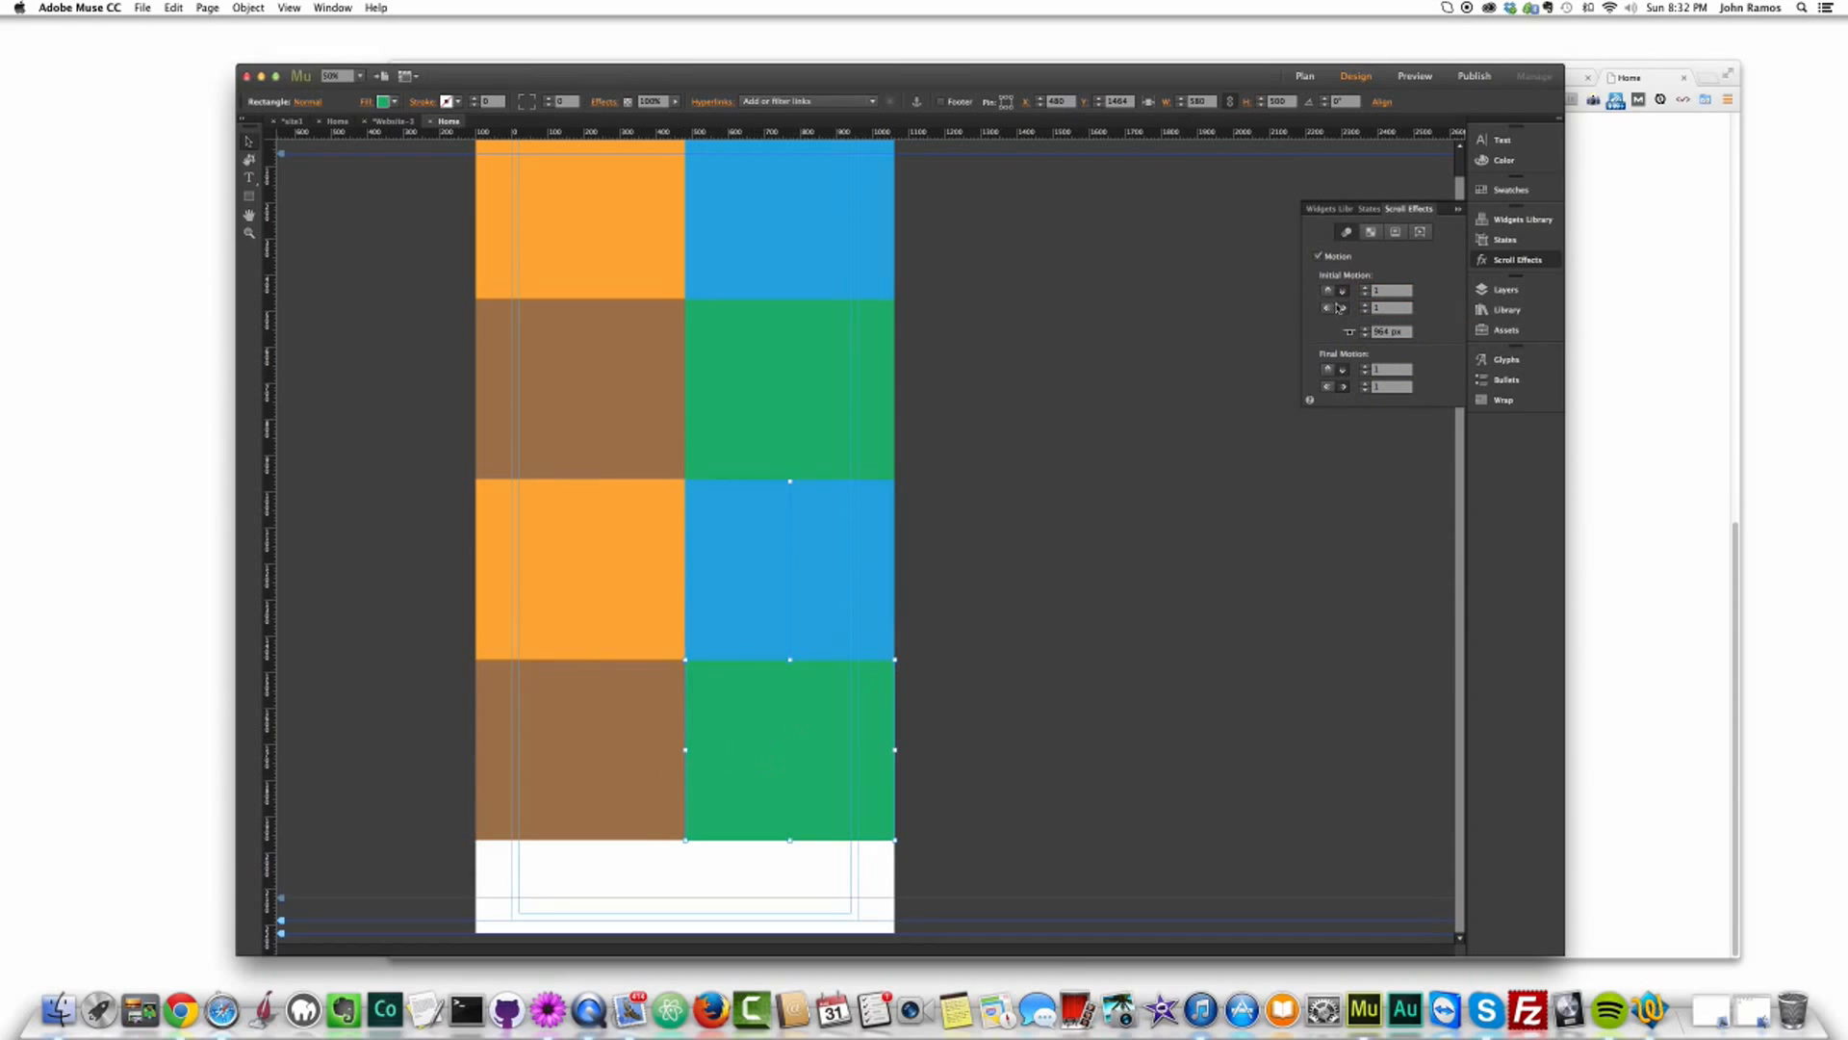
{"action": "left_click", "coordinate": [1136, 515]}
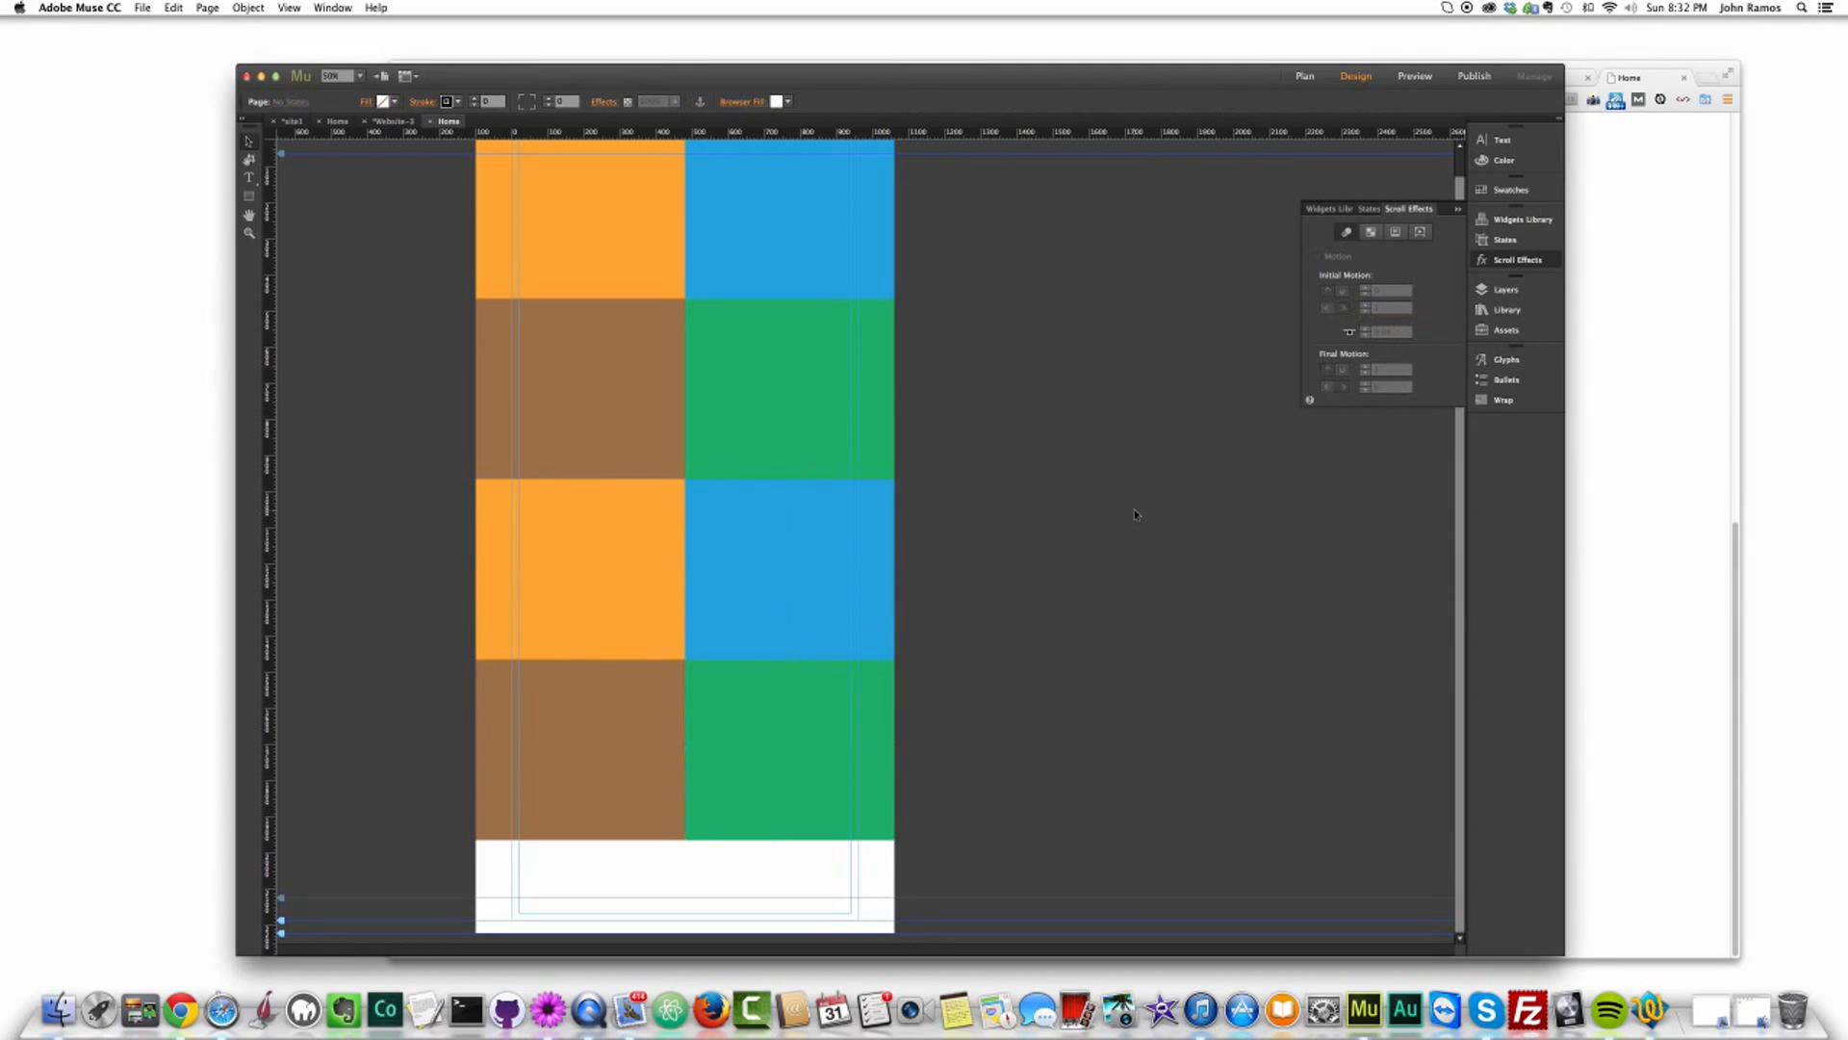
Step: Preview the page with the stationary duplicated set in Chrome, check the stacking of the two sets, and return to Muse
{"action": "key", "text": "super+shift+e"}
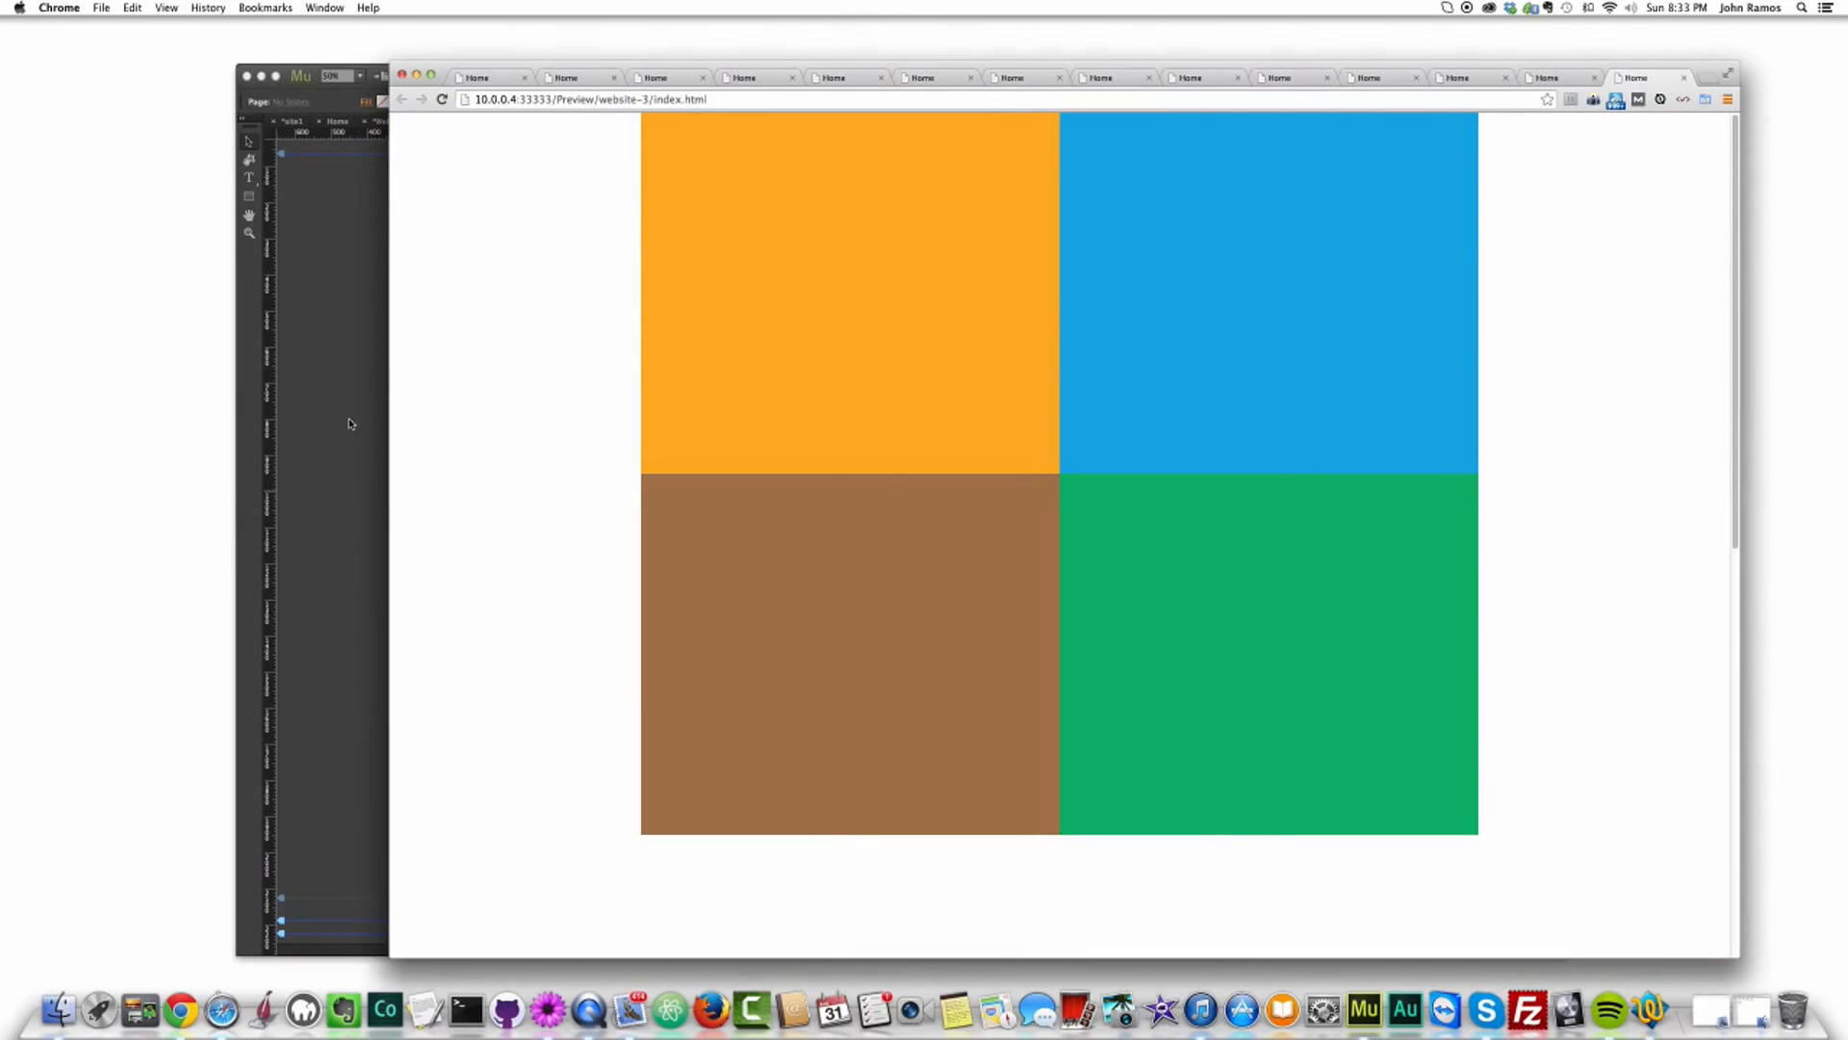
{"action": "left_click", "coordinate": [351, 424]}
Step: Select the four original rectangles at the page's upper end and bring them to the front
{"action": "left_click", "coordinate": [660, 374]}
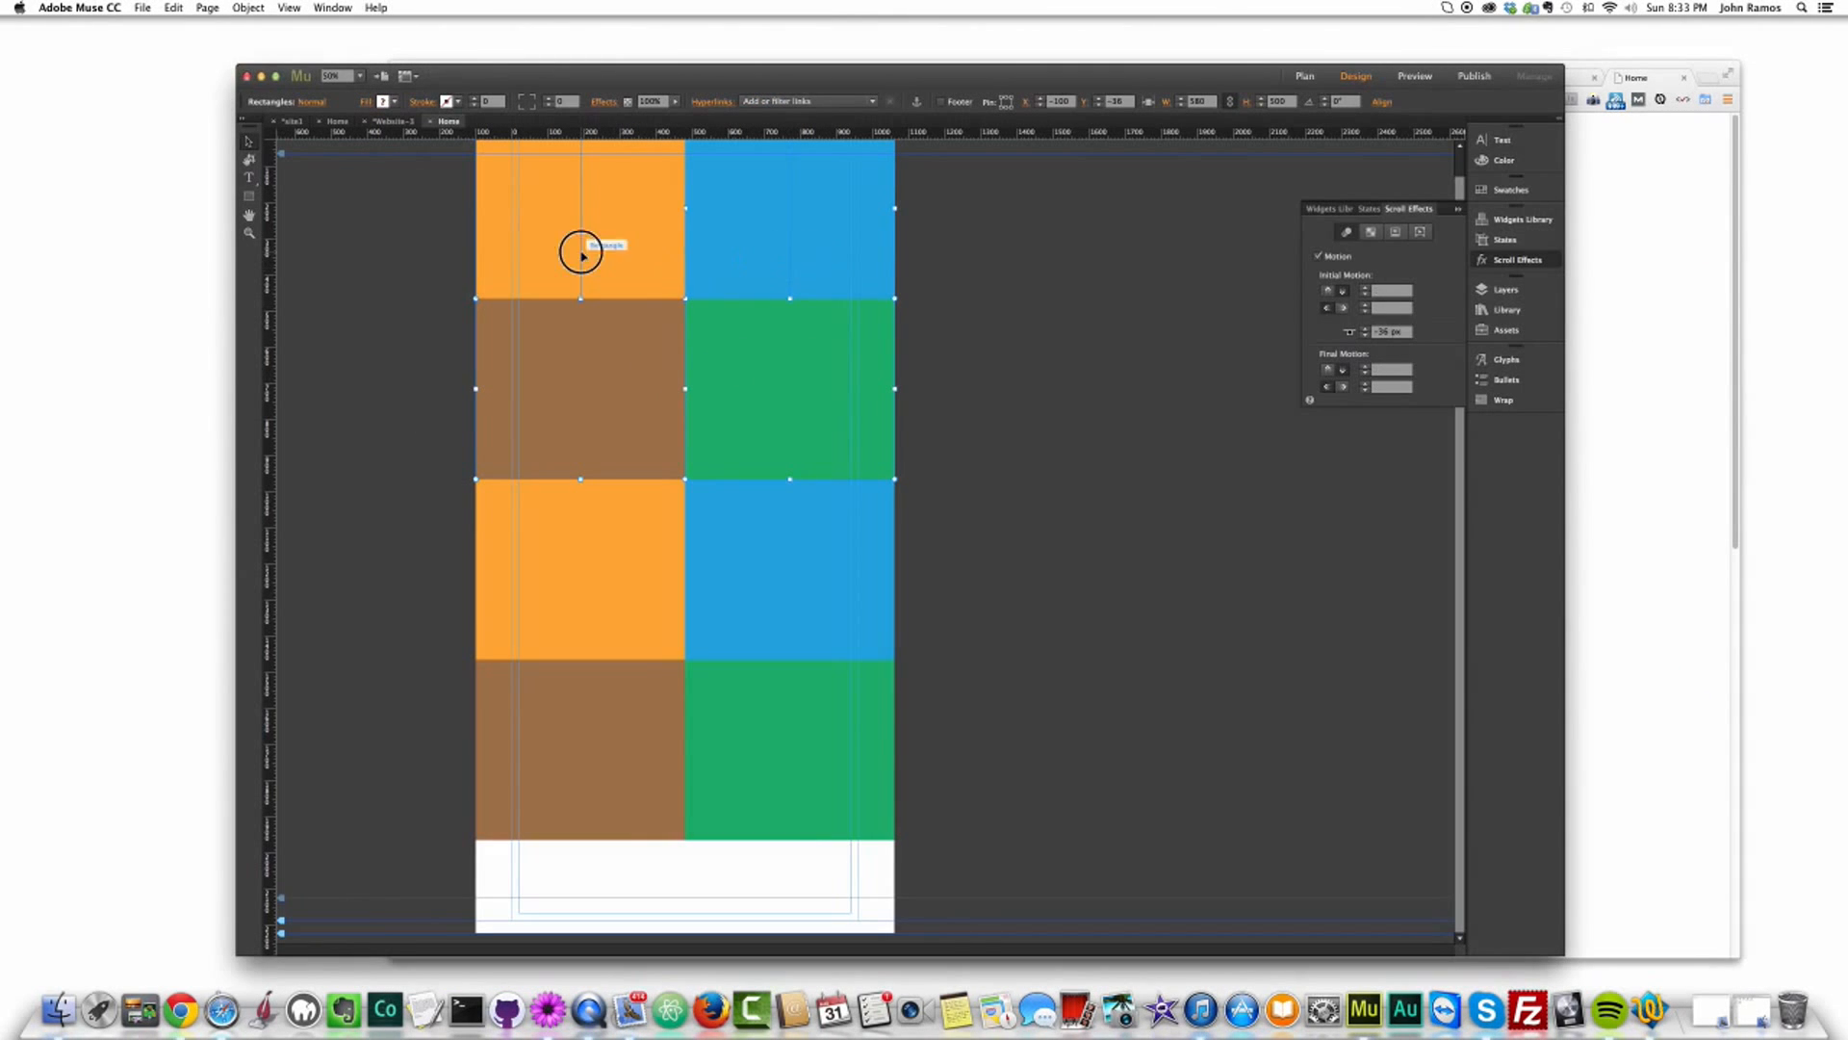
{"action": "right_click", "coordinate": [612, 234]}
{"action": "left_click", "coordinate": [1038, 295]}
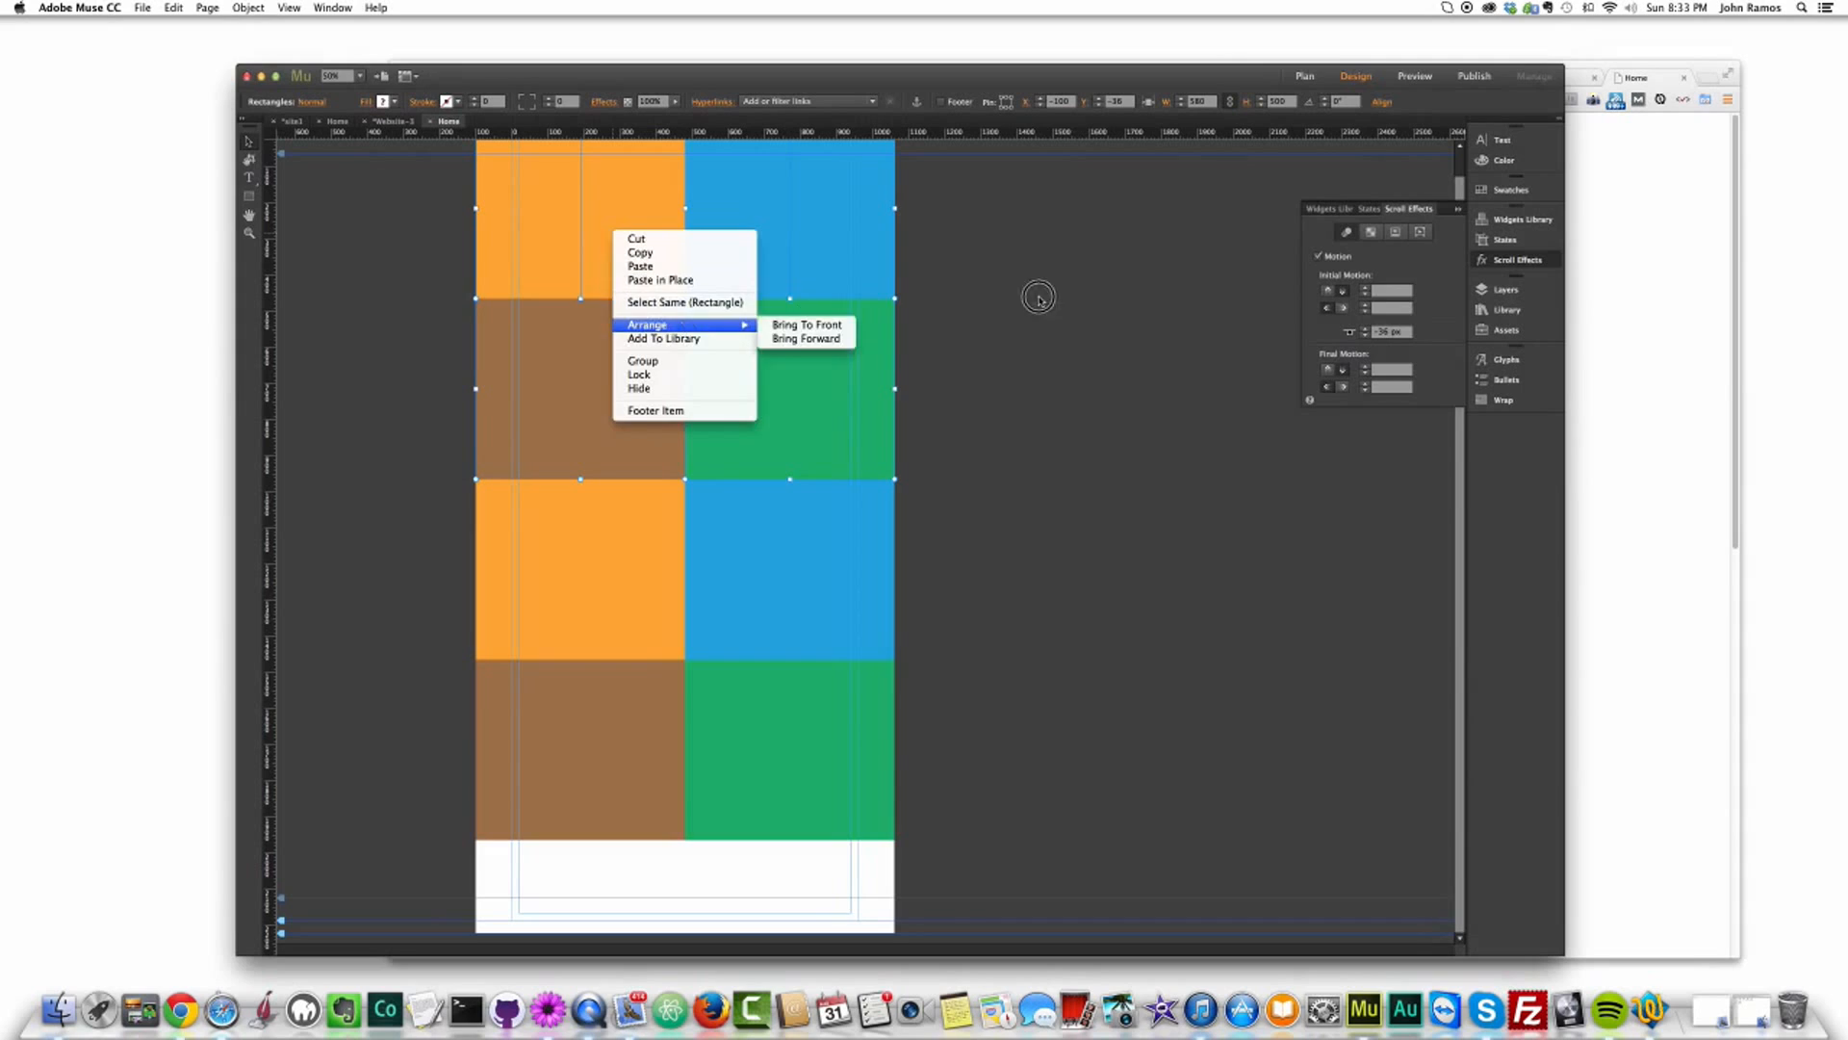
{"action": "left_click", "coordinate": [798, 394]}
{"action": "left_click", "coordinate": [622, 216]}
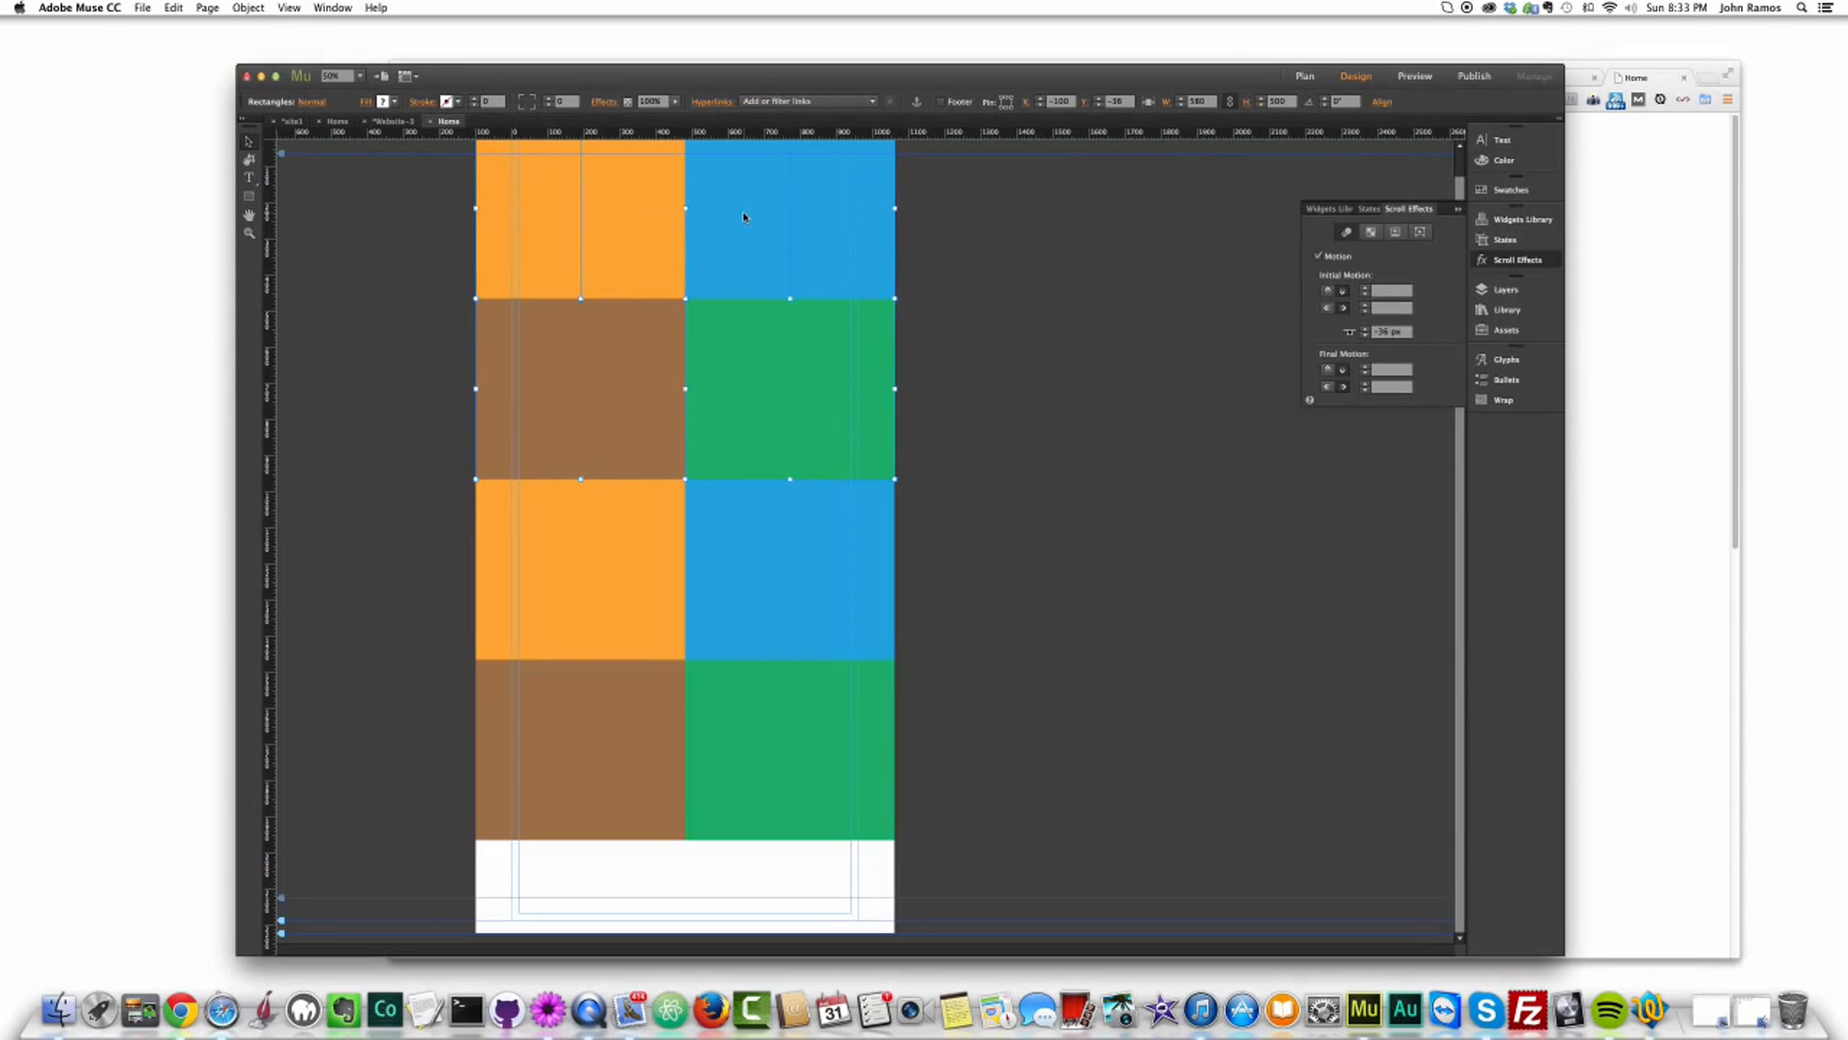
{"action": "right_click", "coordinate": [753, 218]}
{"action": "mouse_move", "coordinate": [874, 306]}
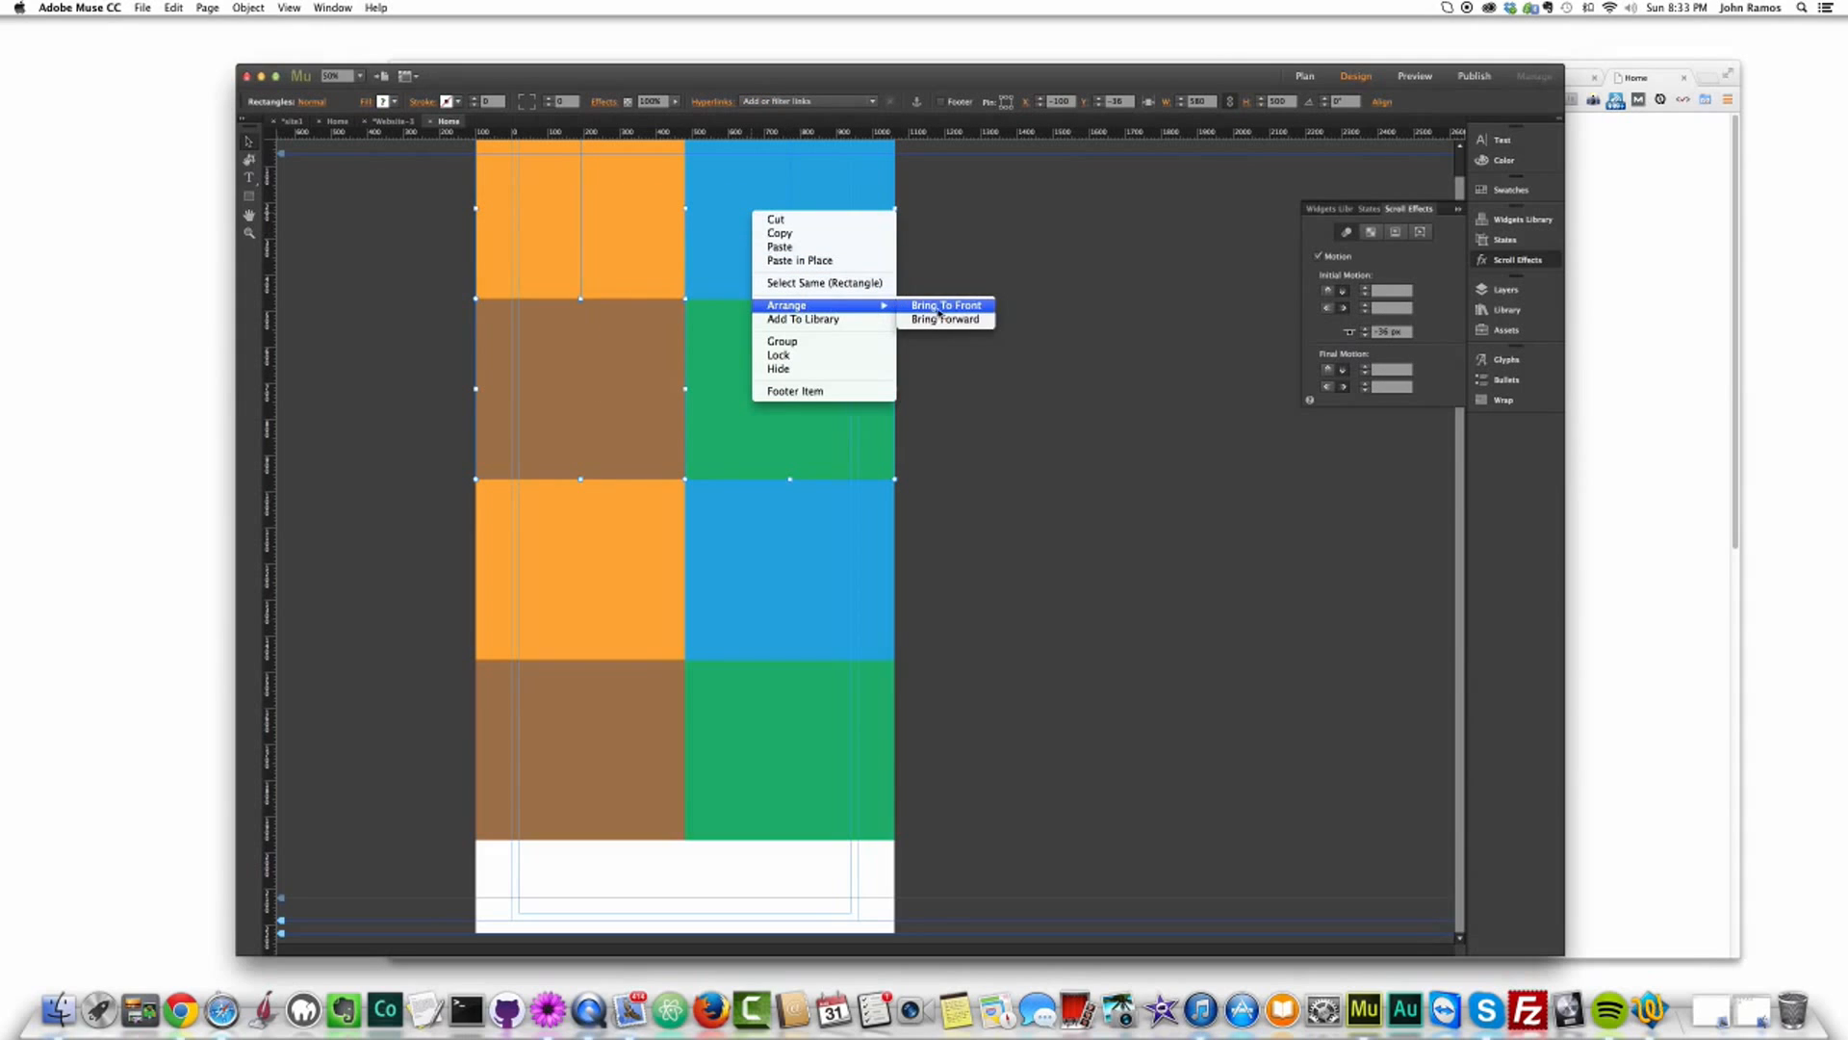
{"action": "left_click", "coordinate": [945, 306]}
Step: Preview the page in Chrome and scroll to check how the front rectangles part to reveal the set behind
{"action": "key", "text": "super+shift+e"}
{"action": "scroll", "coordinate": [1056, 402], "scroll_direction": "down", "scroll_amount": 10}
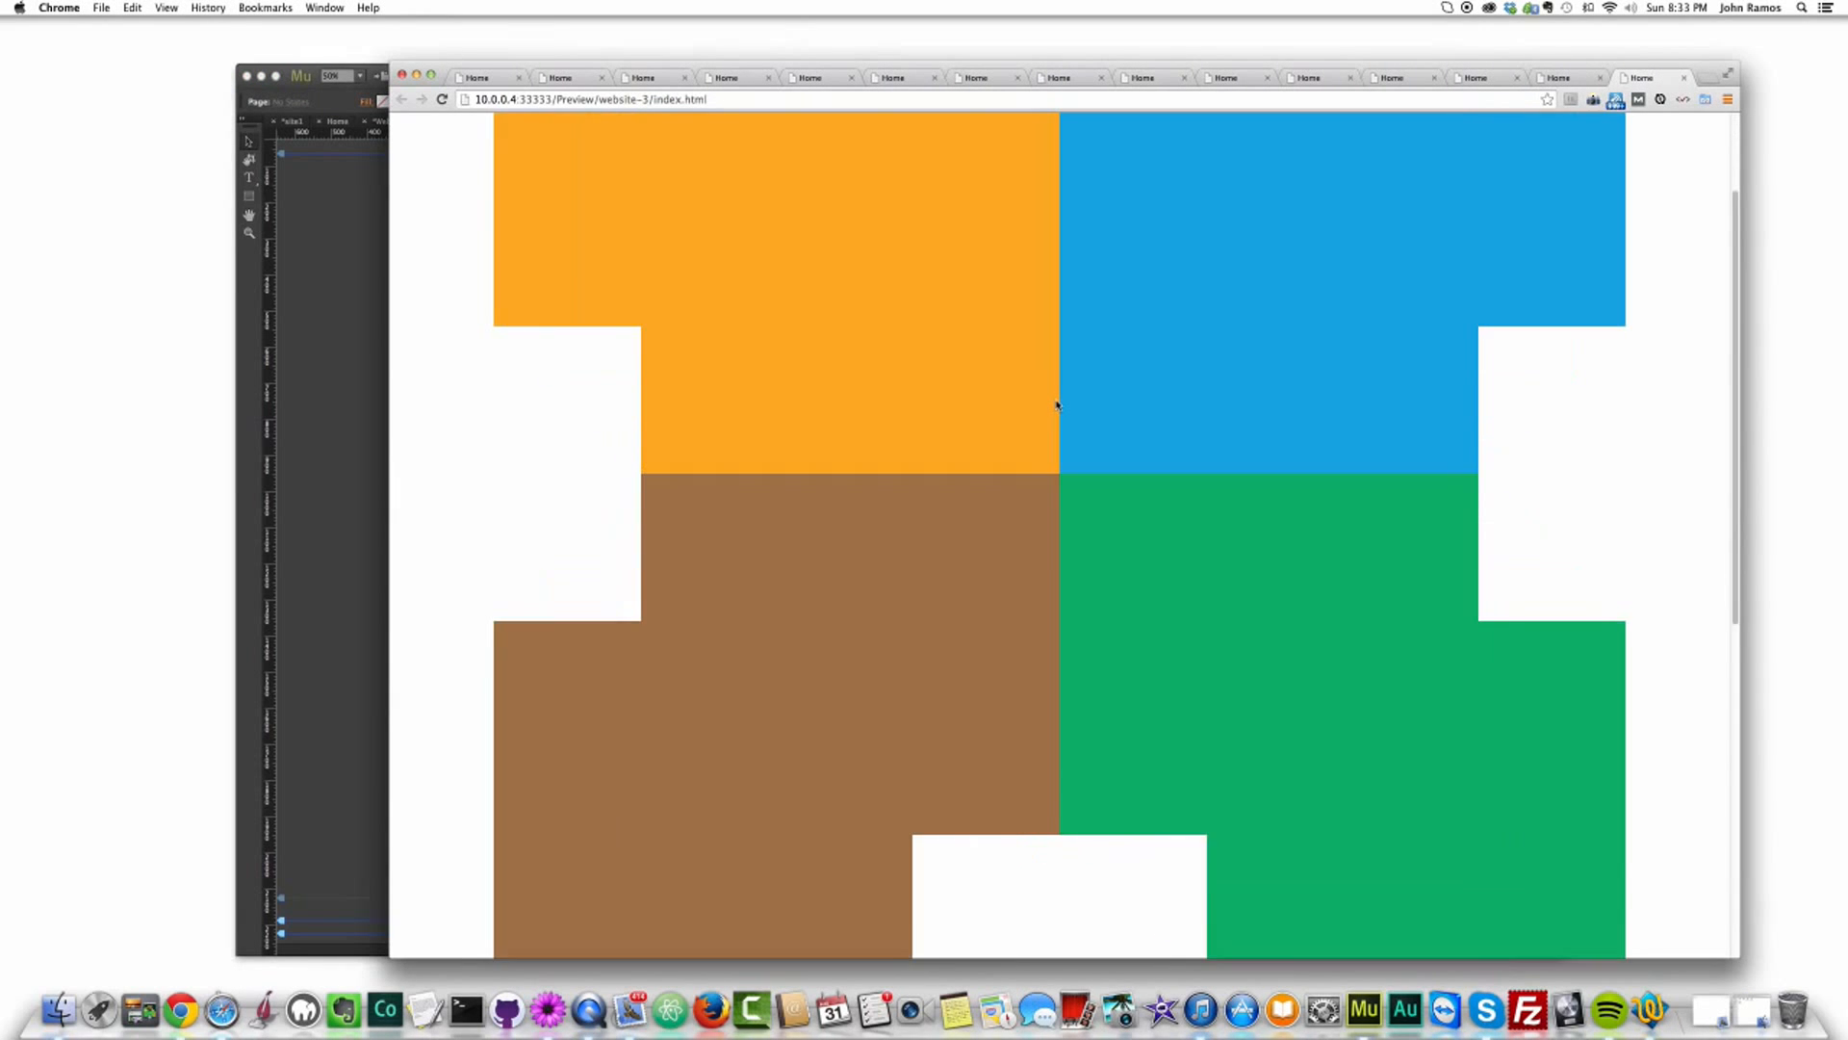
Step: Return to Muse and change the stacking order of the four duplicated rectangles in the lower half of the page
{"action": "scroll", "coordinate": [1056, 404], "scroll_direction": "up", "scroll_amount": 10}
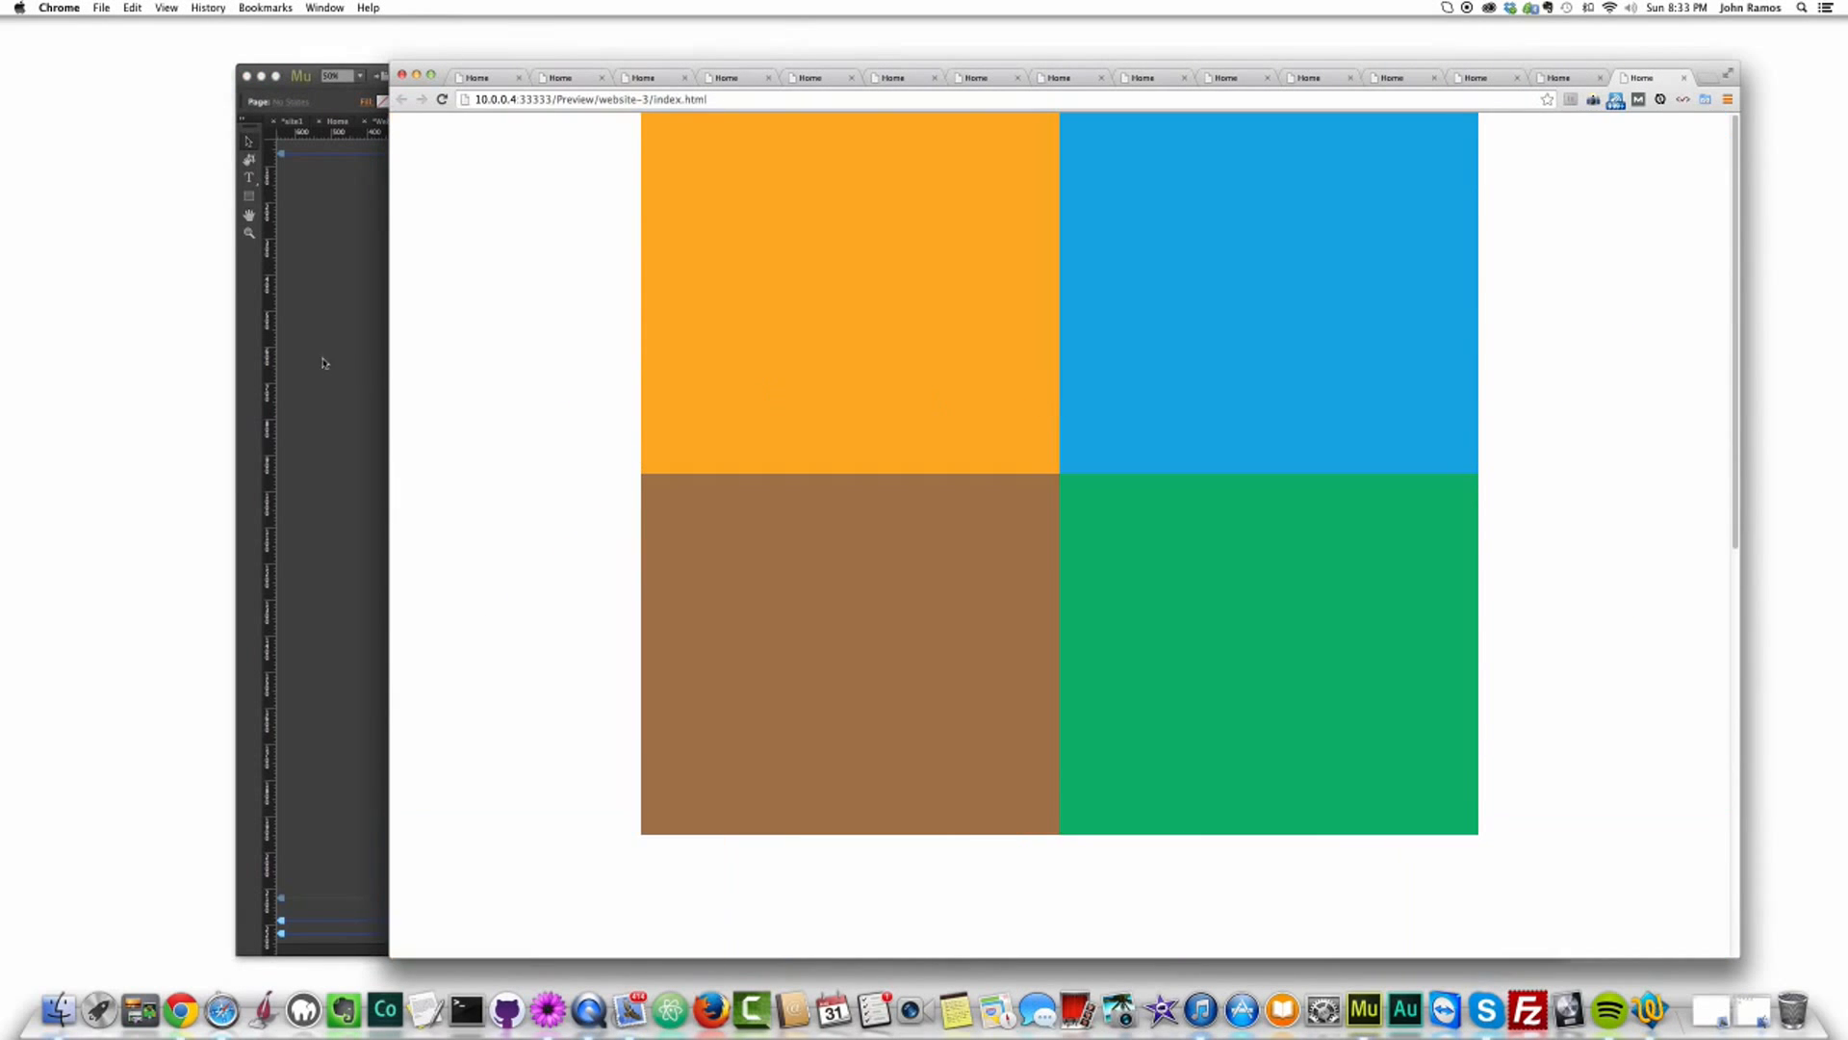
{"action": "left_click", "coordinate": [332, 355]}
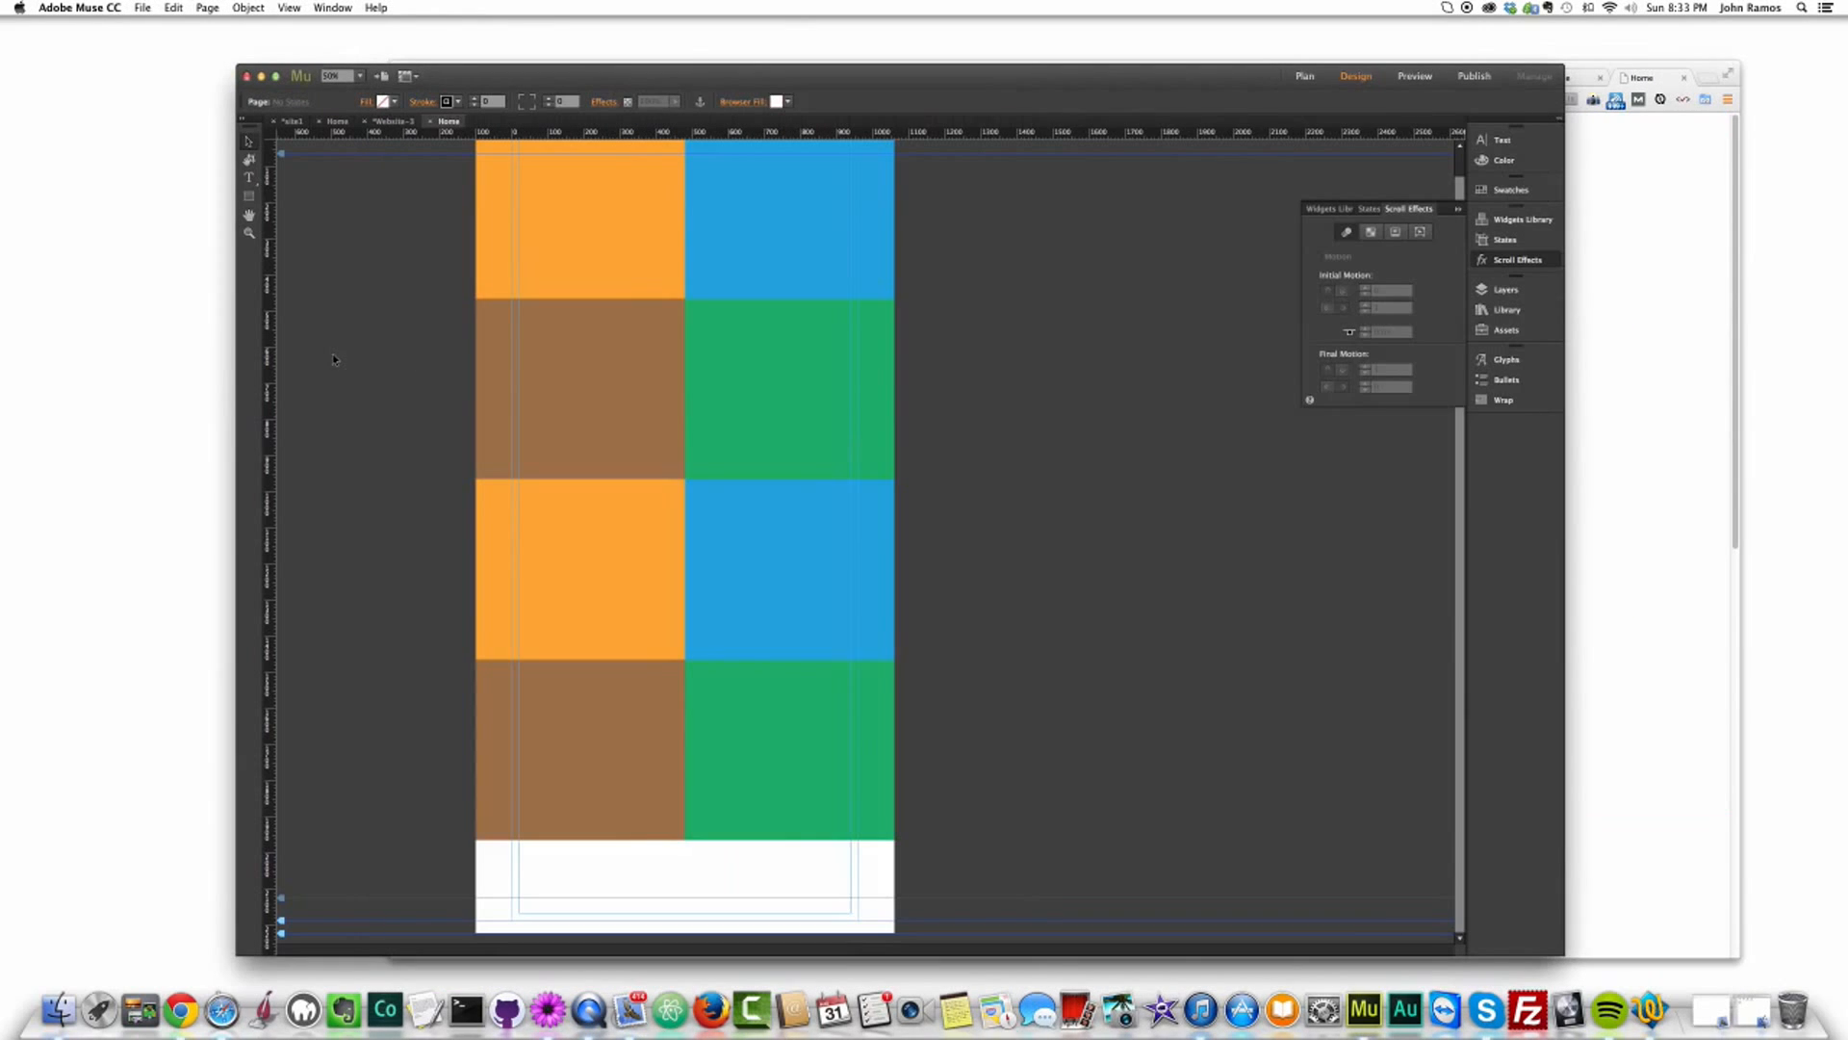
{"action": "left_click", "coordinate": [659, 528]}
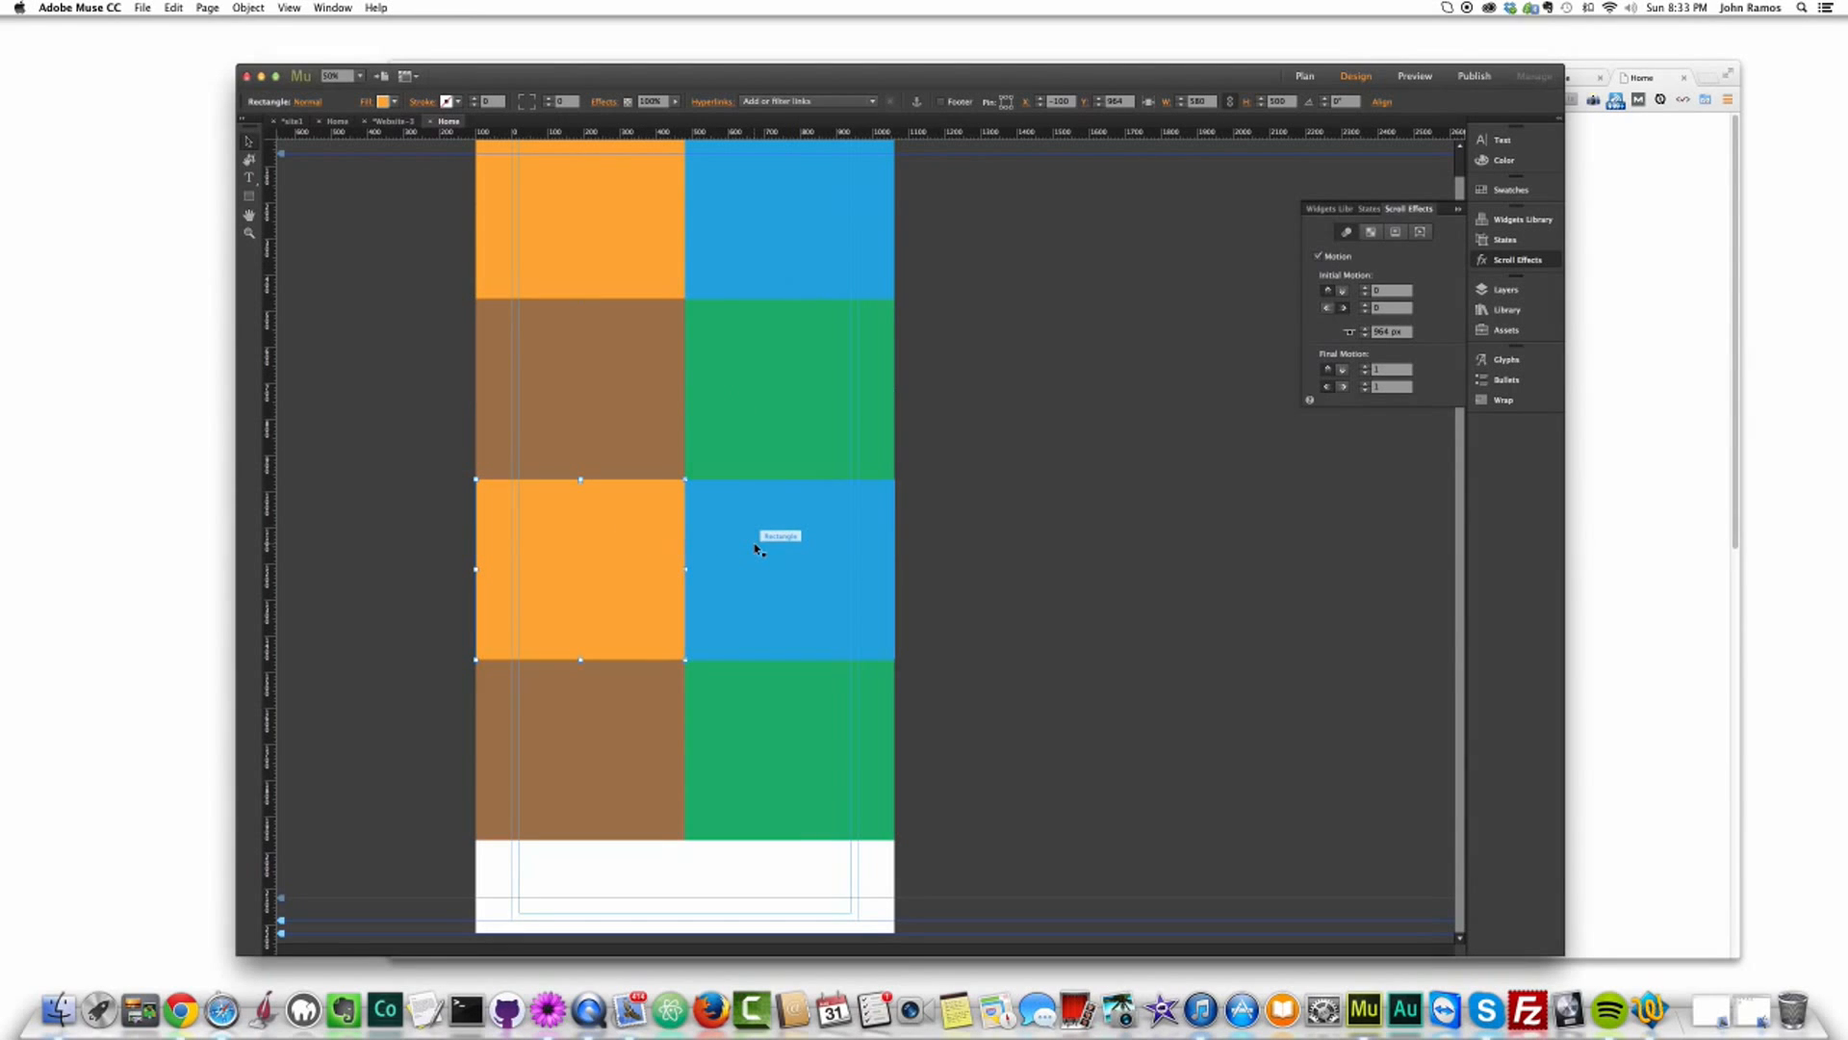
{"action": "left_click", "coordinate": [756, 548], "text": "shift"}
{"action": "left_click", "coordinate": [734, 702], "text": "shift"}
{"action": "left_click", "coordinate": [619, 702], "text": "shift"}
{"action": "right_click", "coordinate": [595, 555]}
{"action": "mouse_move", "coordinate": [725, 655]}
{"action": "left_click", "coordinate": [779, 676]}
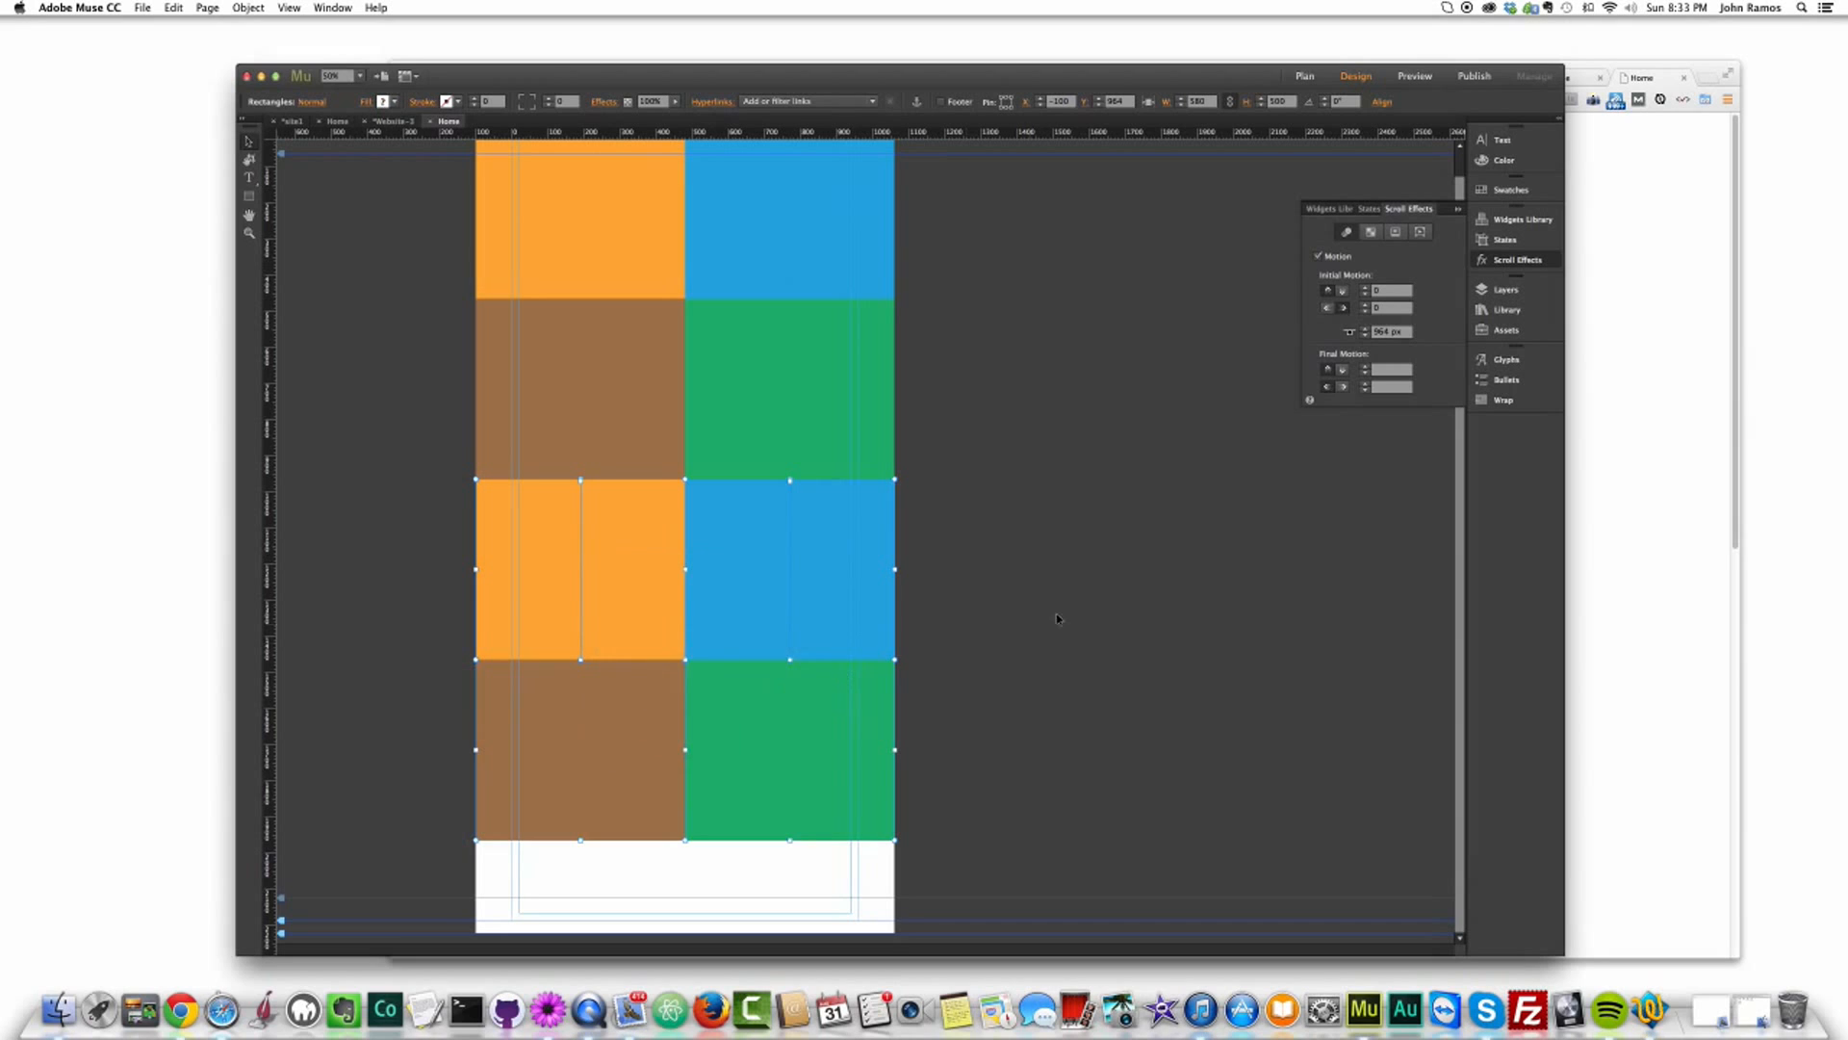
Step: Preview the page in Chrome, scroll to check how the restacked rectangles part, and return to Muse
{"action": "left_click", "coordinate": [1065, 616]}
{"action": "key", "text": "super+shift+e"}
{"action": "scroll", "coordinate": [1061, 588], "scroll_direction": "down", "scroll_amount": 10}
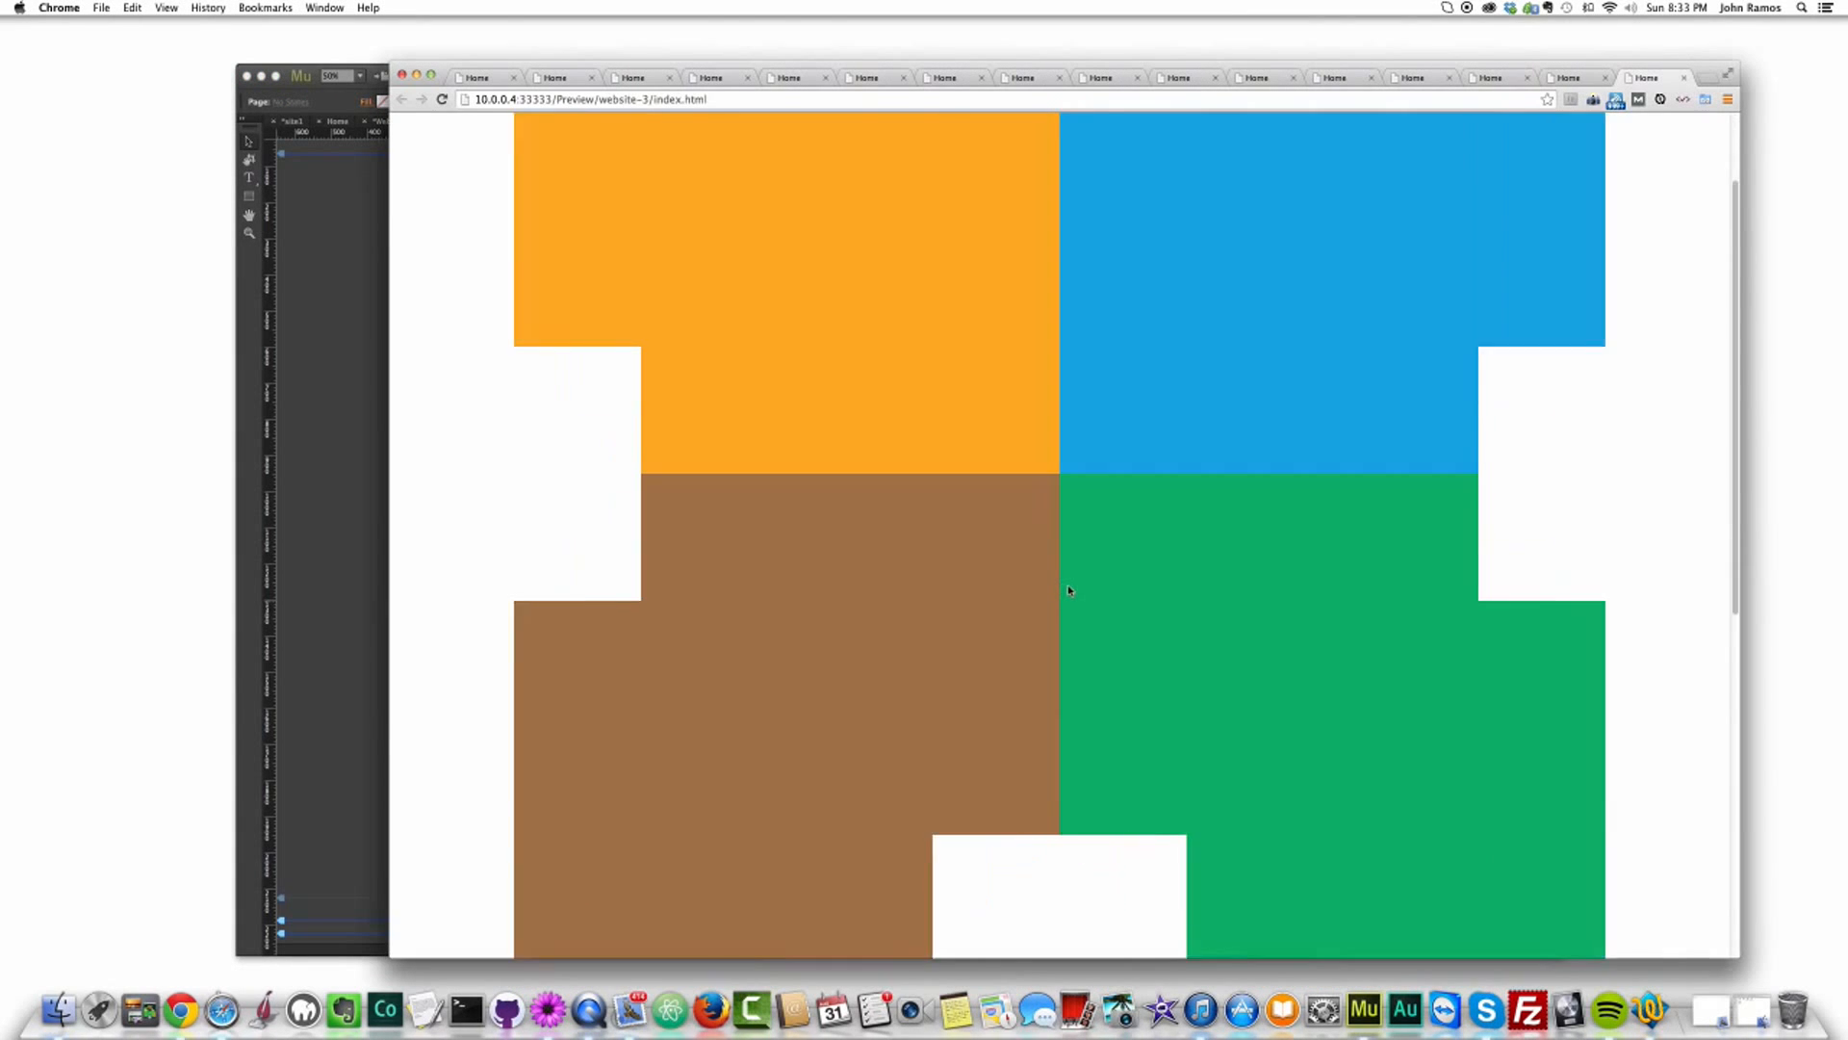
{"action": "scroll", "coordinate": [1070, 591], "scroll_direction": "up", "scroll_amount": 5}
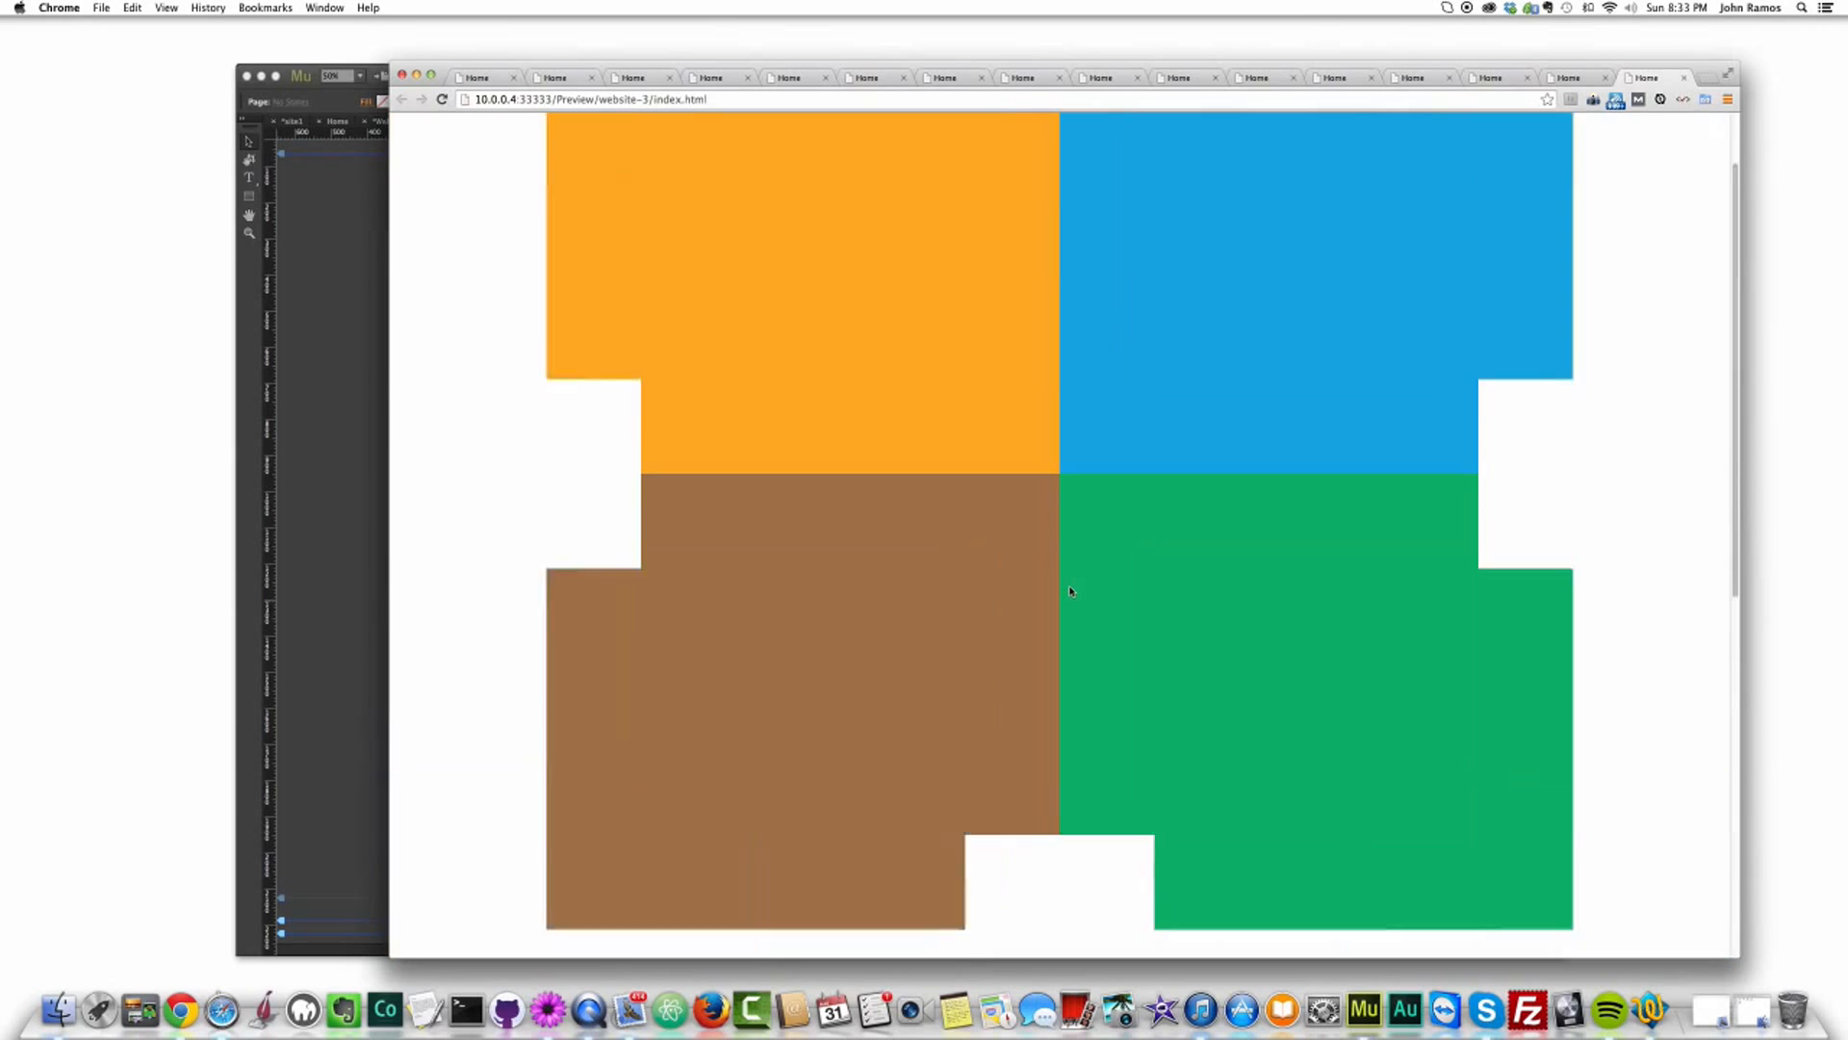
{"action": "scroll", "coordinate": [1070, 591], "scroll_direction": "up", "scroll_amount": 4}
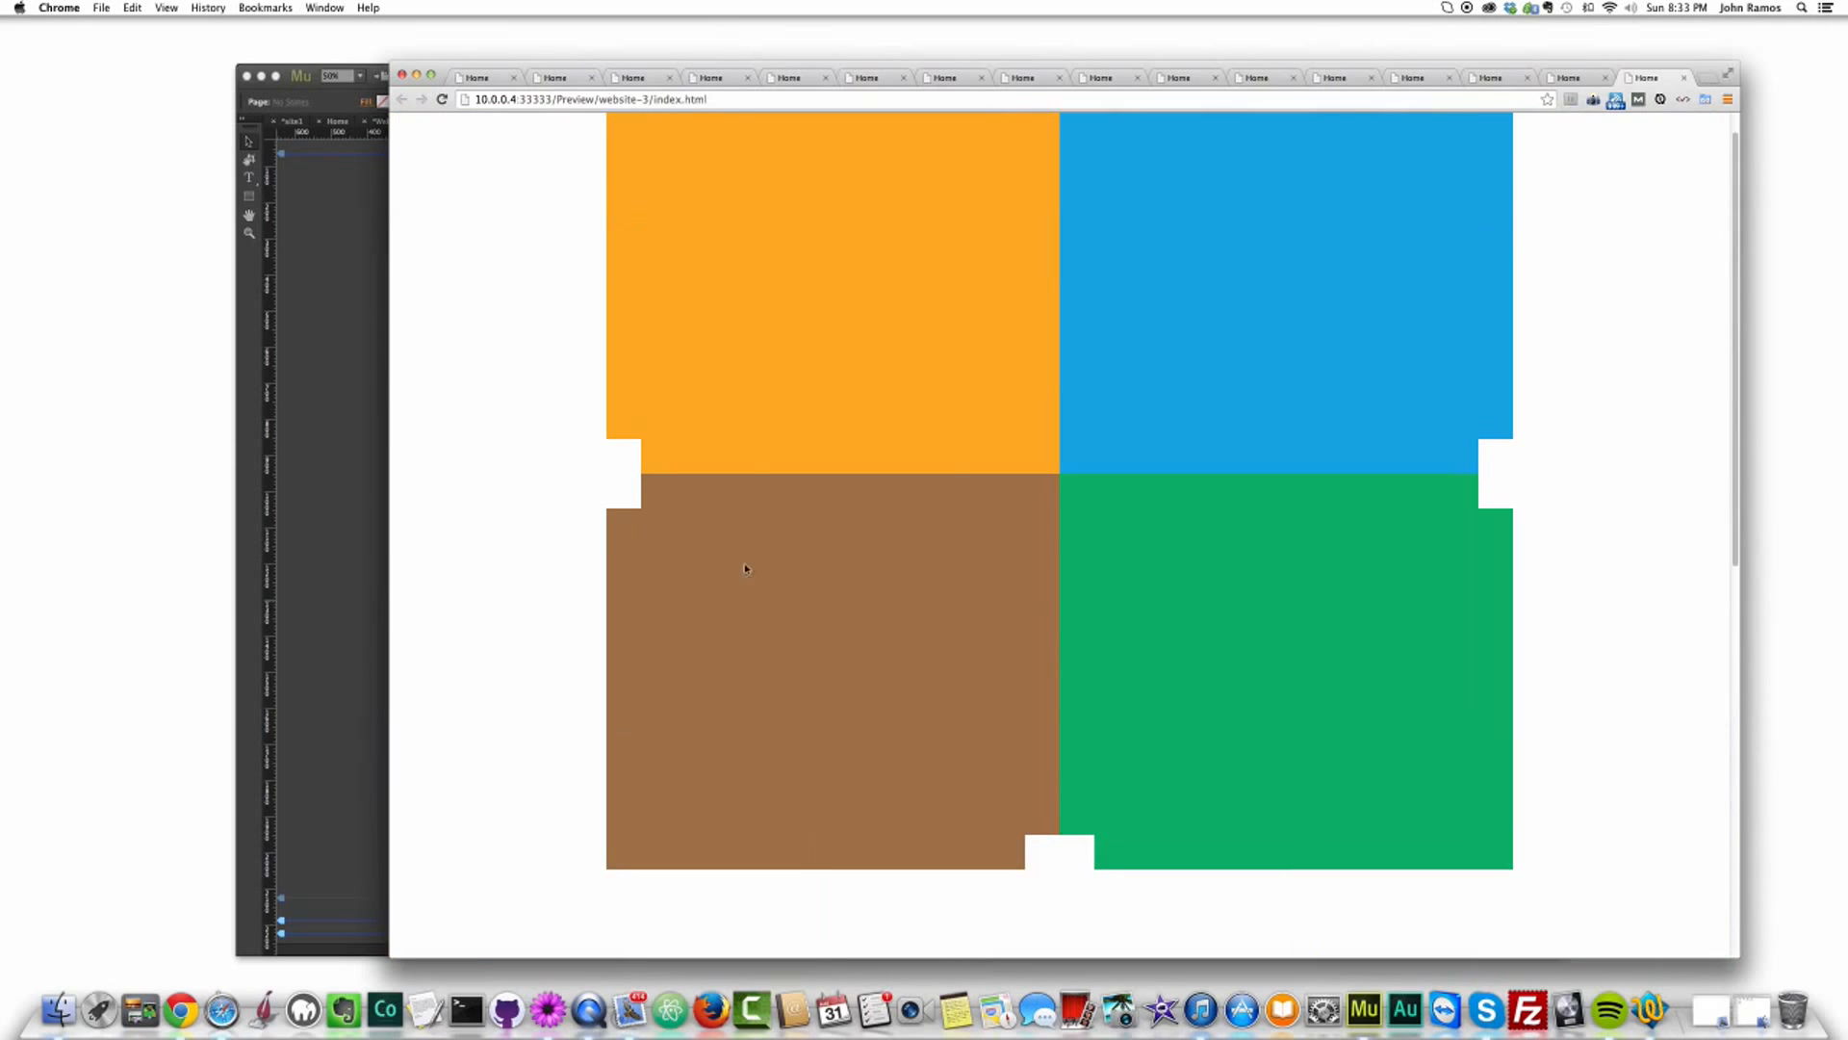
{"action": "left_click", "coordinate": [294, 417]}
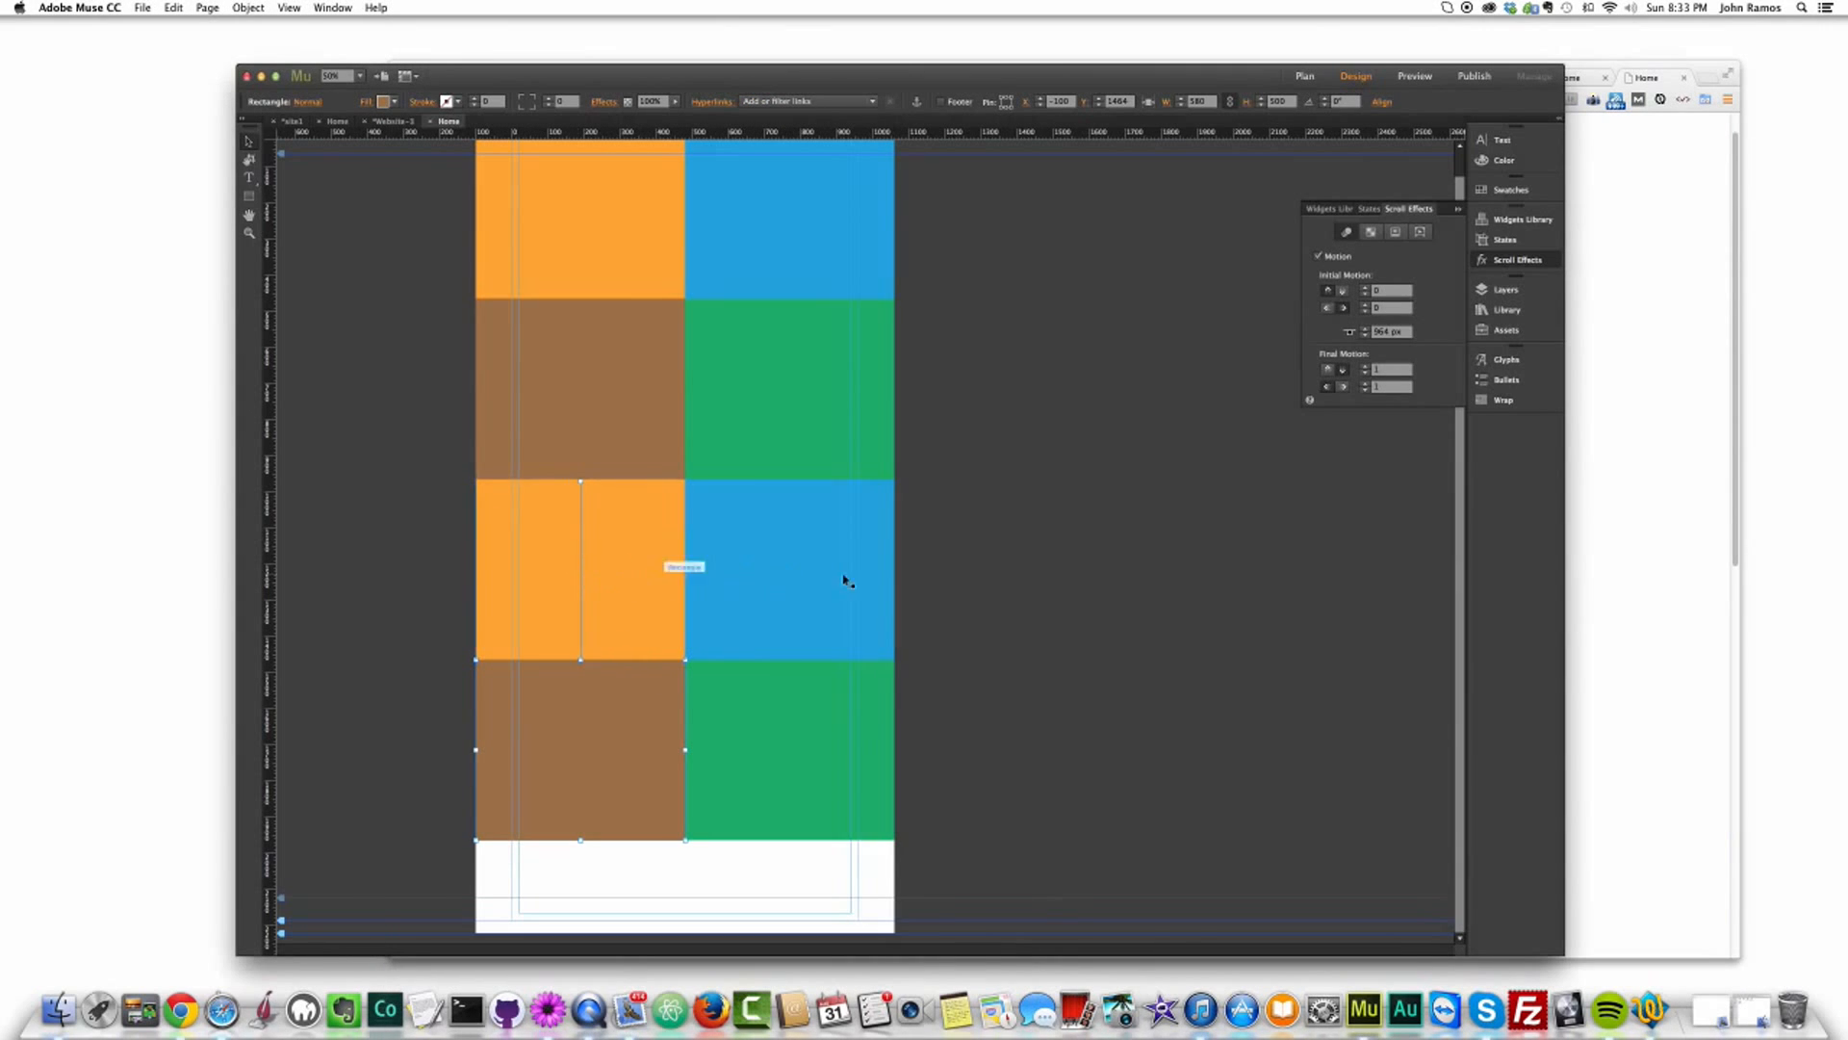
Step: Select the four duplicated rectangles in the lower half of the page and bring them to the front
{"action": "left_click", "coordinate": [707, 584]}
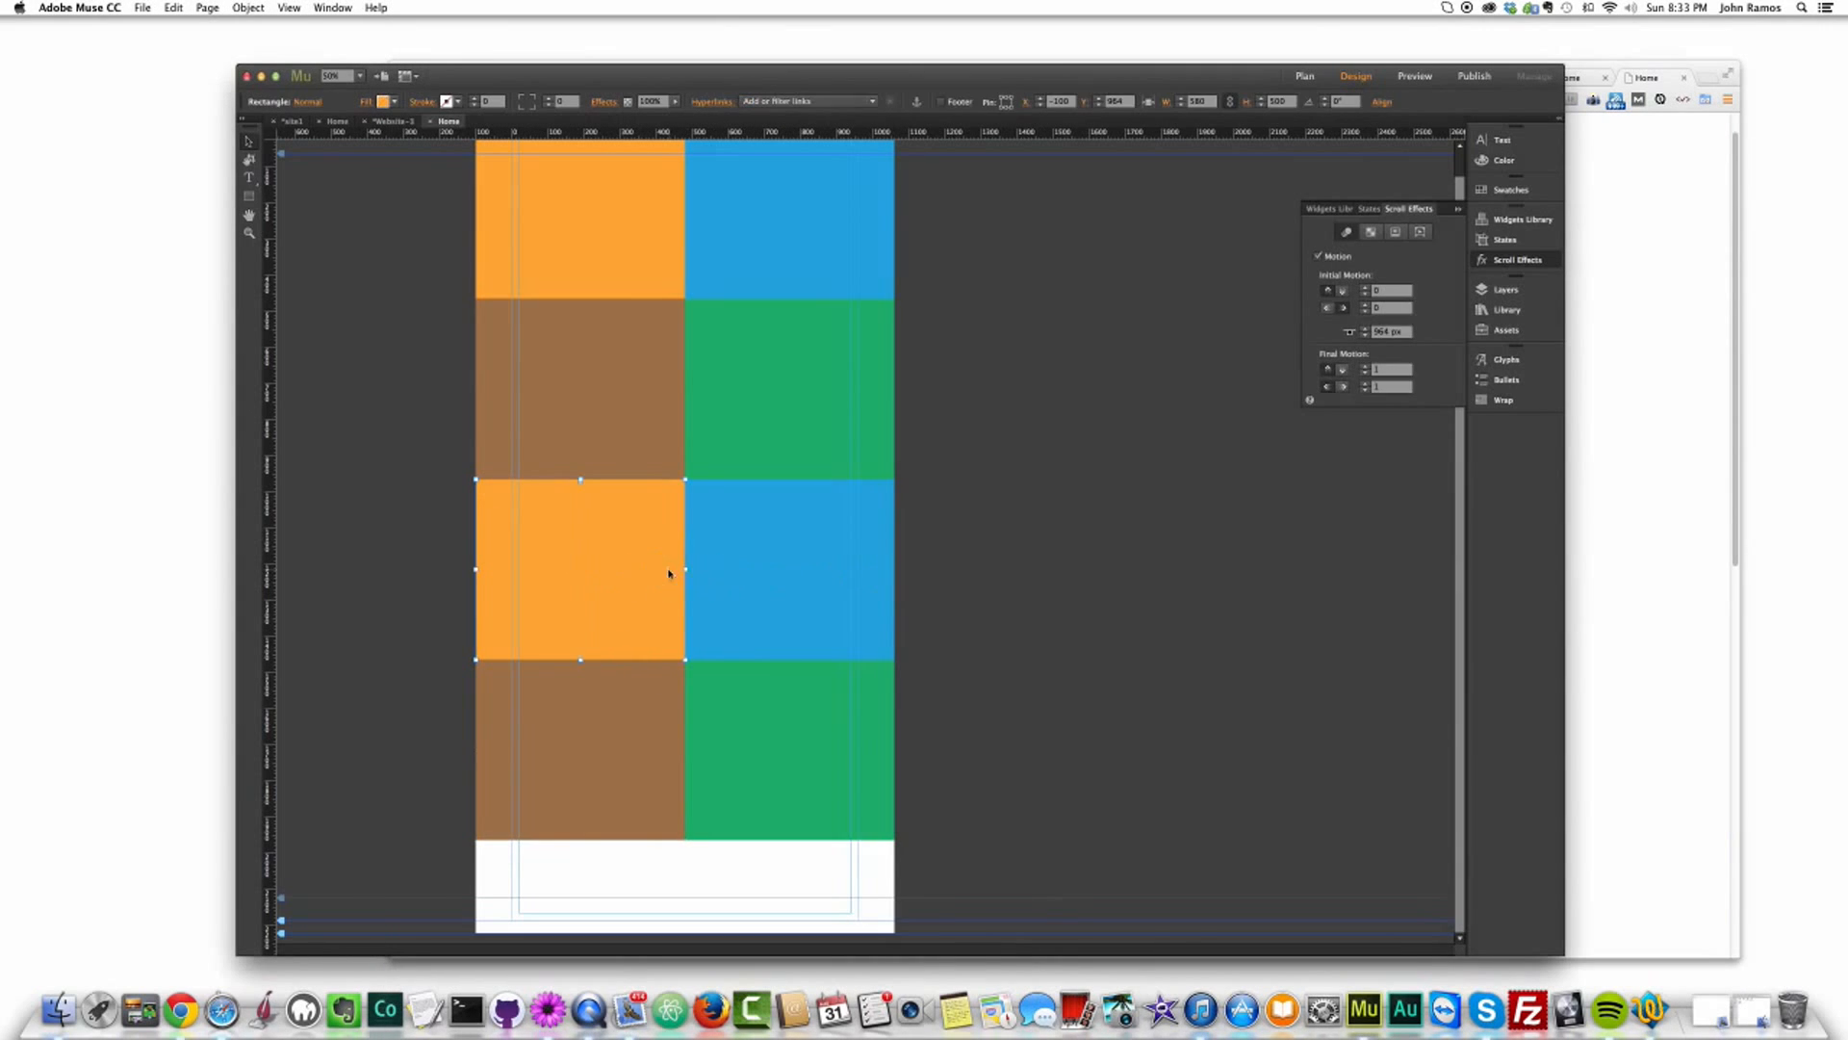
{"action": "right_click", "coordinate": [613, 710]}
{"action": "mouse_move", "coordinate": [712, 798]}
{"action": "left_click", "coordinate": [789, 798]}
Step: Preview the page in Chrome with the duplicated set in front, repeat the preview after deselecting, and return to Muse
{"action": "left_click", "coordinate": [1057, 676]}
{"action": "key", "text": "cmd+shift+e"}
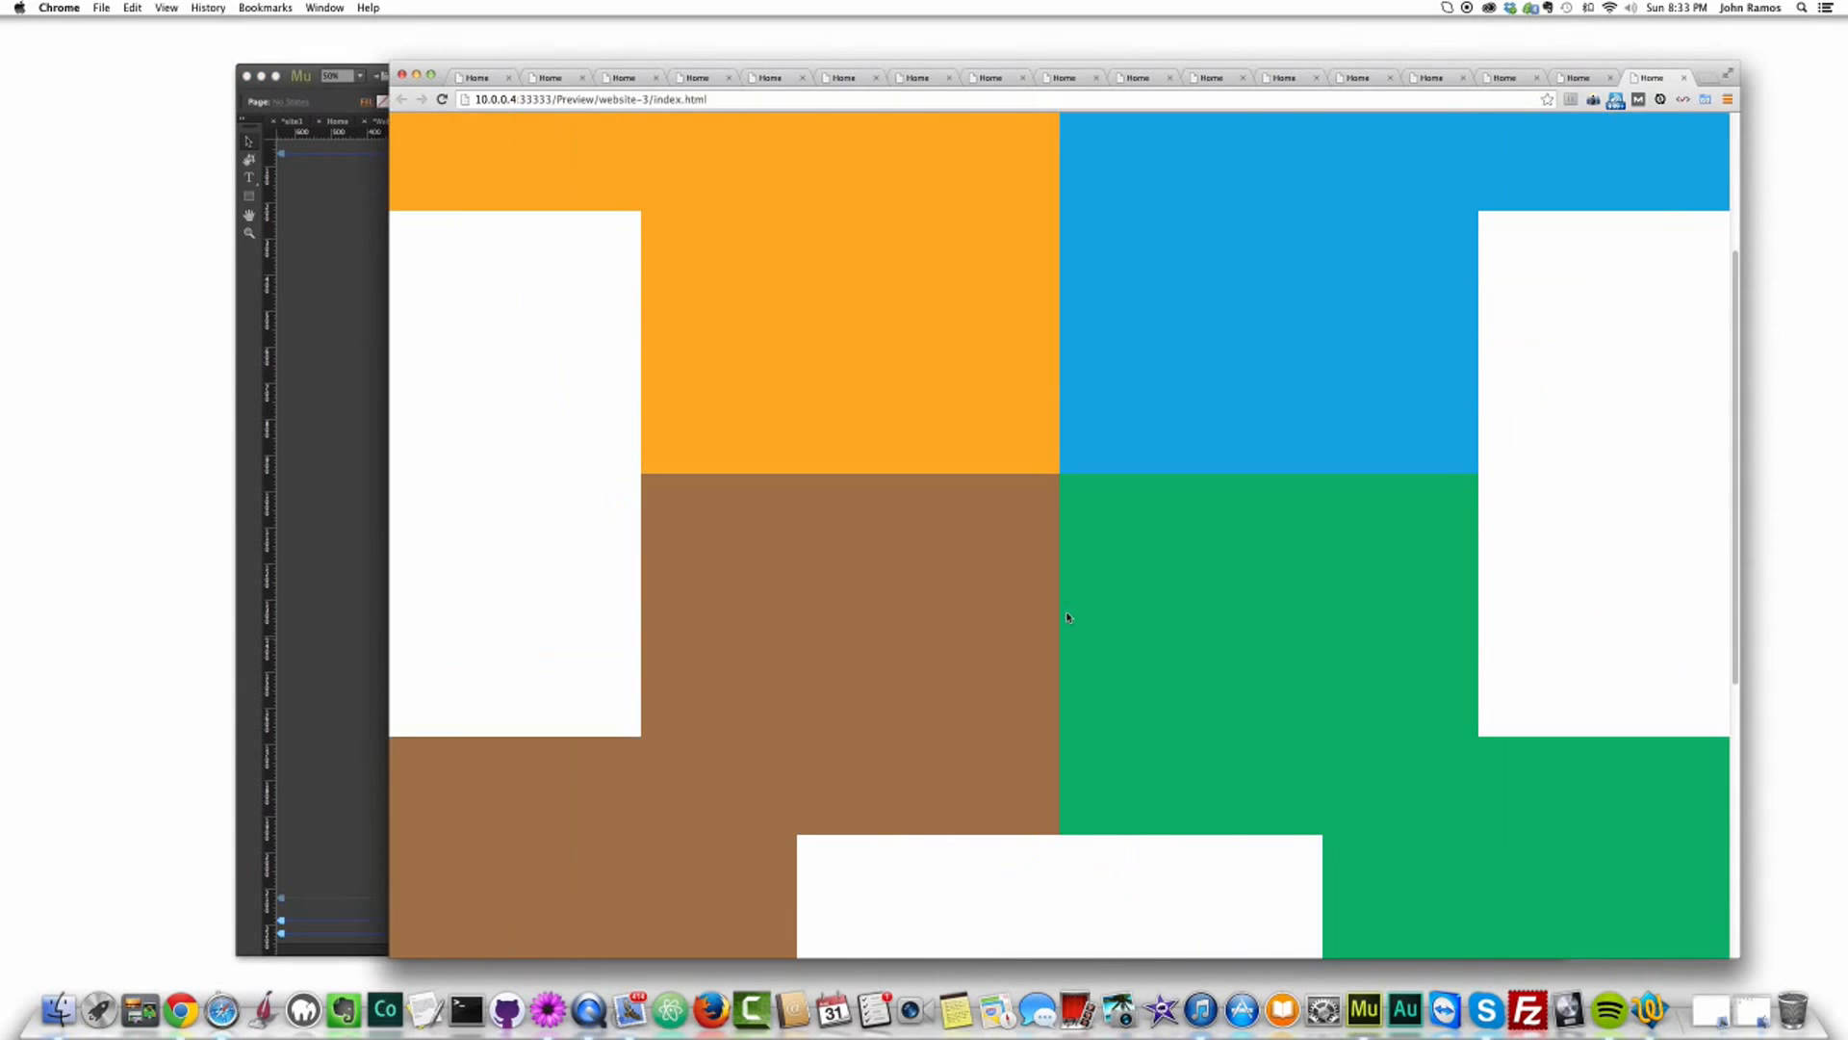
{"action": "left_click", "coordinate": [338, 521]}
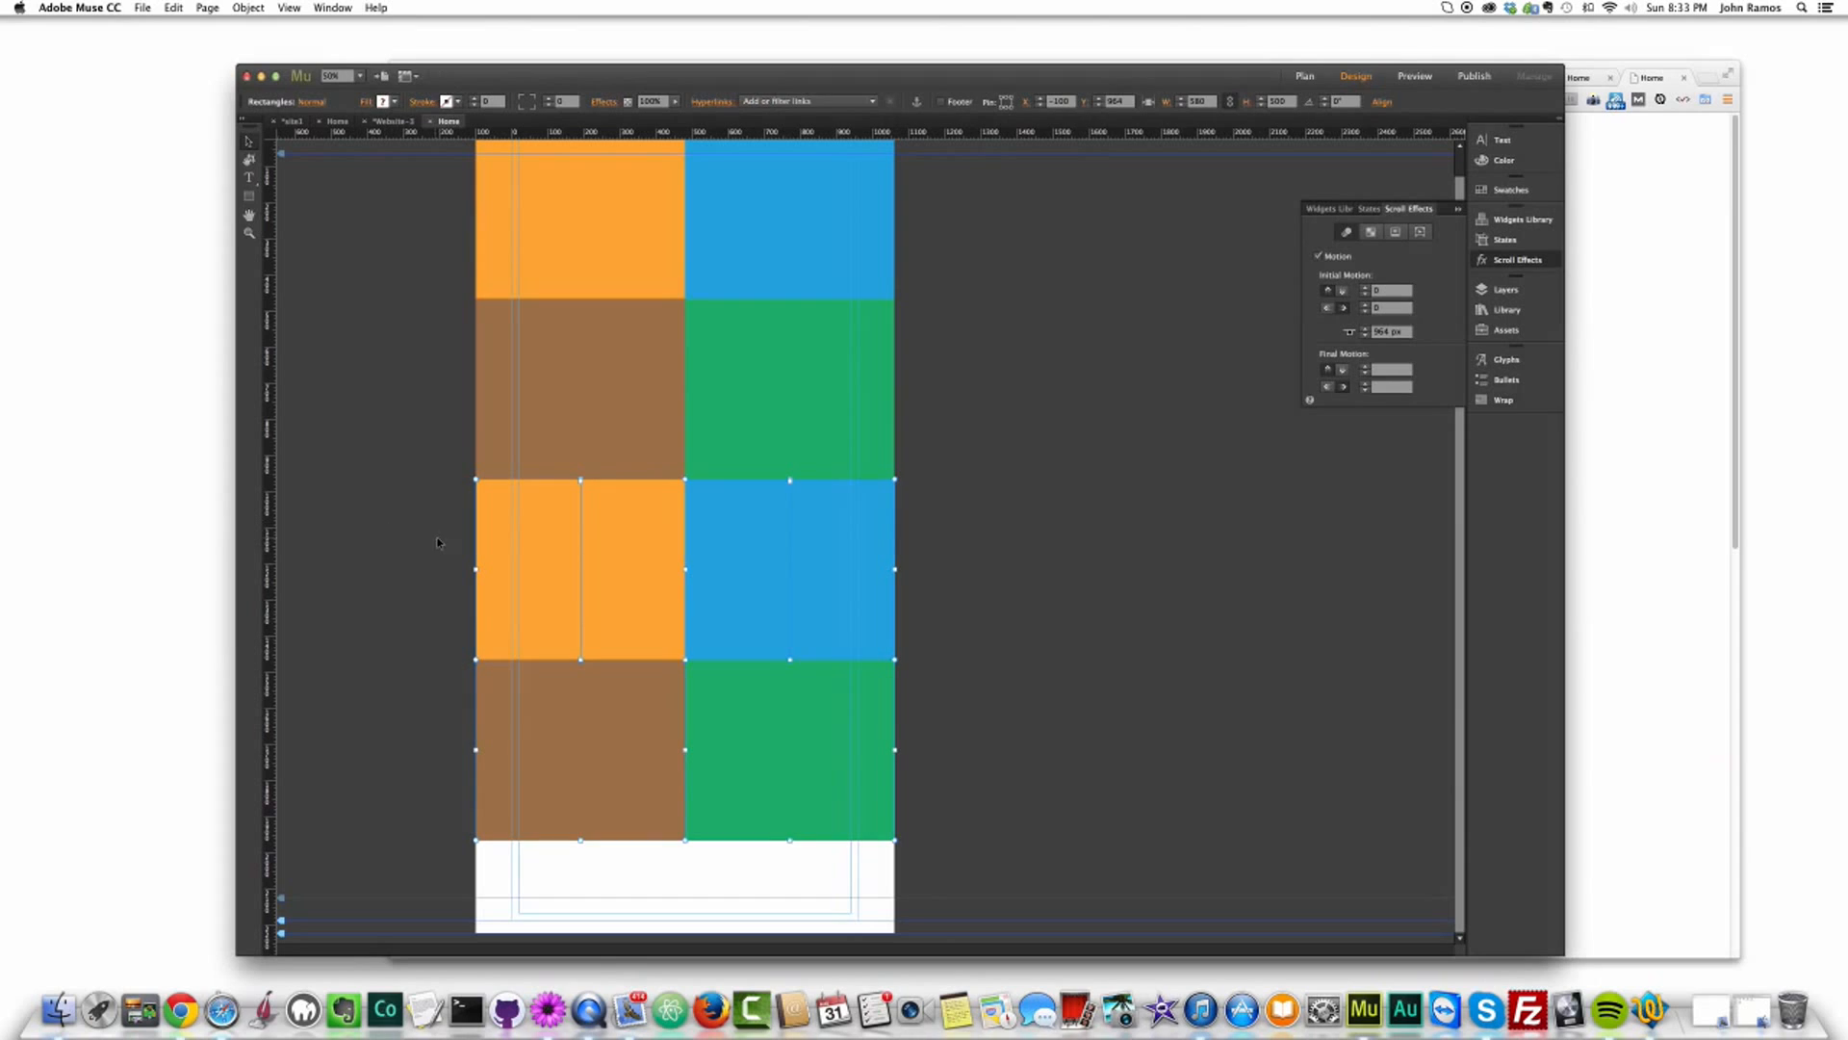
{"action": "left_click", "coordinate": [1172, 526]}
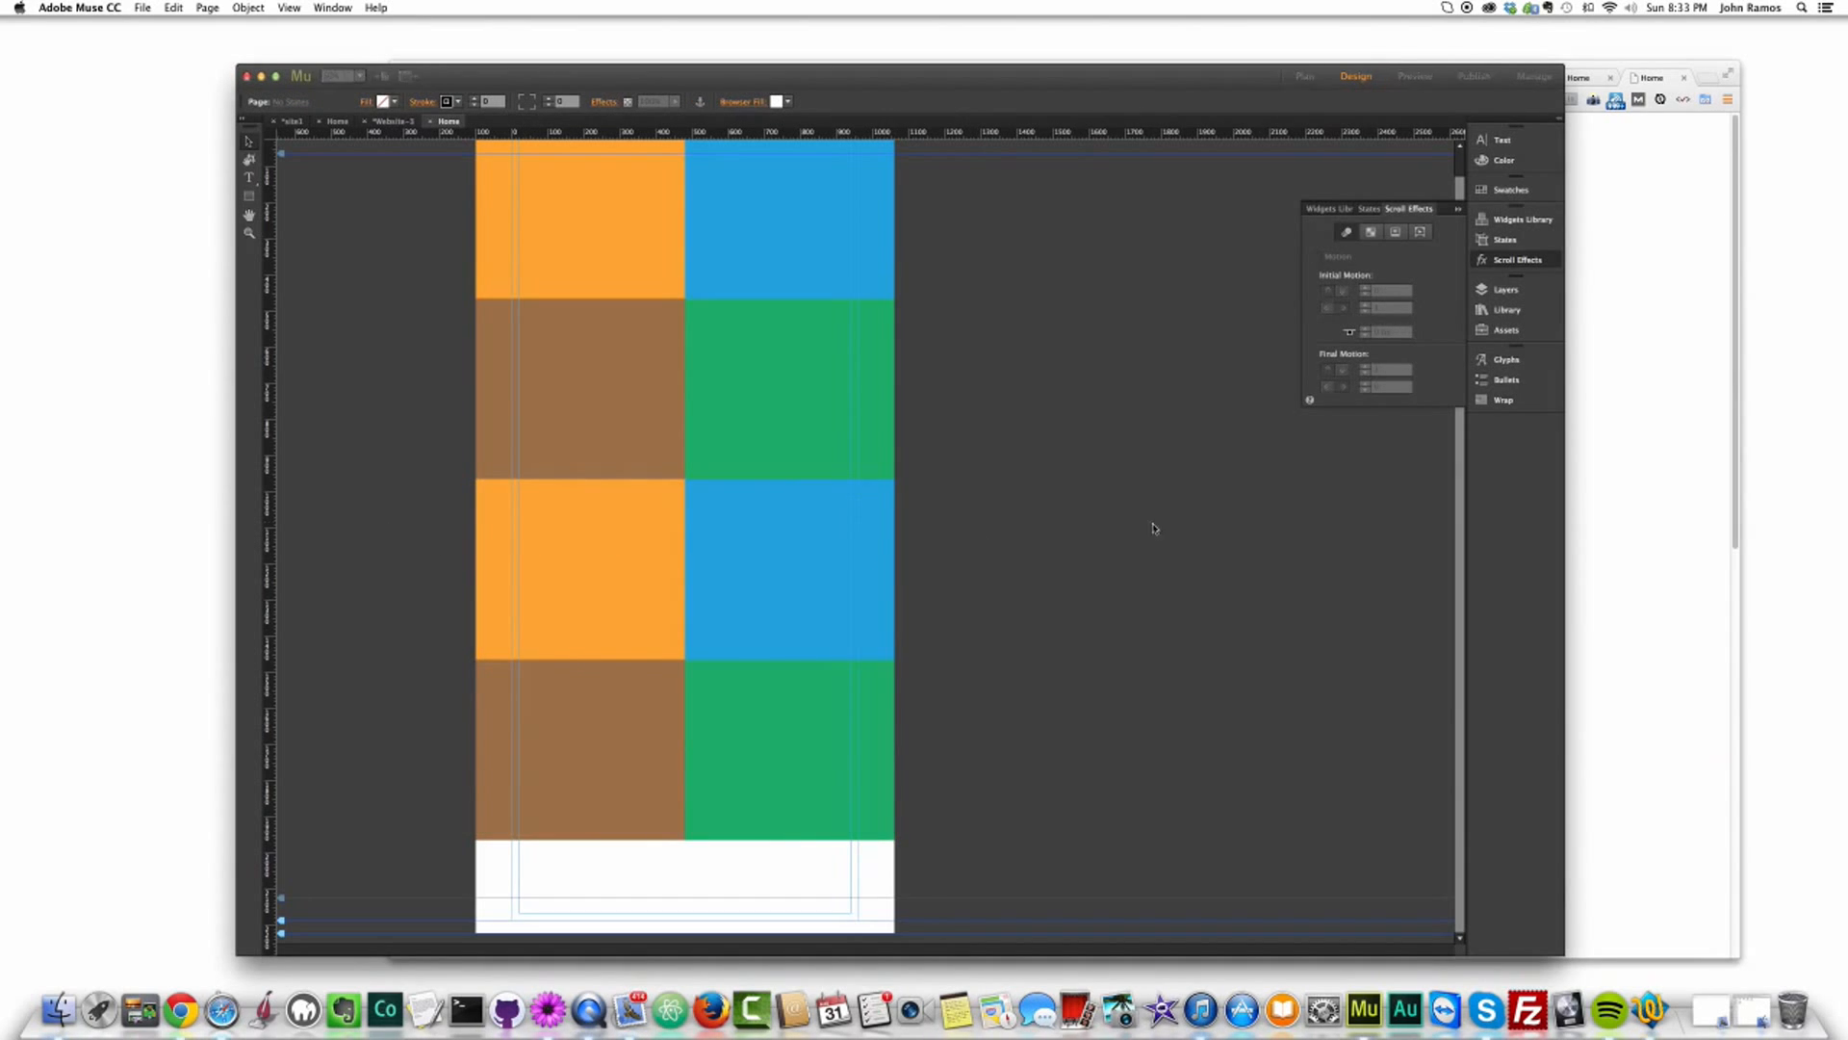
{"action": "key", "text": "super+shift+e"}
{"action": "left_click", "coordinate": [326, 358]}
Step: Recolour the duplicated orange rectangle yellow and the duplicated blue rectangle light green using the fill swatches
{"action": "left_click", "coordinate": [589, 236]}
{"action": "left_click", "coordinate": [619, 592]}
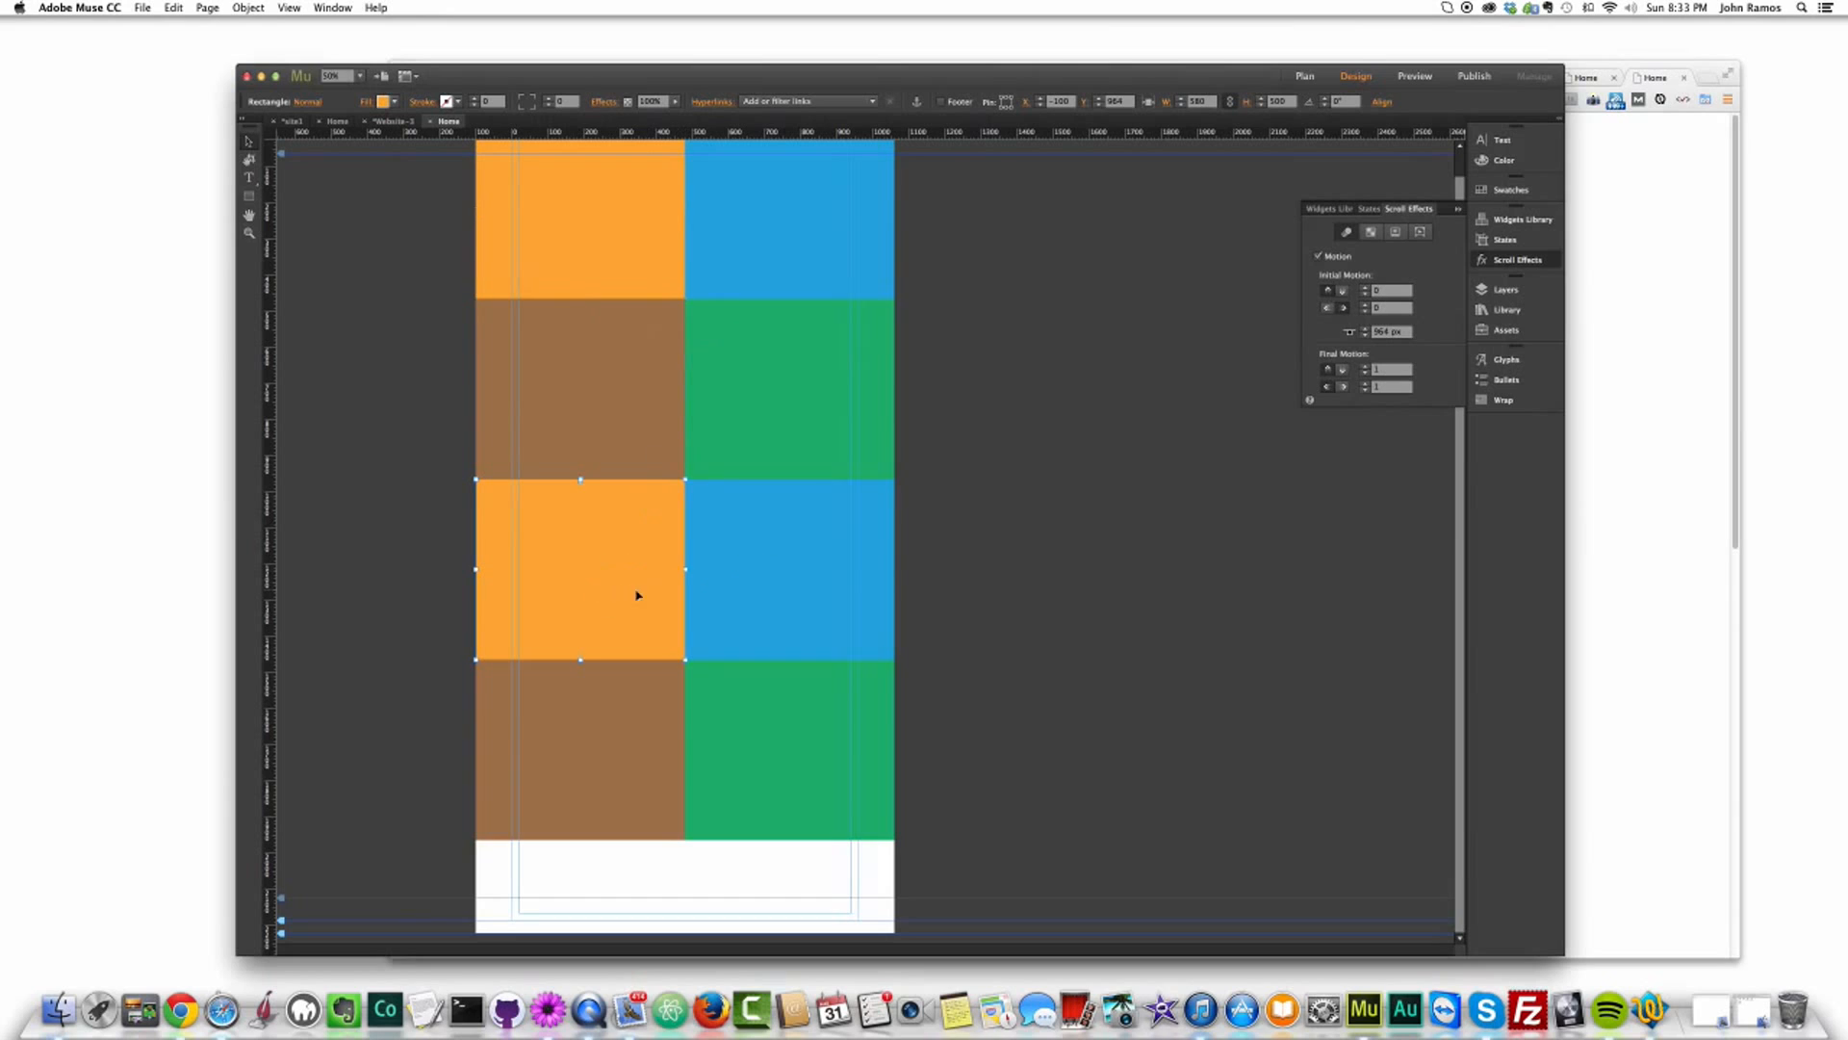
{"action": "left_click", "coordinate": [393, 101]}
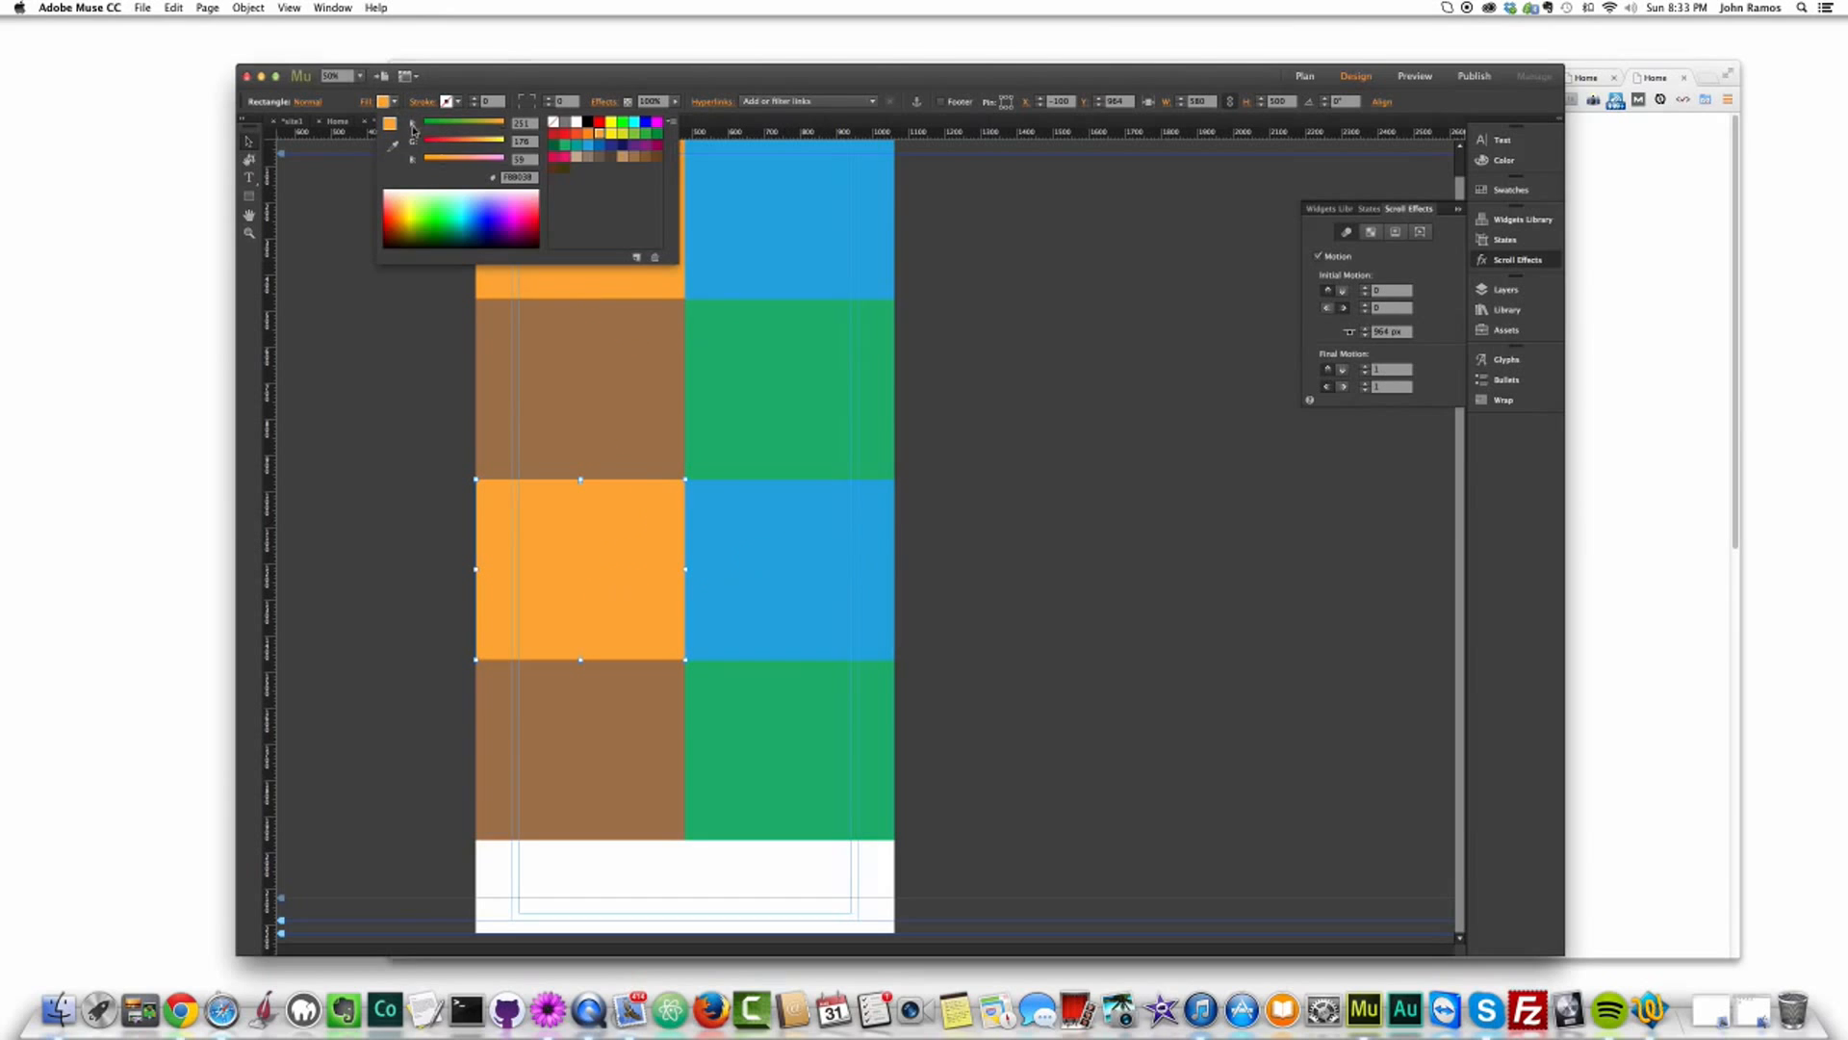
{"action": "left_click", "coordinate": [611, 127]}
{"action": "left_click", "coordinate": [793, 559]}
{"action": "left_click", "coordinate": [393, 102]}
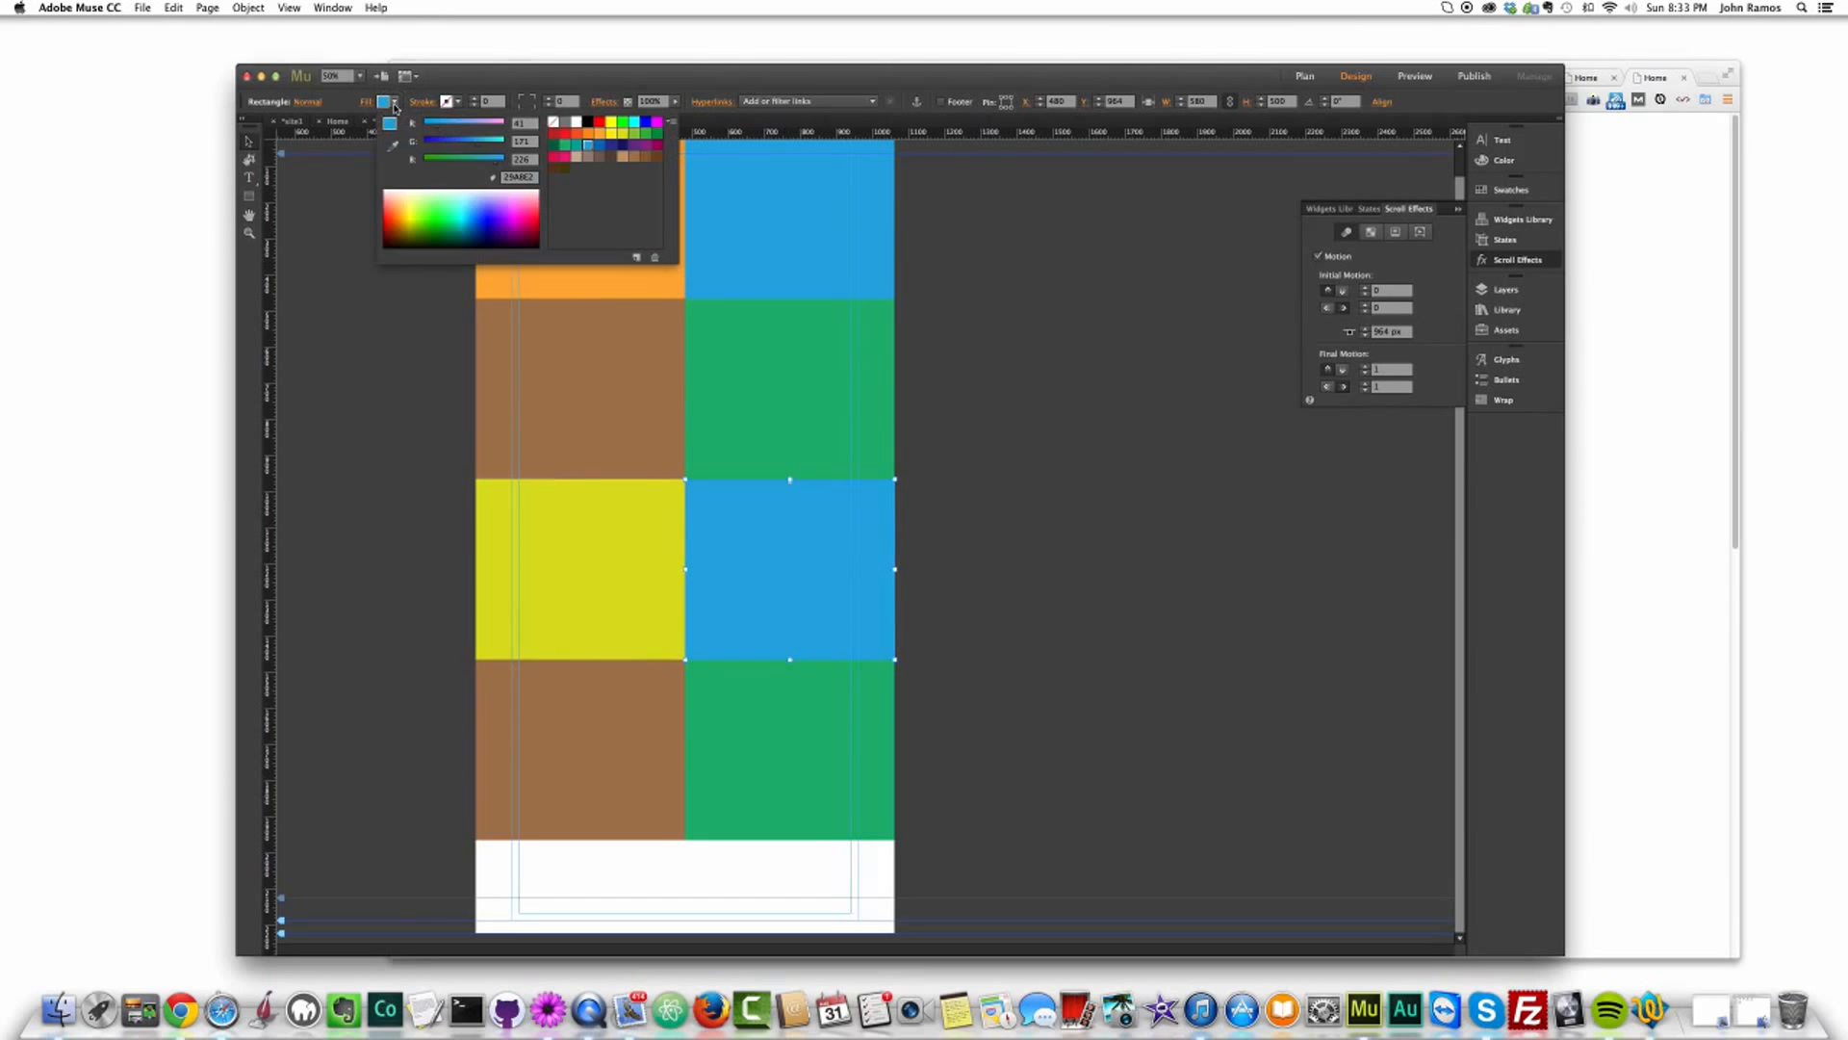
{"action": "left_click", "coordinate": [623, 132]}
Step: Recolour the duplicated brown rectangle dark green and the duplicated green rectangle purple using the fill swatches
{"action": "left_click", "coordinate": [617, 676]}
{"action": "left_click", "coordinate": [394, 102]}
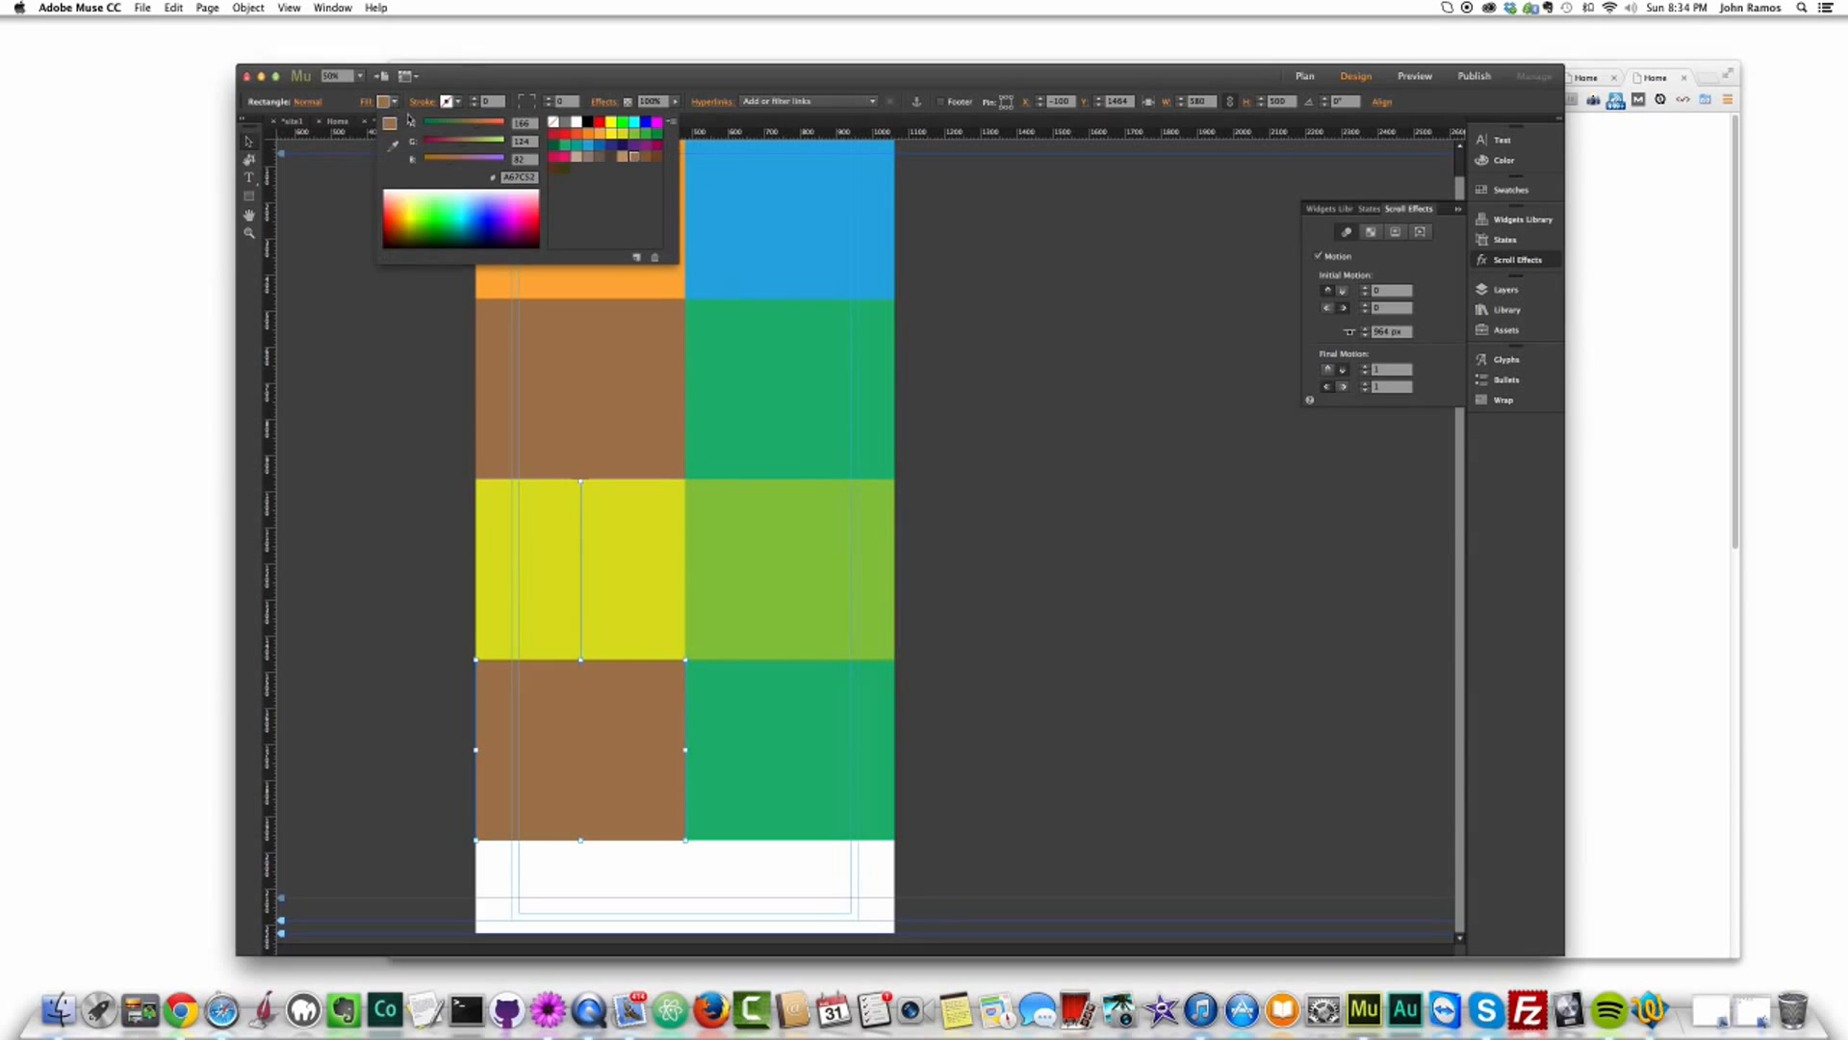
{"action": "left_click", "coordinate": [553, 144]}
{"action": "left_click", "coordinate": [770, 698]}
{"action": "left_click", "coordinate": [396, 102]}
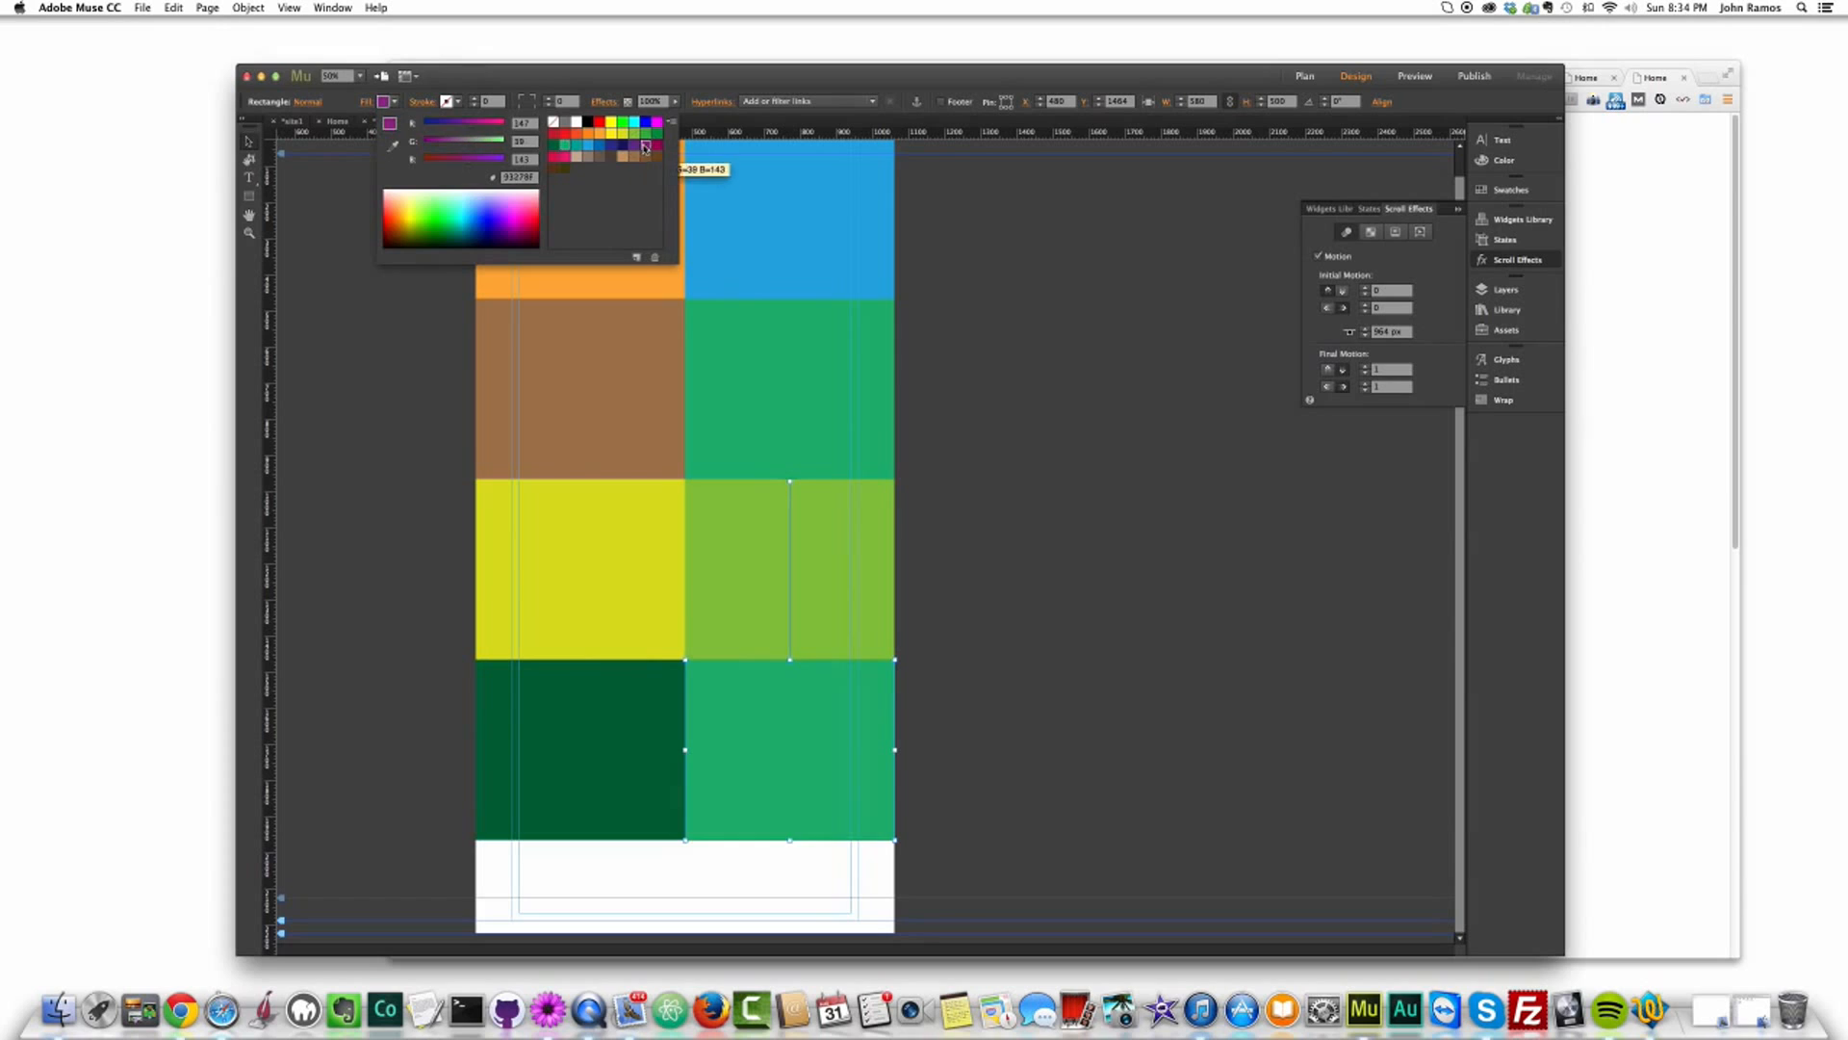
{"action": "left_click", "coordinate": [642, 144]}
Step: Preview the recoloured page in Chrome, check which set is in front, and return to Muse
{"action": "key", "text": "super+shift+e"}
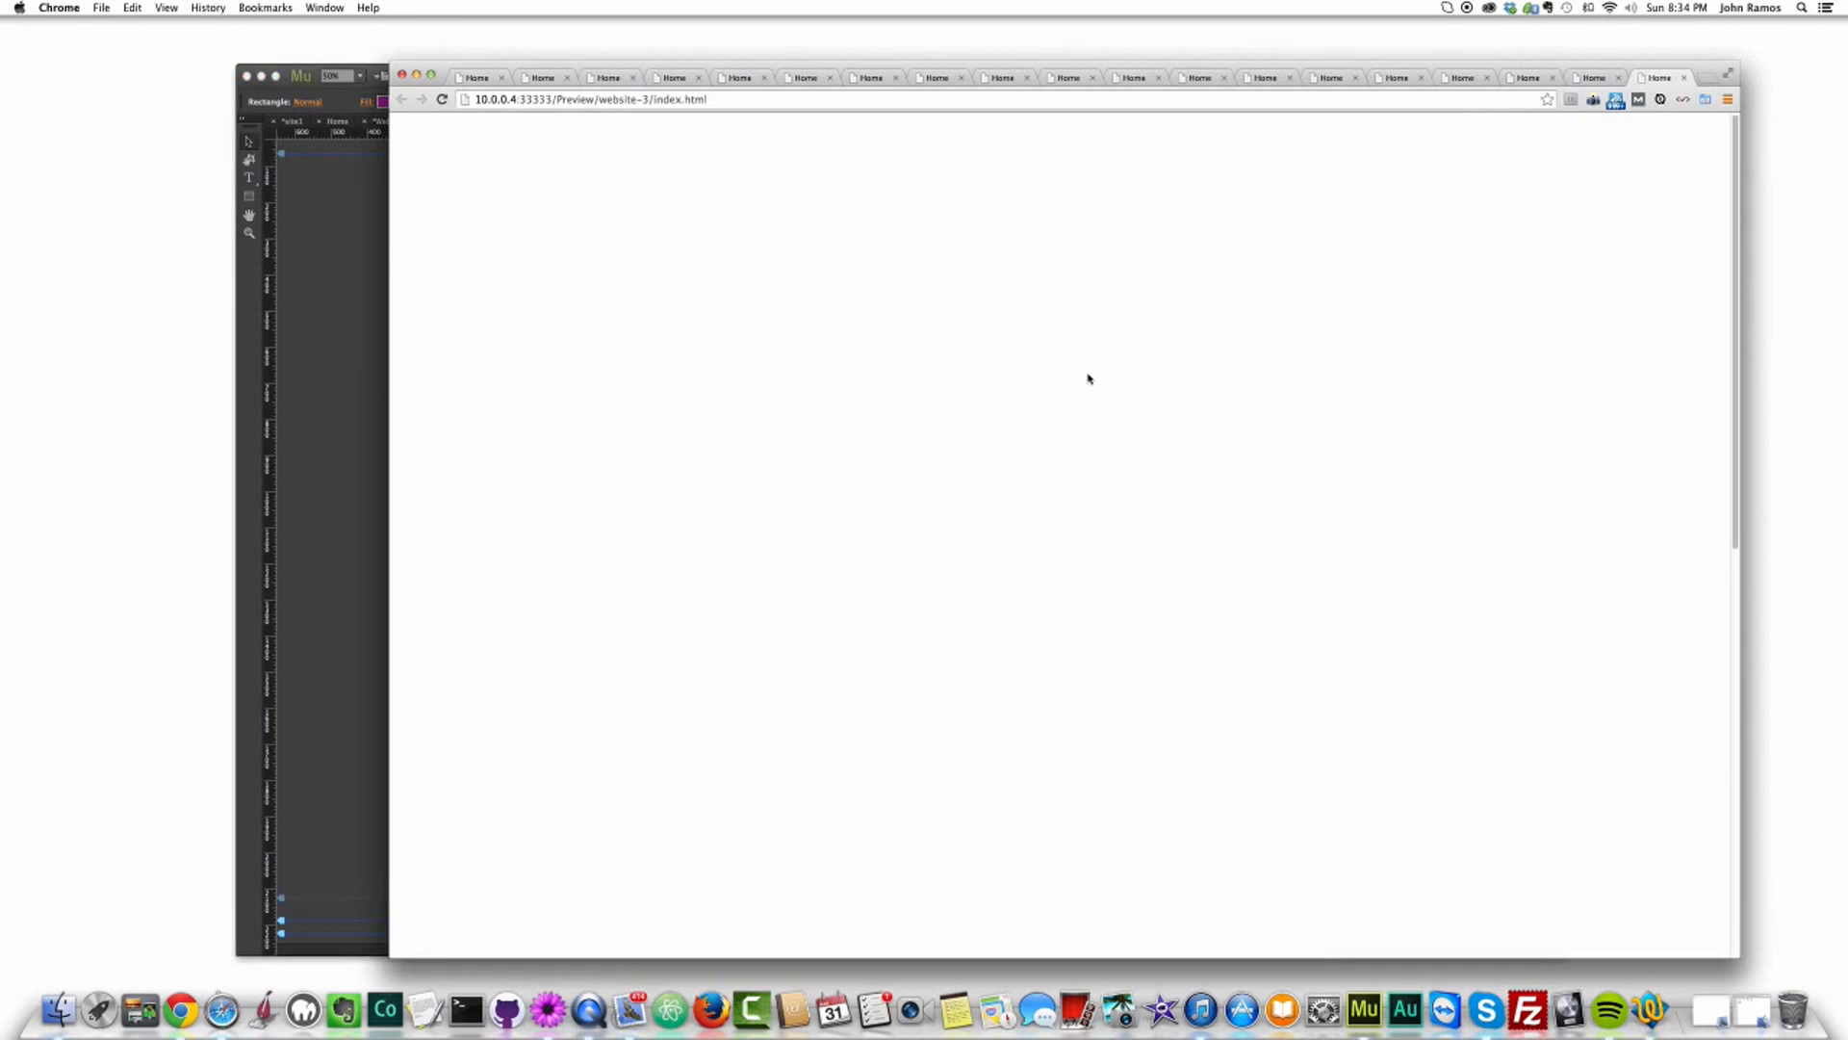
{"action": "scroll", "coordinate": [1090, 386], "scroll_direction": "up", "scroll_amount": 5}
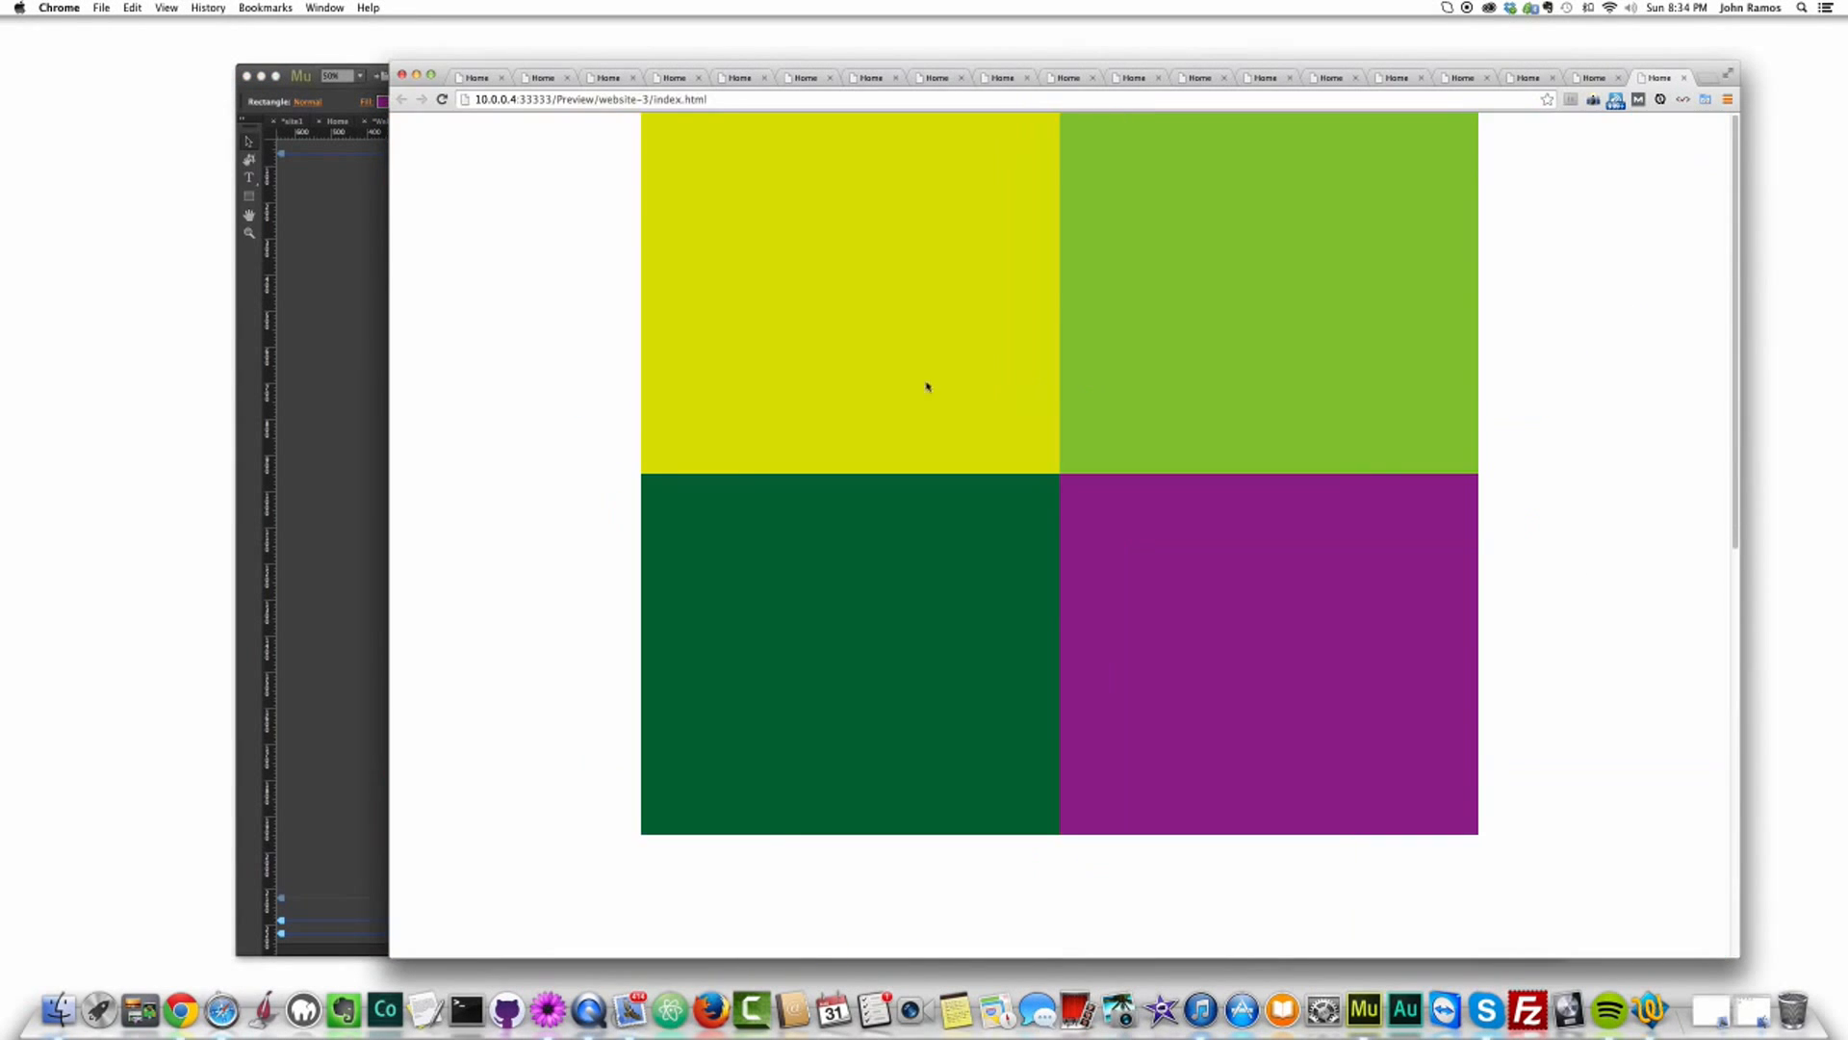
{"action": "left_click", "coordinate": [342, 339]}
Step: Select the four original orange, blue, brown and green rectangles and bring them to the front
{"action": "left_click", "coordinate": [591, 500]}
{"action": "left_click", "coordinate": [776, 540], "text": "shift"}
{"action": "left_click", "coordinate": [756, 695], "text": "shift"}
{"action": "left_click", "coordinate": [789, 367], "text": "shift"}
{"action": "left_click", "coordinate": [657, 378], "text": "shift"}
{"action": "right_click", "coordinate": [745, 206]}
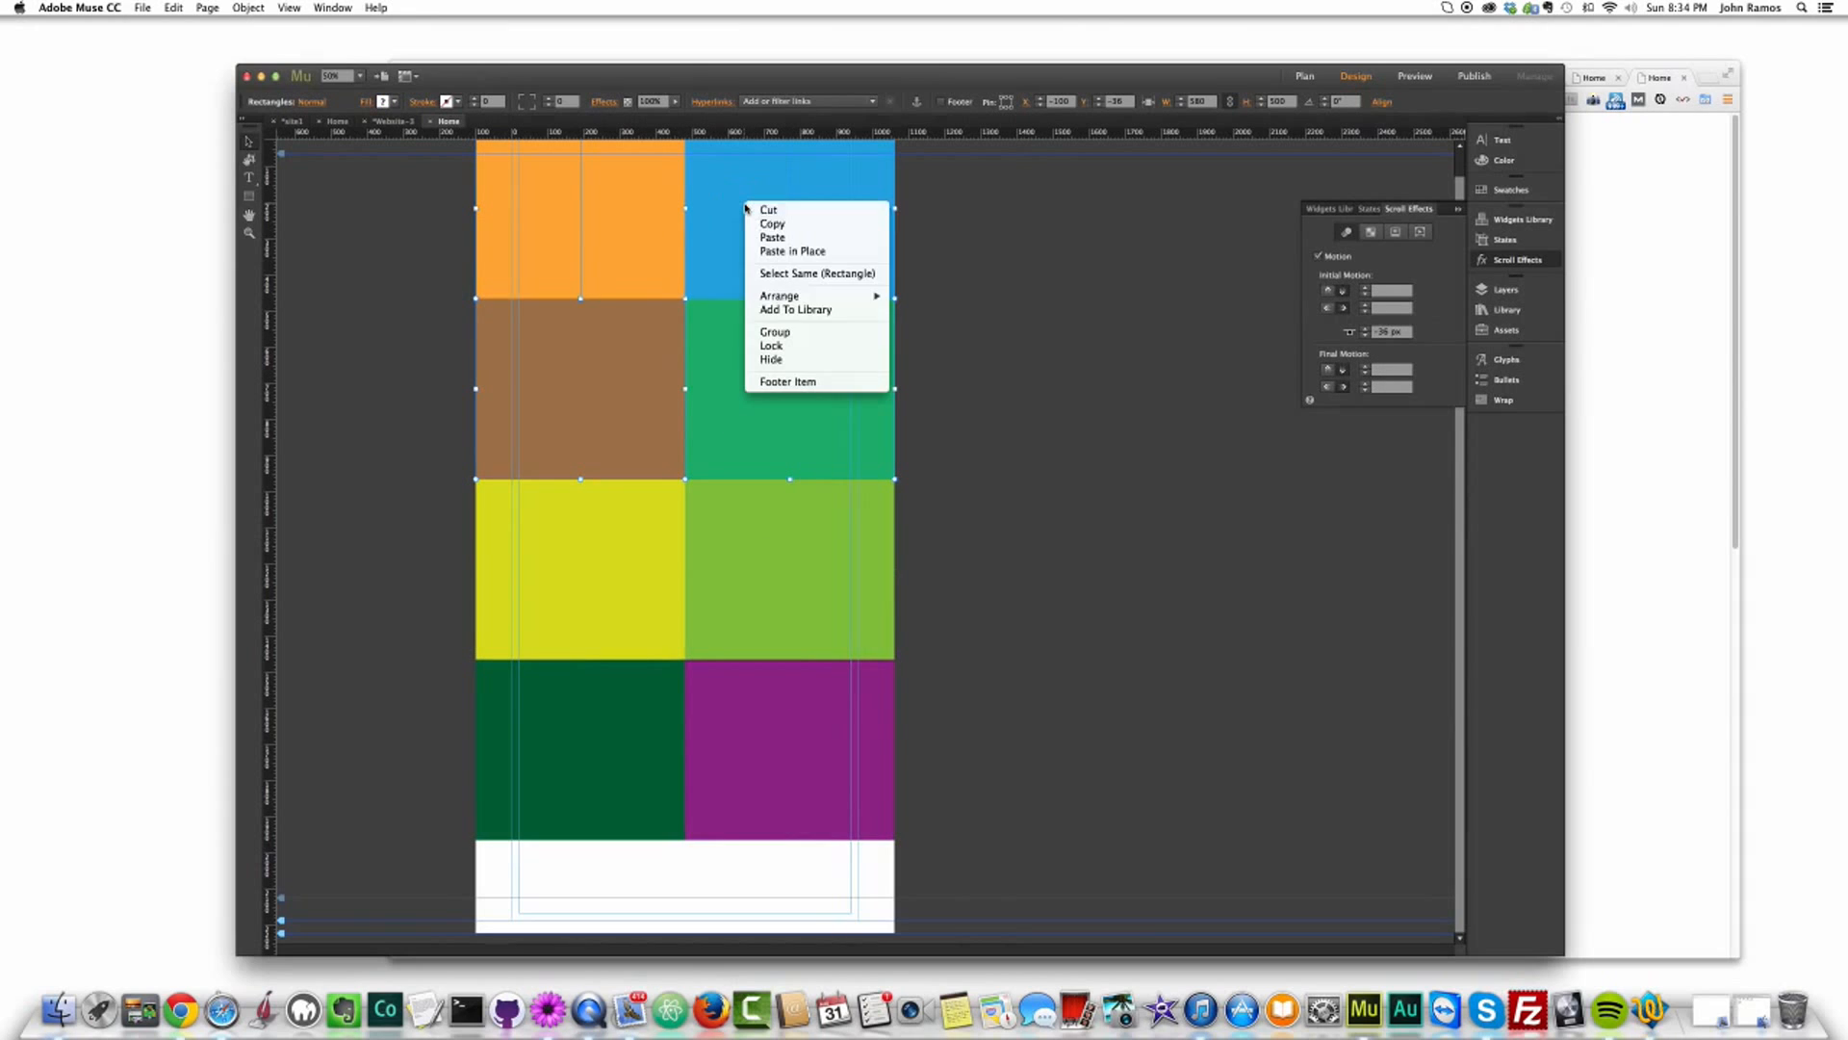
{"action": "mouse_move", "coordinate": [785, 296]}
{"action": "left_click", "coordinate": [948, 297]}
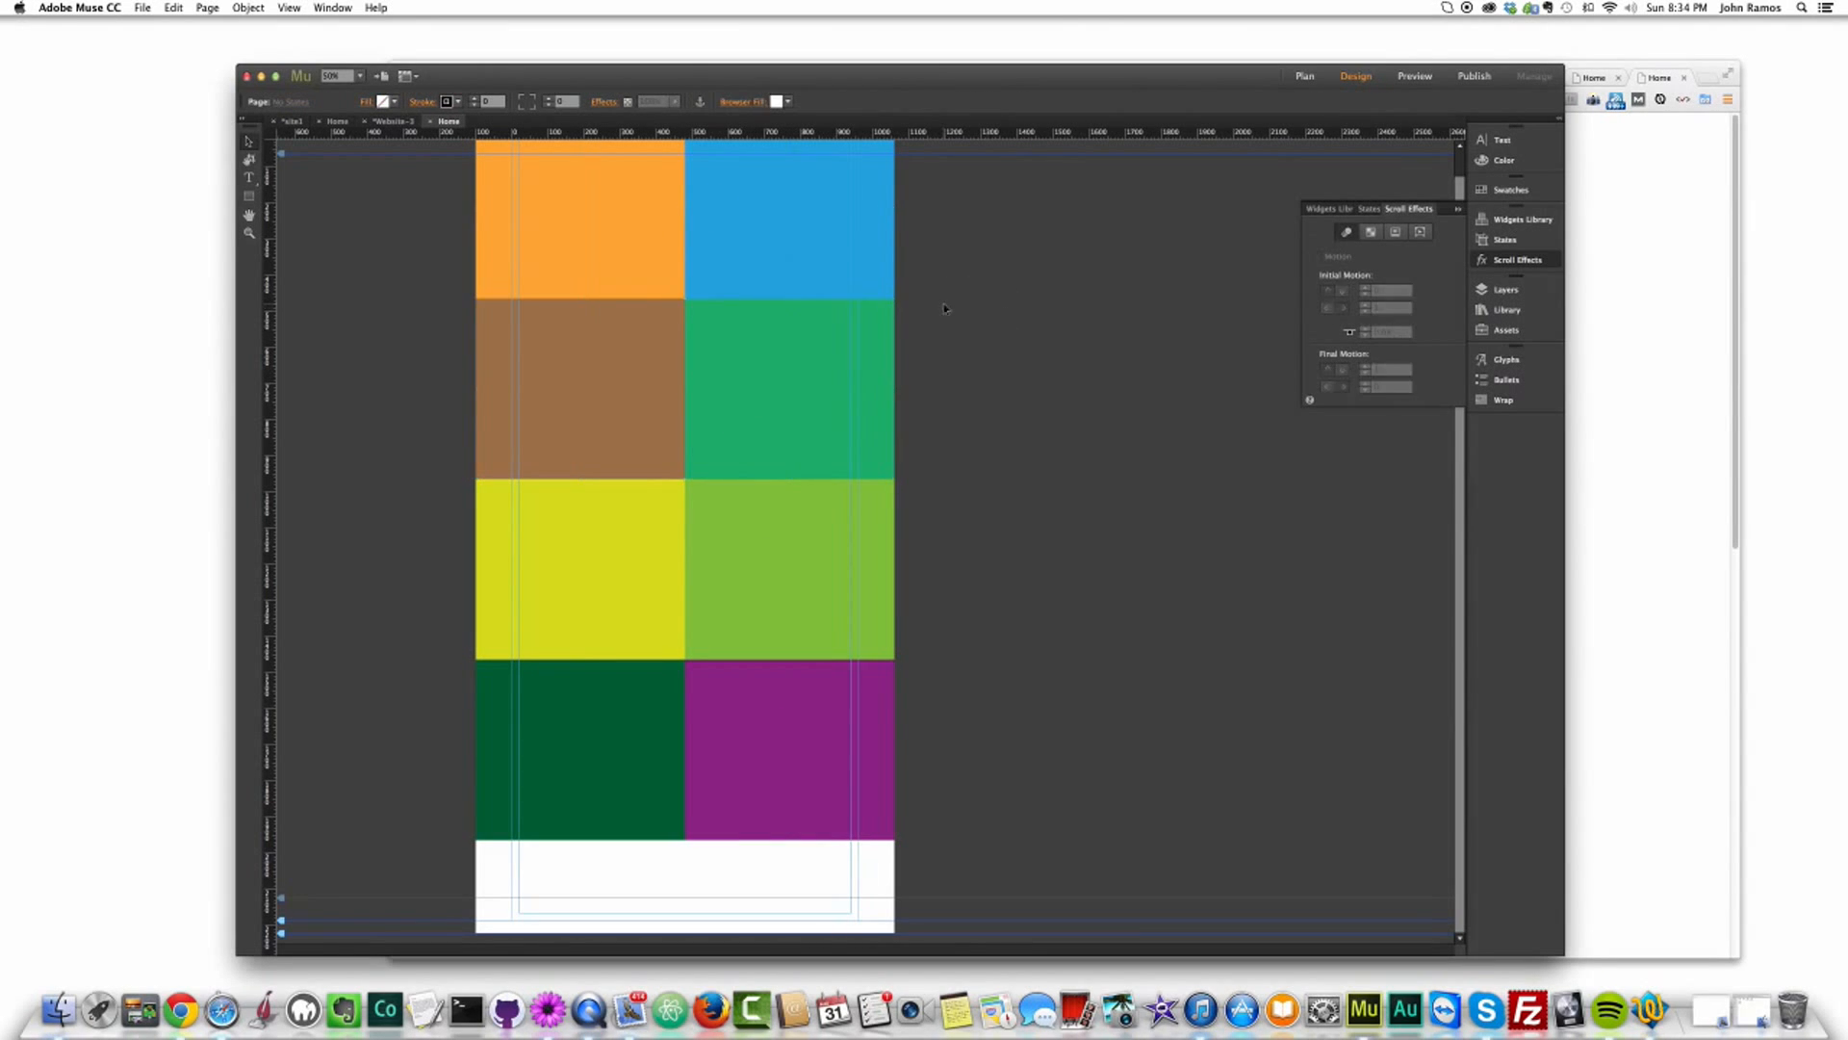
Step: Preview the page in Chrome, scroll down and back up to check the reveal of the recoloured set, and return to Muse
{"action": "key", "text": "super+shift+e"}
{"action": "scroll", "coordinate": [987, 359], "scroll_direction": "down", "scroll_amount": 5}
{"action": "scroll", "coordinate": [985, 356], "scroll_direction": "up", "scroll_amount": 10}
{"action": "left_click", "coordinate": [307, 342]}
Step: Lengthen the page below the dark green and purple rectangles by lowering its bottom guide
{"action": "left_click_drag", "start_coordinate": [281, 932], "coordinate": [277, 1036]}
{"action": "scroll", "coordinate": [430, 778], "scroll_direction": "down", "scroll_amount": 3}
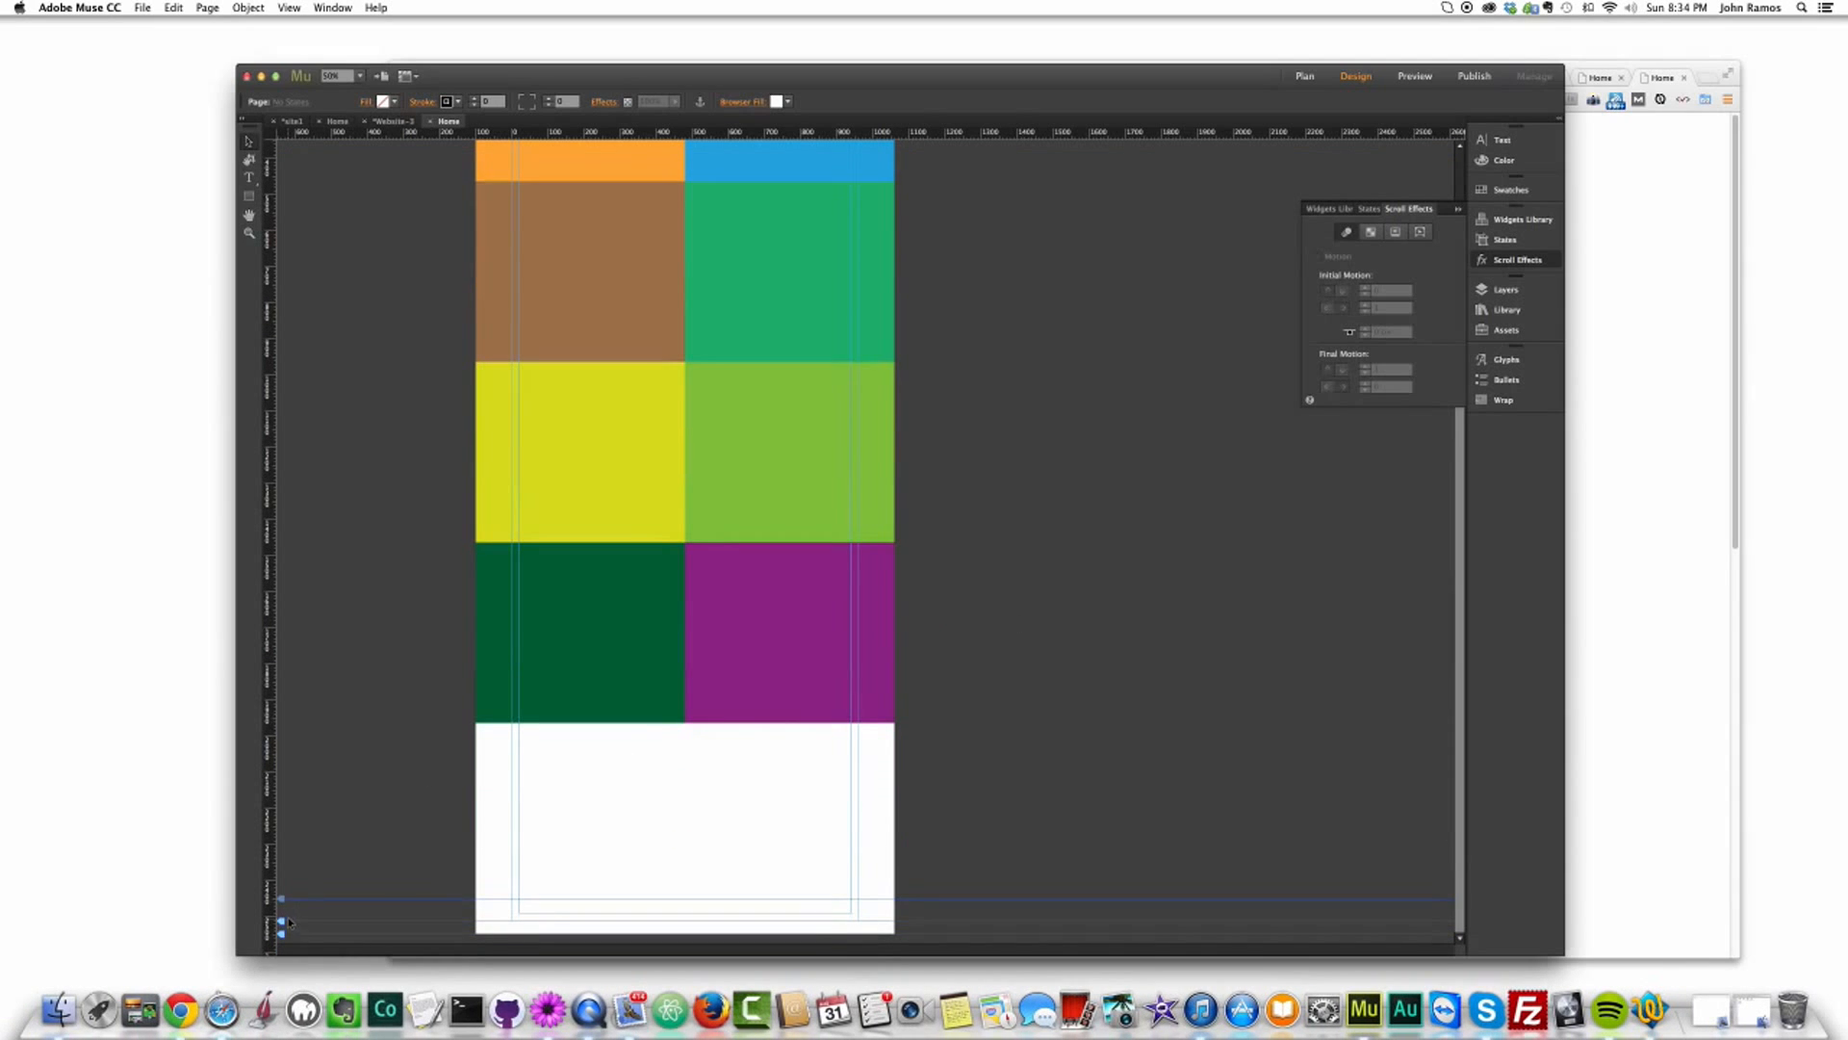
{"action": "left_click_drag", "start_coordinate": [278, 942], "coordinate": [276, 988]}
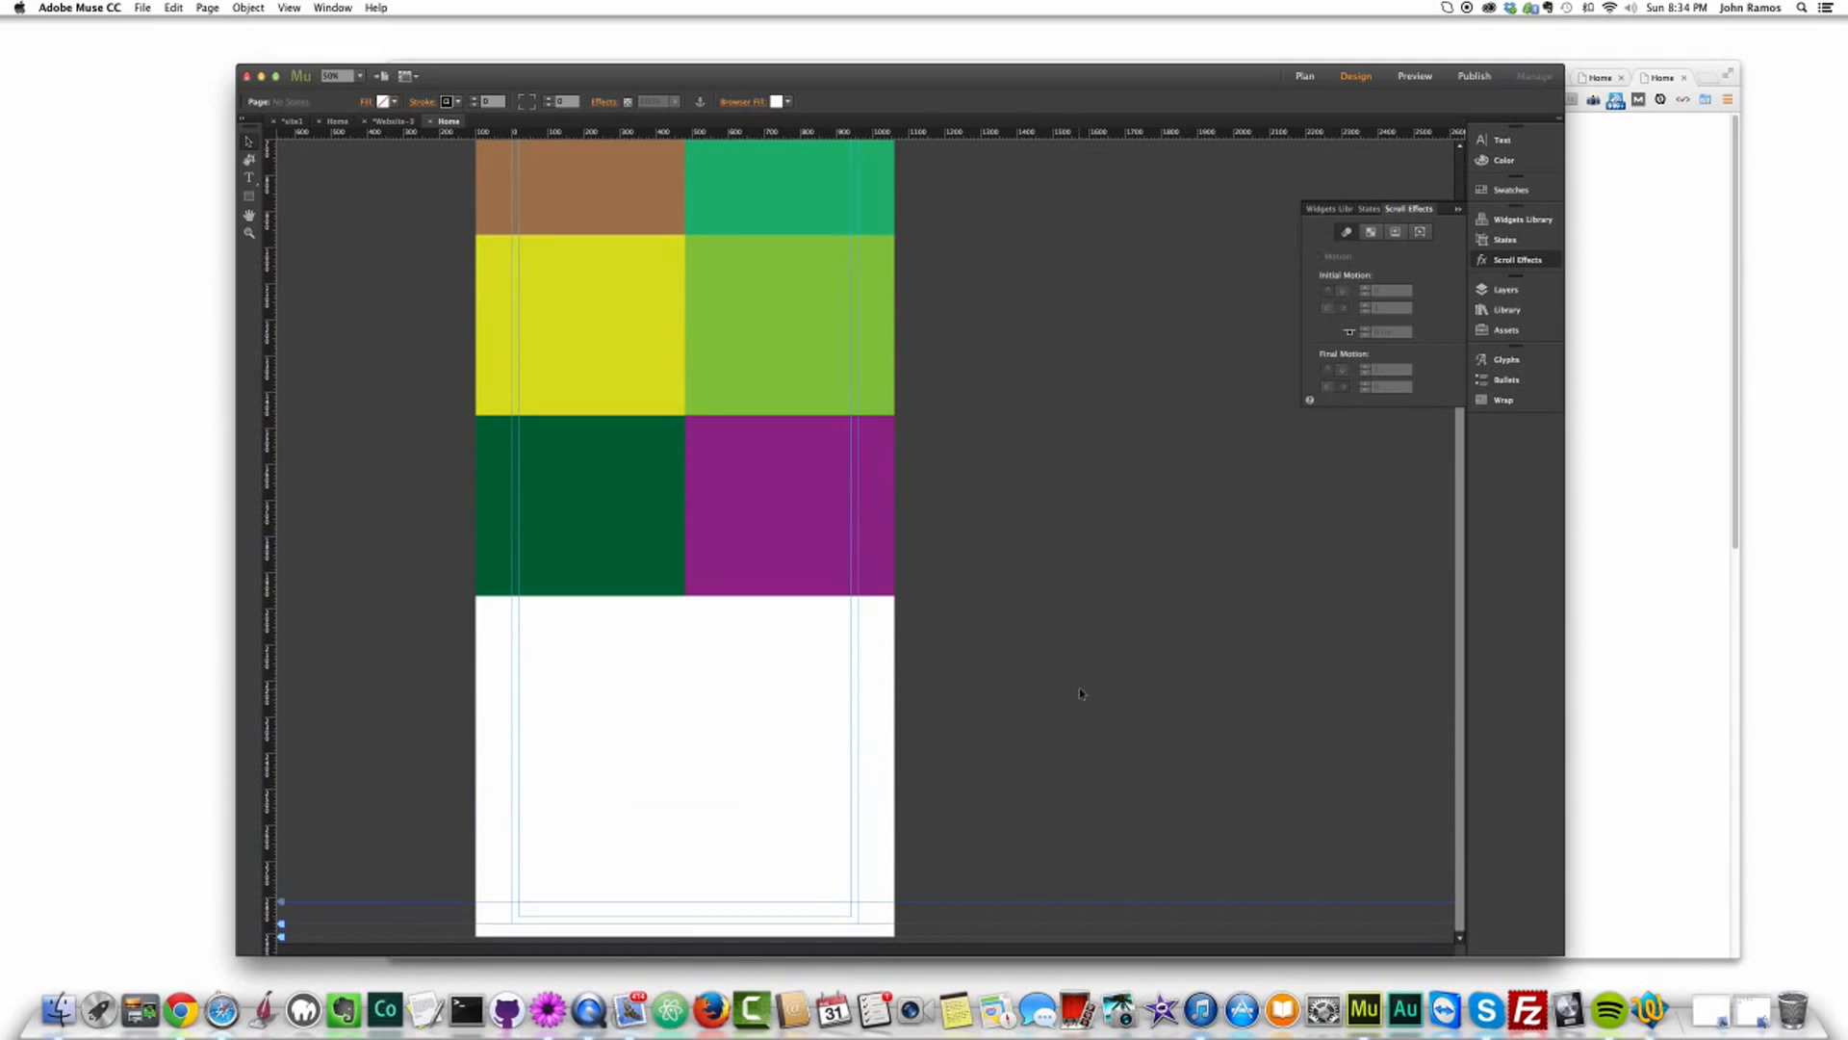
{"action": "scroll", "coordinate": [1005, 624], "scroll_direction": "up", "scroll_amount": 3}
{"action": "scroll", "coordinate": [1001, 623], "scroll_direction": "up", "scroll_amount": 3}
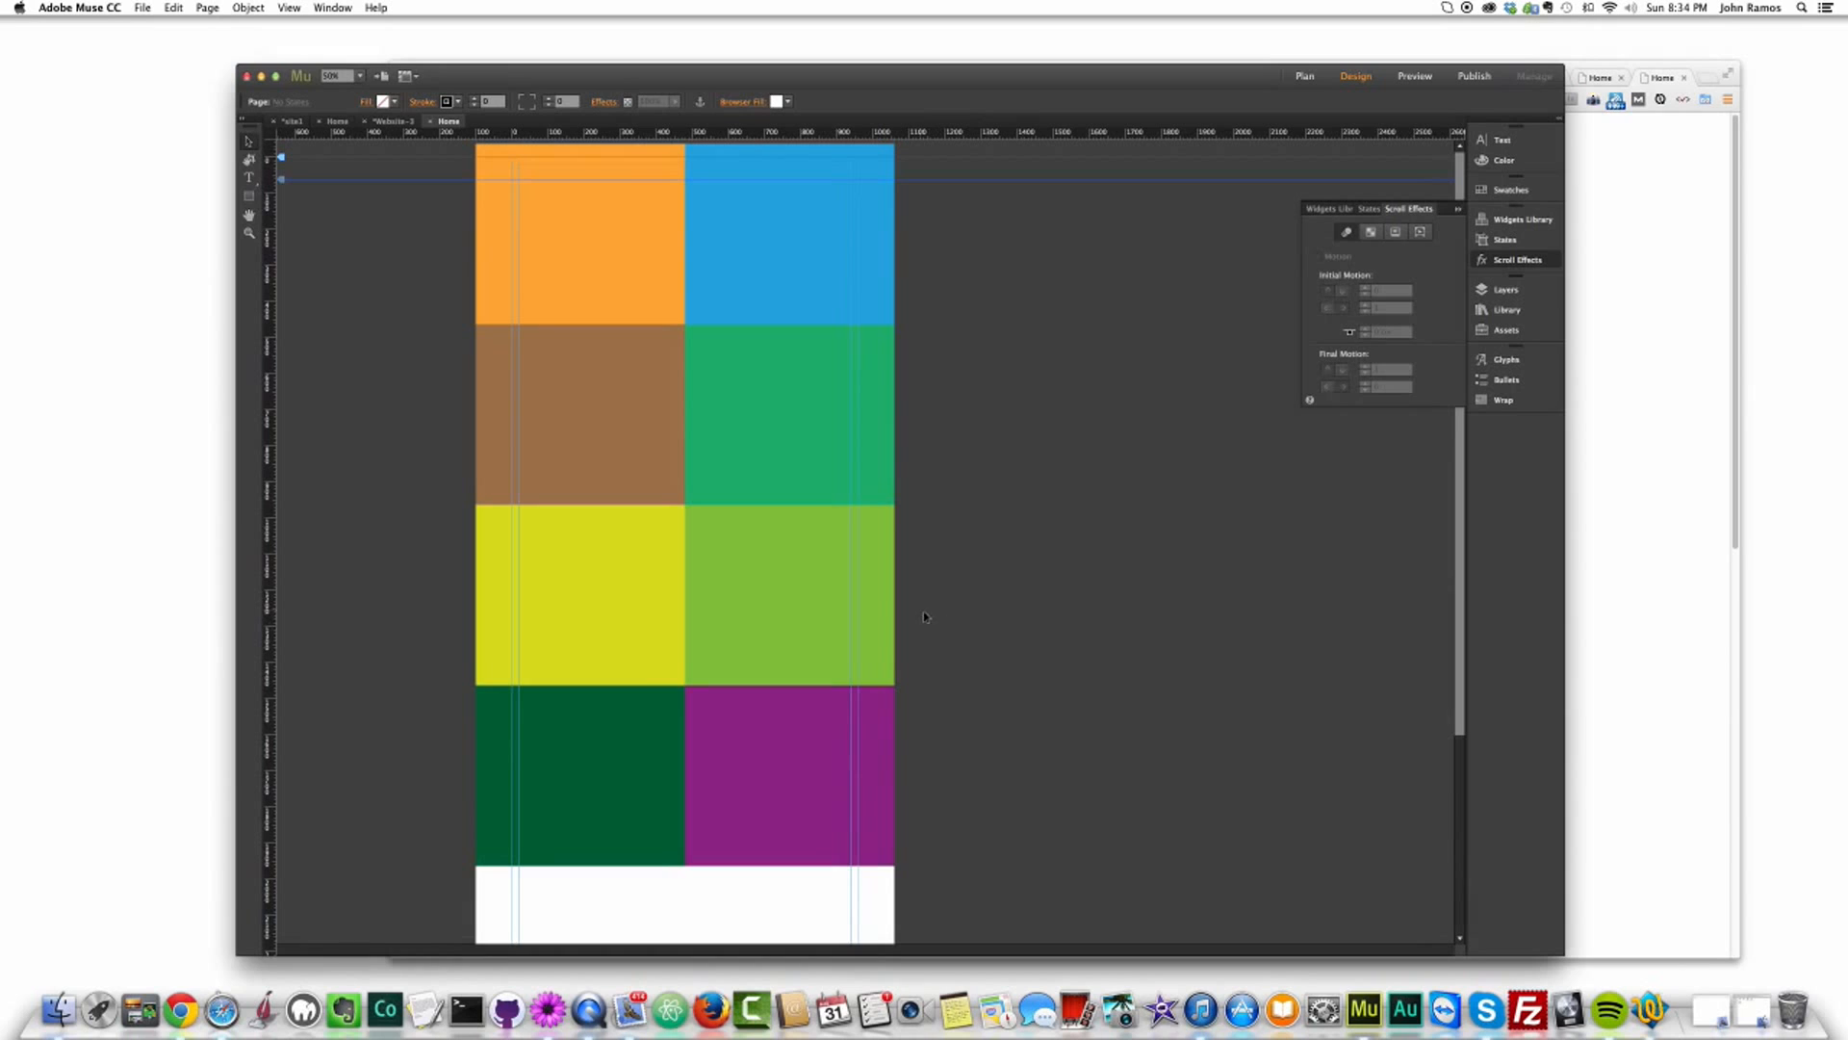
Step: Switch to Finder and examine the contents of the Pop Art Social Media Icons. Set 1 folder
{"action": "left_click", "coordinate": [592, 249]}
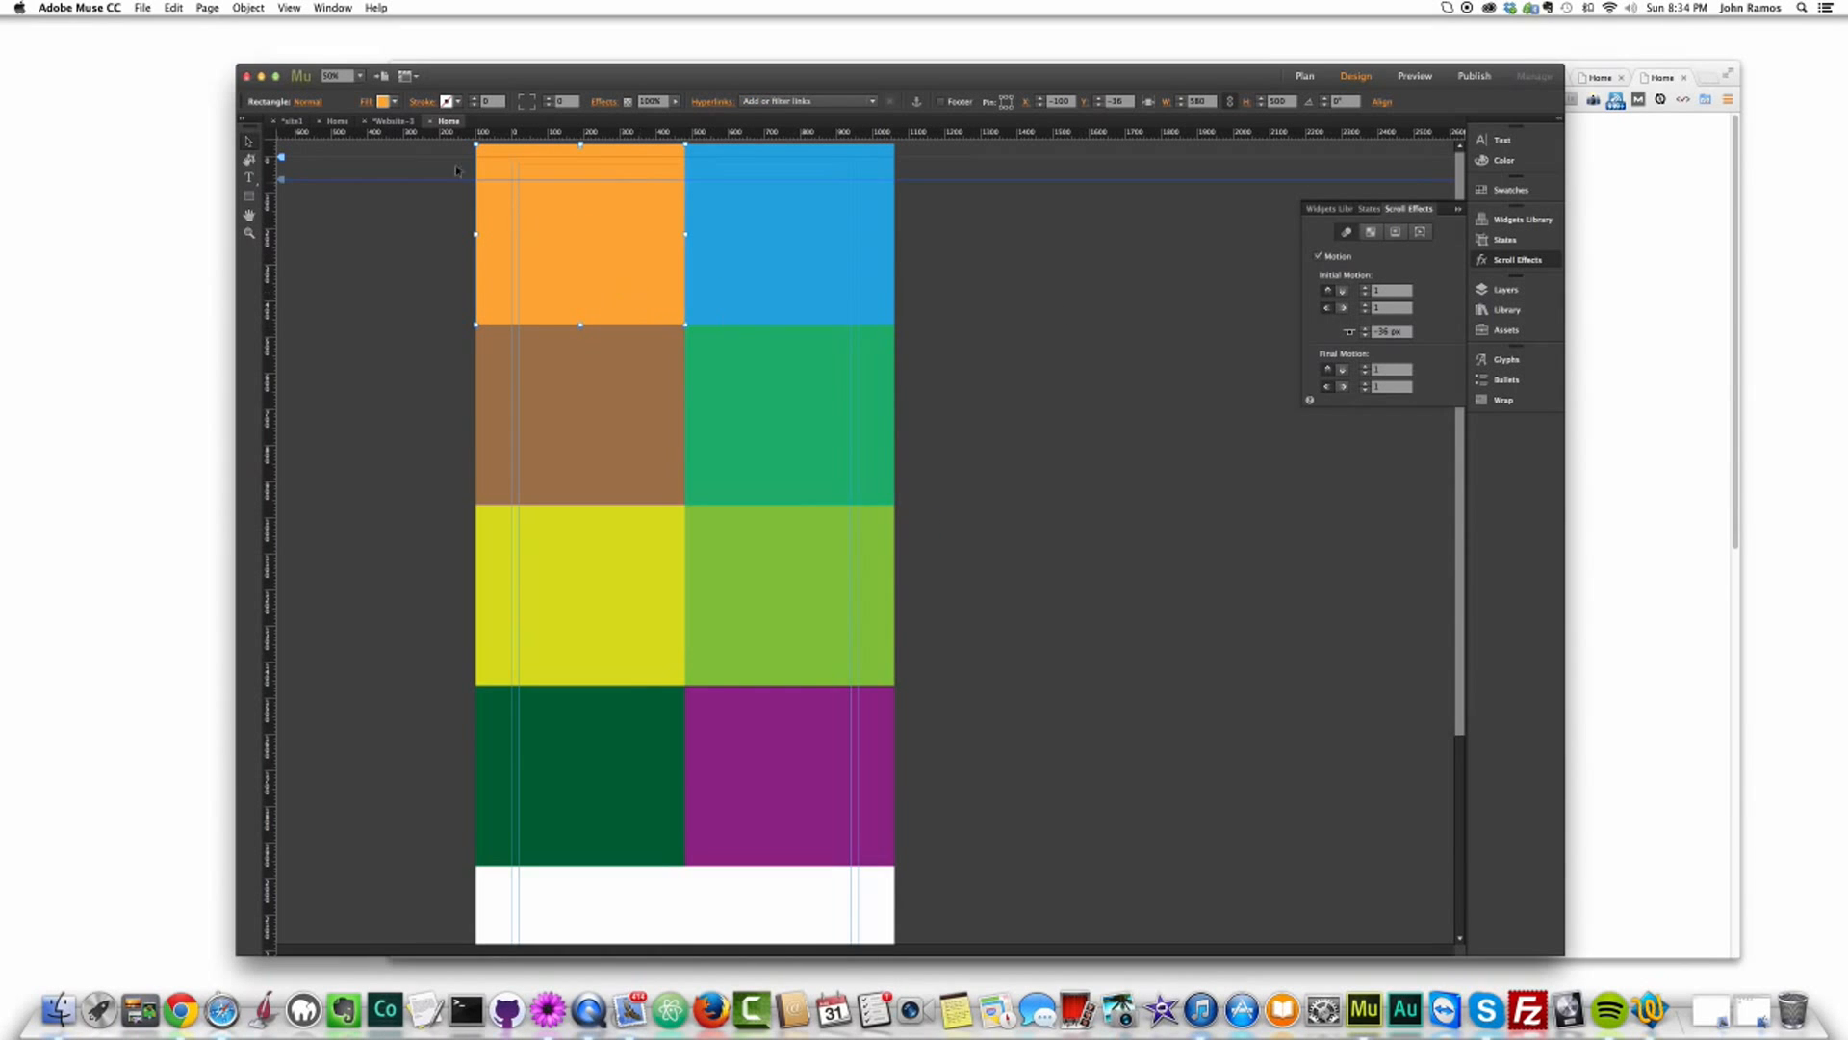
{"action": "left_click", "coordinate": [58, 1006]}
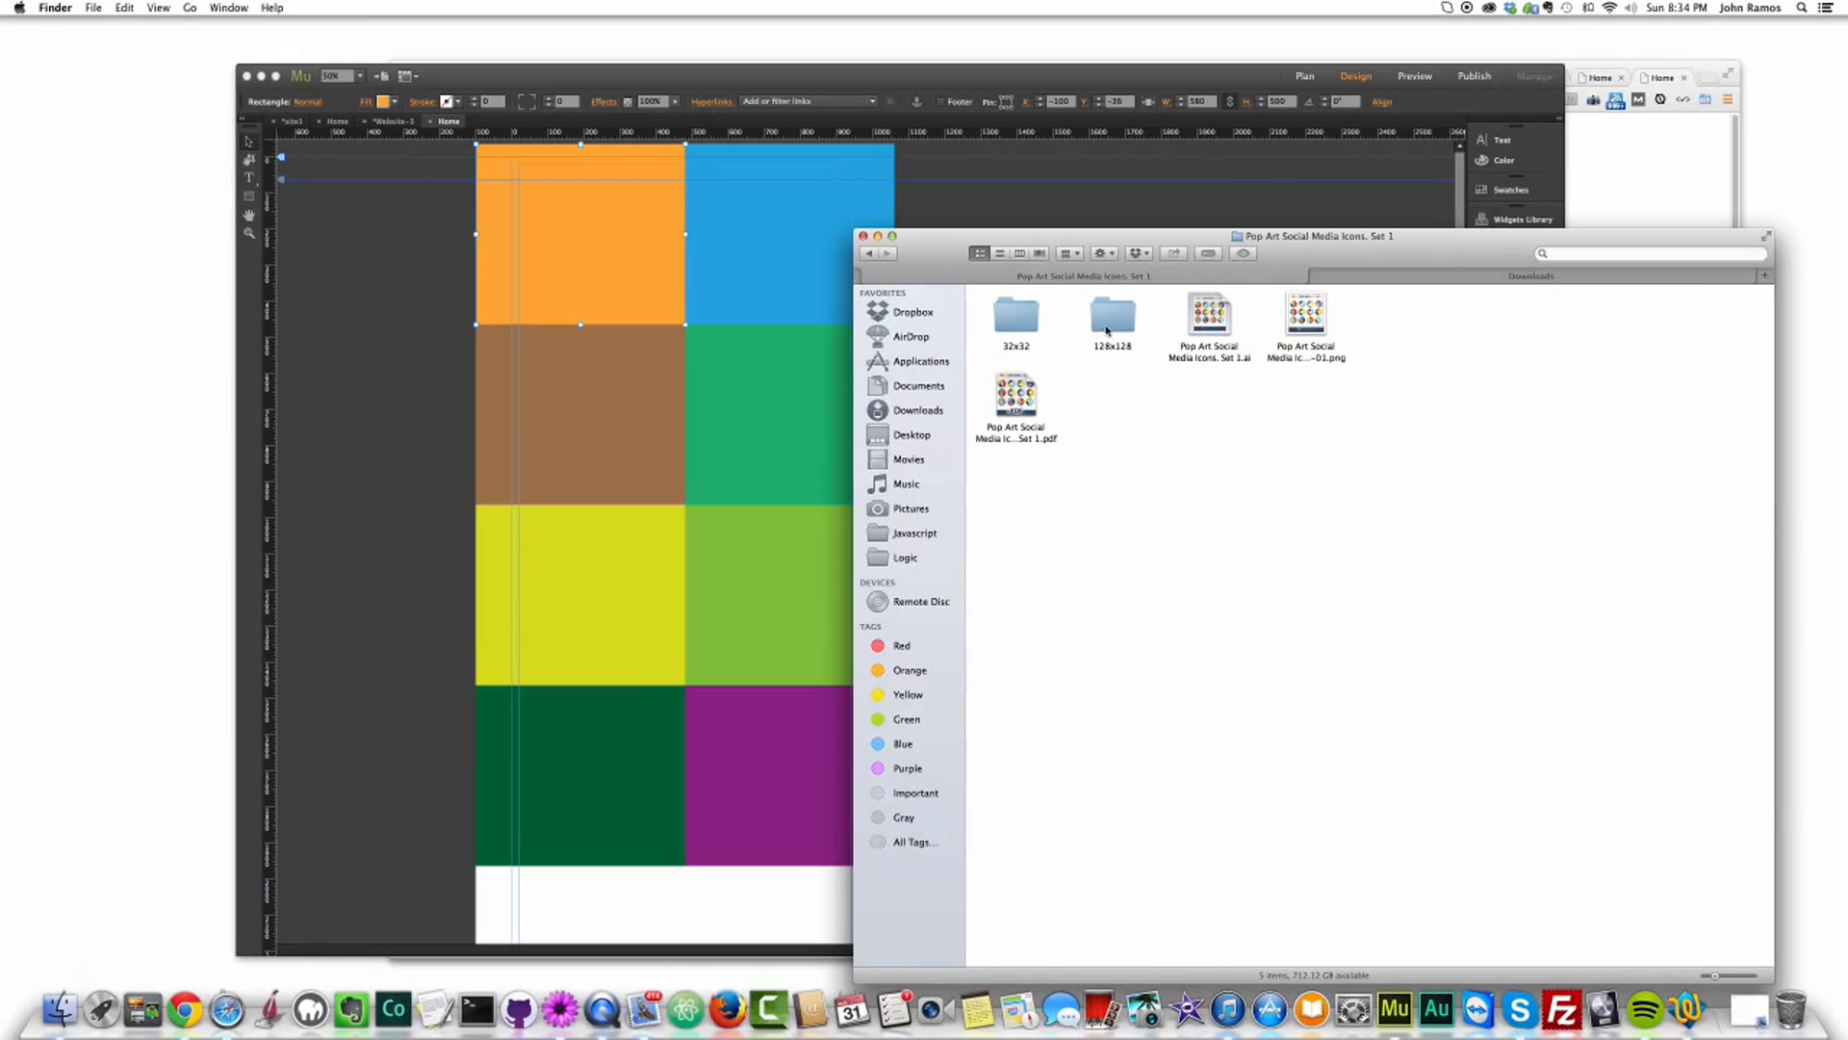
{"action": "left_click_drag", "start_coordinate": [1415, 470], "coordinate": [1078, 328]}
{"action": "left_click", "coordinate": [1153, 366]}
{"action": "left_click", "coordinate": [1013, 327]}
{"action": "left_click", "coordinate": [1111, 318]}
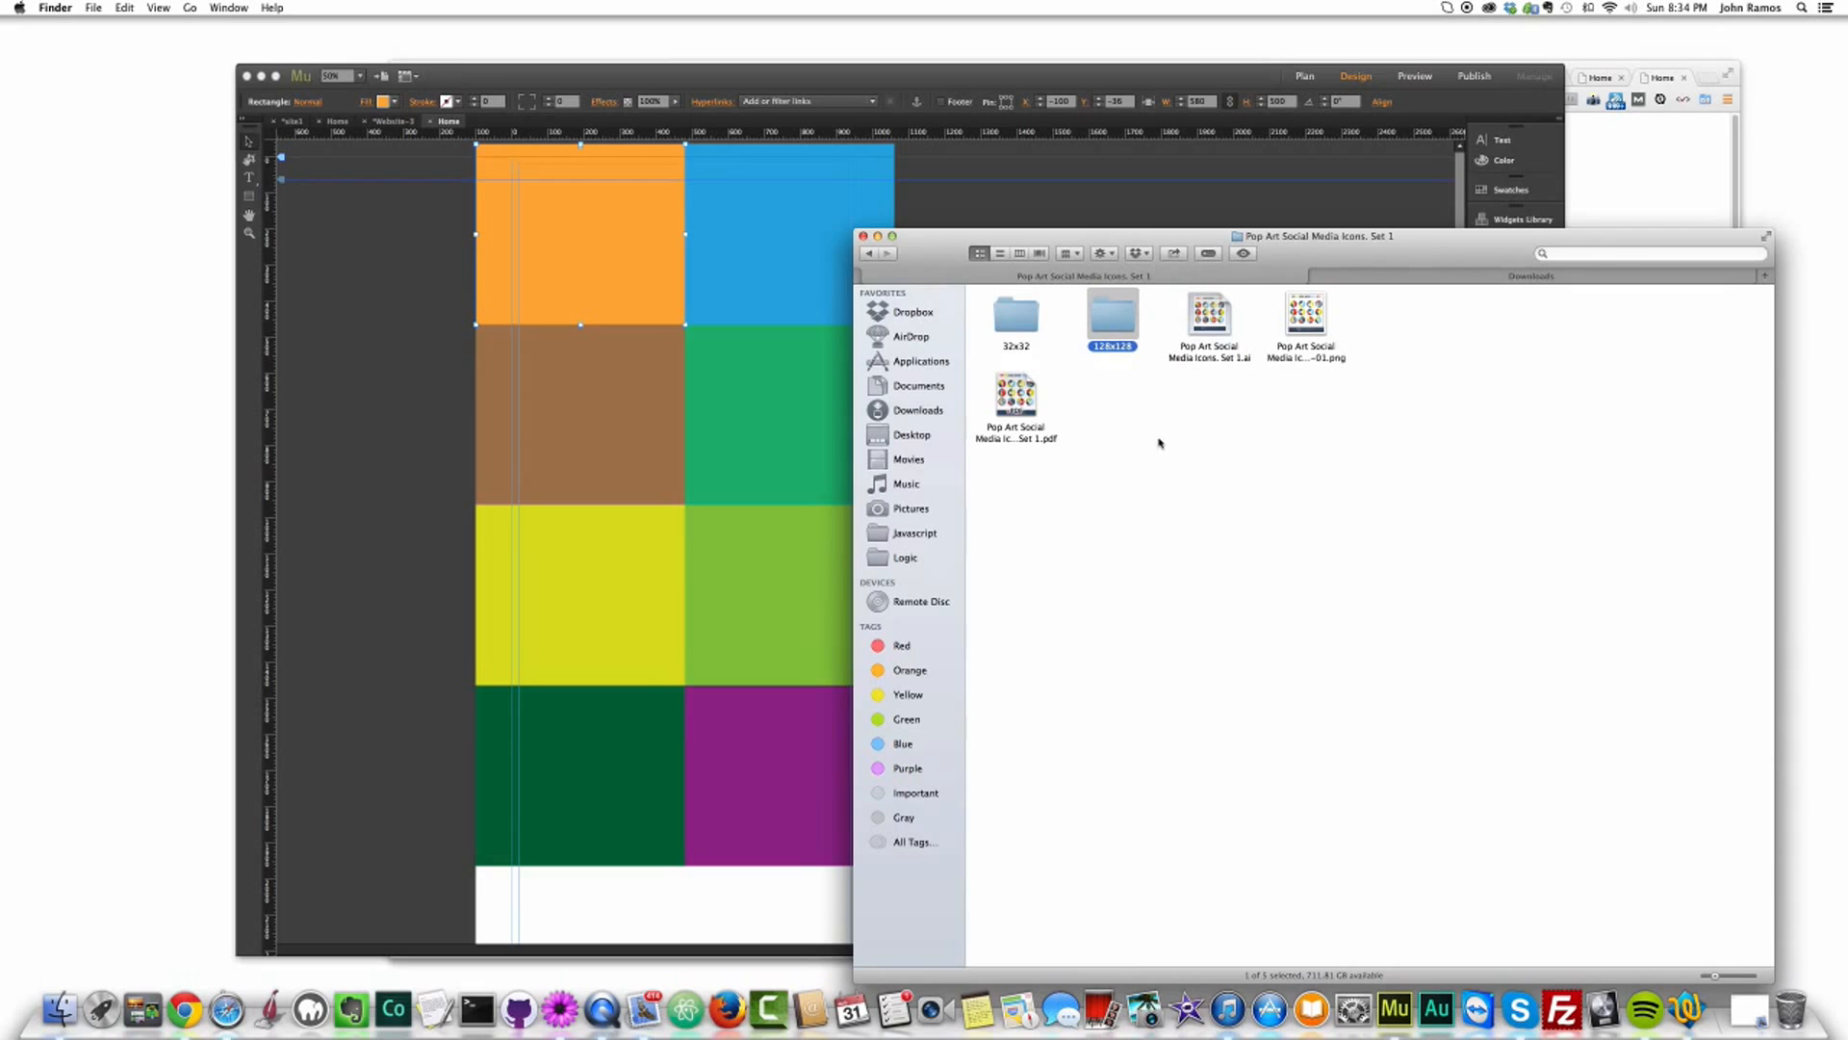
Step: Open the 128x128 icon folder in Finder and place behance-128.png on the Muse canvas beside the page
{"action": "left_click", "coordinate": [338, 410]}
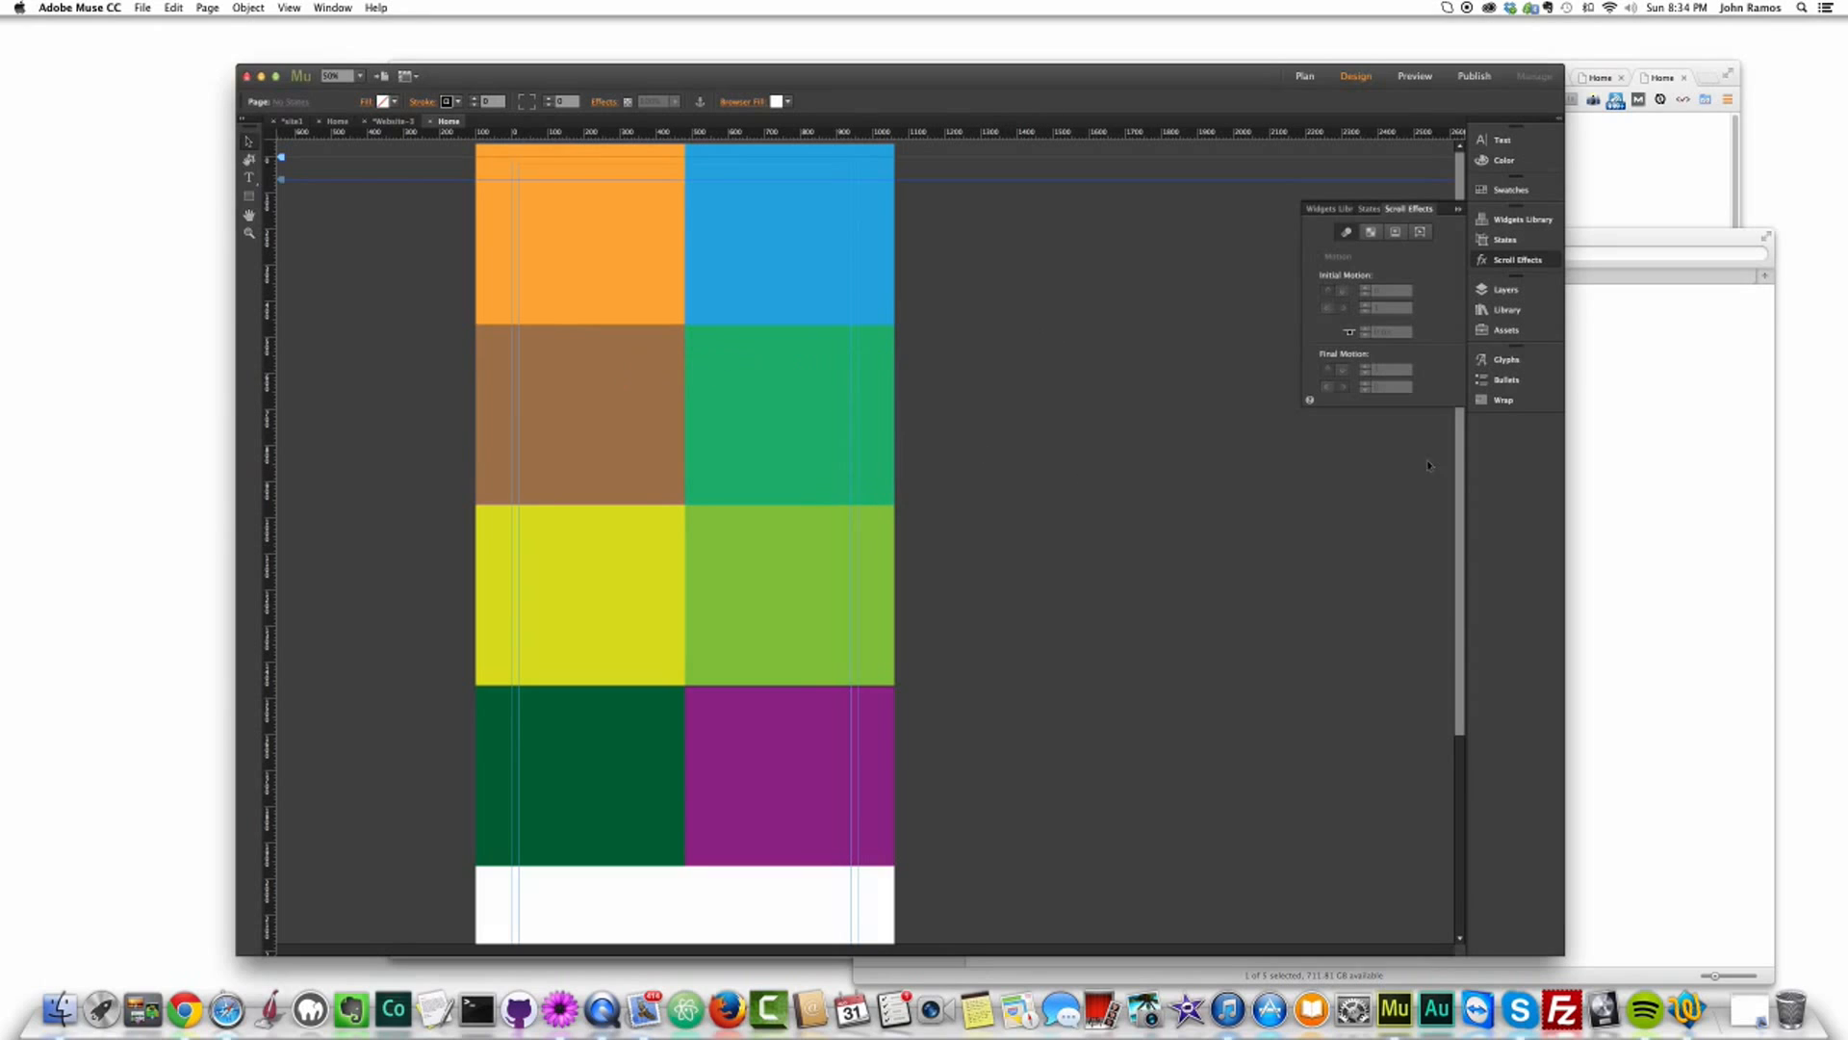
{"action": "left_click", "coordinate": [1653, 469]}
{"action": "double_click", "coordinate": [1129, 314]}
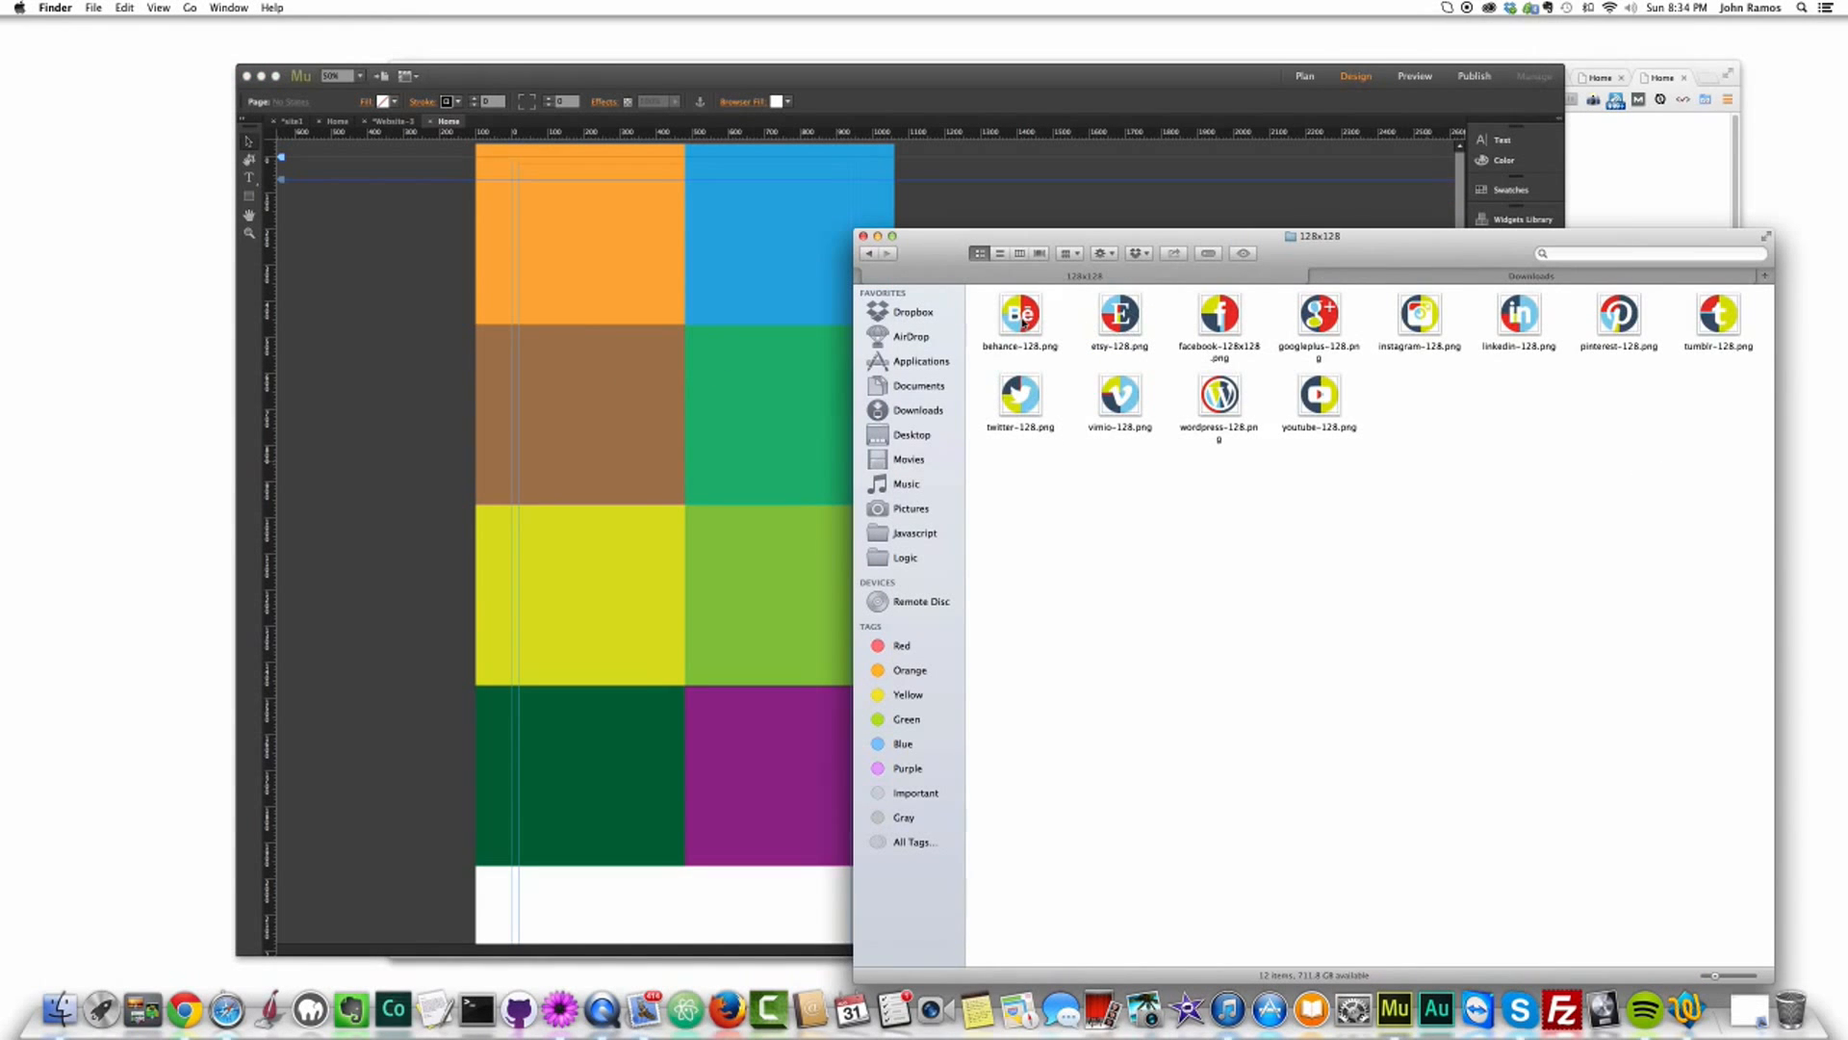
{"action": "left_click", "coordinate": [1014, 347]}
{"action": "left_click_drag", "start_coordinate": [1056, 314], "coordinate": [1016, 292]}
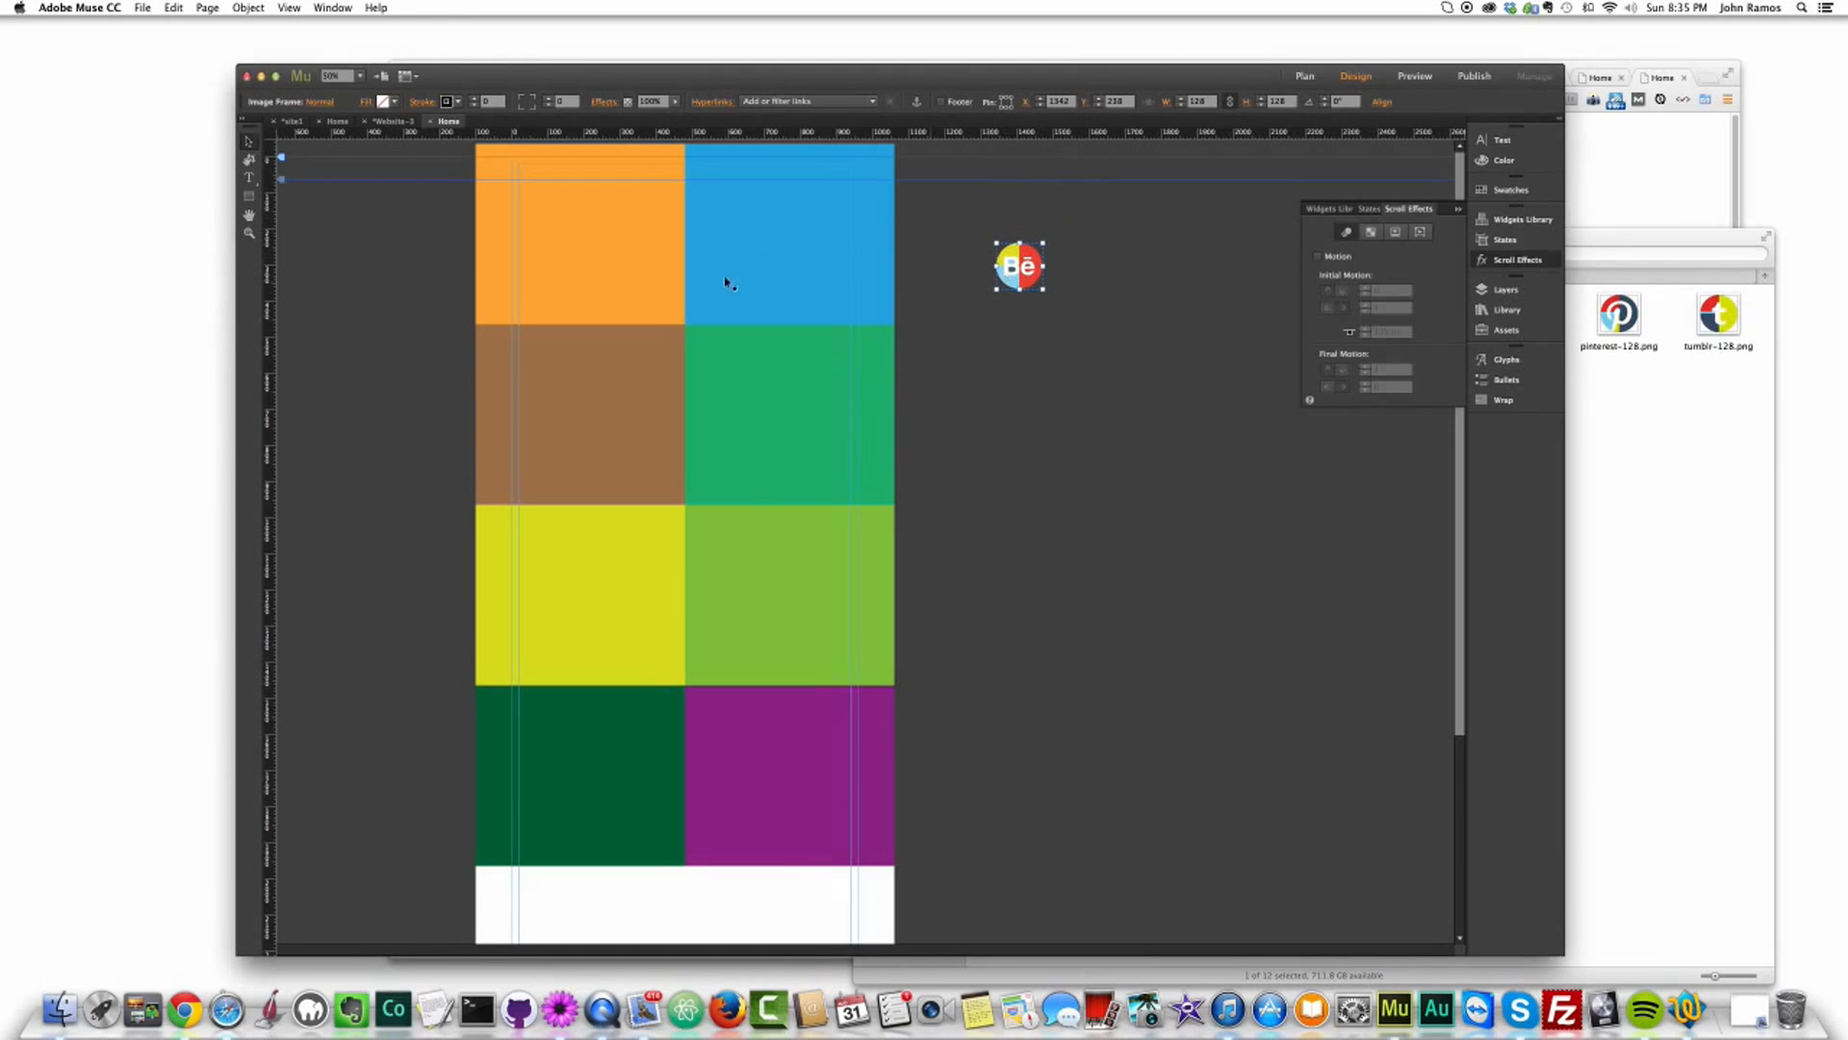
{"action": "left_click", "coordinate": [370, 104]}
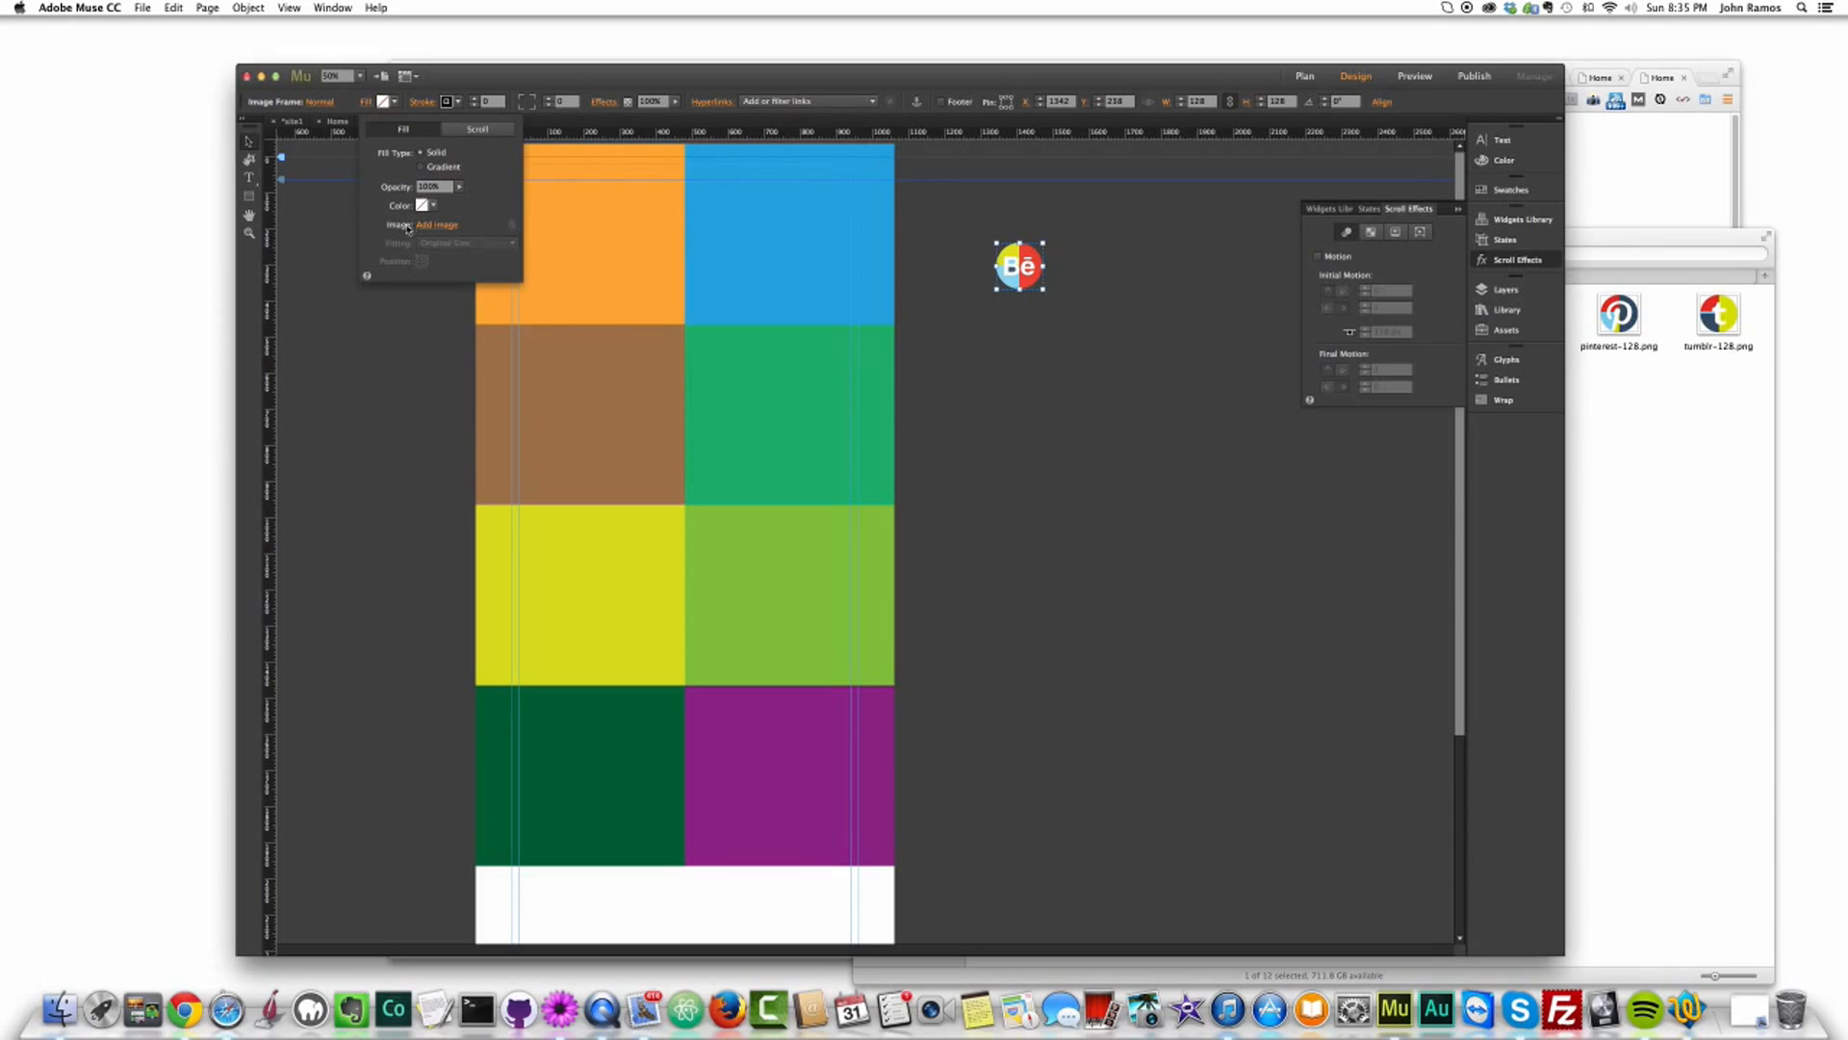
{"action": "left_click", "coordinate": [543, 204]}
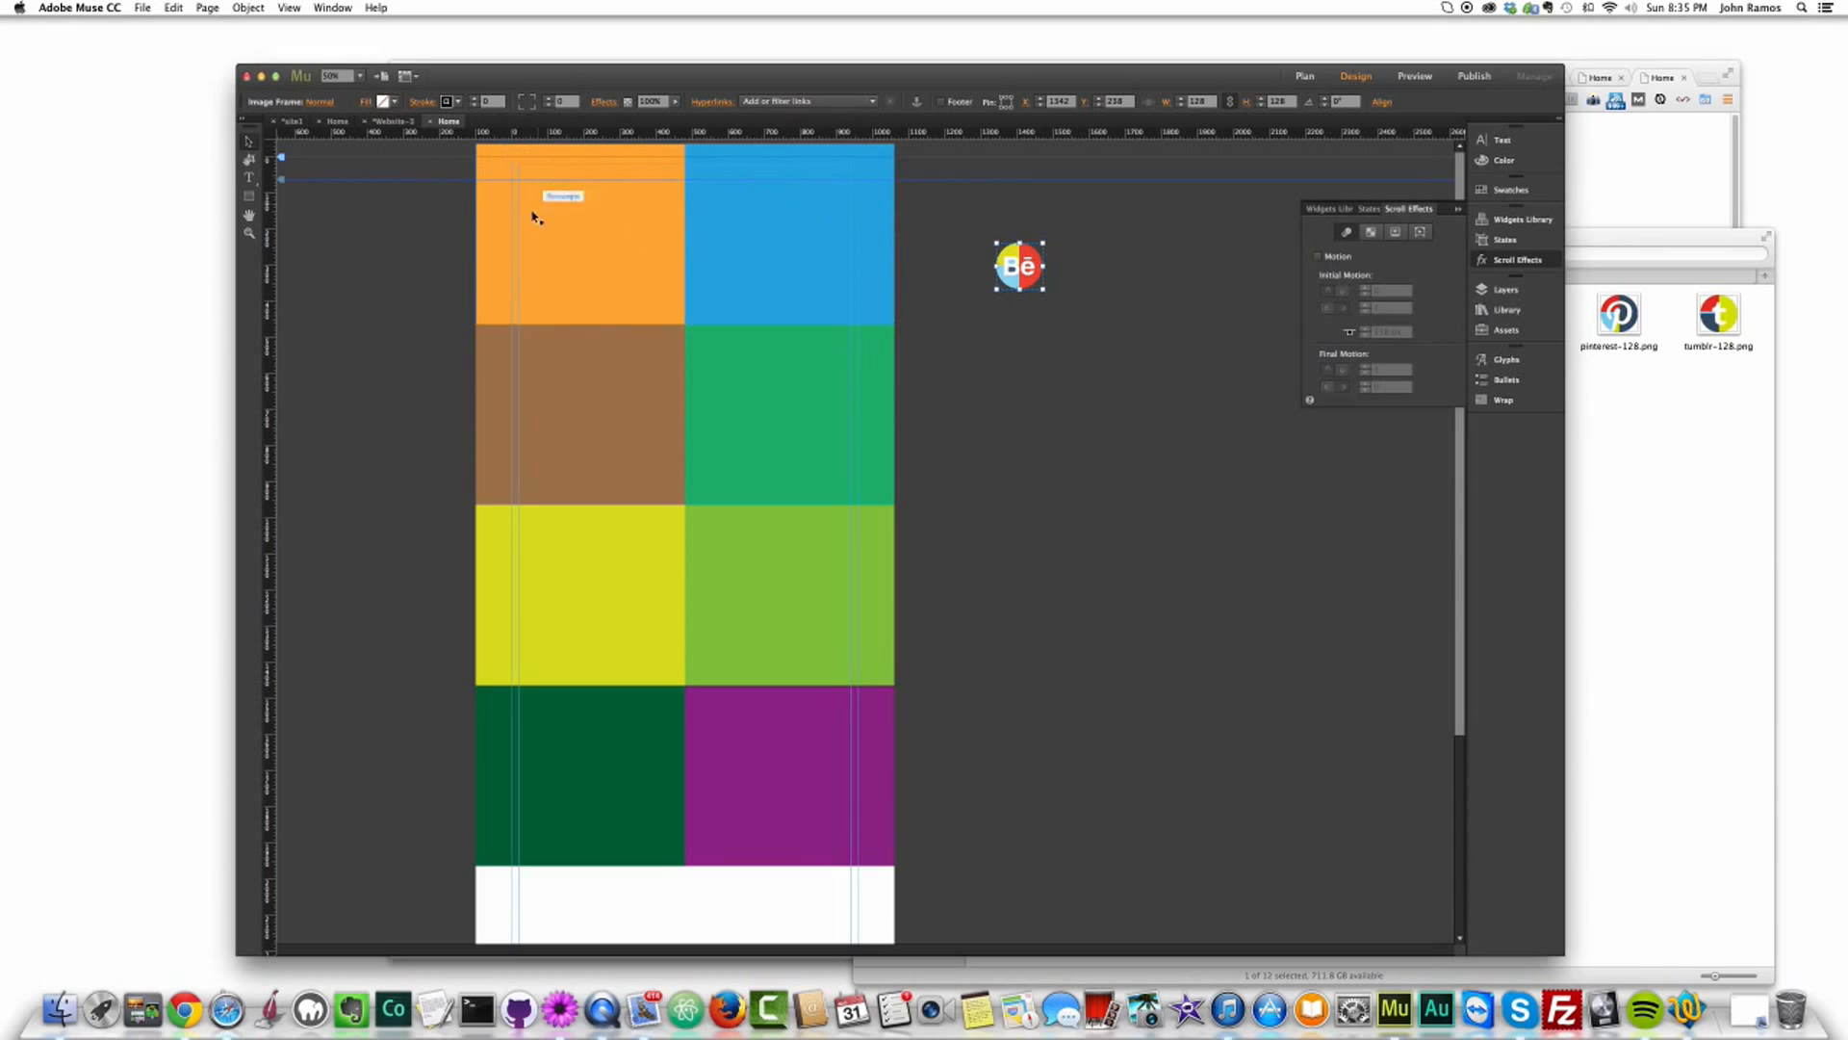
{"action": "left_click", "coordinate": [391, 106]}
{"action": "left_click", "coordinate": [435, 224]}
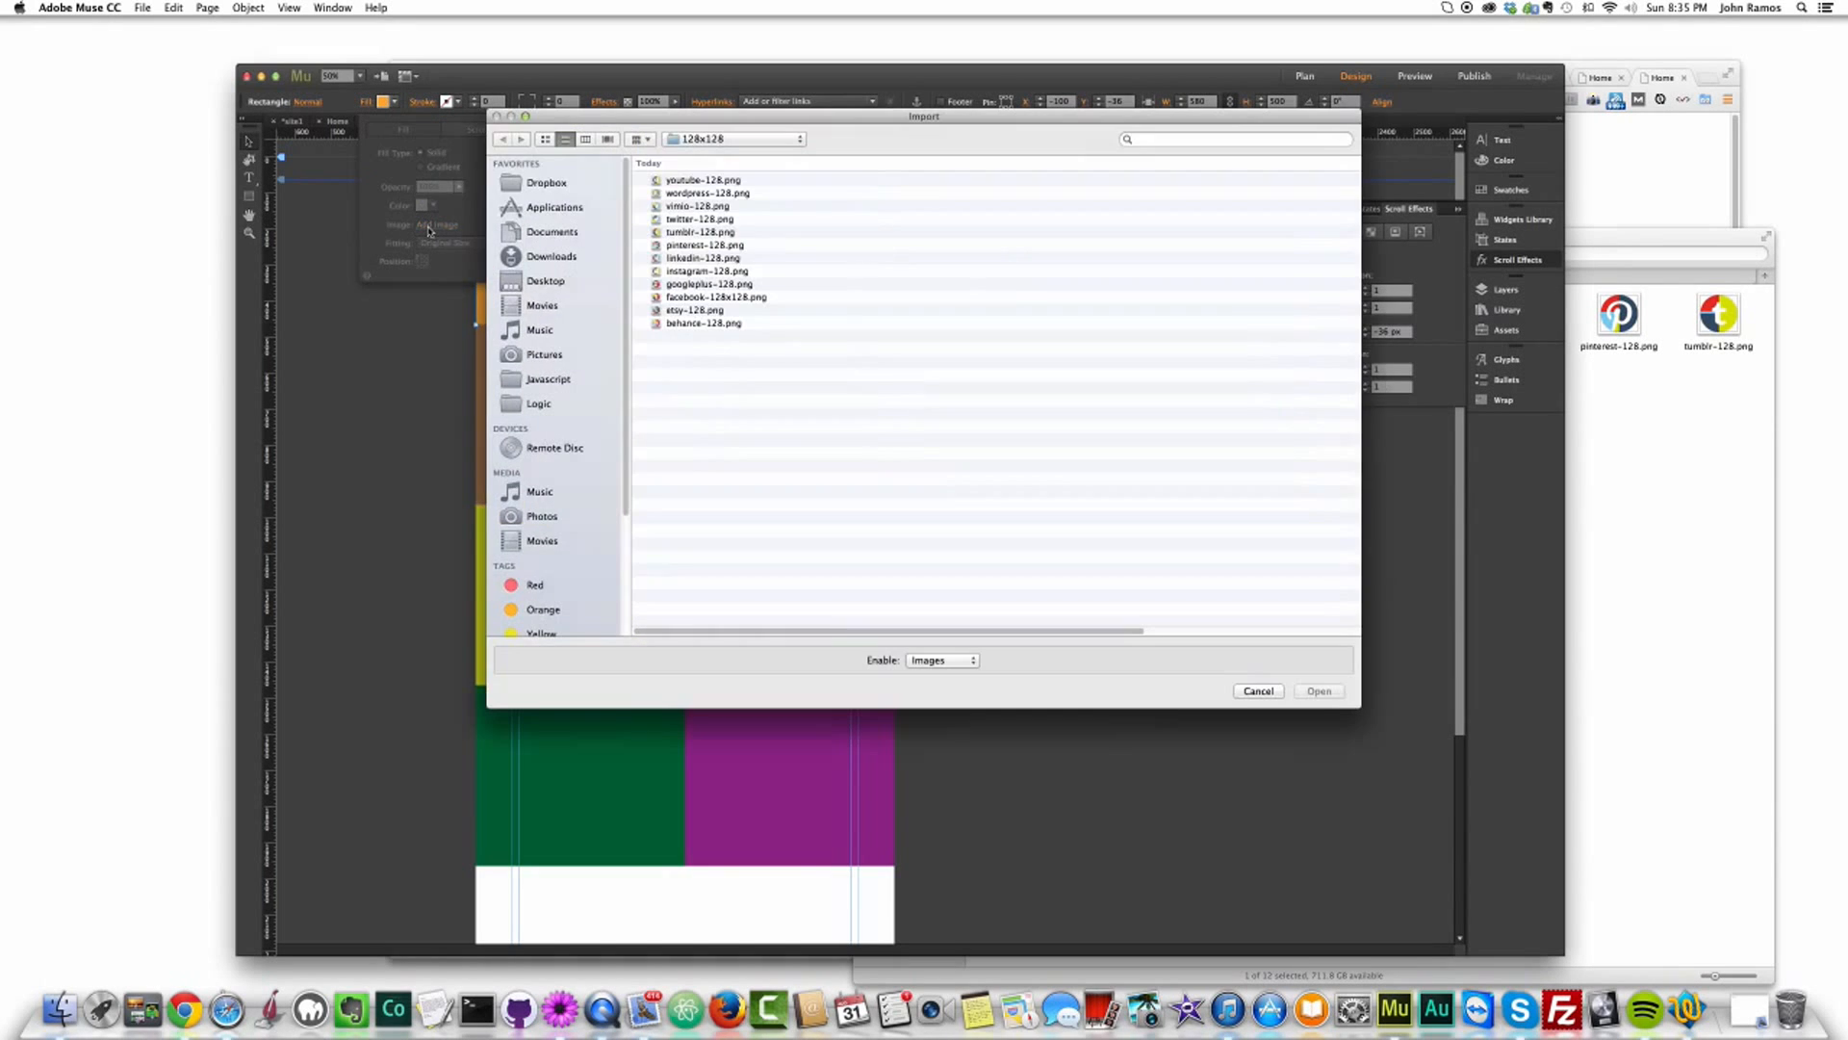
{"action": "left_click", "coordinate": [1256, 694]}
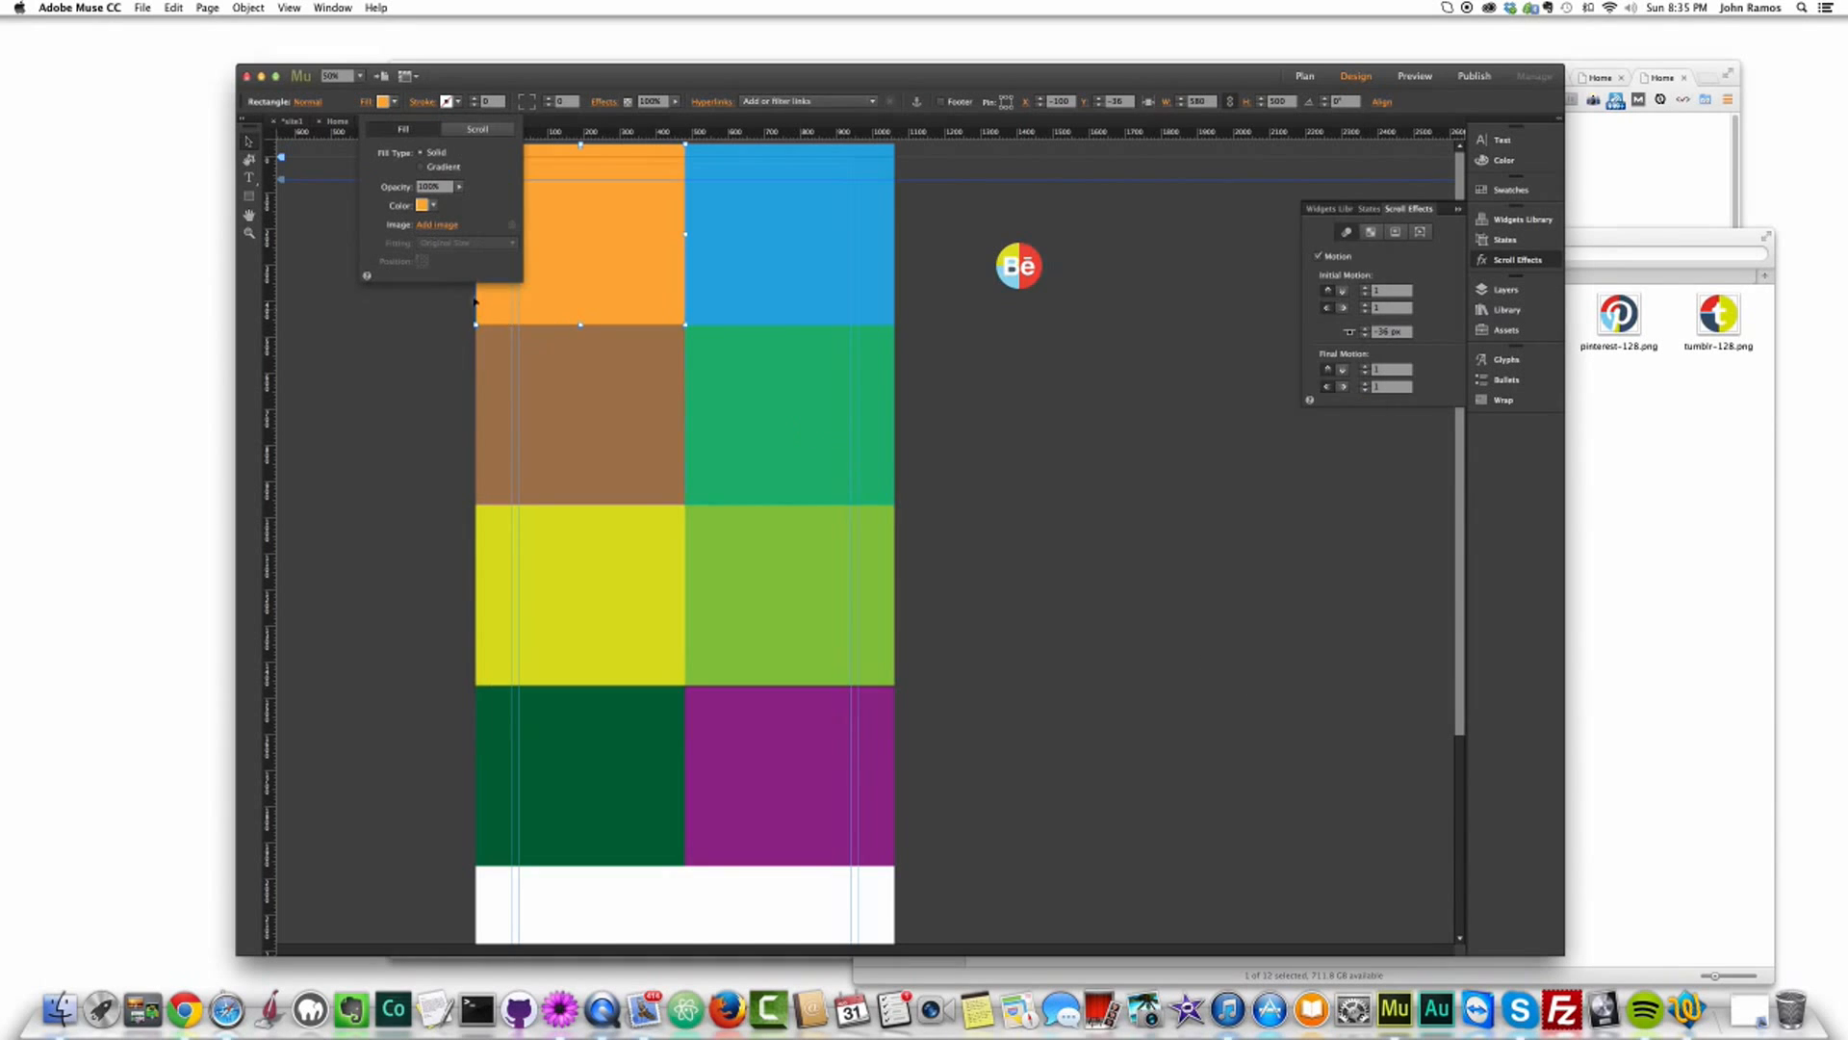
Step: Fill the orange rectangle in the first row with the yellow sampled from the Behance icon
{"action": "left_click", "coordinate": [432, 206]}
{"action": "left_click", "coordinate": [432, 249]}
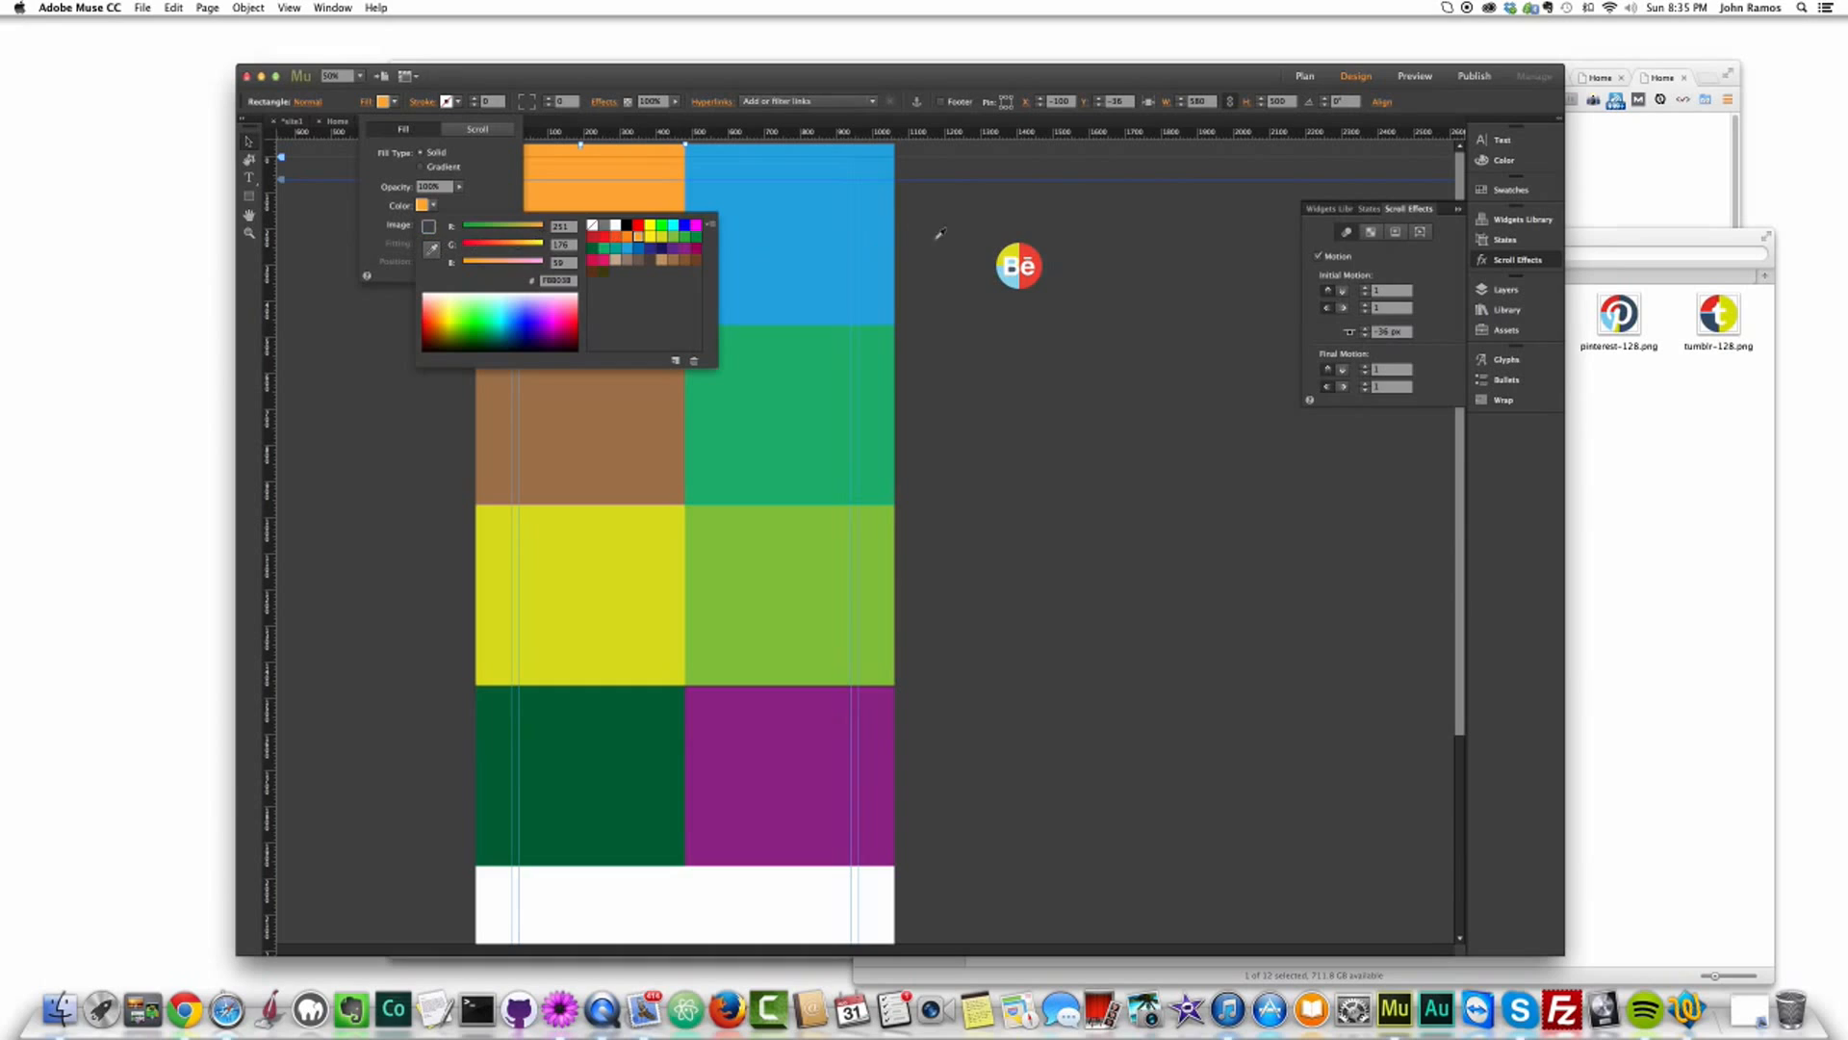
{"action": "left_click", "coordinate": [1013, 255]}
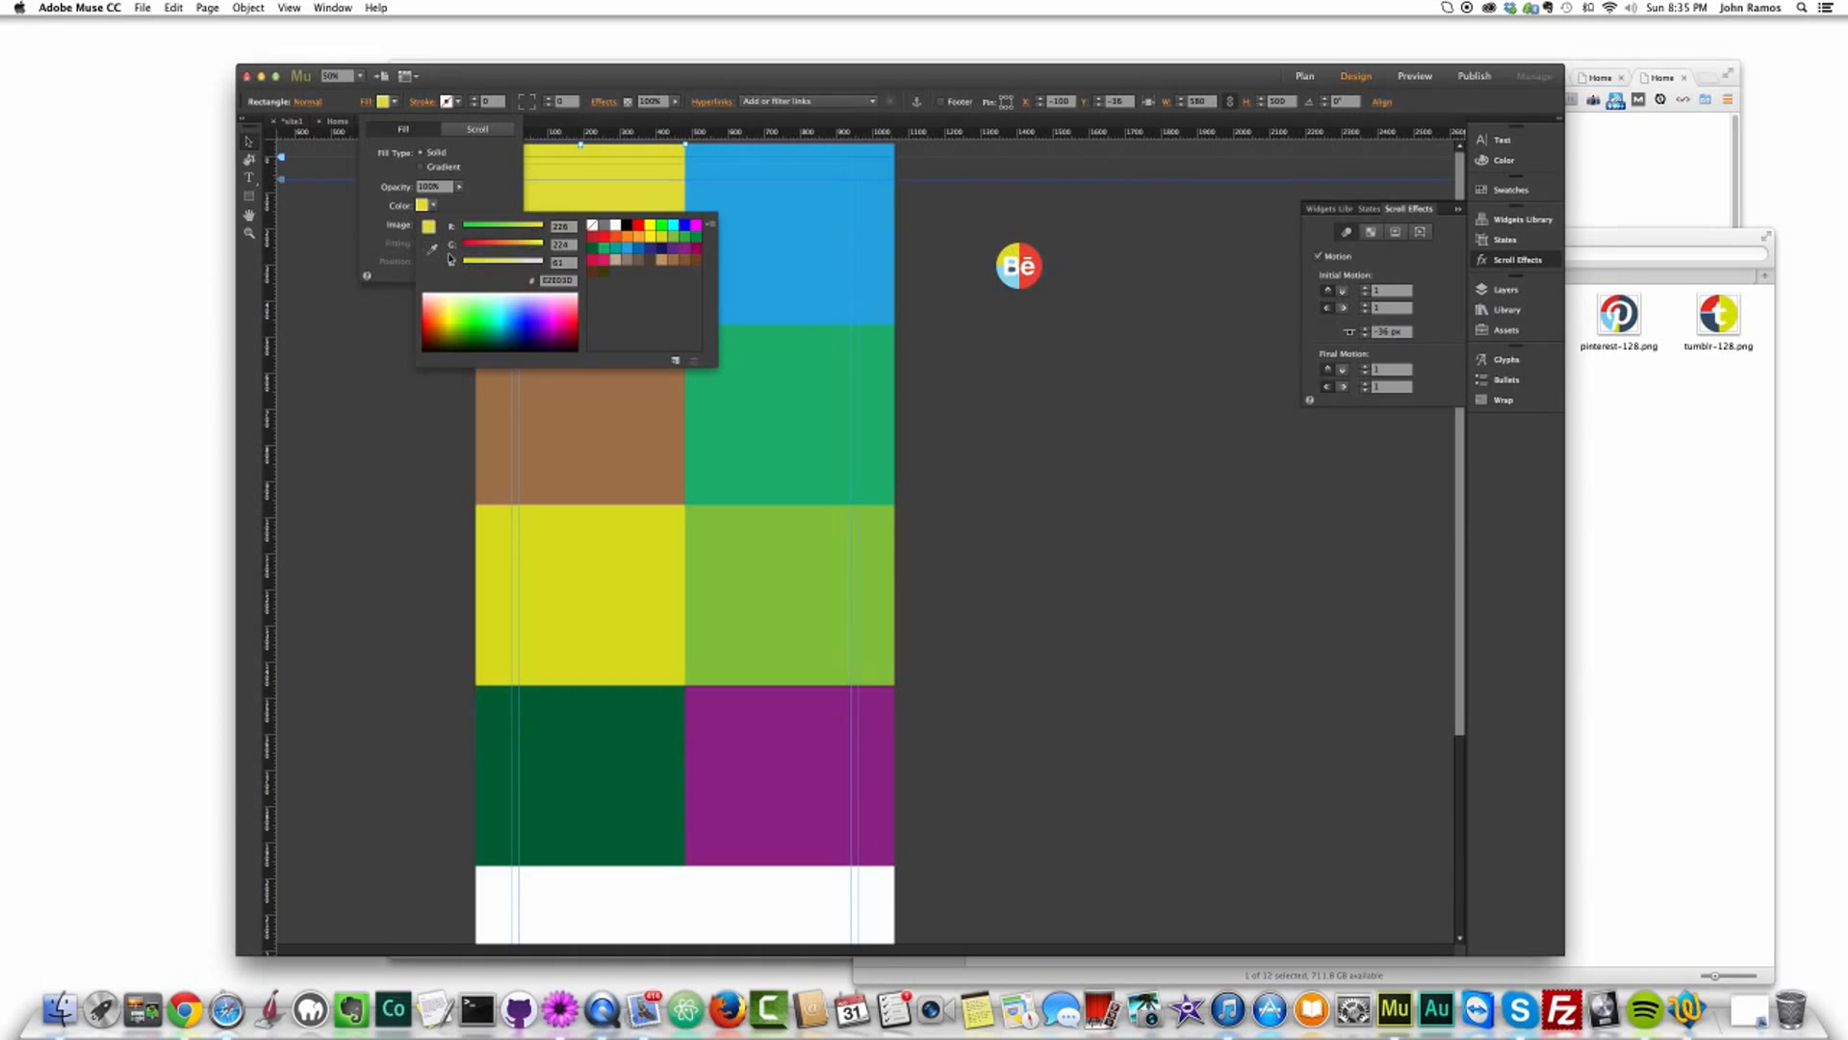
Step: Fill the blue rectangle in the first row with the red sampled from the Behance icon
{"action": "left_click", "coordinate": [757, 256]}
{"action": "left_click", "coordinate": [362, 102]}
{"action": "left_click", "coordinate": [421, 205]}
{"action": "left_click", "coordinate": [431, 248]}
{"action": "left_click", "coordinate": [1033, 246]}
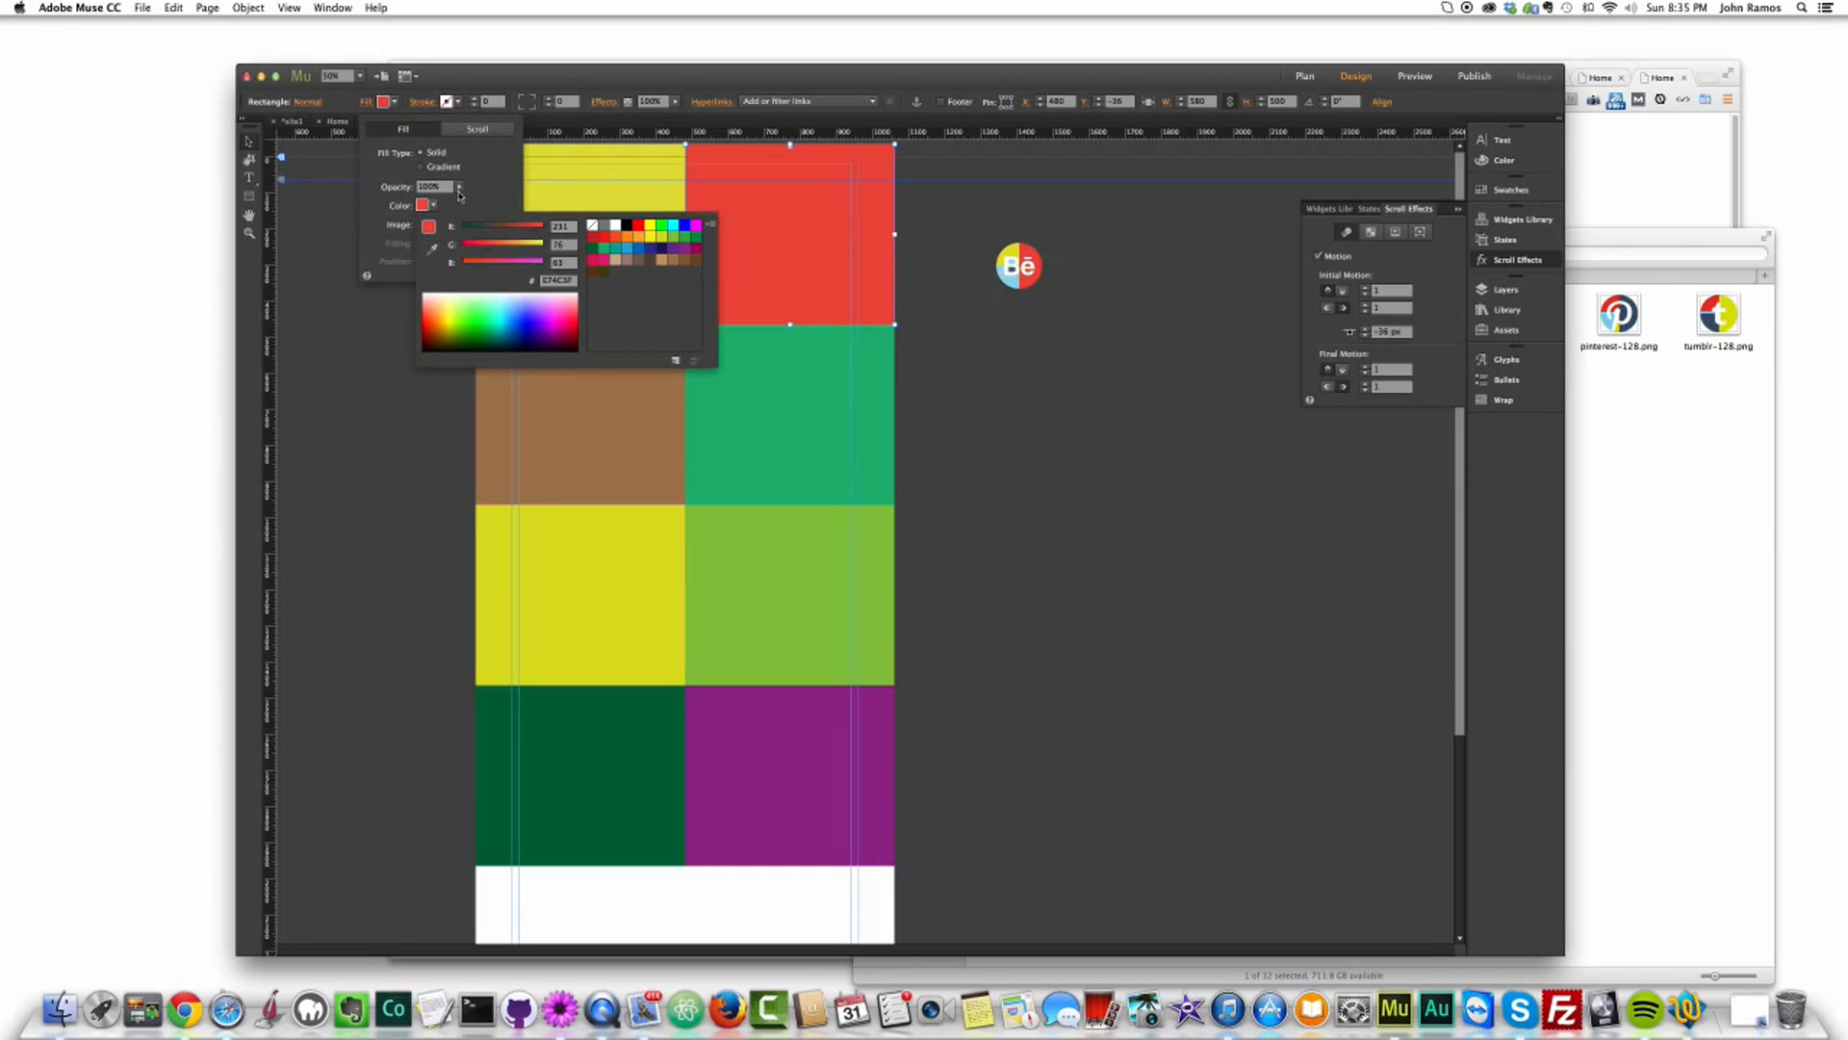
{"action": "left_click", "coordinate": [424, 205]}
Step: Fill the brown rectangle in the second row with the light blue sampled from the Behance icon
{"action": "left_click", "coordinate": [578, 364]}
{"action": "left_click", "coordinate": [393, 102]}
{"action": "left_click", "coordinate": [423, 205]}
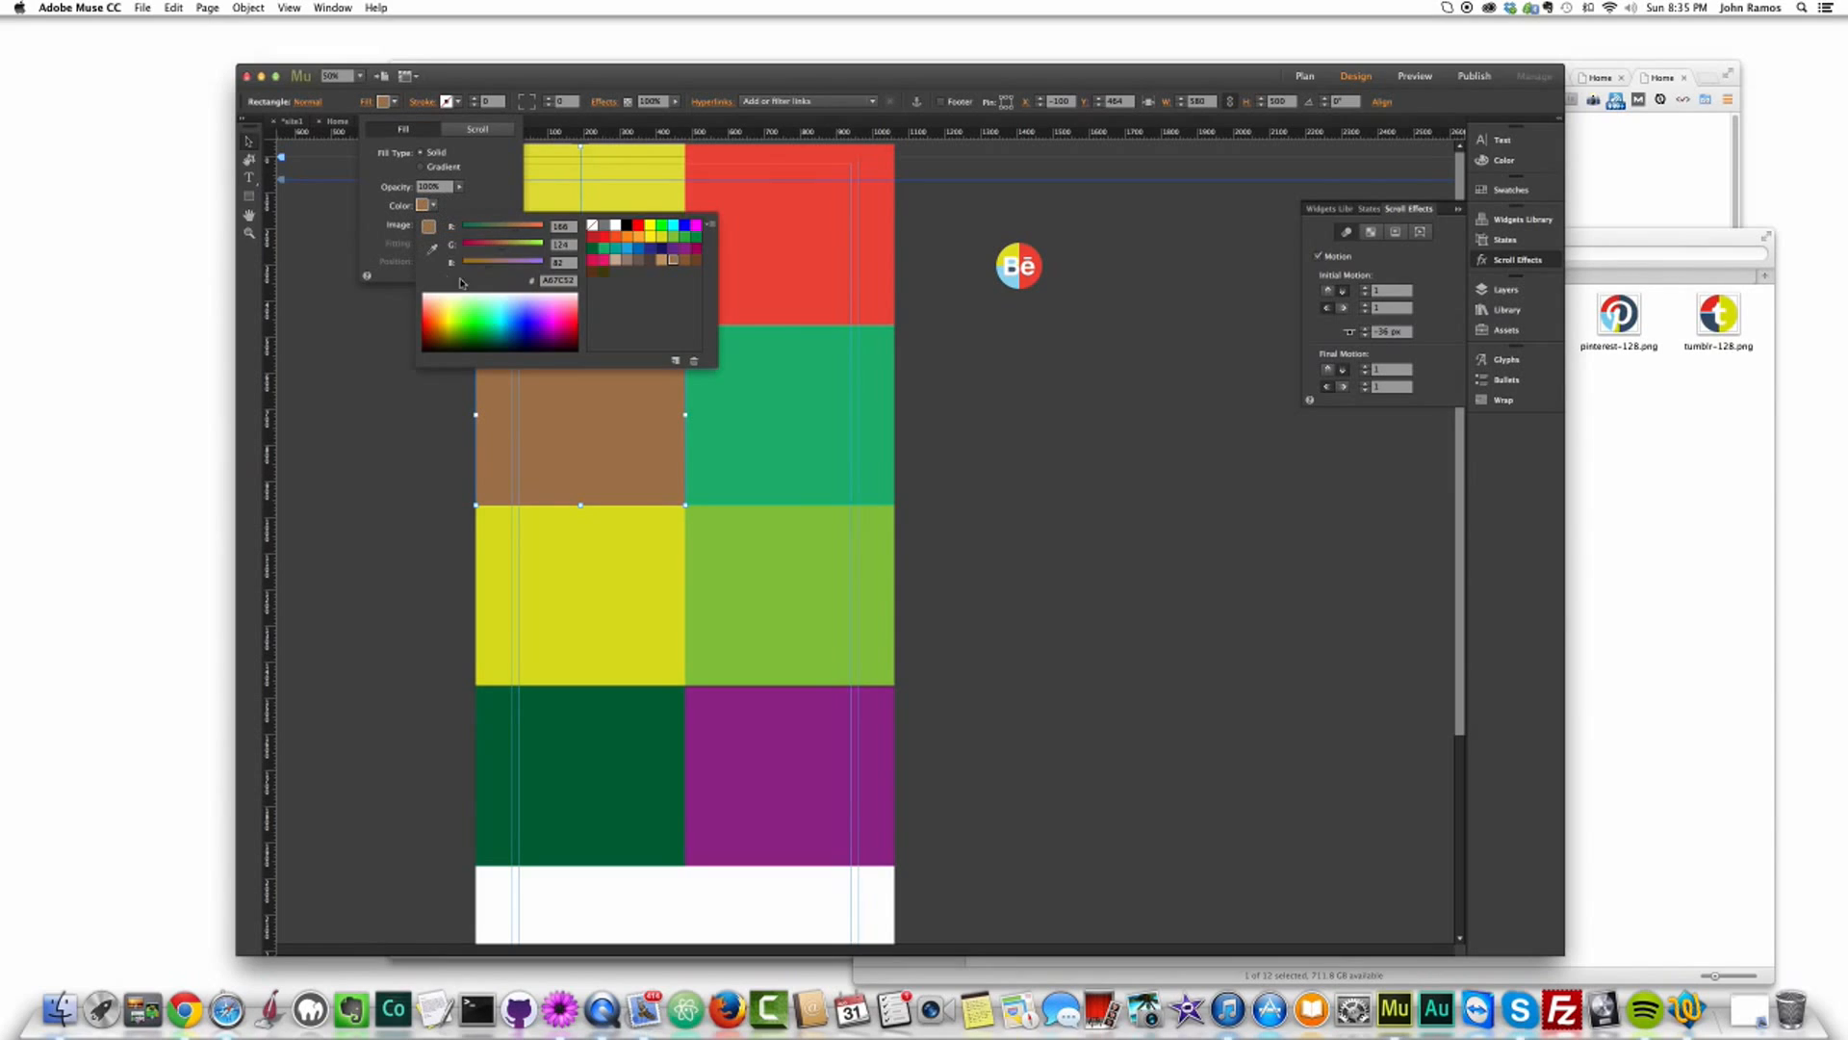
{"action": "left_click", "coordinate": [431, 248]}
{"action": "left_click", "coordinate": [1016, 276]}
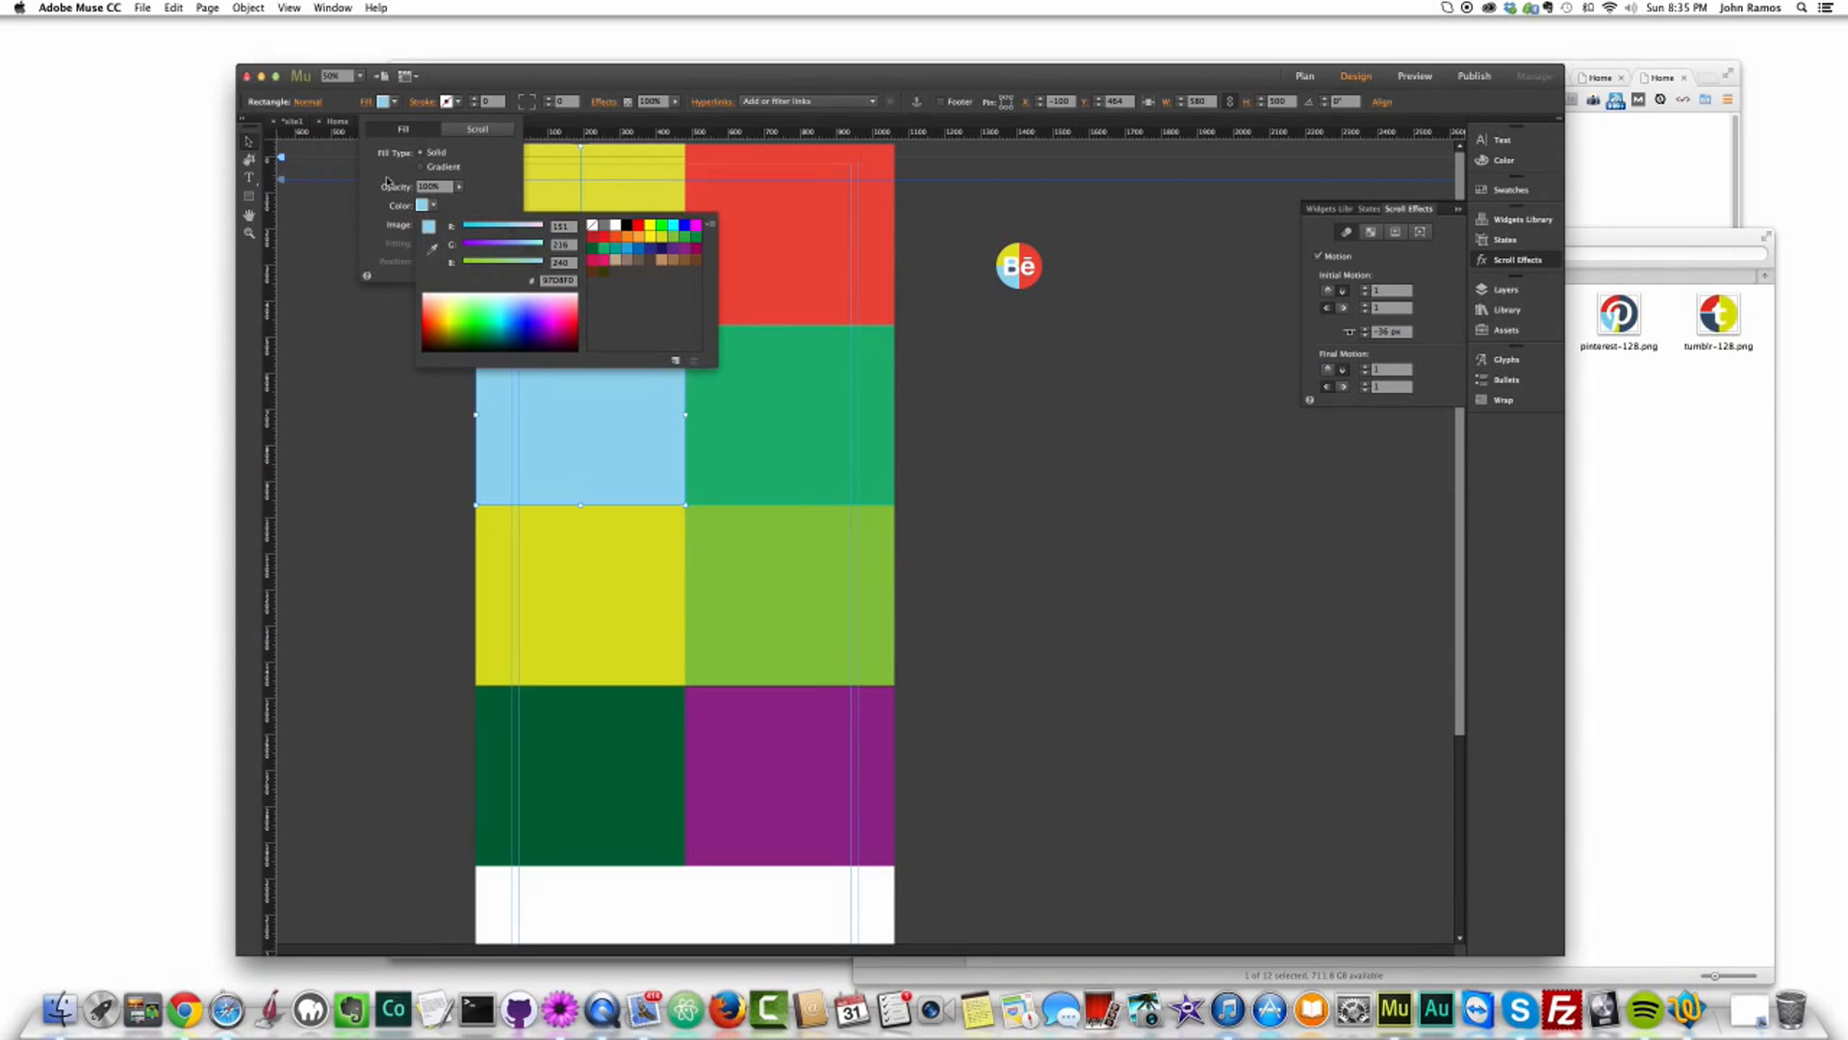
Step: Fill the green rectangle in the second row with the dark slate blue sampled from the Behance icon
{"action": "left_click", "coordinate": [747, 397]}
{"action": "left_click", "coordinate": [369, 102]}
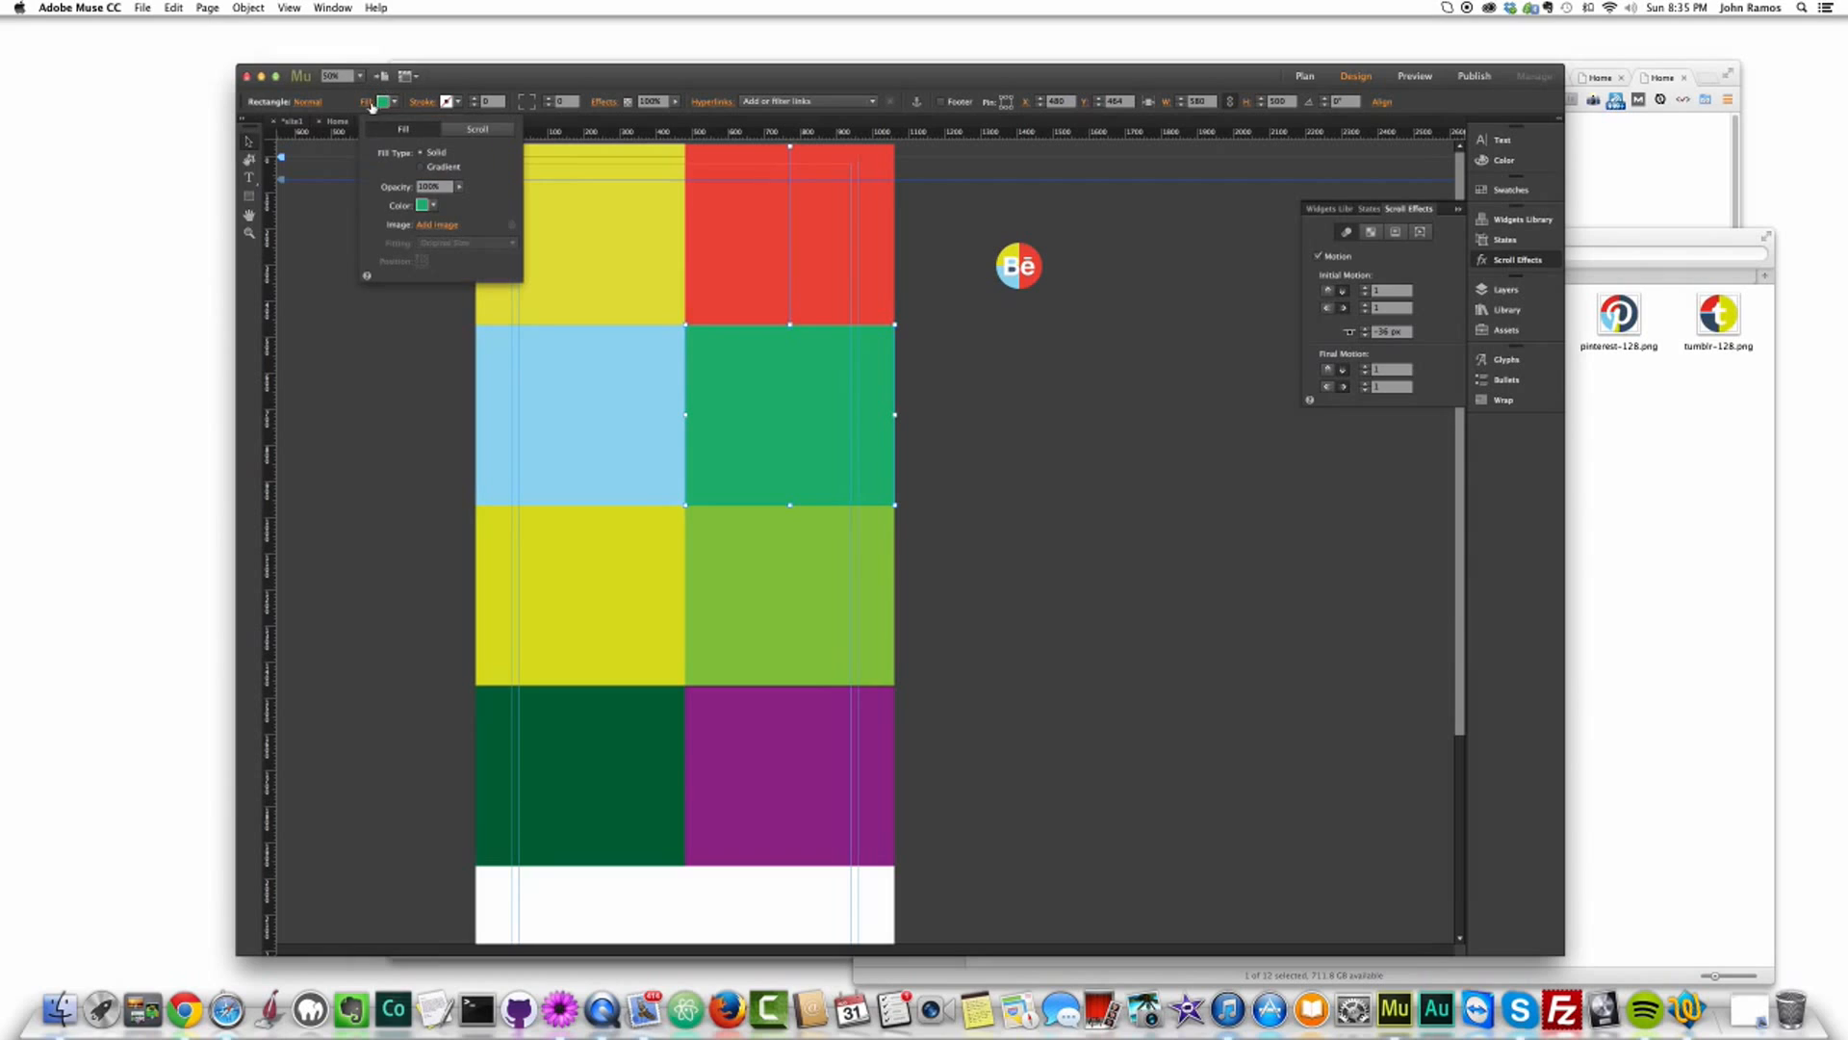
{"action": "left_click", "coordinate": [423, 205]}
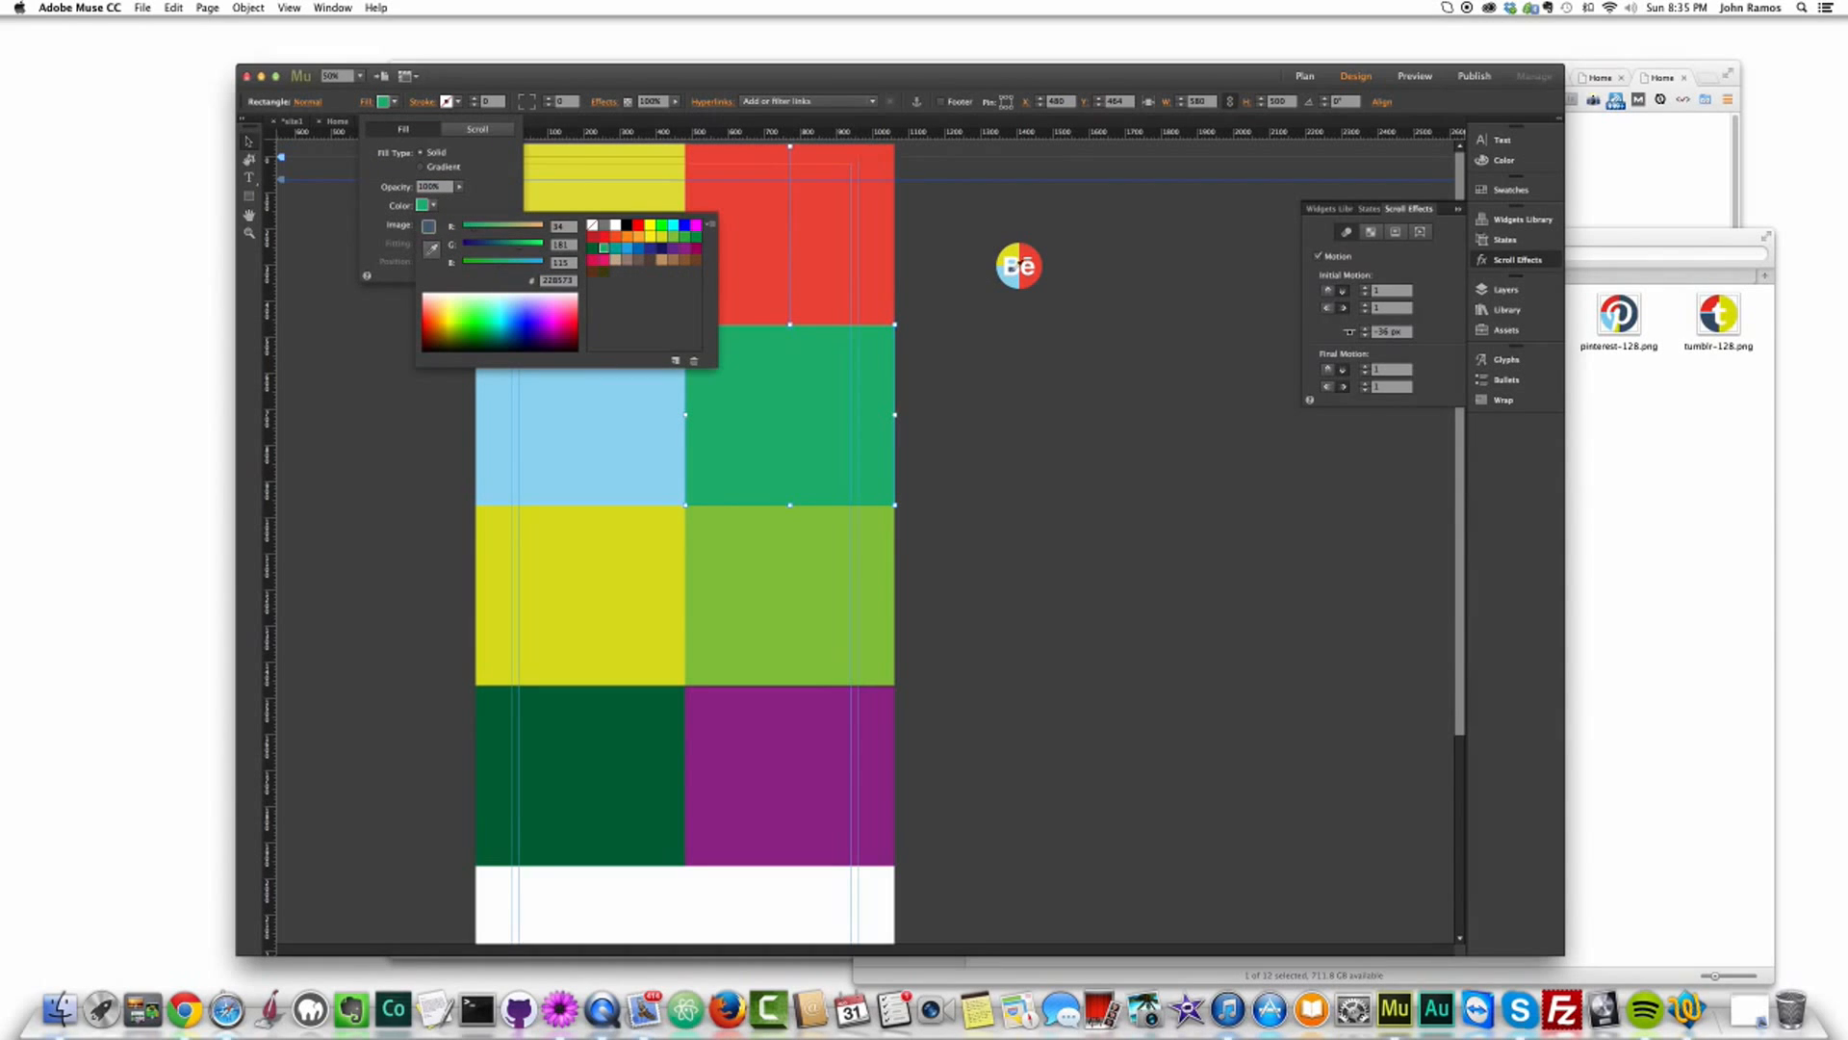
{"action": "left_click", "coordinate": [1011, 270]}
{"action": "left_click", "coordinate": [356, 433]}
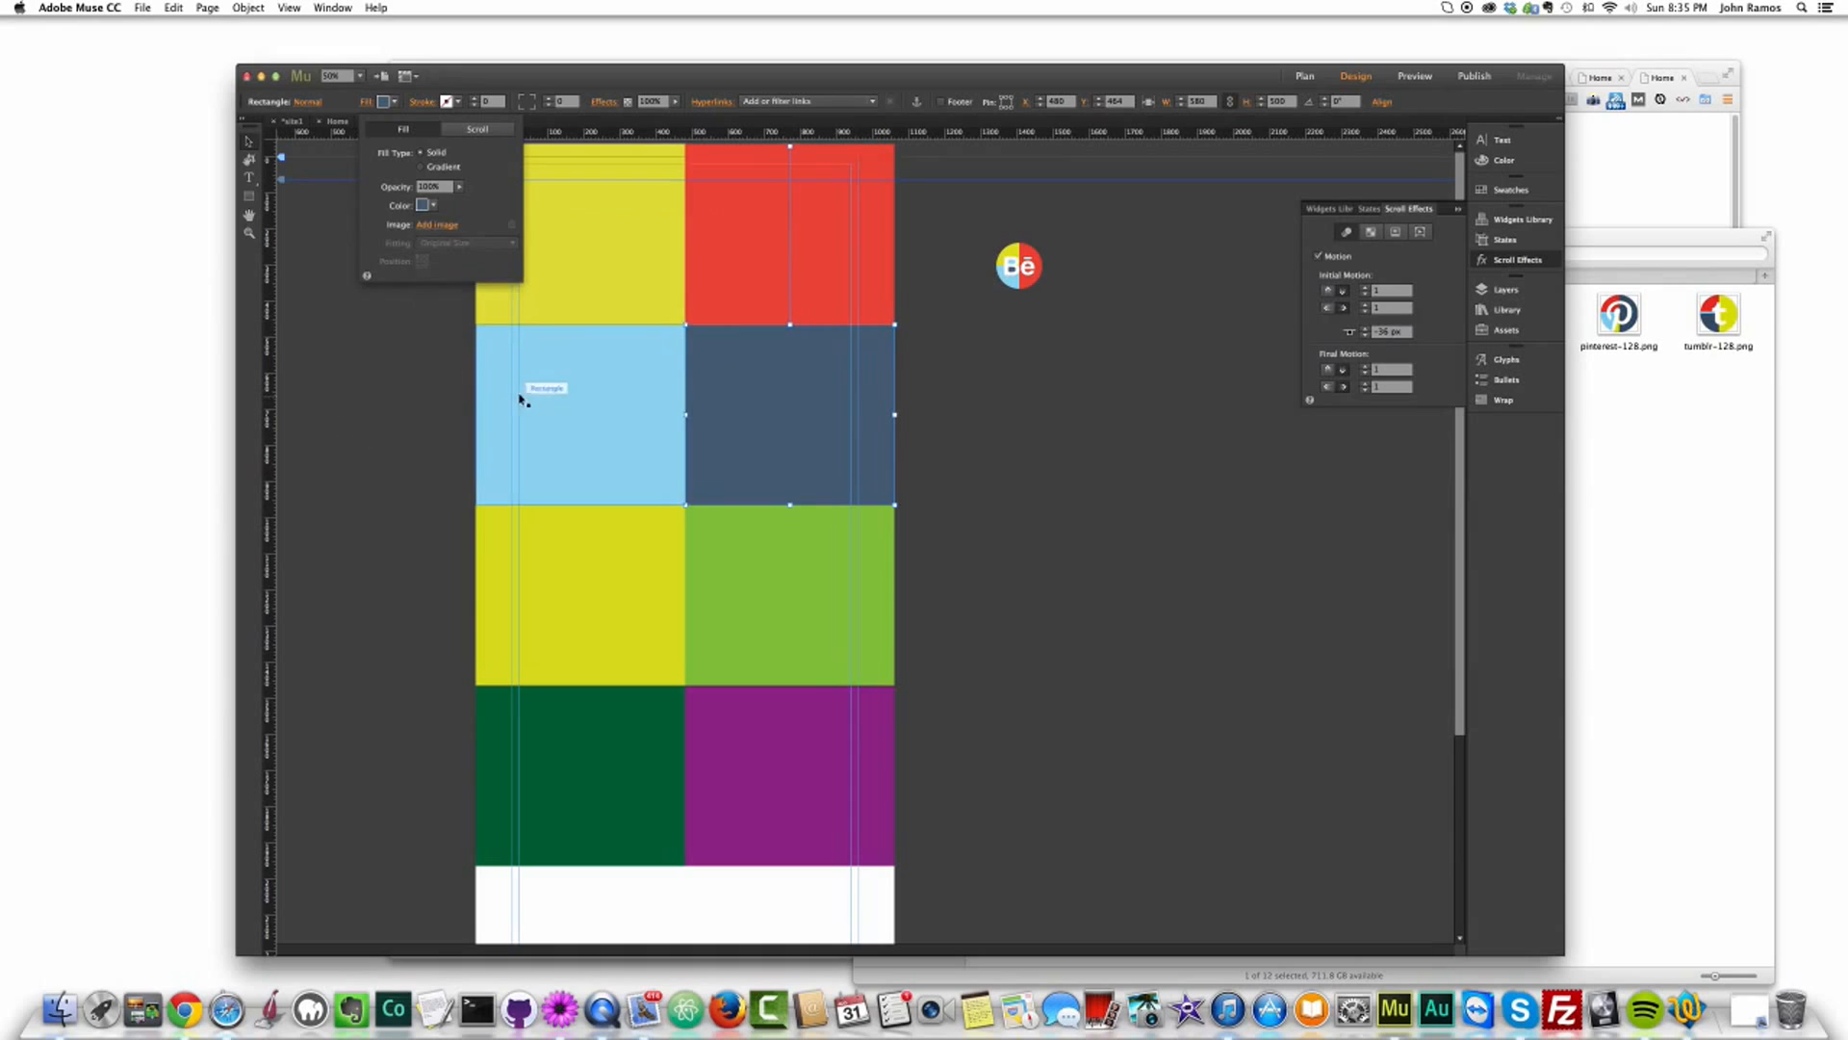
{"action": "left_click", "coordinate": [390, 315]}
Step: Fill the yellow rectangle in the third row with the slate blue sampled from the second row
{"action": "left_click", "coordinate": [631, 582]}
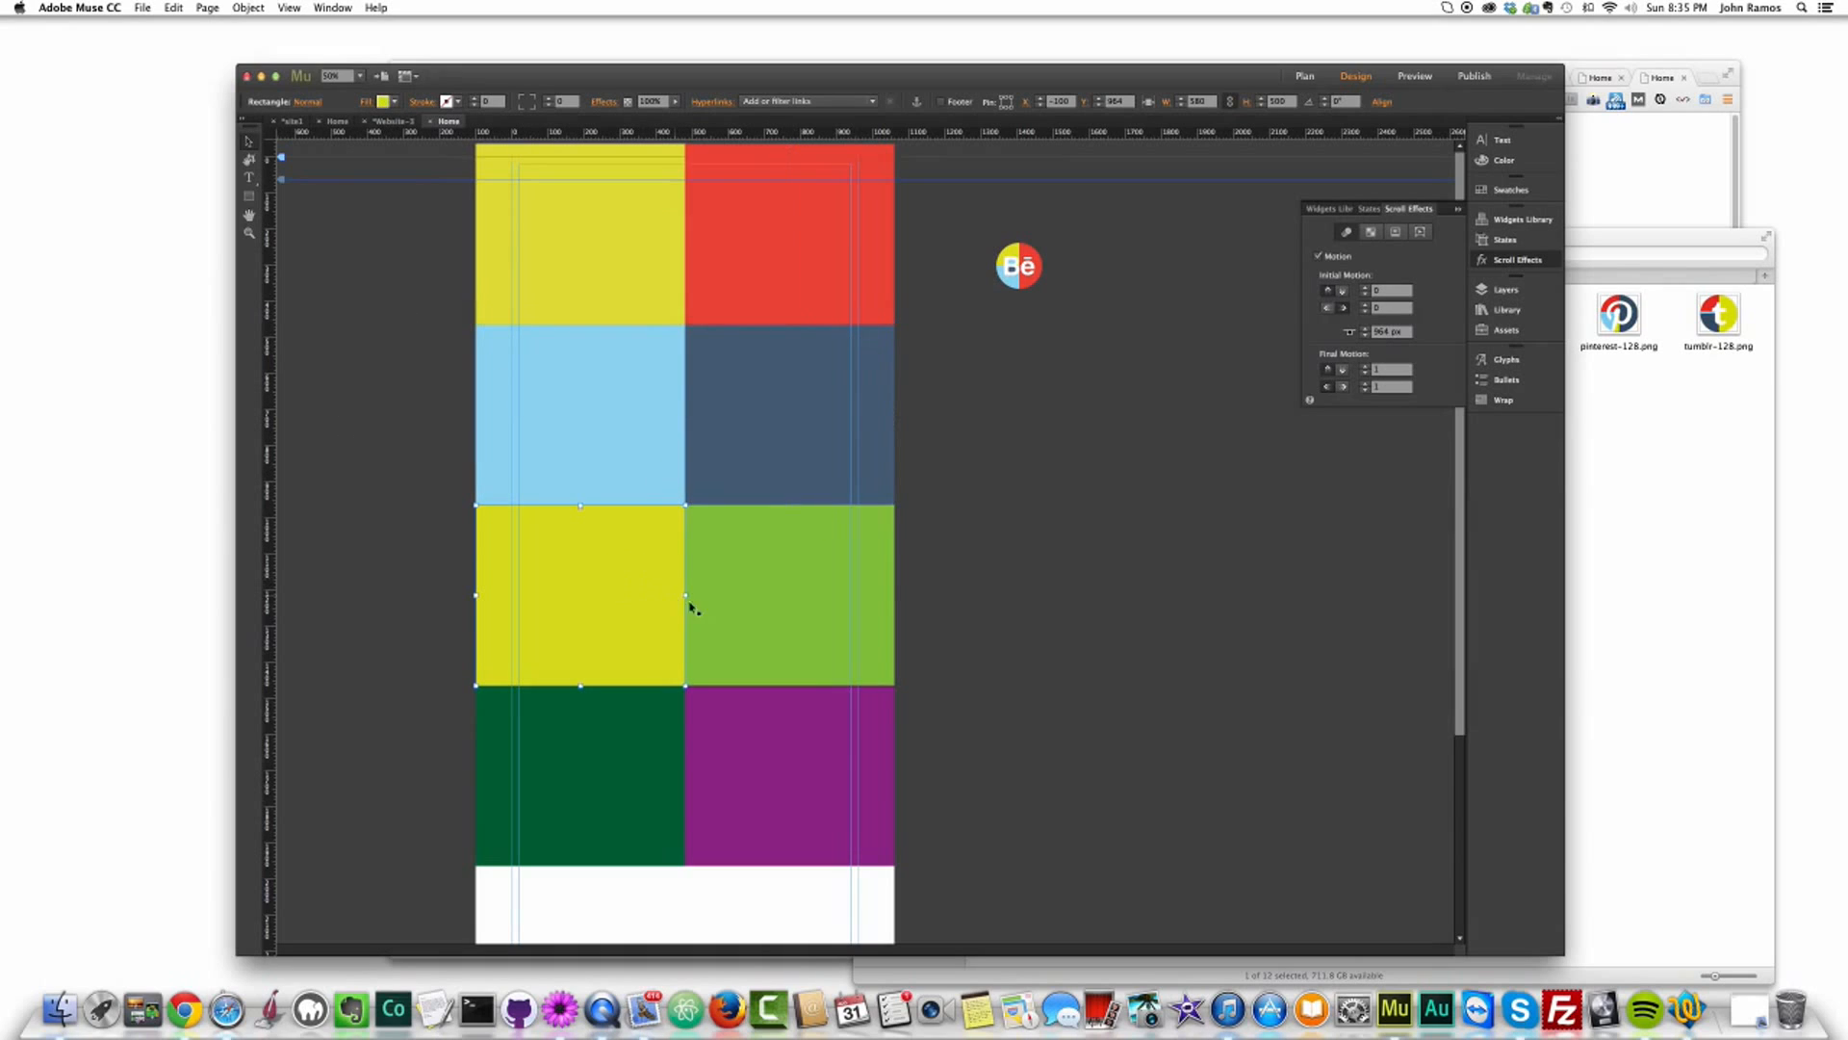
{"action": "left_click", "coordinate": [366, 102]}
{"action": "left_click", "coordinate": [423, 205]}
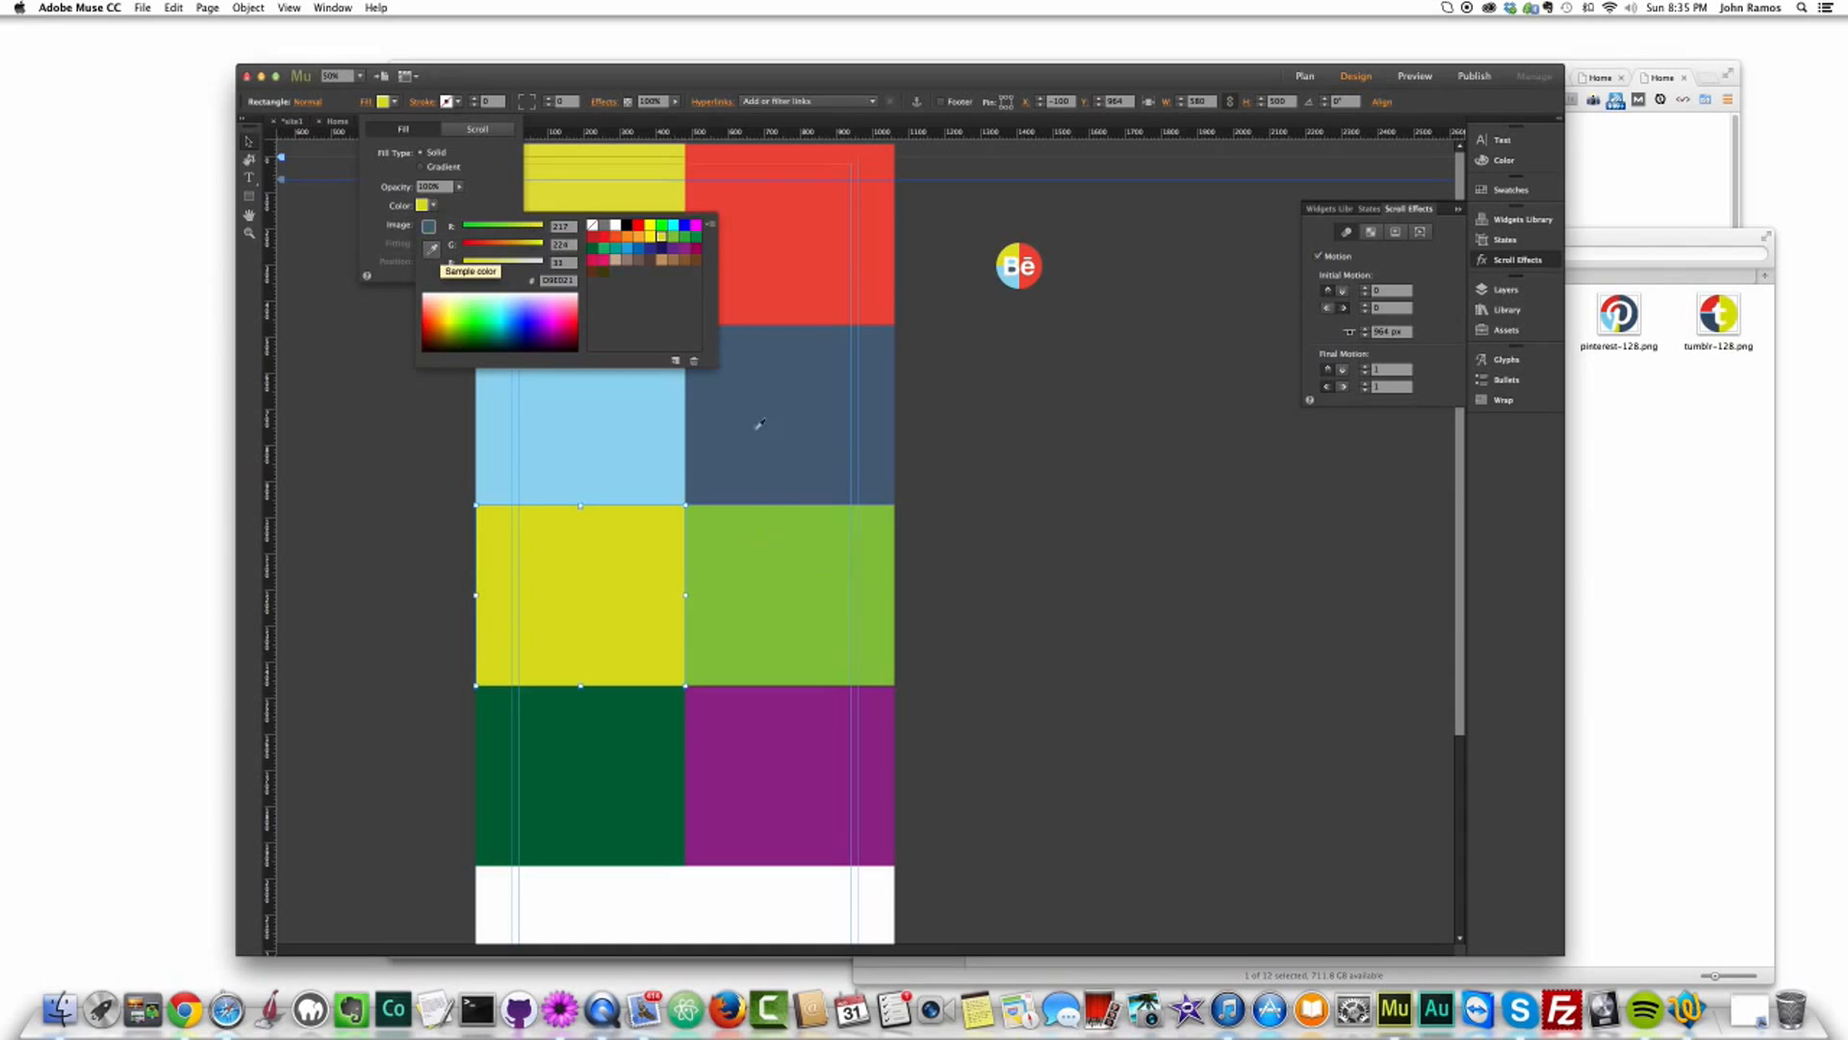
{"action": "left_click", "coordinate": [776, 381]}
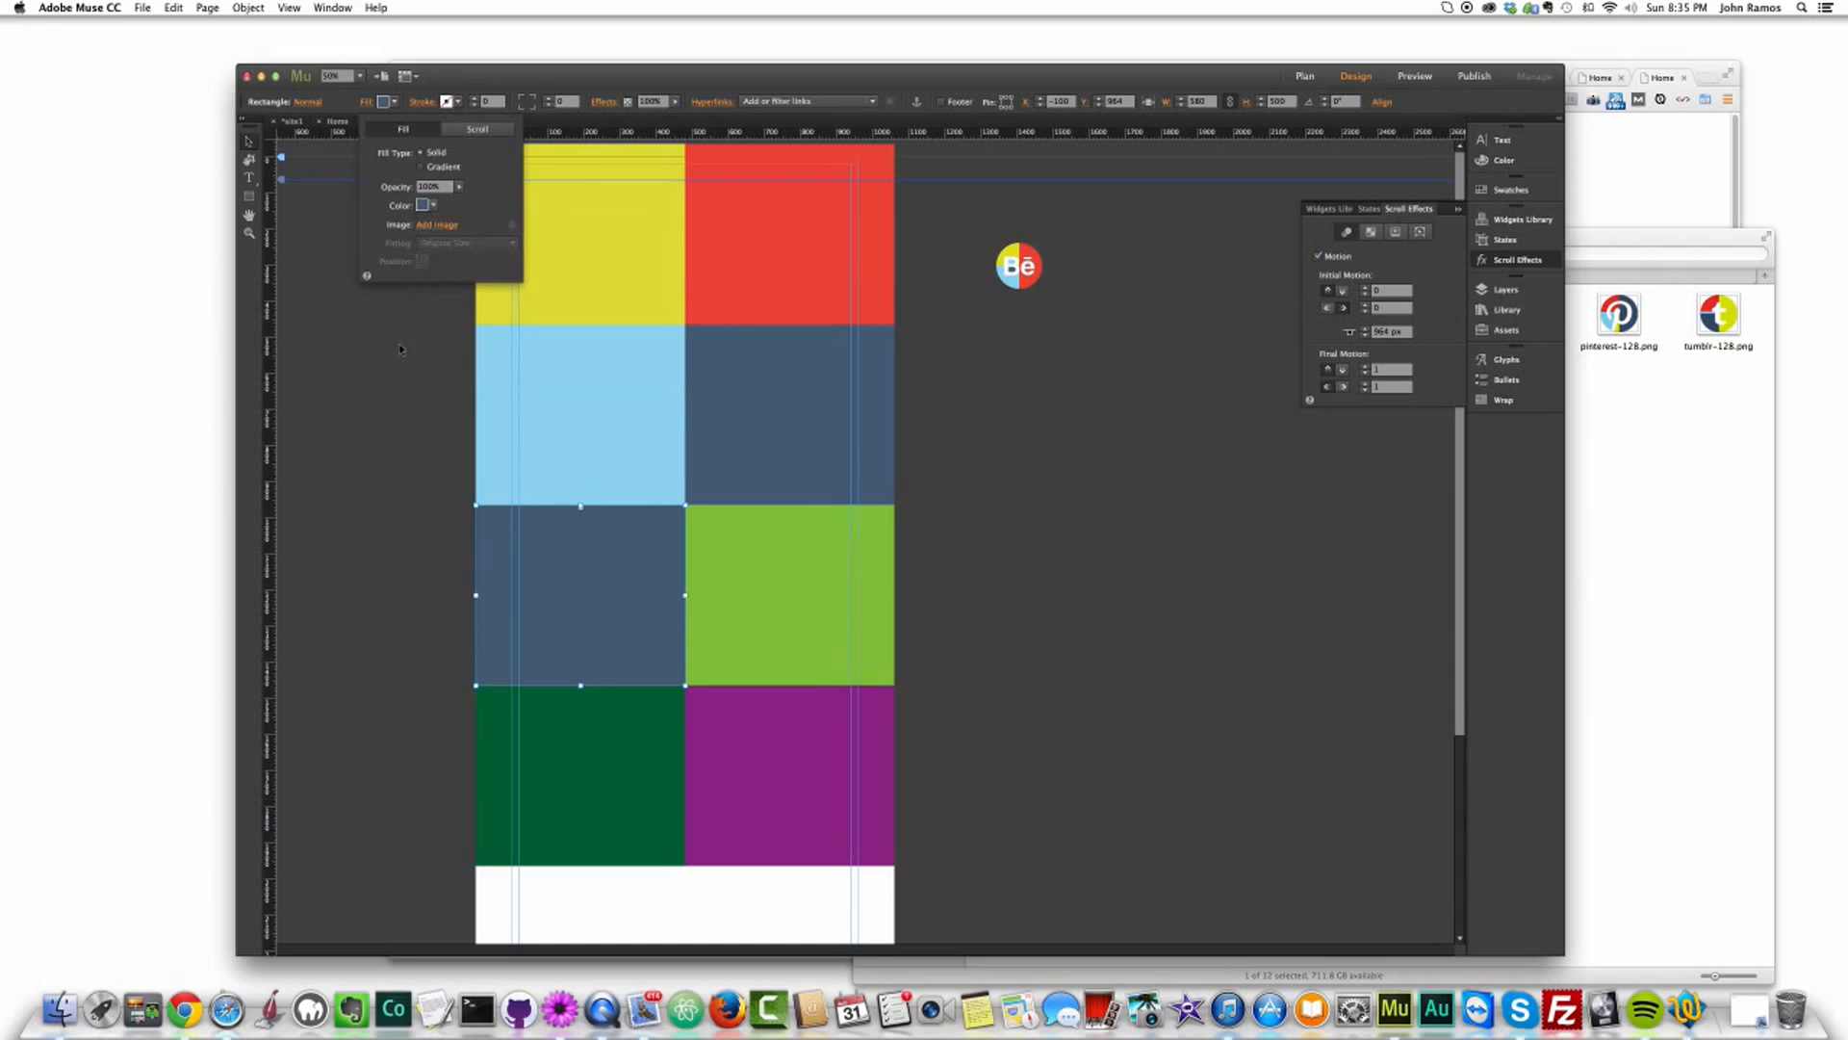
Step: Fill the green rectangle in the third row with the red sampled from the first row
{"action": "left_click", "coordinate": [756, 593]}
{"action": "left_click", "coordinate": [366, 102]}
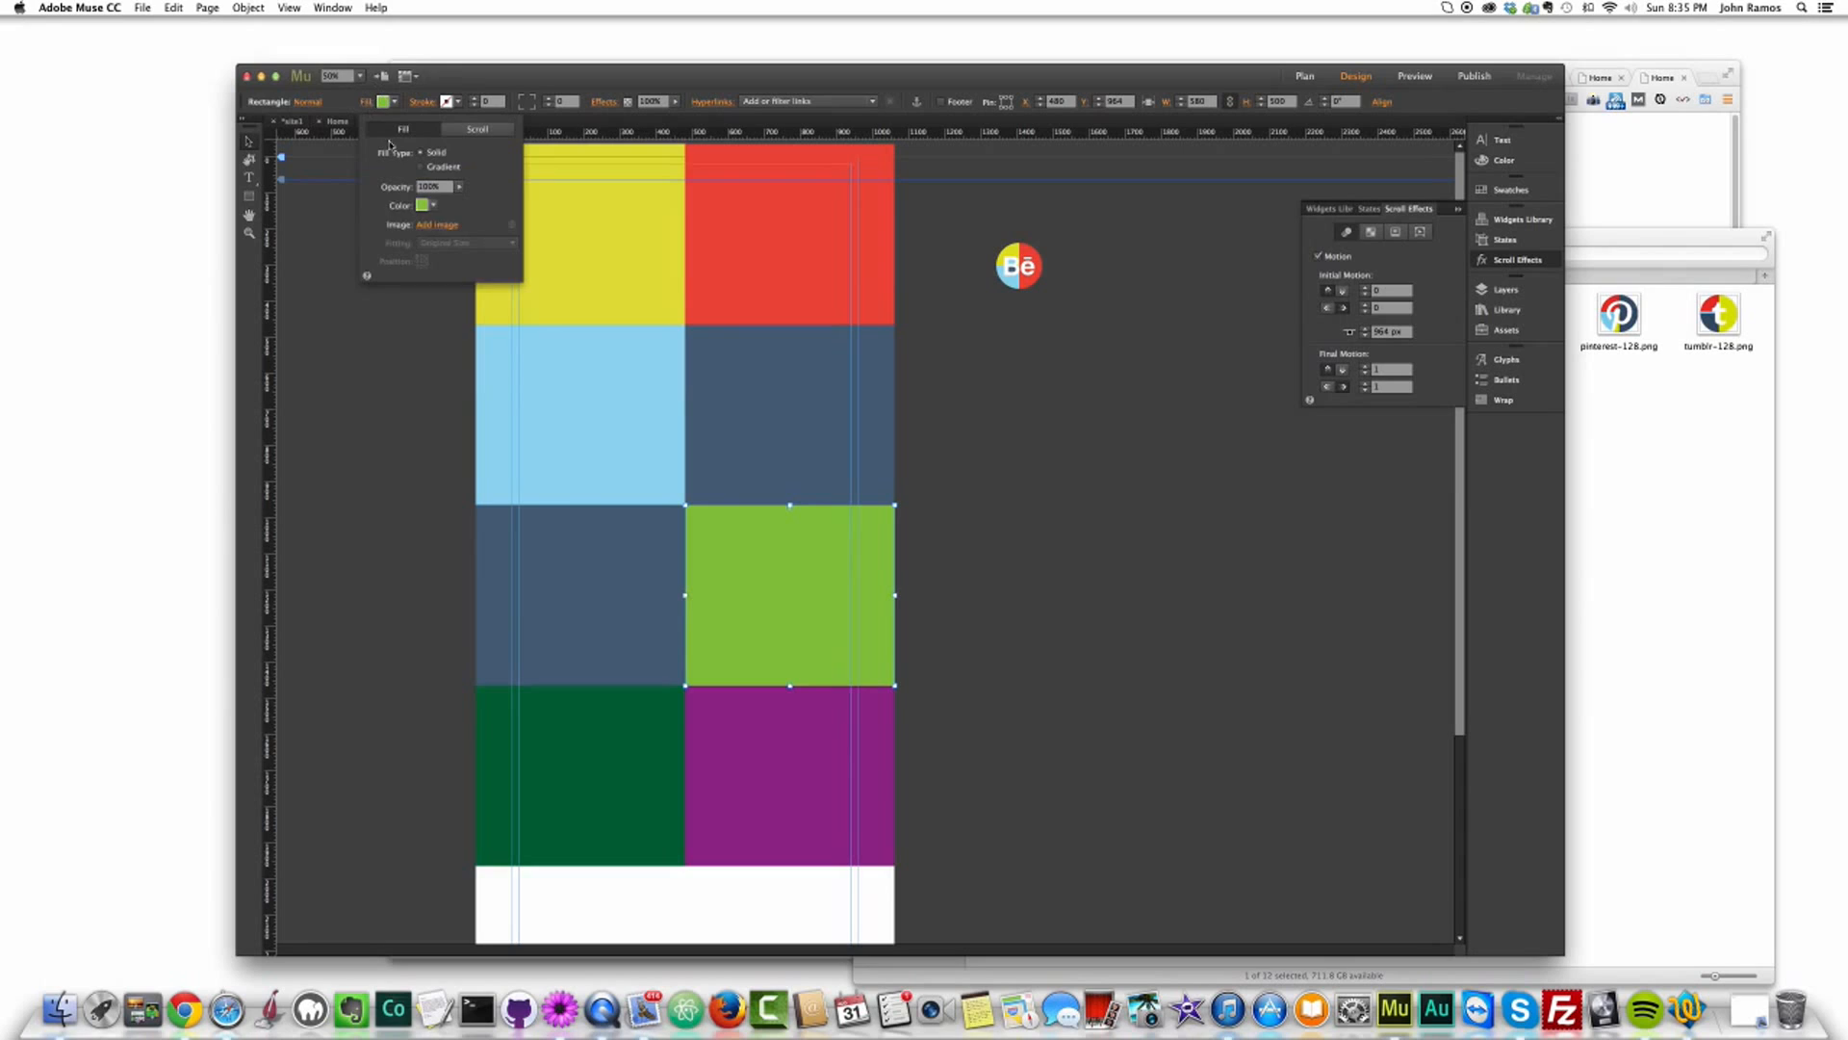
{"action": "left_click", "coordinate": [420, 206]}
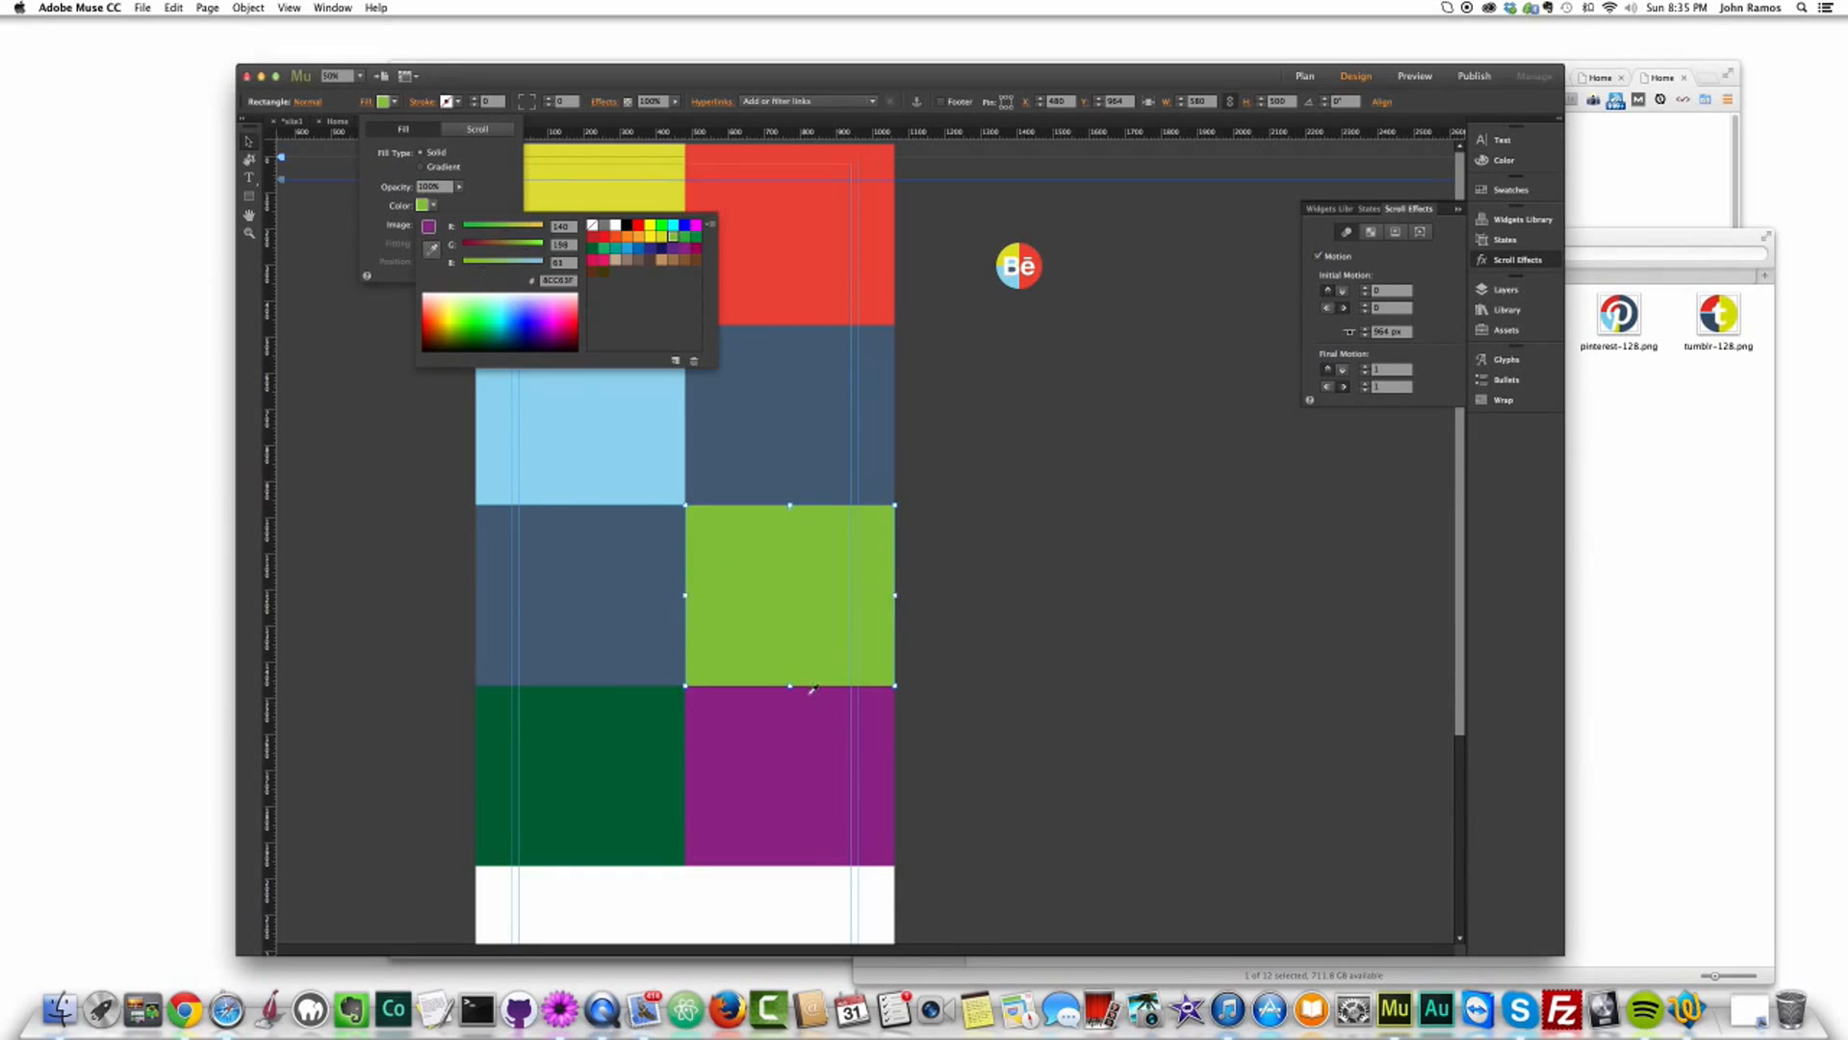
{"action": "left_click", "coordinate": [784, 242]}
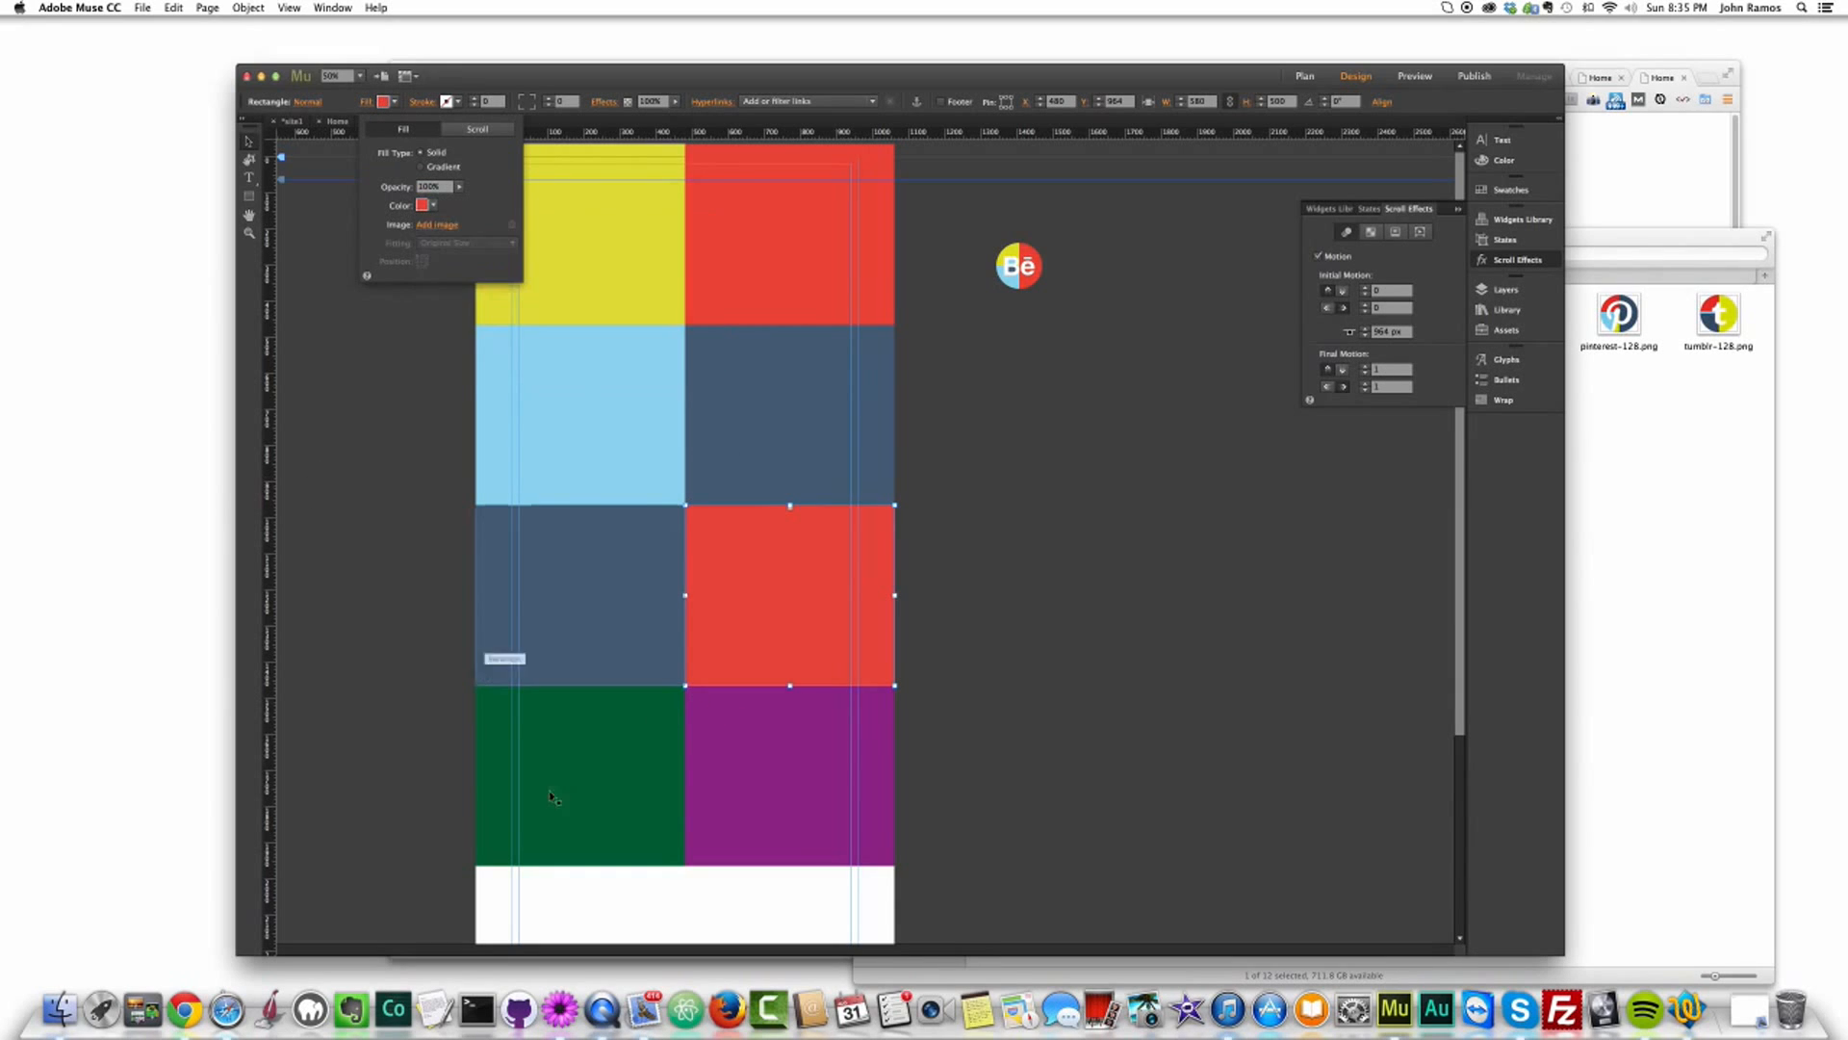
Step: Fill the dark green rectangle in the fourth row with the light blue sampled from the second row
{"action": "left_click", "coordinate": [628, 814]}
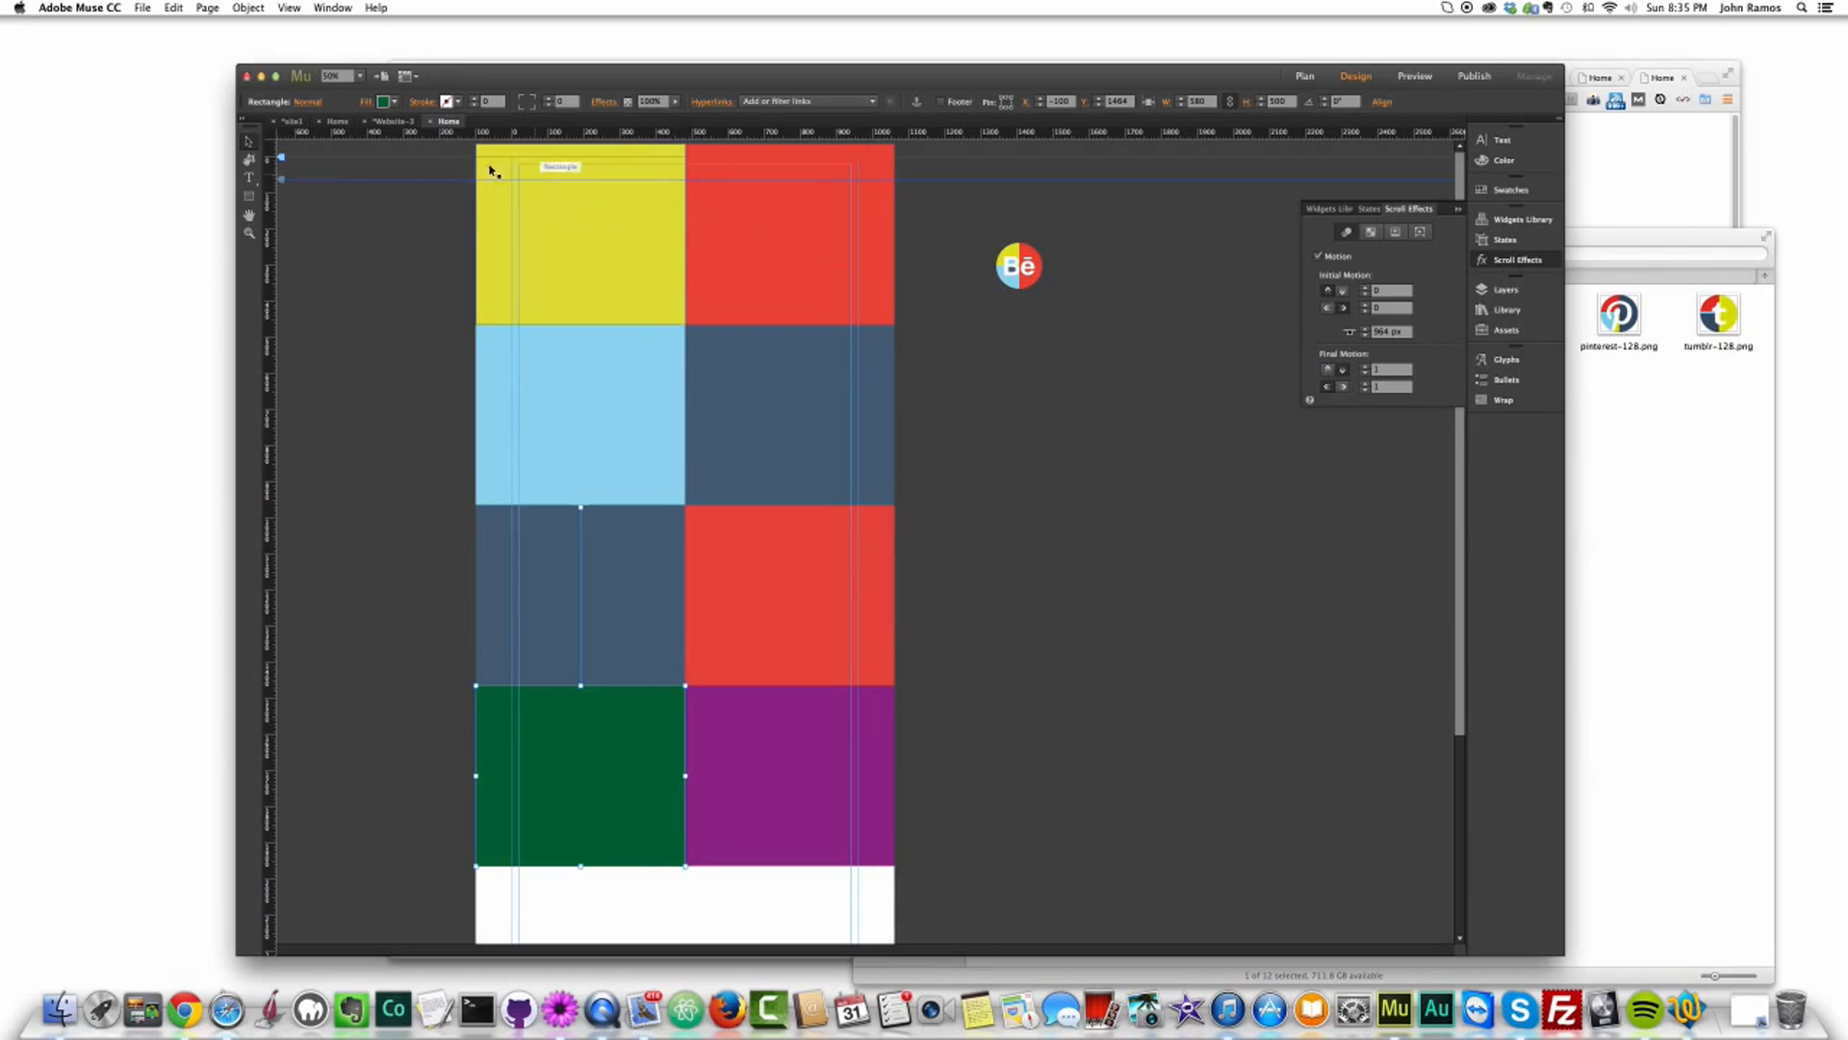
{"action": "left_click", "coordinate": [375, 102]}
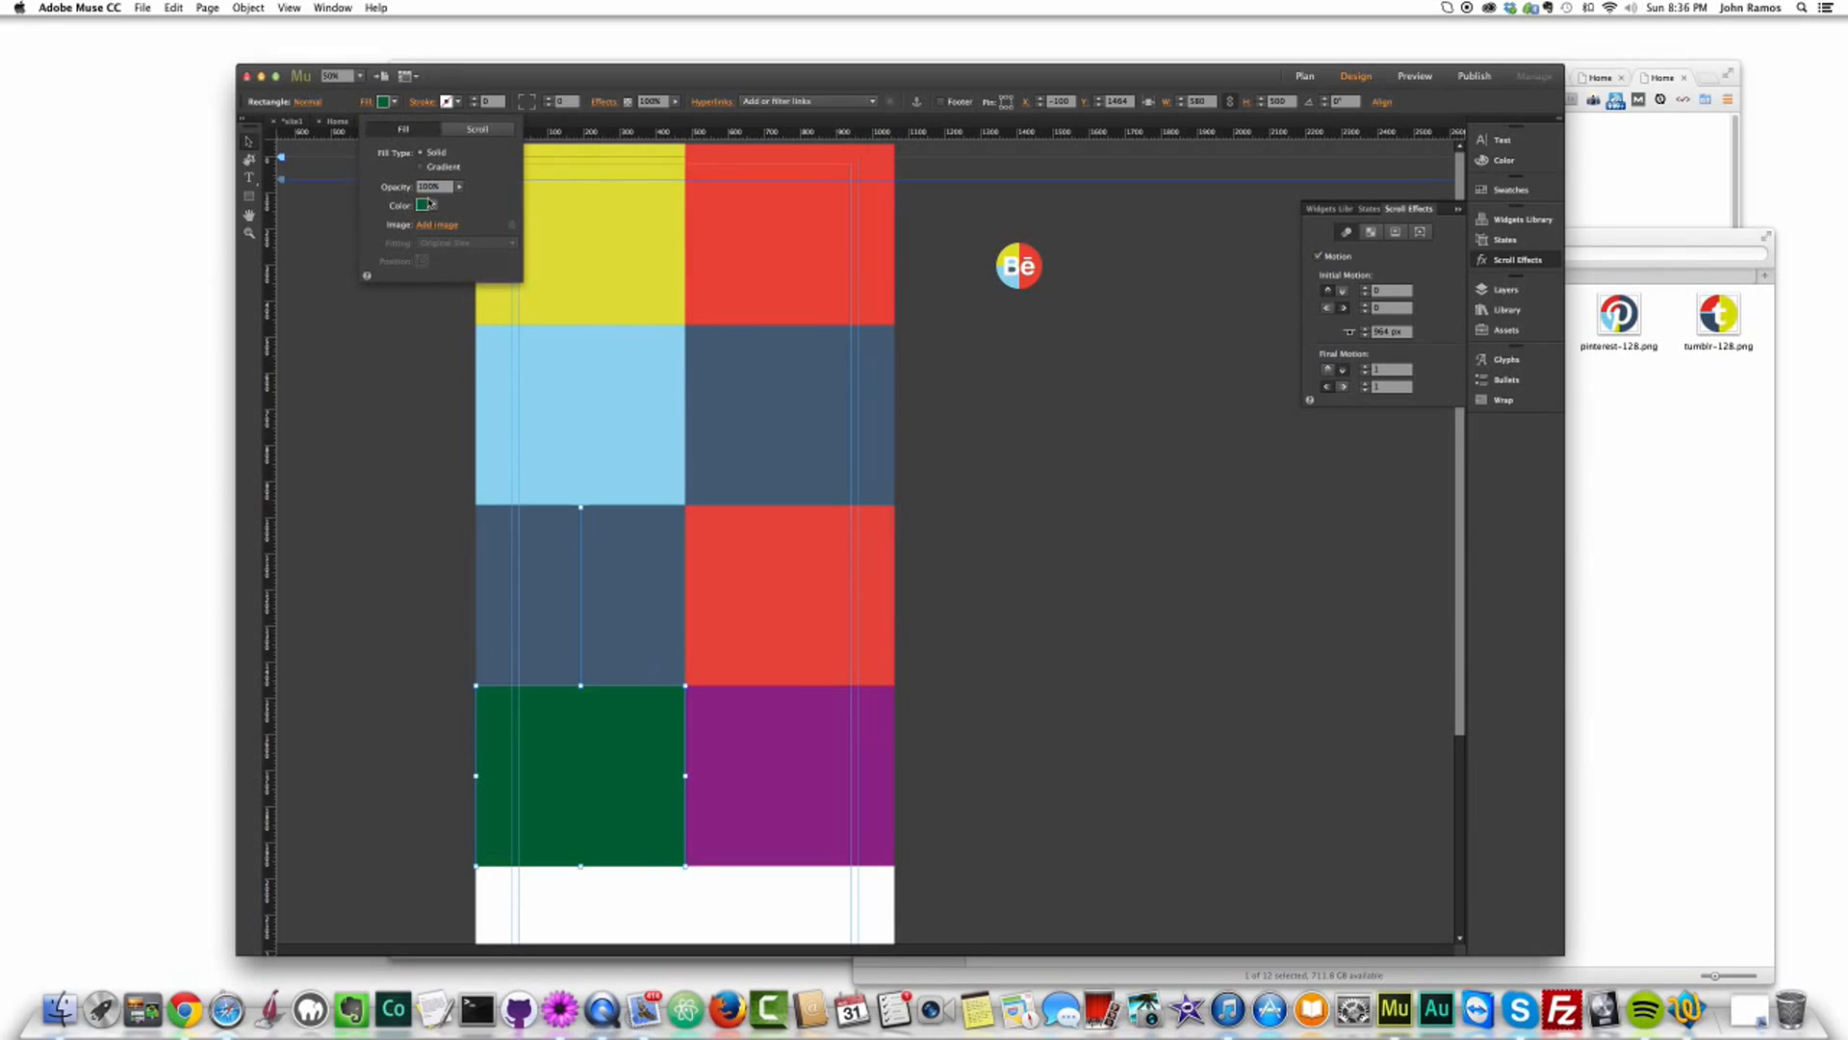
{"action": "left_click", "coordinate": [425, 205]}
{"action": "left_click", "coordinate": [660, 384]}
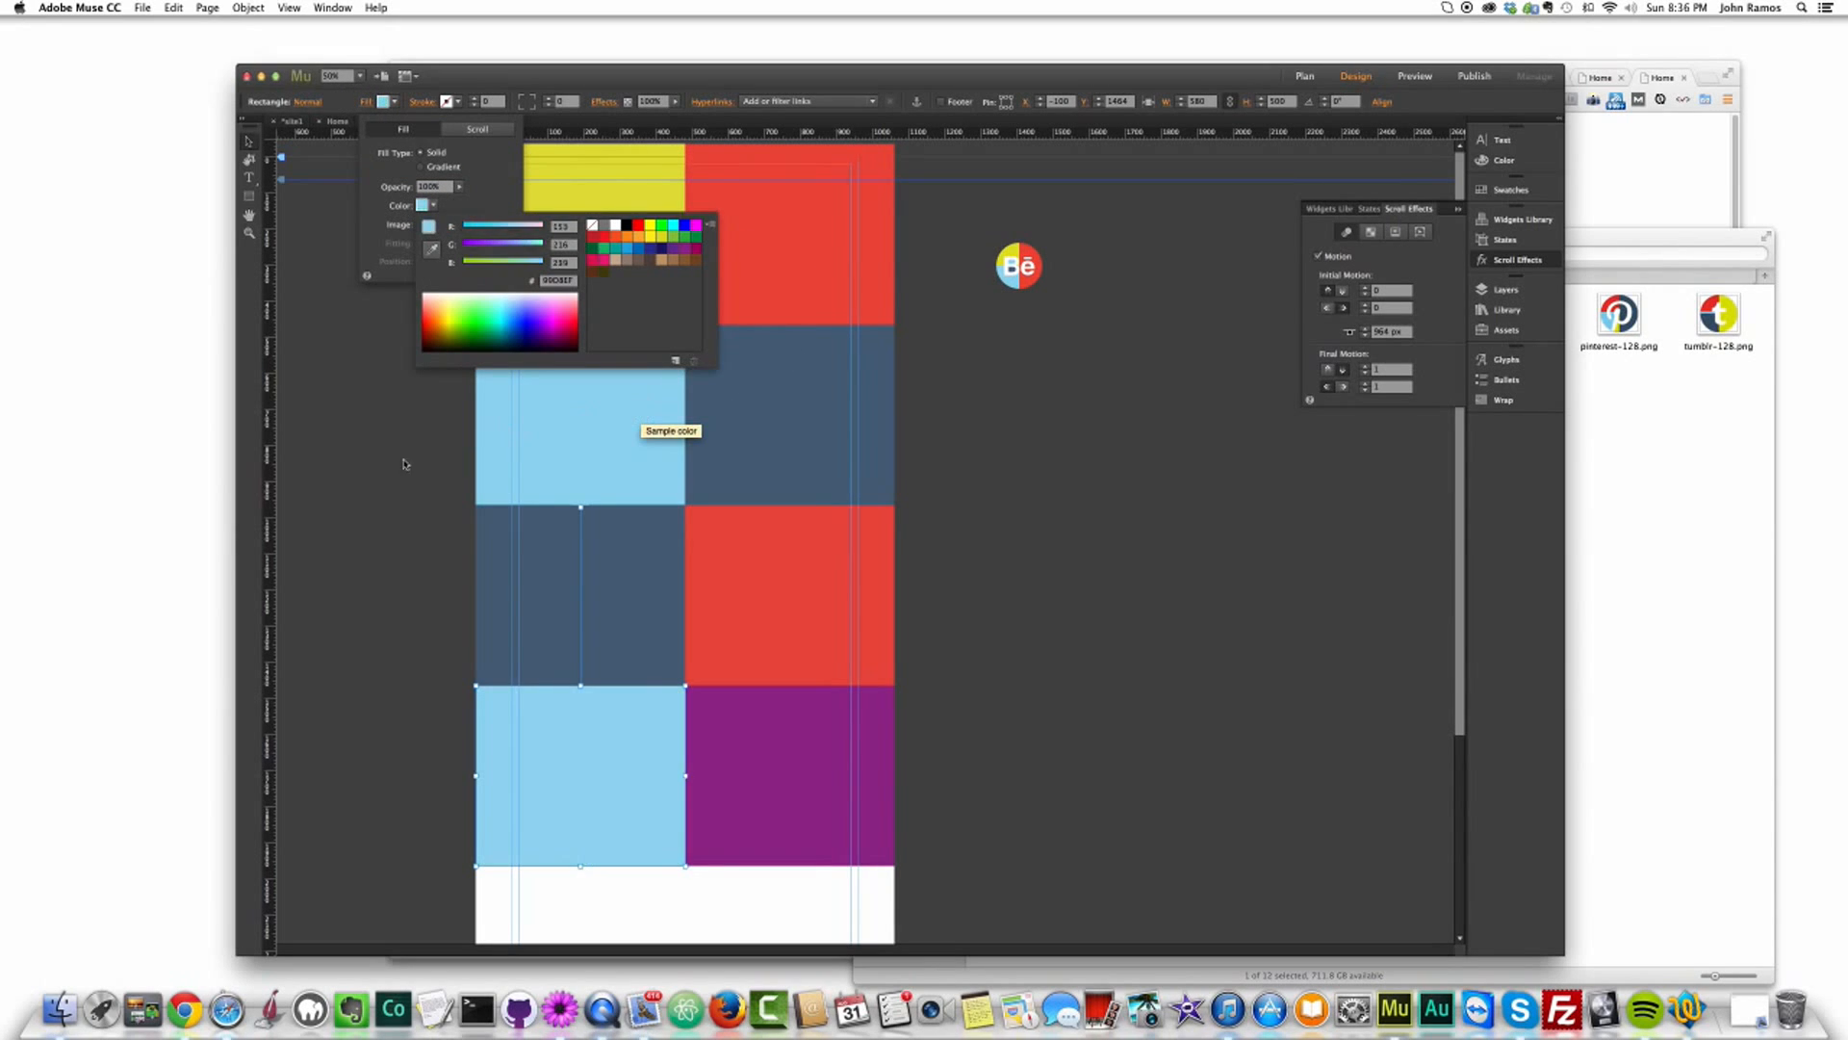
{"action": "left_click", "coordinate": [393, 460]}
Step: Fill the purple rectangle in the fourth row with the yellow sampled from the first row
{"action": "left_click", "coordinate": [816, 778]}
{"action": "left_click", "coordinate": [827, 774]}
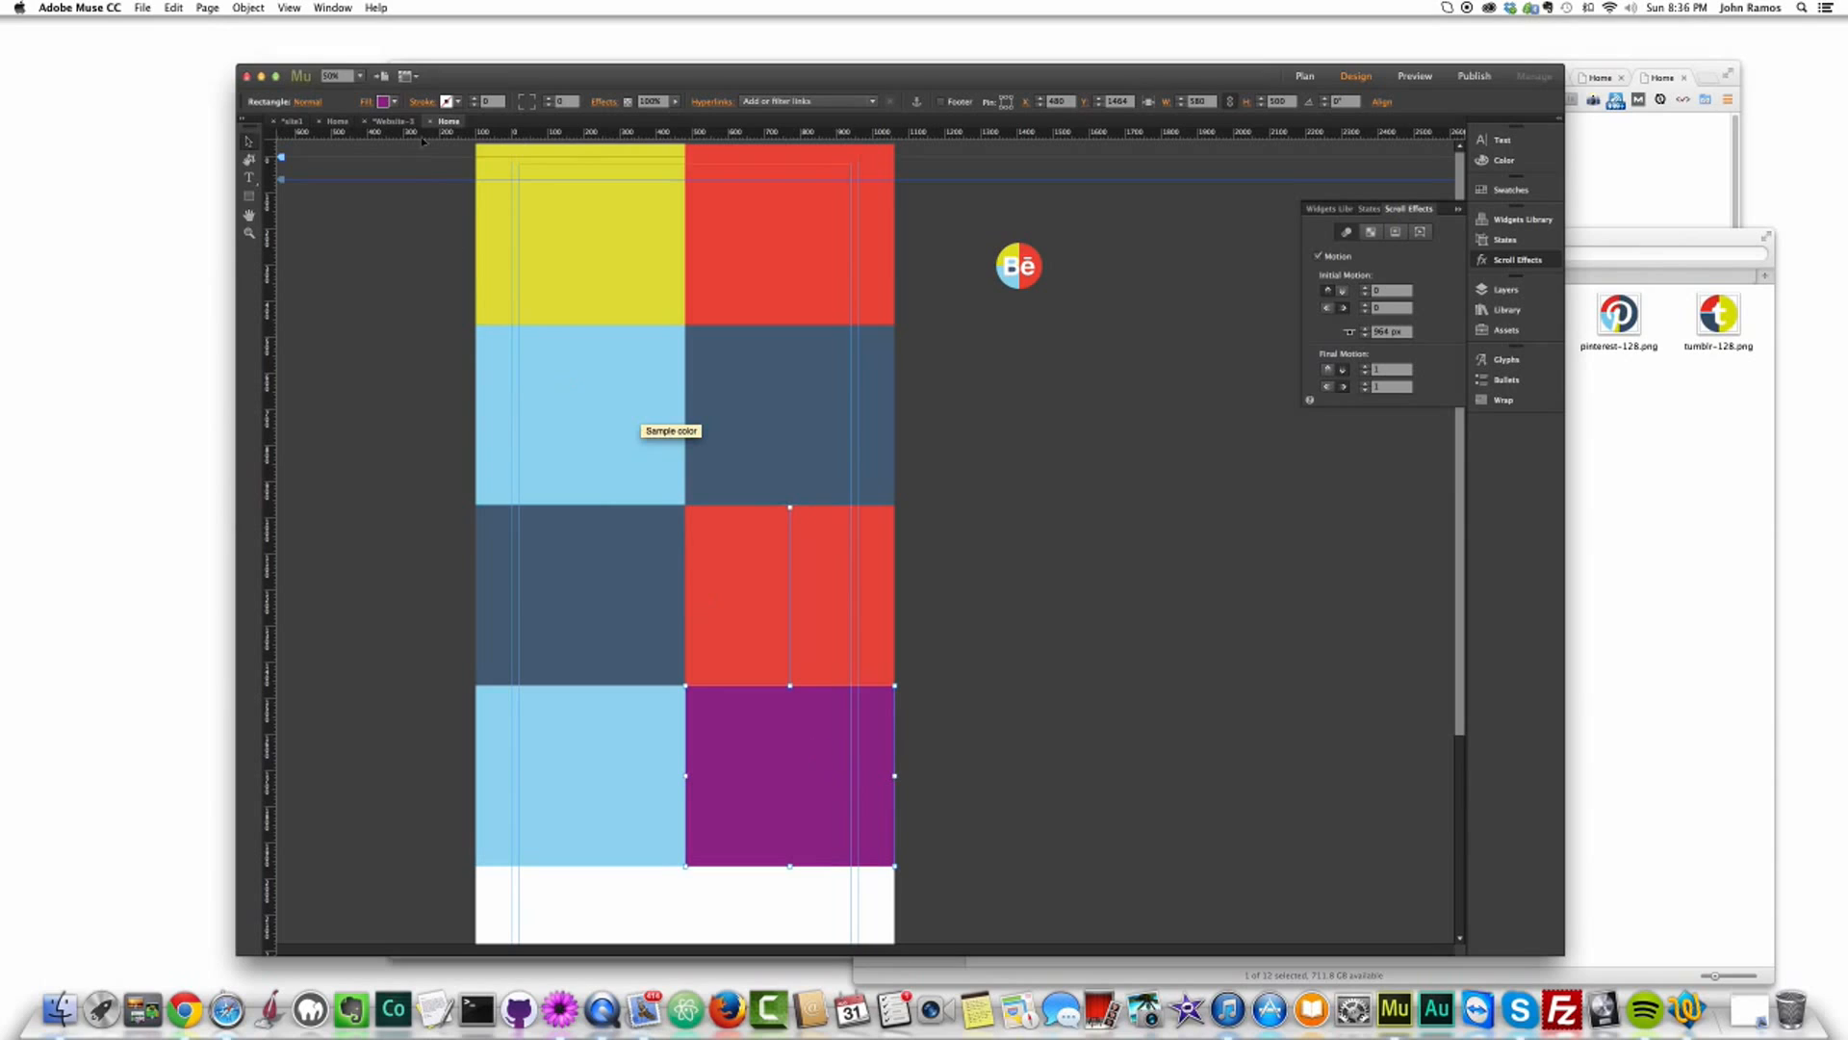
{"action": "left_click", "coordinate": [392, 102]}
{"action": "left_click", "coordinate": [392, 146]}
{"action": "left_click", "coordinate": [393, 146]}
{"action": "left_click", "coordinate": [634, 290]}
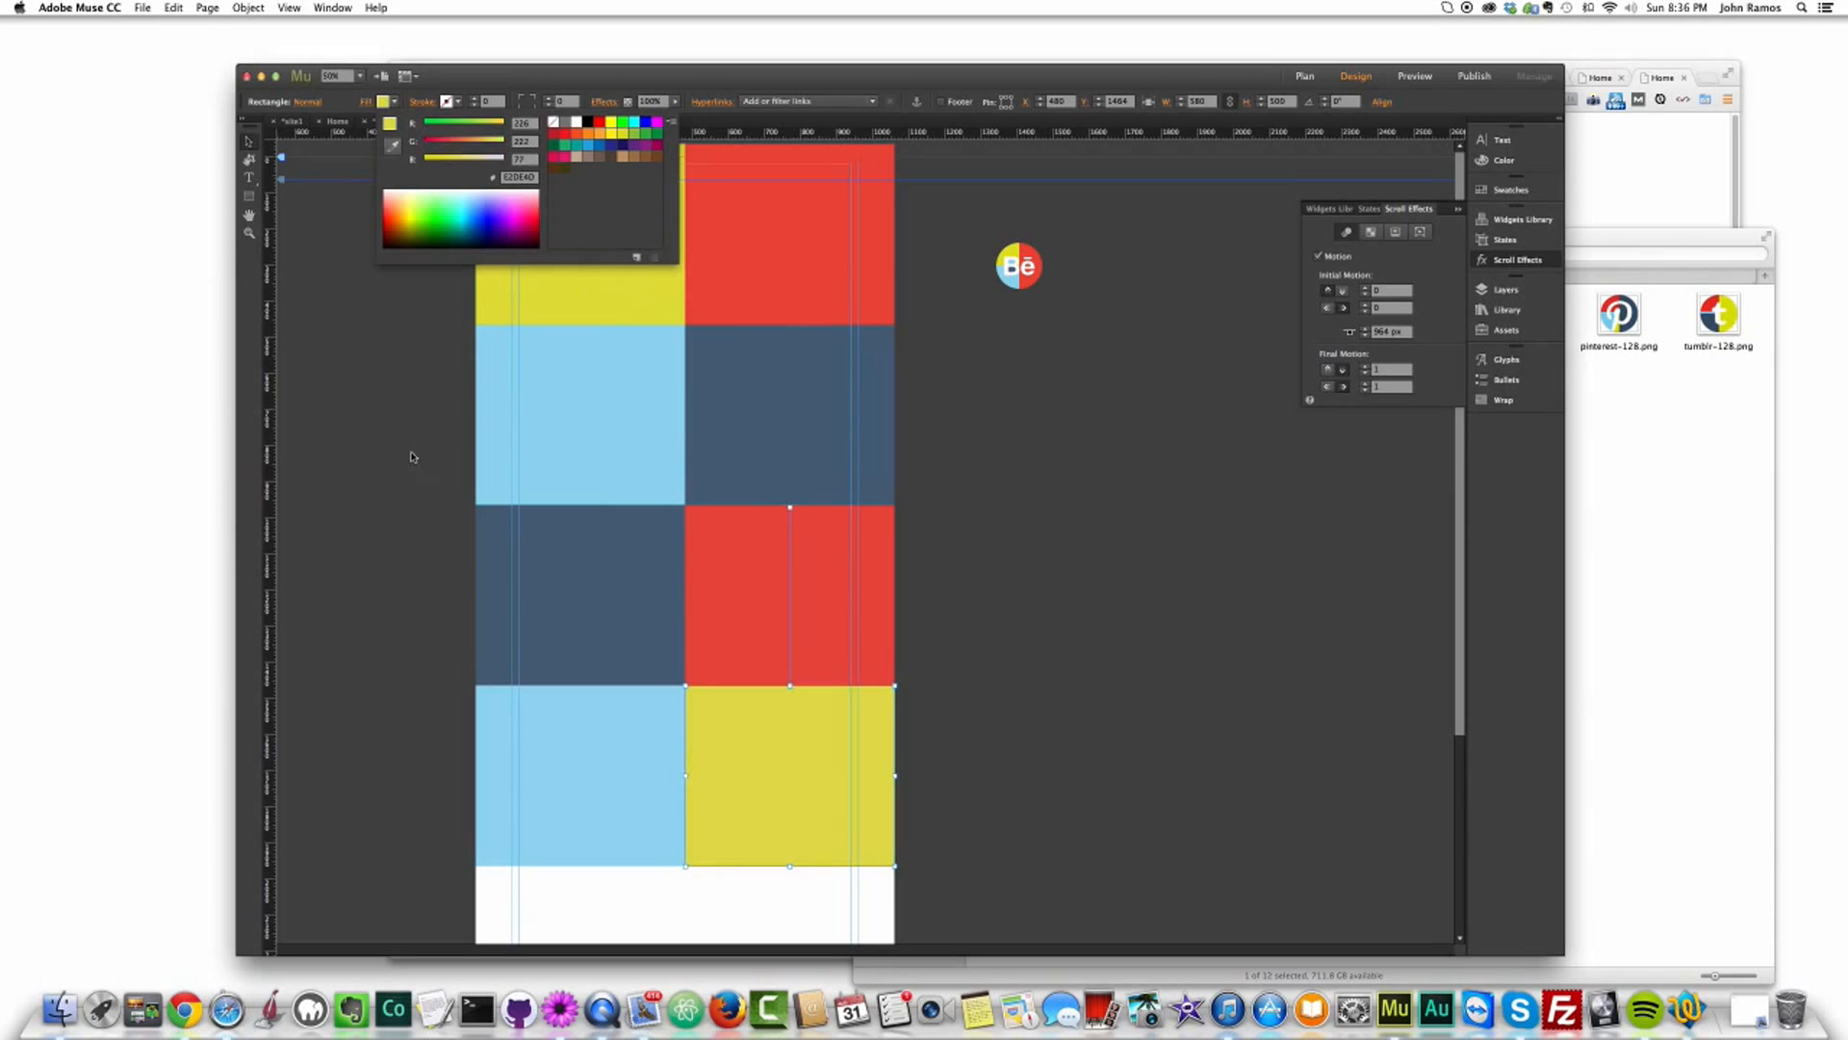
{"action": "left_click", "coordinate": [407, 390]}
{"action": "scroll", "coordinate": [909, 596], "scroll_direction": "down", "scroll_amount": 1}
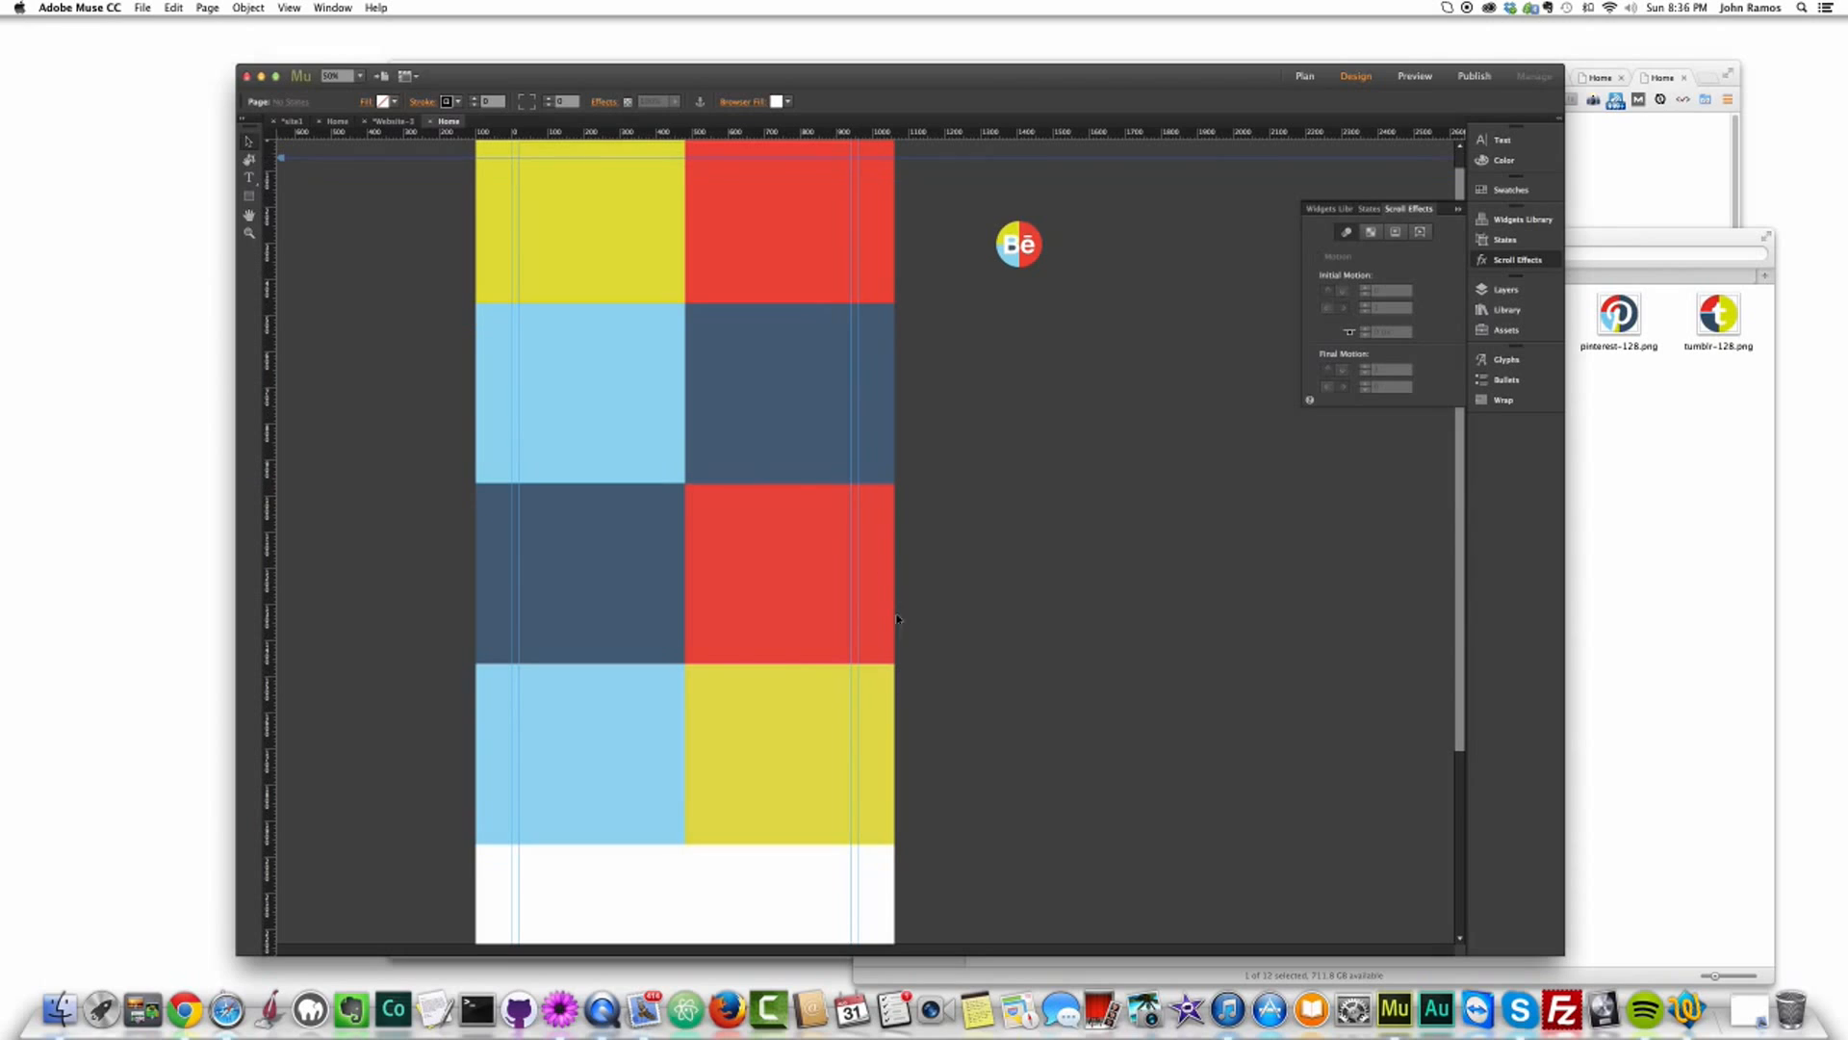
{"action": "left_click", "coordinate": [852, 743]}
{"action": "left_click", "coordinate": [639, 710], "text": "shift"}
{"action": "left_click", "coordinate": [626, 616], "text": "shift"}
{"action": "left_click", "coordinate": [752, 601], "text": "shift"}
{"action": "scroll", "coordinate": [981, 663], "scroll_direction": "down", "scroll_amount": 4}
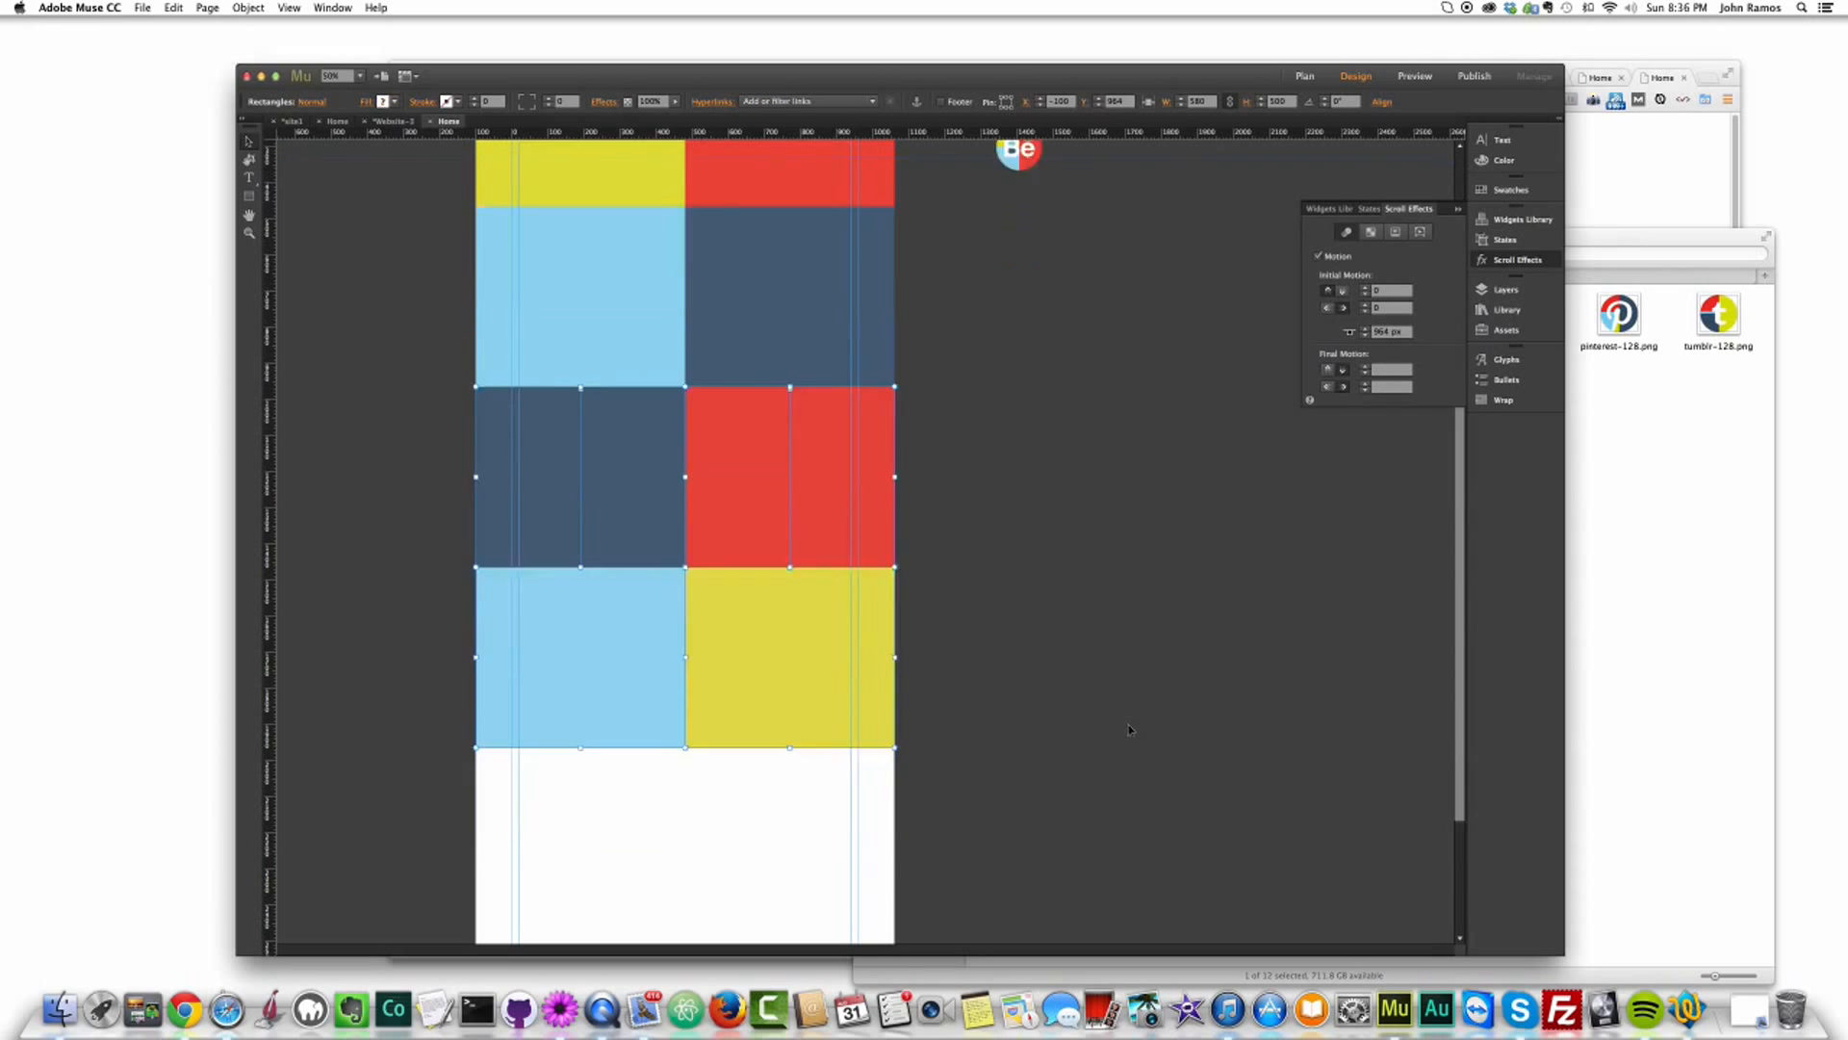
{"action": "left_click_drag", "start_coordinate": [592, 462], "coordinate": [1005, 644]}
{"action": "key", "text": "super+z"}
Step: Duplicate the four rectangles of the third and fourth rows and place the copies directly below them
{"action": "left_click", "coordinate": [794, 544]}
{"action": "left_click", "coordinate": [627, 559], "text": "shift"}
{"action": "left_click", "coordinate": [607, 441], "text": "shift"}
{"action": "left_click", "coordinate": [760, 408], "text": "shift"}
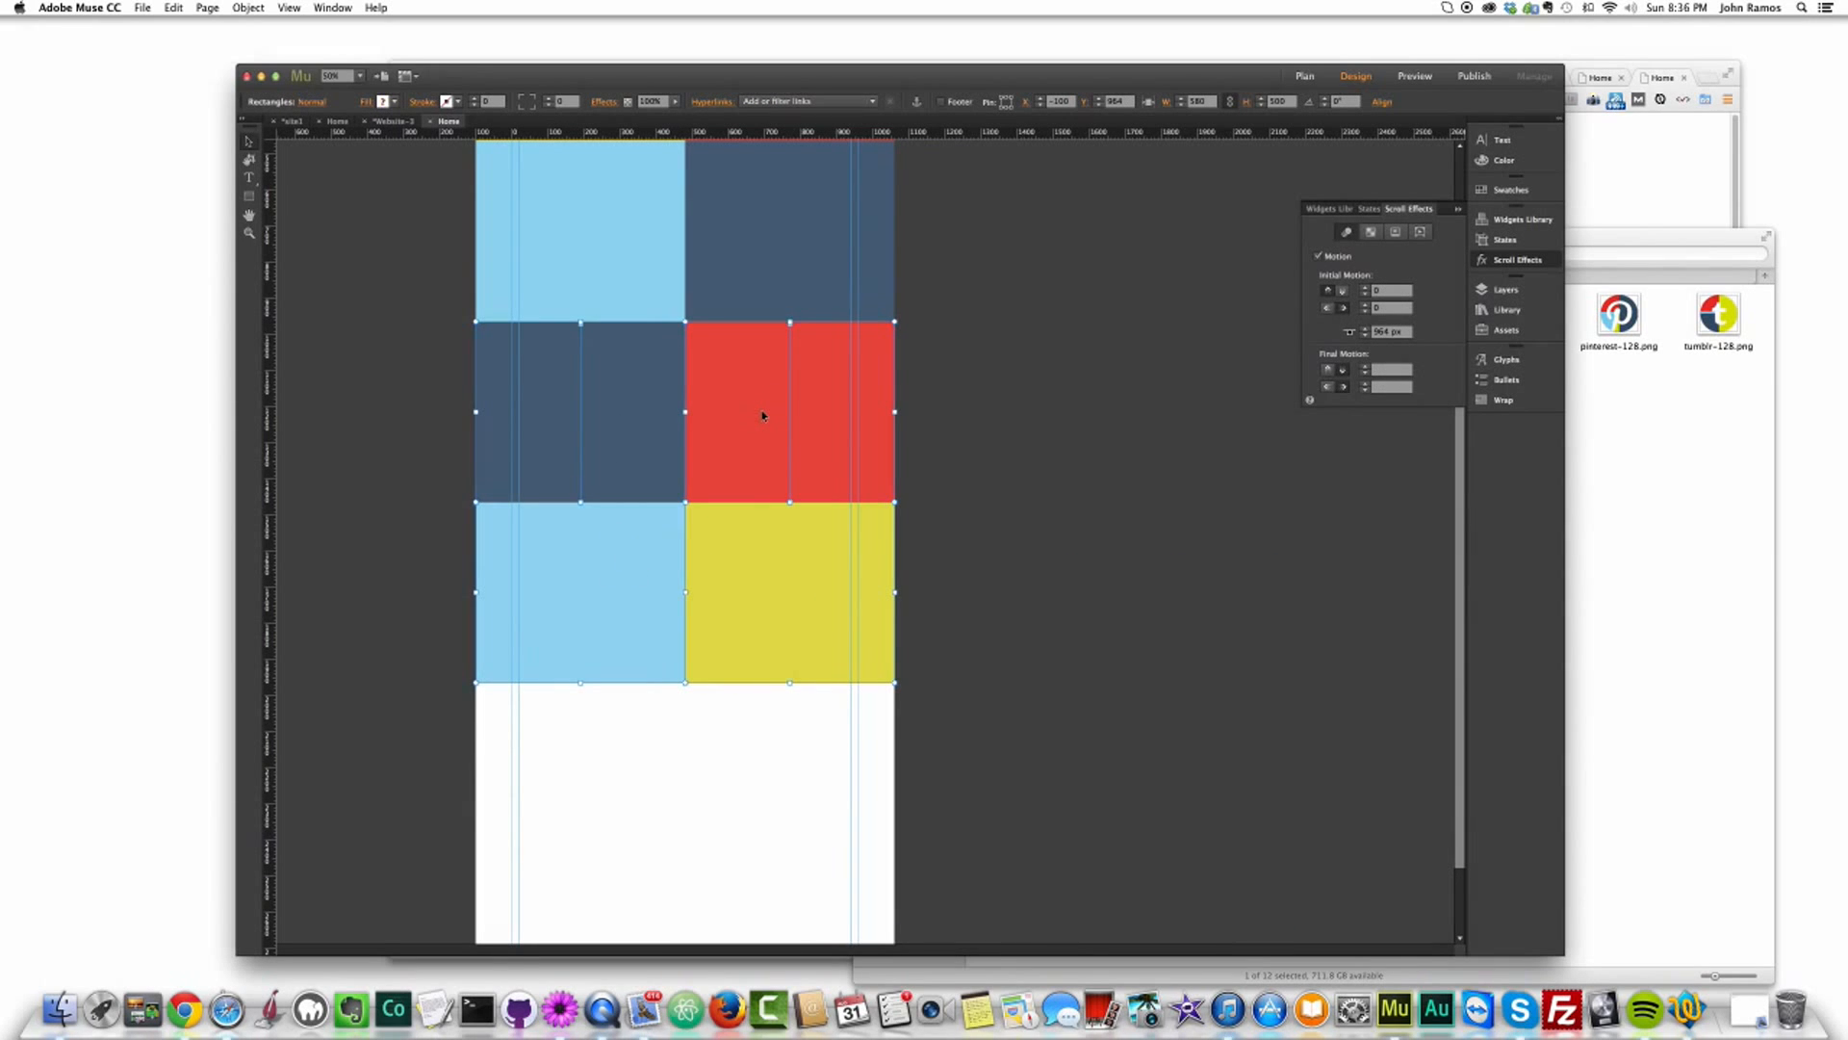
{"action": "left_click_drag", "start_coordinate": [626, 380], "coordinate": [631, 741]}
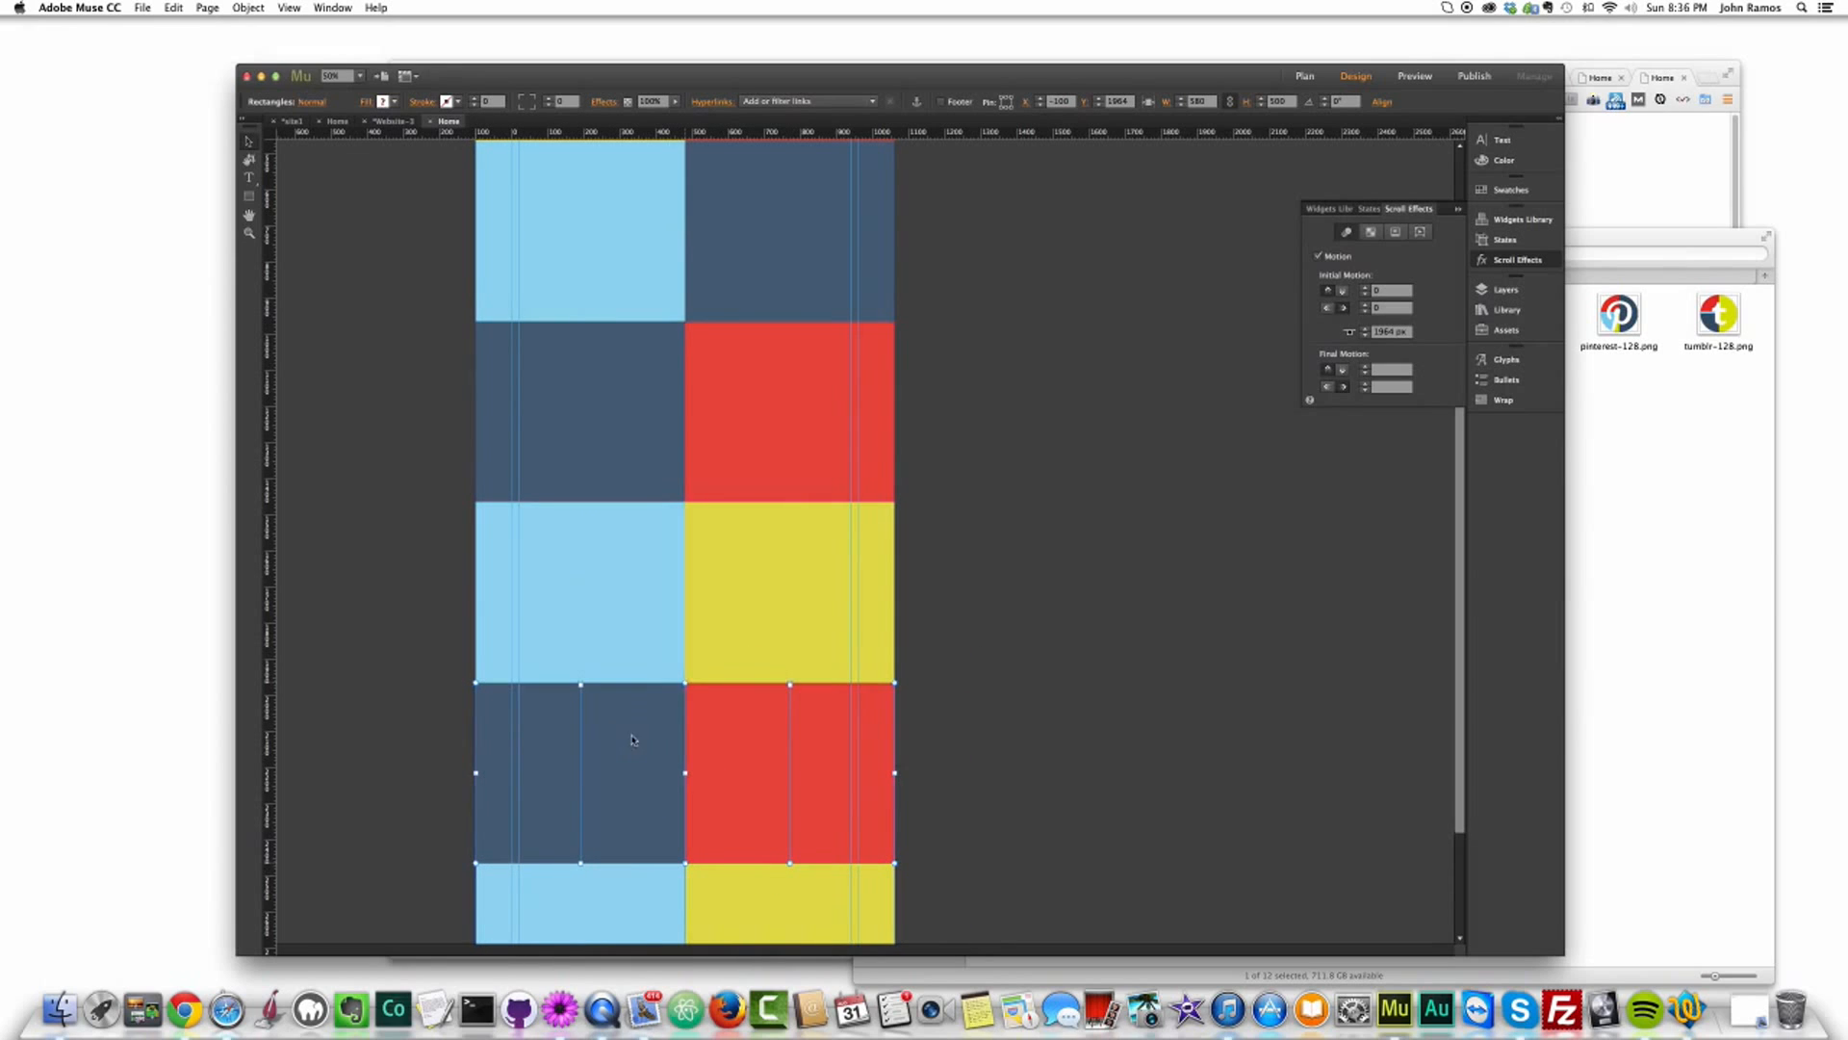
Step: Fill the slate blue rectangle in the new fifth row with the red sampled from the third row
{"action": "left_click", "coordinate": [285, 8]}
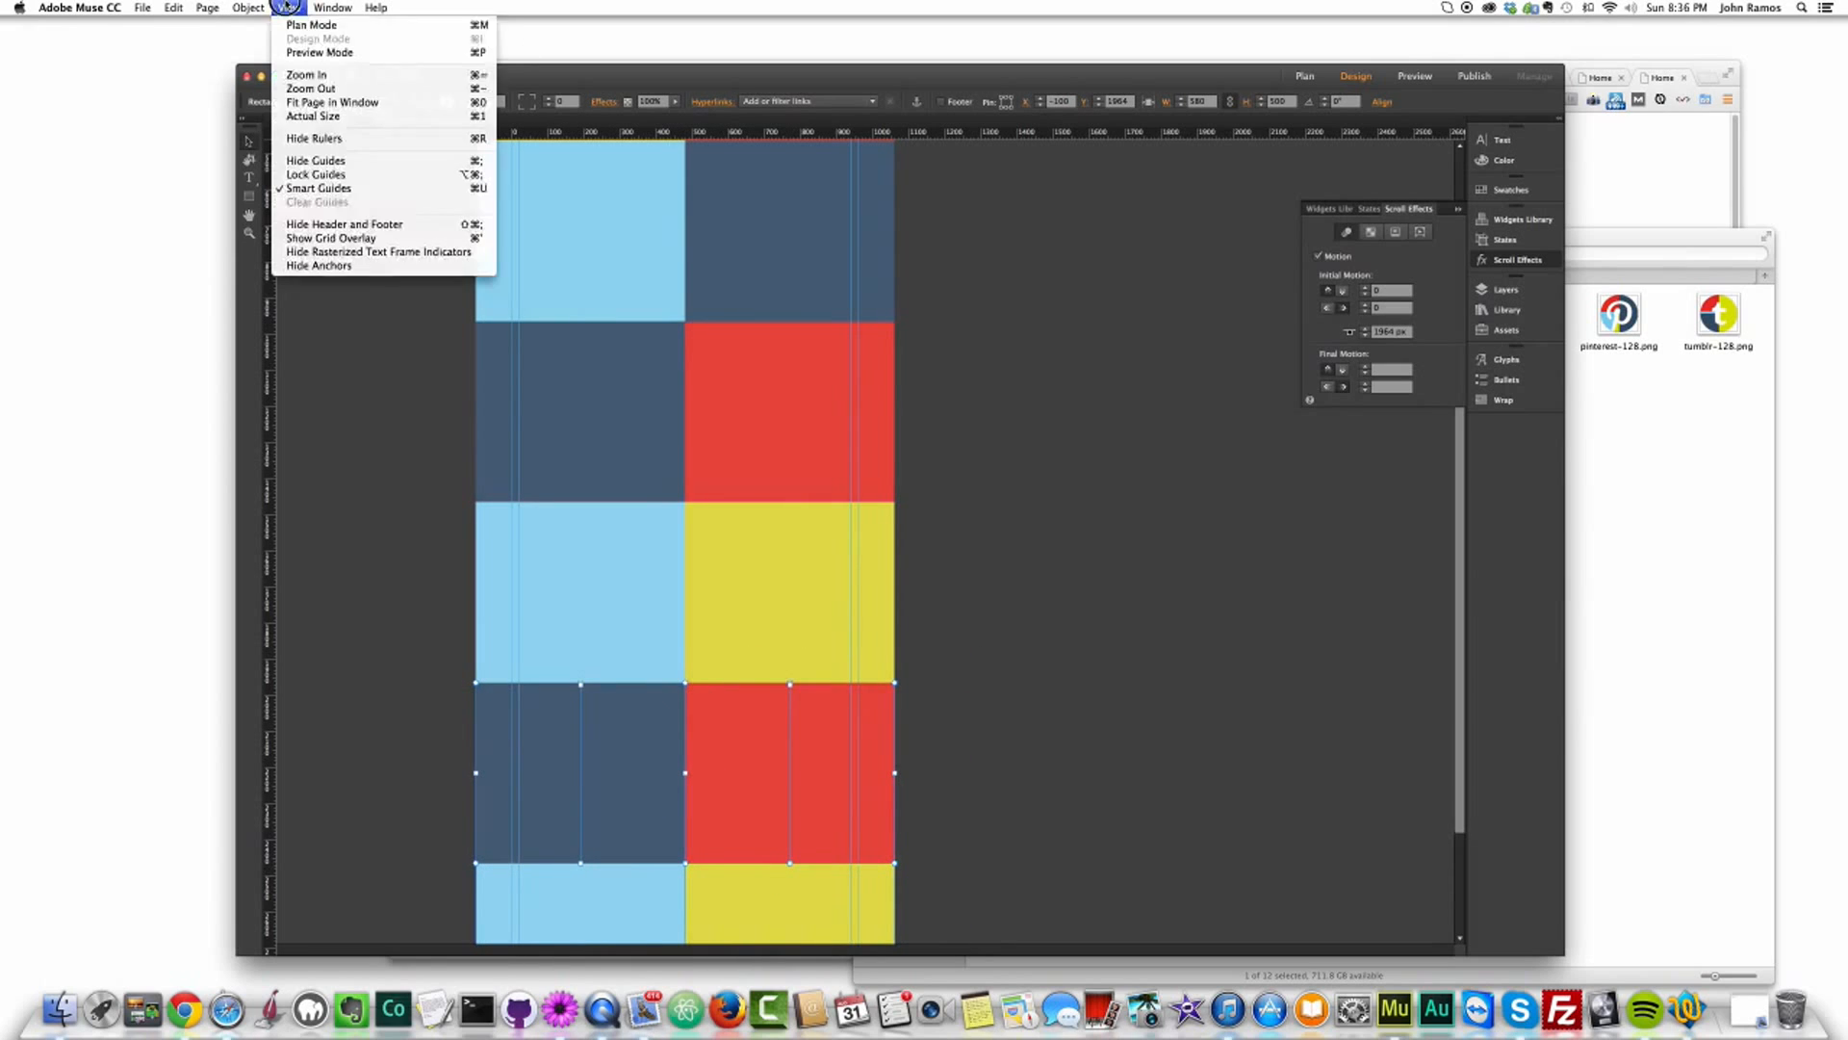
{"action": "left_click", "coordinate": [318, 110]}
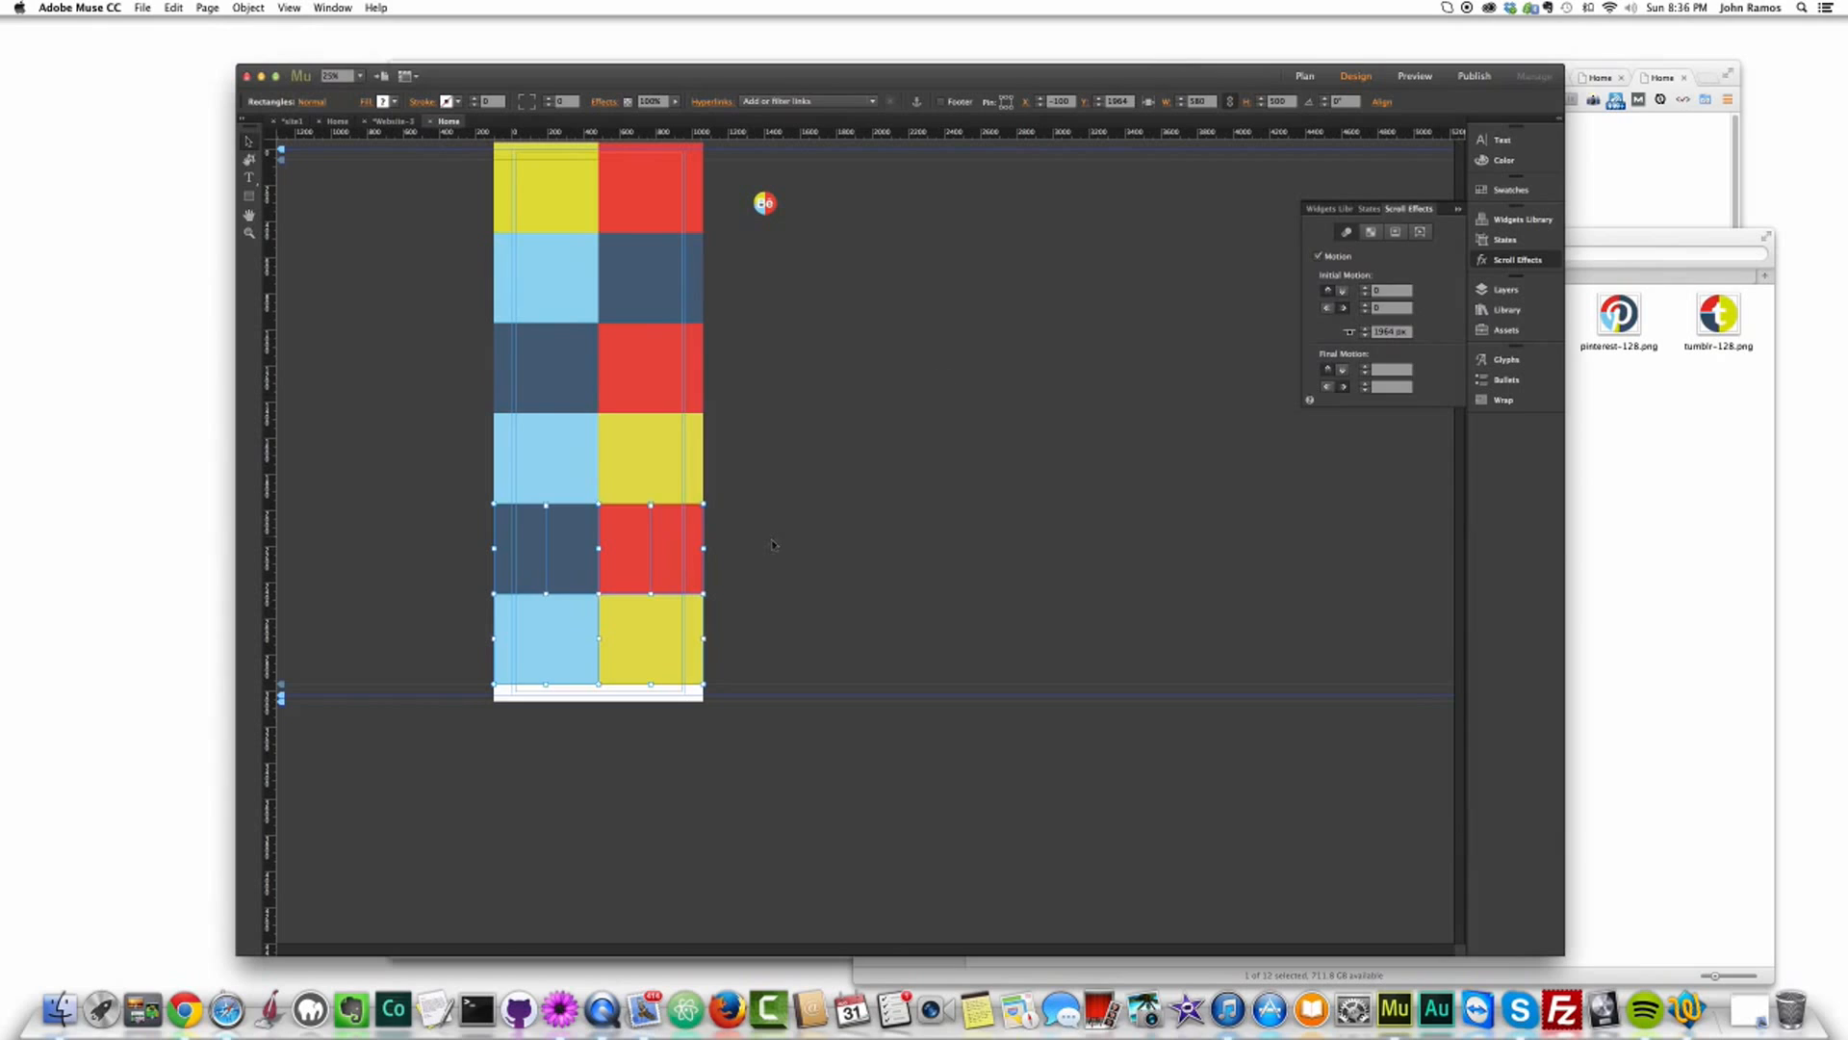
{"action": "left_click", "coordinate": [836, 463]}
{"action": "left_click", "coordinate": [542, 537]}
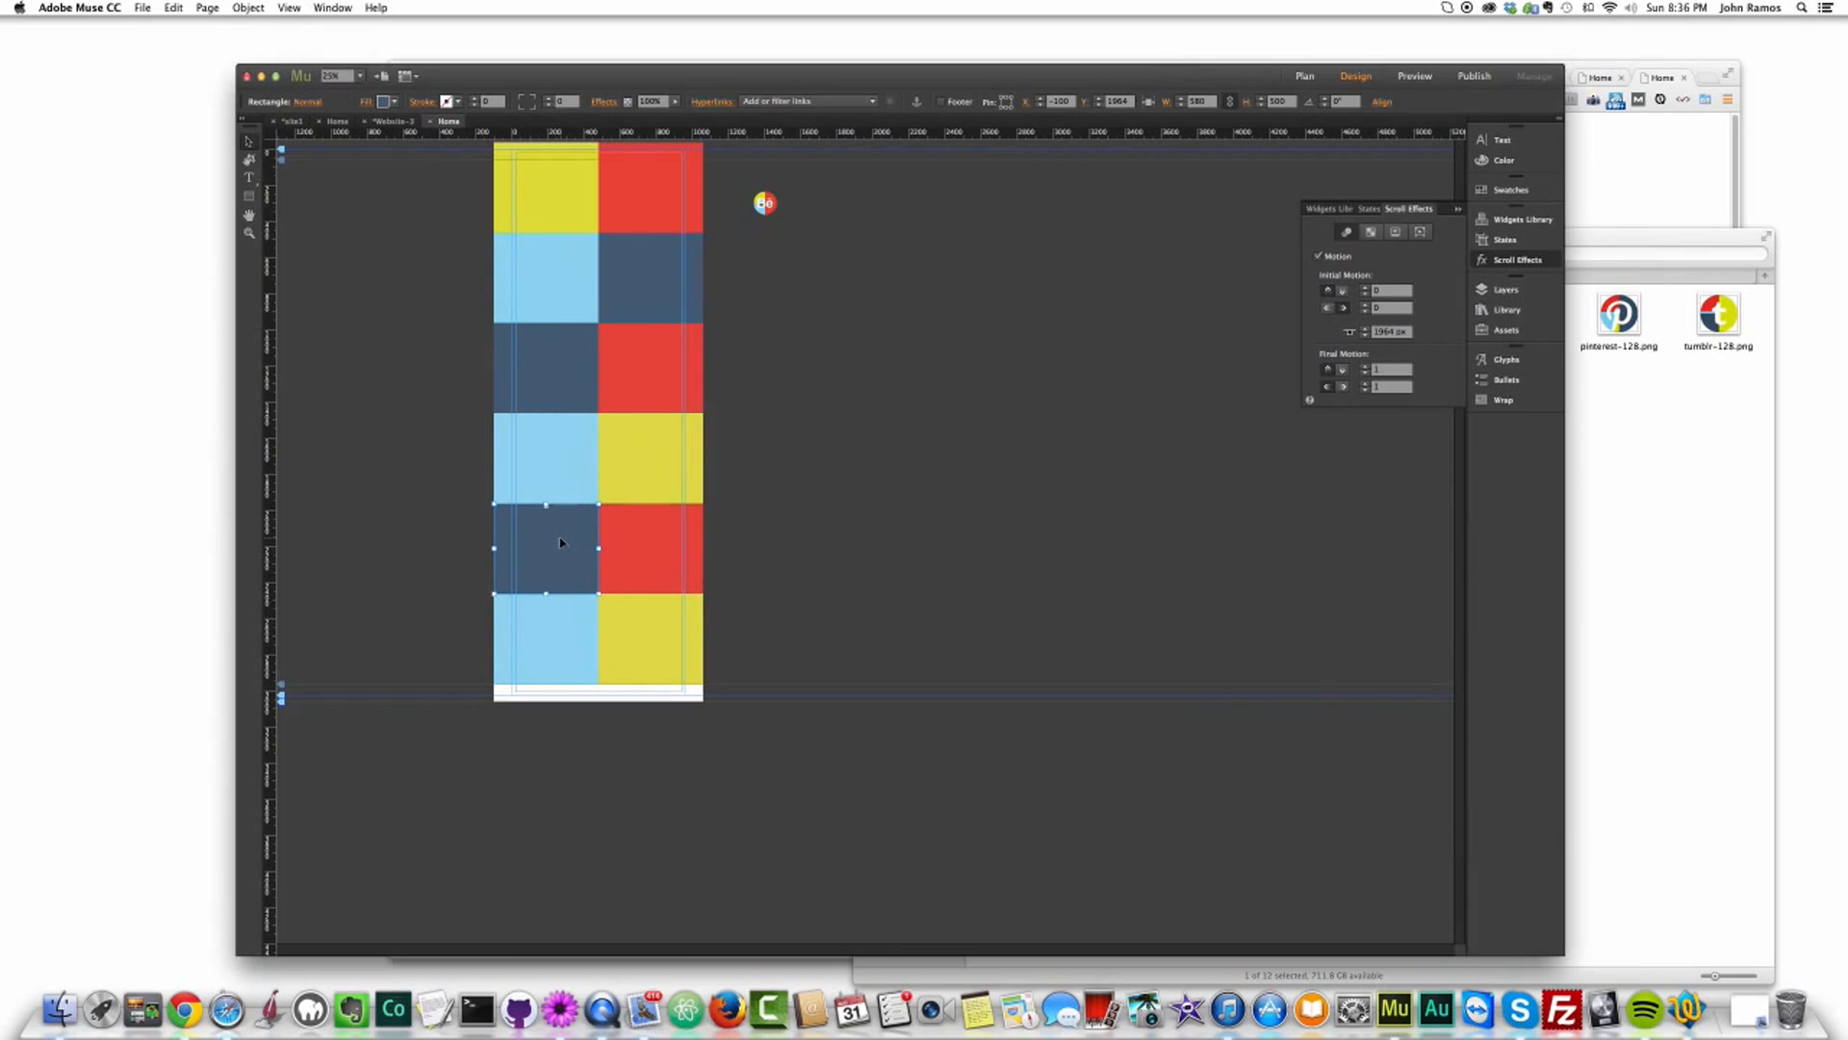
{"action": "left_click", "coordinate": [377, 103]}
{"action": "left_click", "coordinate": [422, 205]}
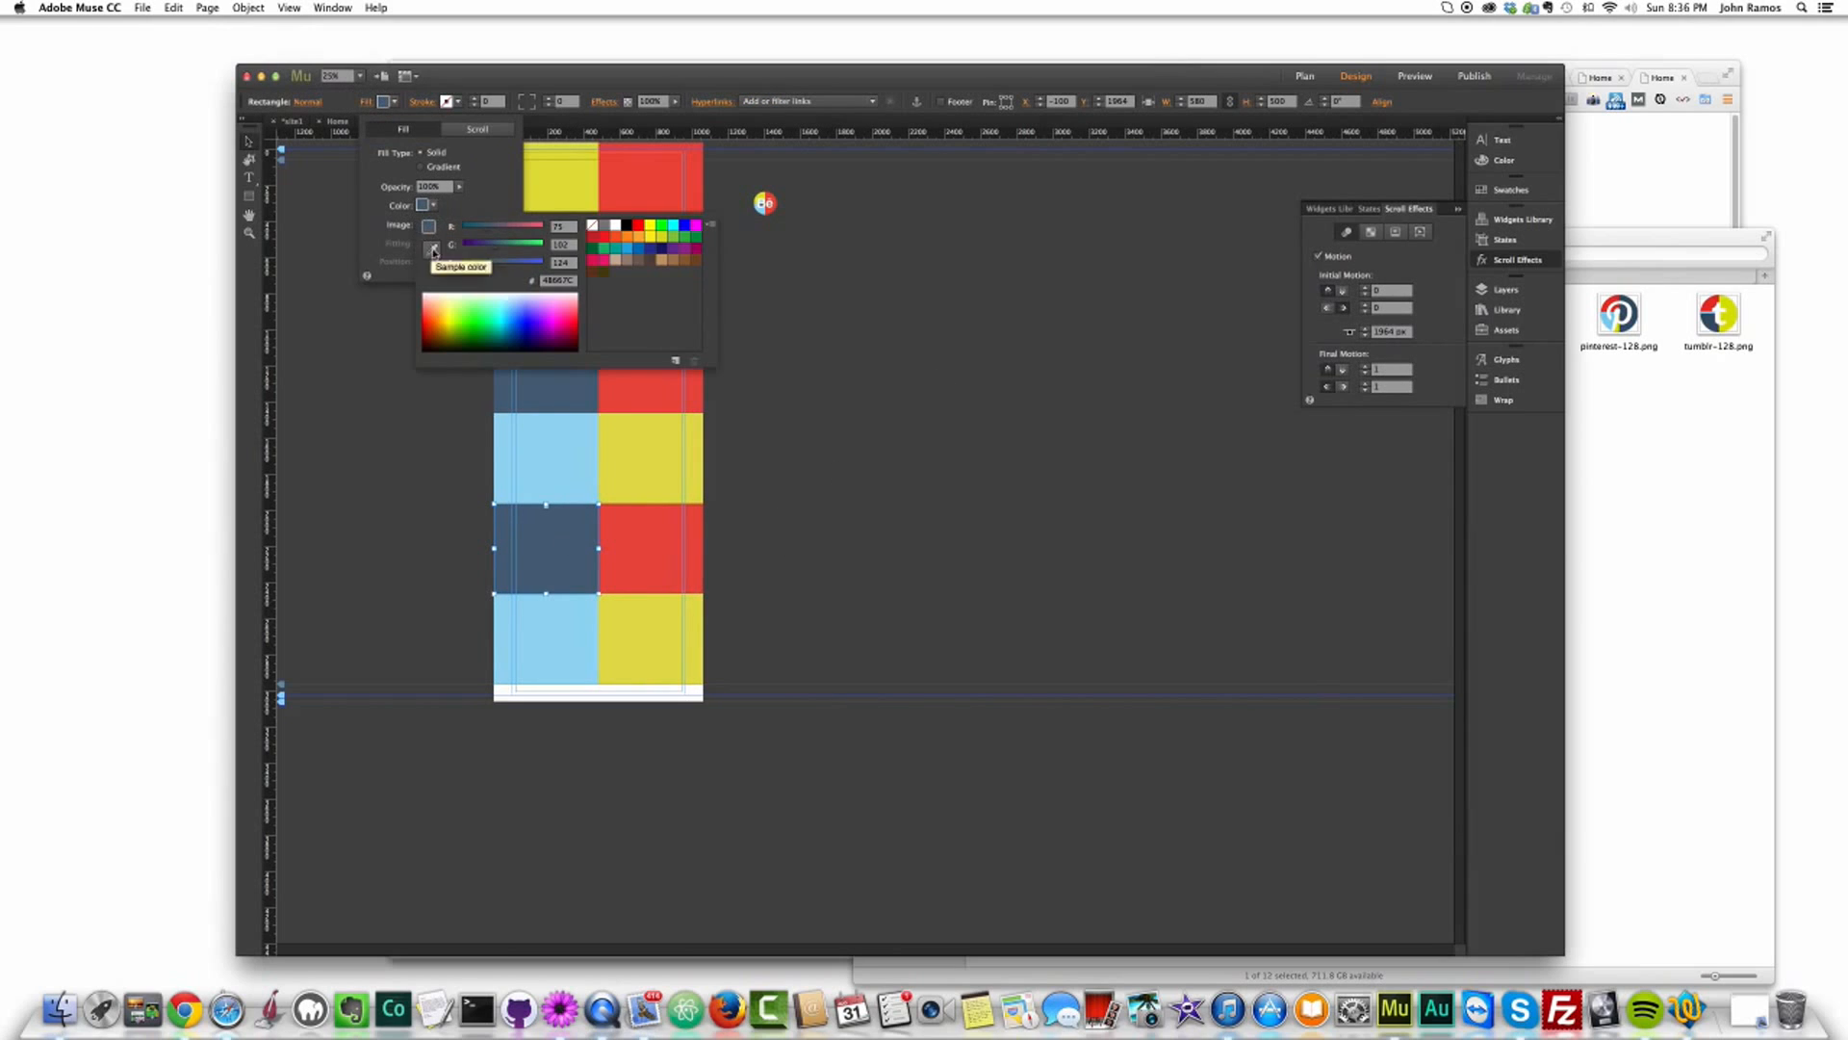
{"action": "left_click", "coordinate": [641, 404]}
{"action": "left_click", "coordinate": [385, 240]}
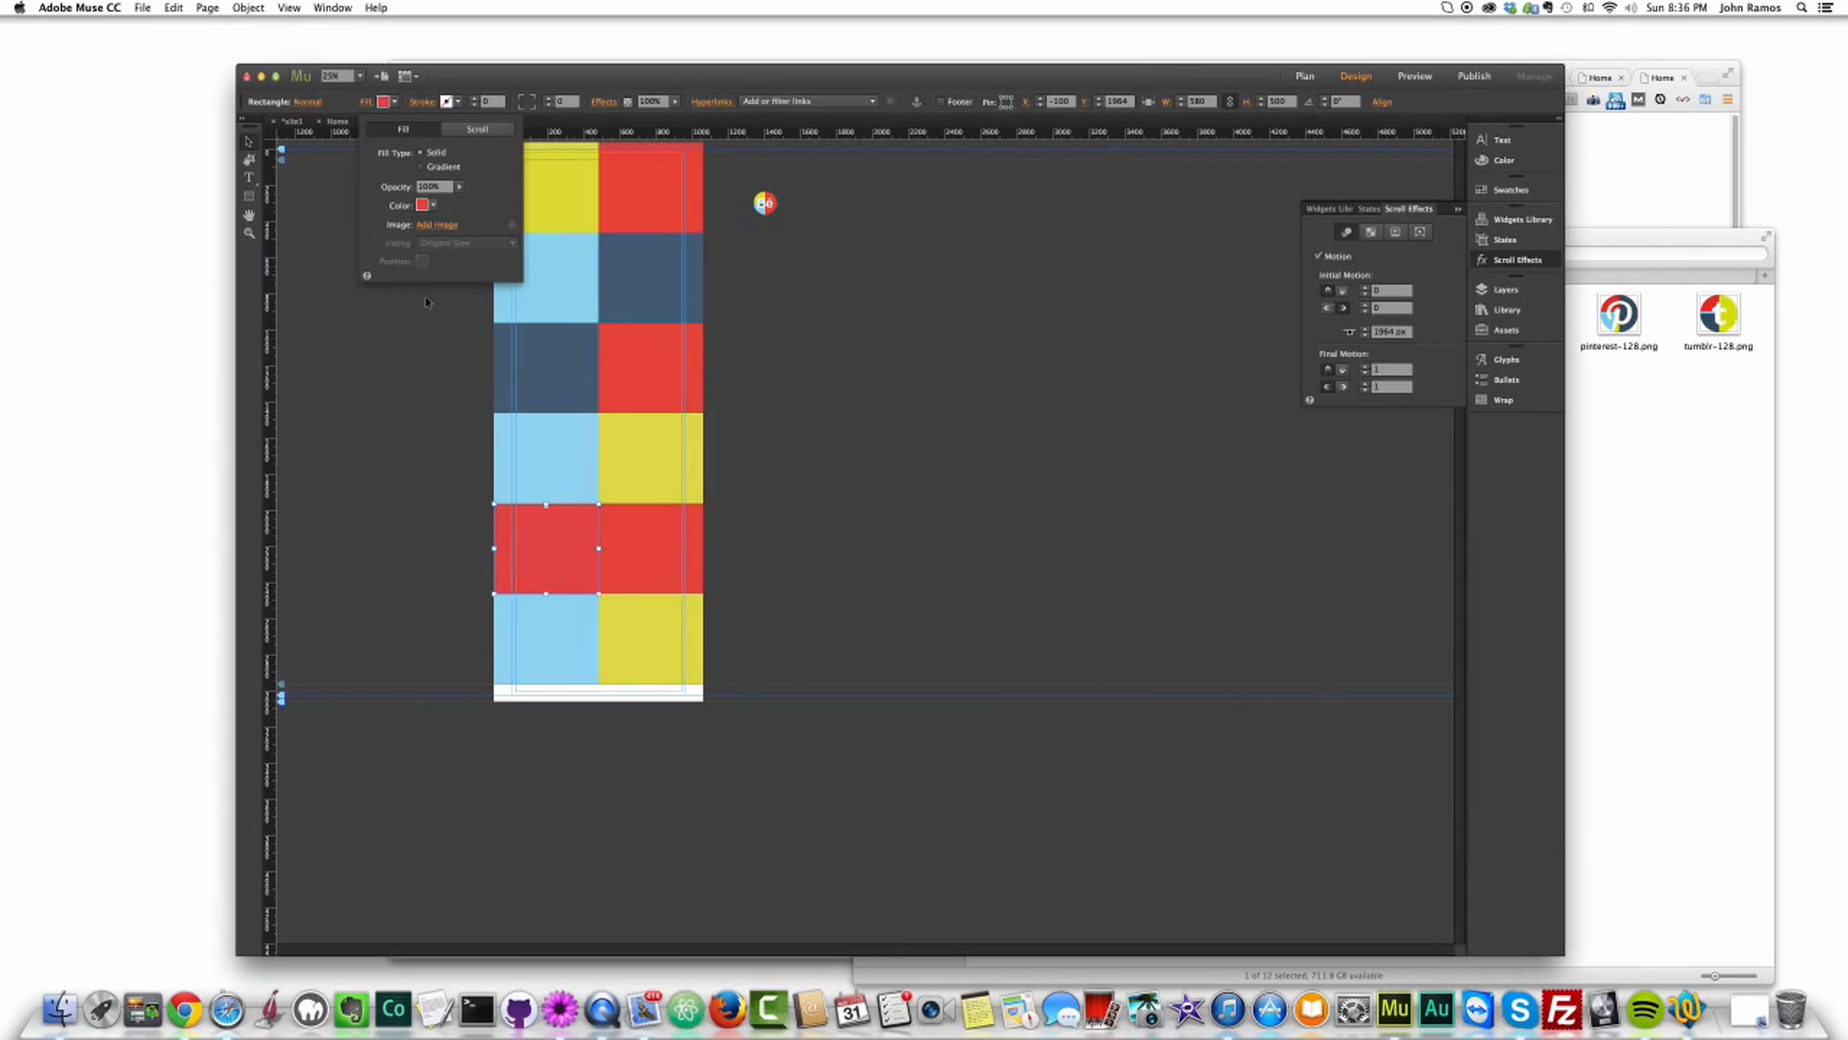
Step: Fill the right-hand red rectangle in the fifth row with the slate blue sampled from the third row
{"action": "left_click", "coordinate": [652, 540]}
{"action": "left_click", "coordinate": [668, 544]}
{"action": "left_click", "coordinate": [367, 103]}
{"action": "left_click", "coordinate": [428, 210]}
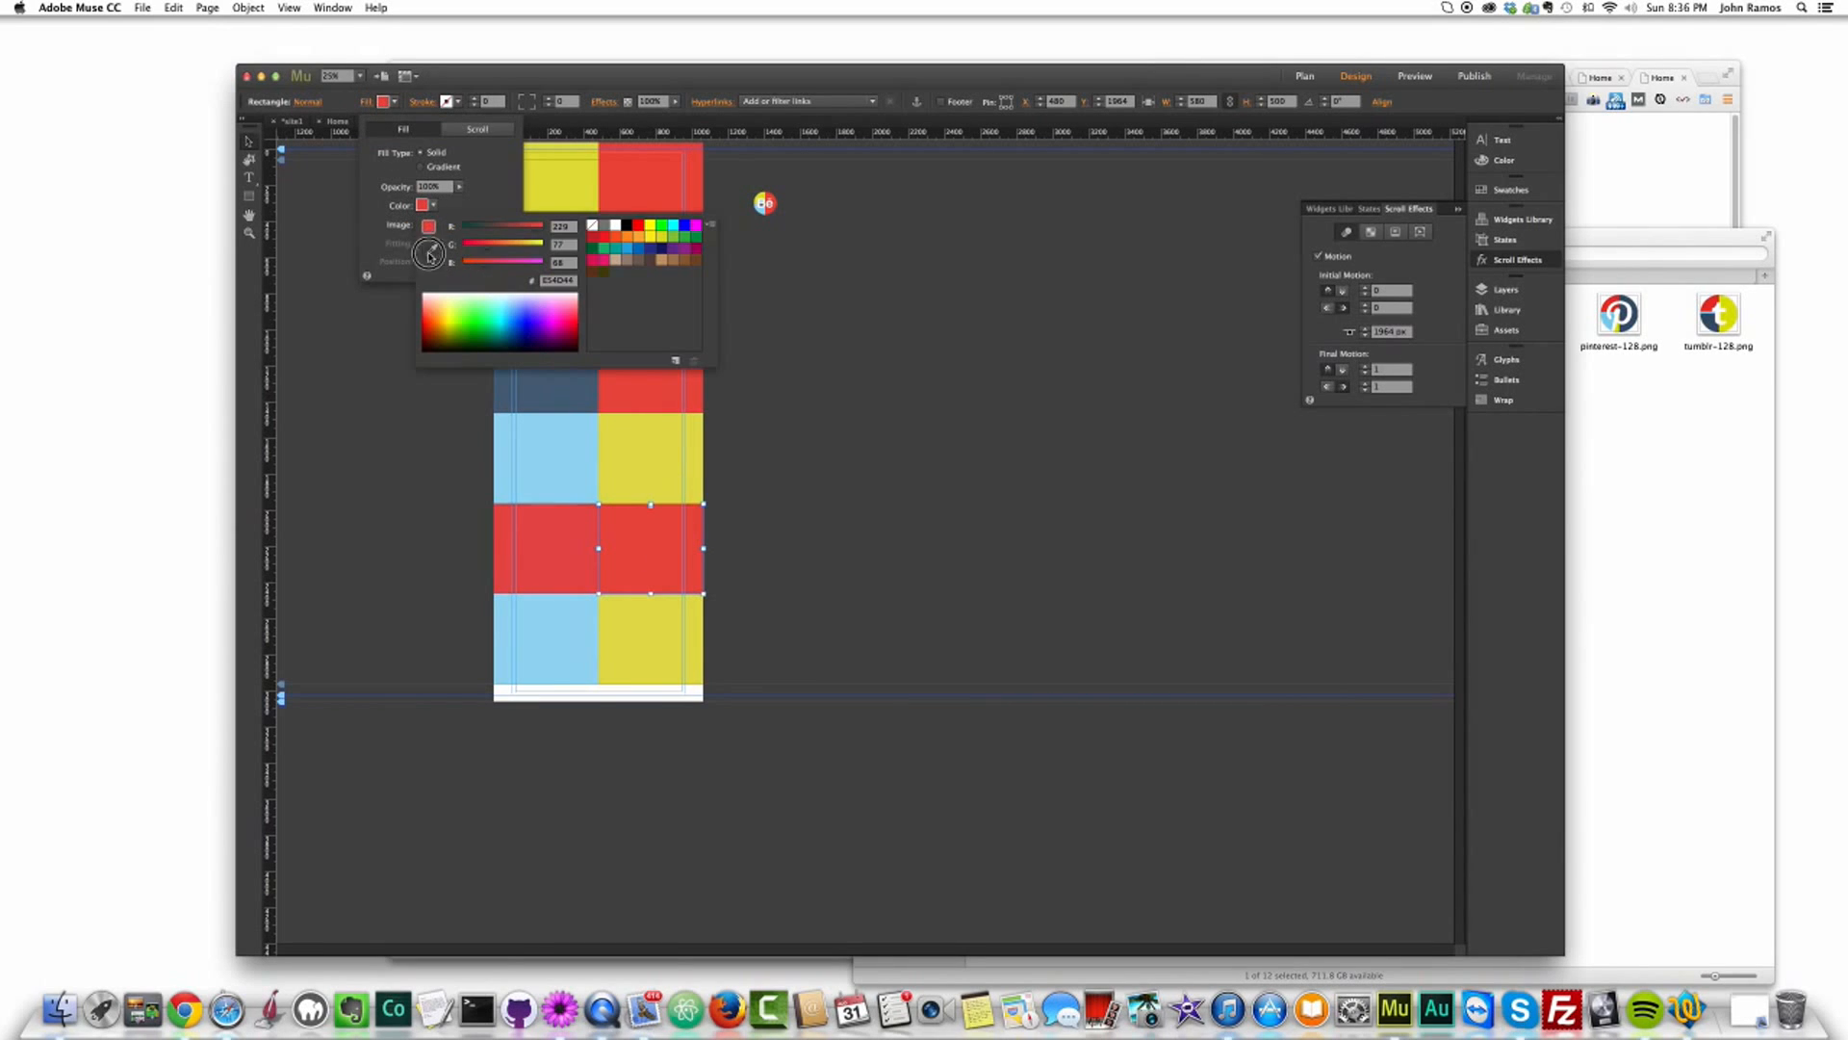
{"action": "left_click", "coordinate": [573, 399]}
{"action": "left_click", "coordinate": [385, 384]}
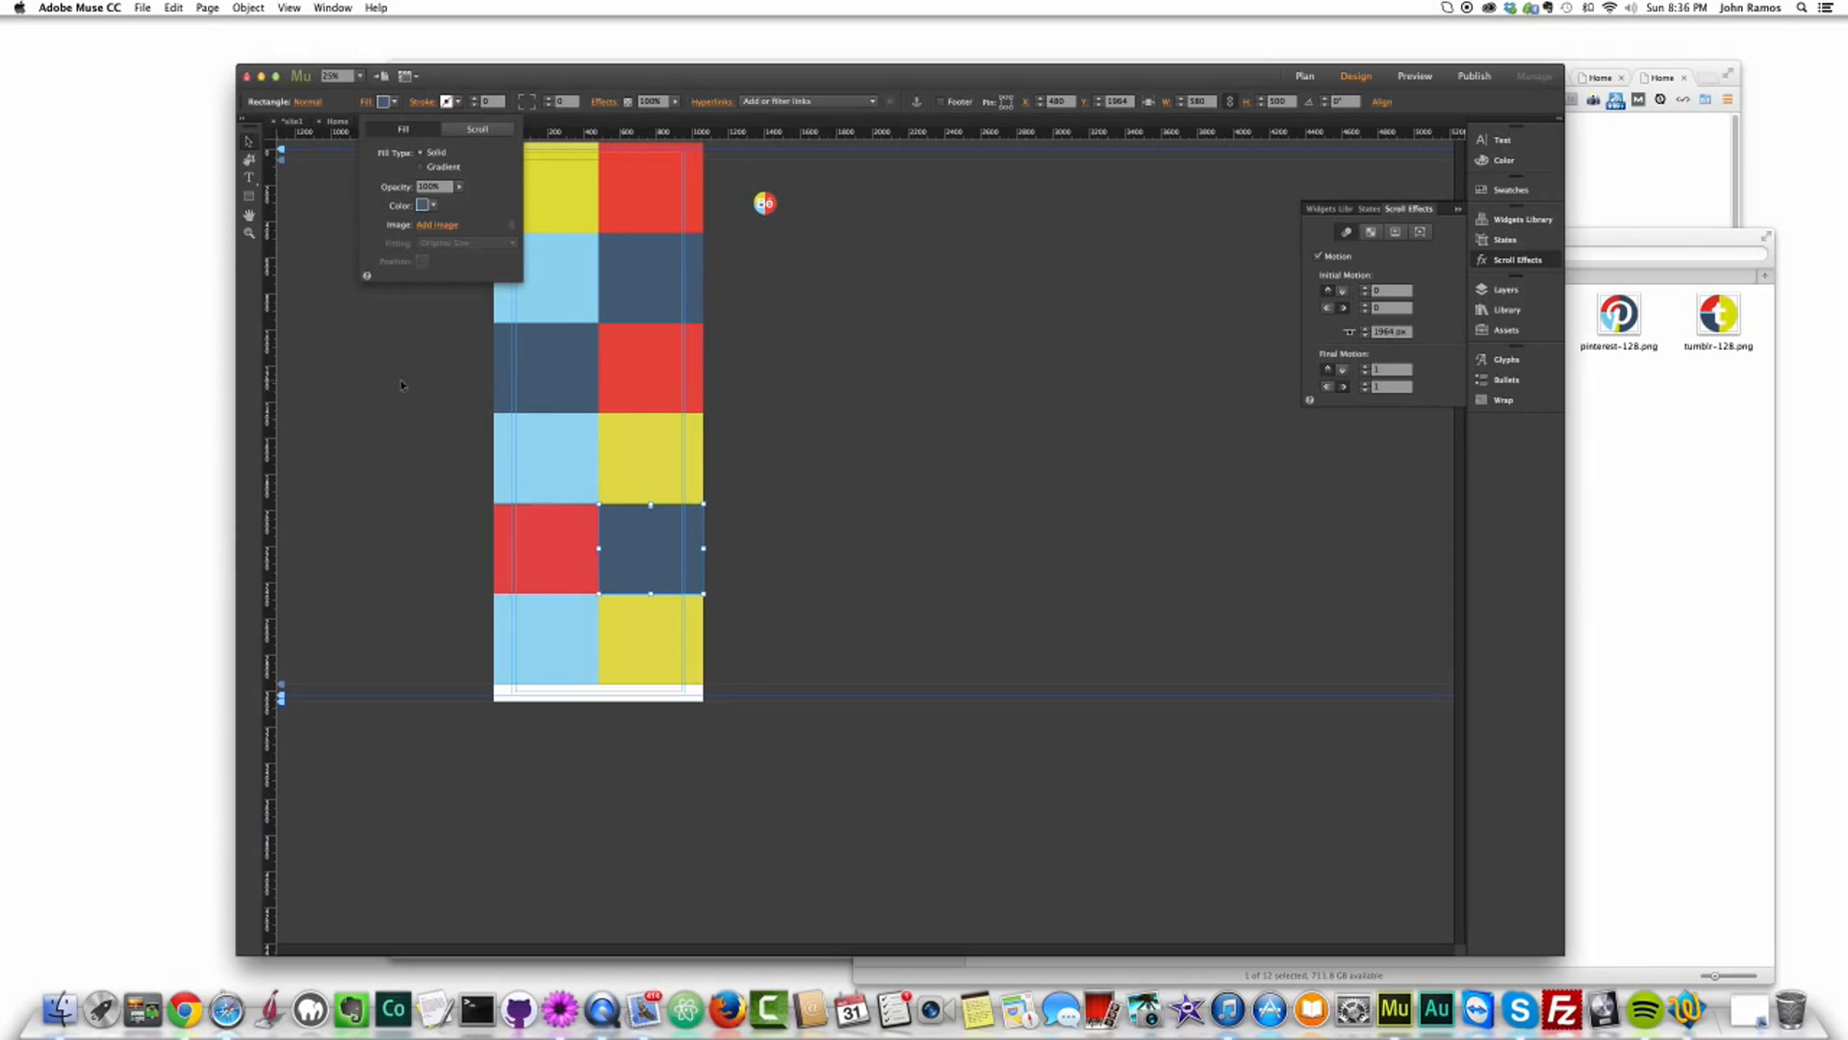
Step: Fill the light blue rectangle in the sixth row with the yellow sampled from the fourth row
{"action": "left_click", "coordinate": [585, 681]}
{"action": "left_click", "coordinate": [574, 642]}
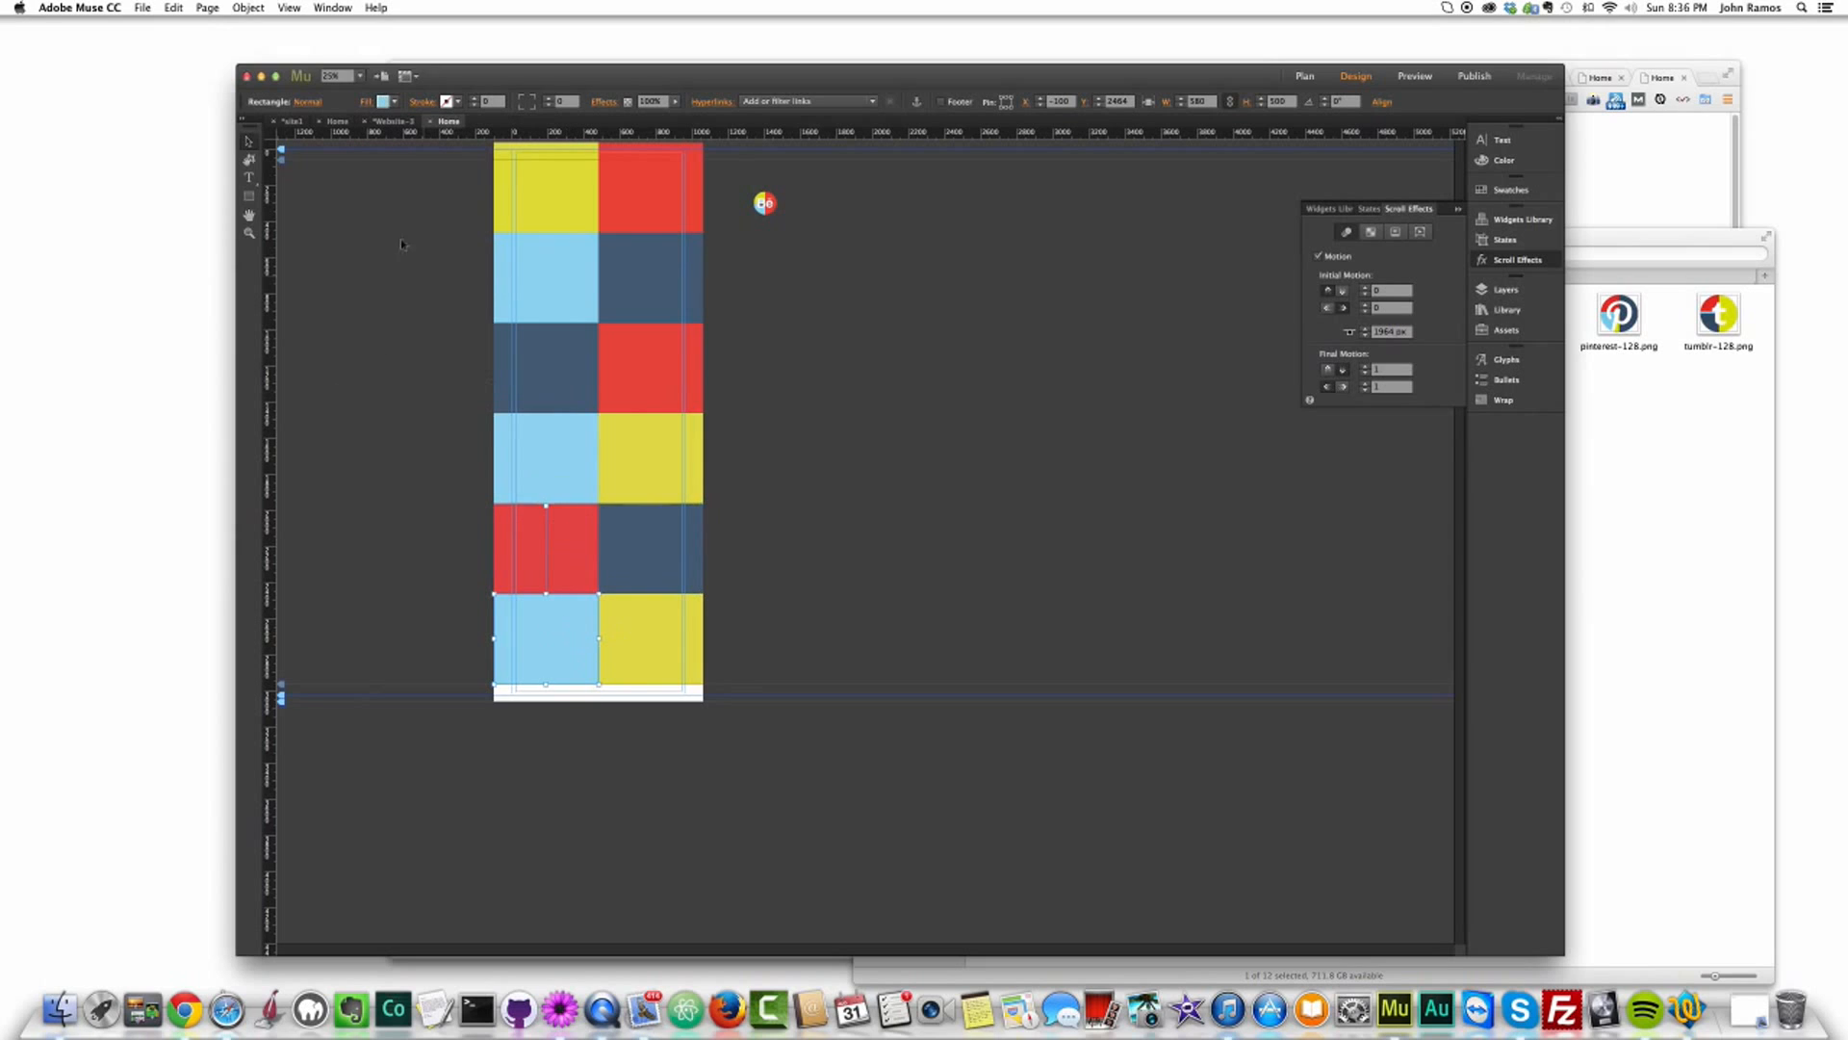
{"action": "left_click", "coordinate": [367, 102]}
{"action": "left_click", "coordinate": [429, 205]}
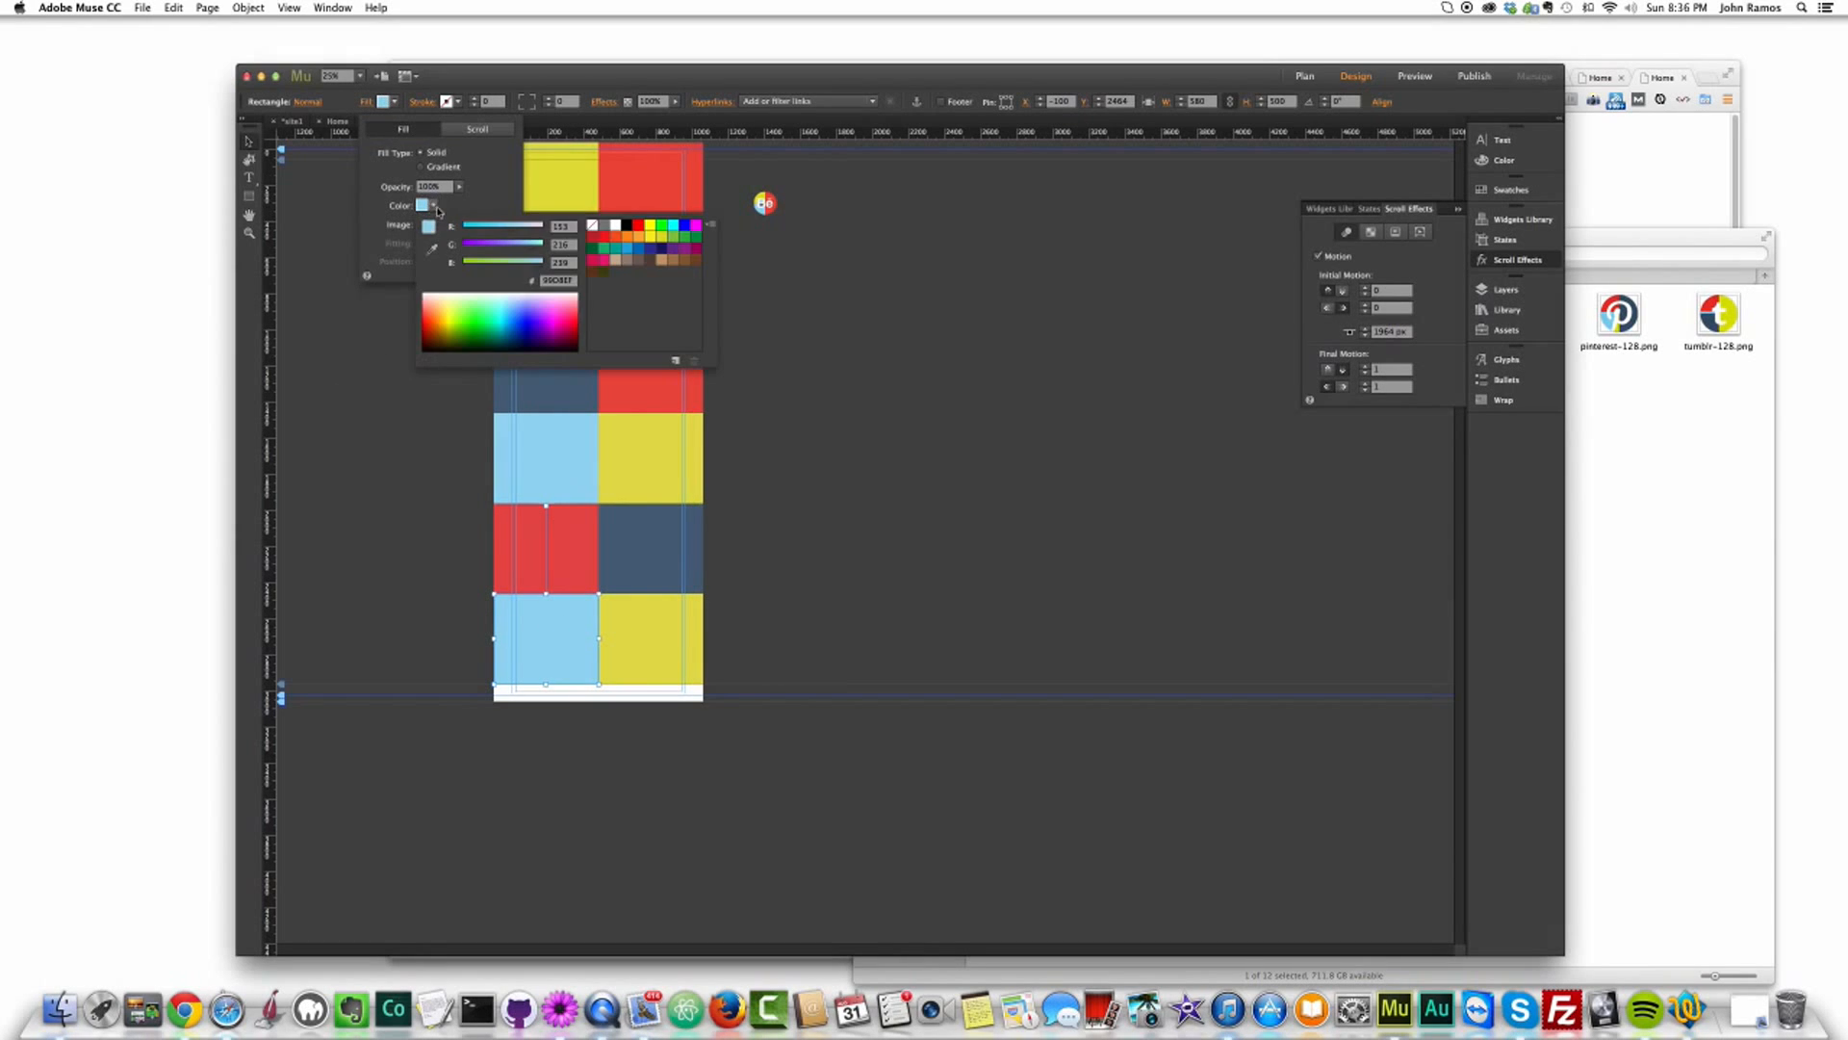
{"action": "left_click", "coordinate": [431, 249]}
{"action": "left_click", "coordinate": [627, 447]}
{"action": "left_click", "coordinate": [340, 457]}
Step: Fill the right-hand yellow rectangle in the sixth row with the light blue sampled from the fourth row, and deselect it
{"action": "left_click", "coordinate": [666, 640]}
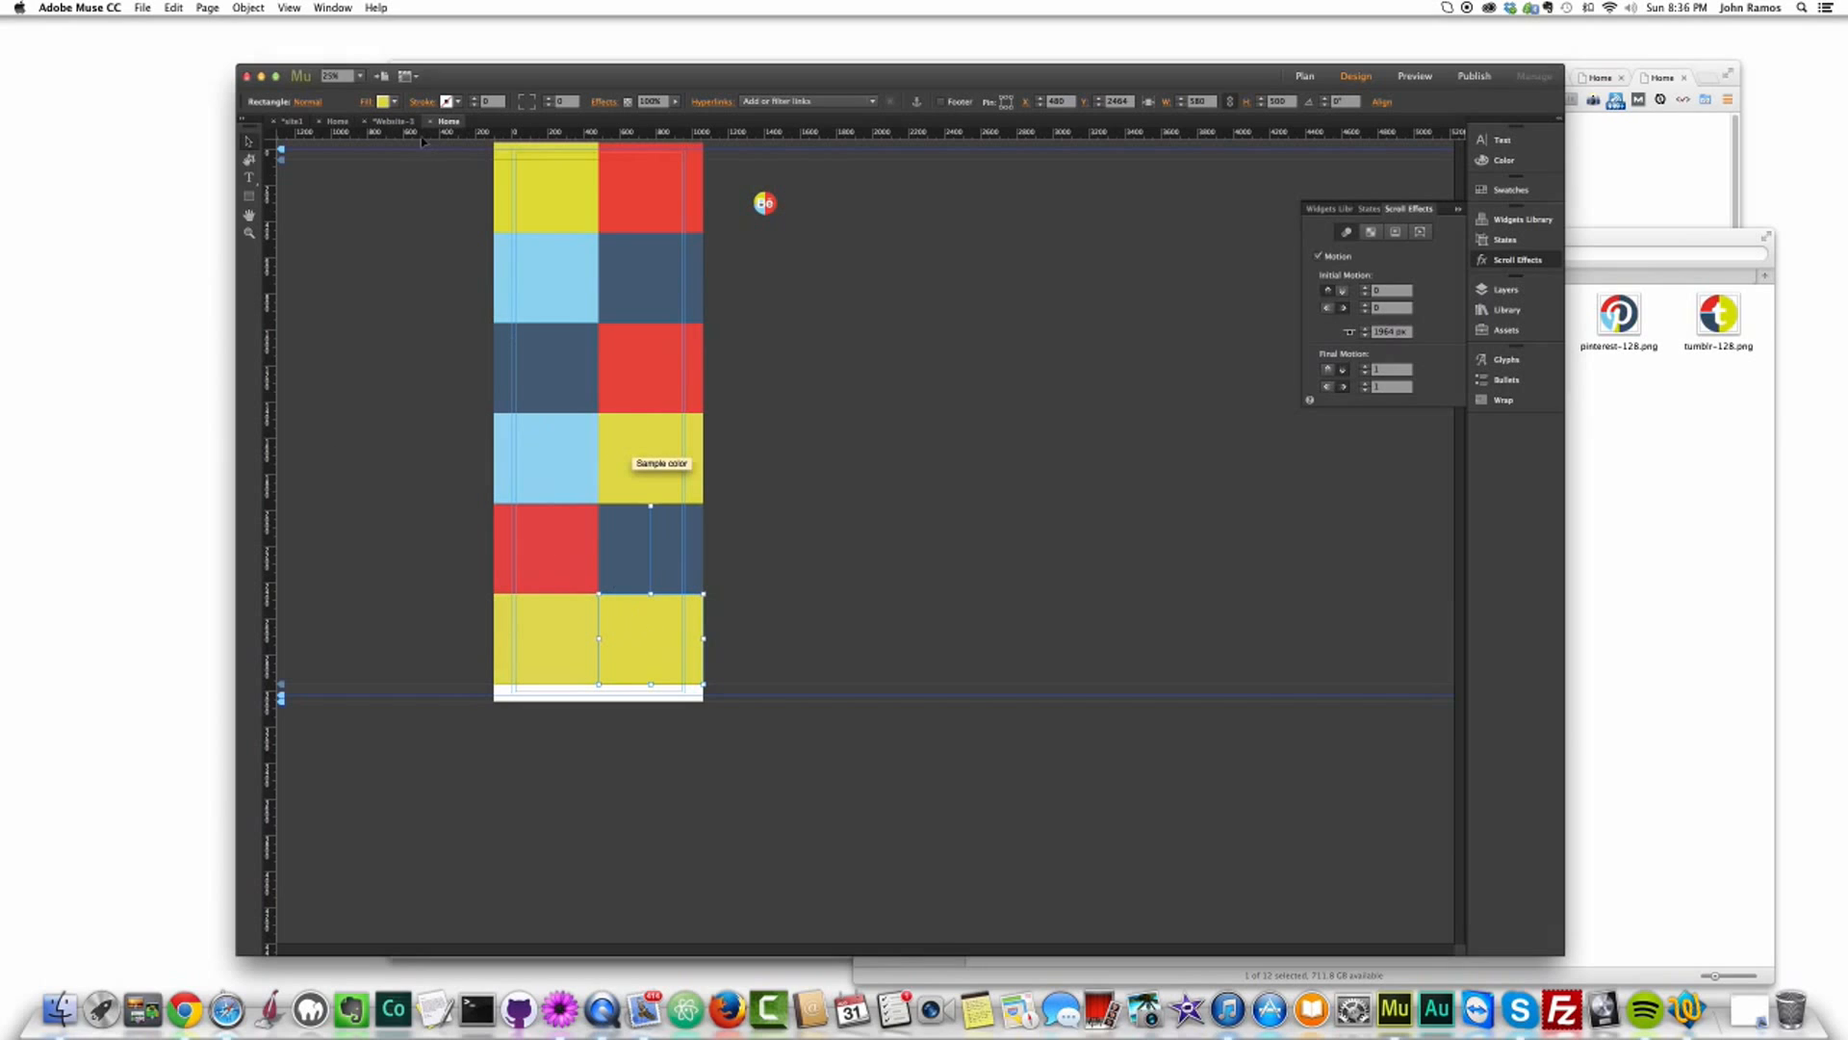
{"action": "left_click", "coordinate": [384, 101]}
{"action": "left_click", "coordinate": [571, 472]}
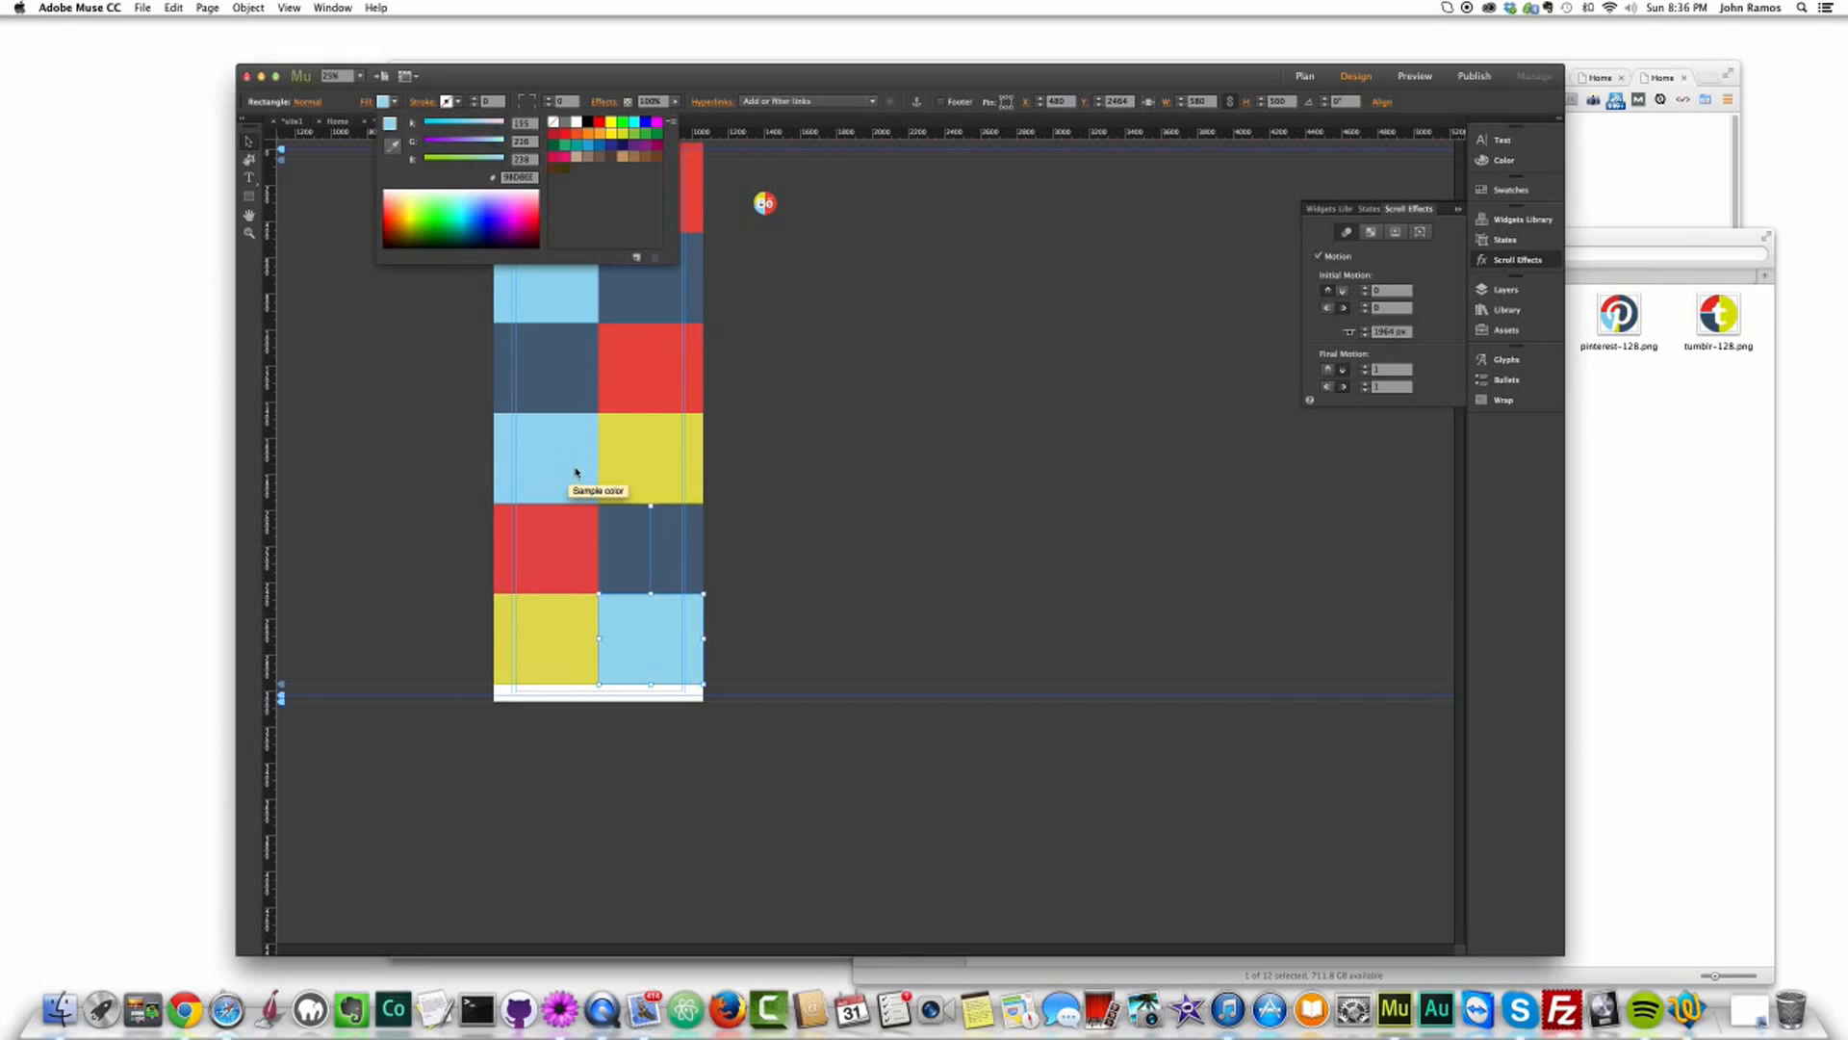
{"action": "left_click", "coordinate": [846, 489]}
{"action": "left_click", "coordinate": [871, 403]}
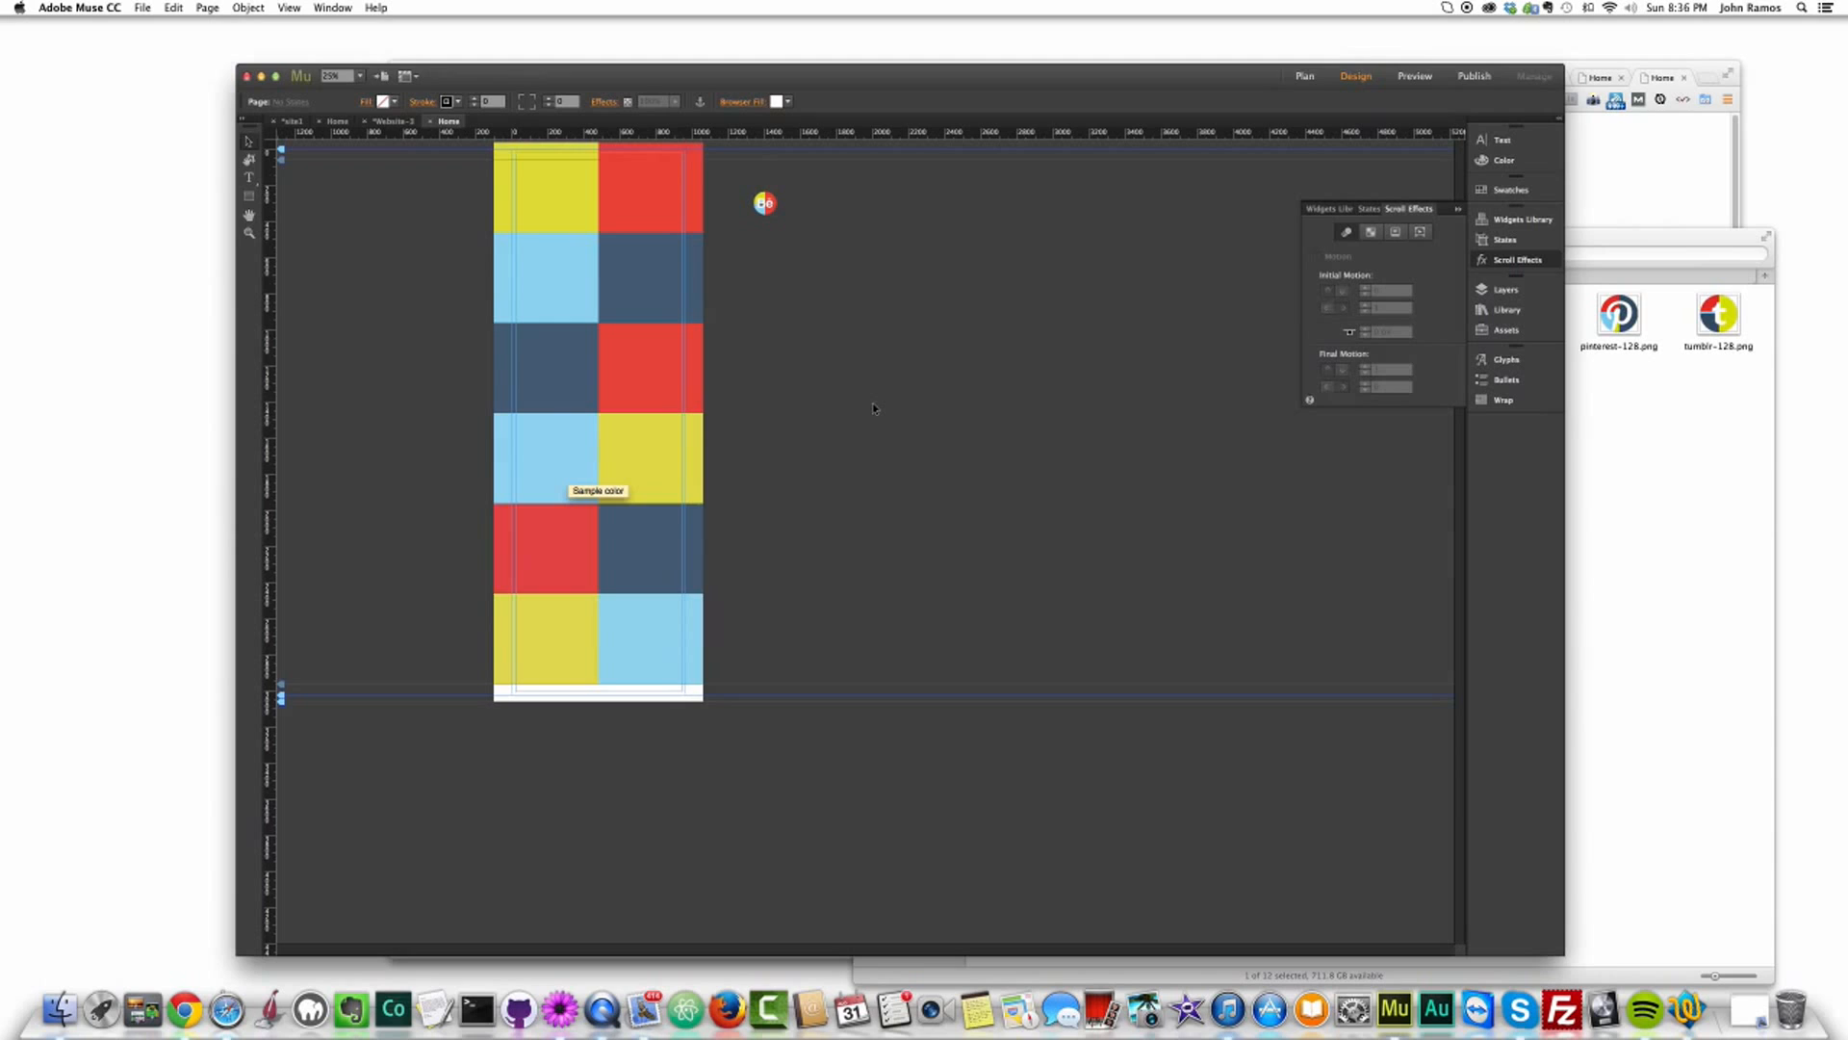
Step: Preview the page in the browser and check how the coloured squares are stacked
{"action": "key", "text": "super+shift+e"}
{"action": "left_click_drag", "start_coordinate": [1738, 164], "coordinate": [1670, 141]}
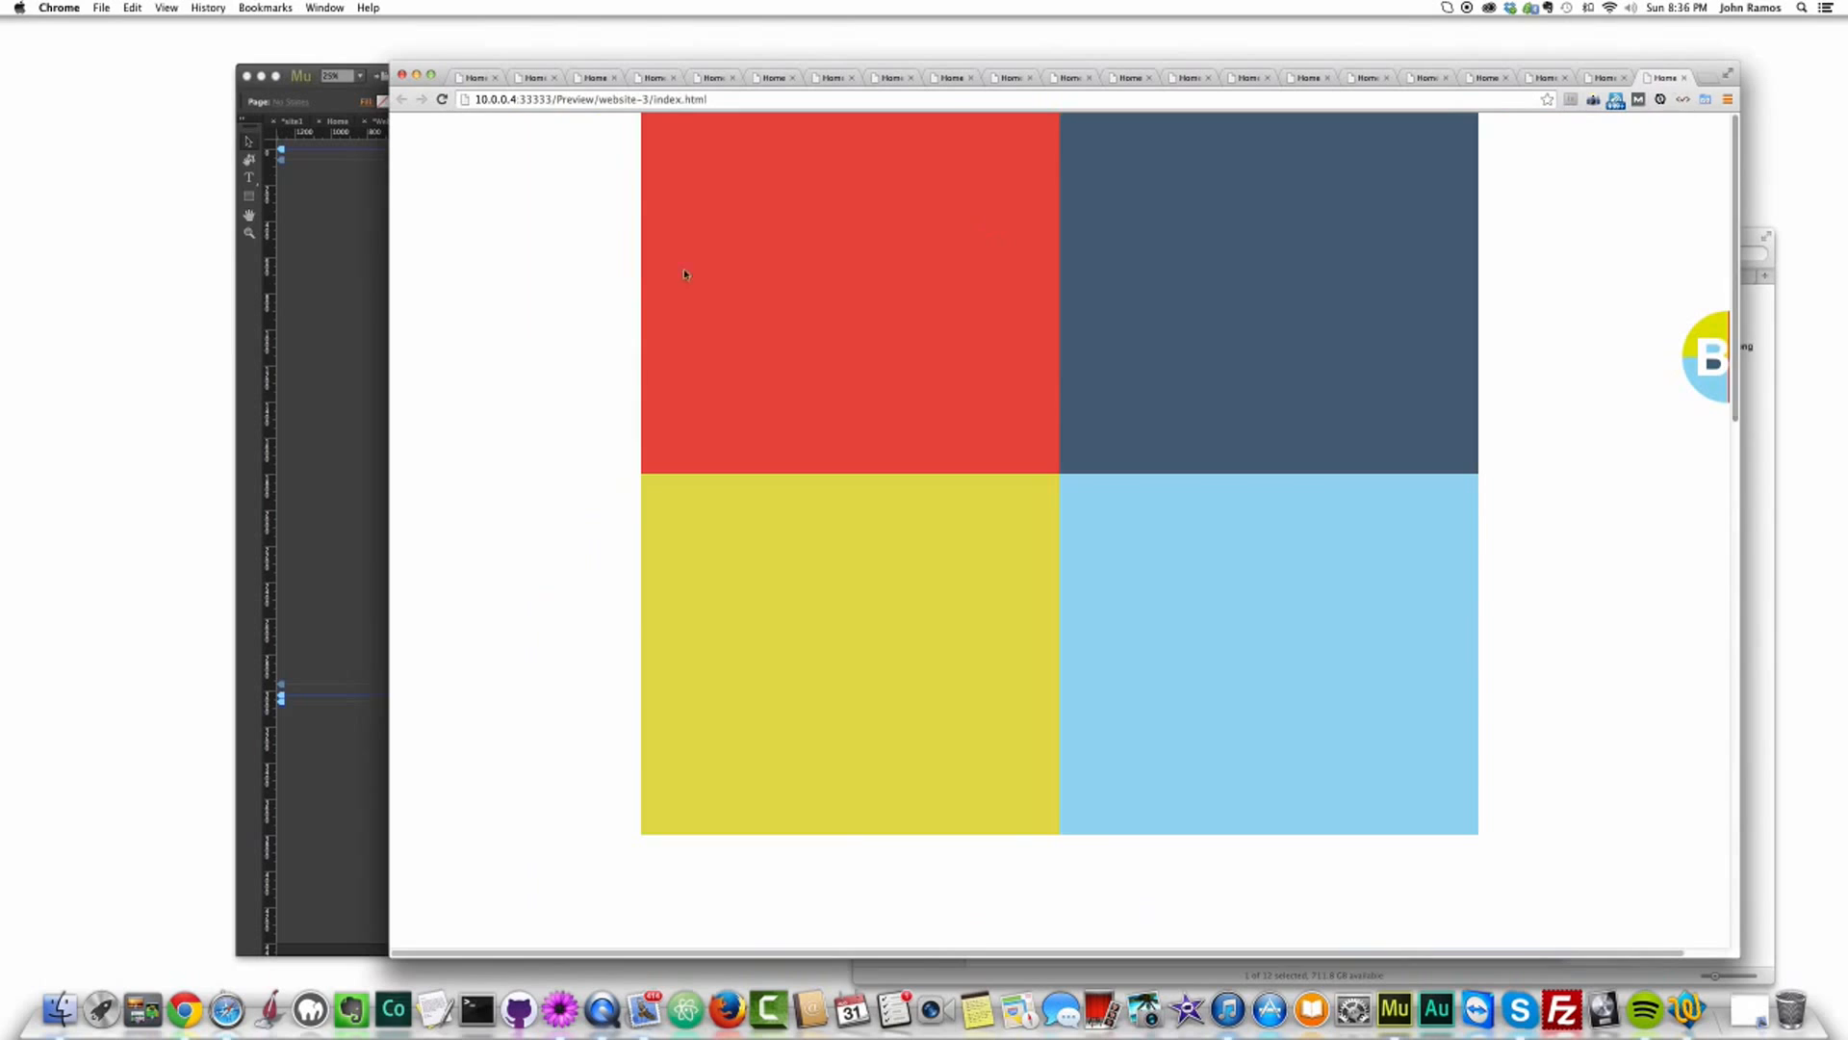
{"action": "left_click", "coordinate": [338, 318]}
{"action": "left_click", "coordinate": [578, 536]}
{"action": "left_click", "coordinate": [655, 544], "text": "shift"}
{"action": "left_click", "coordinate": [565, 626], "text": "shift"}
{"action": "right_click", "coordinate": [566, 624]}
{"action": "left_click", "coordinate": [853, 489]}
{"action": "left_click", "coordinate": [520, 379]}
{"action": "left_click", "coordinate": [639, 380], "text": "shift"}
{"action": "left_click", "coordinate": [650, 458], "text": "shift"}
{"action": "left_click", "coordinate": [536, 446], "text": "shift"}
{"action": "right_click", "coordinate": [553, 441]}
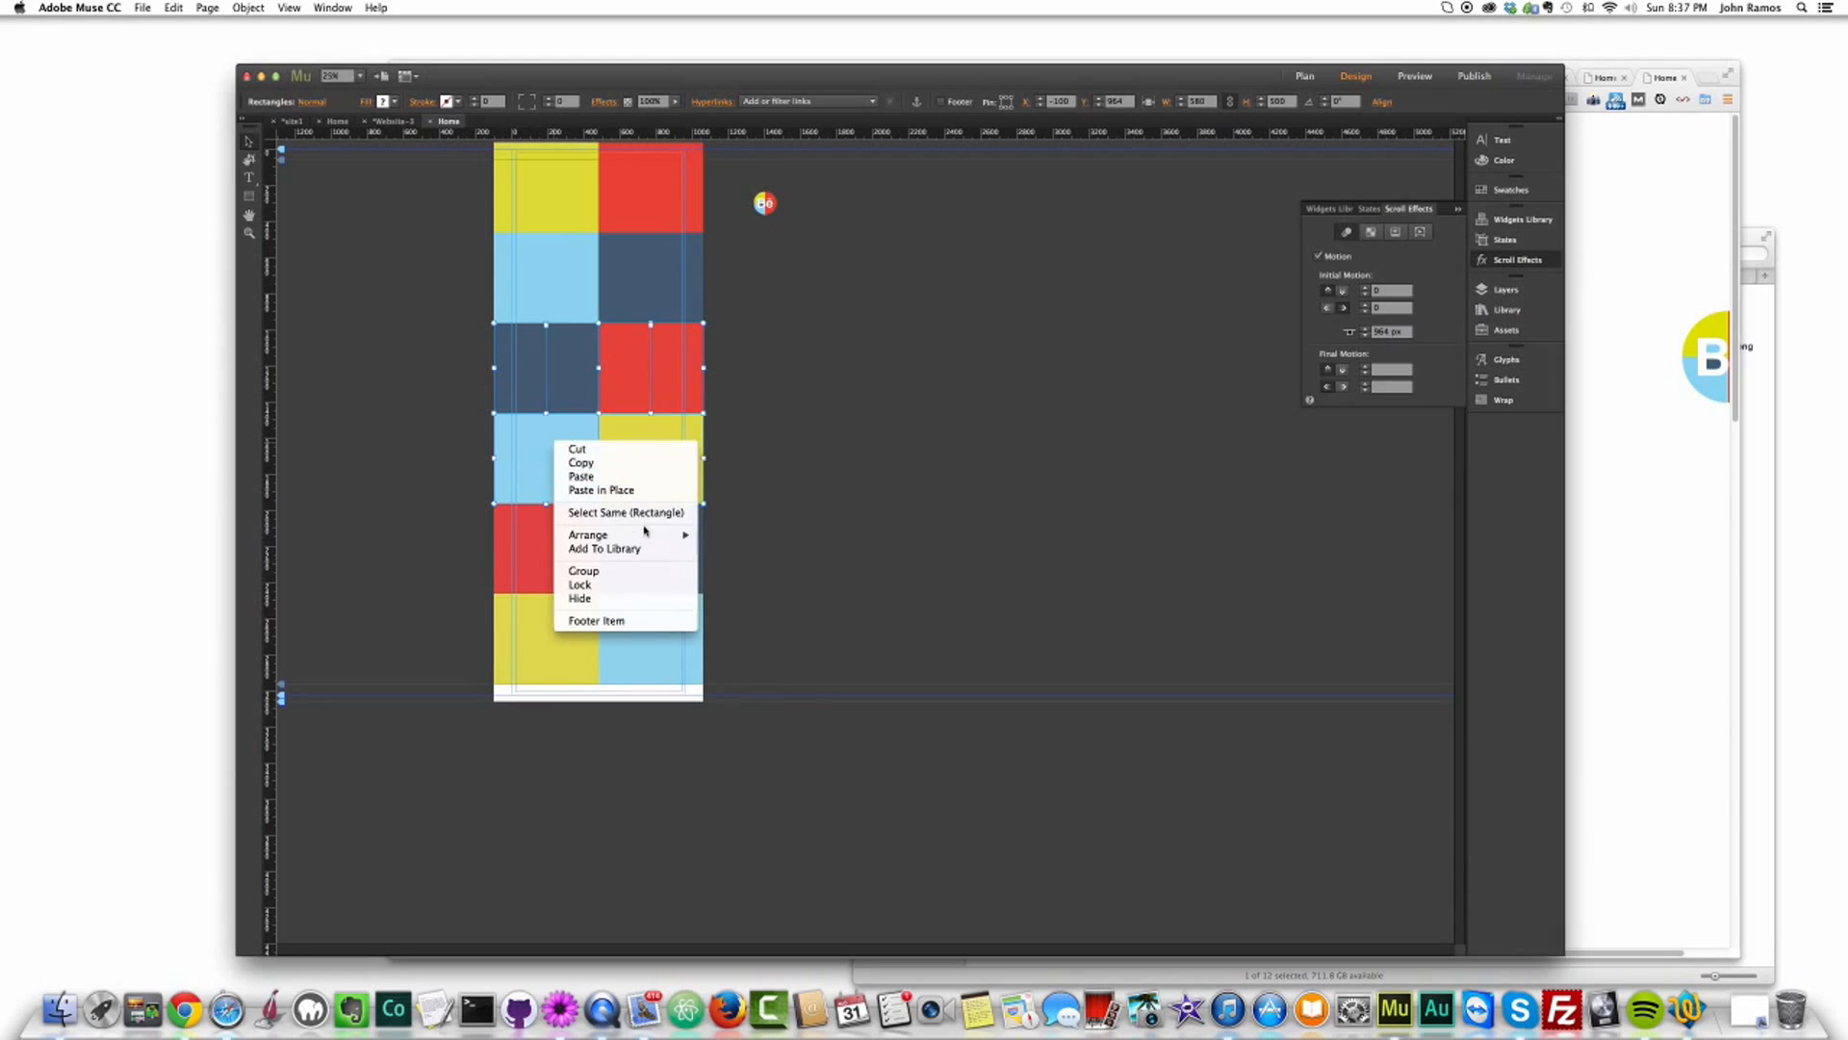
{"action": "mouse_move", "coordinate": [644, 534]}
{"action": "left_click", "coordinate": [820, 431]}
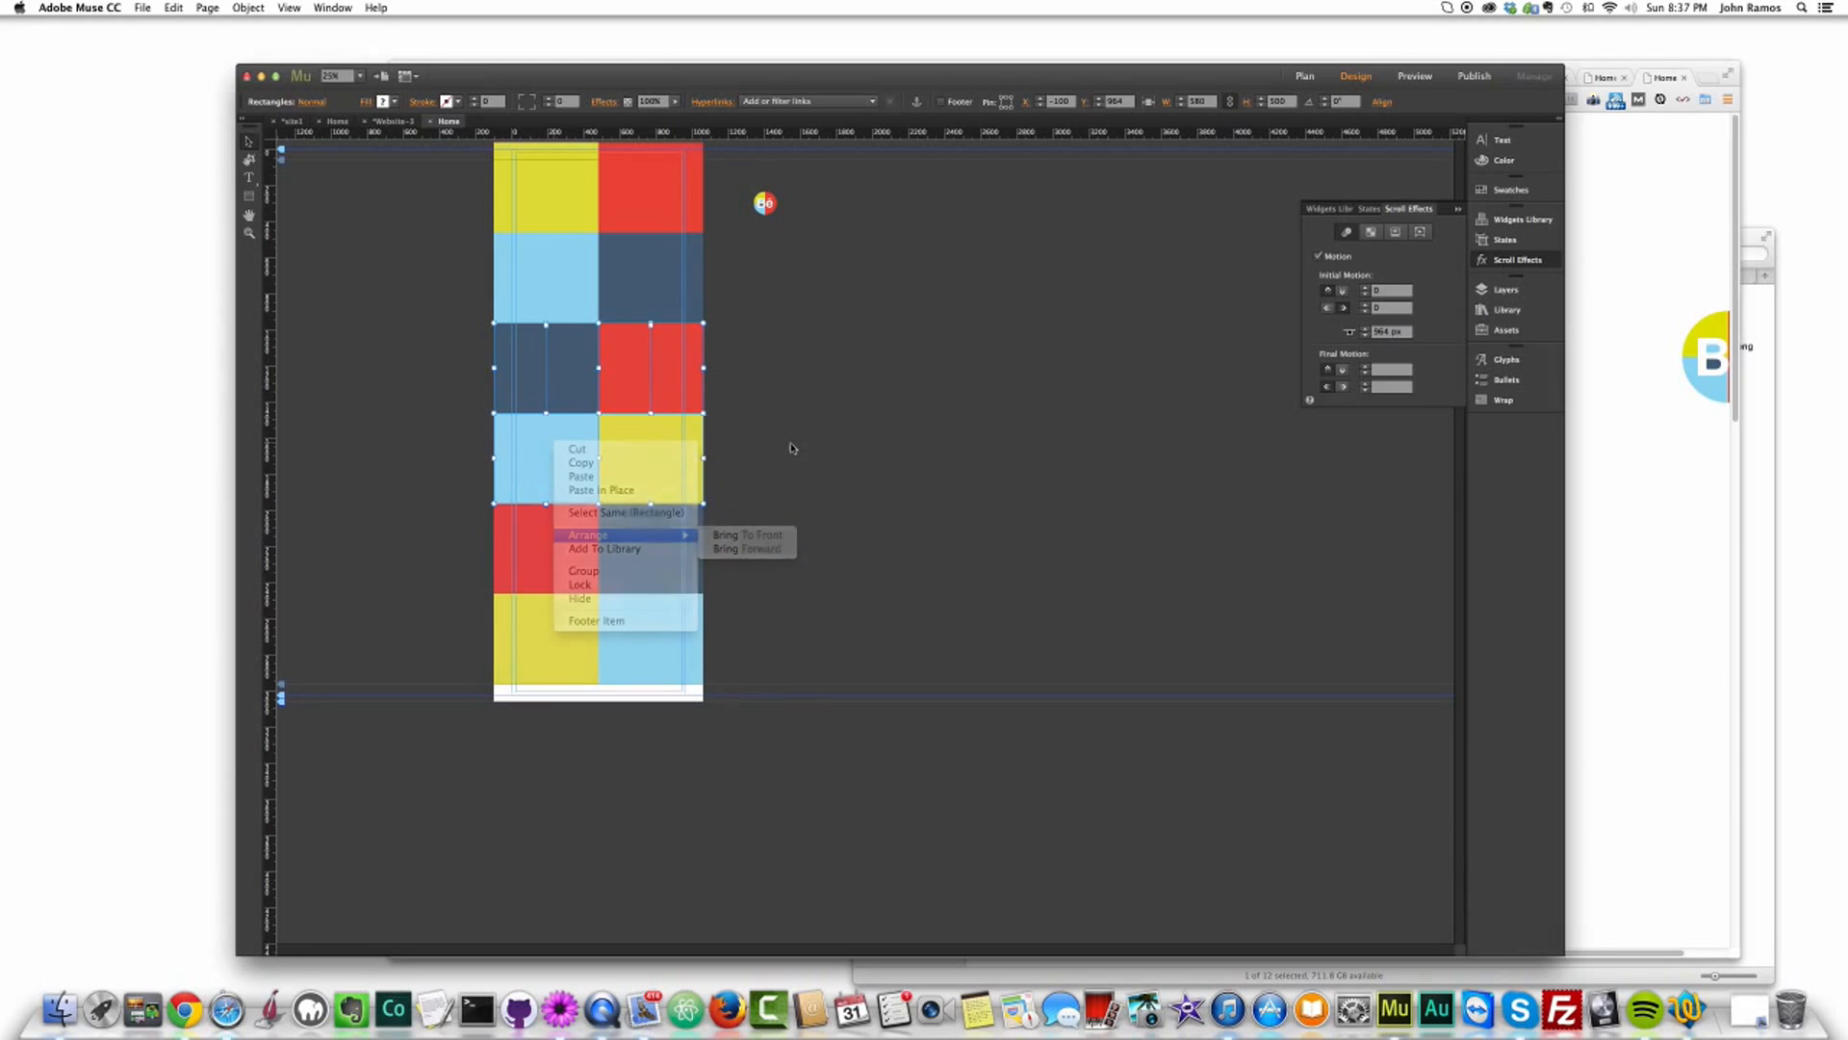
Step: Send the four rectangles in the fifth and sixth rows to the back
{"action": "left_click", "coordinate": [536, 530]}
{"action": "left_click", "coordinate": [630, 532], "text": "shift"}
{"action": "left_click", "coordinate": [626, 624], "text": "shift"}
{"action": "left_click", "coordinate": [553, 627], "text": "shift"}
{"action": "right_click", "coordinate": [553, 627]}
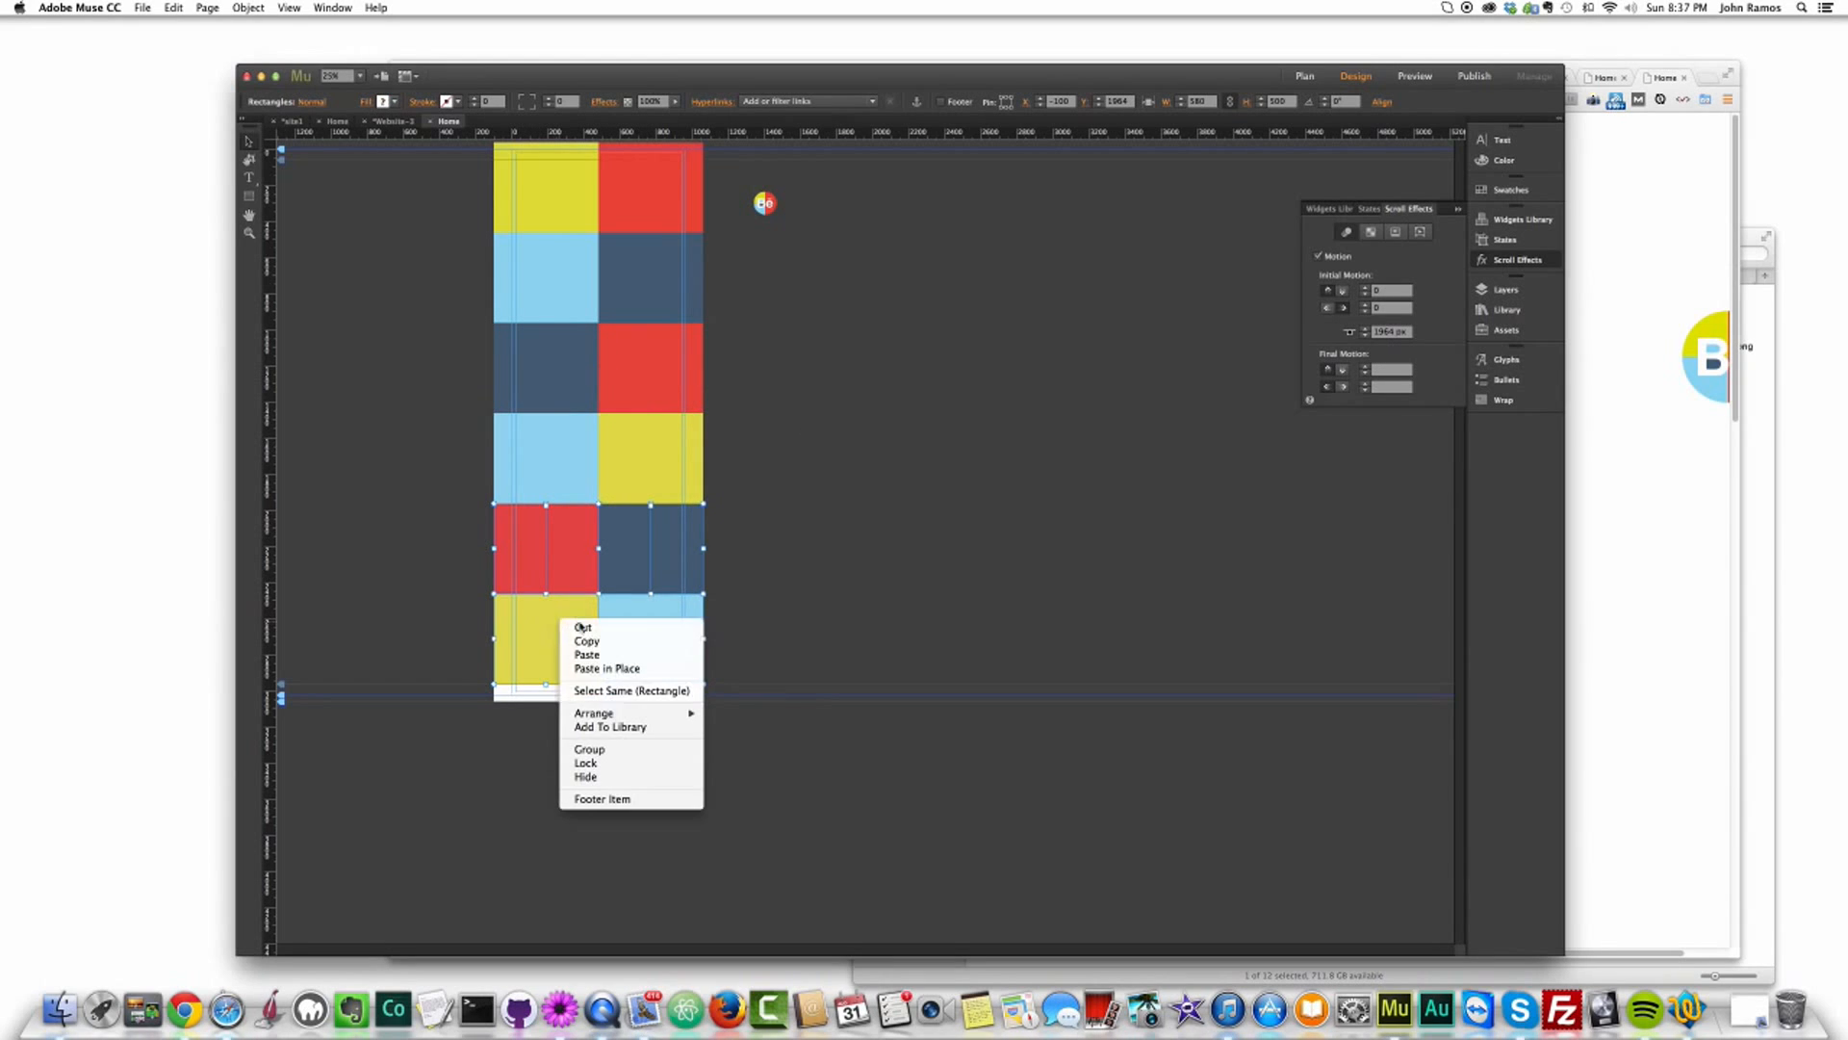
{"action": "mouse_move", "coordinate": [616, 710]}
{"action": "left_click", "coordinate": [747, 734]}
{"action": "left_click", "coordinate": [798, 552]}
Step: Preview the page in the browser and scroll through it to check the stacking order and the page's end
{"action": "key", "text": "shift+super+e"}
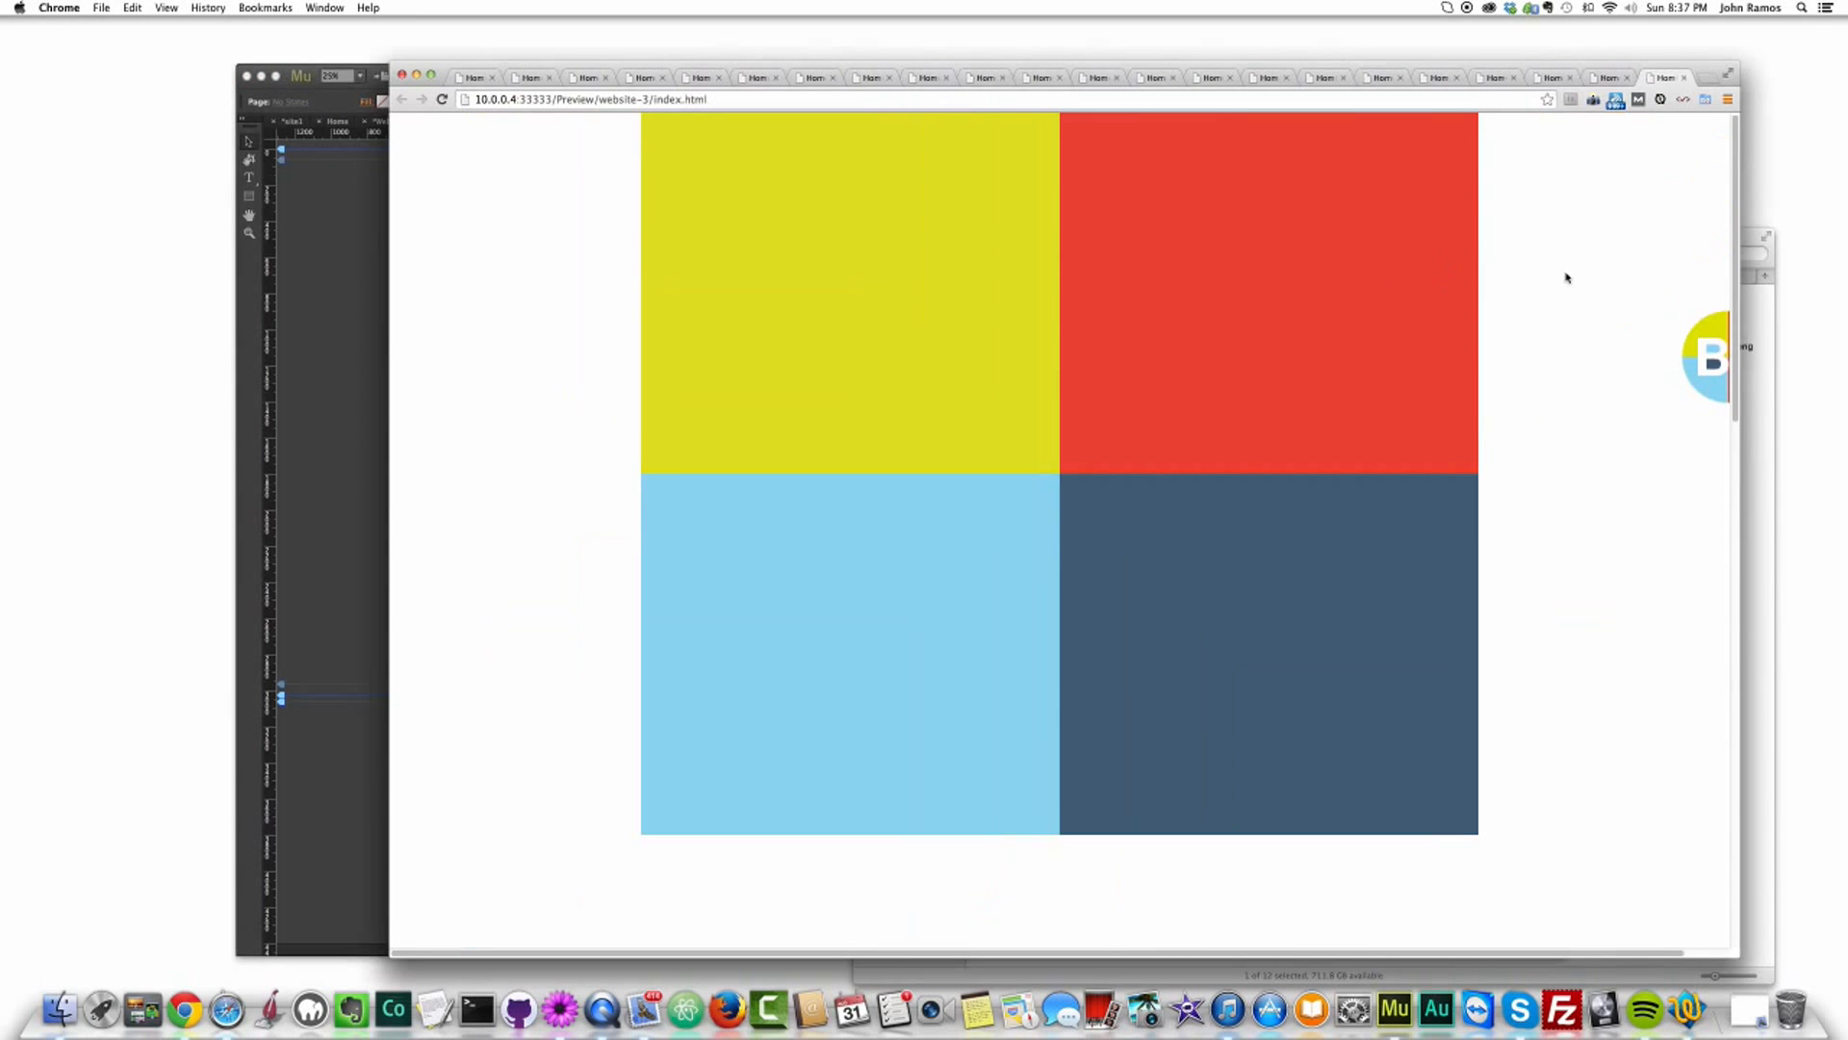
{"action": "left_click_drag", "start_coordinate": [1733, 136], "coordinate": [1707, 771]}
{"action": "left_click", "coordinate": [347, 460]}
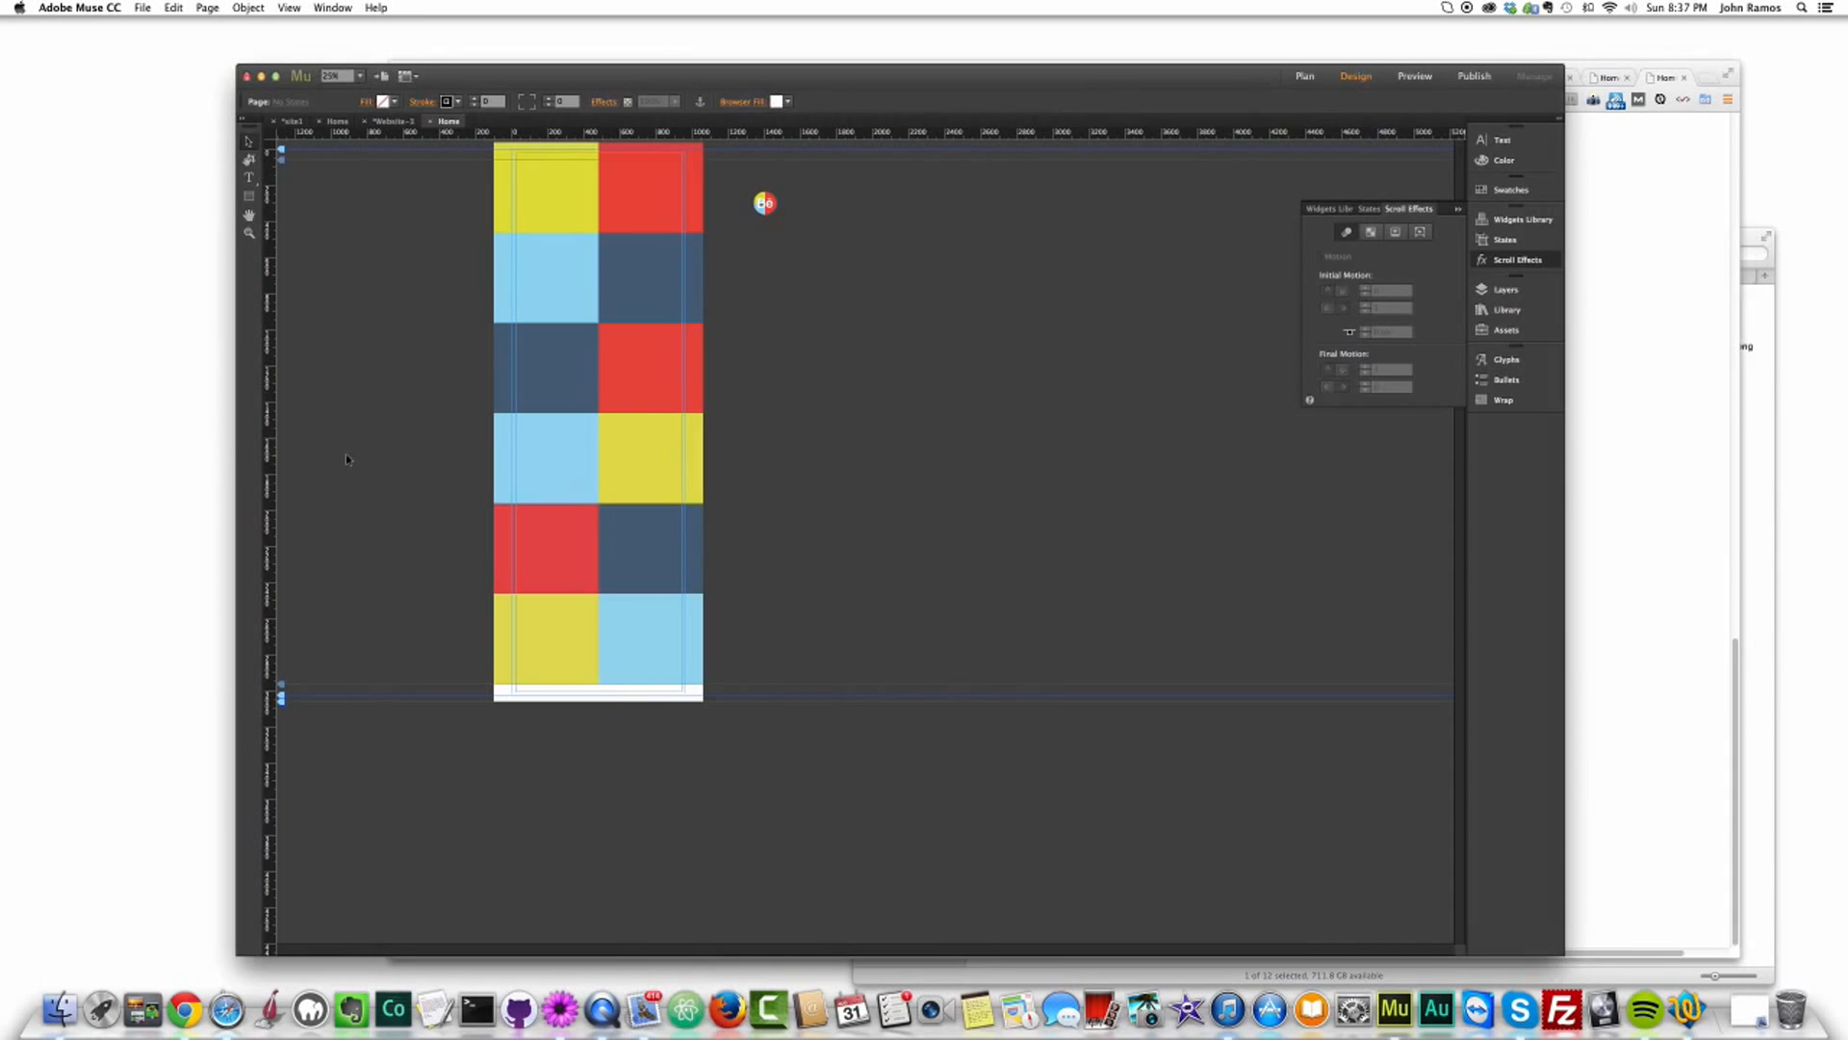
Step: Lengthen the page well below the sixth row of rectangles and test its scrolling in the browser
{"action": "left_click_drag", "start_coordinate": [282, 697], "coordinate": [281, 930]}
{"action": "key", "text": "super+shift+e"}
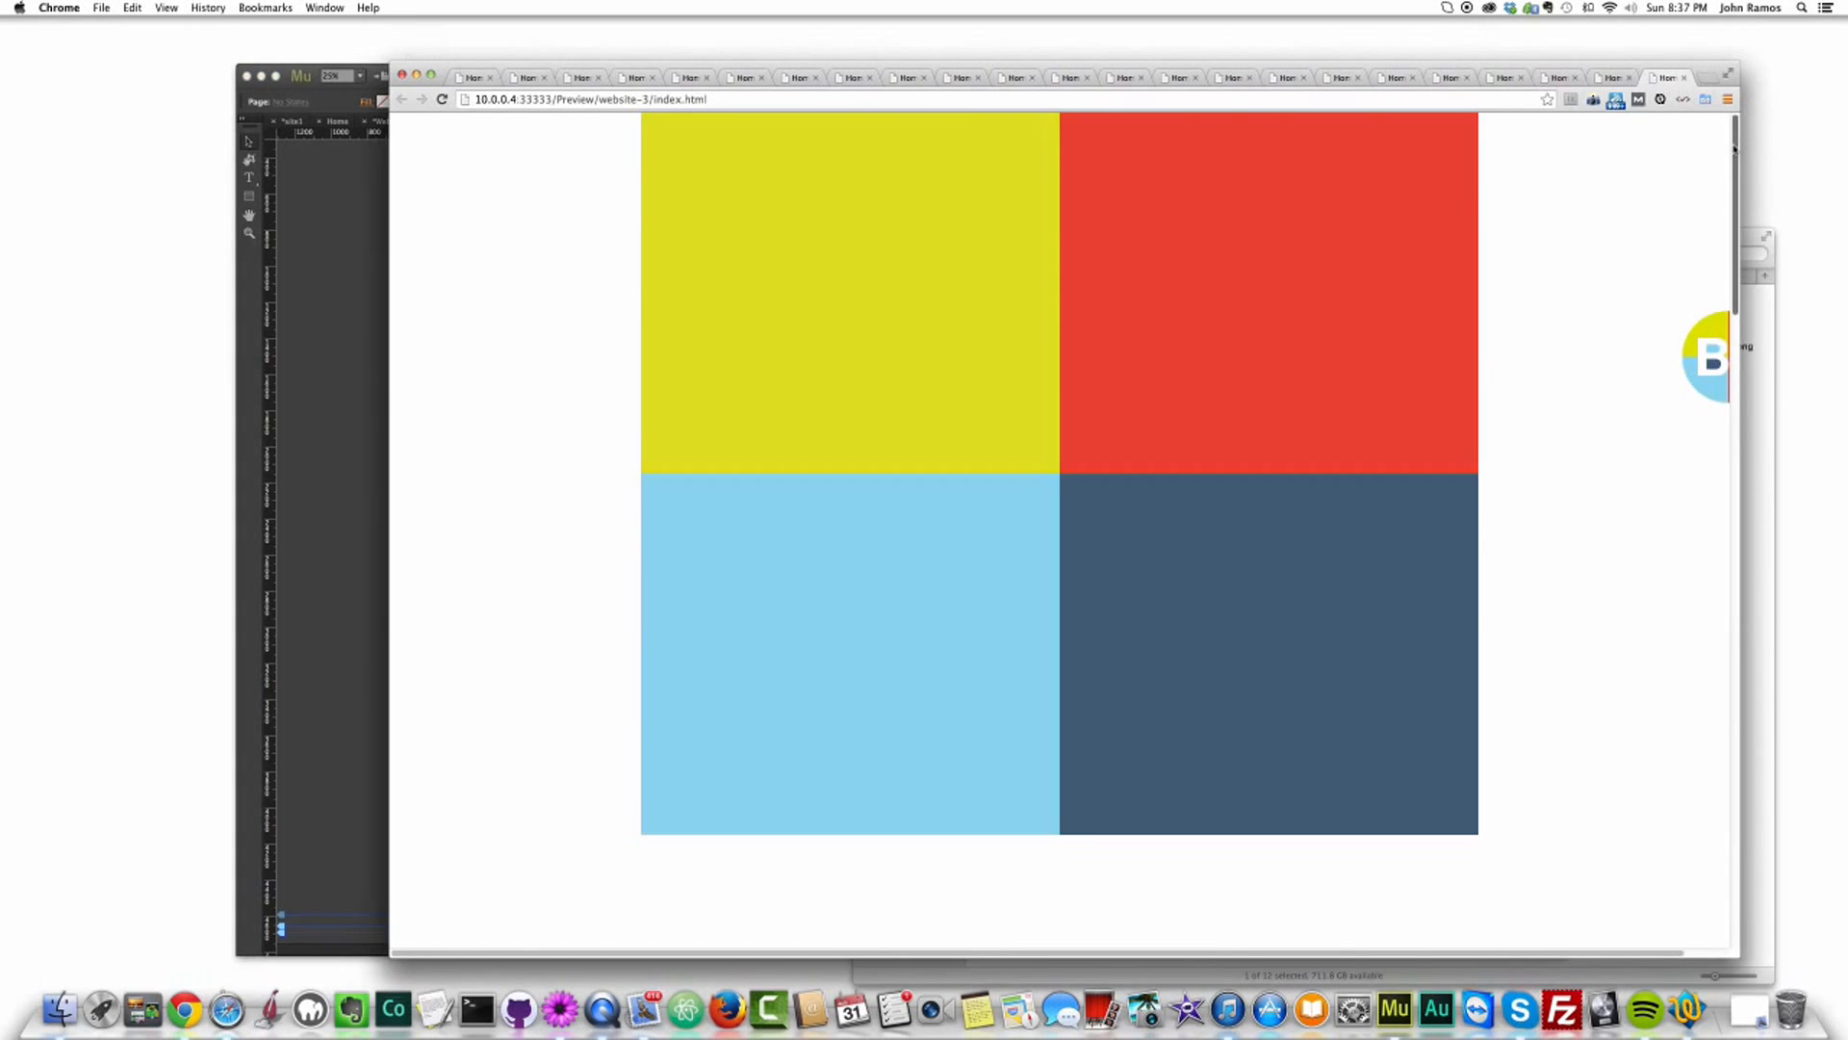
{"action": "left_click_drag", "start_coordinate": [1731, 157], "coordinate": [1712, 33]}
{"action": "left_click", "coordinate": [383, 309]}
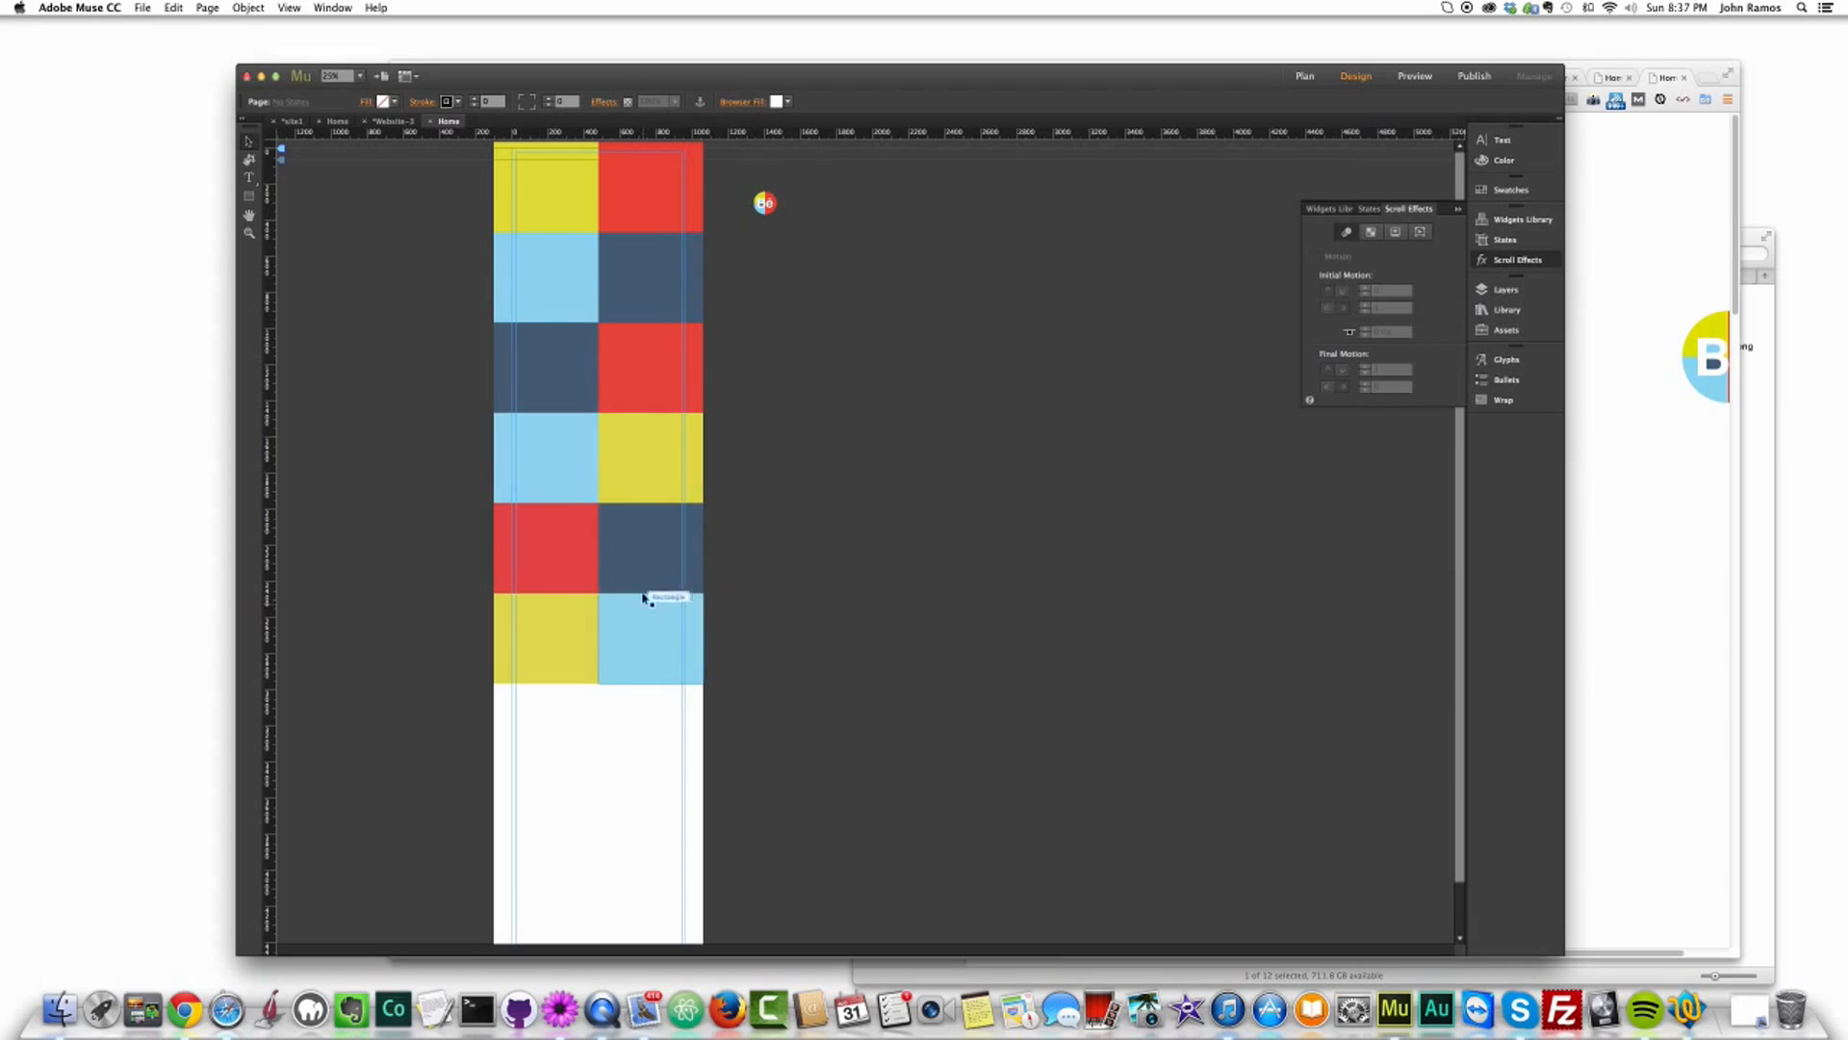
Step: Give the yellow rectangle in the first row the centred fill image behance-128.png at original size
{"action": "left_click", "coordinate": [577, 184]}
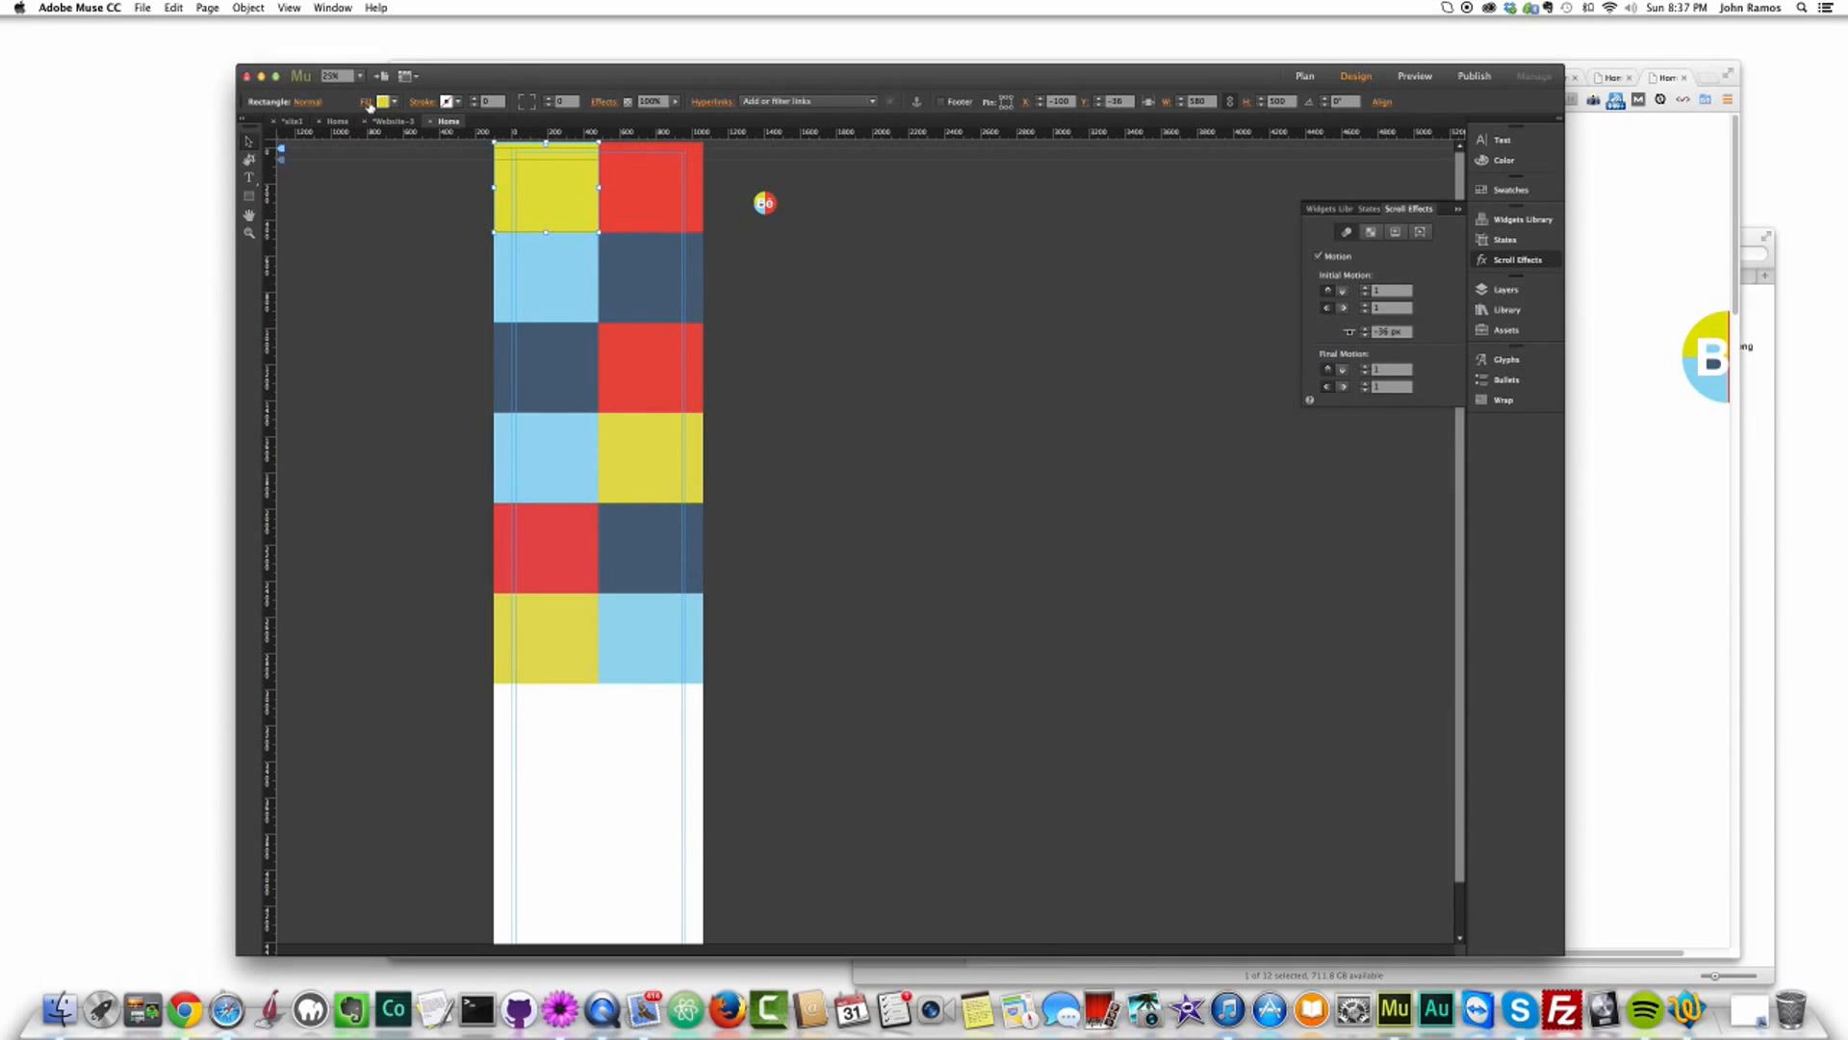
{"action": "left_click", "coordinate": [367, 102]}
{"action": "left_click", "coordinate": [437, 225]}
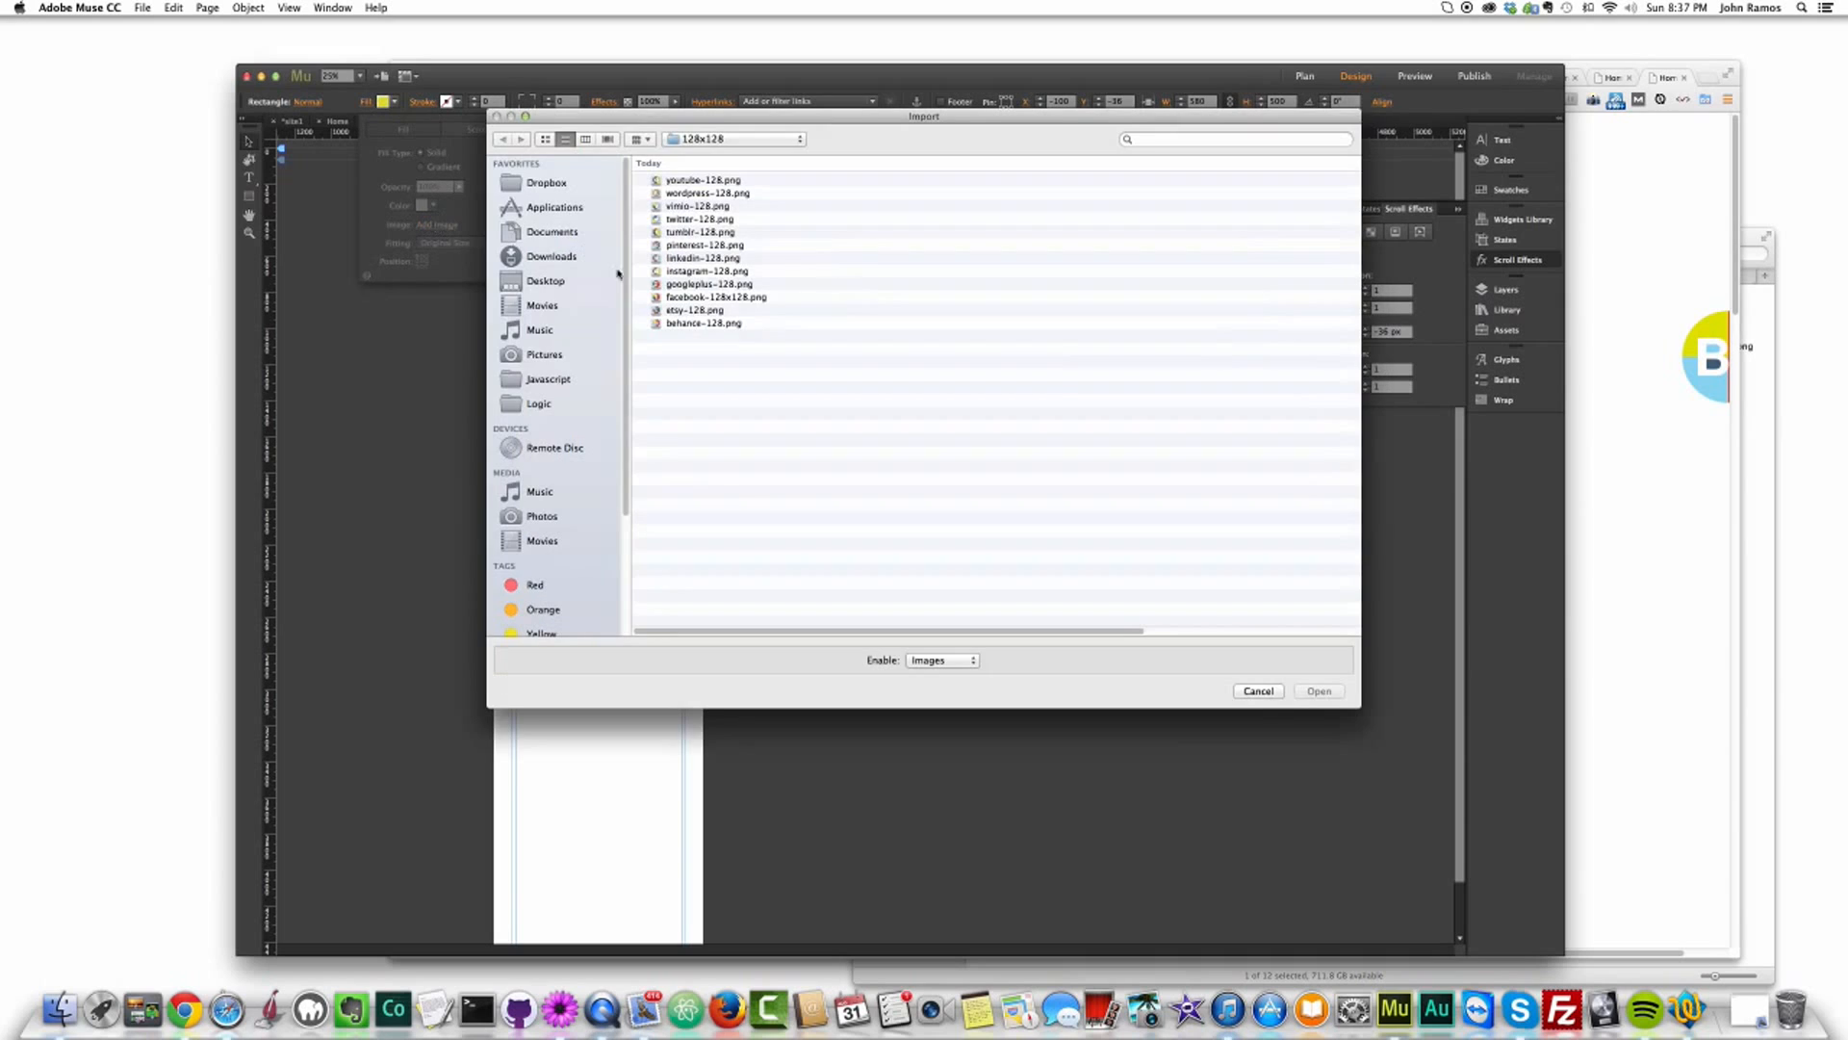
{"action": "double_click", "coordinate": [707, 323]}
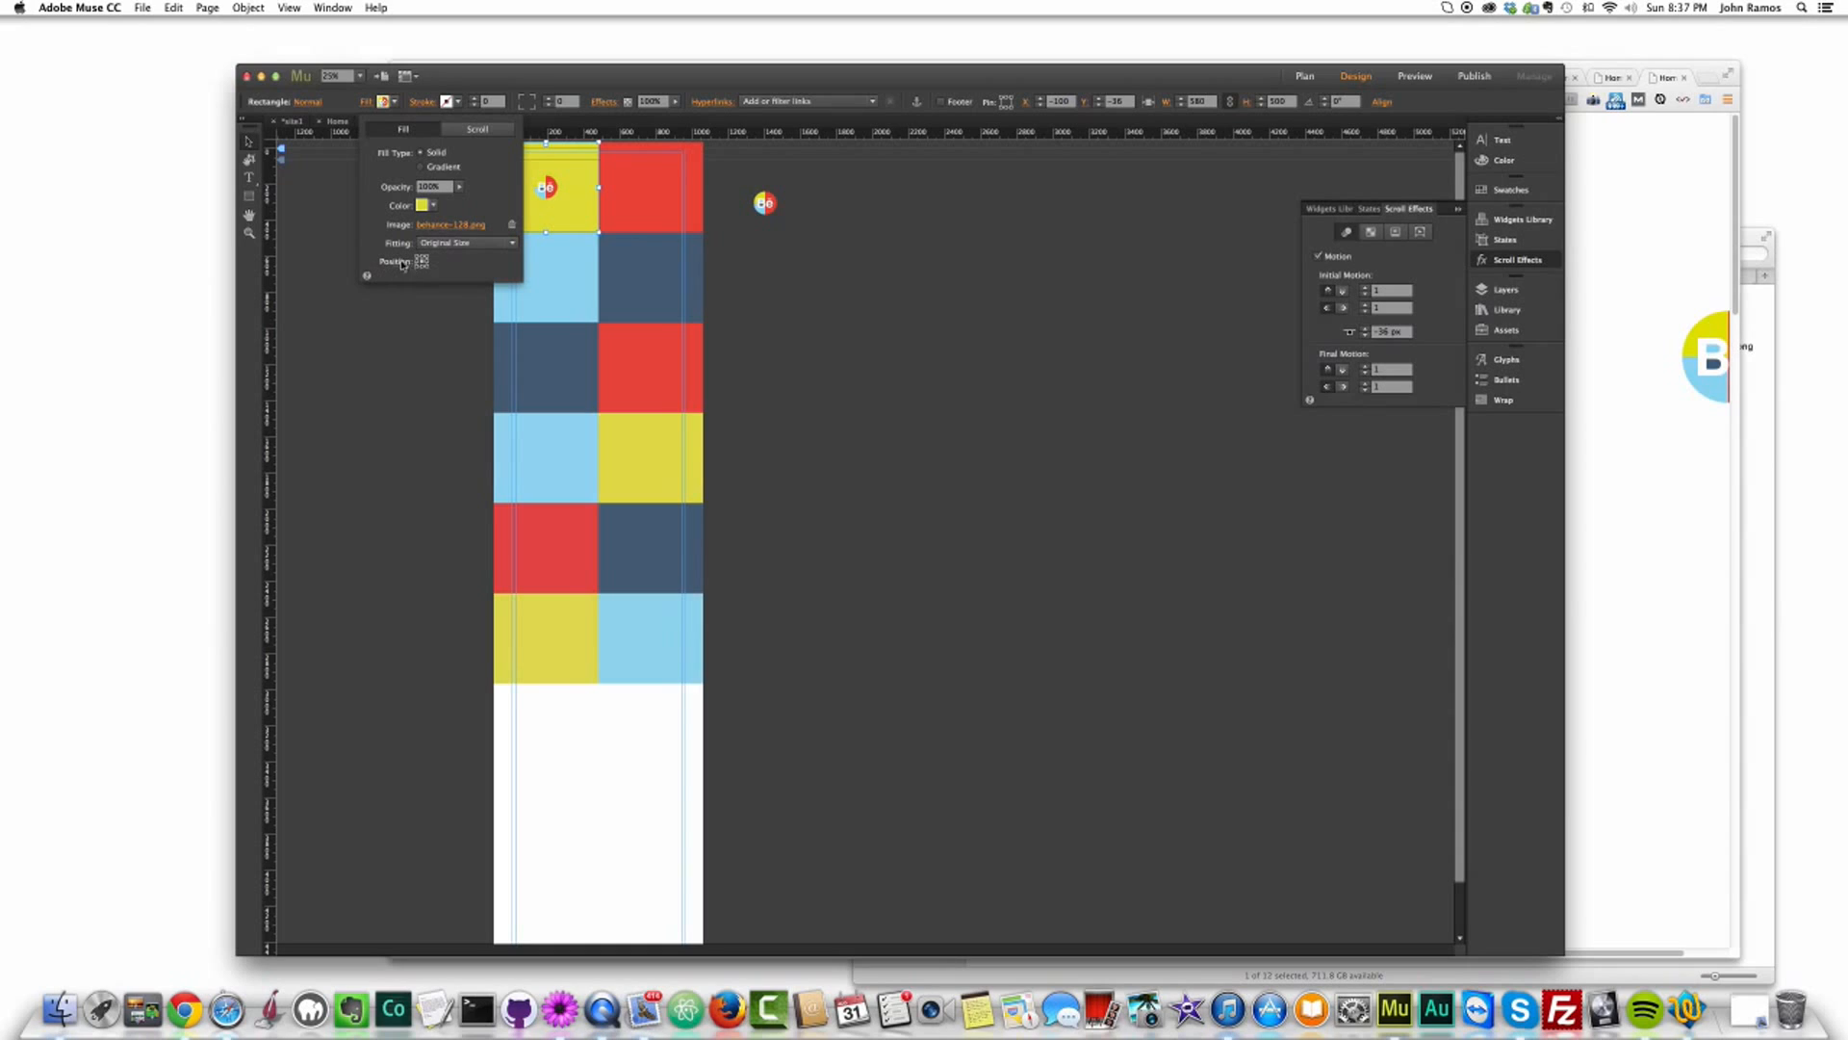
Step: Give the red rectangle in the first row the fill image etsy-128.png, centred
{"action": "left_click", "coordinate": [688, 190]}
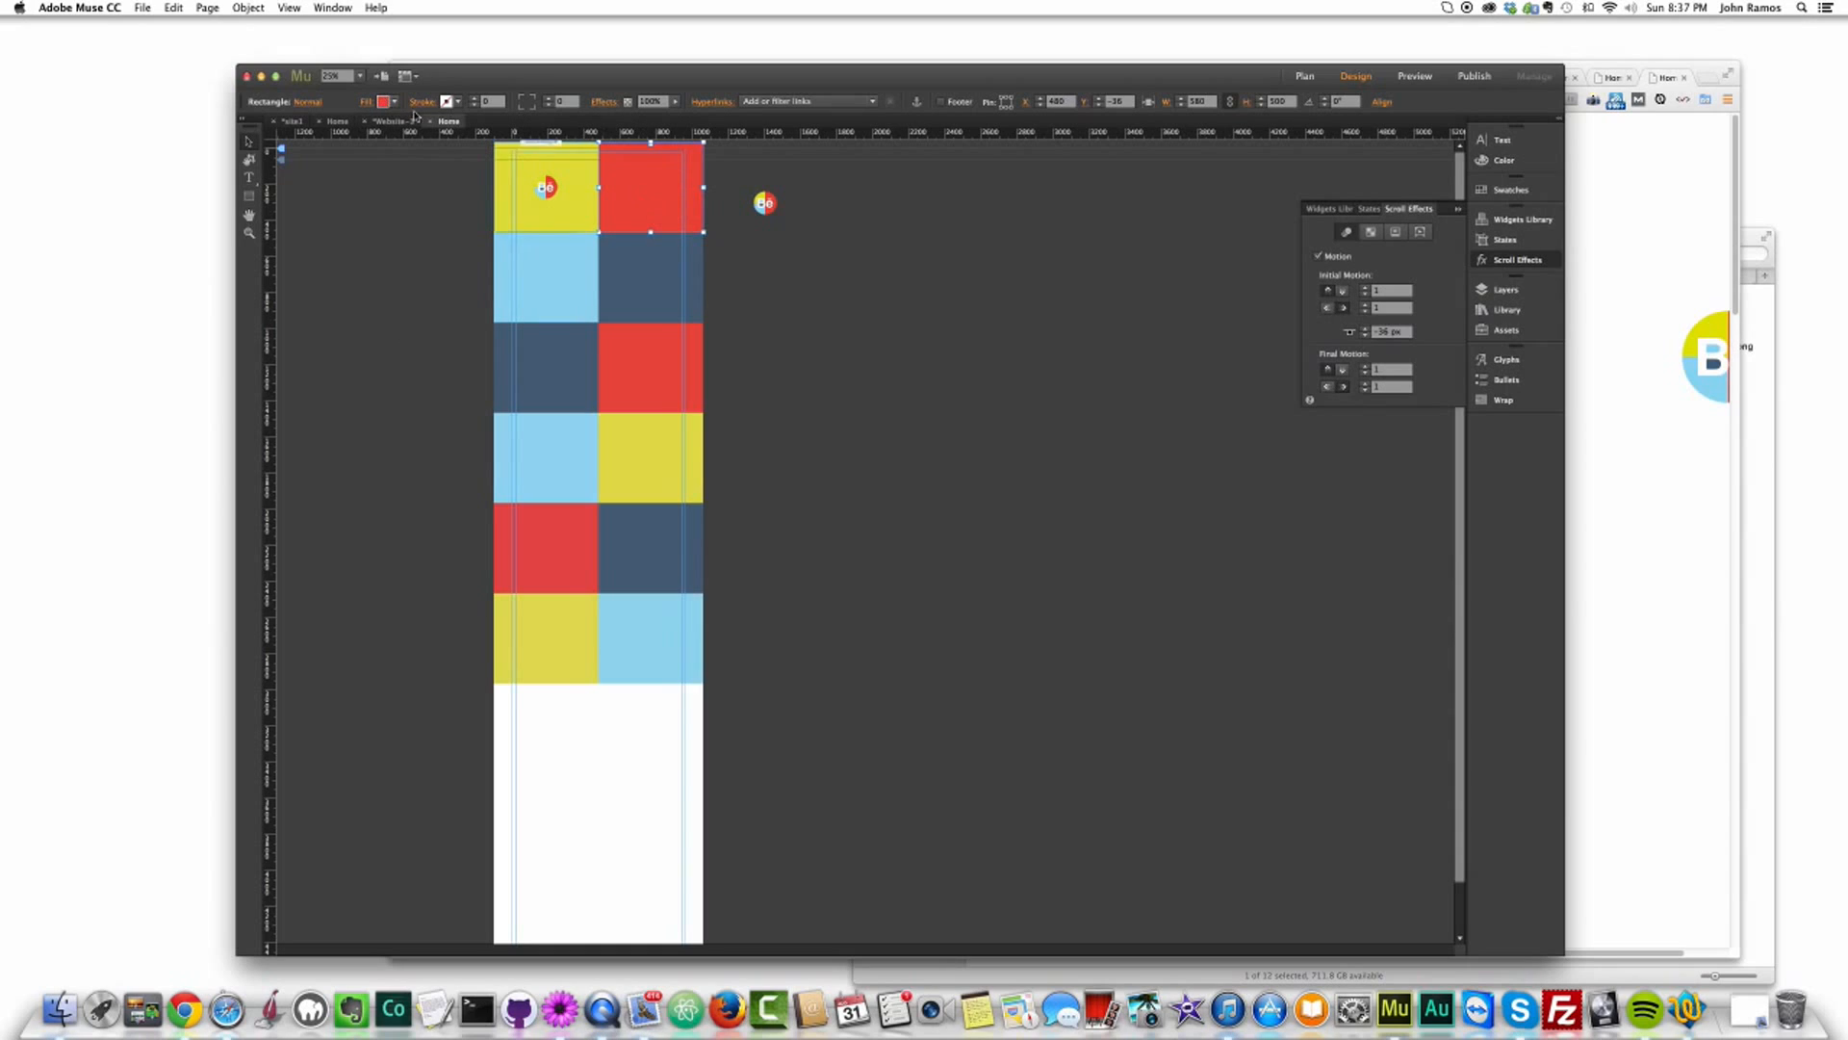
{"action": "left_click", "coordinate": [365, 102]}
{"action": "left_click", "coordinate": [439, 224]}
{"action": "double_click", "coordinate": [699, 306]}
{"action": "left_click", "coordinate": [421, 262]}
Step: Give the light blue rectangle in the second row the fill image facebook-128x128.png, centred at original size
{"action": "left_click", "coordinate": [549, 296]}
{"action": "left_click", "coordinate": [367, 102]}
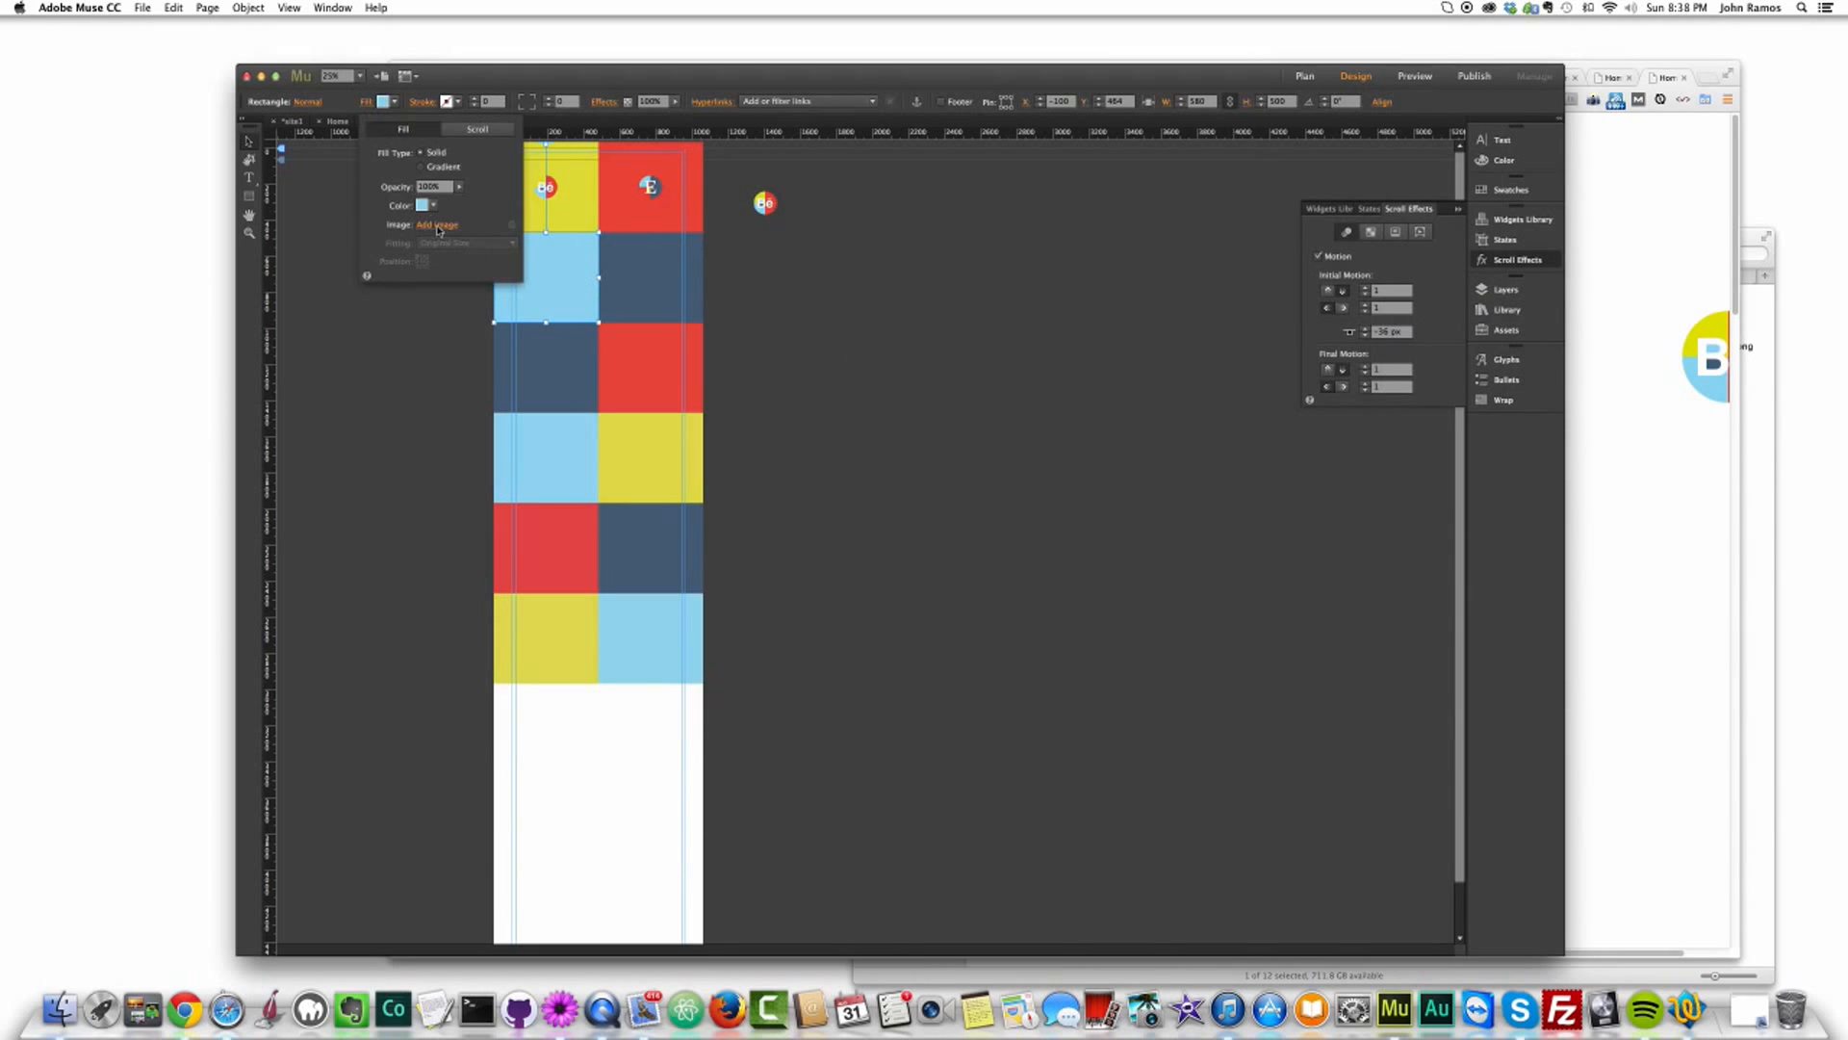
{"action": "left_click", "coordinate": [439, 225]}
{"action": "double_click", "coordinate": [687, 294]}
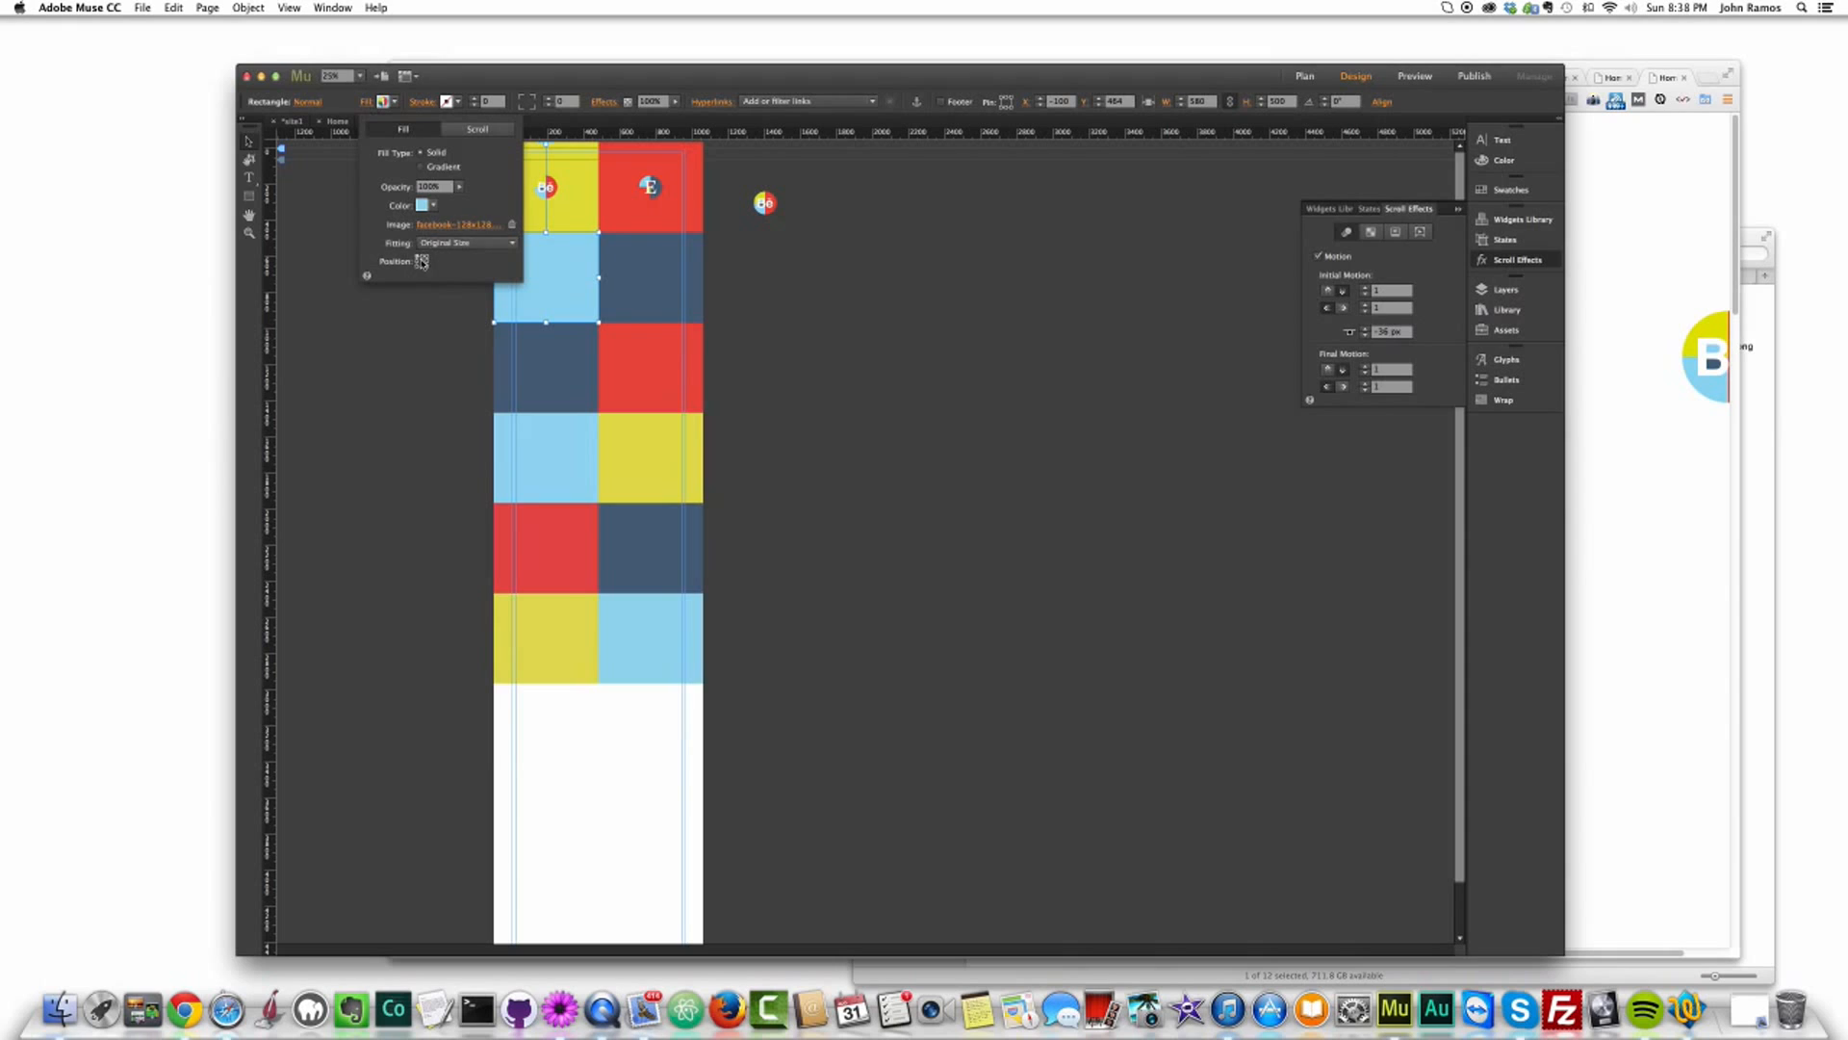
Step: Give the slate blue rectangle in the second row the fill image googleplus-128.png, centred
{"action": "left_click", "coordinate": [616, 254]}
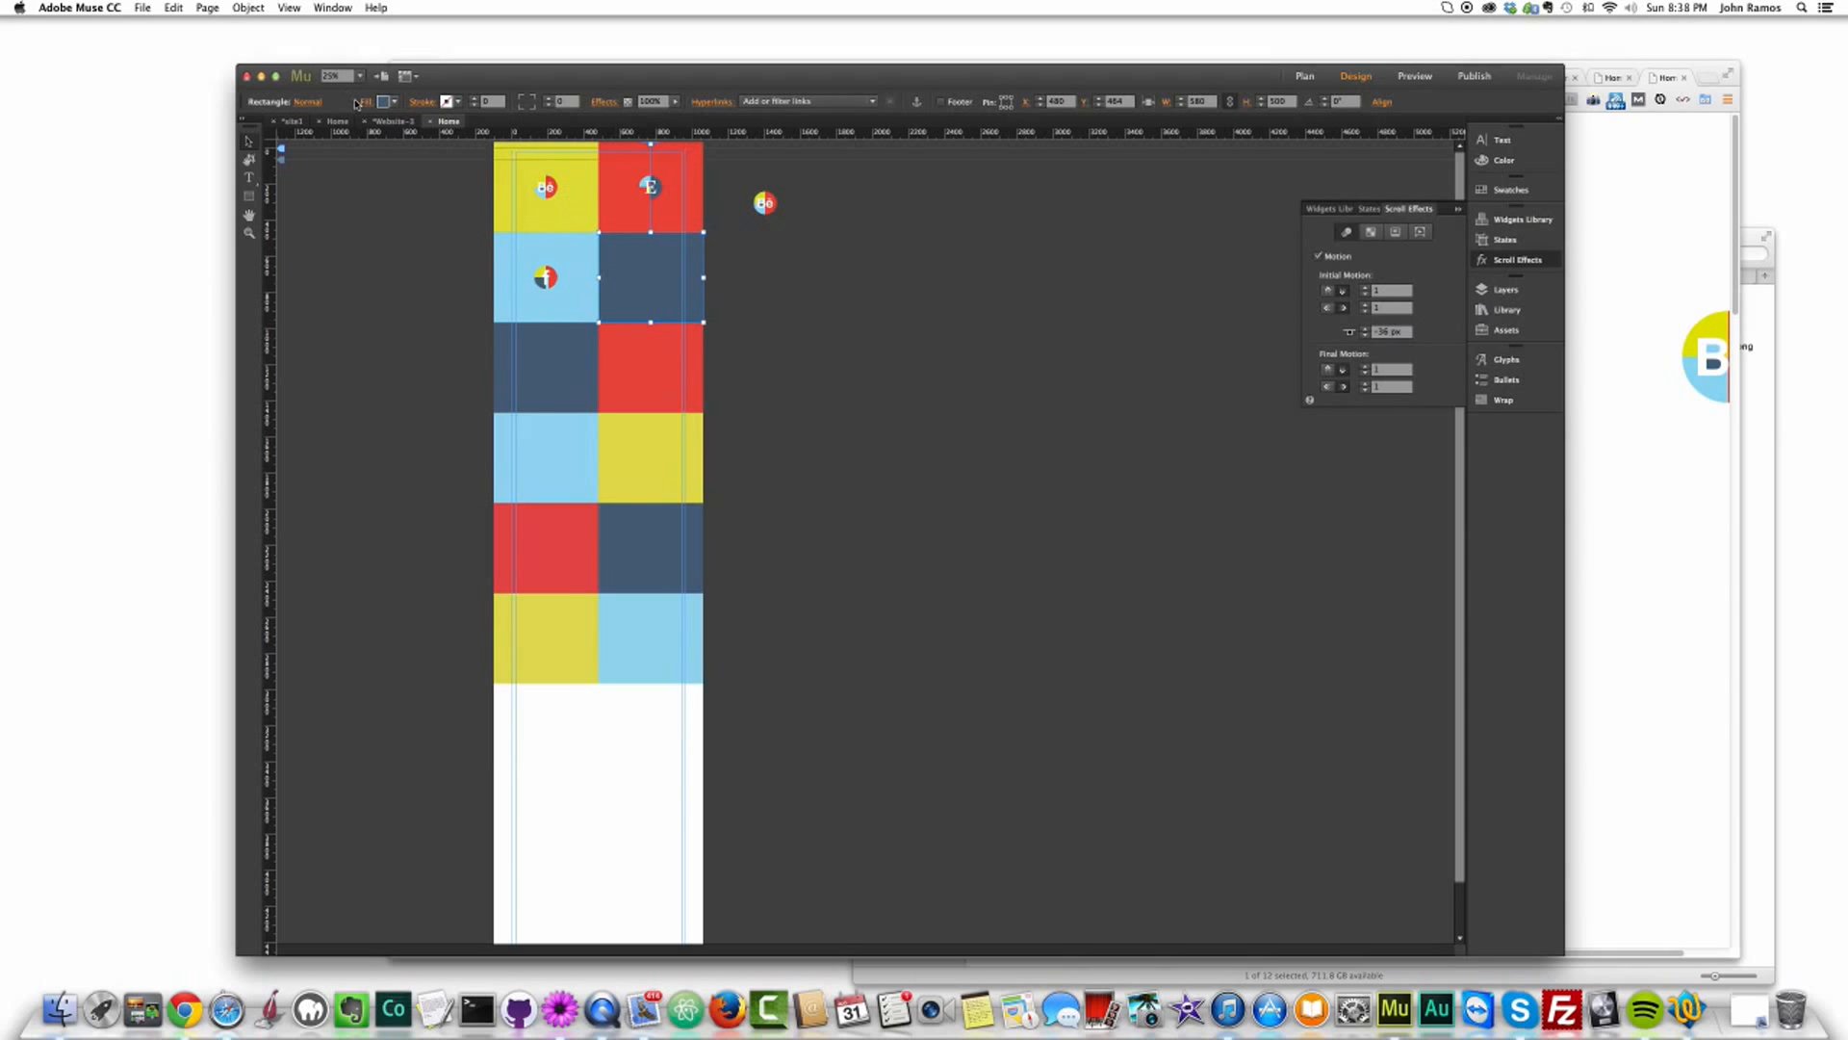
{"action": "left_click", "coordinate": [360, 102]}
{"action": "left_click", "coordinate": [438, 224]}
{"action": "double_click", "coordinate": [697, 285]}
Step: Give the slate blue rectangle in the third row the fill image instagram-128.png, centred at original size
{"action": "left_click", "coordinate": [537, 385]}
{"action": "left_click", "coordinate": [384, 102]}
{"action": "left_click", "coordinate": [438, 225]}
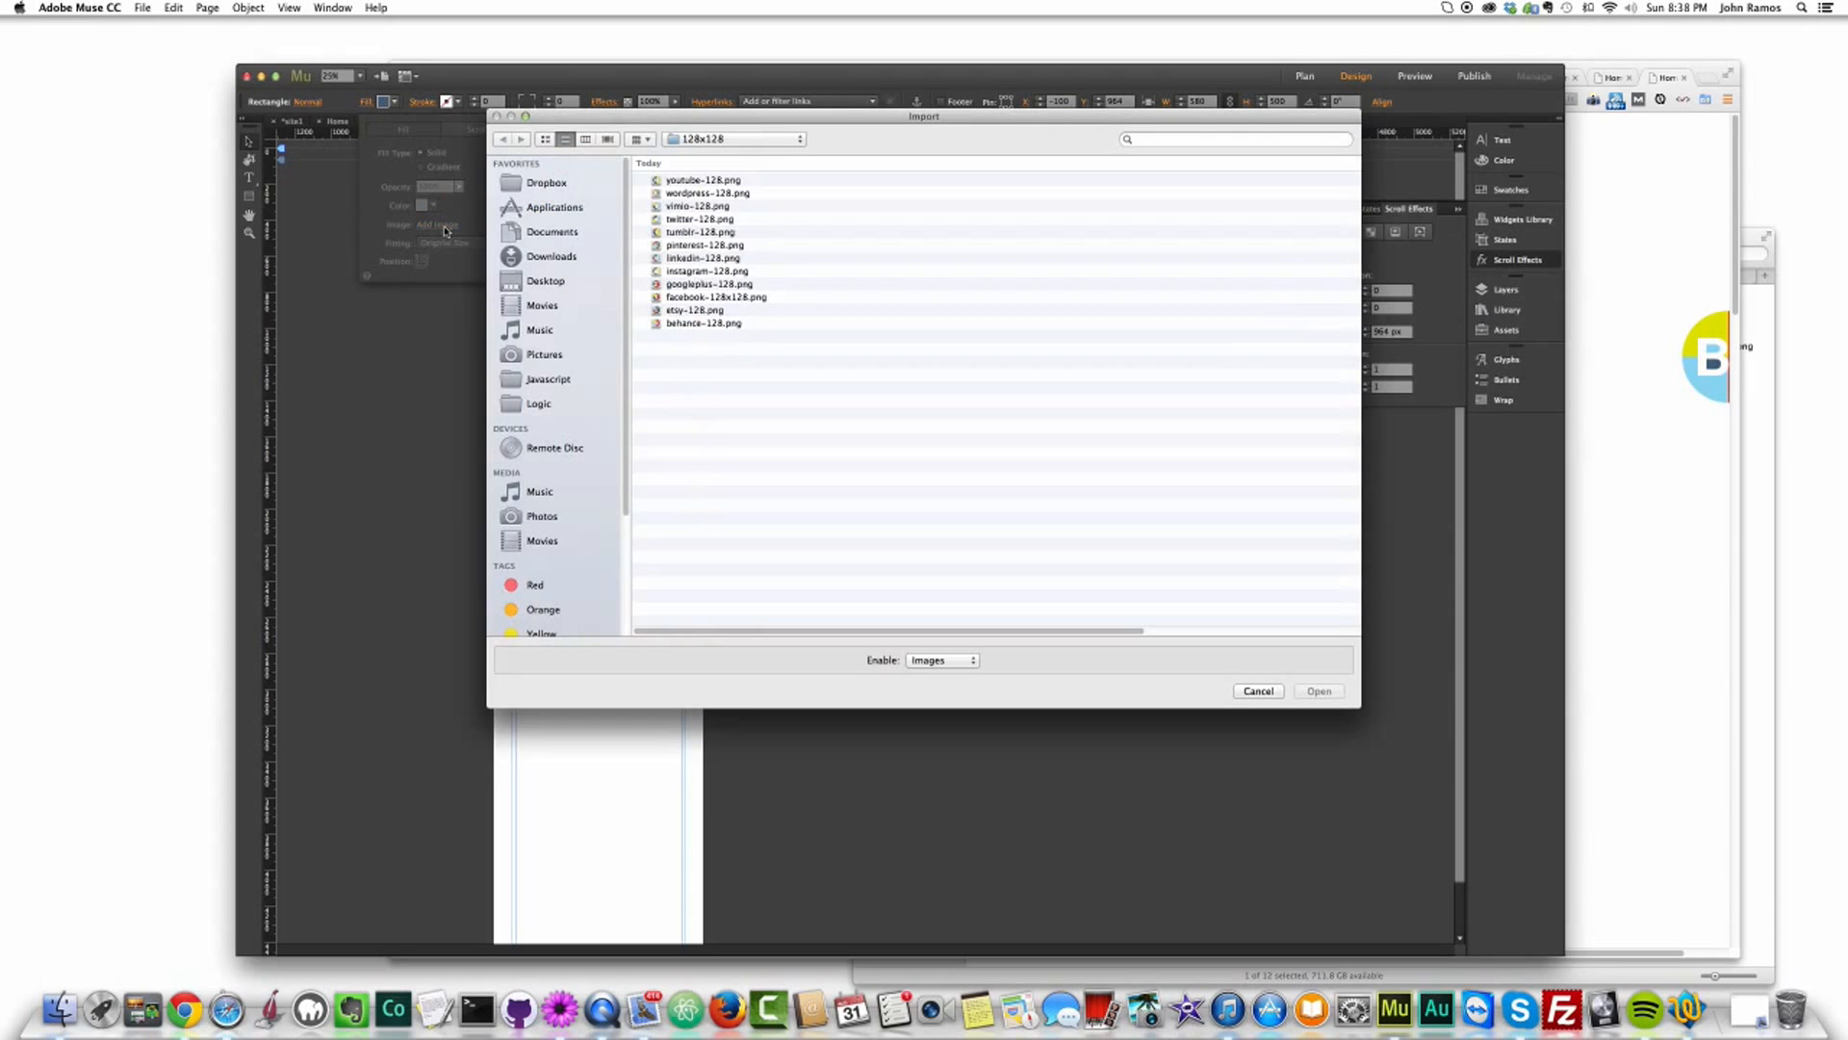
{"action": "double_click", "coordinate": [679, 273]}
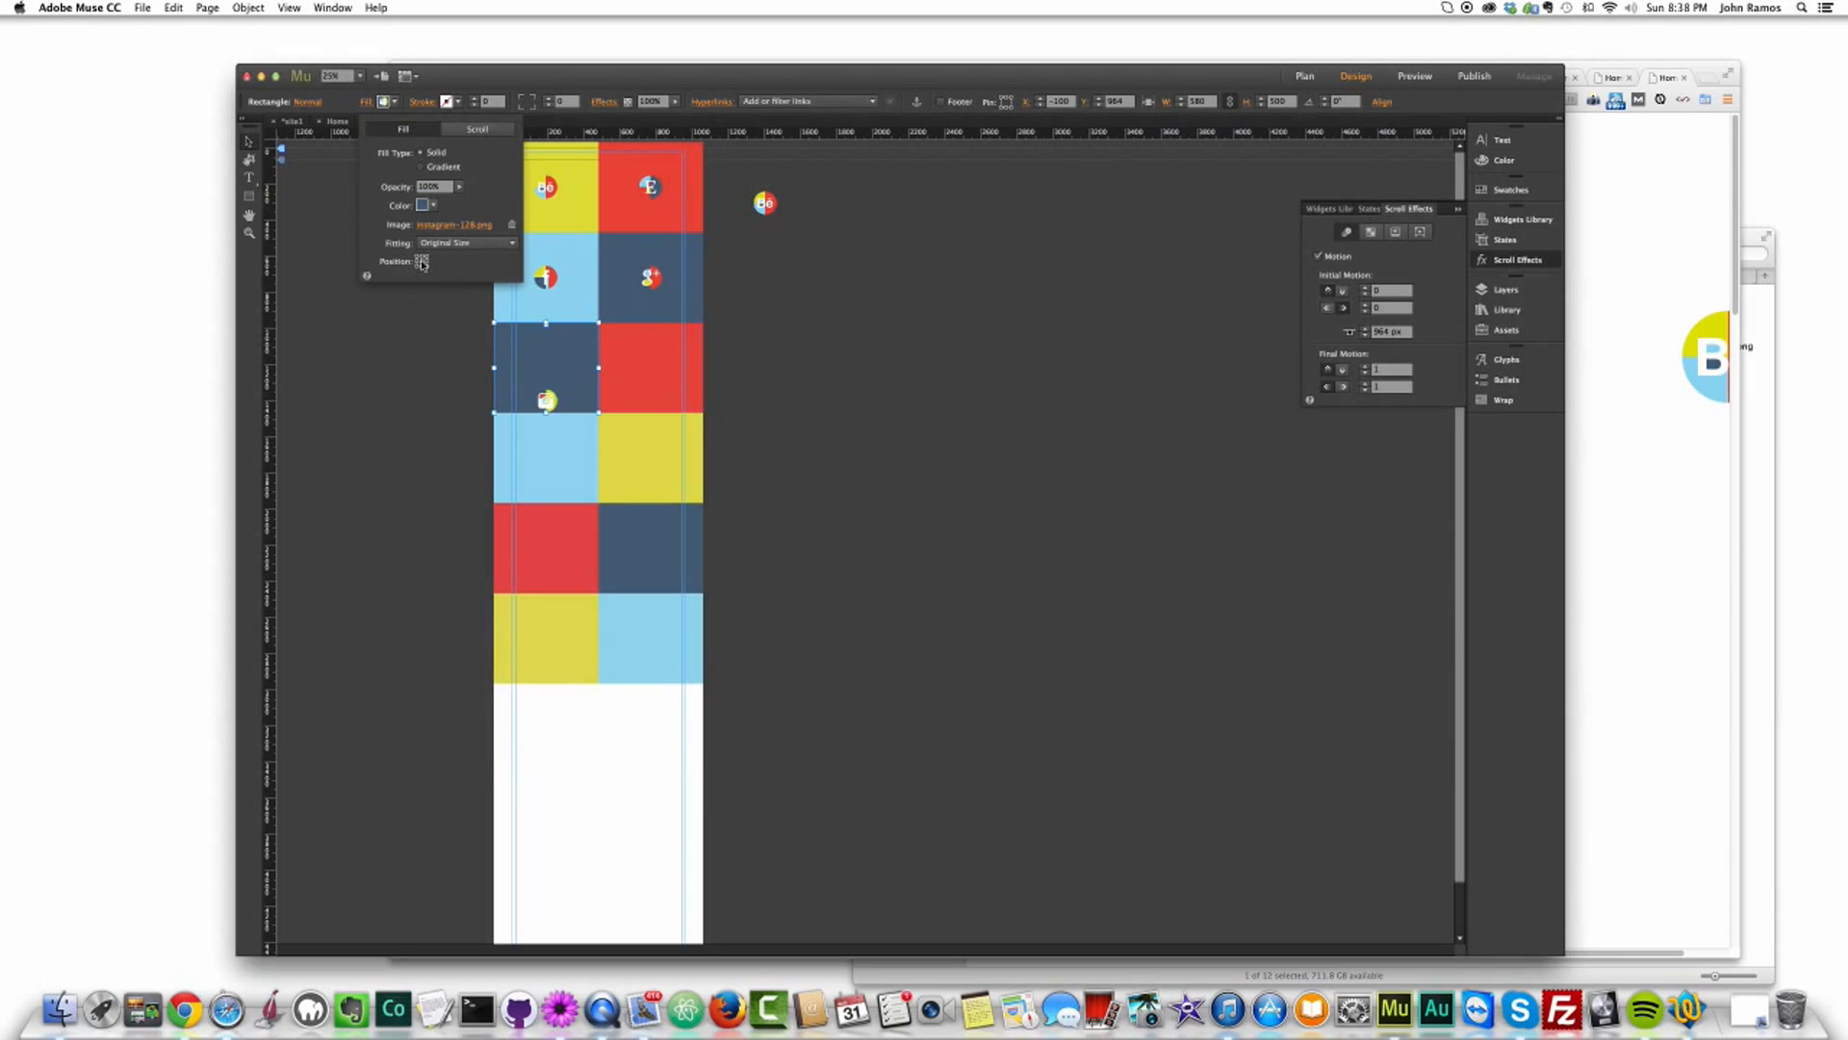
{"action": "left_click", "coordinate": [429, 349]}
Step: Give the red rectangle in the third row the fill image linkedin-128.png, centred
{"action": "left_click", "coordinate": [679, 395]}
{"action": "left_click", "coordinate": [384, 102]}
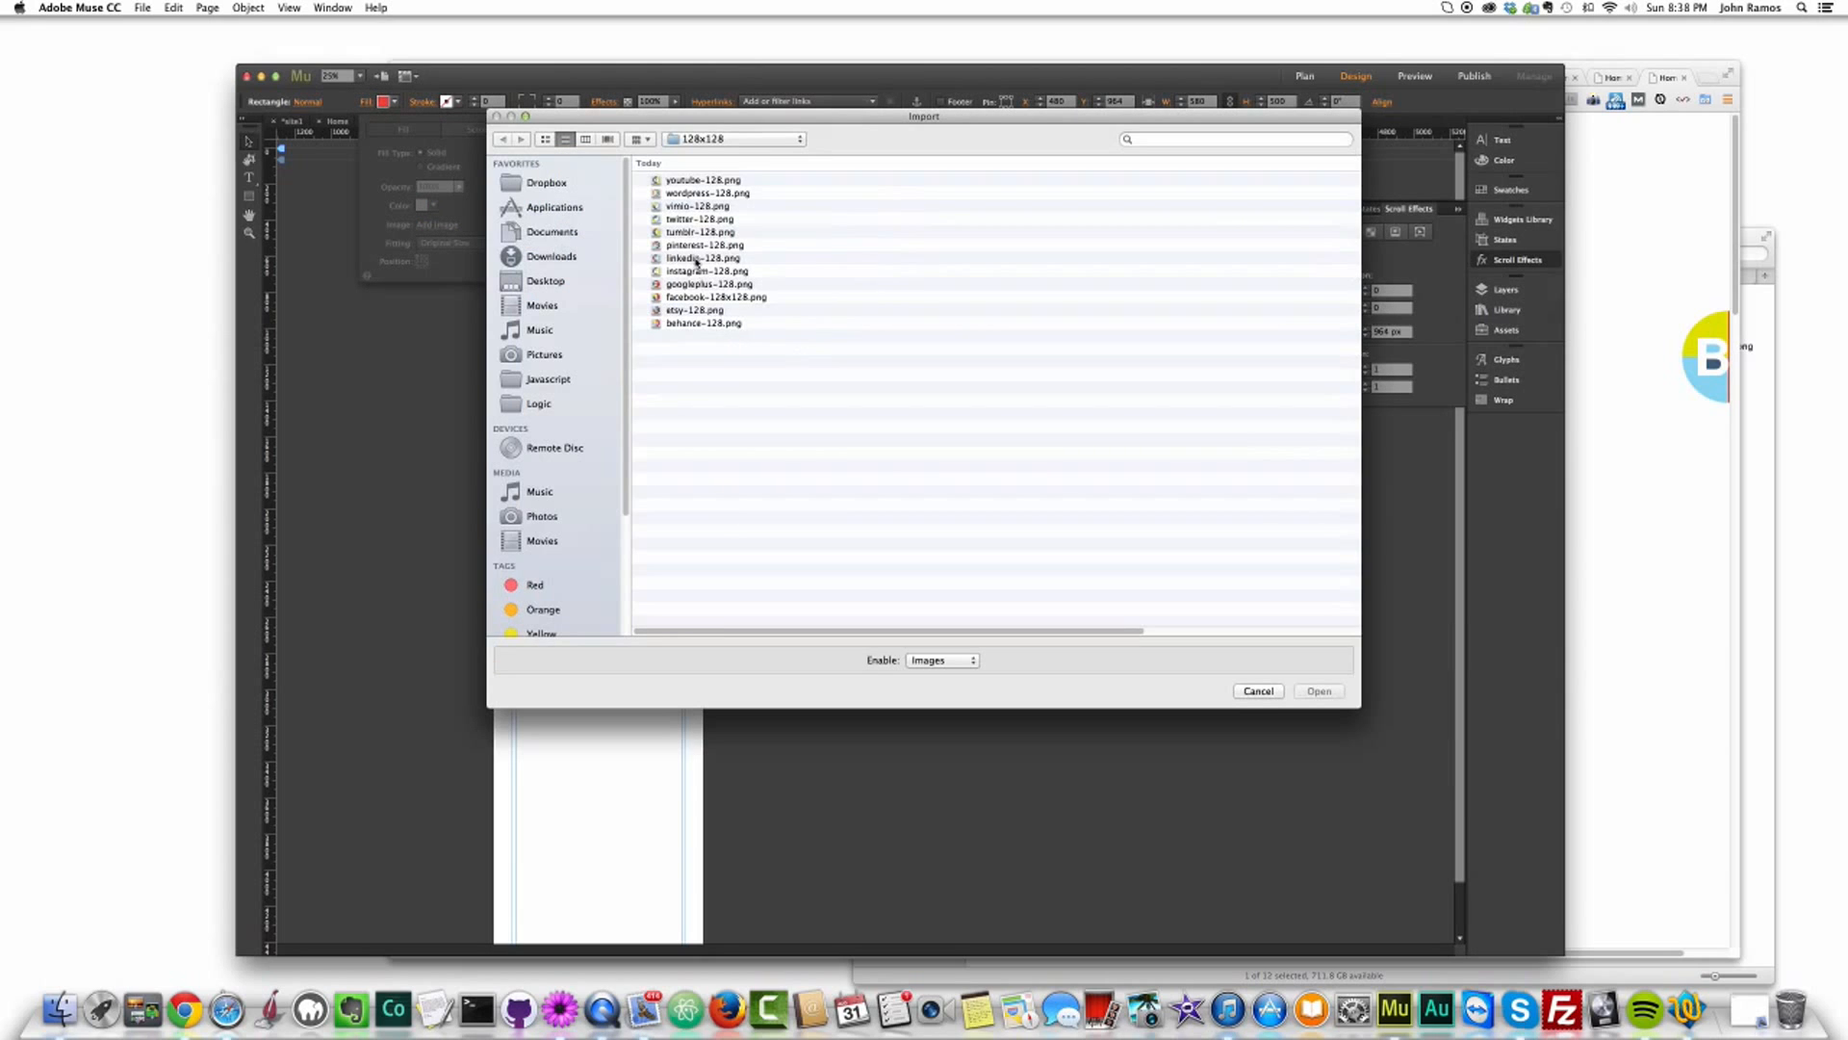
{"action": "double_click", "coordinate": [697, 258]}
Step: Give the light blue rectangle in the fourth row the fill image pinterest-128.png, centred at original size
{"action": "left_click", "coordinate": [537, 469]}
{"action": "left_click", "coordinate": [385, 101]}
{"action": "left_click", "coordinate": [449, 229]}
{"action": "double_click", "coordinate": [702, 245]}
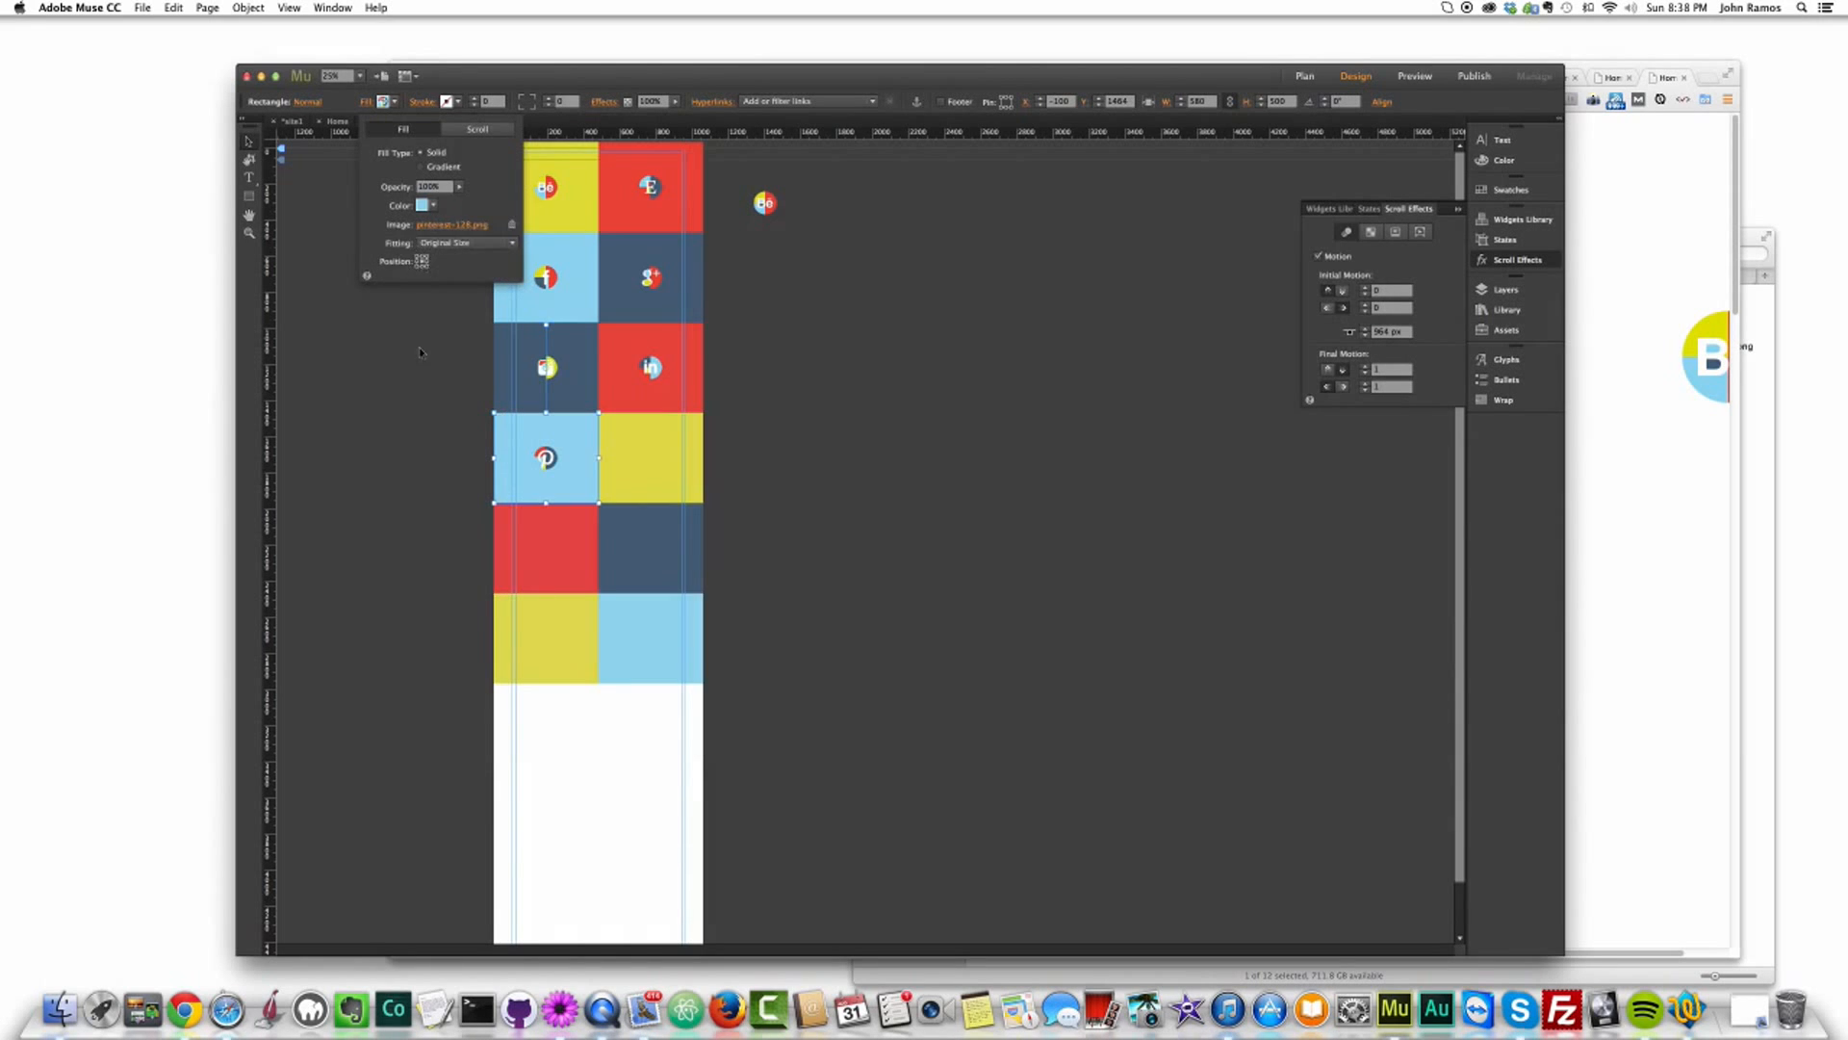
Step: Give the yellow rectangle in the fourth row the fill image tumblr-128.png, centred
{"action": "left_click", "coordinate": [636, 417]}
{"action": "left_click", "coordinate": [364, 102]}
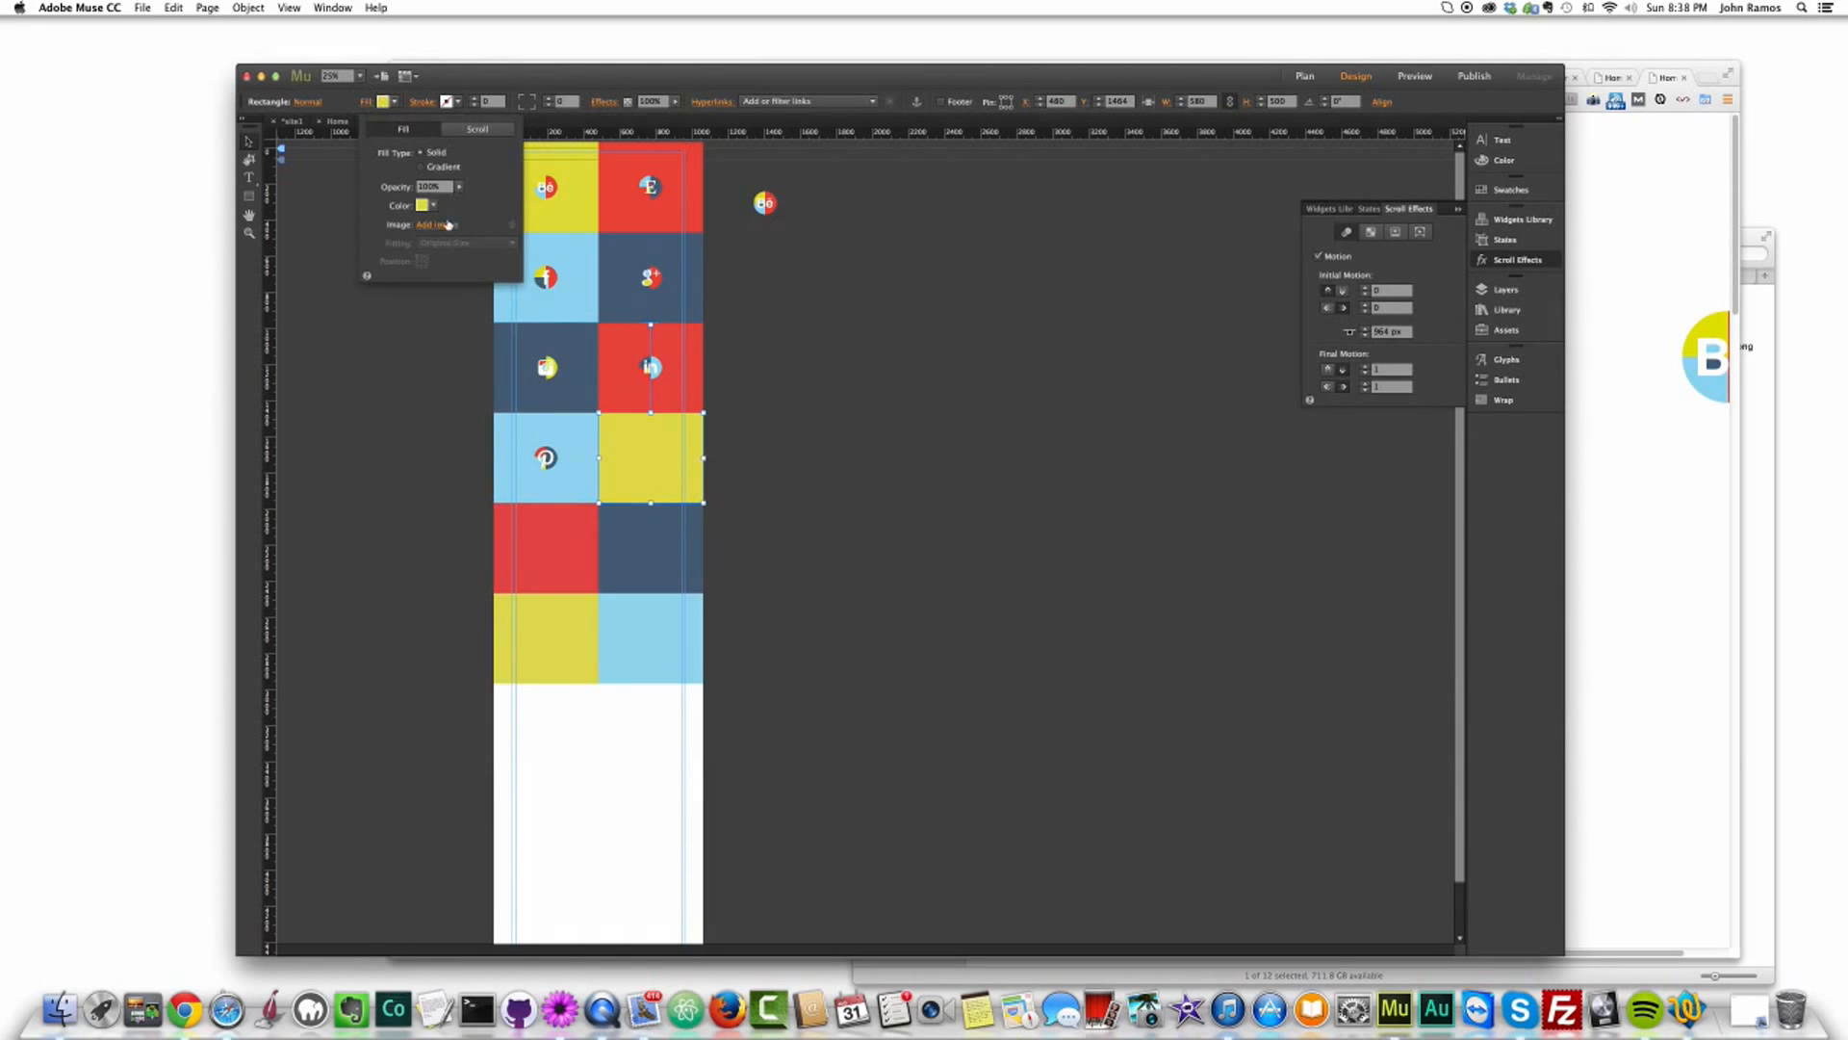
{"action": "left_click", "coordinate": [449, 225]}
{"action": "double_click", "coordinate": [693, 233]}
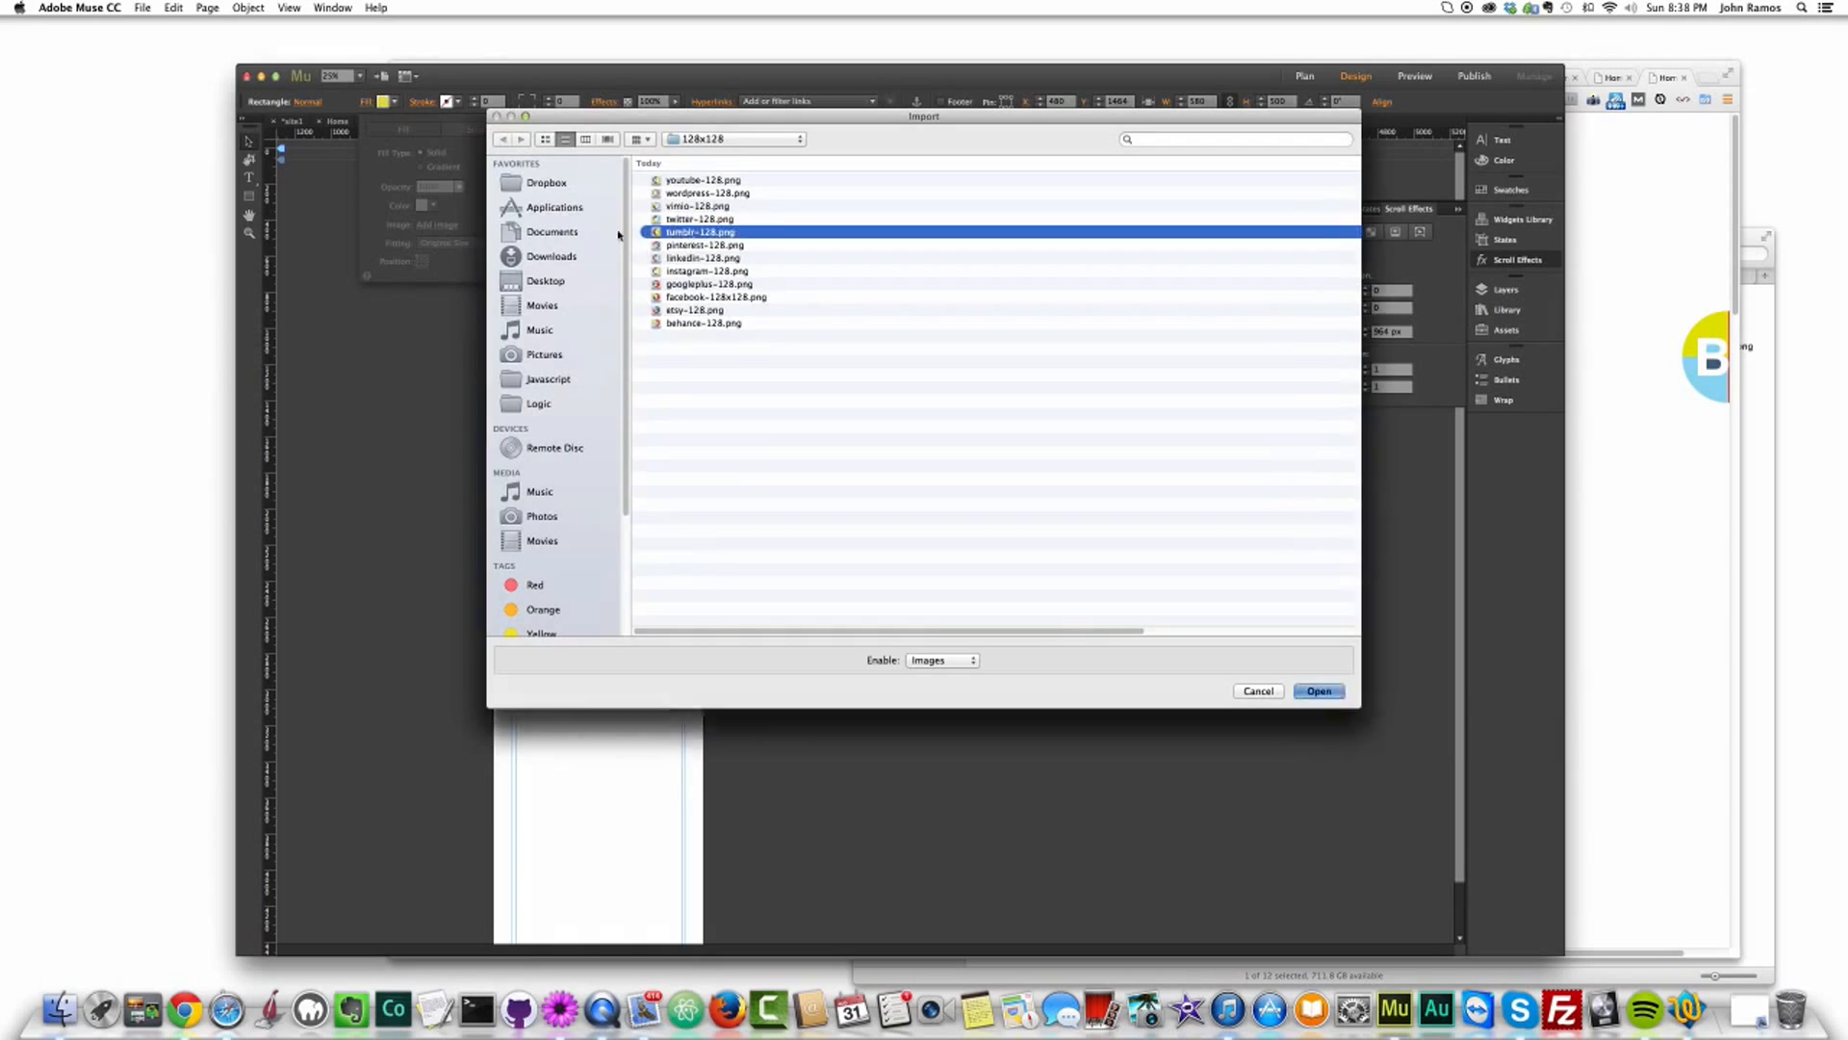
Step: Give the red rectangle in the fifth row the fill image twitter-128.png at original size and centre it
{"action": "left_click", "coordinate": [553, 542]}
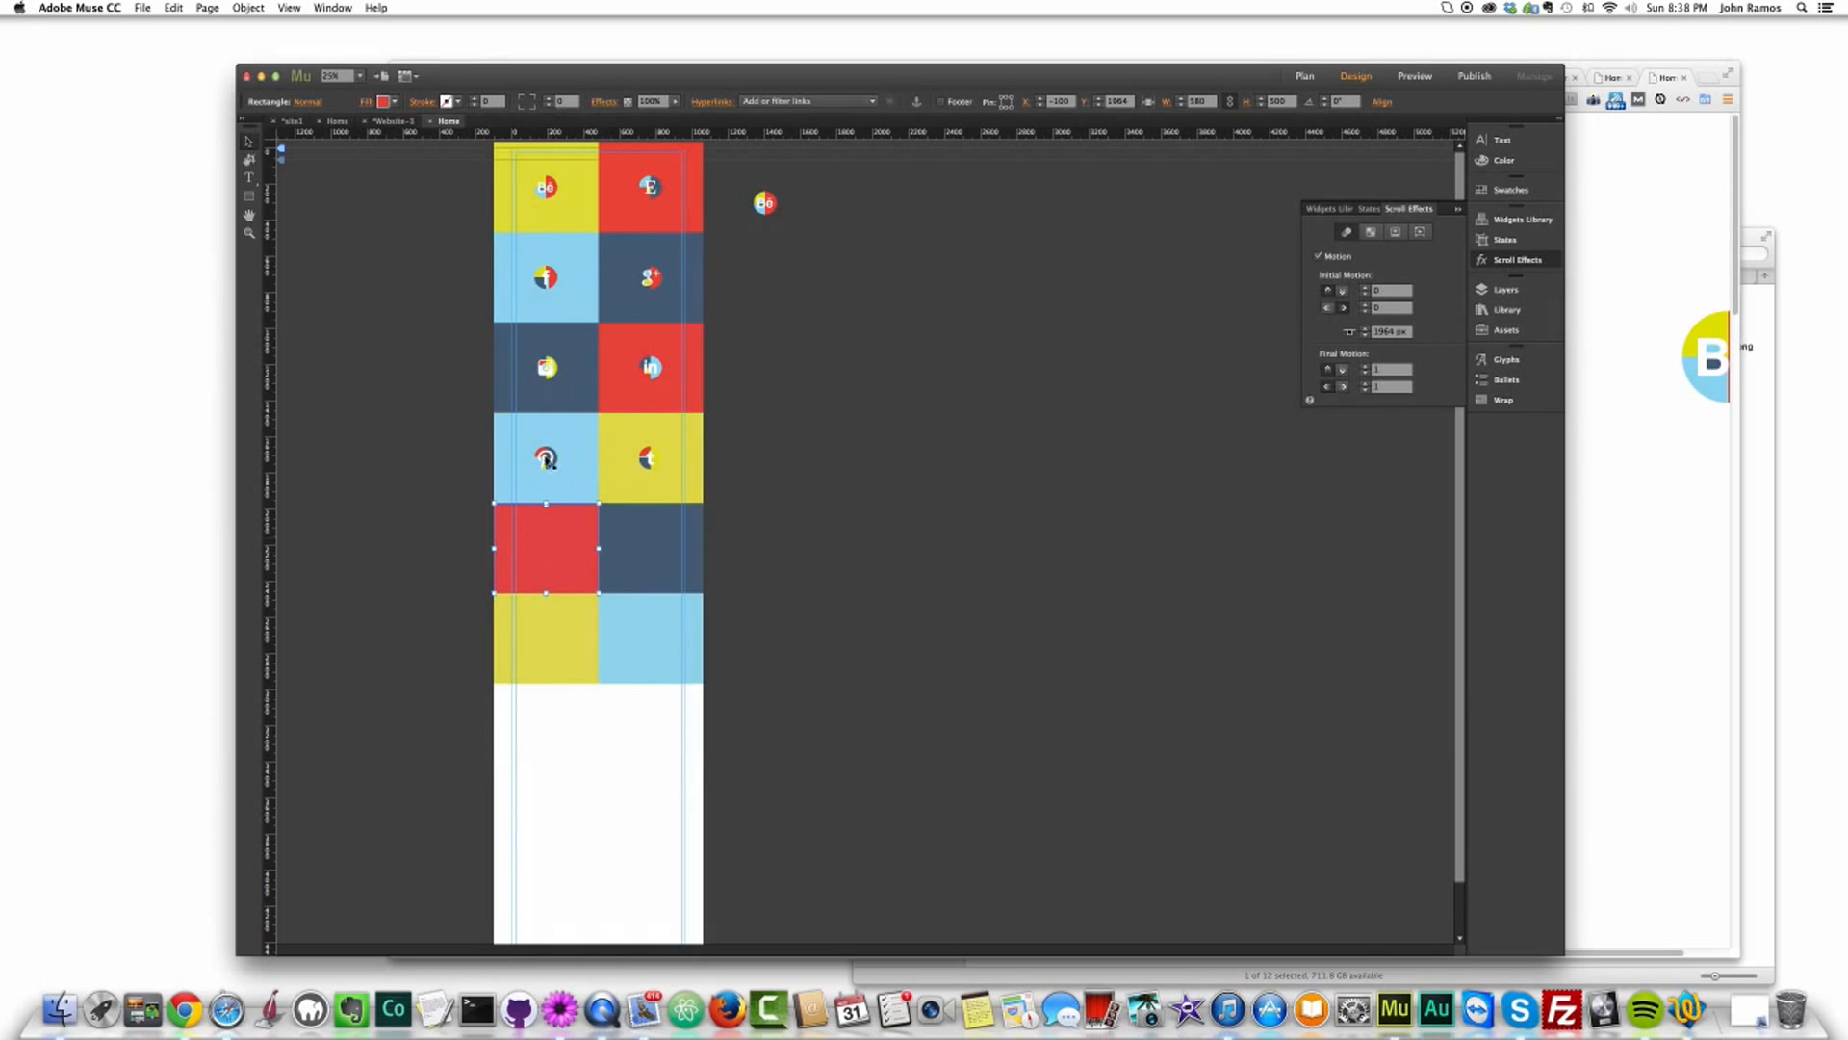
{"action": "left_click", "coordinate": [365, 102]}
{"action": "left_click", "coordinate": [434, 229]}
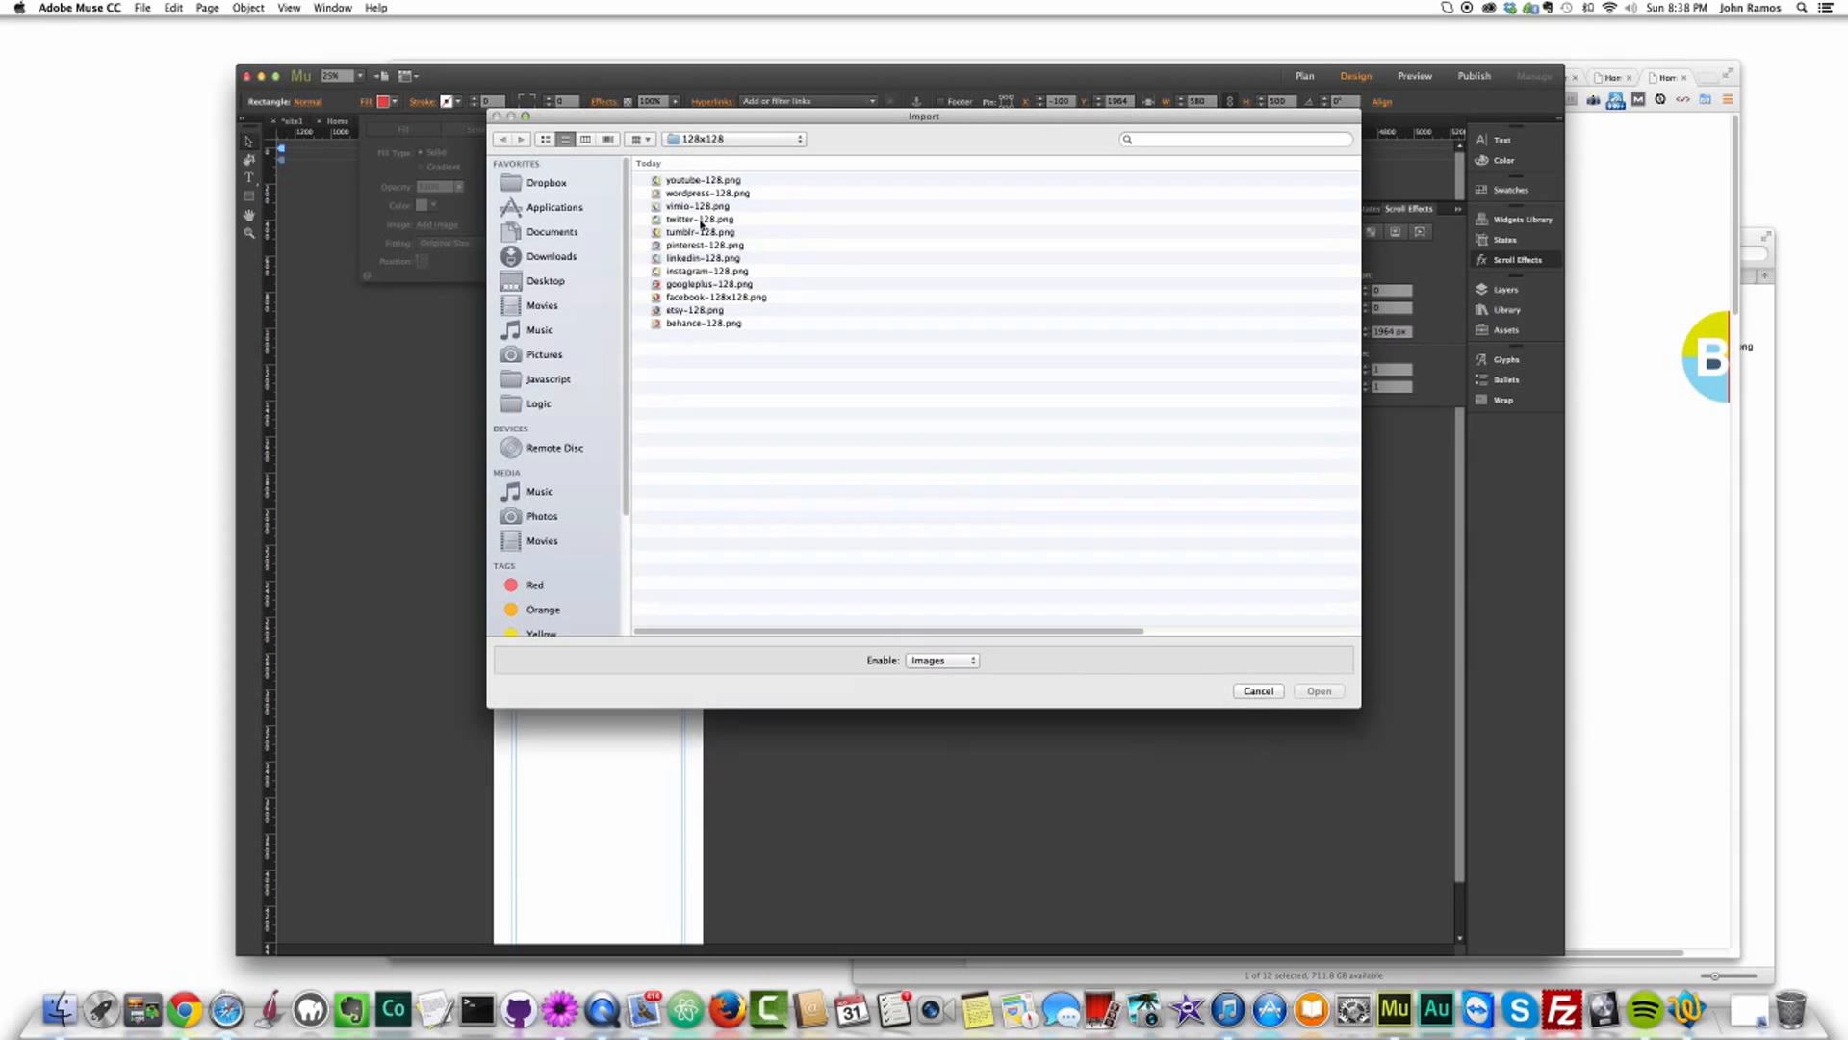
{"action": "double_click", "coordinate": [700, 219]}
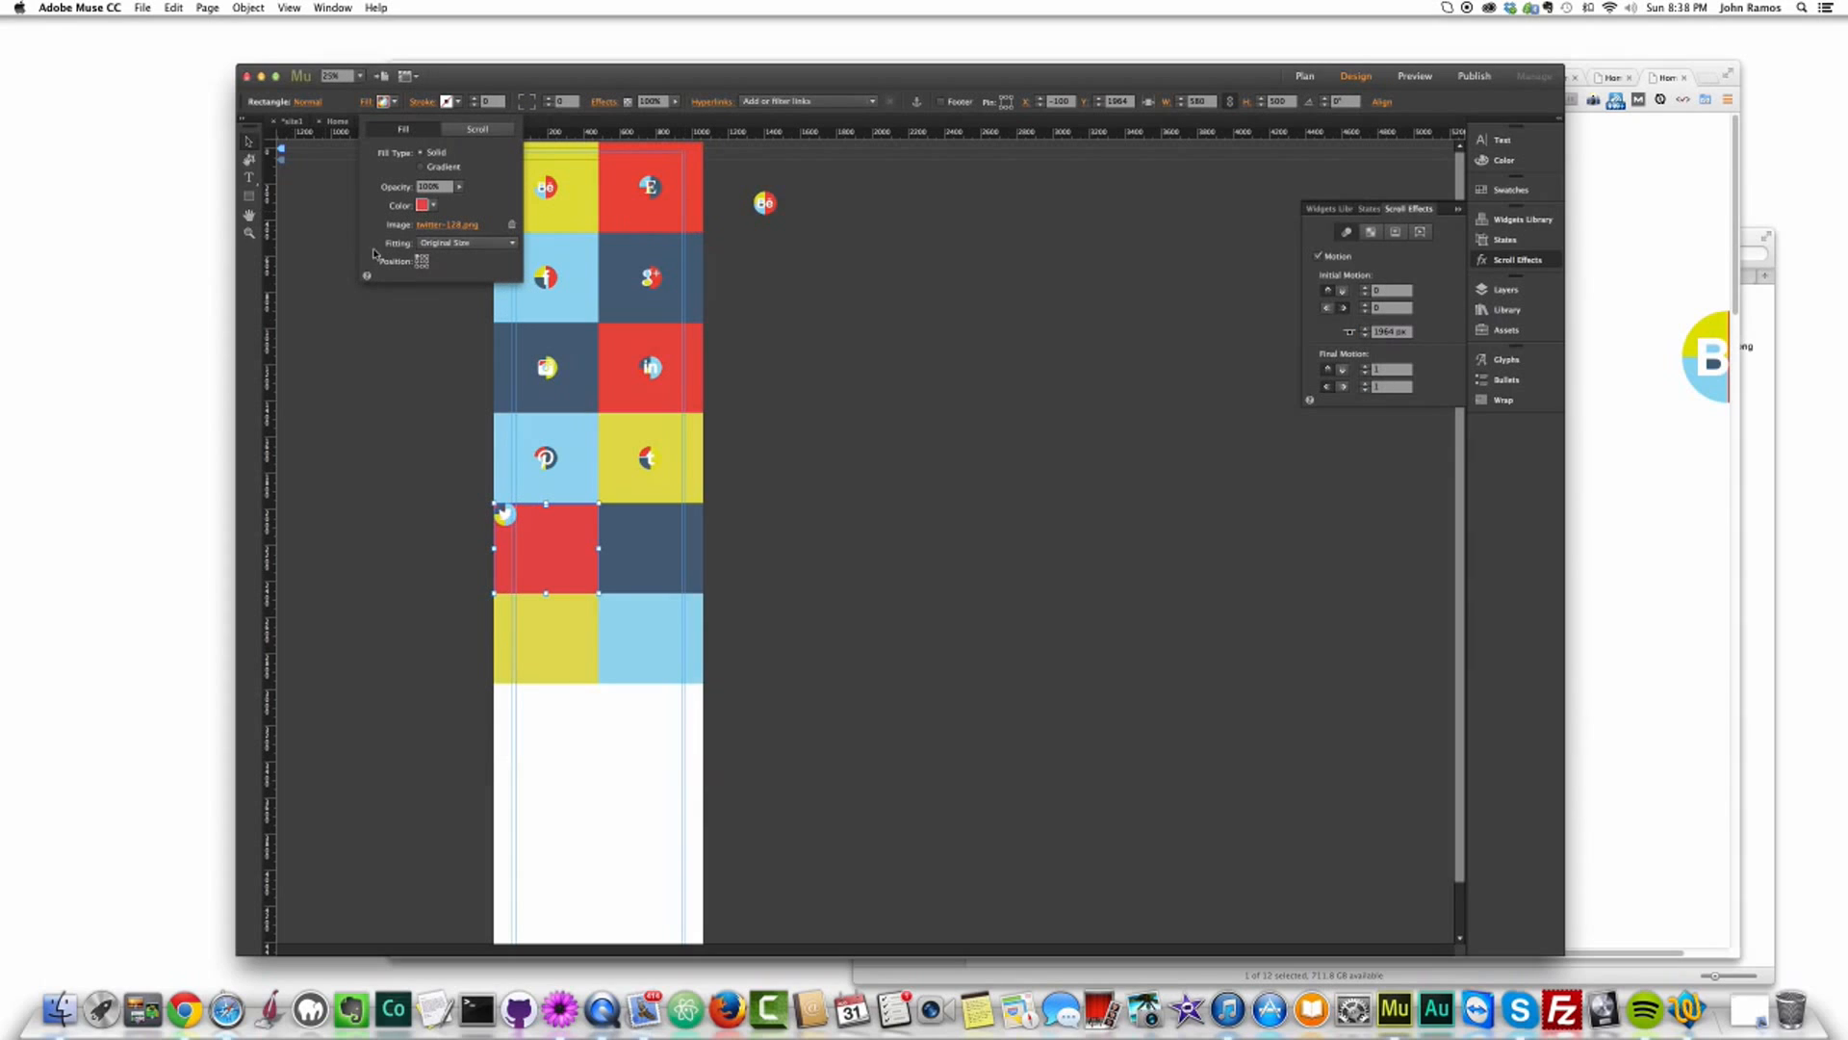
{"action": "left_click", "coordinate": [422, 266]}
{"action": "left_click", "coordinate": [421, 260]}
Step: Give the slate blue rectangle in the fifth row the fill image vimio-128.png and centre it
{"action": "left_click", "coordinate": [684, 577]}
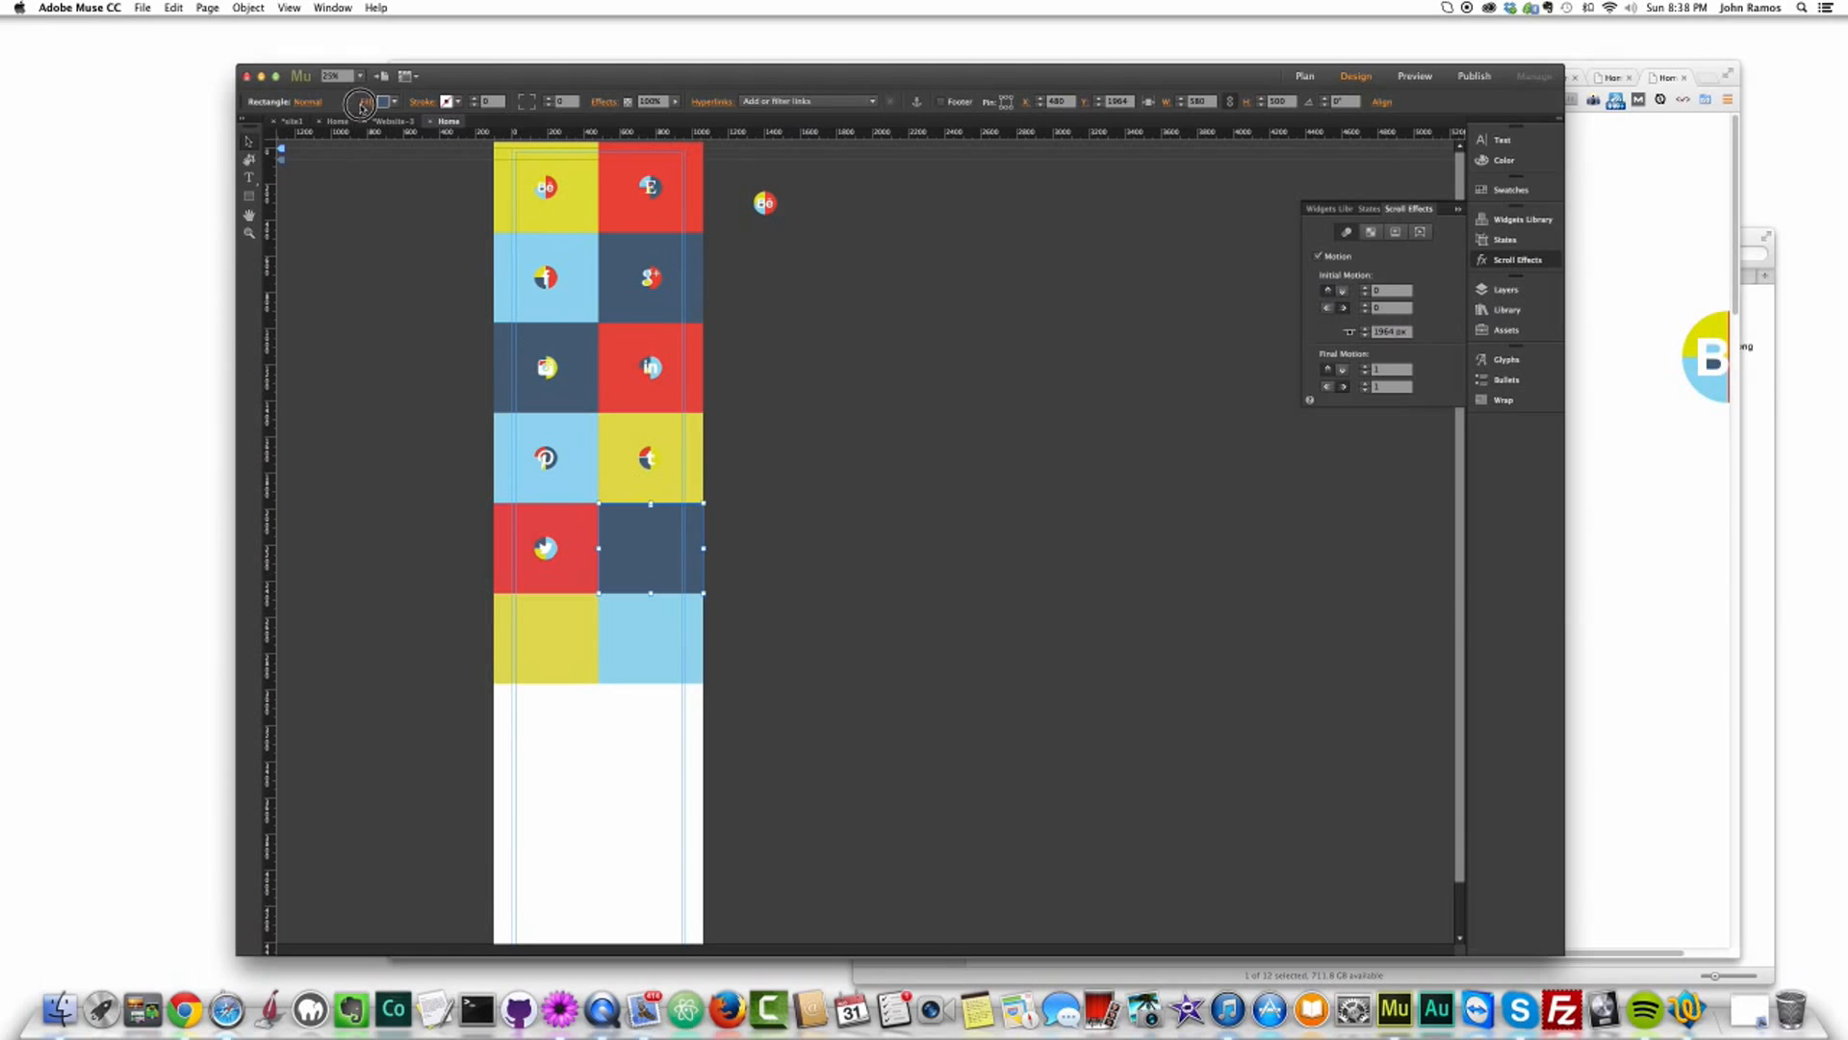
{"action": "left_click", "coordinate": [363, 102]}
{"action": "left_click", "coordinate": [436, 224]}
{"action": "double_click", "coordinate": [699, 206]}
{"action": "left_click", "coordinate": [385, 101]}
{"action": "left_click", "coordinate": [422, 261]}
Step: Give the yellow rectangle in the sixth row the fill image wordpress-128.png and centre it
{"action": "left_click", "coordinate": [558, 611]}
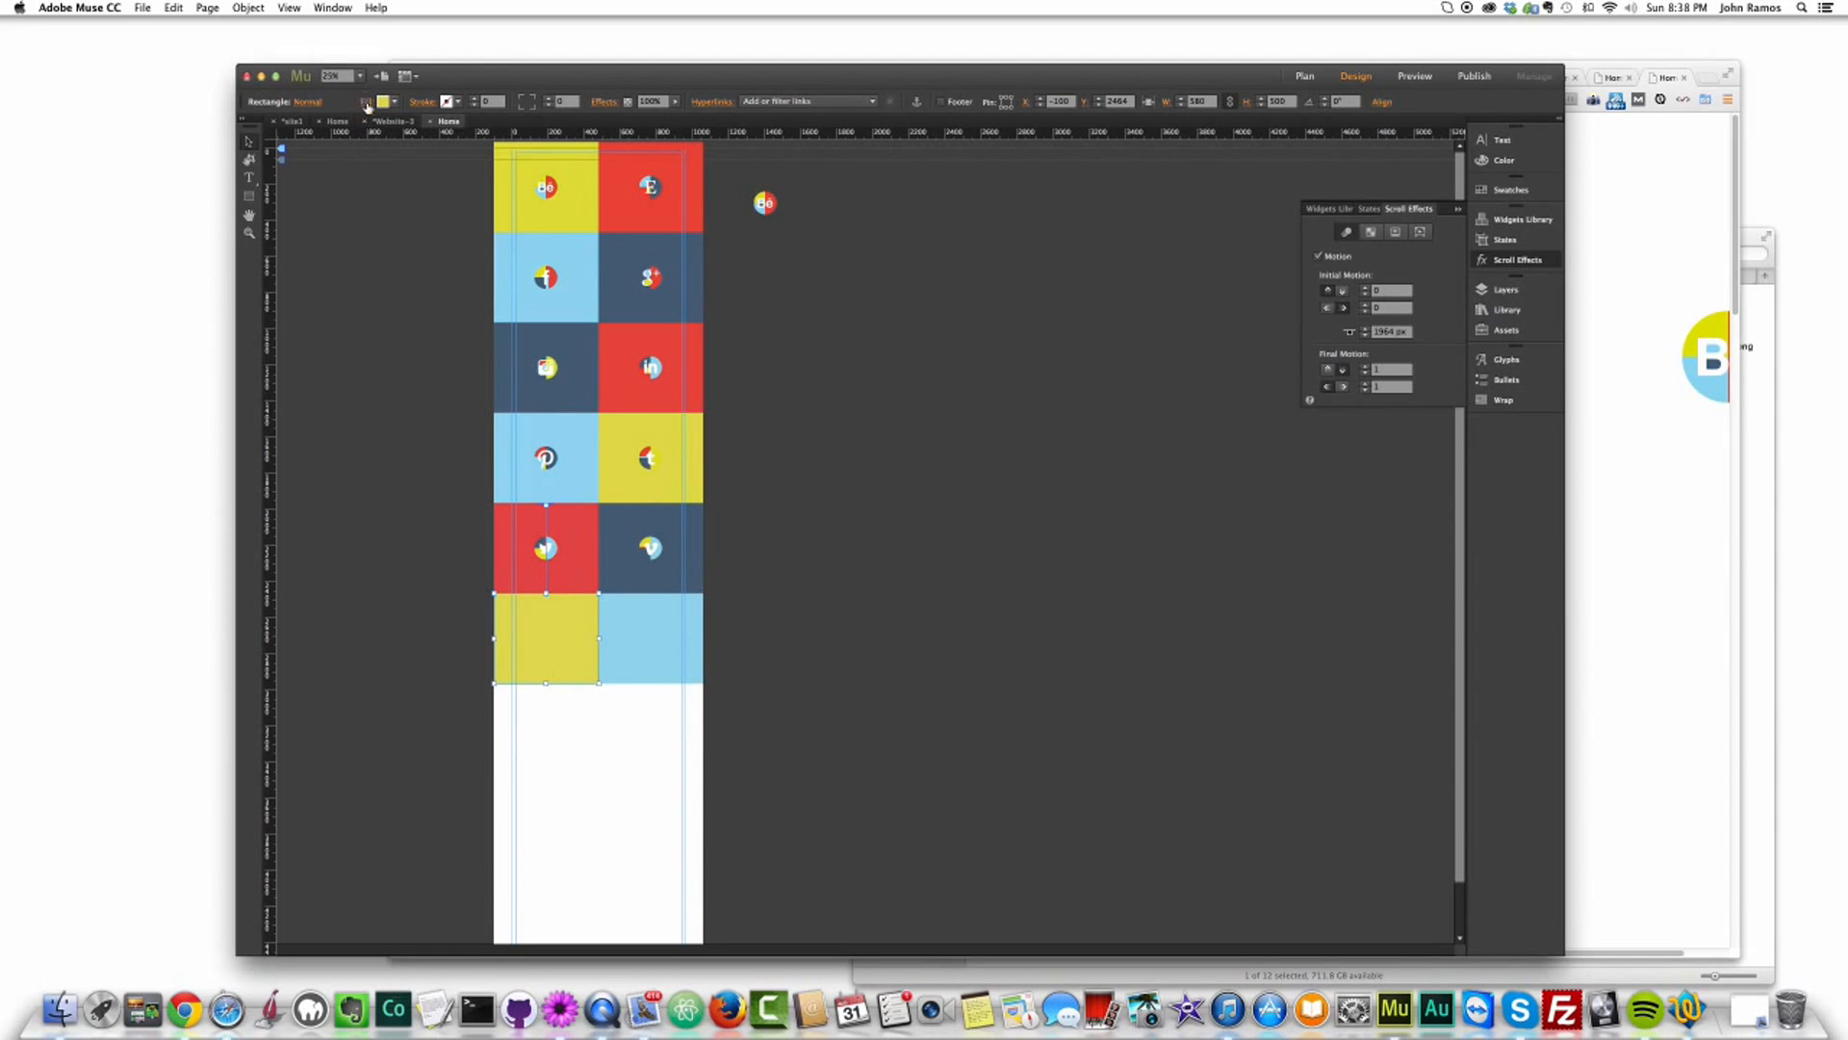
{"action": "left_click", "coordinate": [365, 101]}
{"action": "left_click", "coordinate": [437, 224]}
{"action": "double_click", "coordinate": [682, 192]}
{"action": "left_click", "coordinate": [421, 267]}
{"action": "left_click", "coordinate": [421, 261]}
Step: Give the light blue rectangle in the sixth row the fill image youtube-128.png, centred, and deselect it
{"action": "left_click", "coordinate": [647, 624]}
{"action": "left_click", "coordinate": [366, 102]}
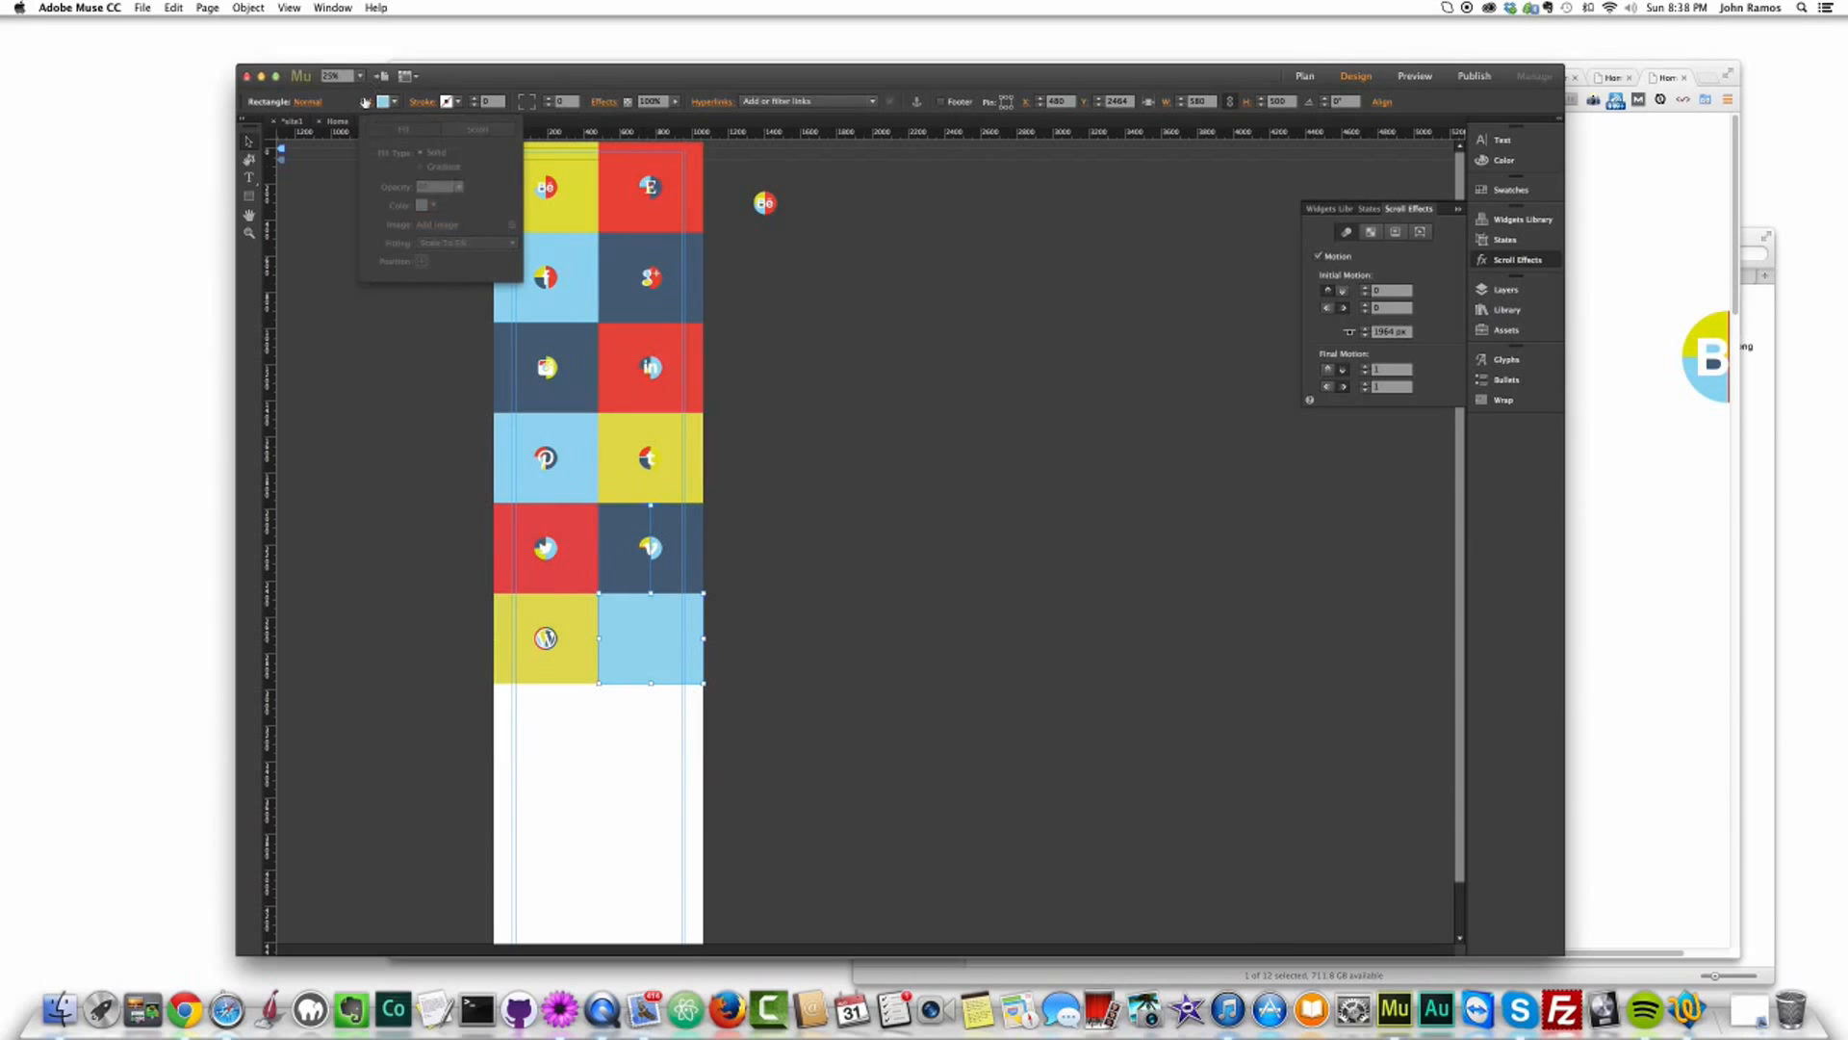
{"action": "left_click", "coordinate": [437, 224]}
{"action": "key", "text": "Escape"}
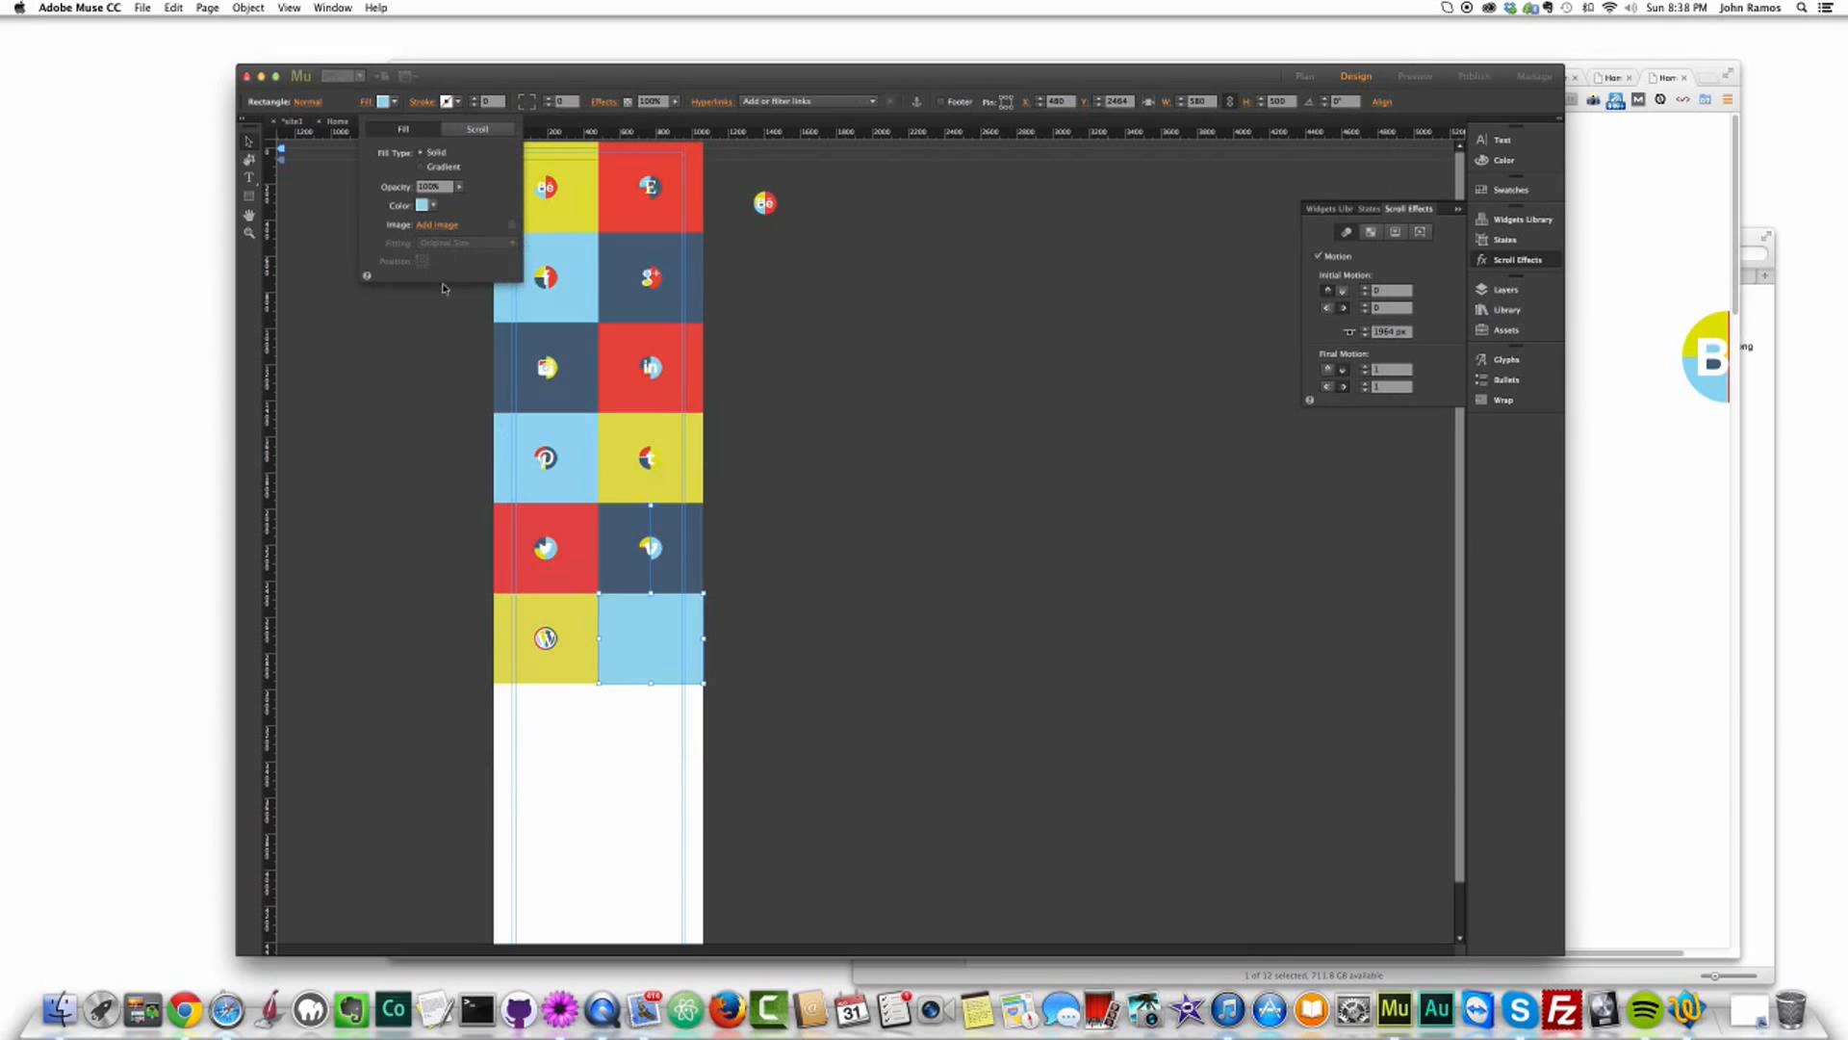
{"action": "left_click", "coordinate": [851, 434]}
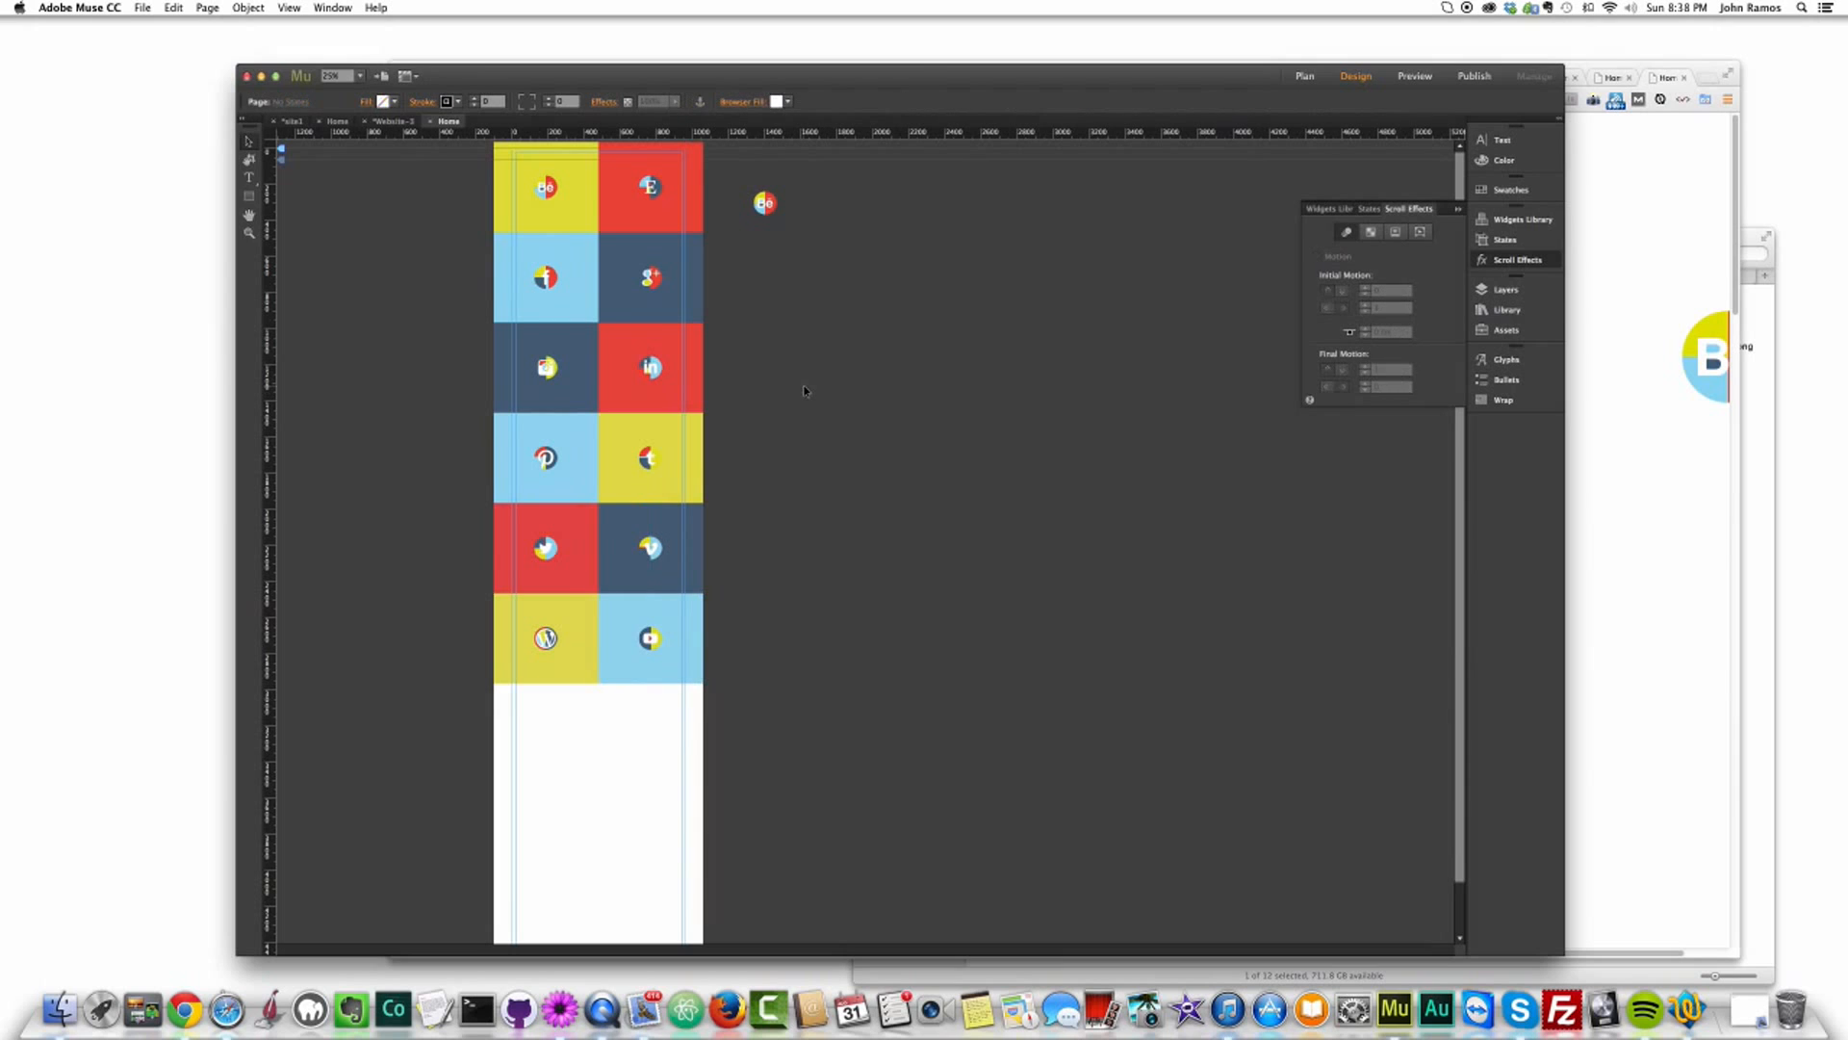
Step: Preview the page in the browser and scroll through it to check the icons in the squares
{"action": "key", "text": "super+shift+e"}
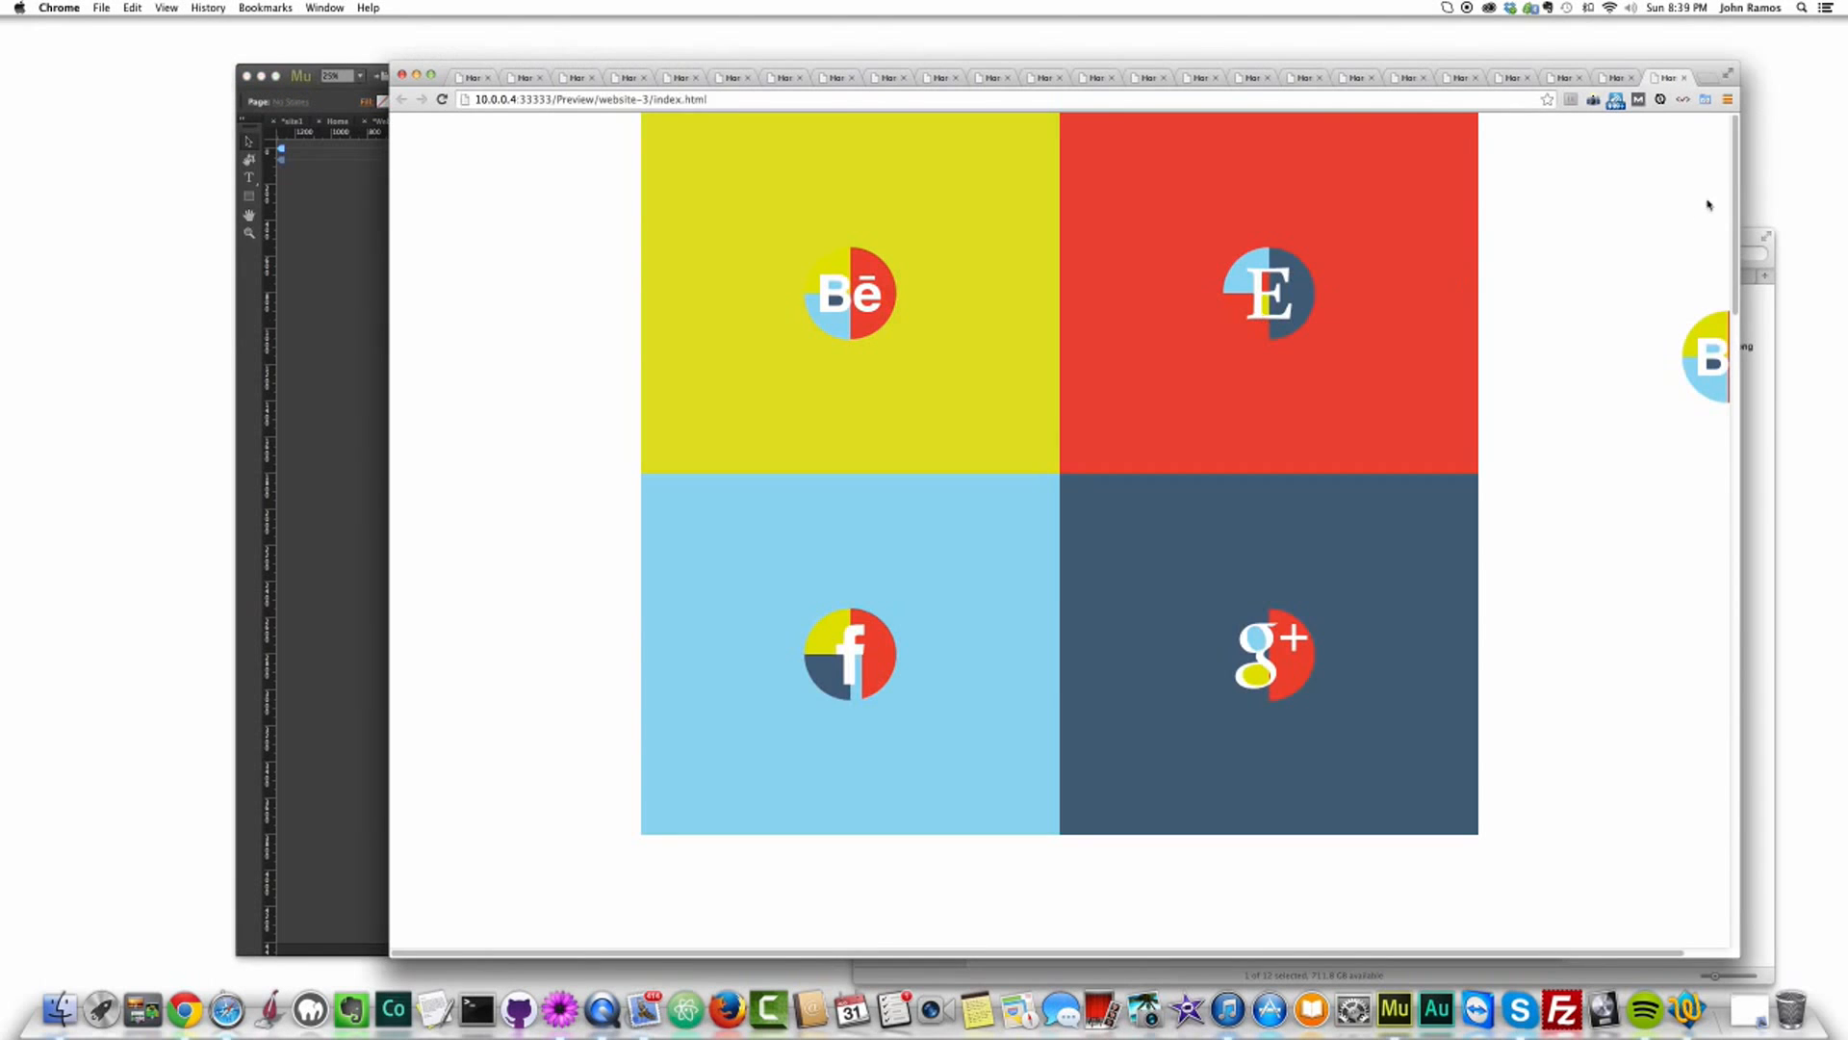
{"action": "scroll", "coordinate": [1724, 236], "scroll_direction": "down", "scroll_amount": 3}
{"action": "left_click_drag", "start_coordinate": [1725, 236], "coordinate": [1141, 96]}
{"action": "left_click", "coordinate": [364, 281]}
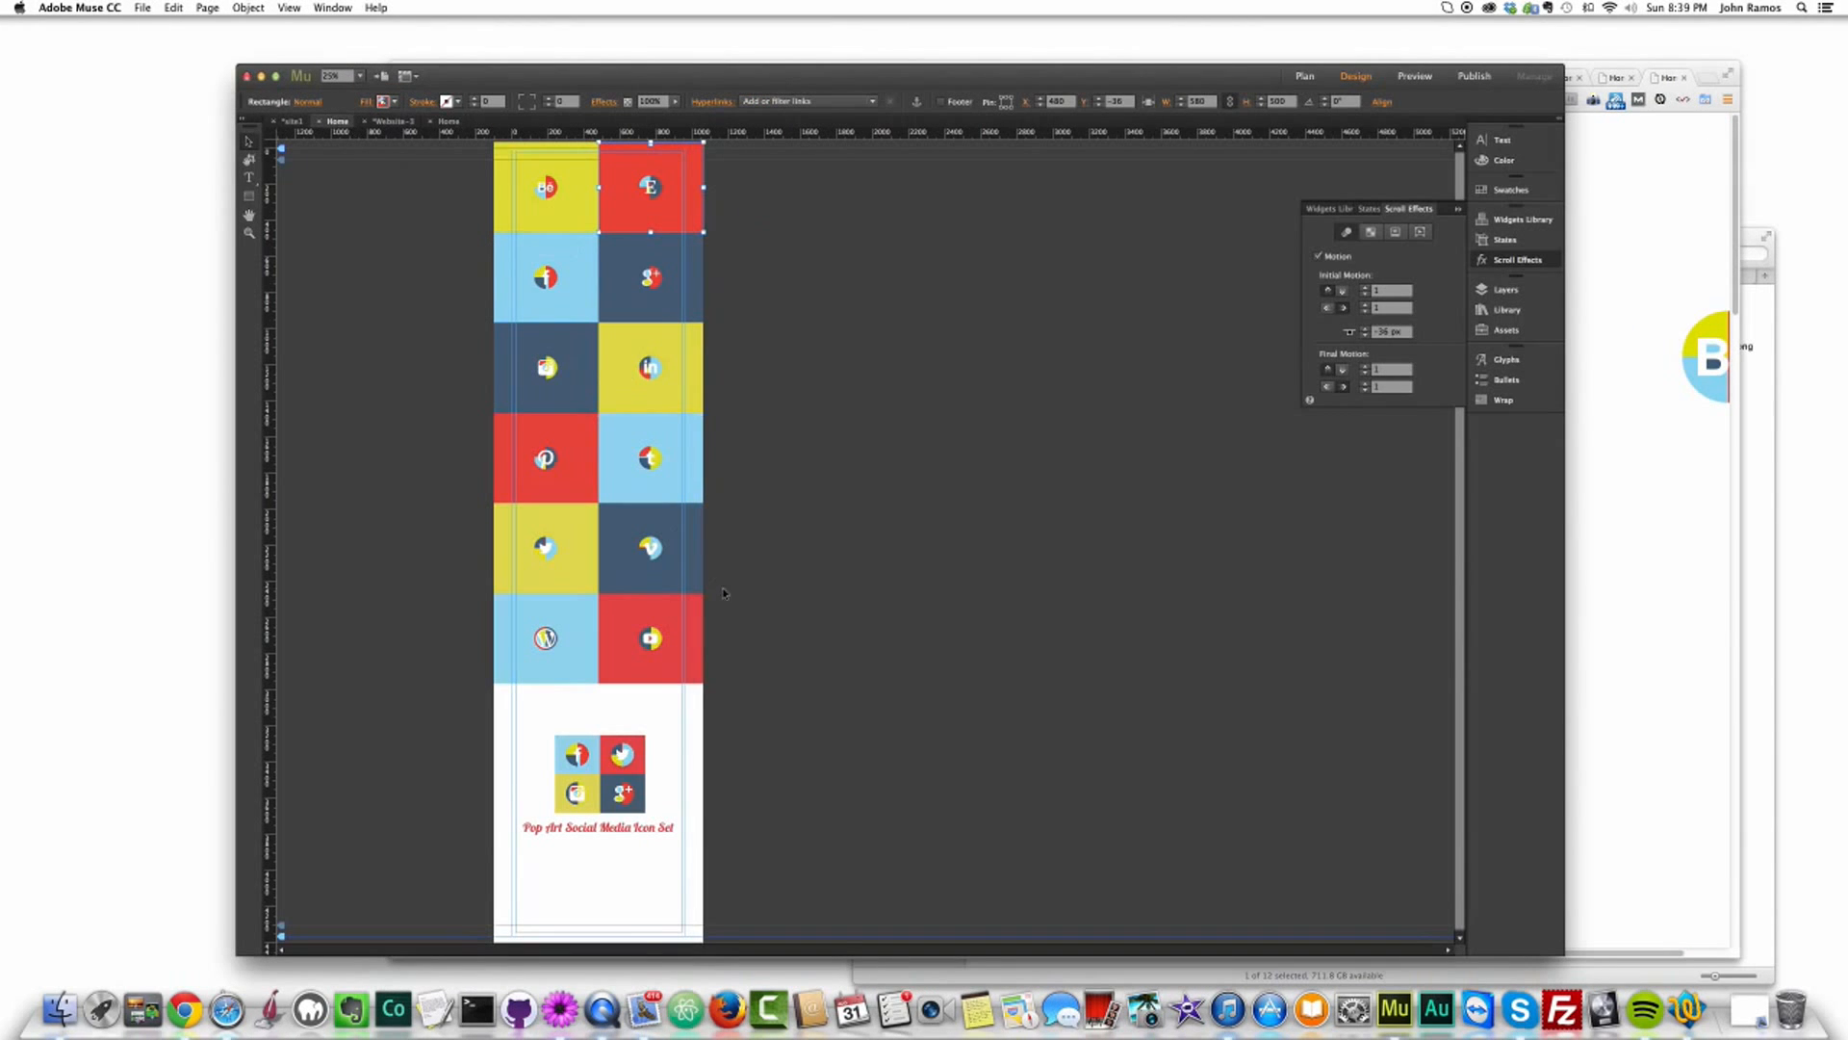
Step: Inspect the small four-icon grid near the end of the finished example page, and return to the working page
{"action": "left_click", "coordinate": [576, 758]}
{"action": "left_click", "coordinate": [577, 792]}
{"action": "left_click", "coordinate": [638, 806]}
{"action": "left_click", "coordinate": [440, 122]}
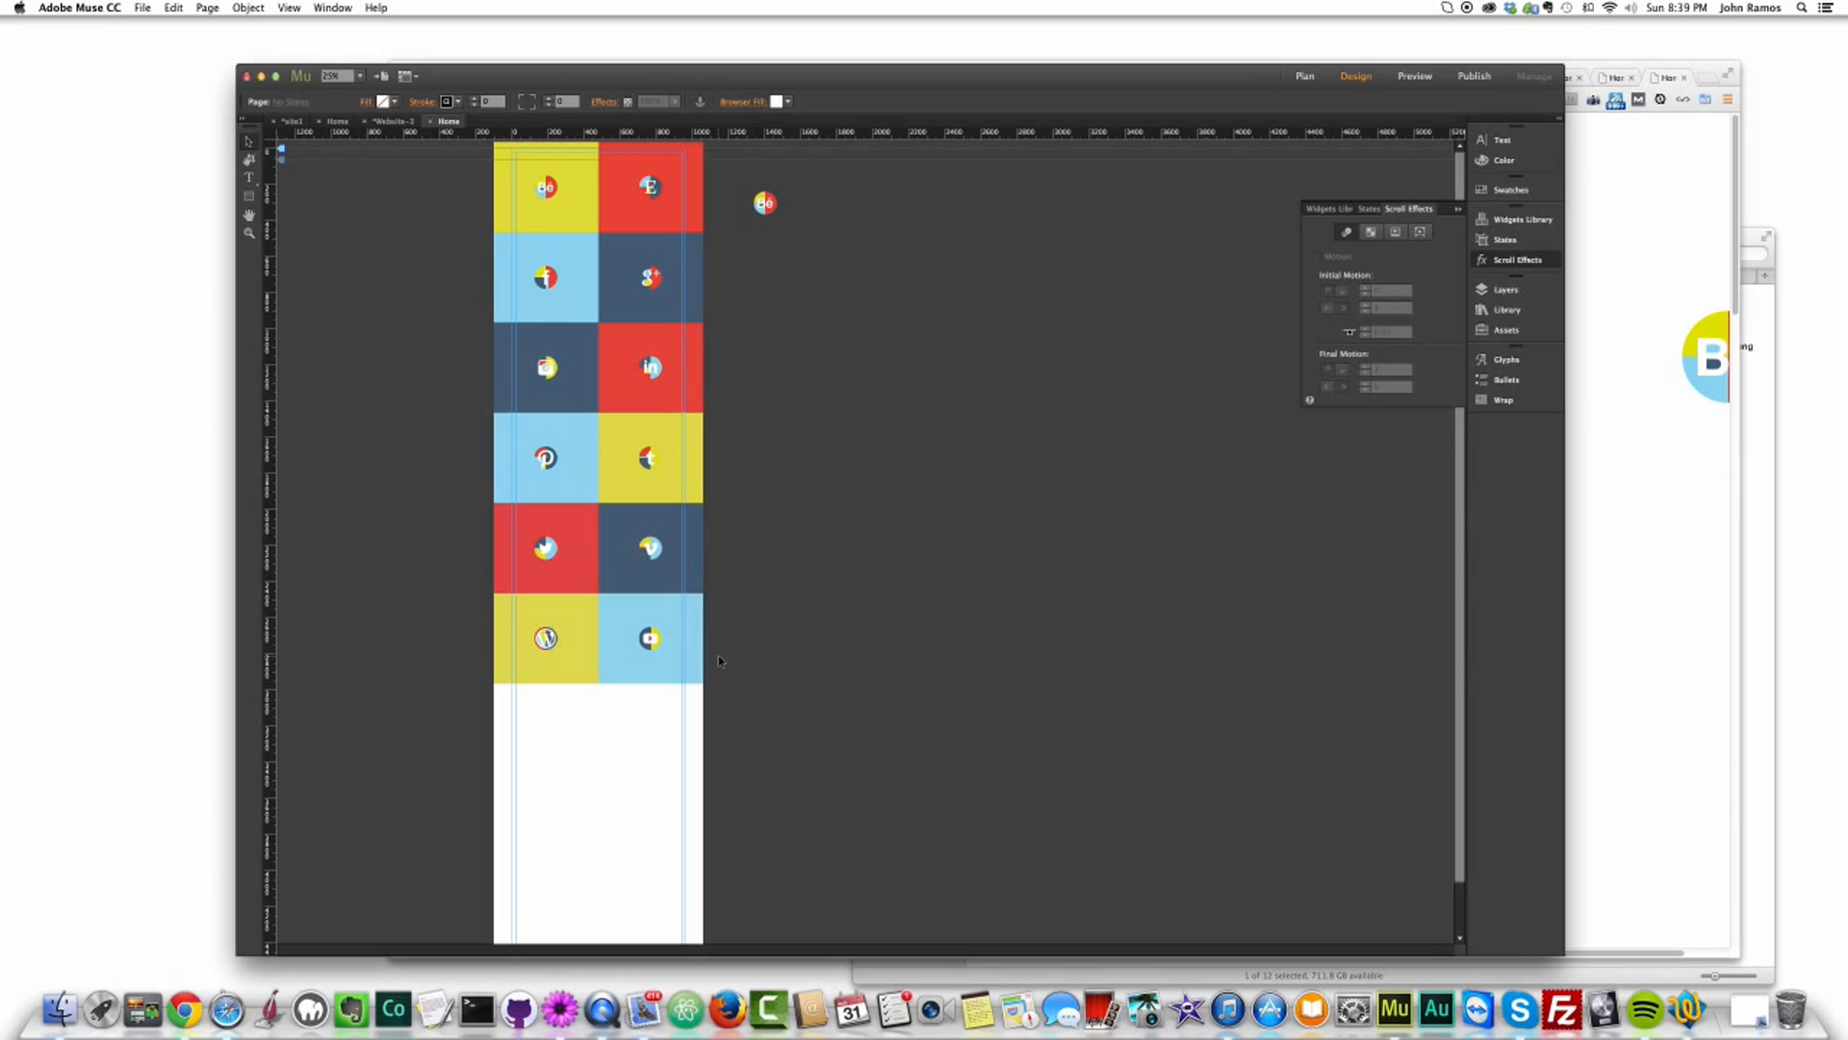
Step: Duplicate the four rectangles of the last two rows into the empty area below and shrink each copy to about 289 by 249 px
{"action": "left_click_drag", "start_coordinate": [718, 655], "coordinate": [544, 520]}
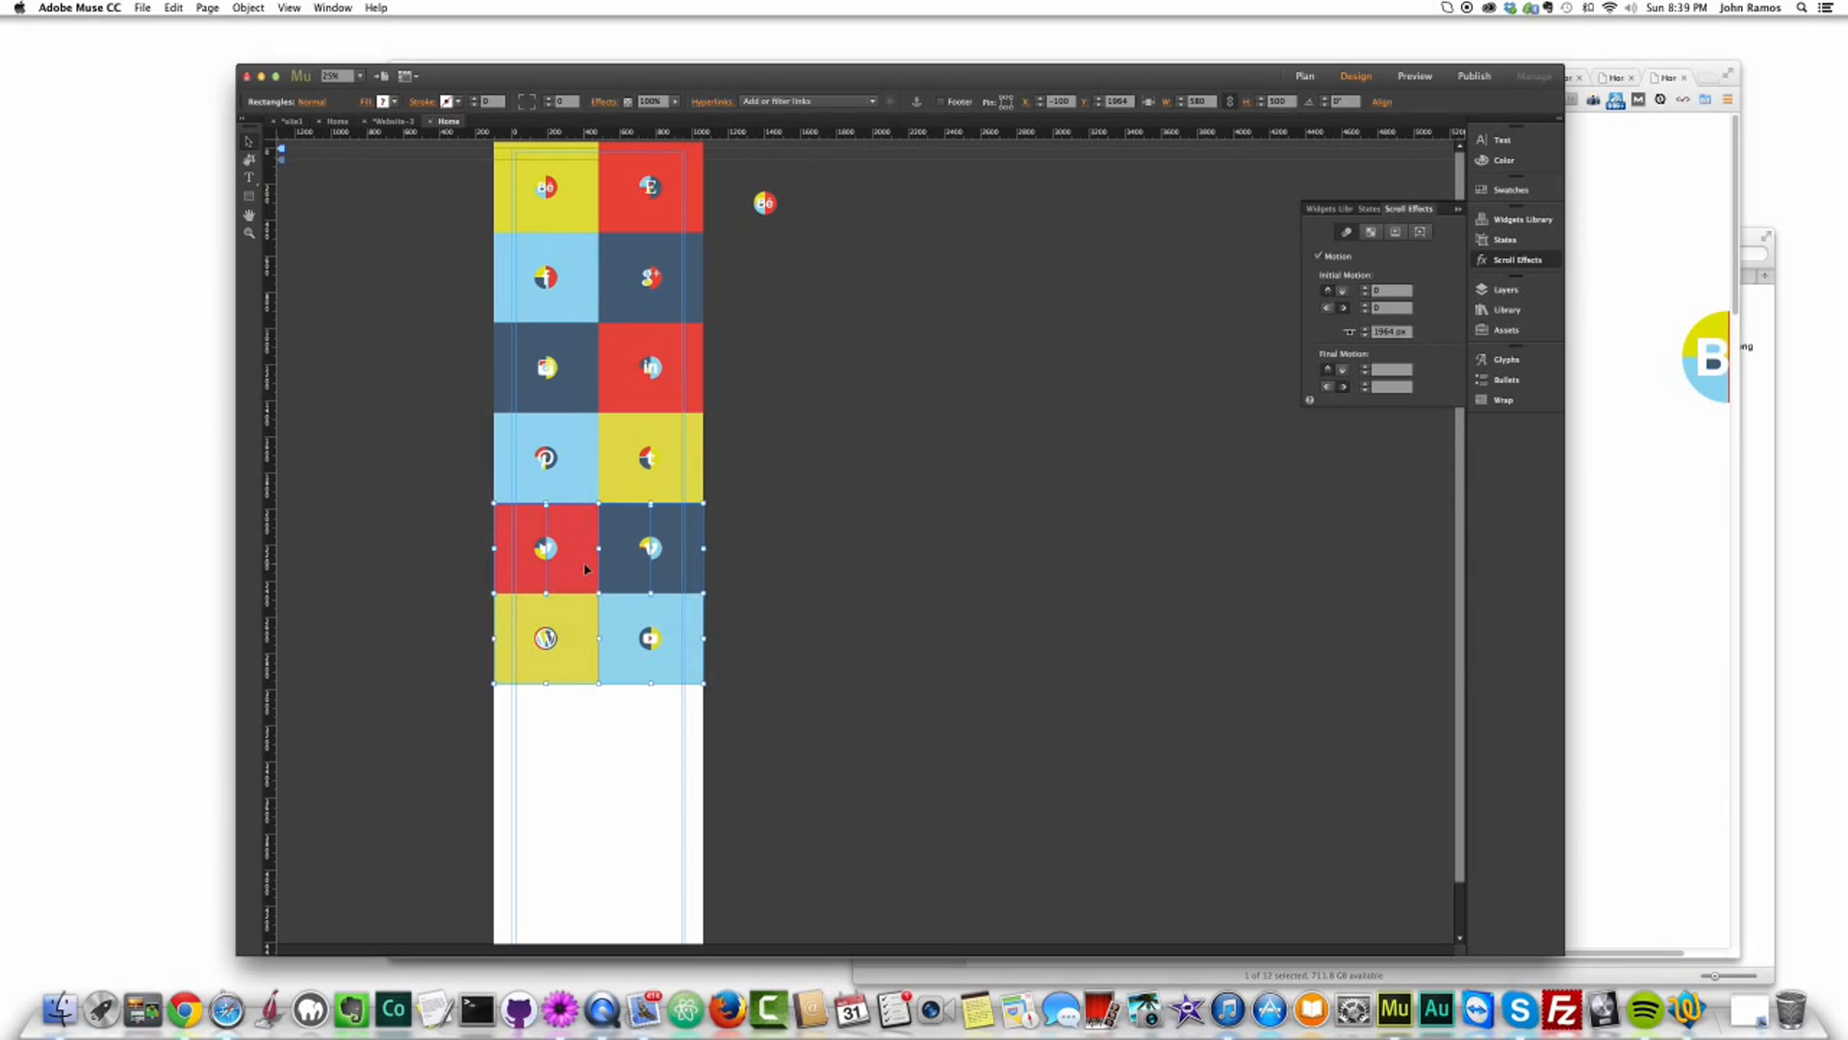
{"action": "left_click_drag", "start_coordinate": [584, 569], "coordinate": [633, 775]}
{"action": "left_click_drag", "start_coordinate": [740, 866], "coordinate": [634, 763]}
{"action": "left_click", "coordinate": [288, 8]}
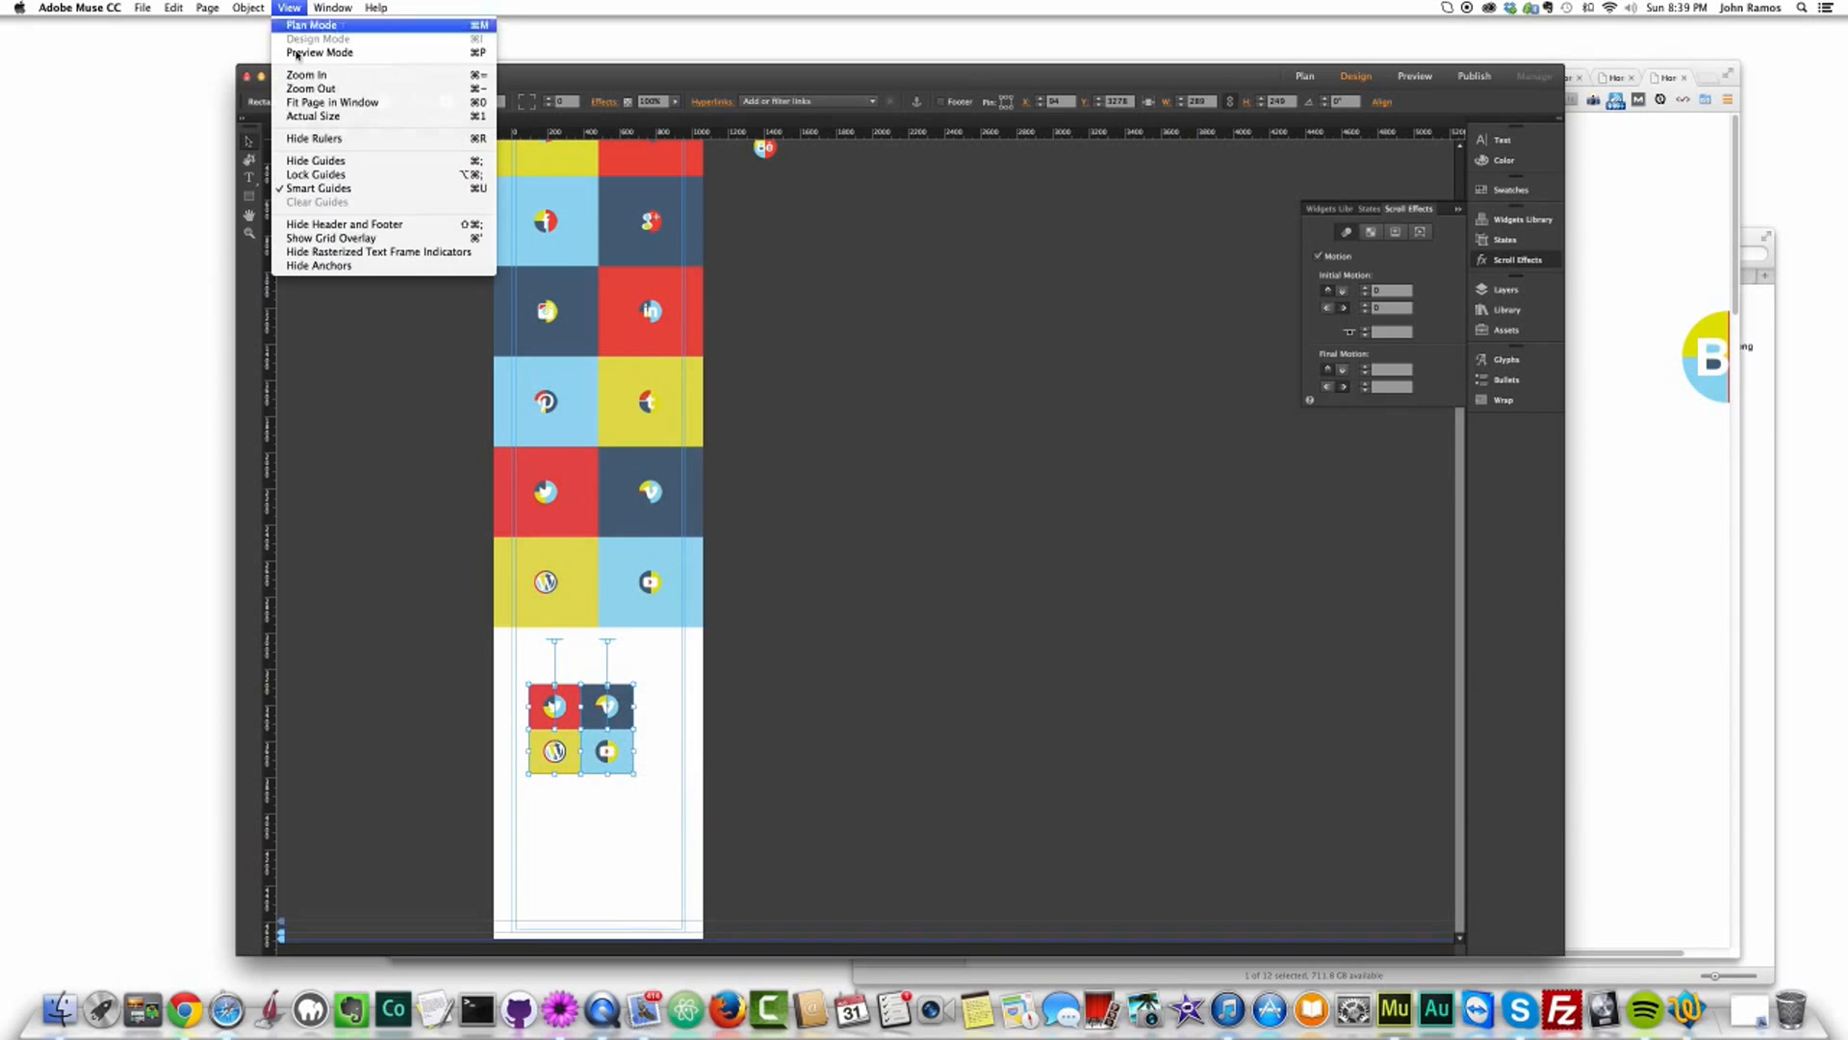
{"action": "left_click", "coordinate": [317, 78]}
{"action": "scroll", "coordinate": [799, 462], "scroll_direction": "down", "scroll_amount": 1}
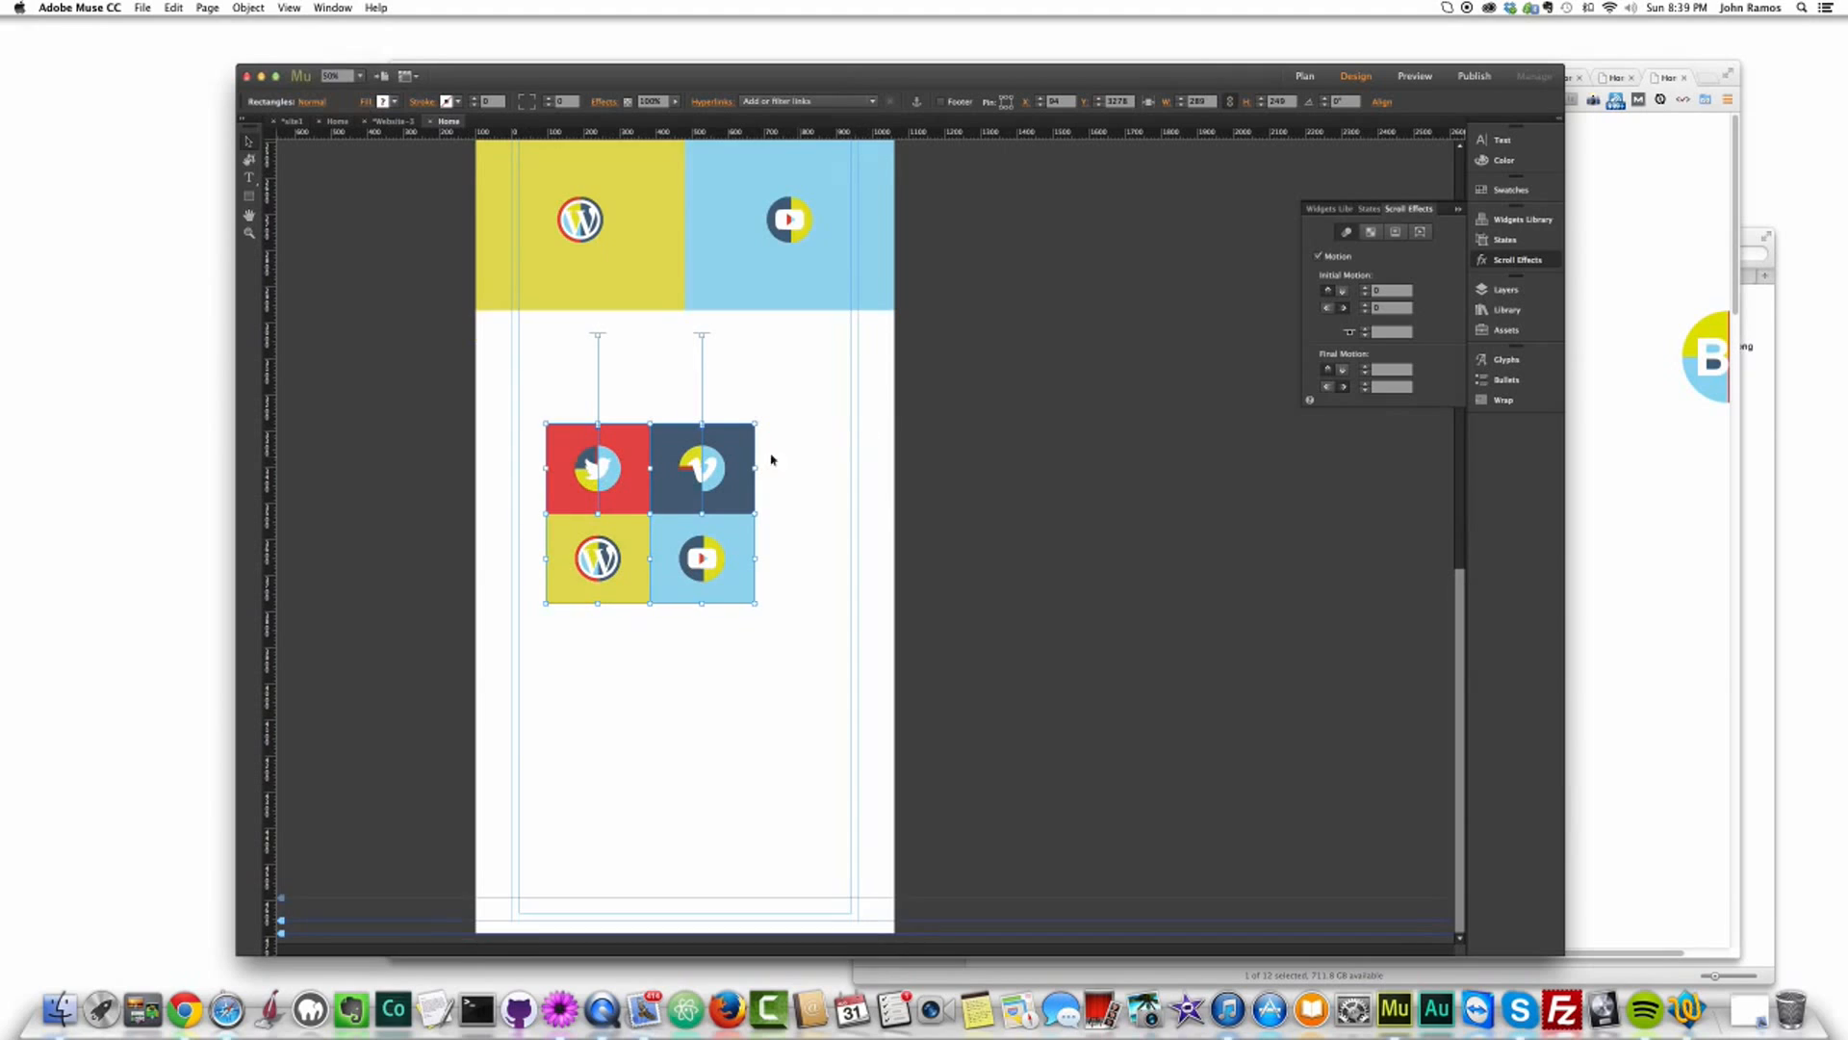
Step: Resize the four small squares to 290 by 250 px each and centre their grid horizontally in the empty area below the last row
{"action": "left_click_drag", "start_coordinate": [756, 605], "coordinate": [755, 603]}
{"action": "left_click_drag", "start_coordinate": [624, 499], "coordinate": [655, 468]}
{"action": "left_click", "coordinate": [1028, 474]}
{"action": "left_click", "coordinate": [608, 439]}
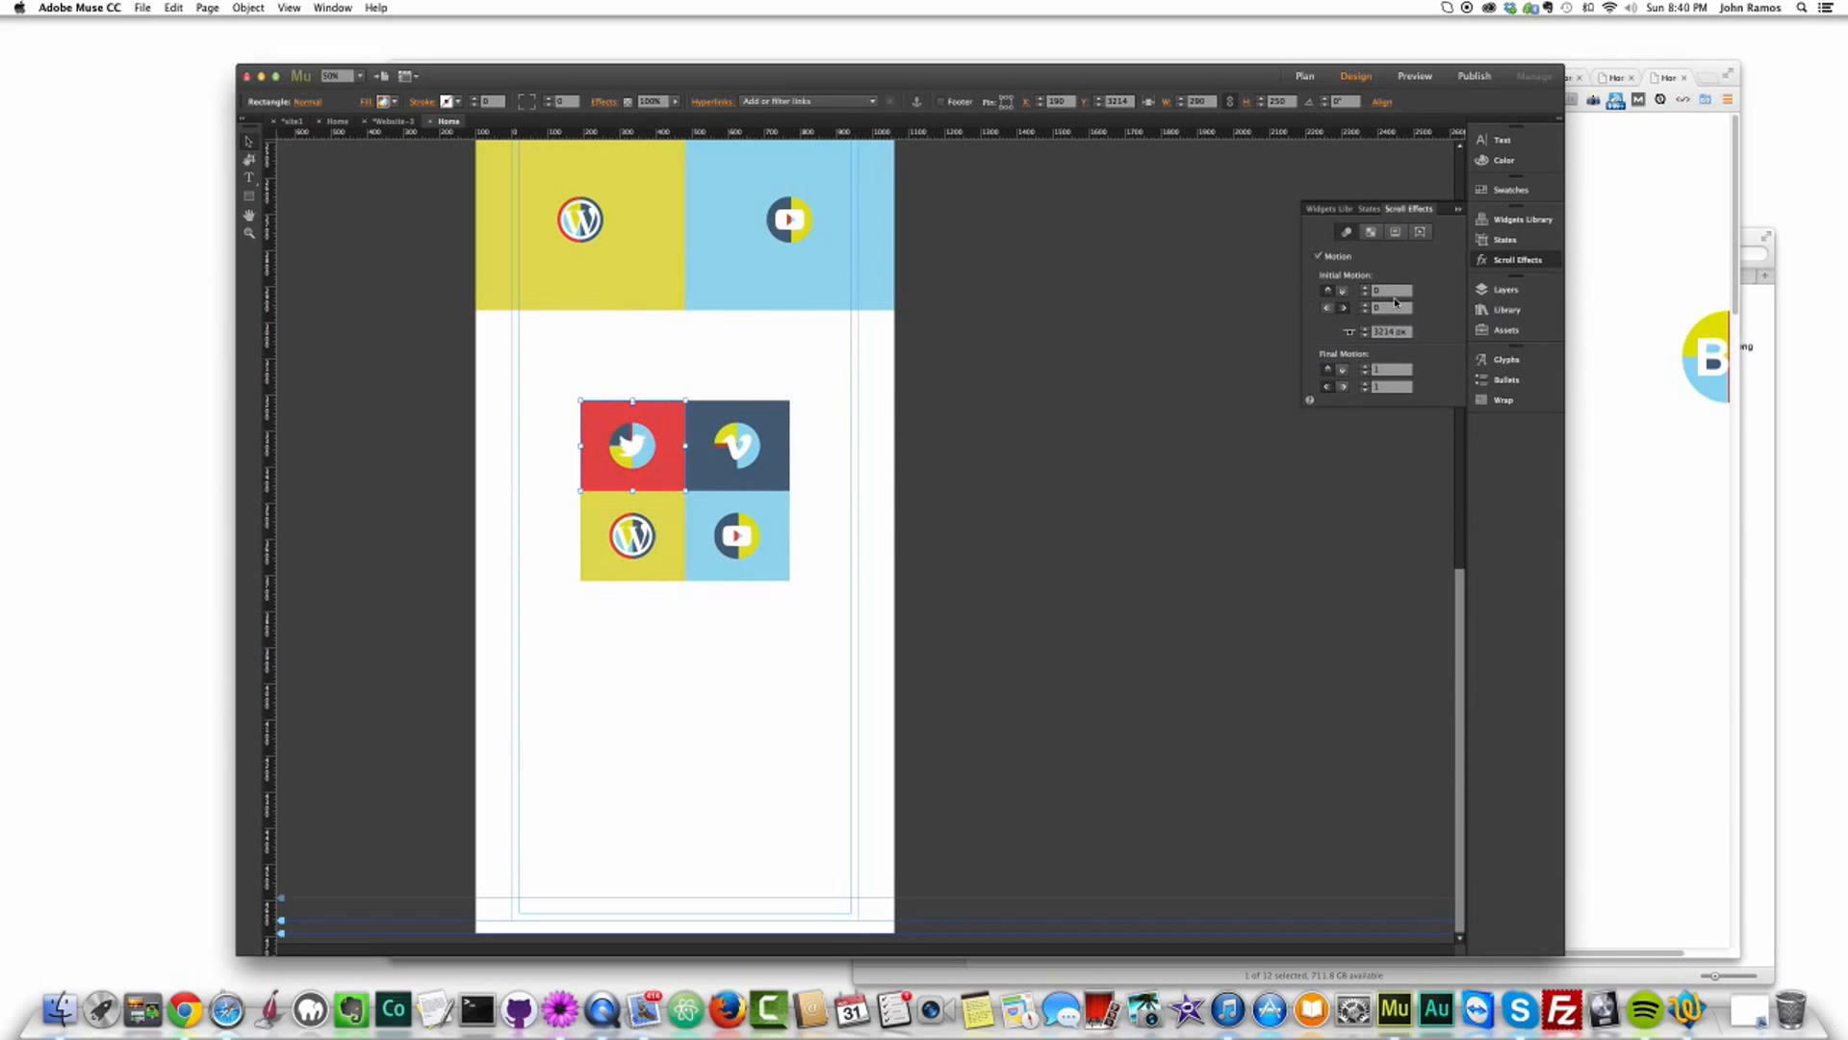
Step: Preview the page in the browser, scroll through it to check the small grid, and return to the design
{"action": "key", "text": "super+shift+e"}
{"action": "scroll", "coordinate": [1105, 449], "scroll_direction": "down", "scroll_amount": 8}
{"action": "scroll", "coordinate": [1105, 449], "scroll_direction": "down", "scroll_amount": 10}
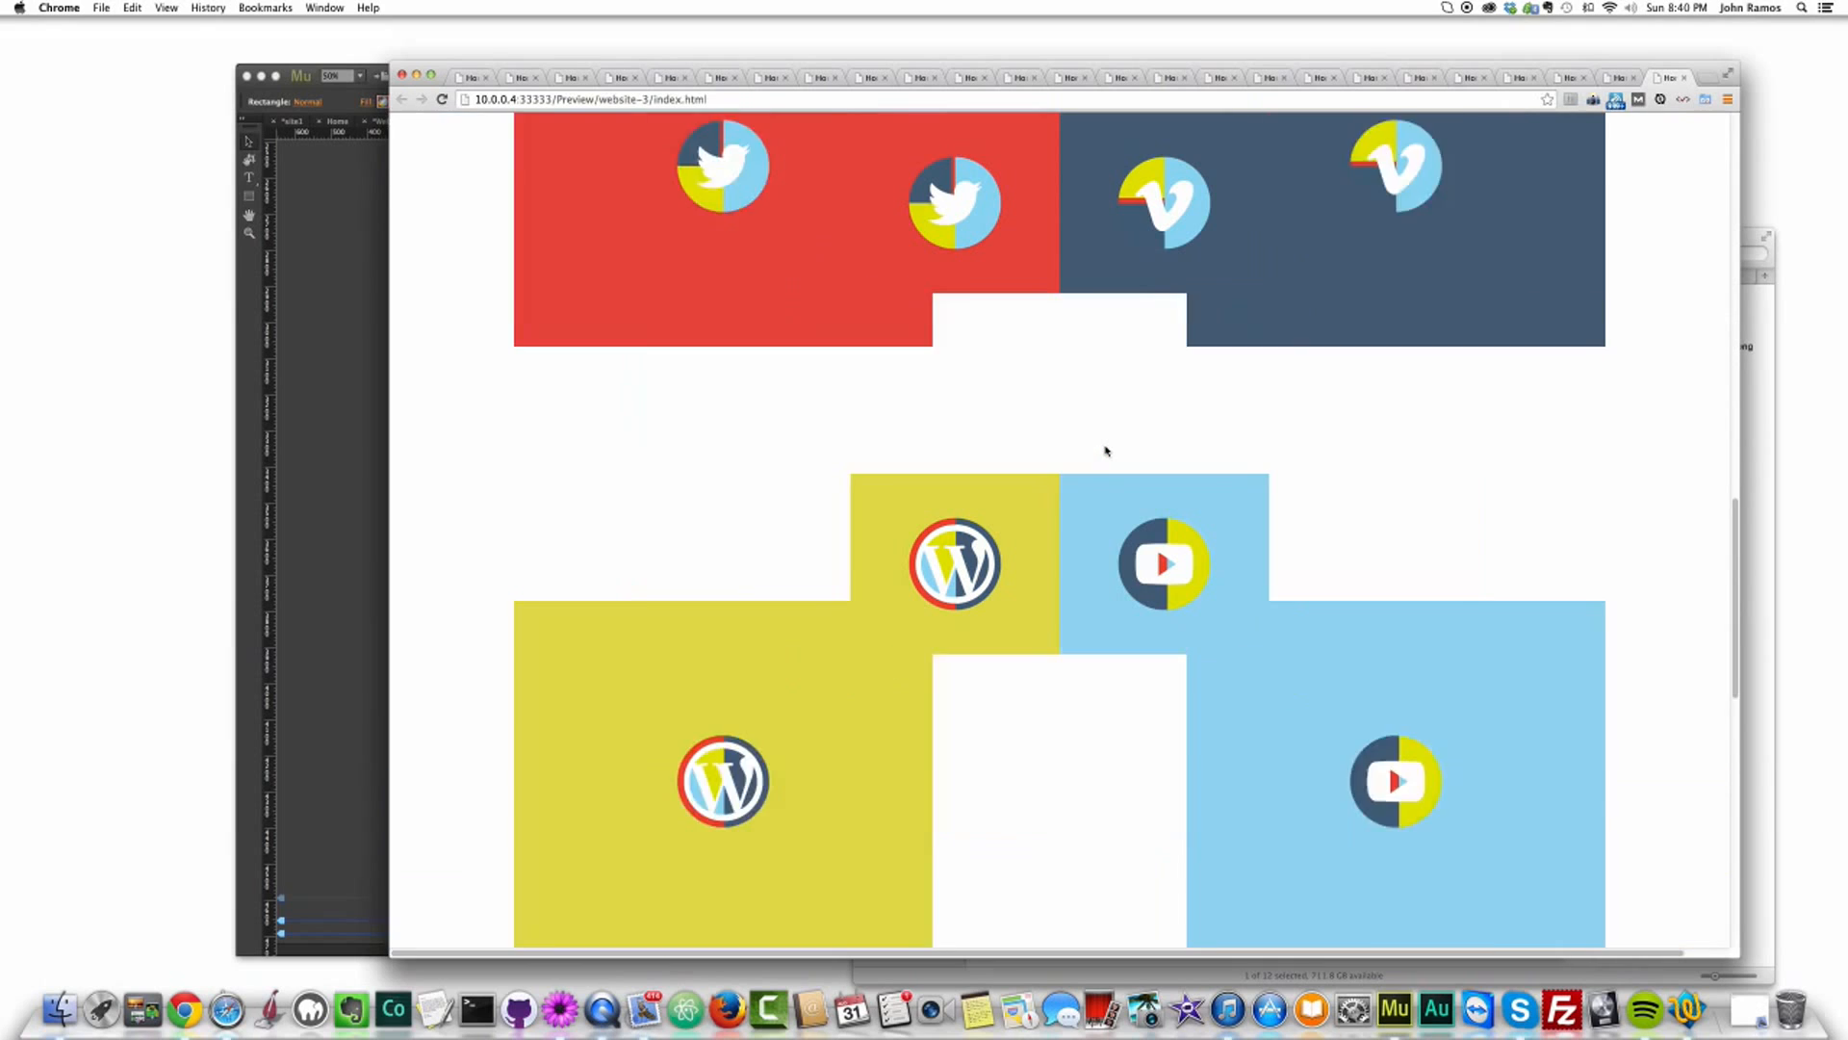
{"action": "scroll", "coordinate": [1103, 439], "scroll_direction": "up", "scroll_amount": 5}
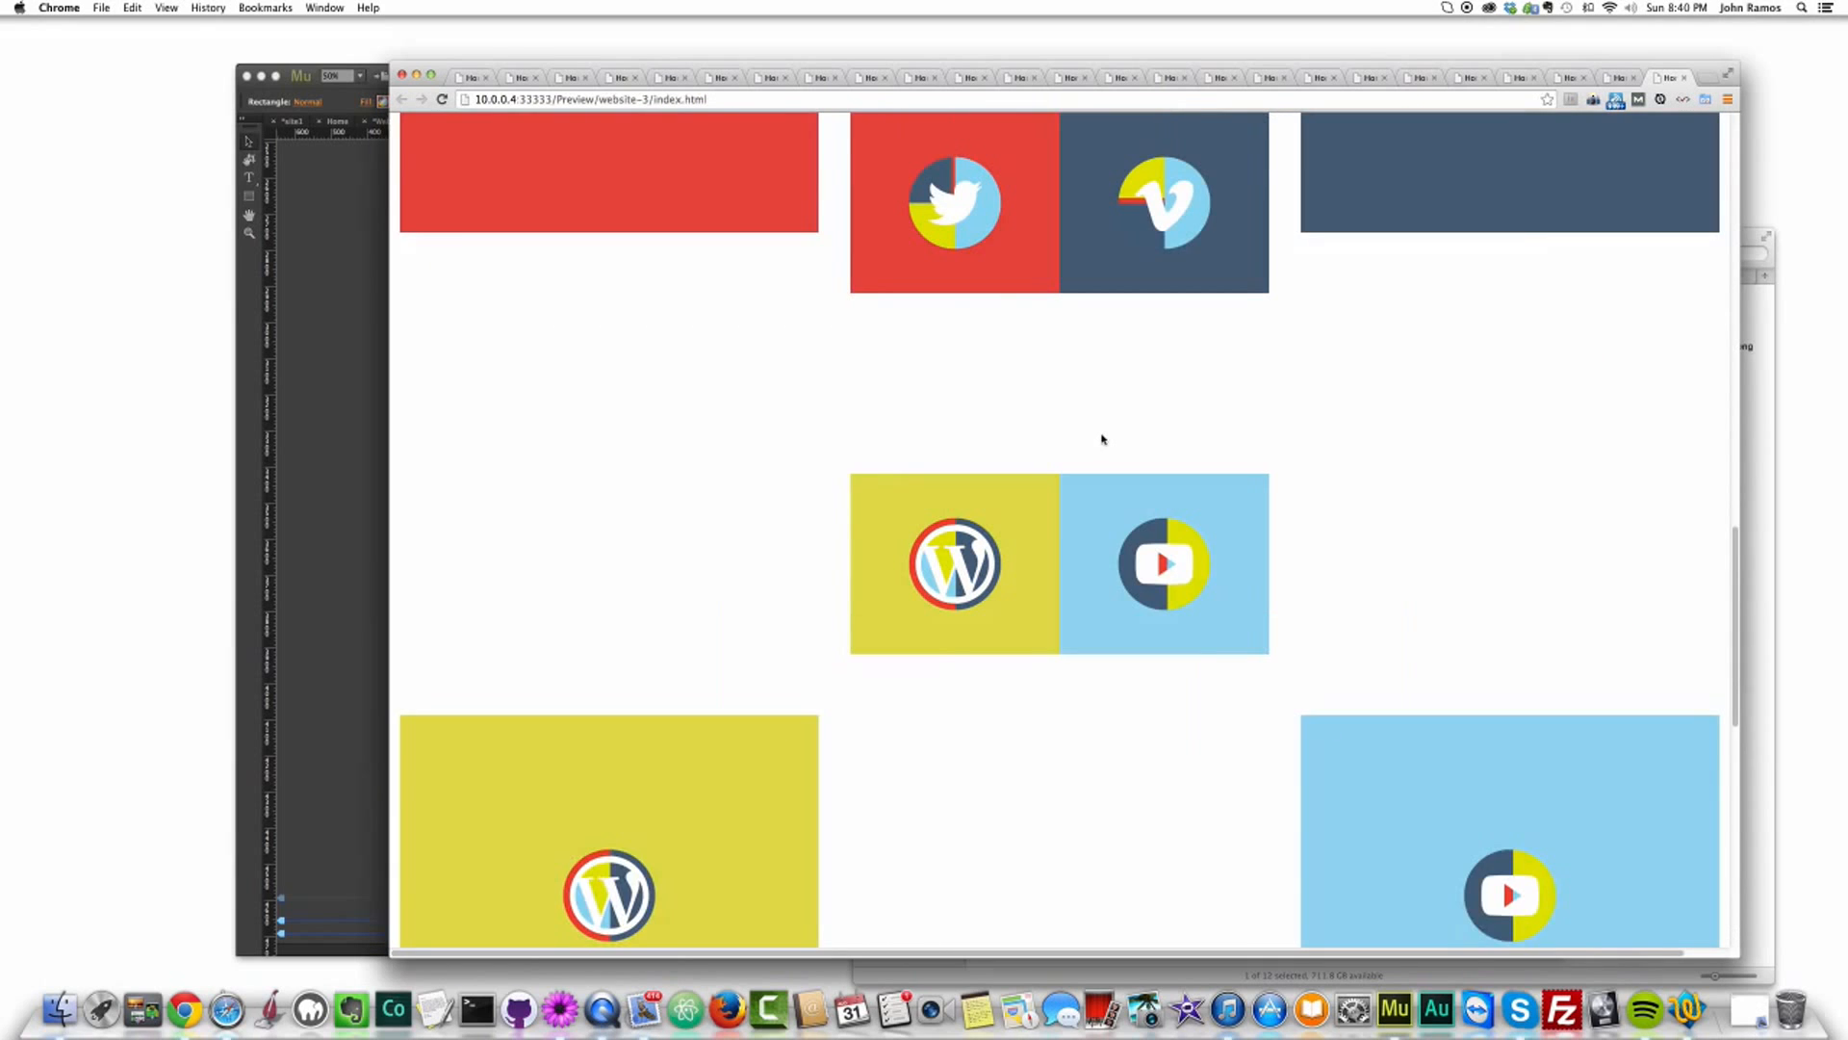
{"action": "scroll", "coordinate": [941, 488], "scroll_direction": "up", "scroll_amount": 5}
{"action": "scroll", "coordinate": [942, 488], "scroll_direction": "down", "scroll_amount": 5}
{"action": "left_click", "coordinate": [363, 516]}
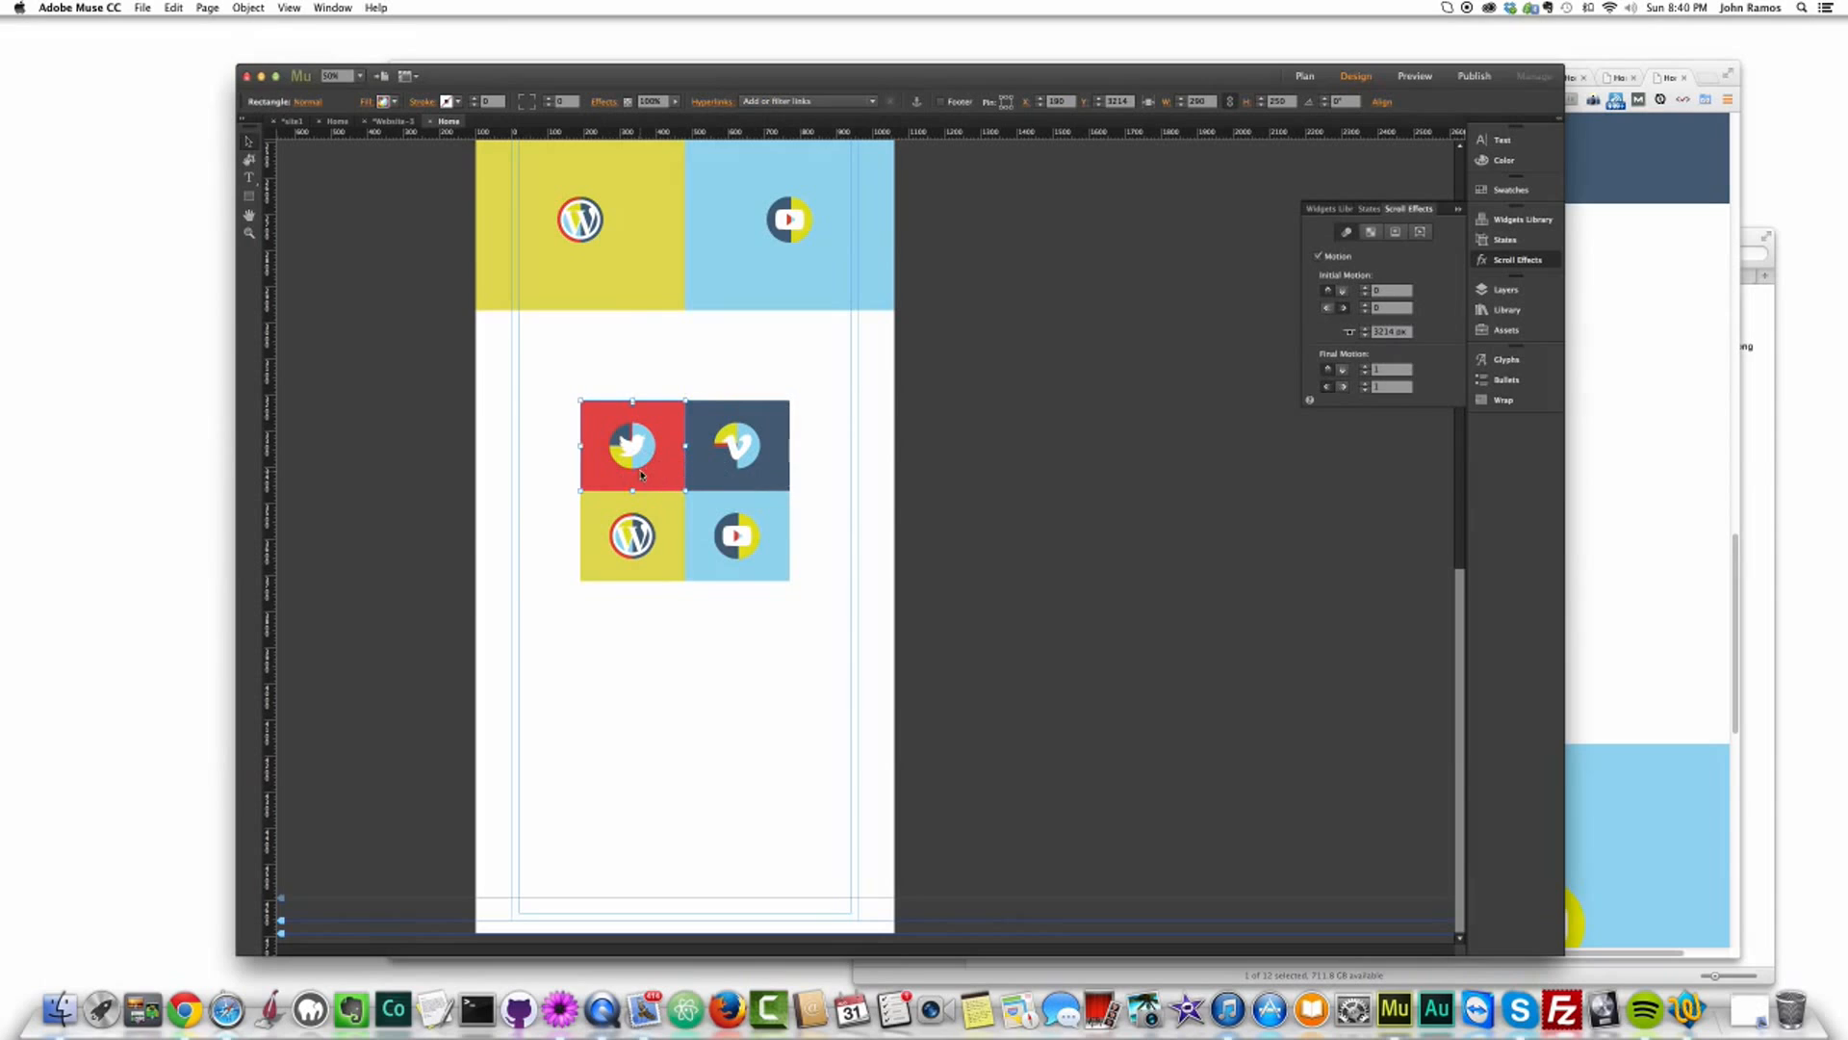
Step: Set the scroll motion key position of all four small squares to 2964 px, level with the lower edge of the last large row
{"action": "left_click", "coordinate": [727, 558], "text": "shift"}
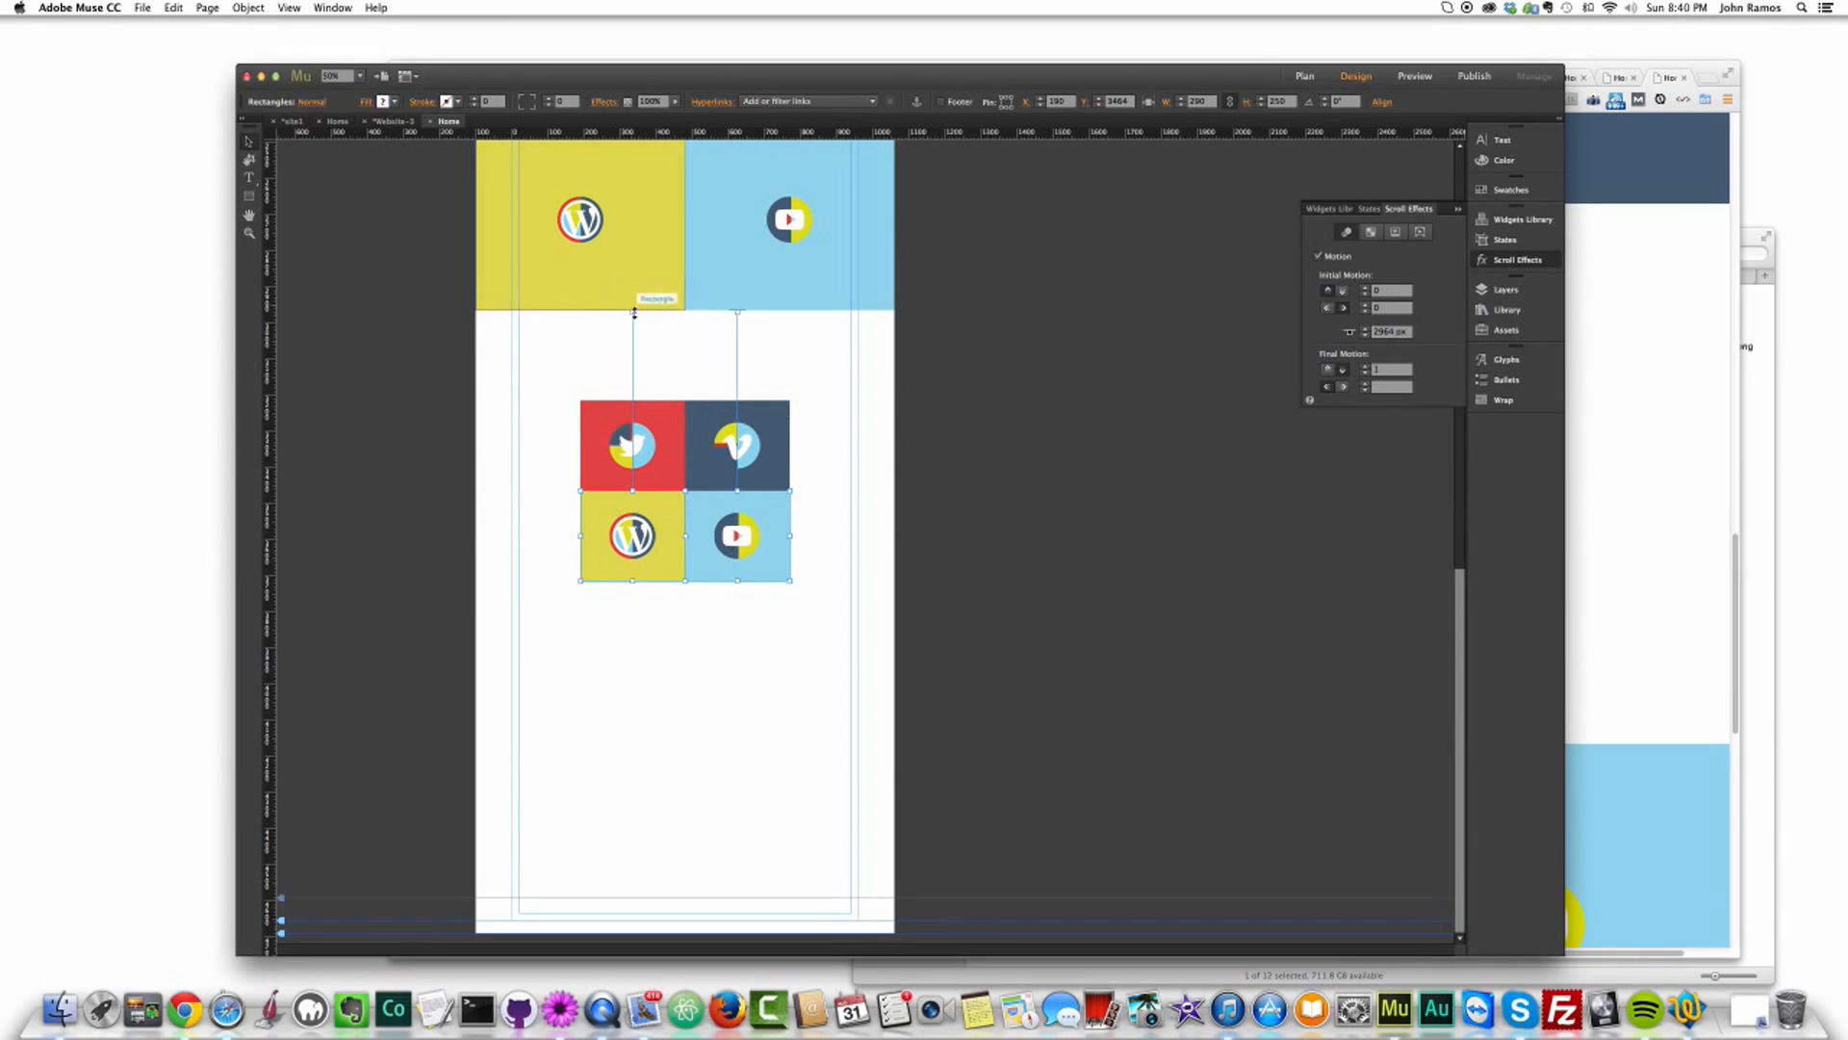
{"action": "left_click", "coordinate": [660, 445]}
{"action": "left_click", "coordinate": [706, 450]}
{"action": "left_click", "coordinate": [653, 420], "text": "shift"}
{"action": "left_click_drag", "start_coordinate": [633, 398], "coordinate": [634, 390]}
{"action": "key", "text": "super+z"}
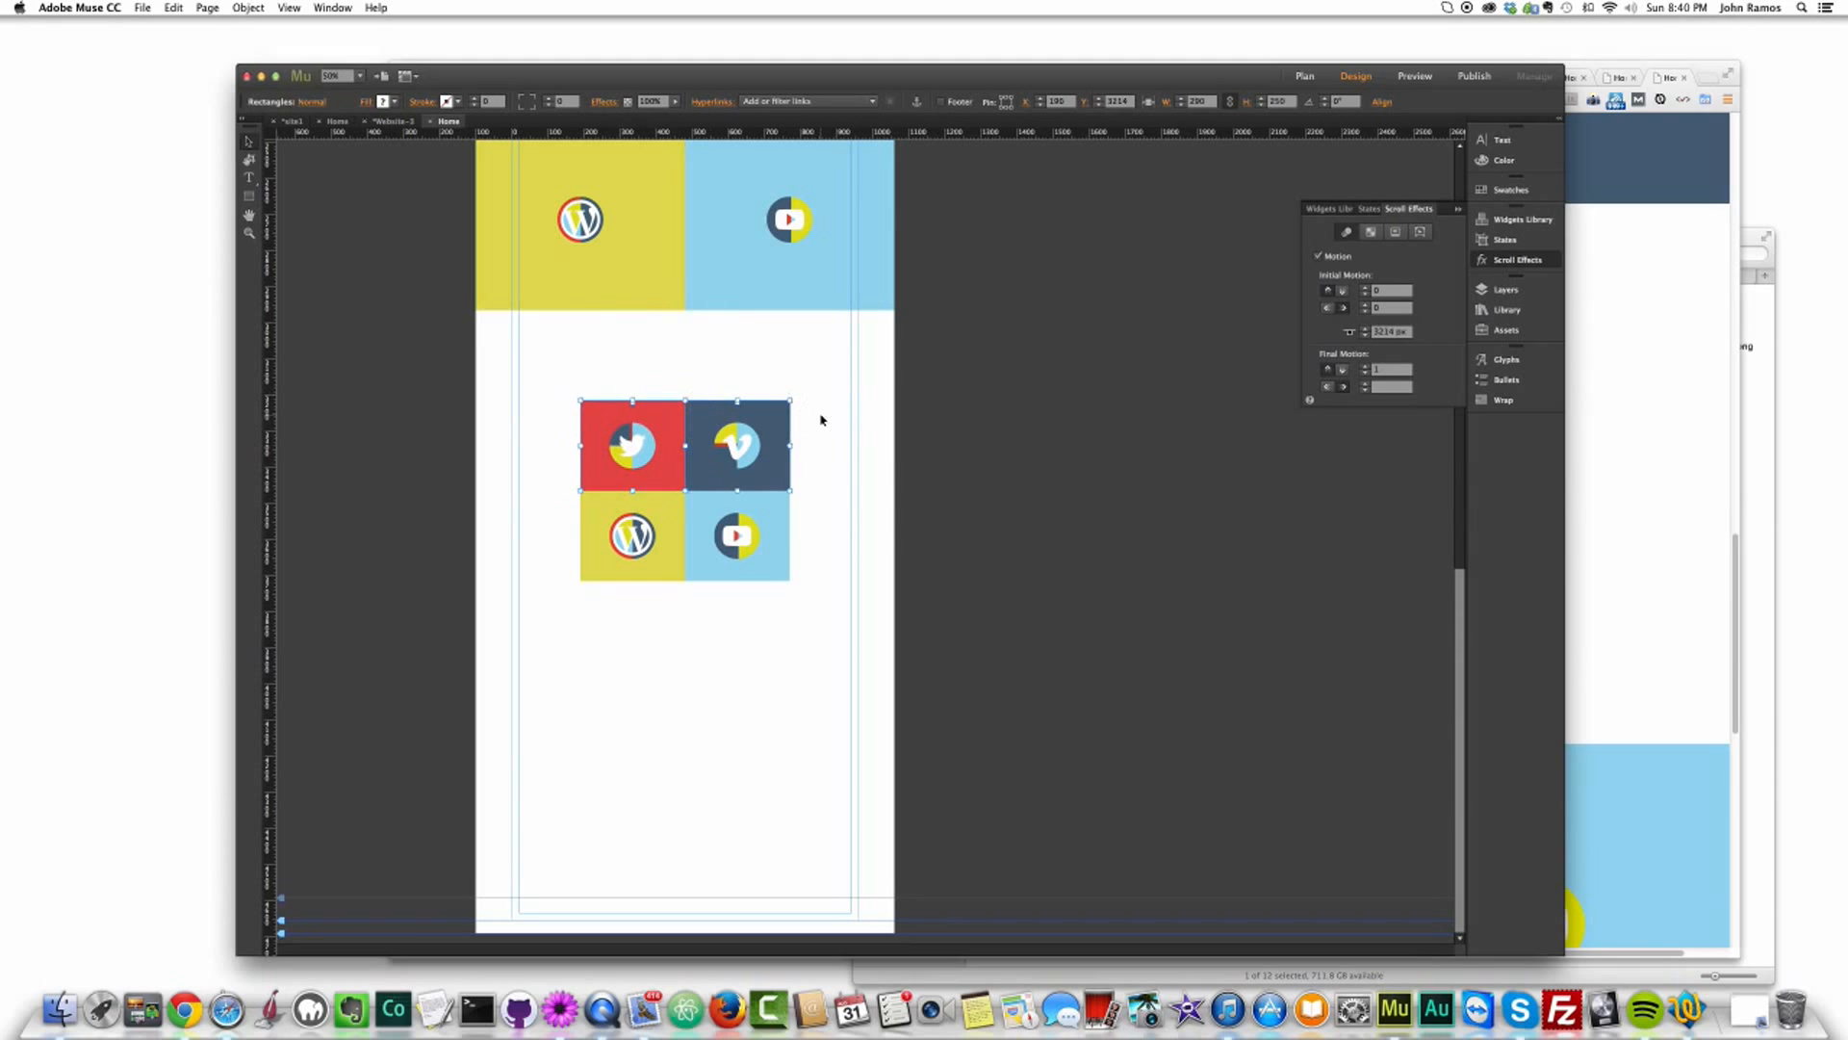
{"action": "left_click", "coordinate": [635, 398]}
{"action": "left_click_drag", "start_coordinate": [635, 399], "coordinate": [633, 310]}
{"action": "key", "text": "super+z"}
{"action": "left_click", "coordinate": [731, 404]}
{"action": "left_click_drag", "start_coordinate": [737, 399], "coordinate": [737, 311]}
Step: Preview the page again, scrolling up and down to check how the small grid follows the large squares, and return to the design
{"action": "key", "text": "super+shift+e"}
{"action": "scroll", "coordinate": [1177, 416], "scroll_direction": "down", "scroll_amount": 7}
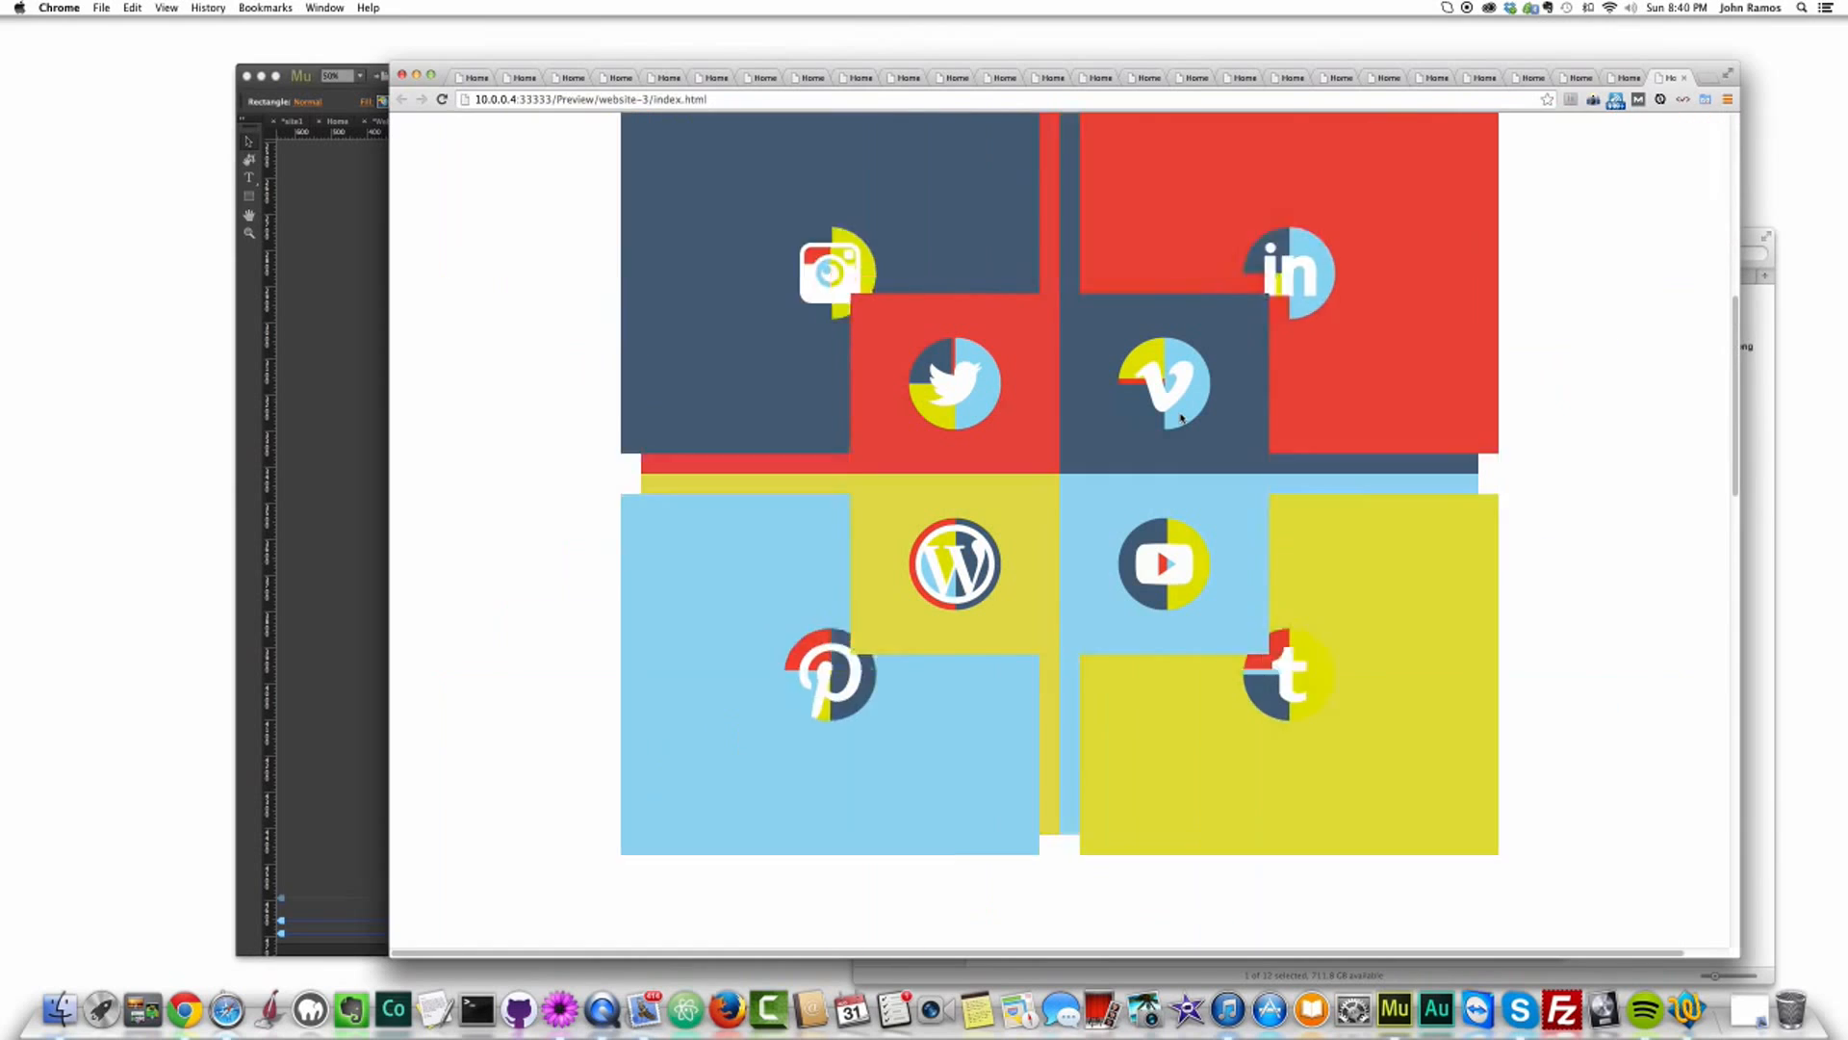
{"action": "scroll", "coordinate": [1181, 417], "scroll_direction": "down", "scroll_amount": 10}
{"action": "scroll", "coordinate": [1179, 414], "scroll_direction": "up", "scroll_amount": 10}
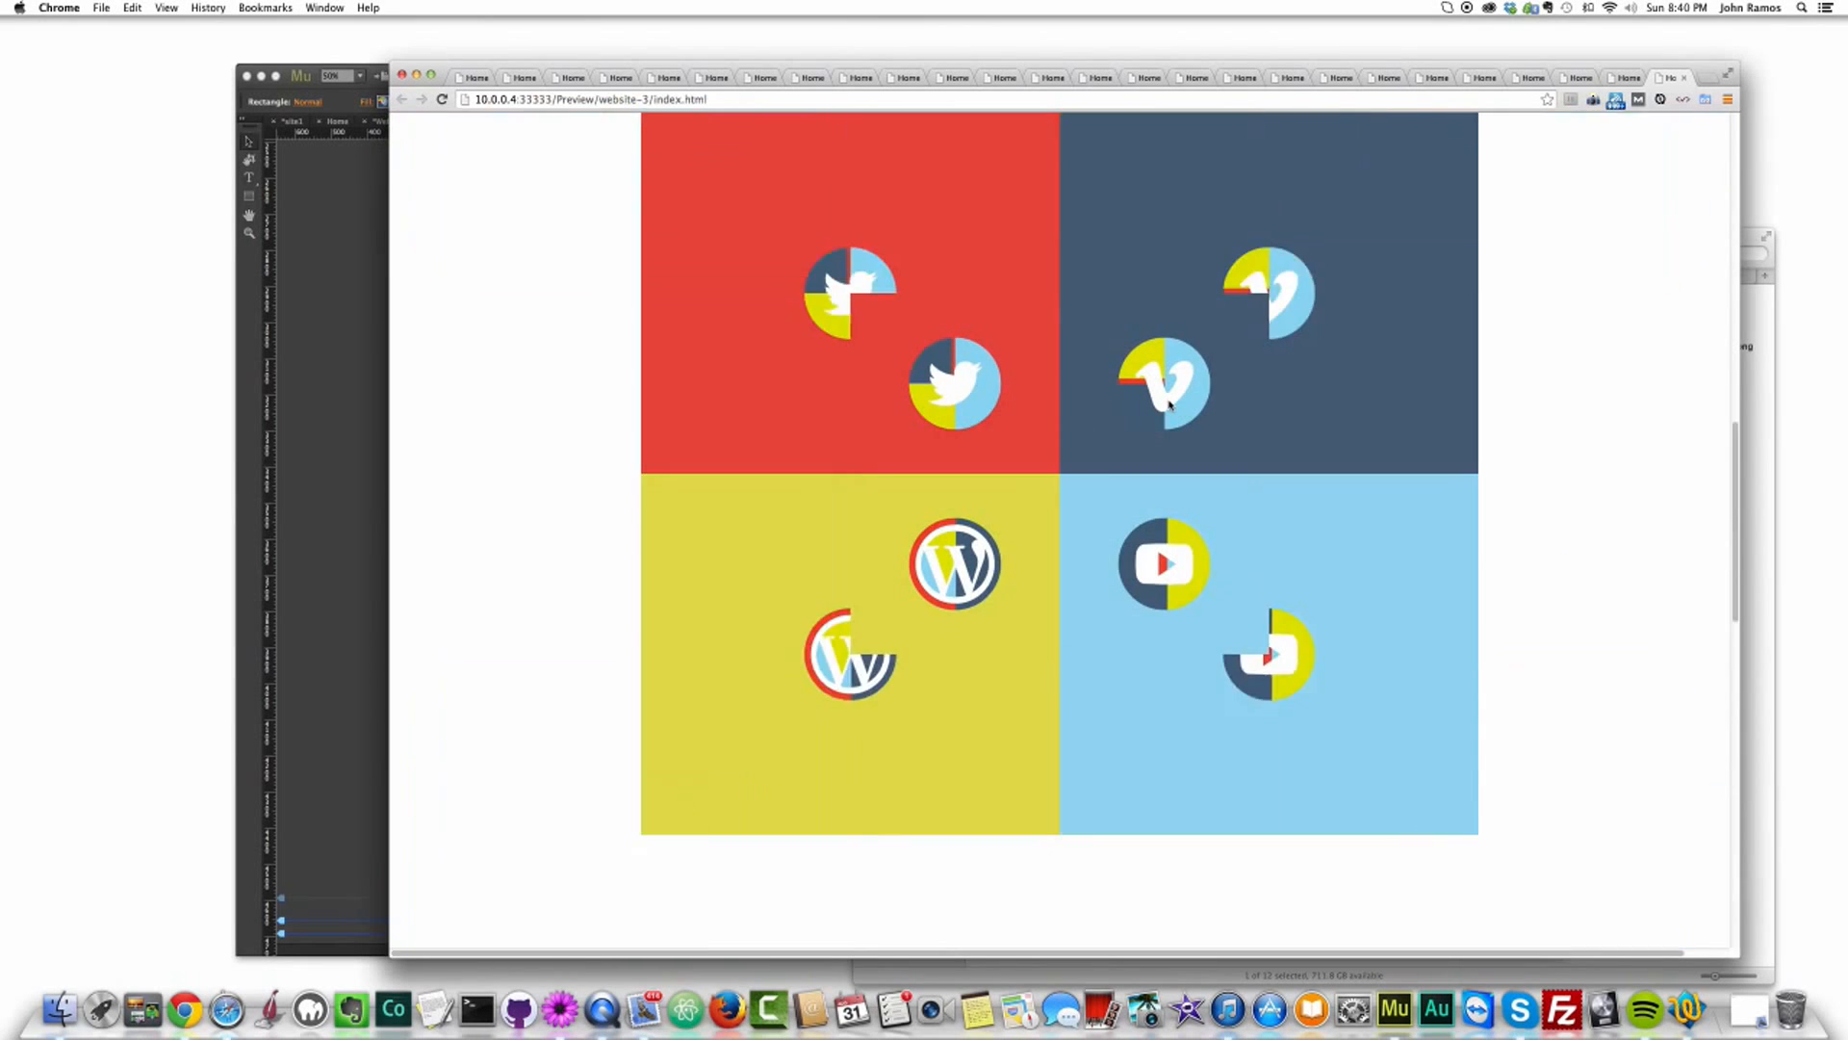
{"action": "scroll", "coordinate": [1167, 404], "scroll_direction": "down", "scroll_amount": 5}
{"action": "scroll", "coordinate": [1167, 405], "scroll_direction": "up", "scroll_amount": 3}
{"action": "left_click", "coordinate": [313, 375]}
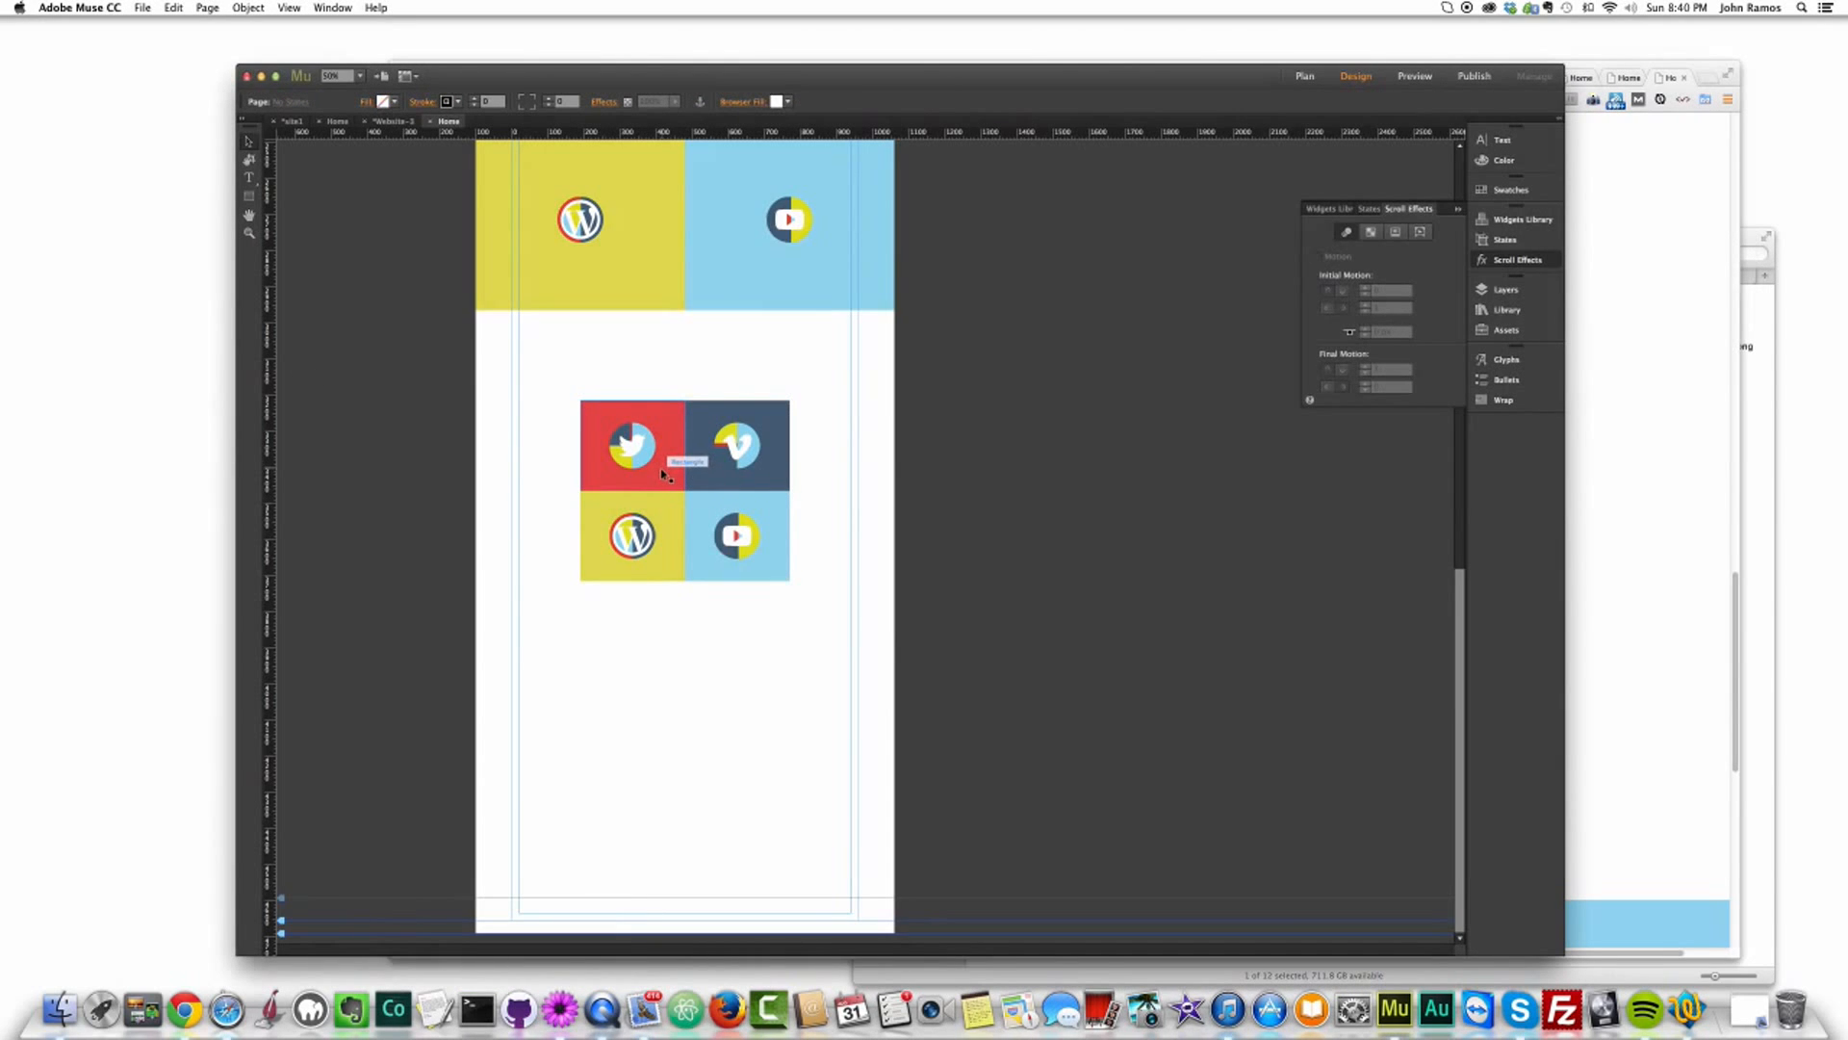
Step: Inspect the scroll motion settings of the small squares on the finished example page, and return to the working page
{"action": "left_click", "coordinate": [333, 123]}
{"action": "left_click", "coordinate": [571, 770]}
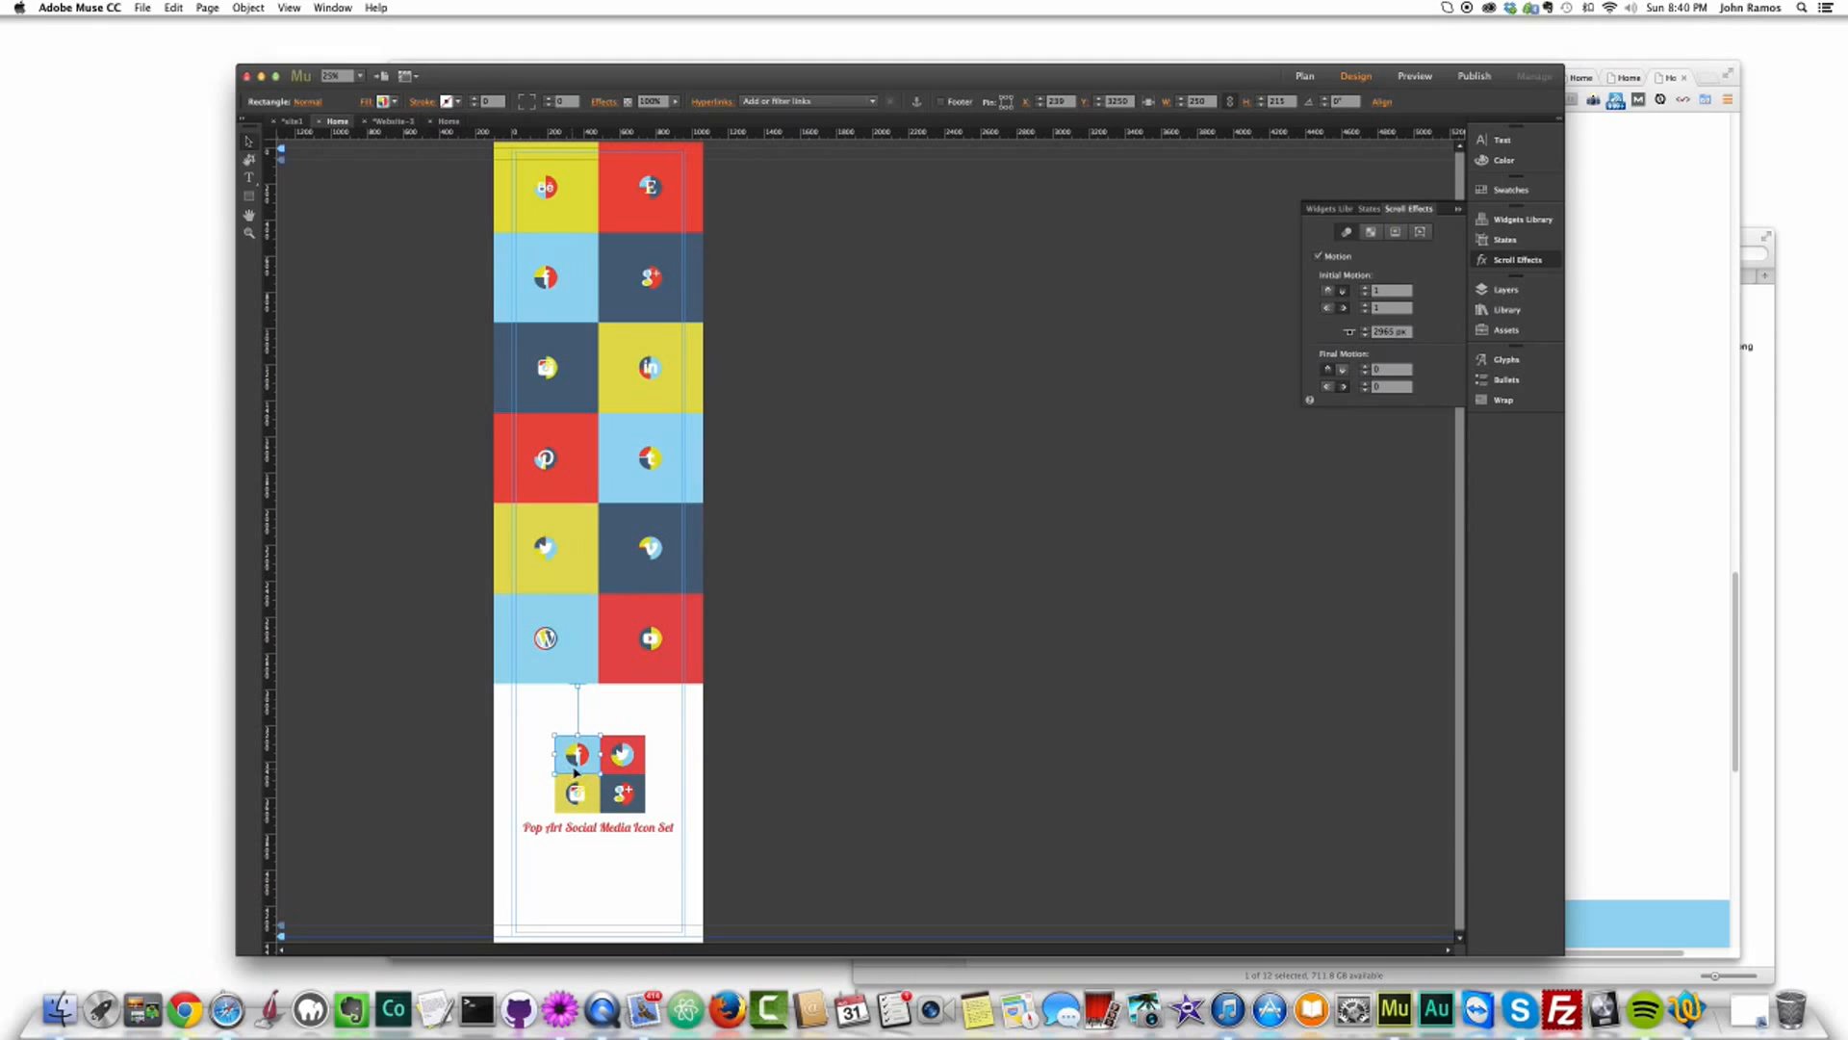
{"action": "left_click", "coordinate": [621, 767]}
{"action": "left_click", "coordinate": [577, 795]}
{"action": "left_click", "coordinate": [443, 122]}
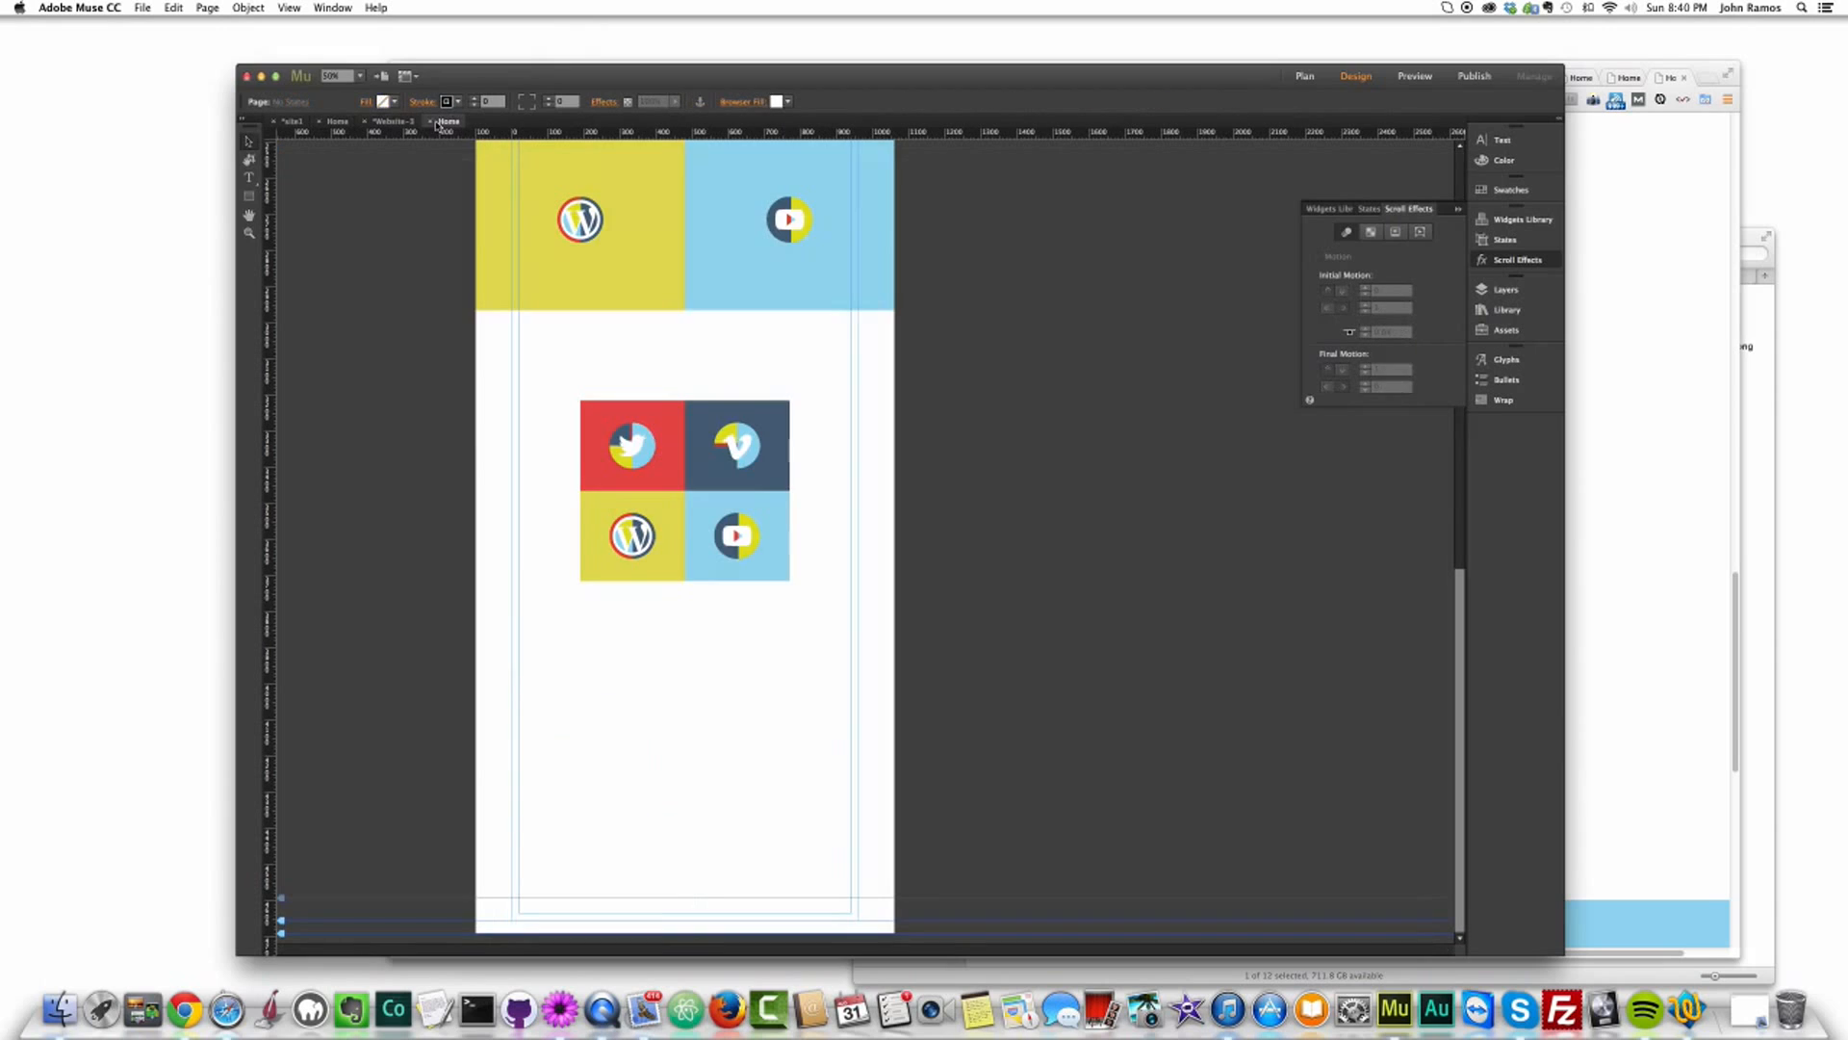
Step: Set the navy small square's initial vertical motion to downward and the yellow small square's final vertical motion to upward
{"action": "left_click", "coordinate": [667, 424]}
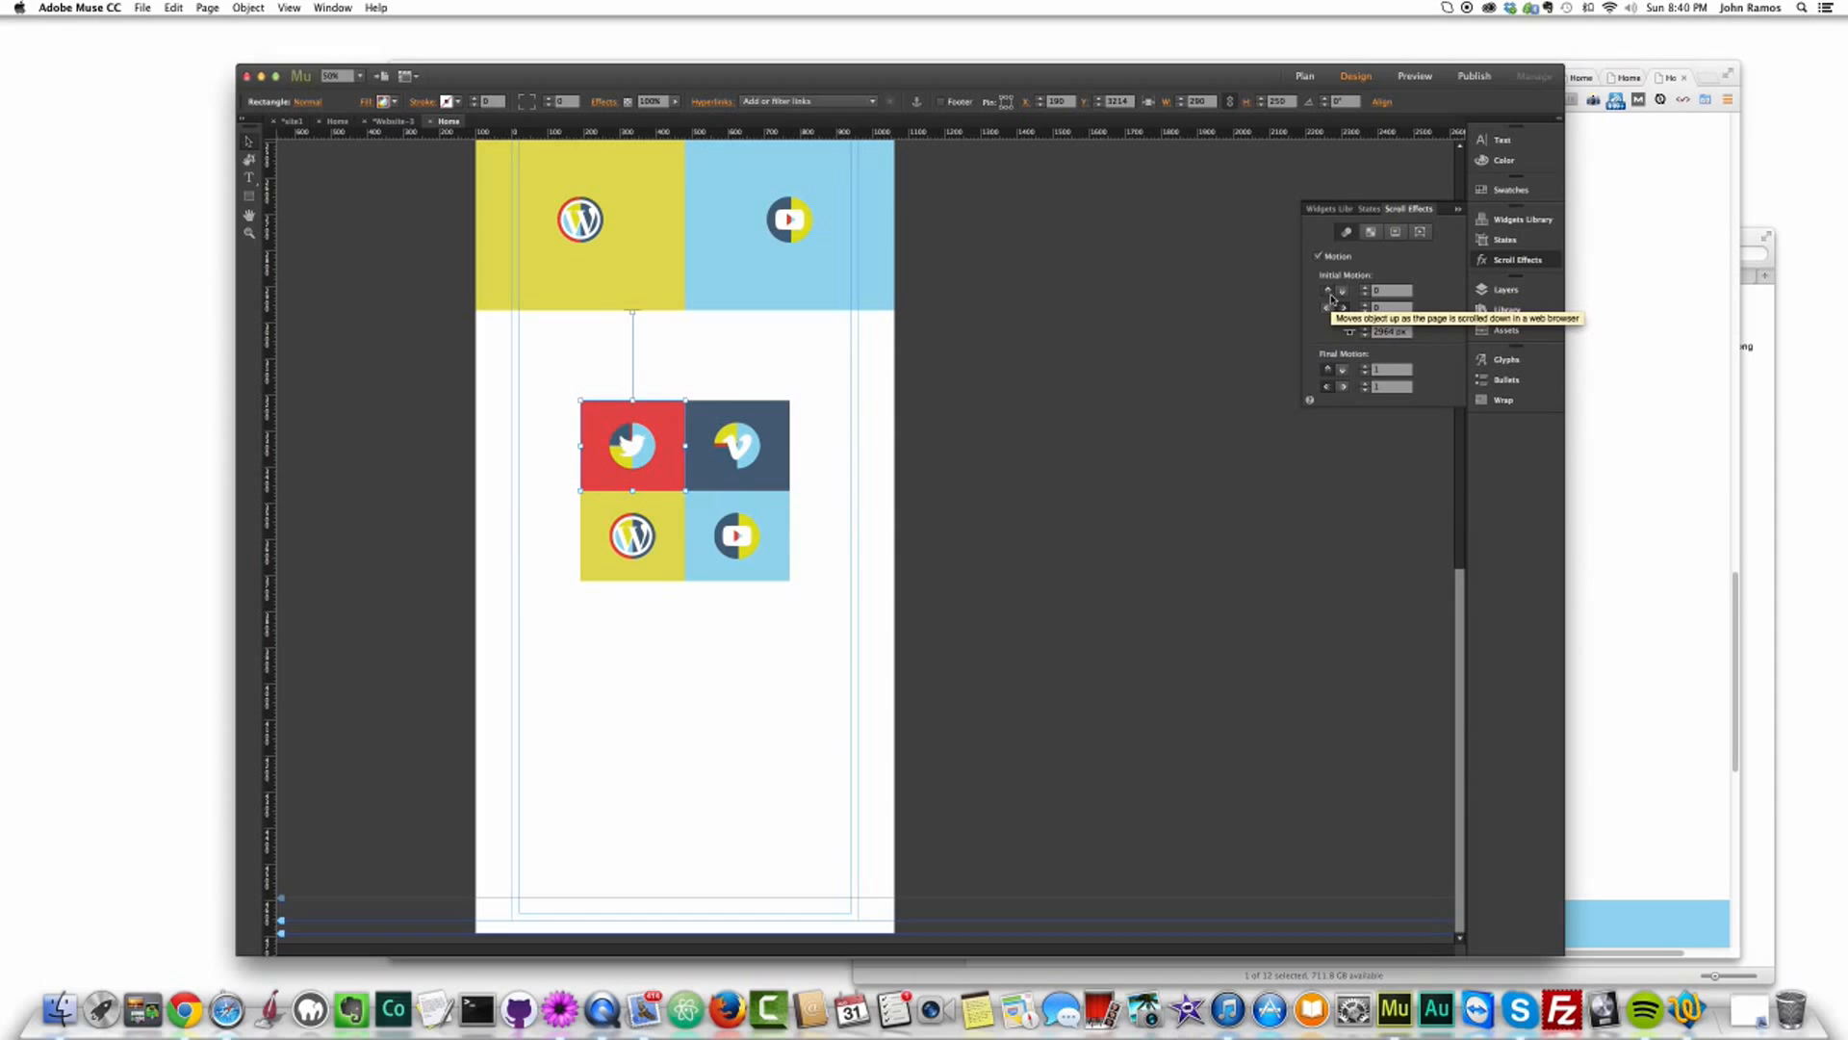
{"action": "left_click", "coordinate": [780, 470]}
{"action": "left_click", "coordinate": [1344, 291]}
{"action": "left_click", "coordinate": [603, 565]}
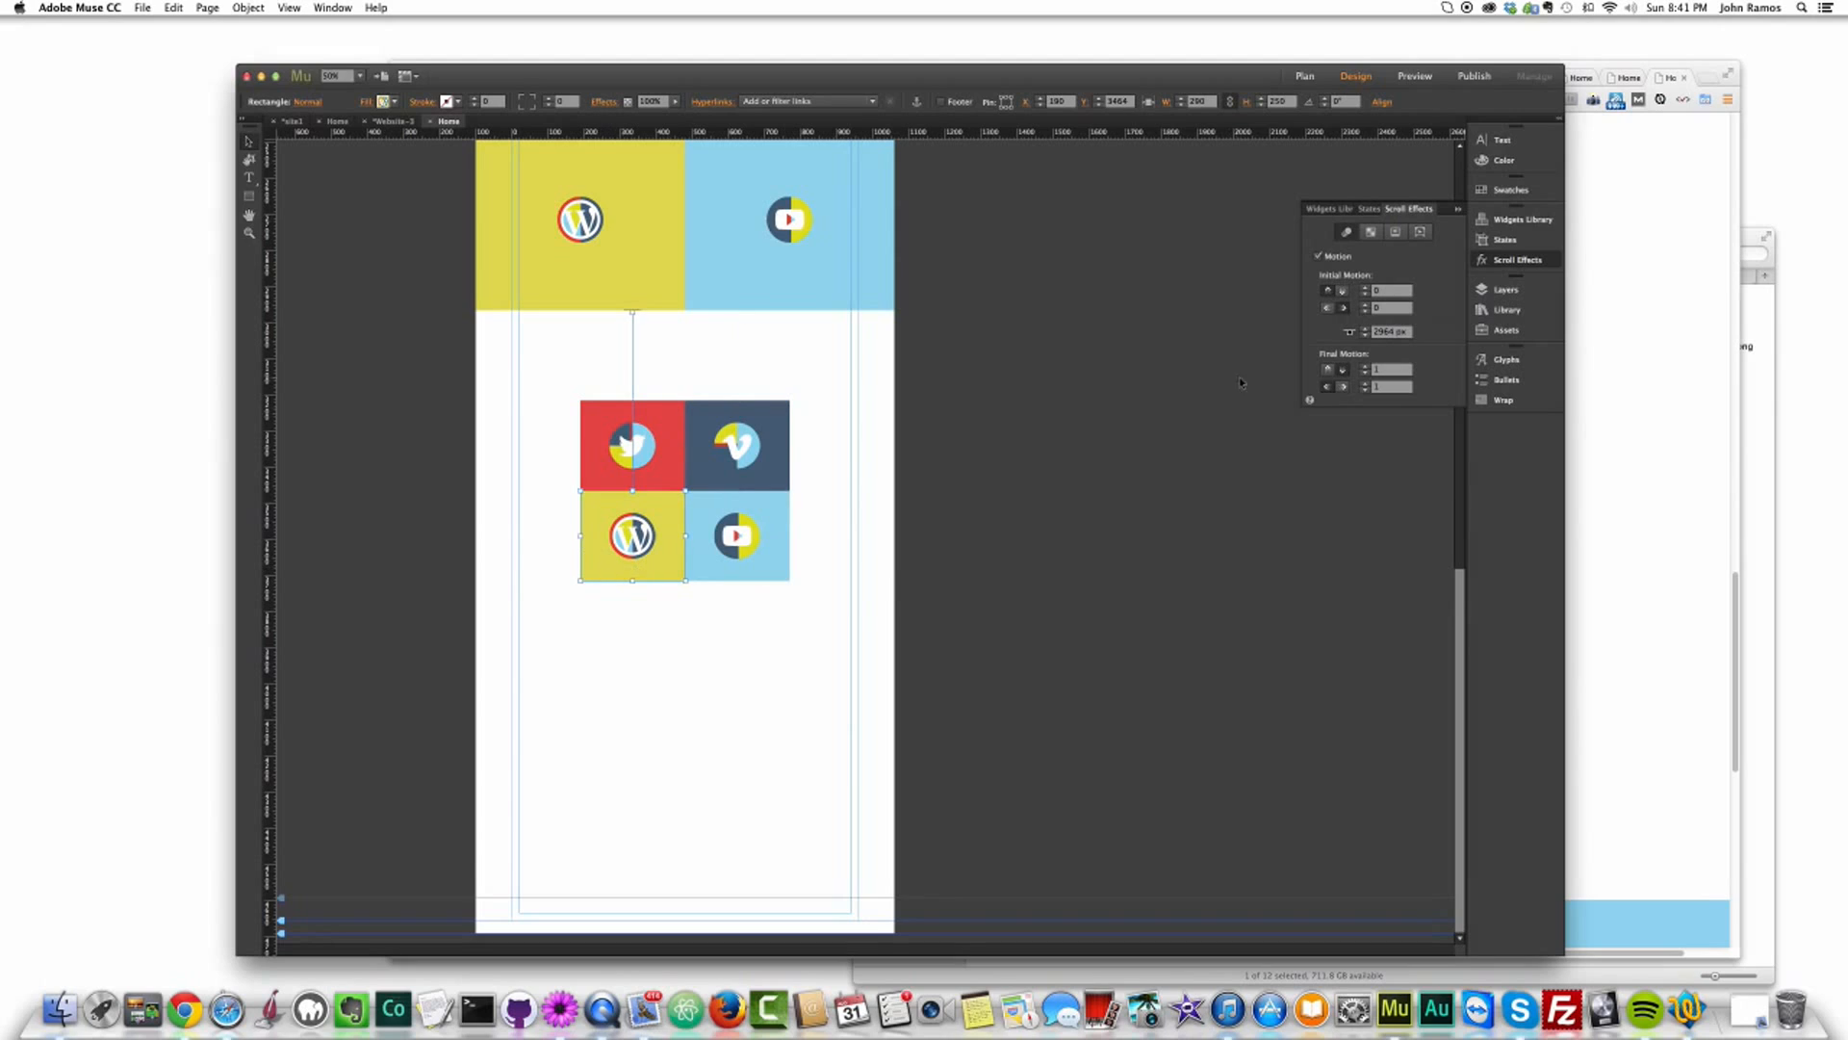
{"action": "left_click", "coordinate": [1328, 372]}
{"action": "left_click", "coordinate": [773, 571]}
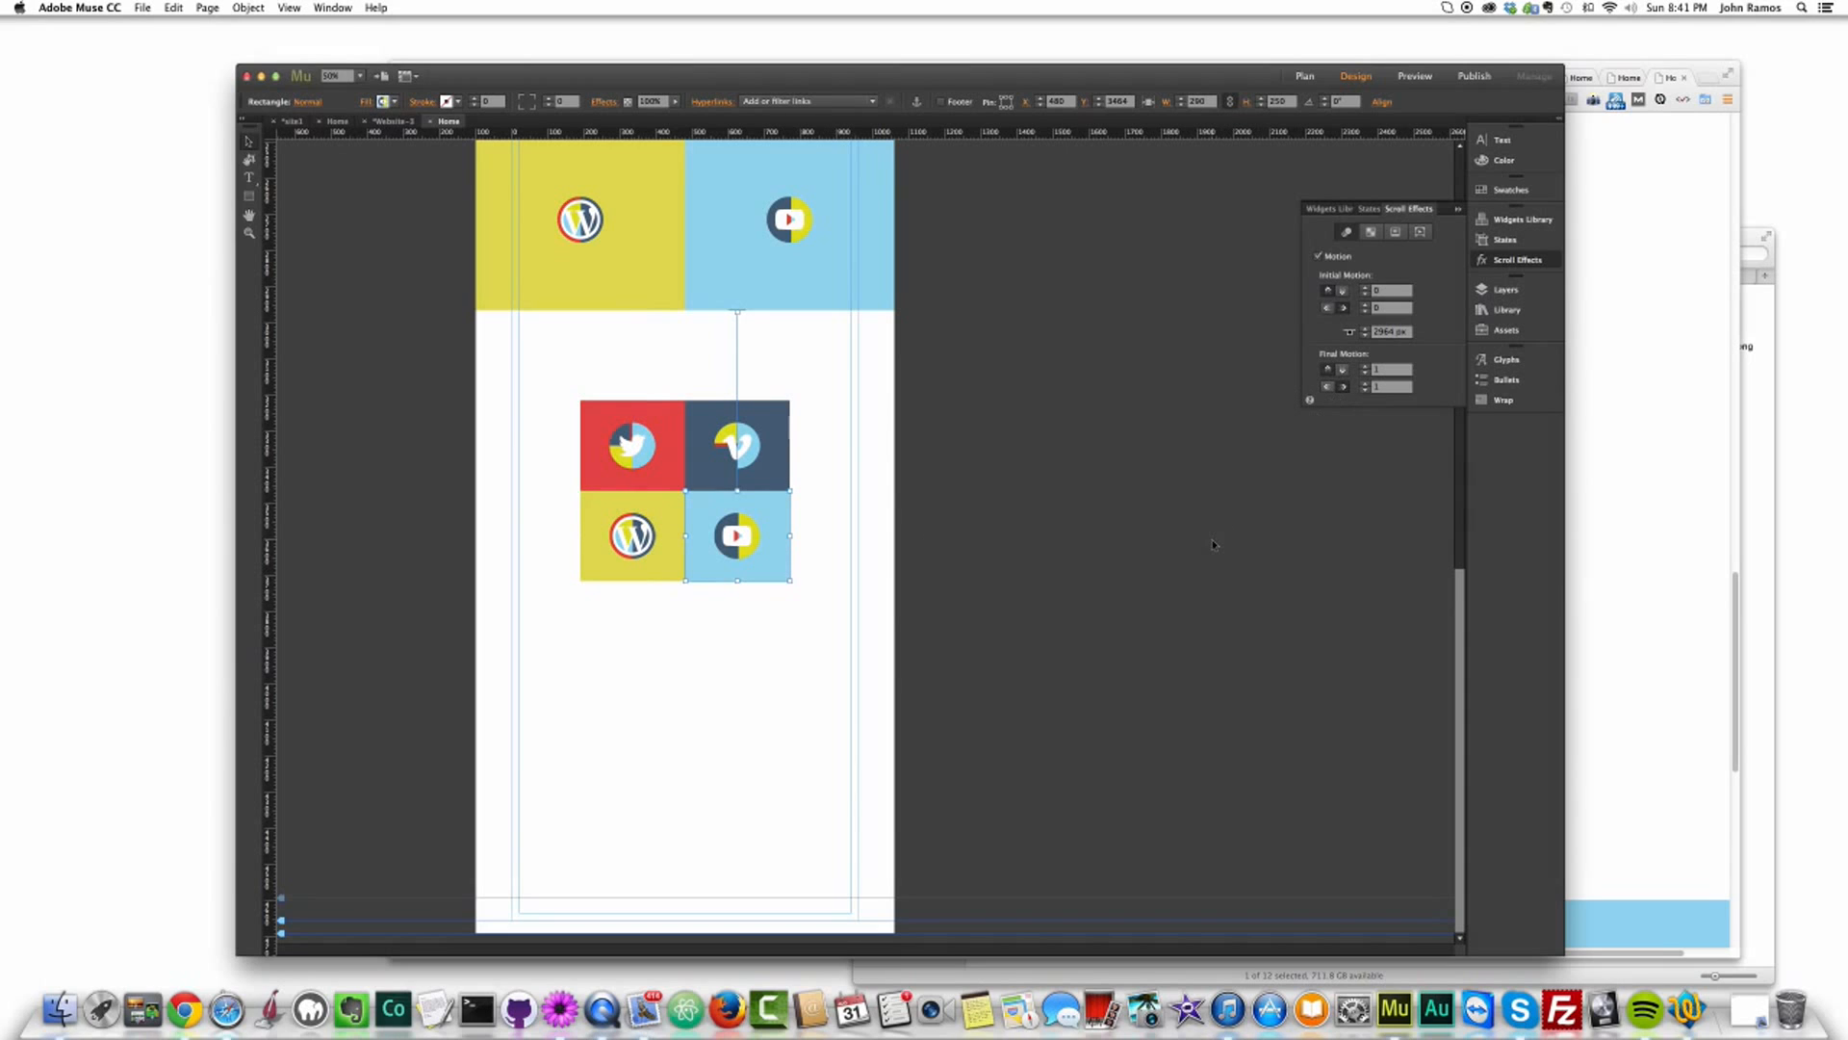
Step: Preview the changed motion directions in the browser, scroll to the small grid, and return to the design
{"action": "key", "text": "super+shift+e"}
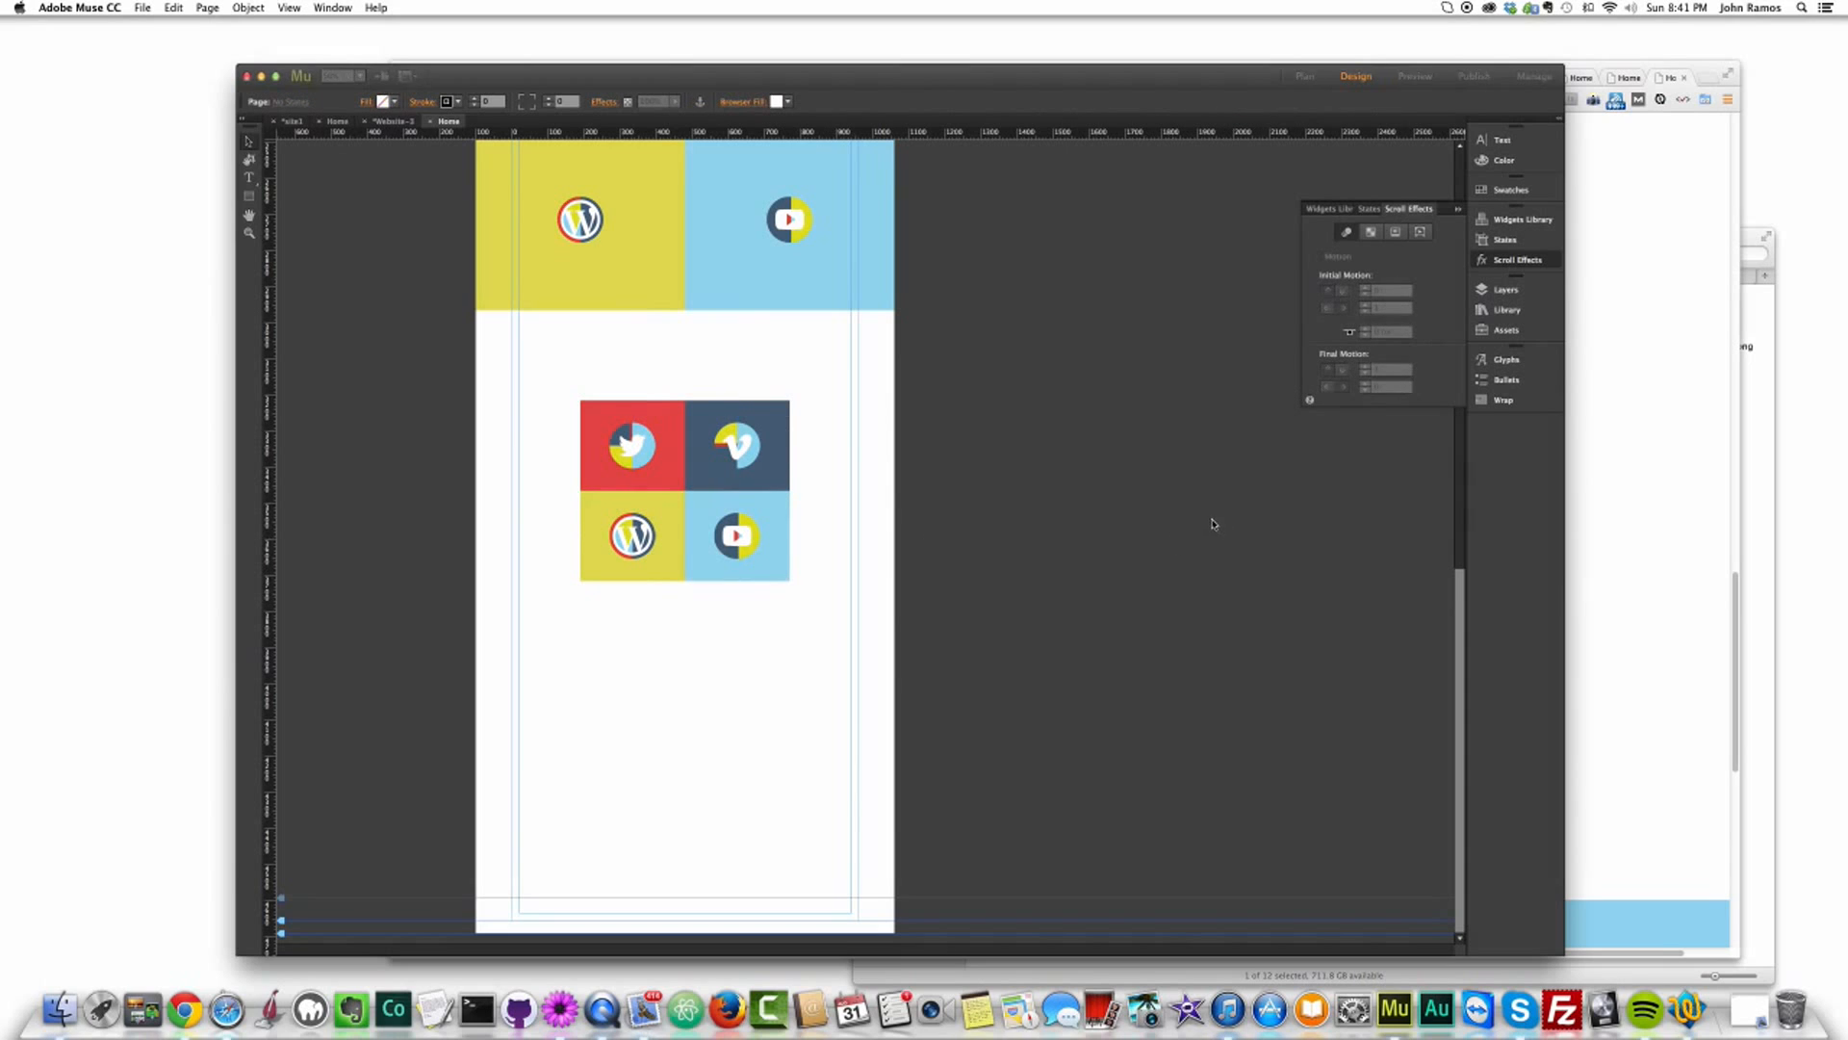
{"action": "scroll", "coordinate": [1276, 478], "scroll_direction": "down", "scroll_amount": 10}
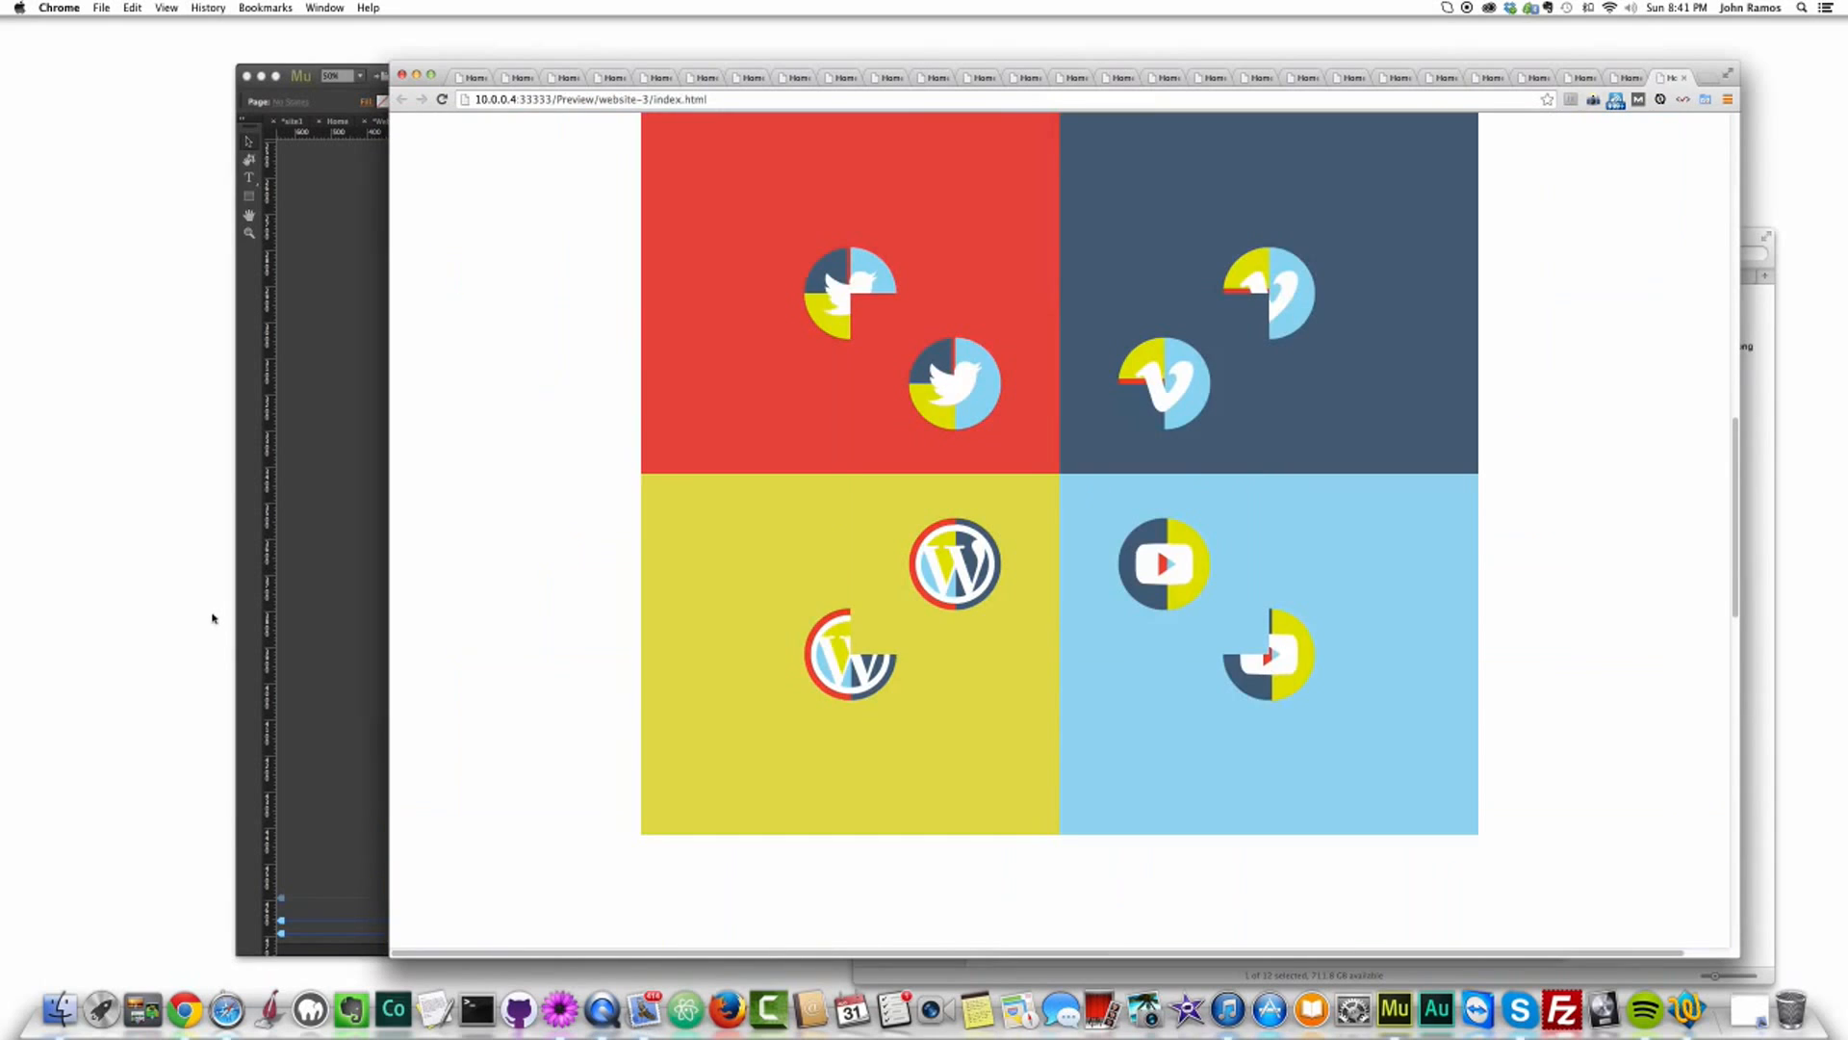
{"action": "left_click", "coordinate": [337, 556]}
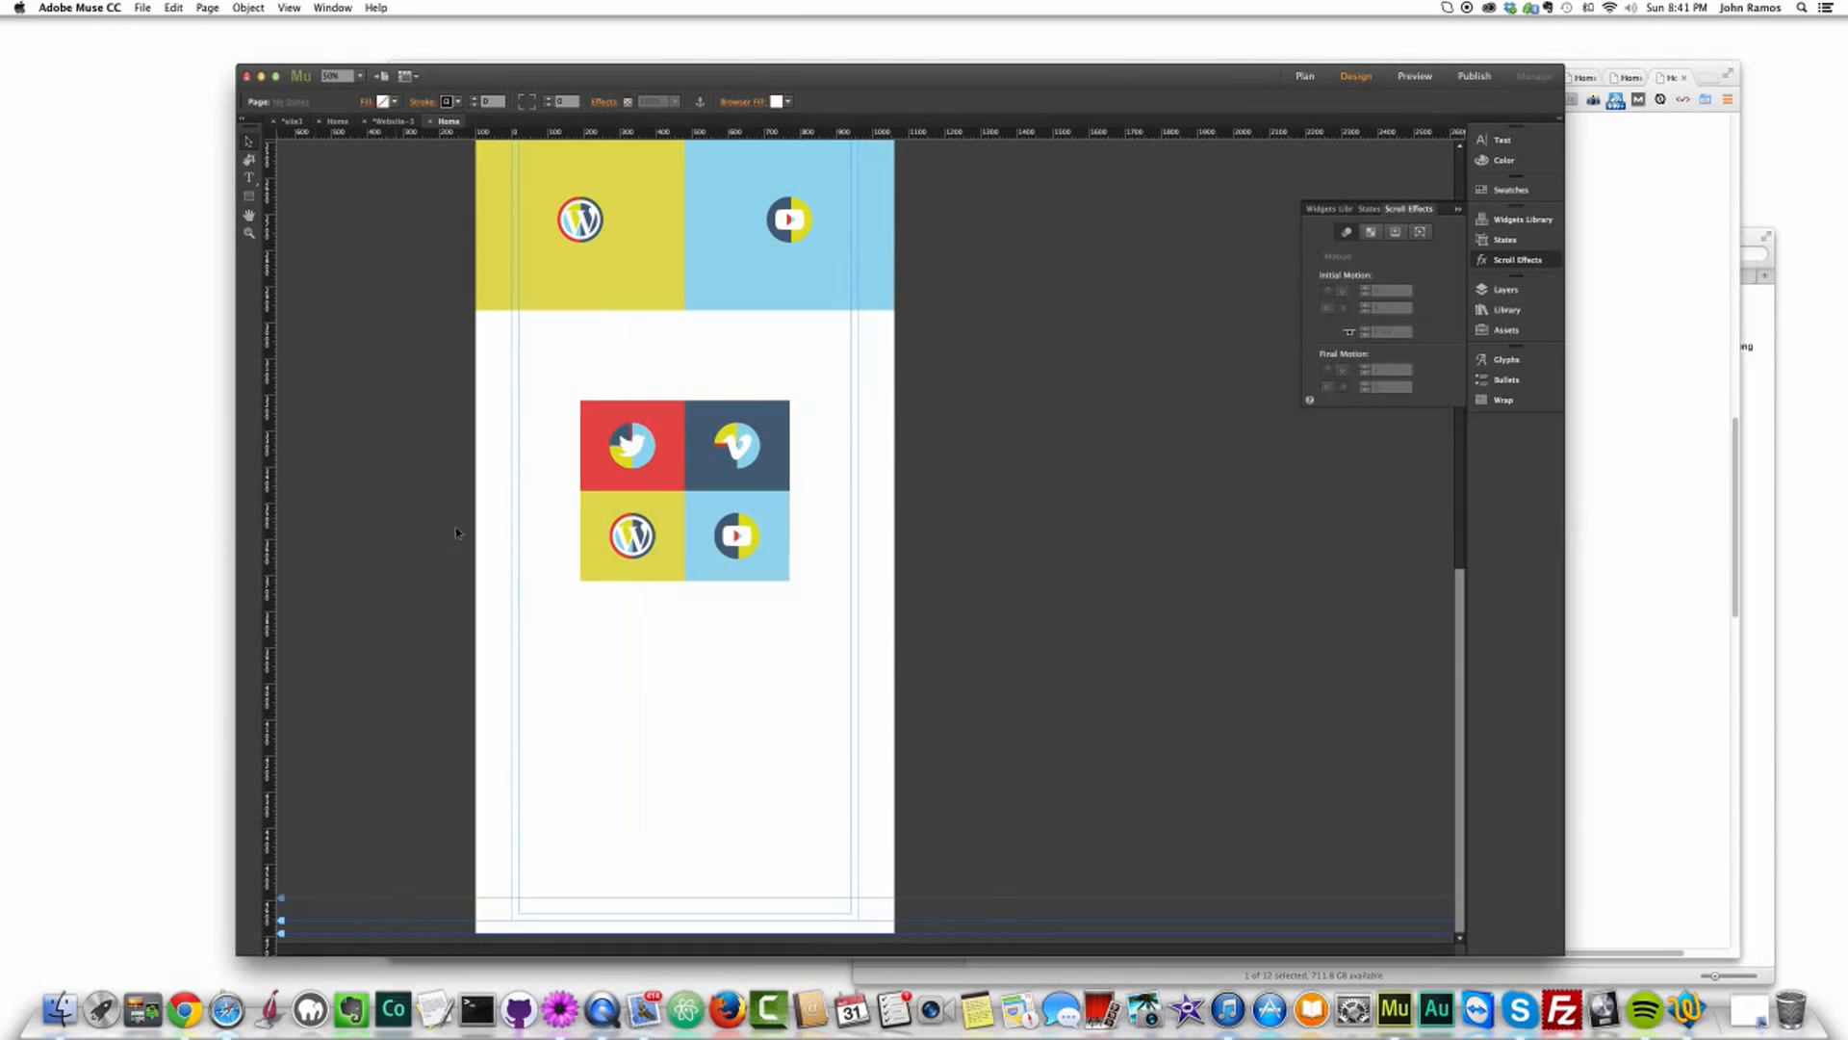
Step: Compare the initial and final motion speeds of all four small squares on the finished example page, and return to the working page
{"action": "left_click", "coordinate": [332, 122]}
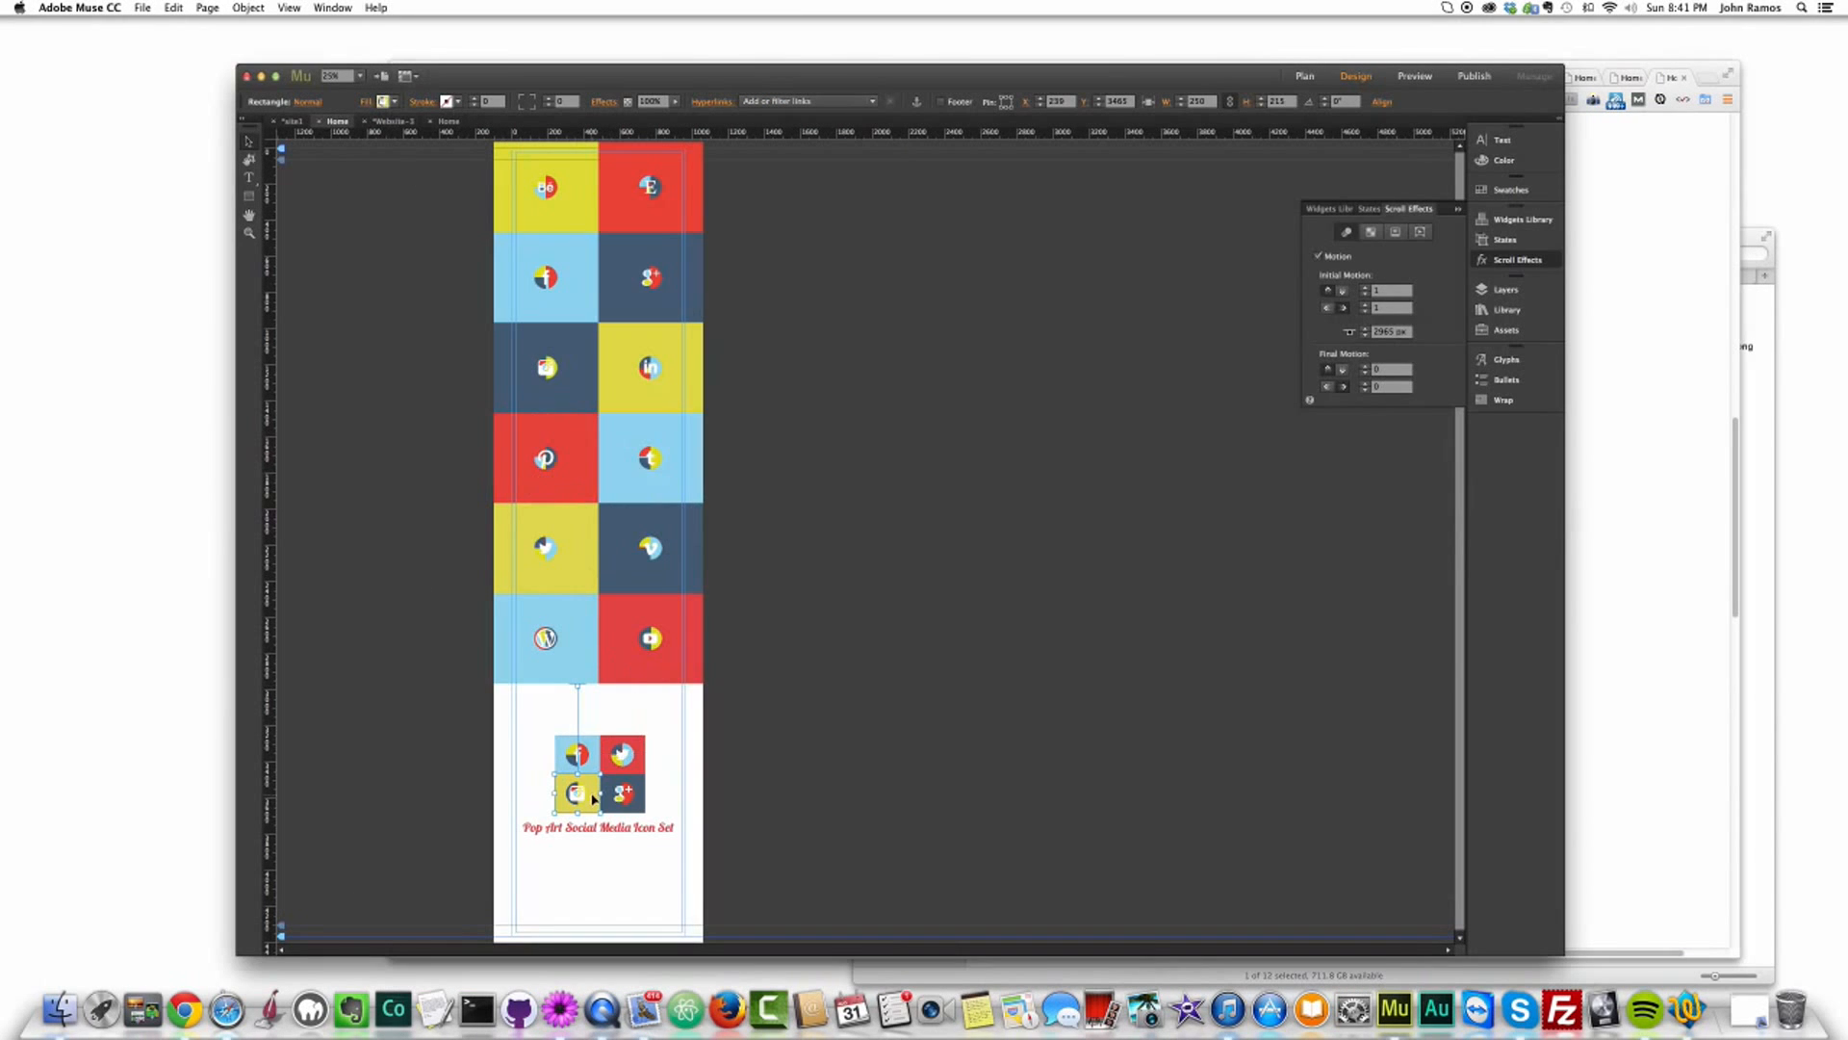
{"action": "left_click", "coordinate": [590, 741]}
{"action": "left_click", "coordinate": [624, 755]}
{"action": "left_click", "coordinate": [593, 797]}
{"action": "left_click", "coordinate": [634, 800]}
{"action": "left_click", "coordinate": [451, 121]}
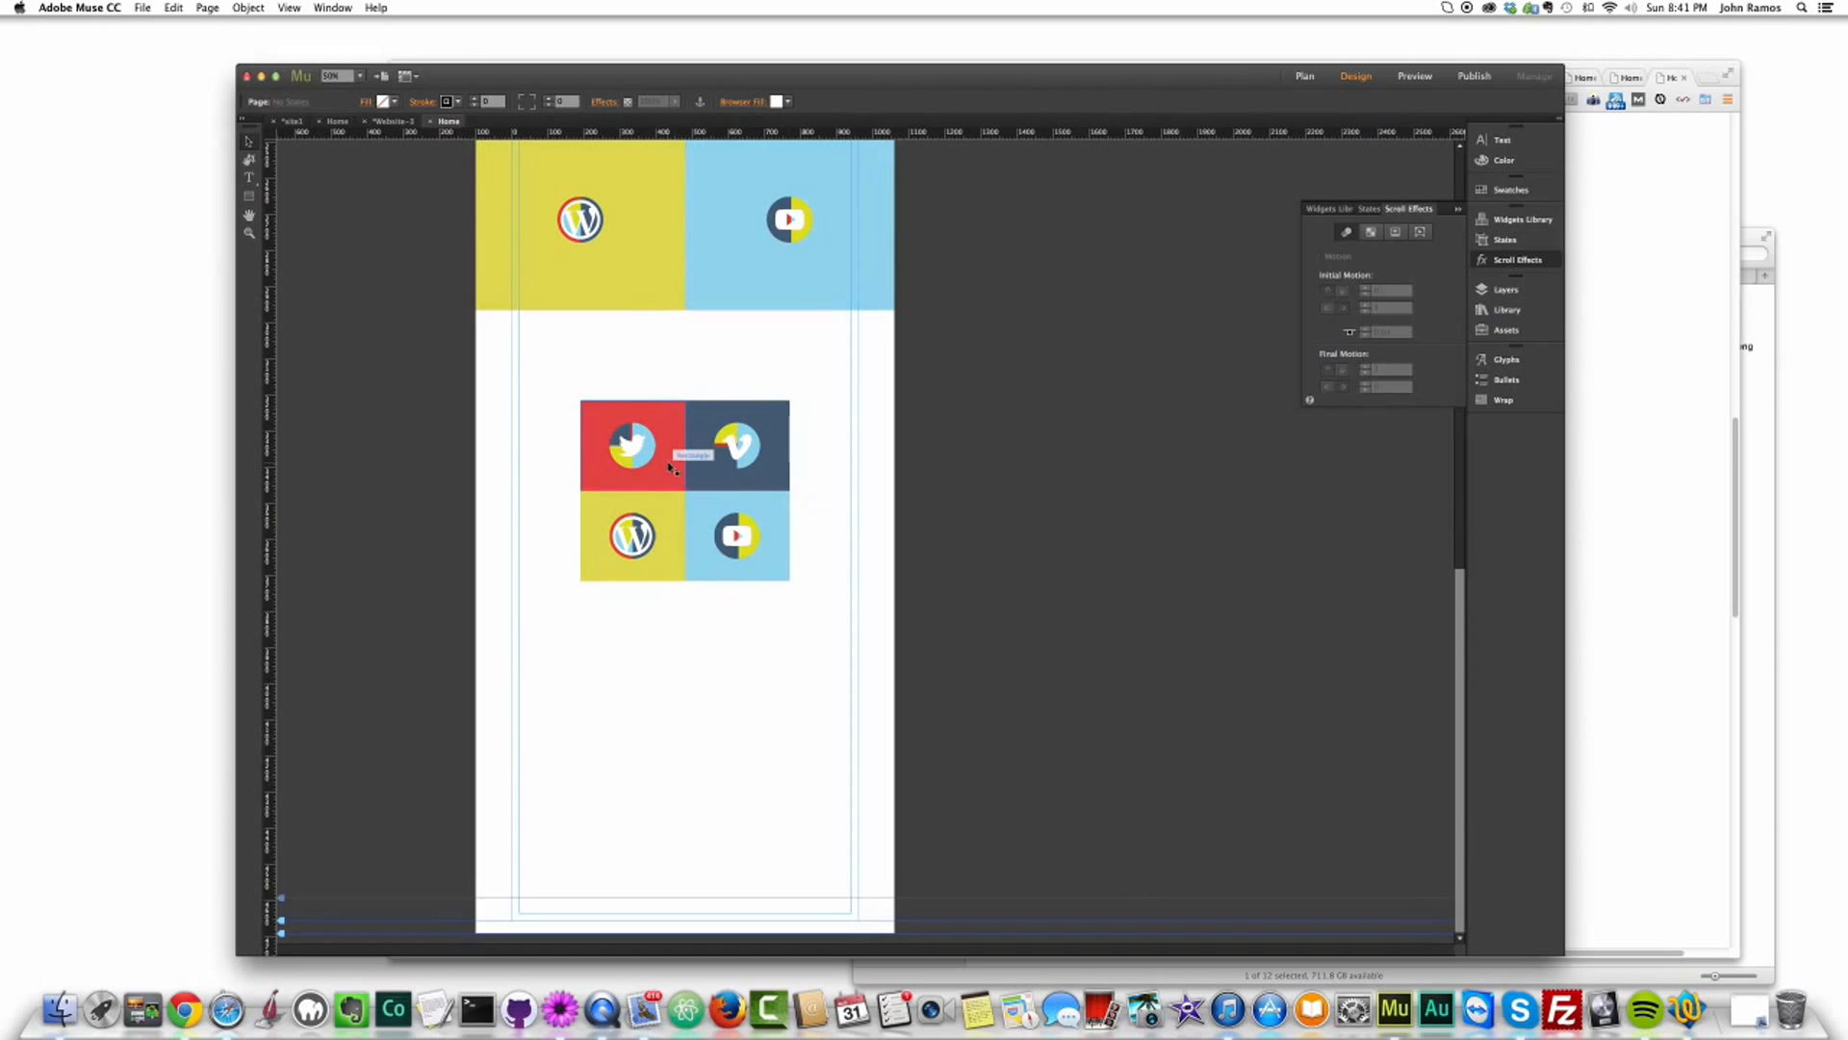
Step: Set the final motion speeds of all four small squares to 0, both vertically and horizontally, and deselect them
{"action": "left_click", "coordinate": [1389, 372]}
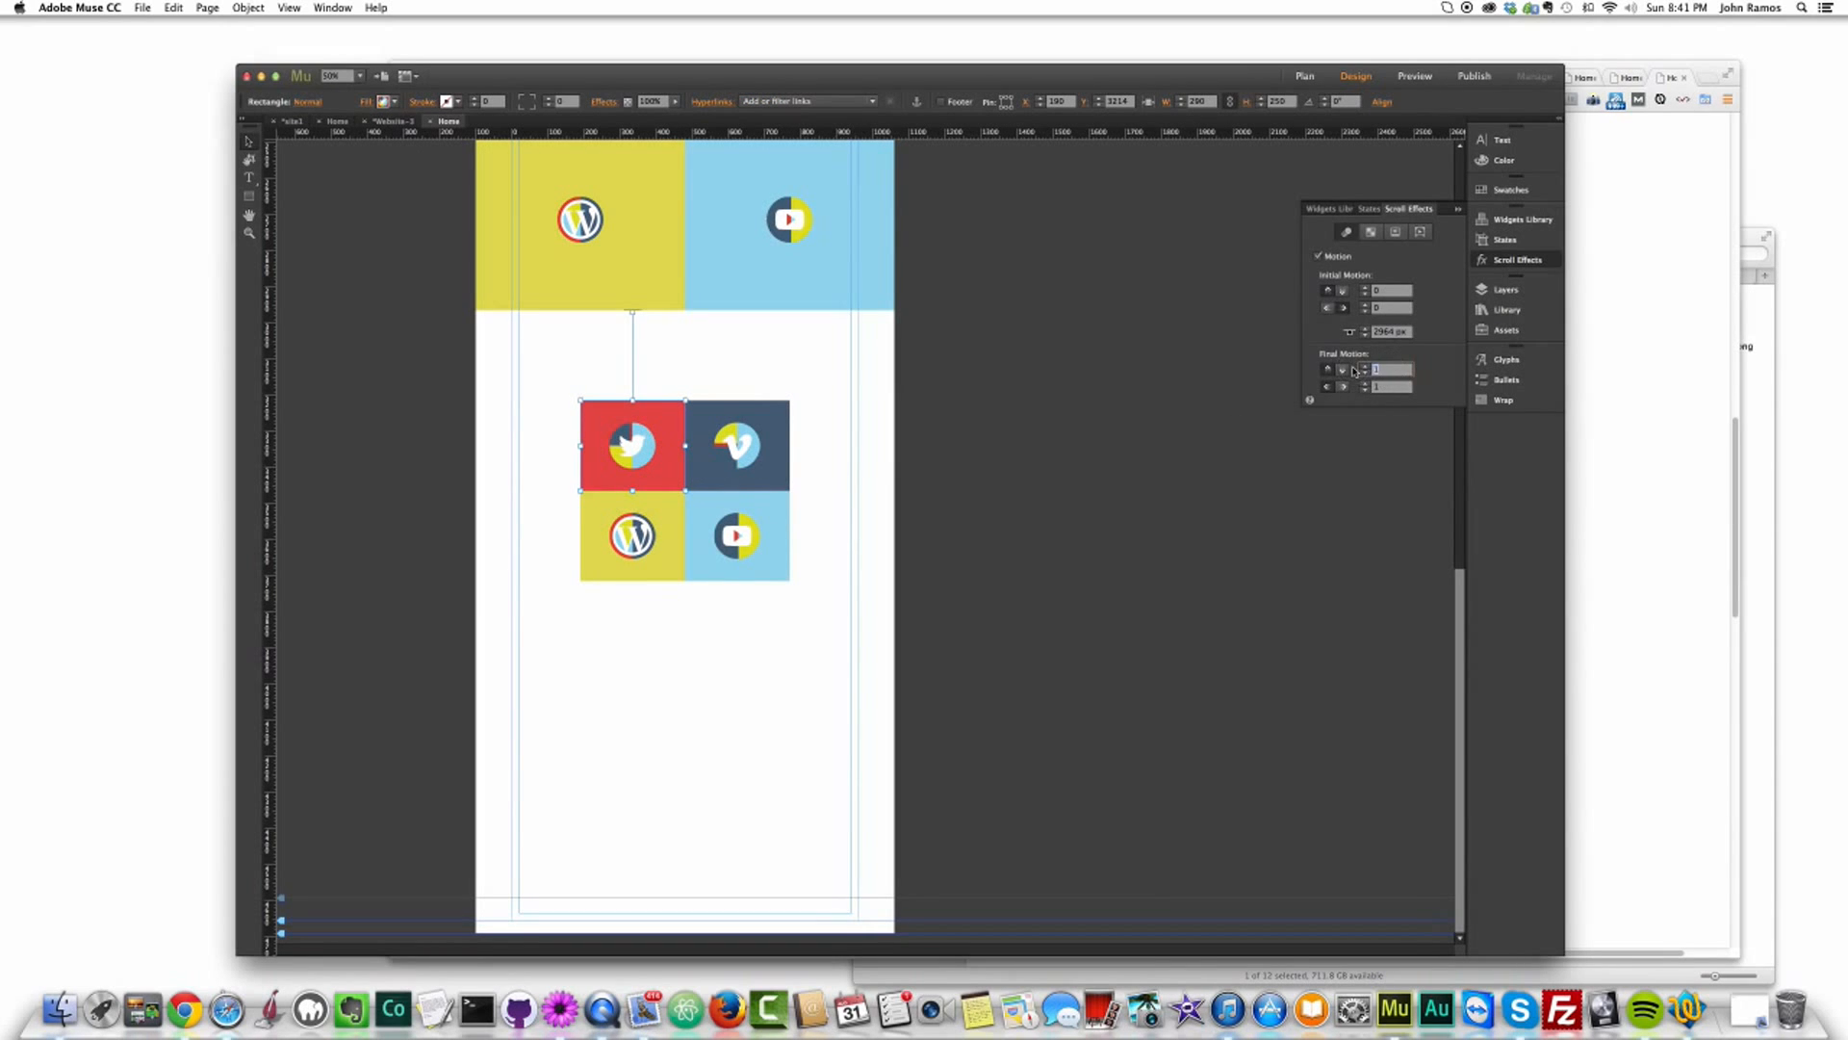
{"action": "type", "text": "0"}
{"action": "left_click", "coordinate": [737, 445]}
{"action": "left_click", "coordinate": [1396, 372]}
{"action": "left_click", "coordinate": [643, 554]}
{"action": "left_click_drag", "start_coordinate": [1387, 370], "coordinate": [1355, 374]}
{"action": "type", "text": "0"}
{"action": "key", "text": "Tab"}
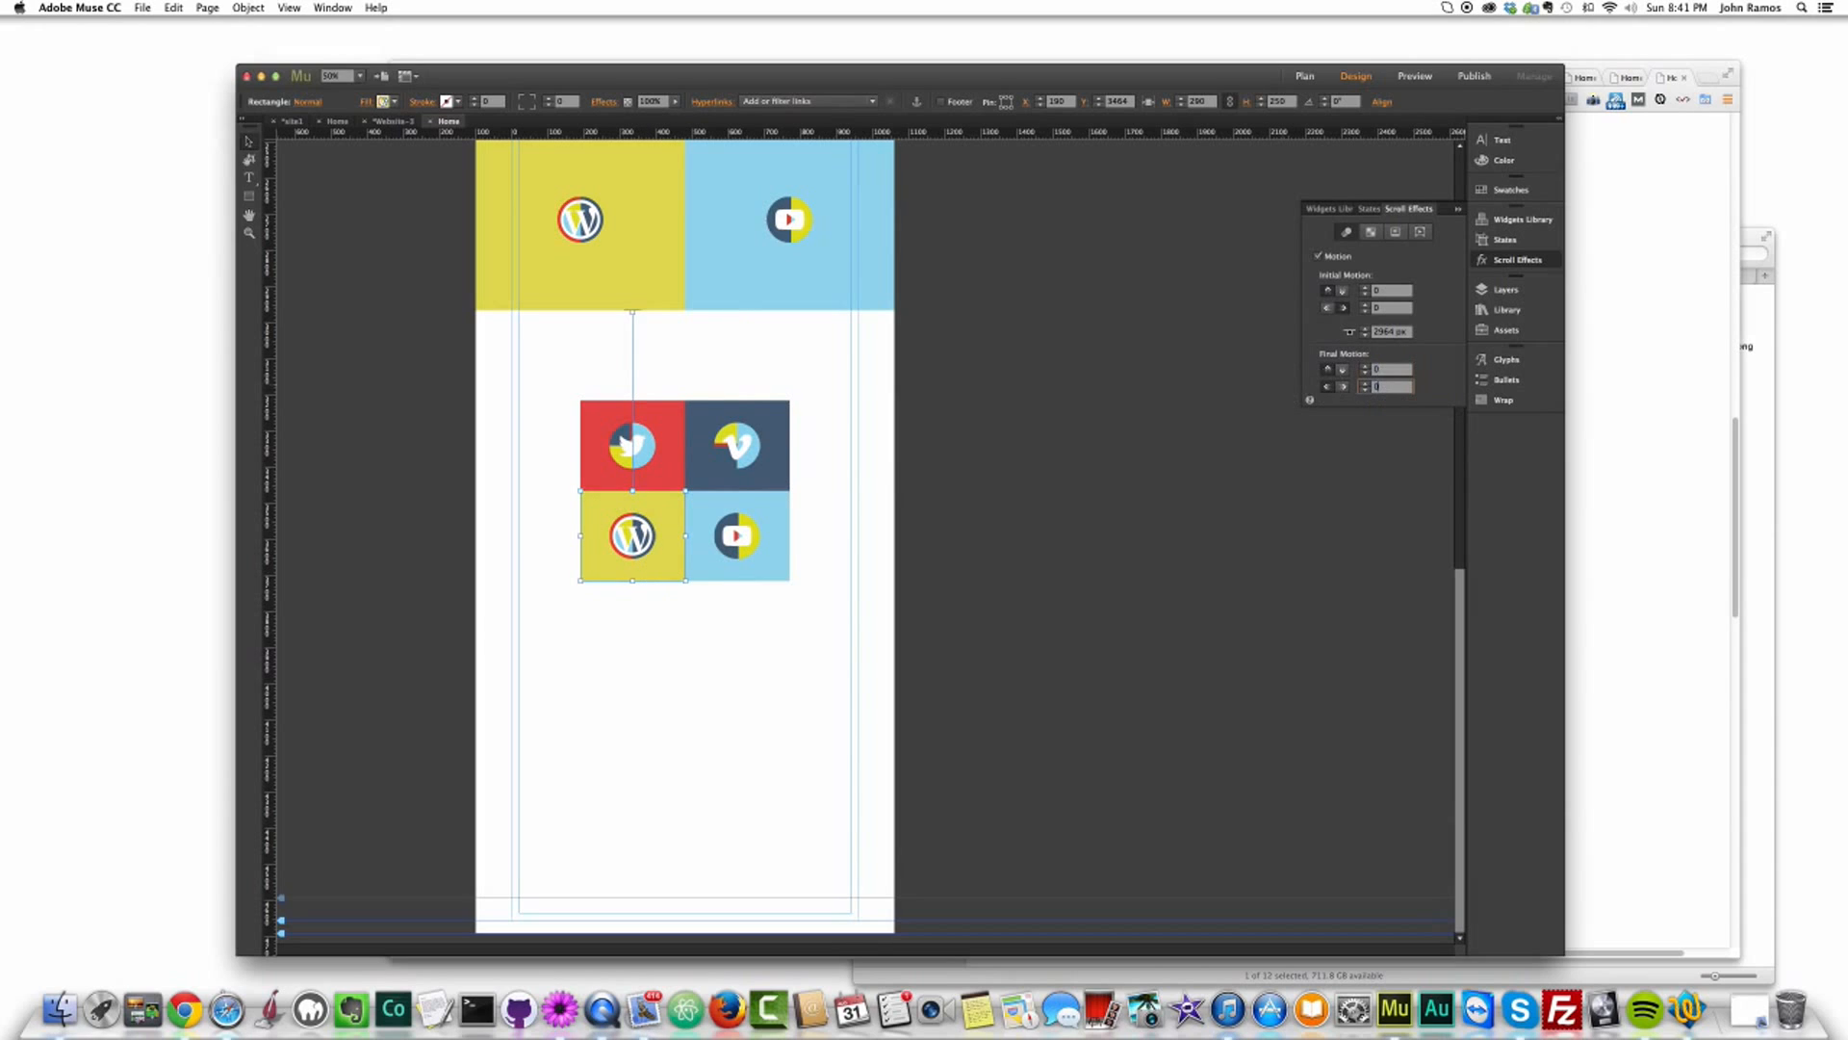
{"action": "type", "text": "0"}
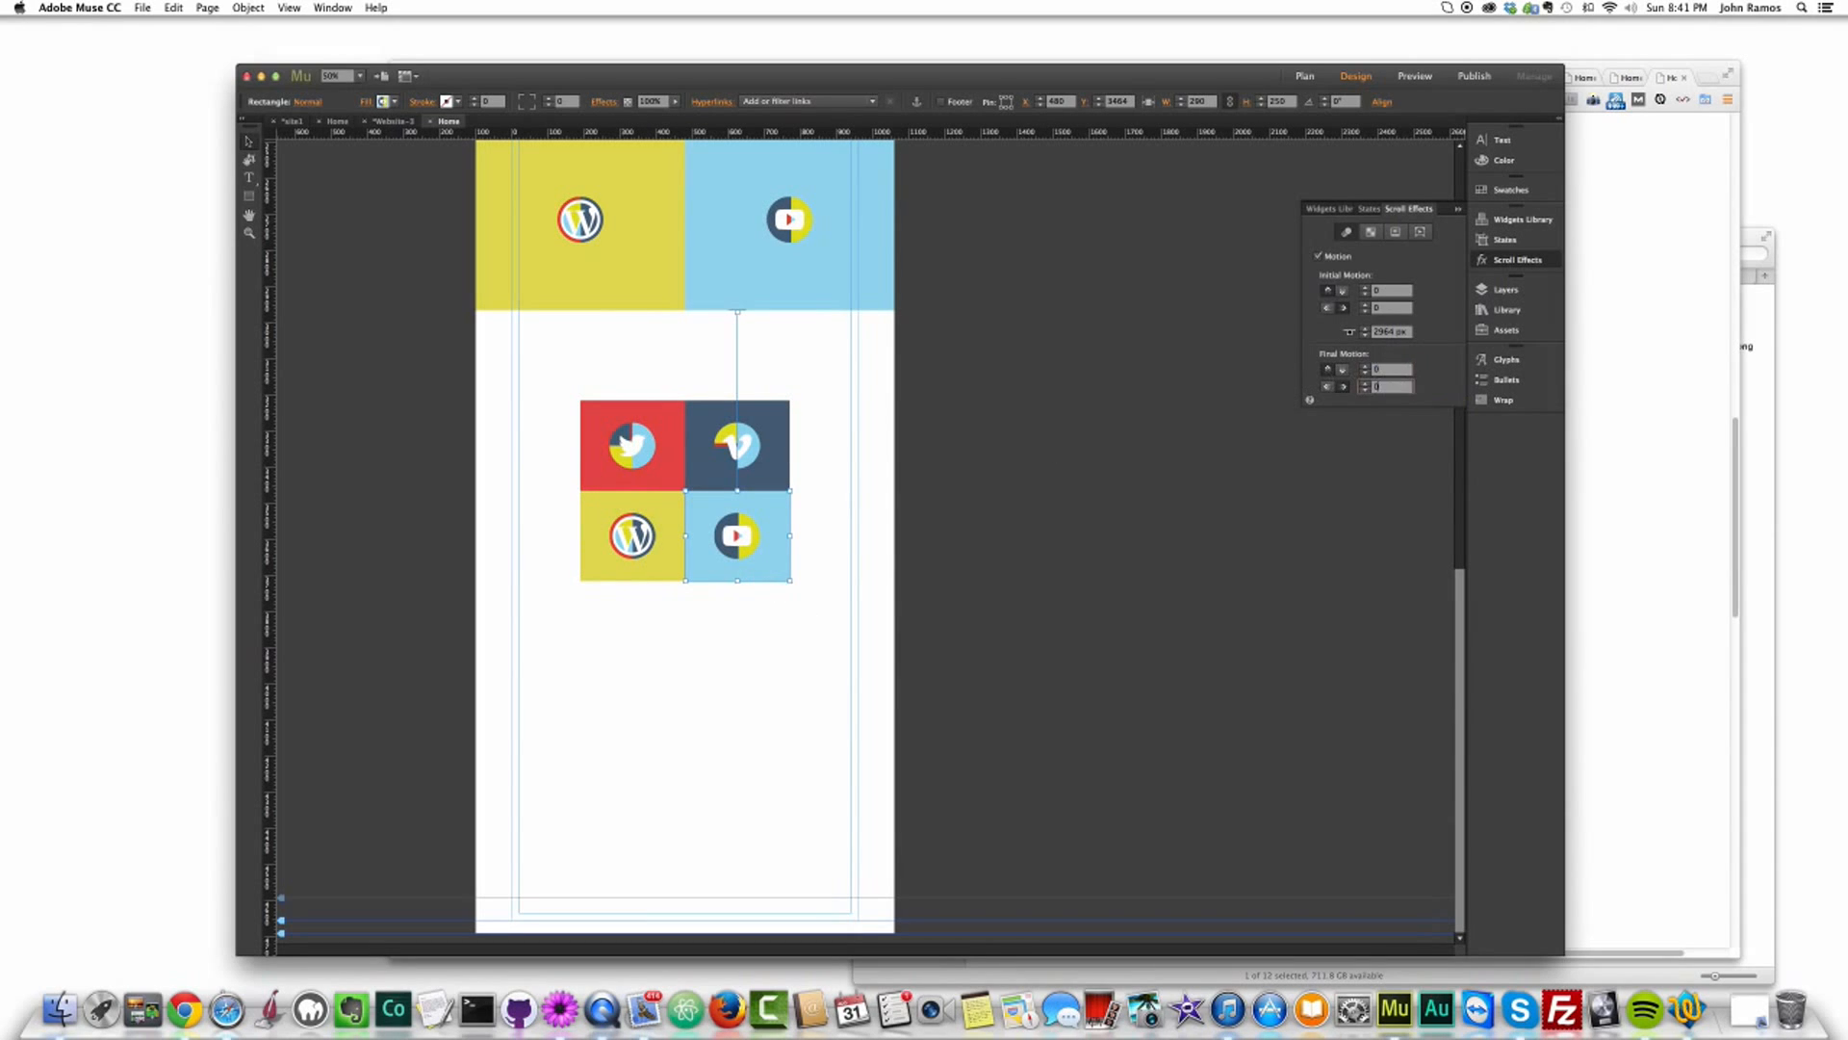
{"action": "left_click", "coordinate": [1316, 508]}
Step: Preview the page with the zero final motion speeds, scroll down to the small grid, and return to the design
{"action": "key", "text": "super+shift+e"}
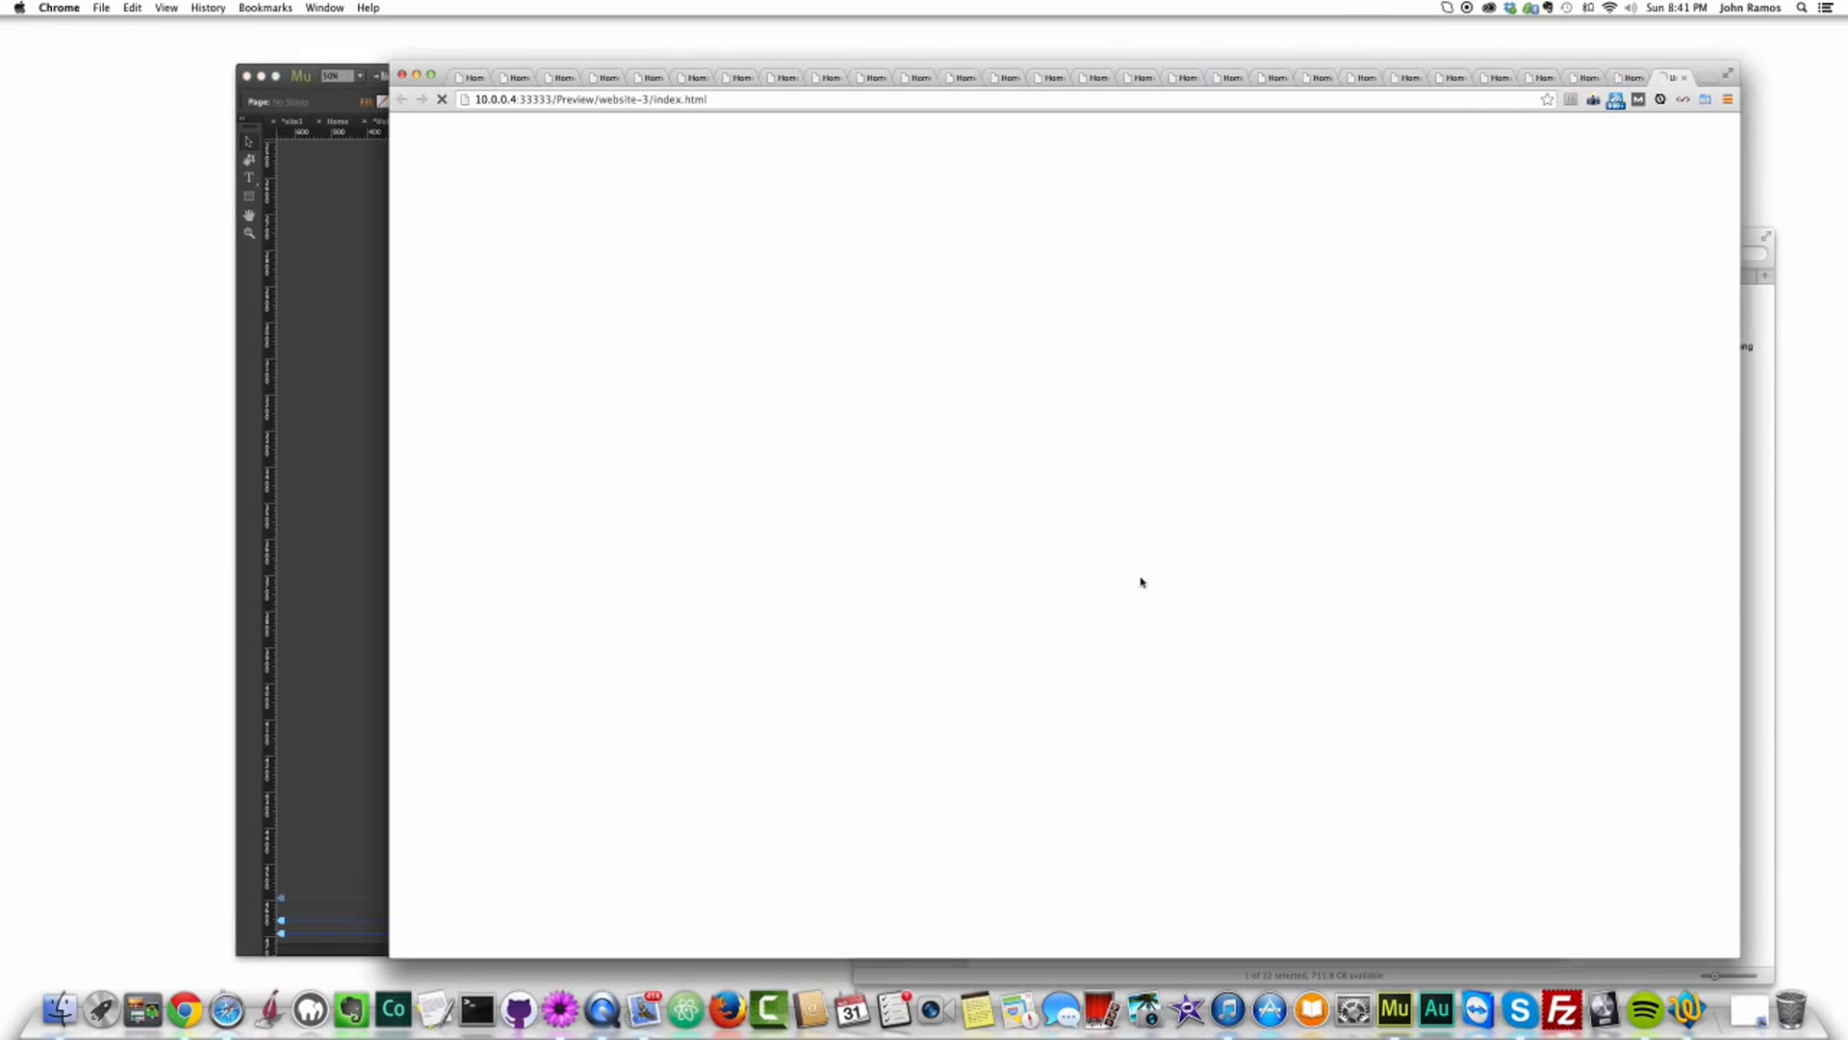
{"action": "scroll", "coordinate": [1141, 580], "scroll_direction": "down", "scroll_amount": 10}
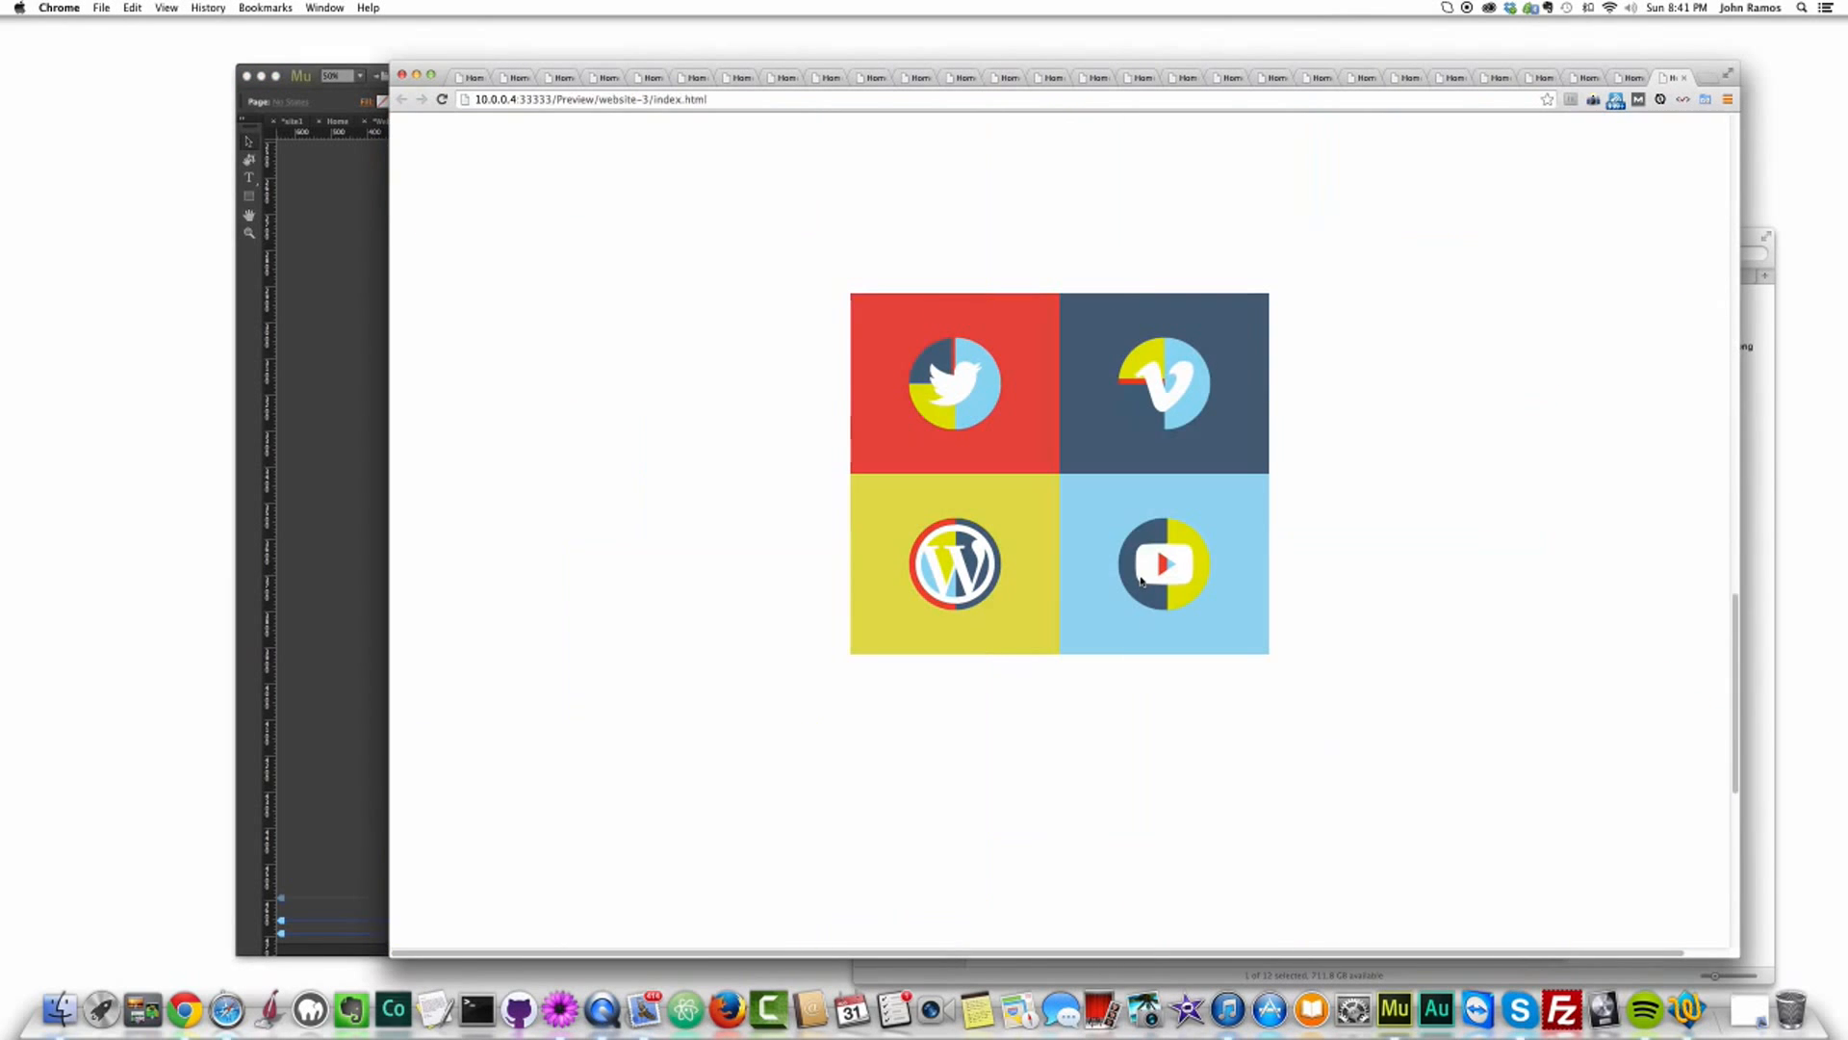
{"action": "left_click", "coordinate": [318, 578]}
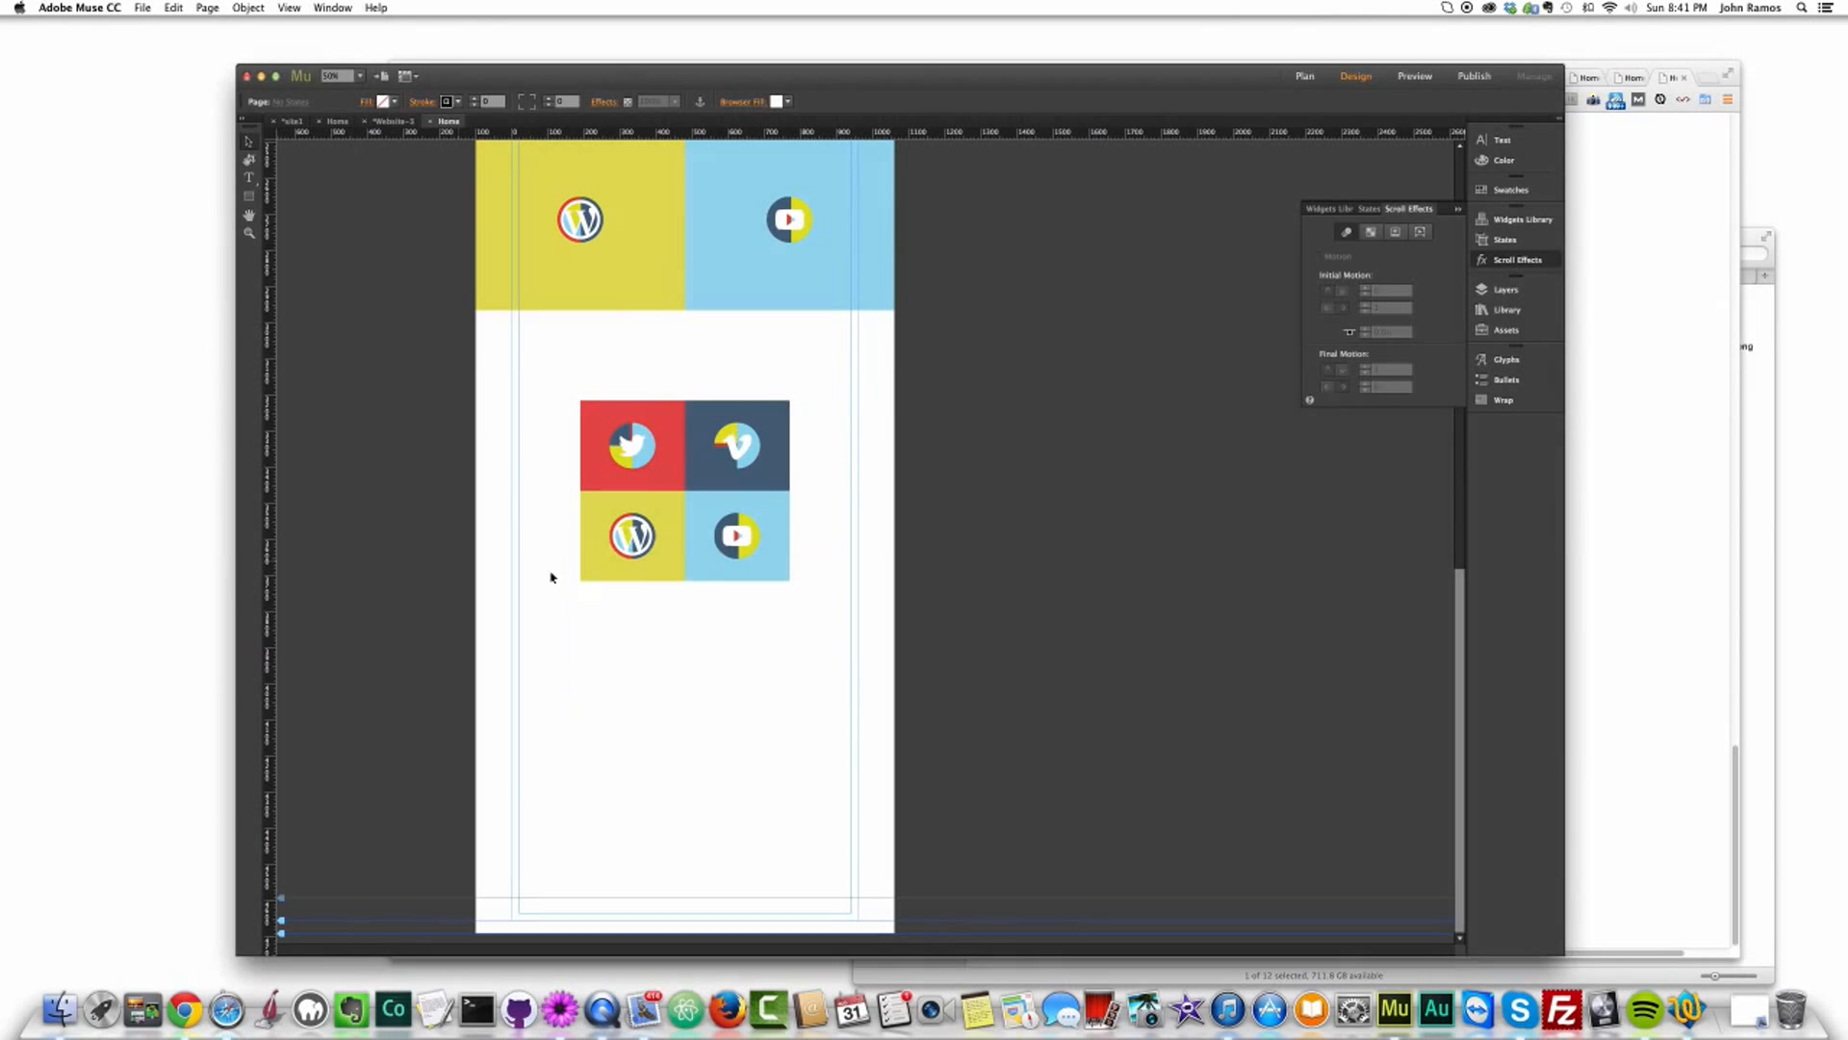
Step: Set the initial vertical and horizontal motion speeds of the red and navy small squares to 1
{"action": "left_click", "coordinate": [619, 479]}
{"action": "left_click", "coordinate": [765, 472]}
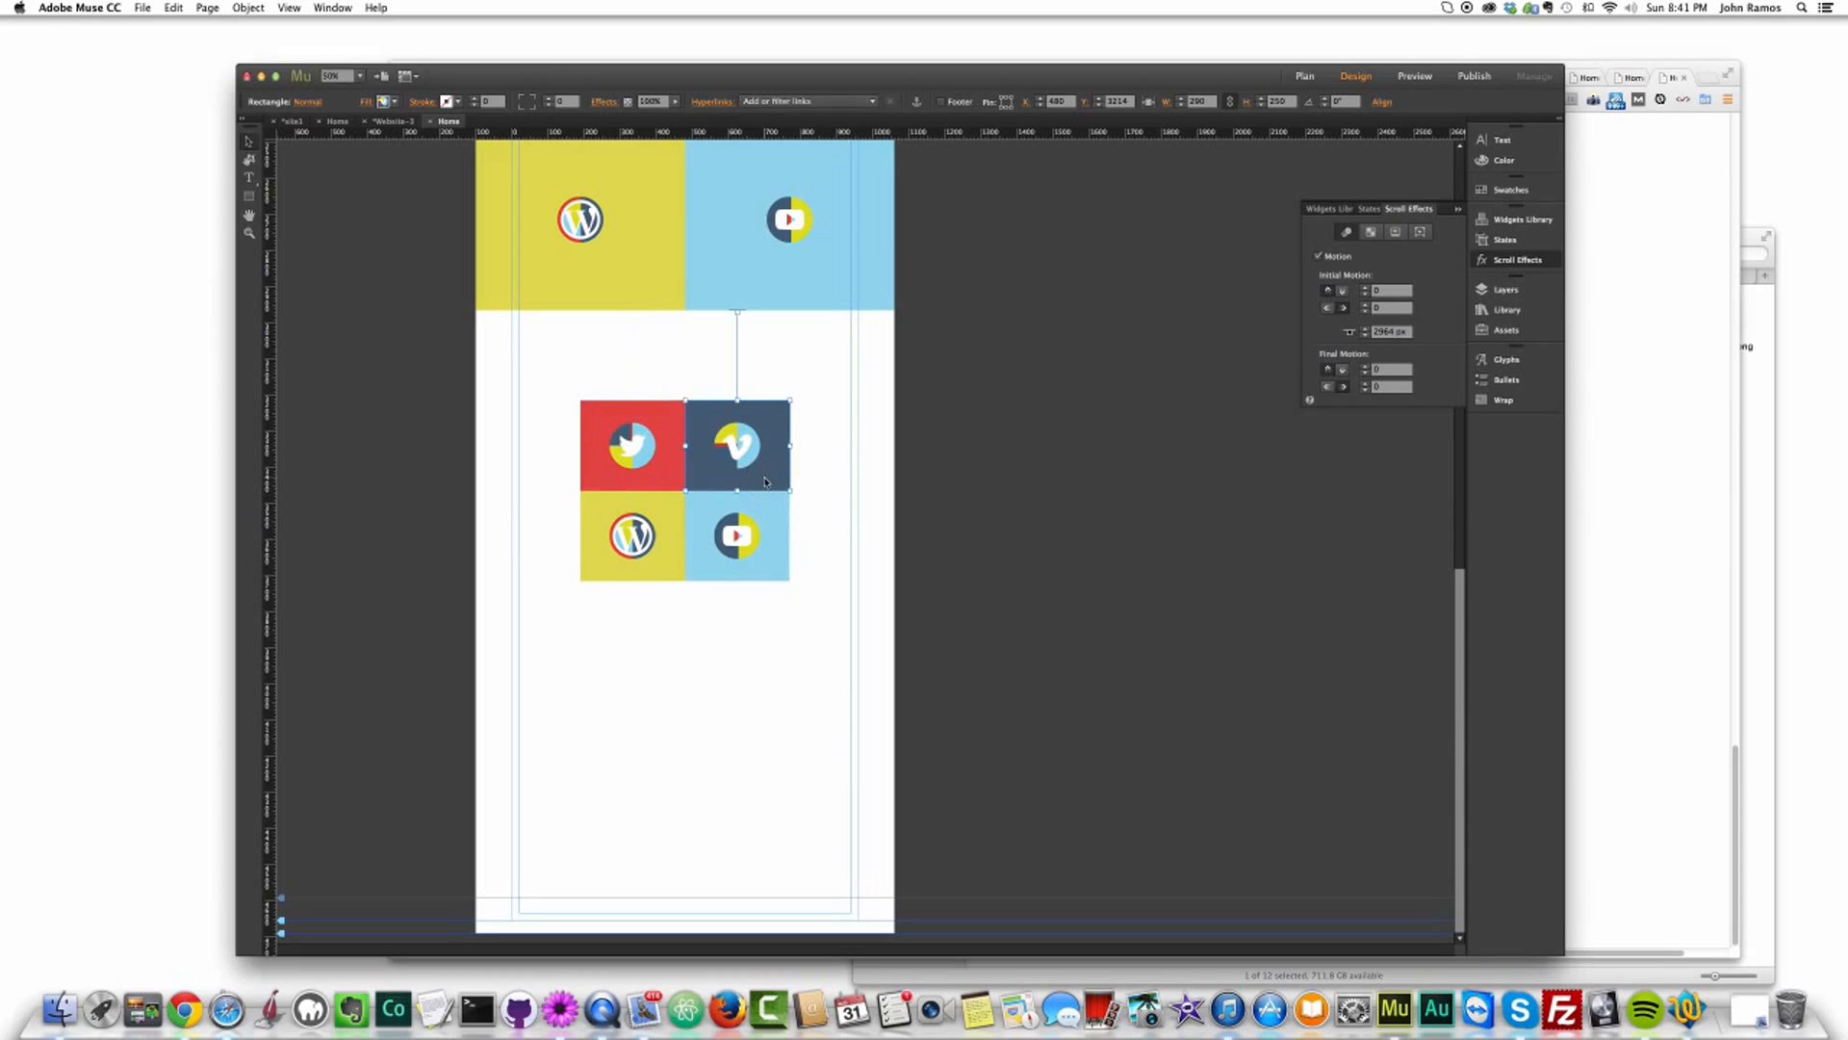
{"action": "left_click", "coordinate": [673, 539]}
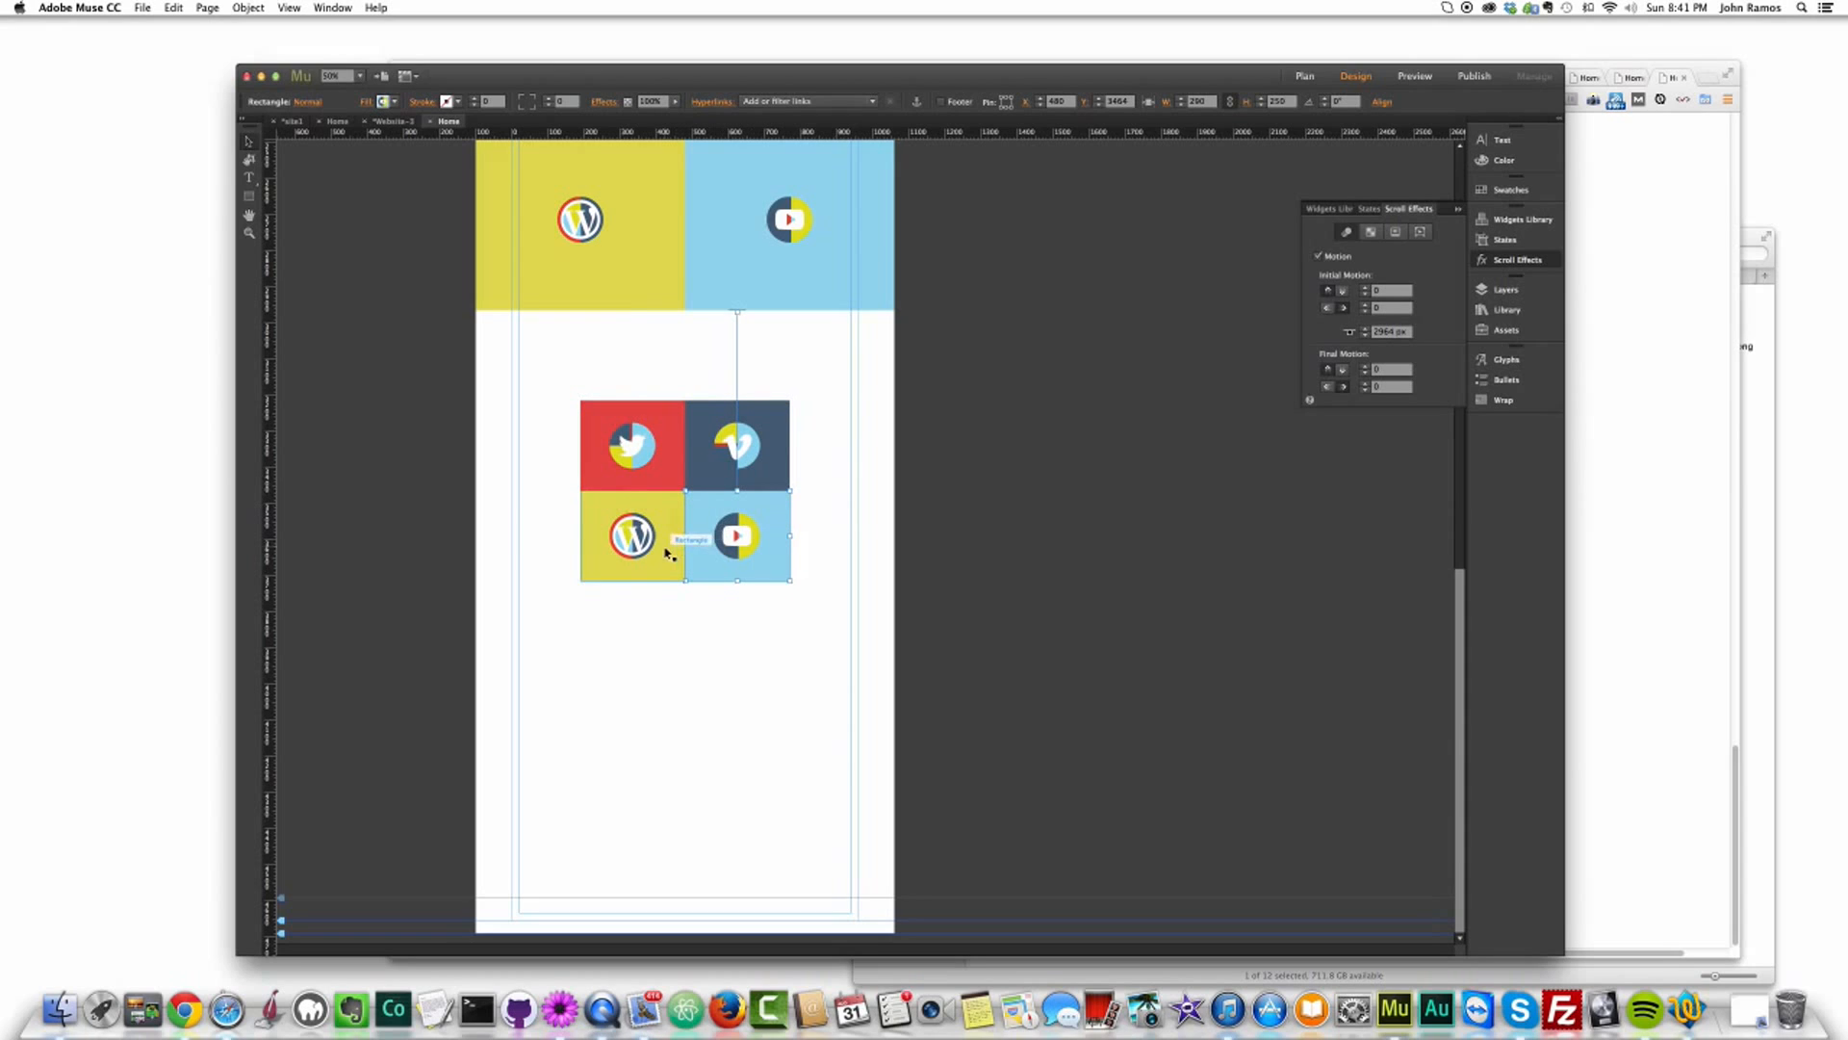
{"action": "left_click", "coordinate": [668, 474]}
{"action": "left_click", "coordinate": [1391, 289]}
{"action": "key", "text": "Tab"}
{"action": "type", "text": "1"}
{"action": "left_click", "coordinate": [766, 464]}
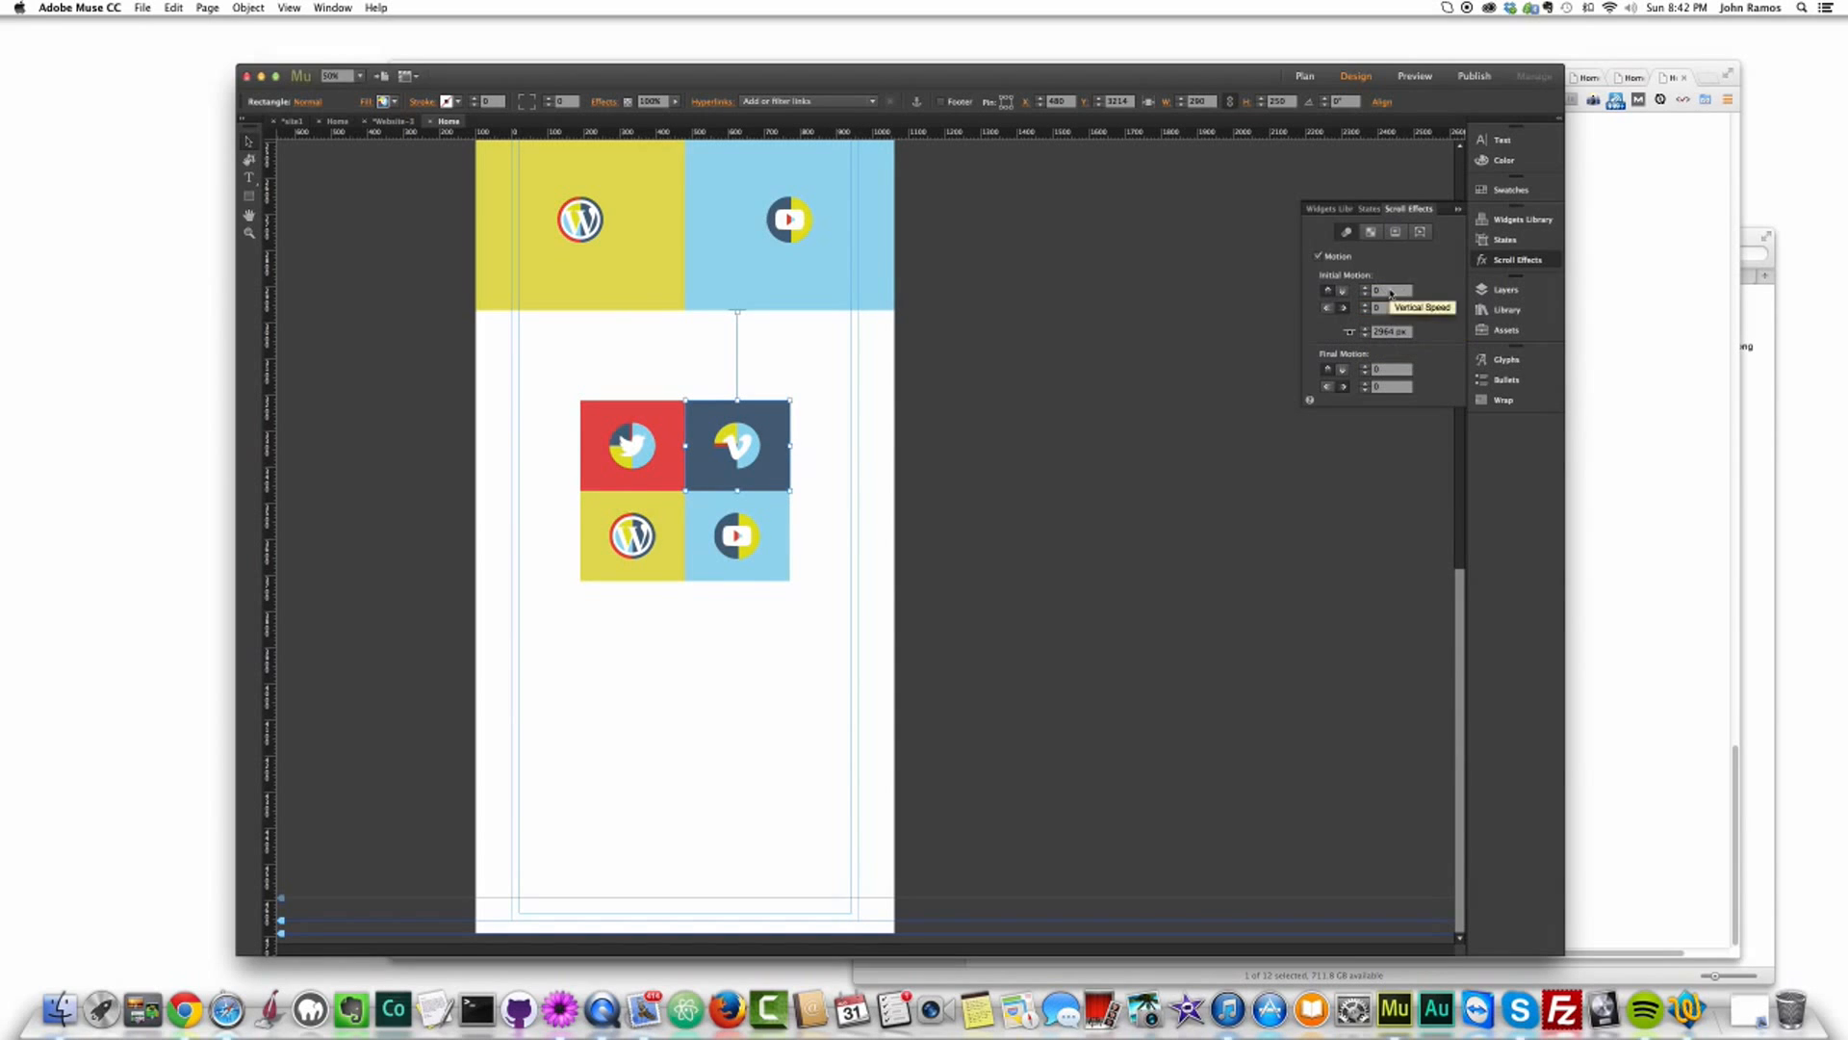
{"action": "left_click", "coordinate": [1386, 307]}
Step: Set the initial vertical and horizontal motion speeds of the yellow and light blue small squares to 1
{"action": "left_click", "coordinate": [678, 553]}
{"action": "left_click", "coordinate": [1338, 288]}
{"action": "type", "text": "1"}
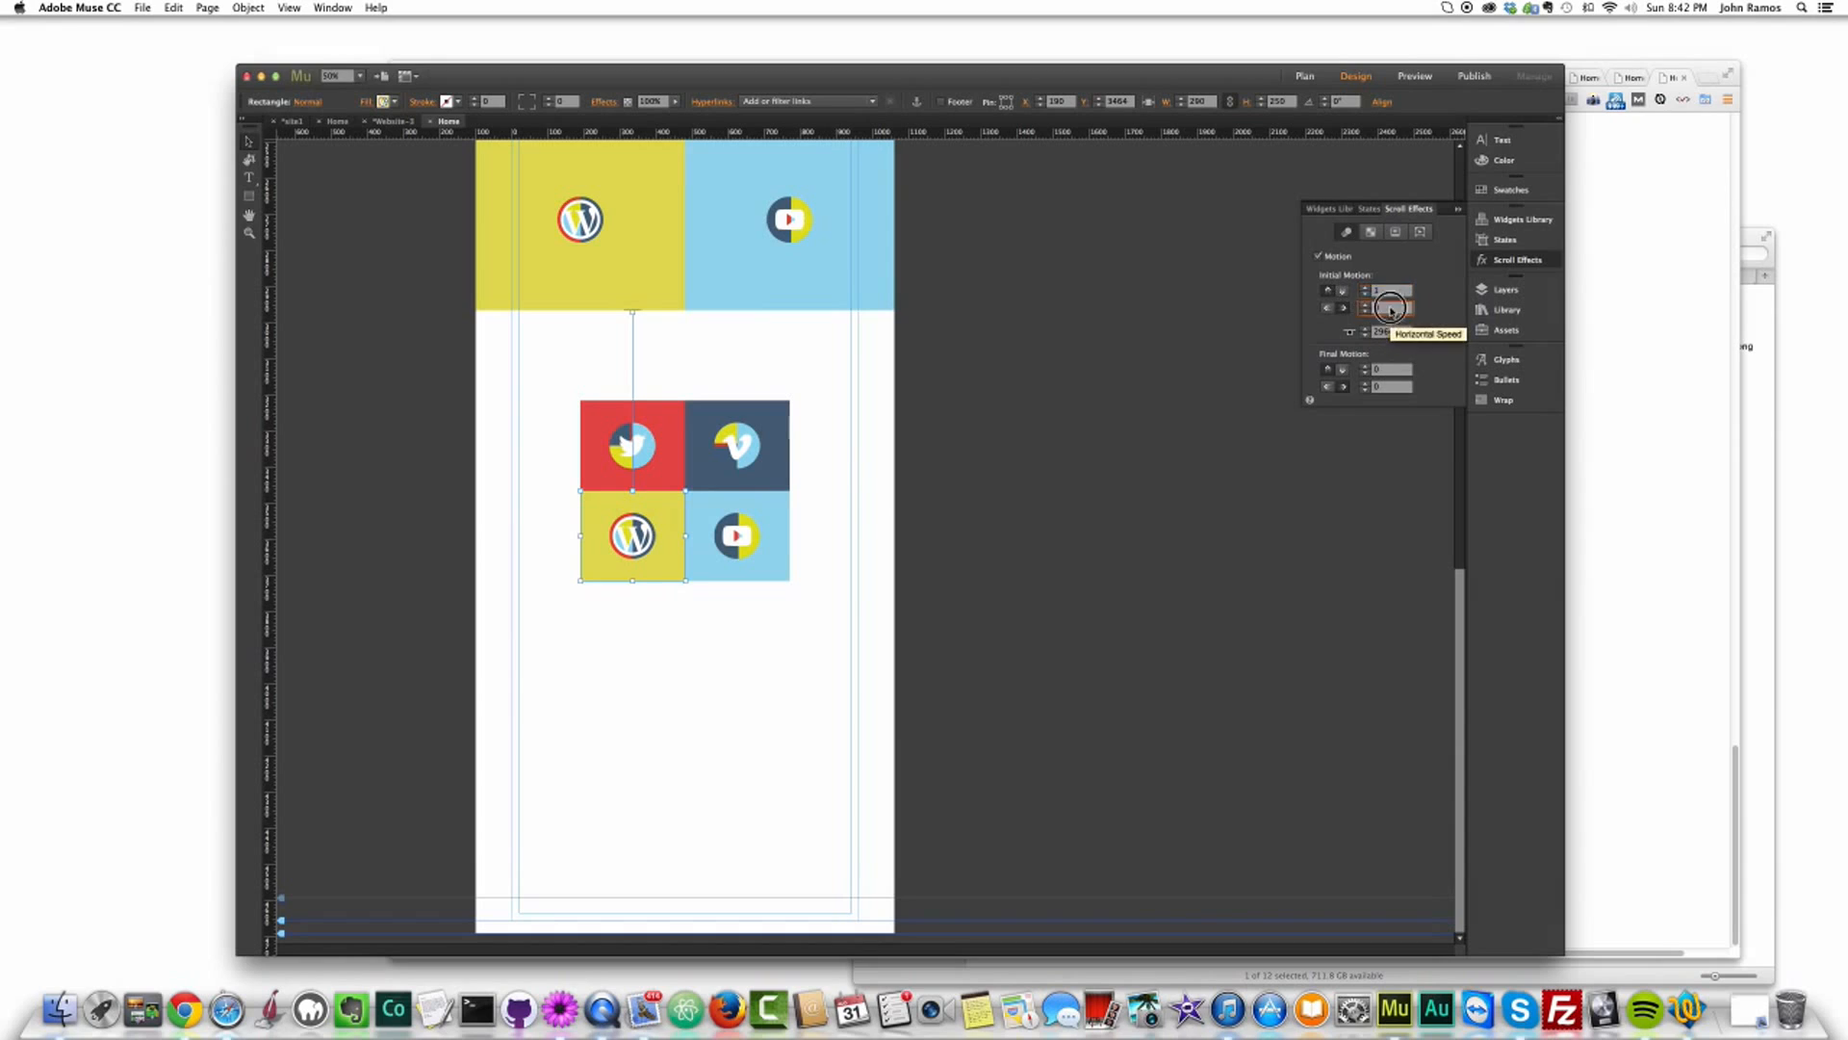
{"action": "key", "text": "Tab"}
{"action": "type", "text": "1"}
{"action": "left_click", "coordinate": [756, 577]}
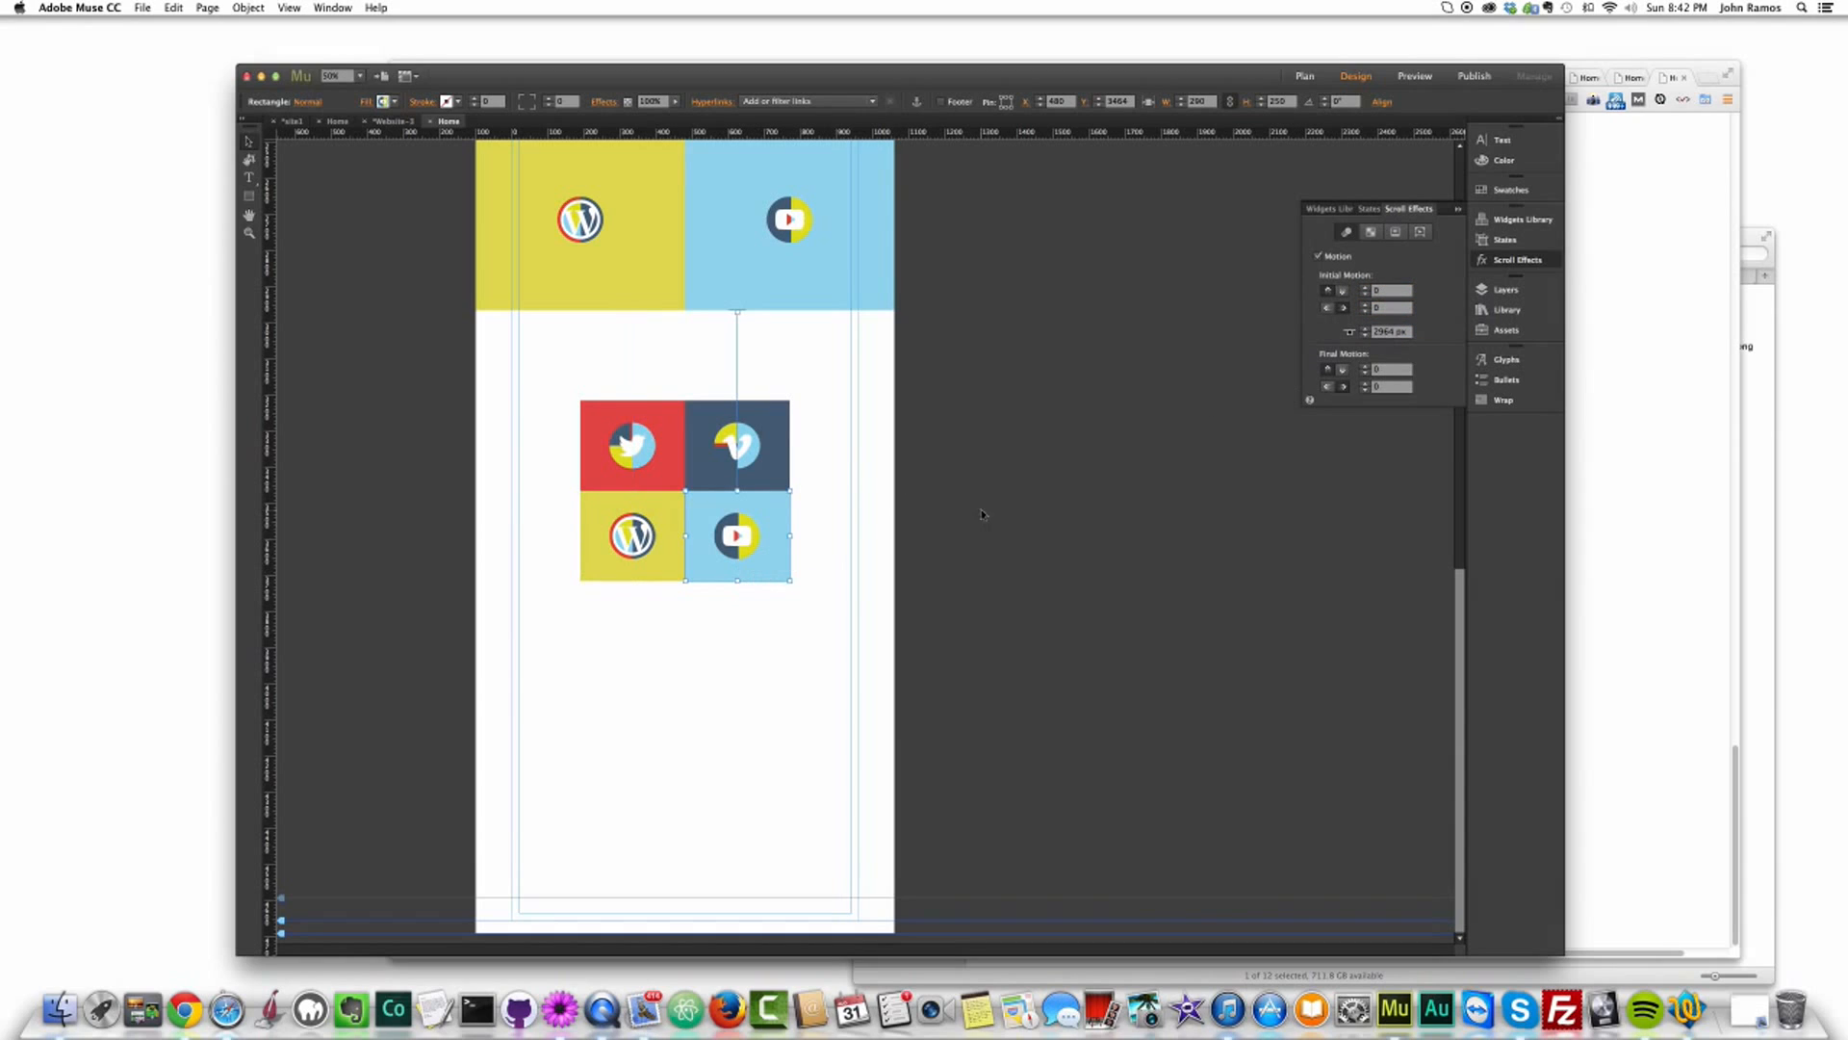
{"action": "left_click", "coordinate": [1364, 287]}
{"action": "left_click", "coordinate": [1366, 304]}
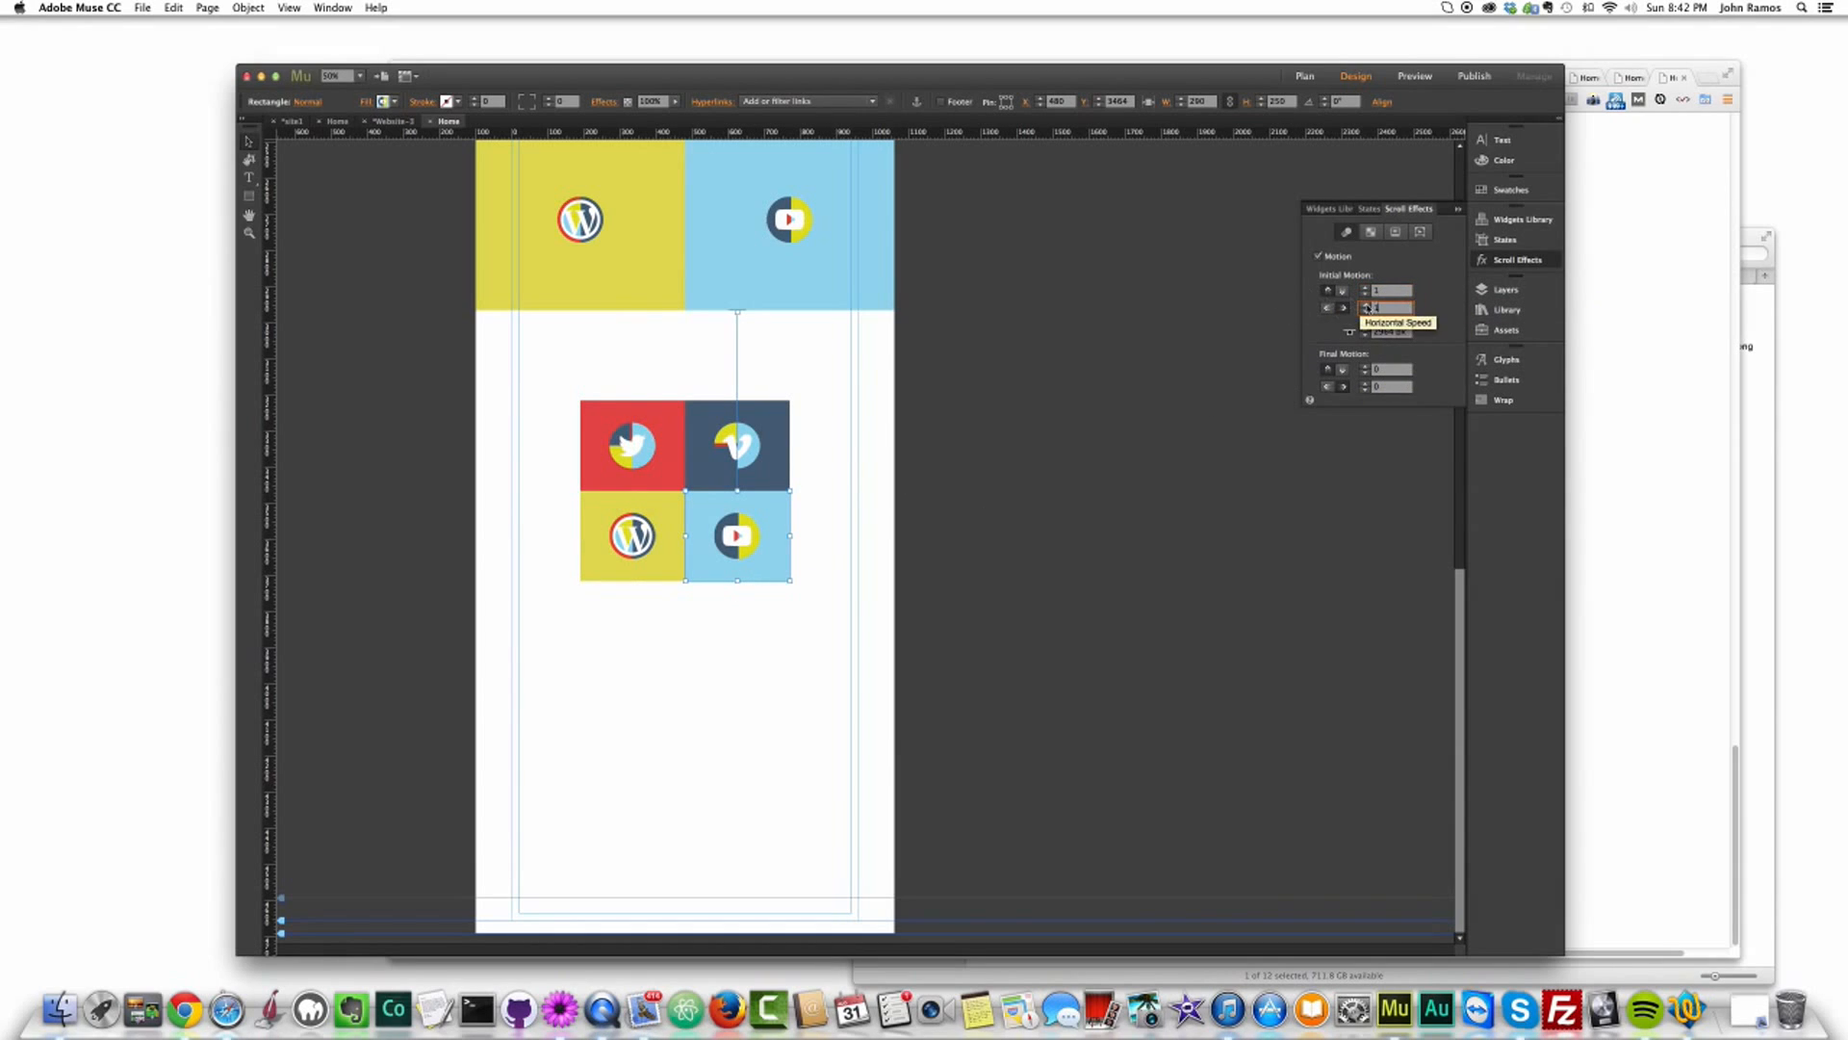
Step: Deselect the square, preview the page with the initial motion speeds of 1, scroll to its end, and return to the design
{"action": "left_click", "coordinate": [1132, 471]}
{"action": "key", "text": "super+shift+e"}
{"action": "scroll", "coordinate": [1192, 453], "scroll_direction": "down", "scroll_amount": 5}
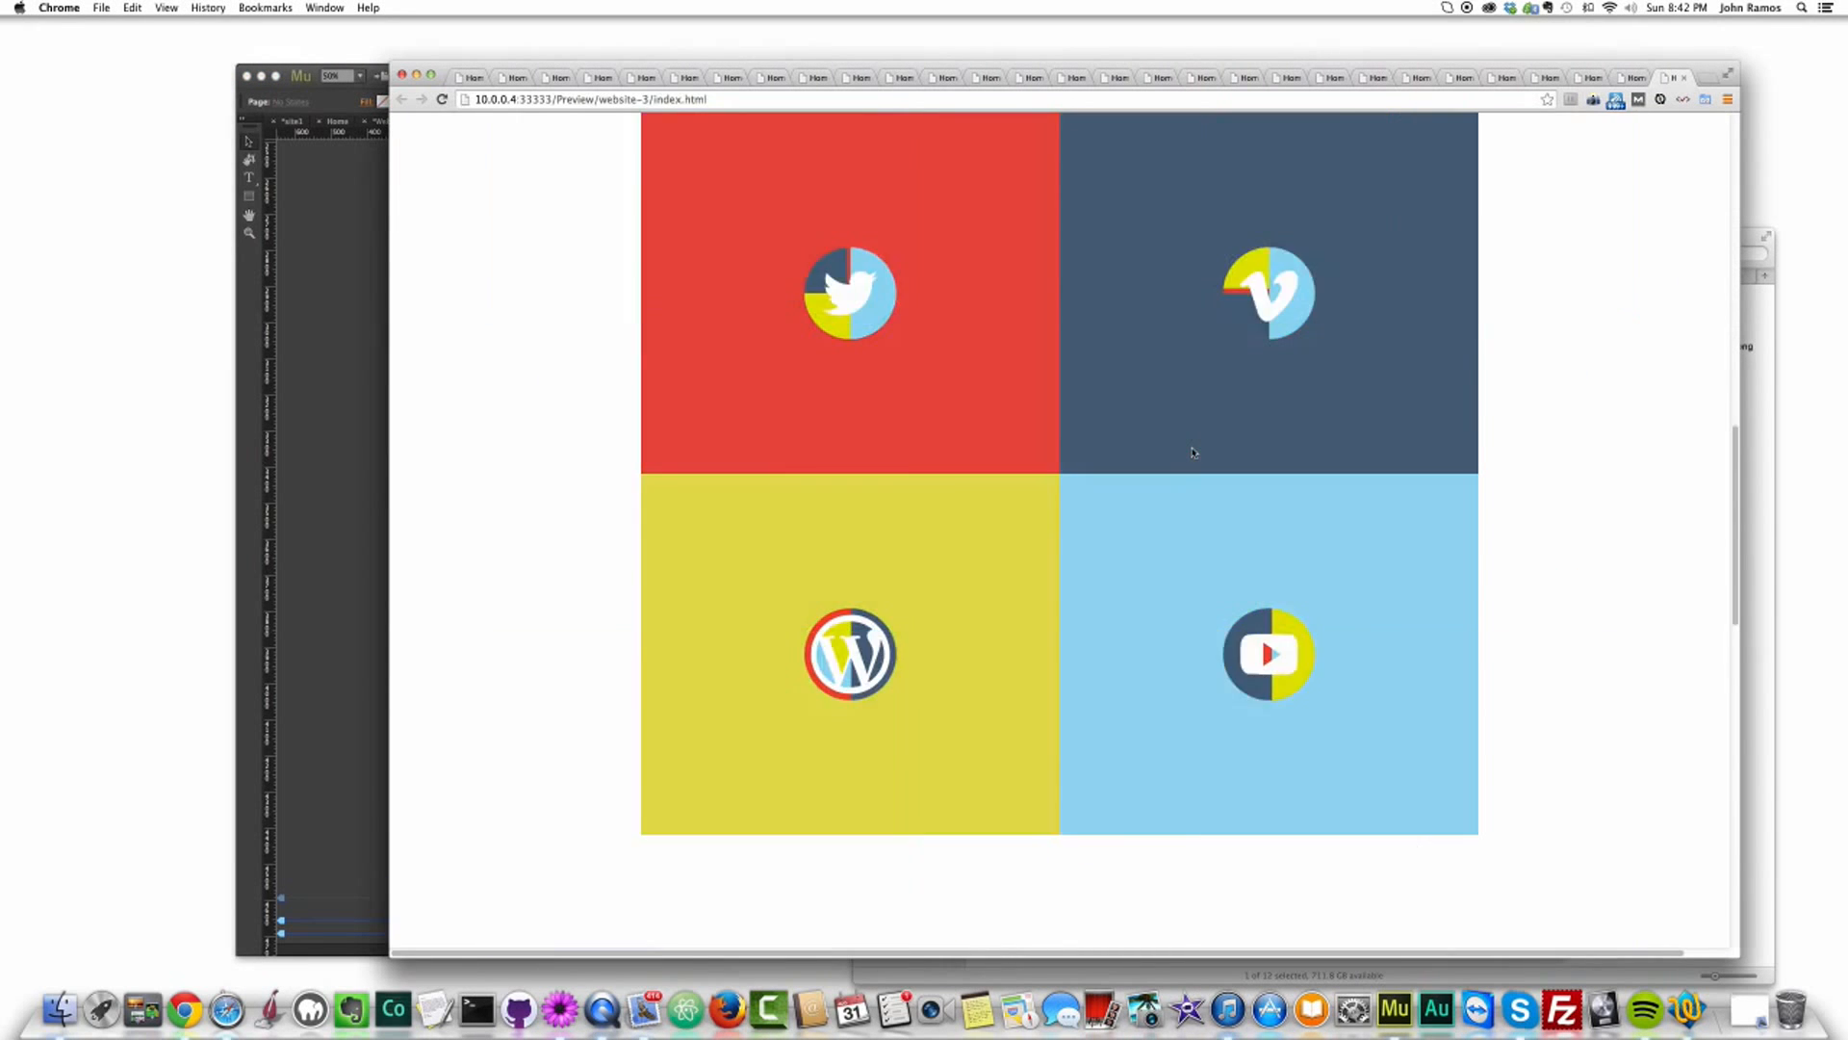
{"action": "scroll", "coordinate": [1192, 453], "scroll_direction": "down", "scroll_amount": 5}
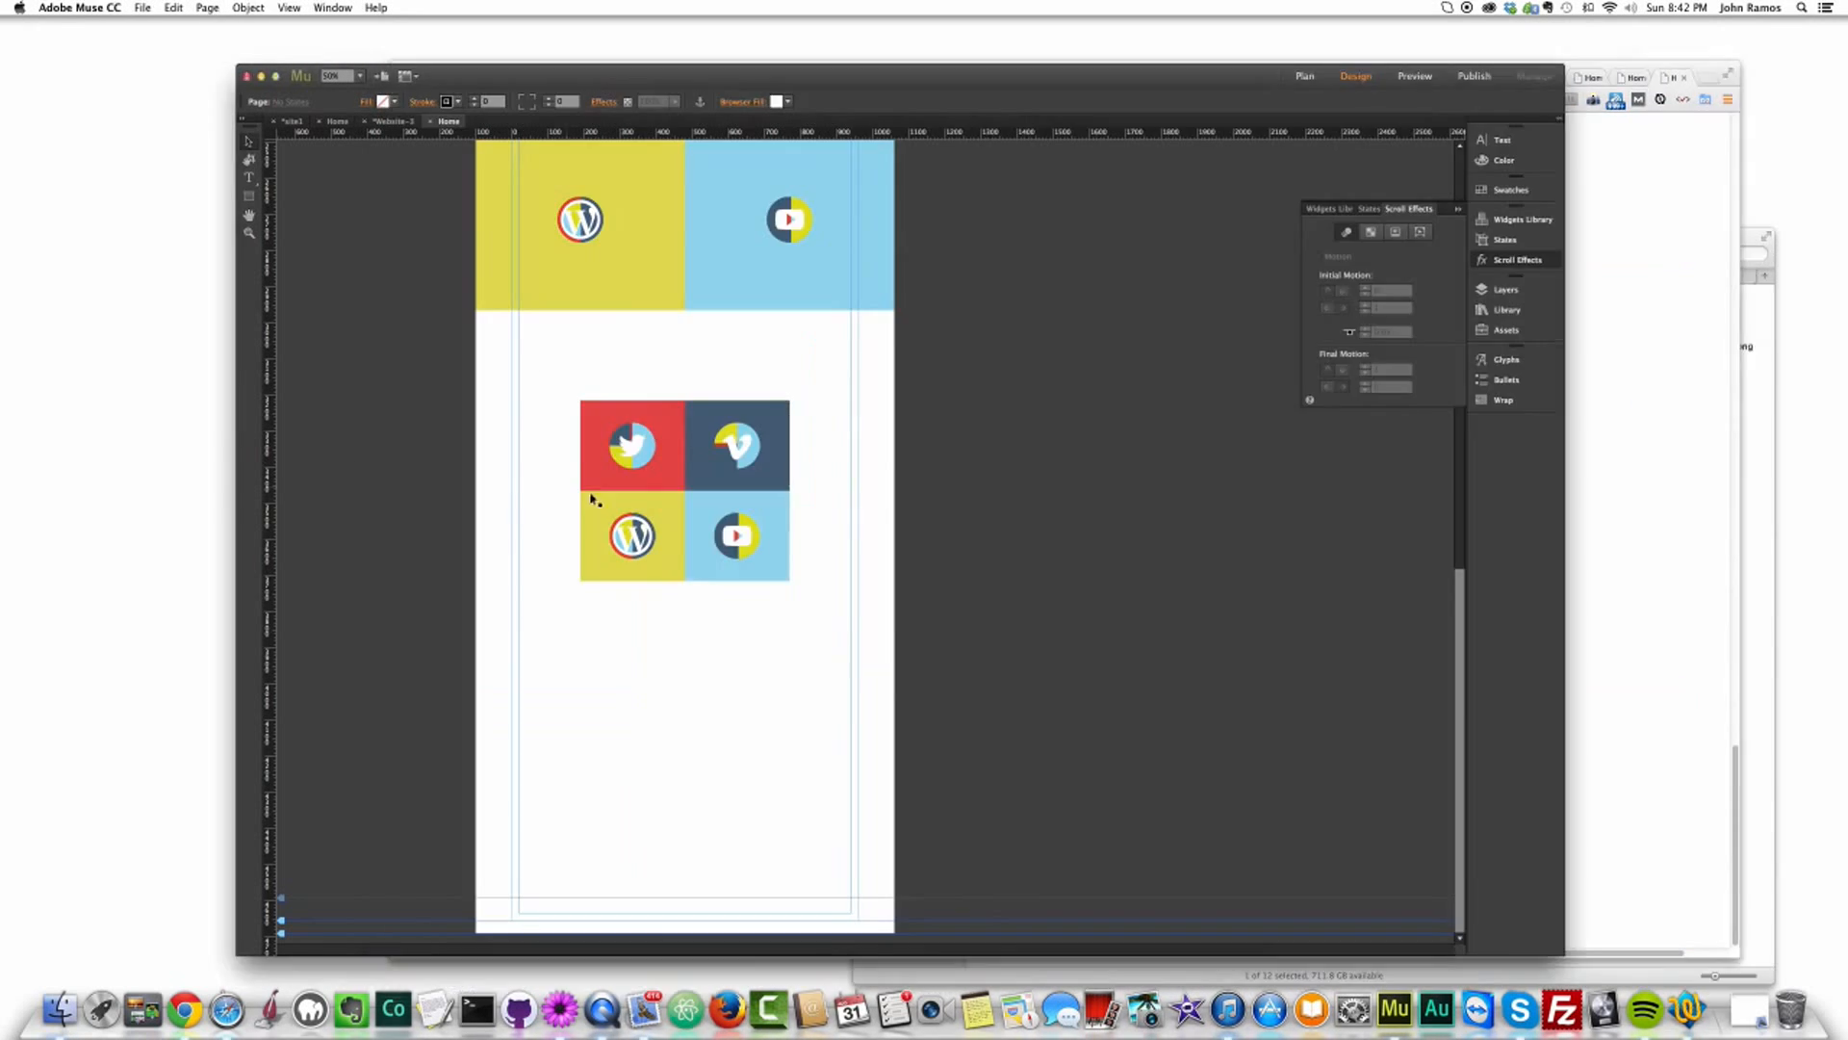
{"action": "left_click", "coordinate": [356, 489]}
Step: Check the initial motion settings of the four small squares and set the navy square's initial vertical motion downward
{"action": "left_click", "coordinate": [634, 488]}
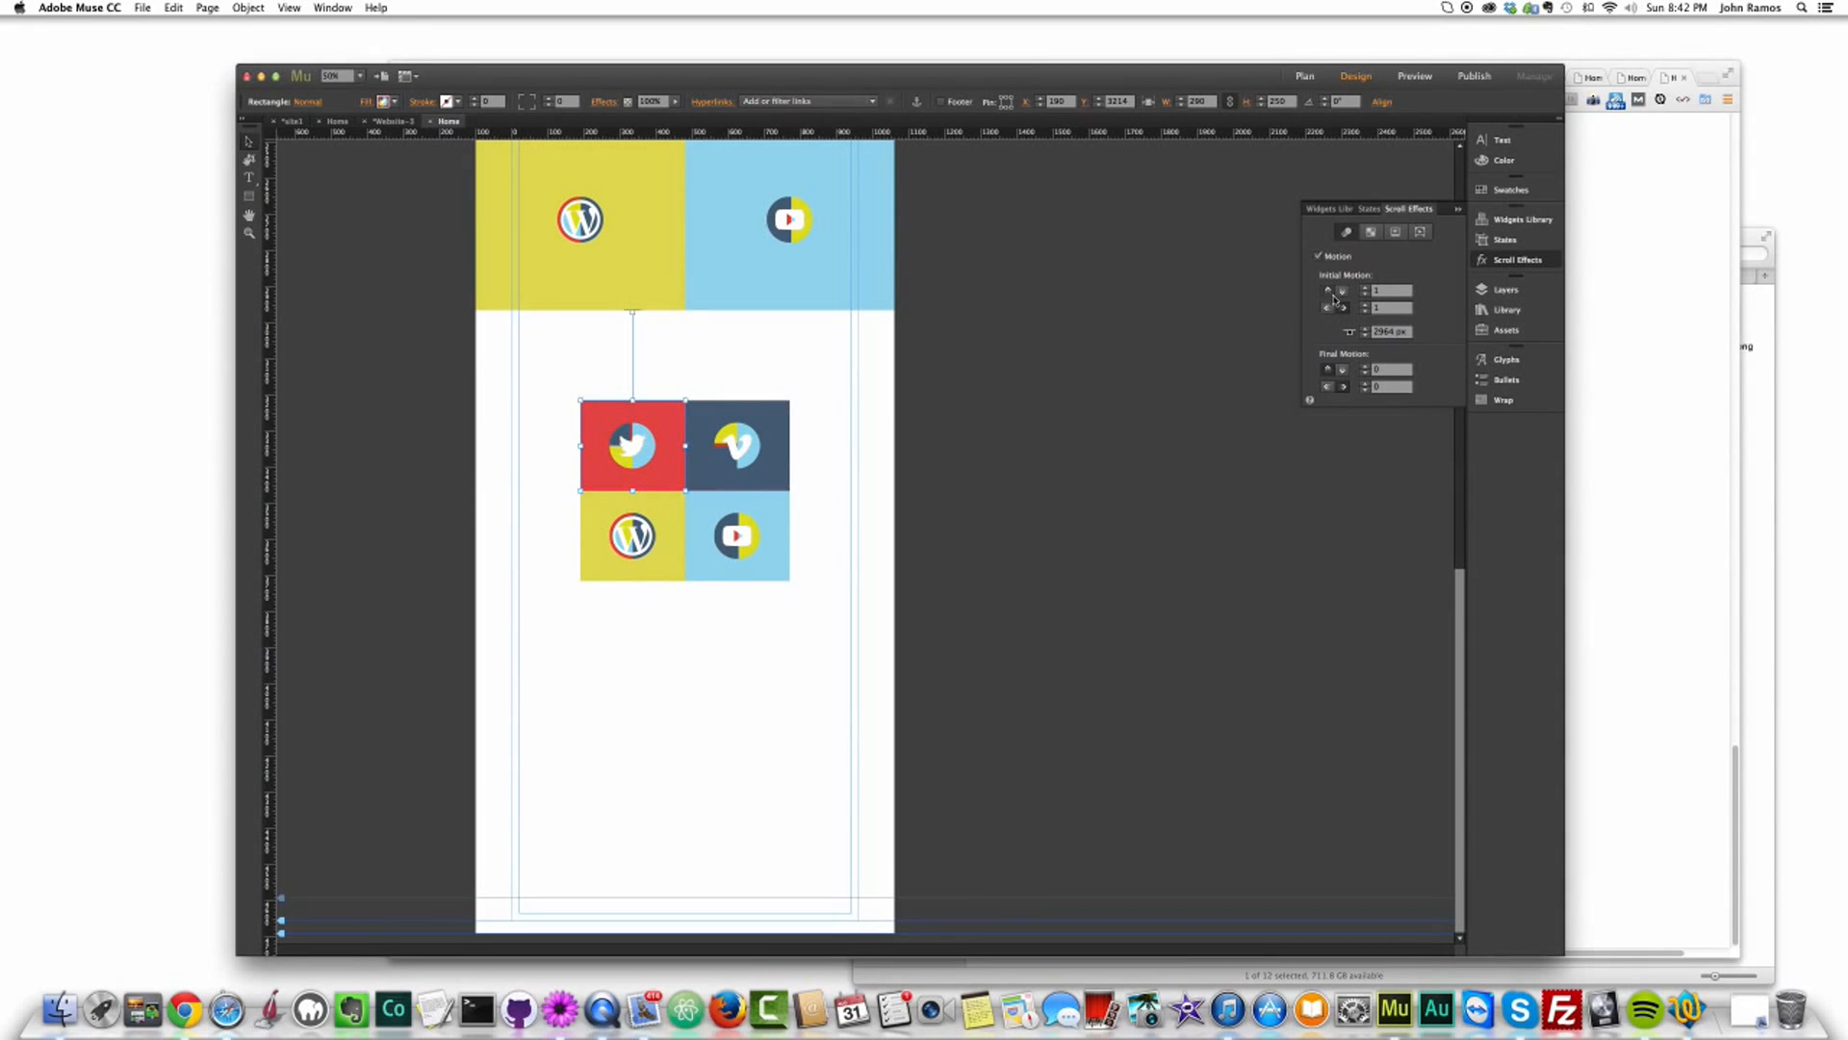
{"action": "left_click", "coordinate": [729, 455]}
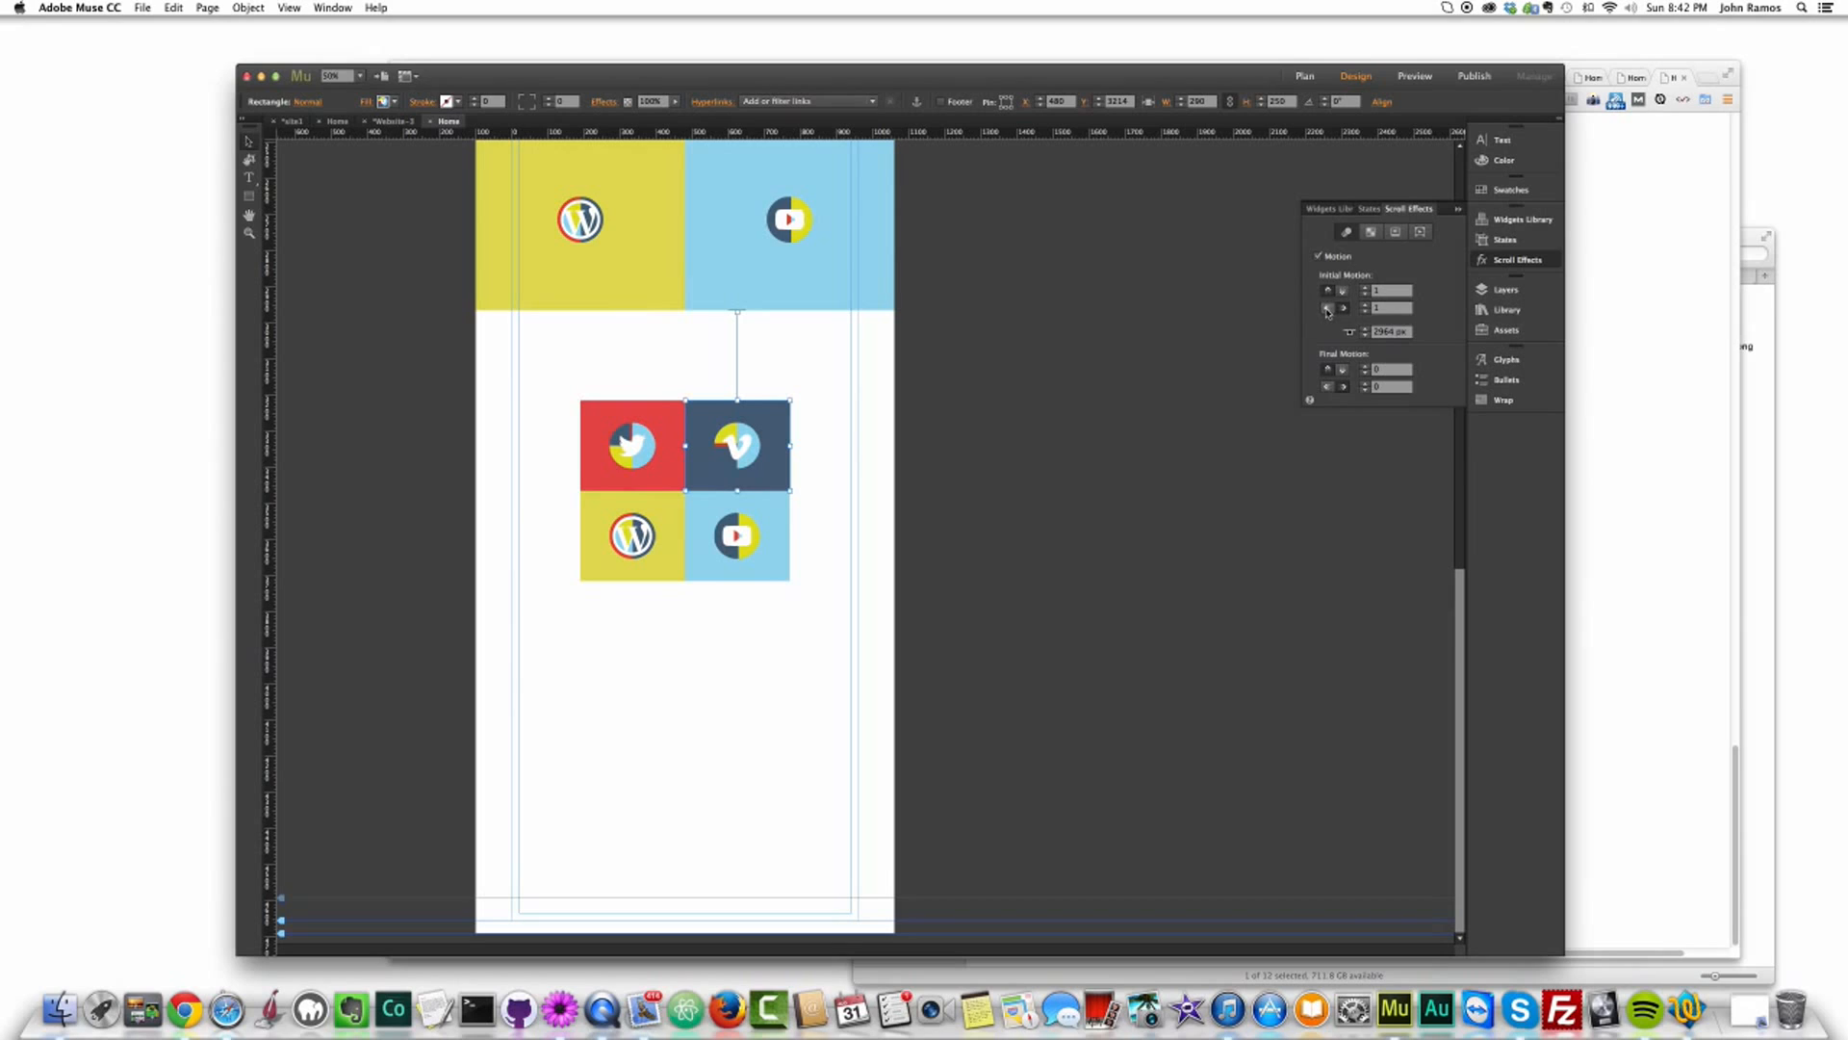
{"action": "left_click", "coordinate": [656, 481]}
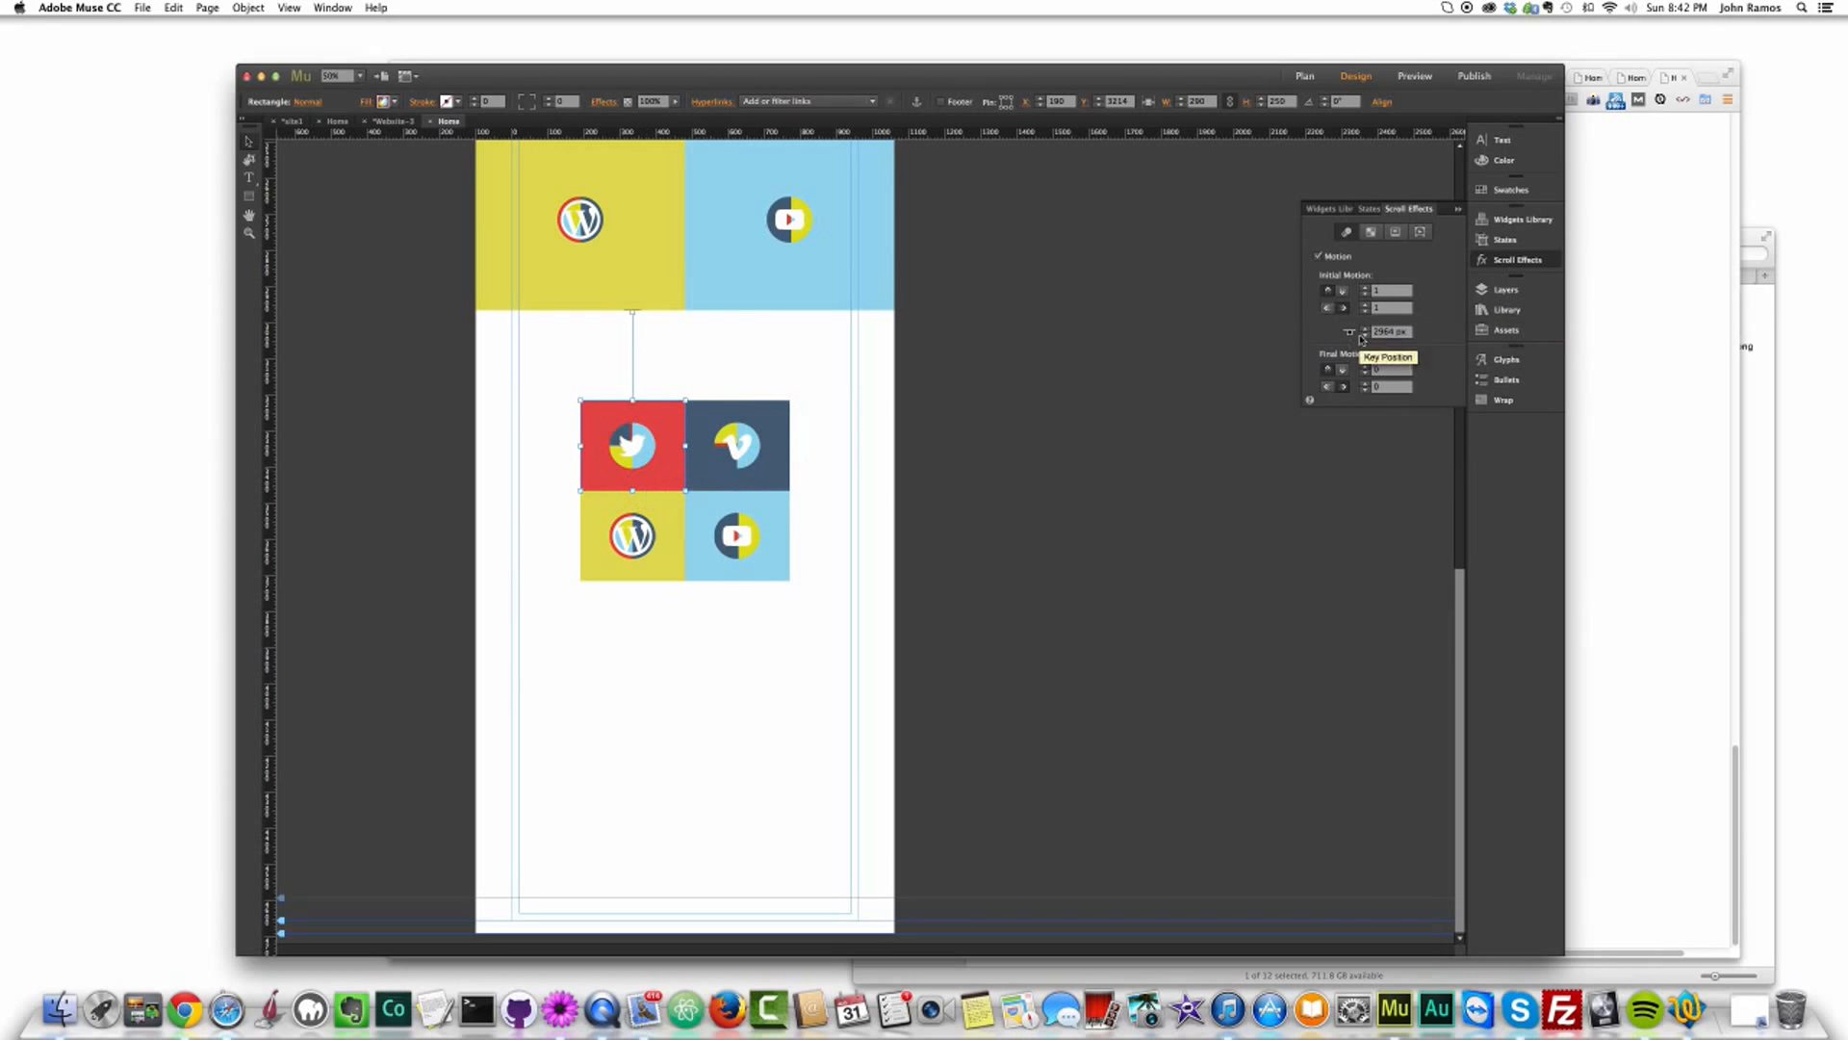
{"action": "left_click", "coordinate": [741, 479]}
{"action": "left_click", "coordinate": [1342, 291]}
{"action": "left_click", "coordinate": [664, 555]}
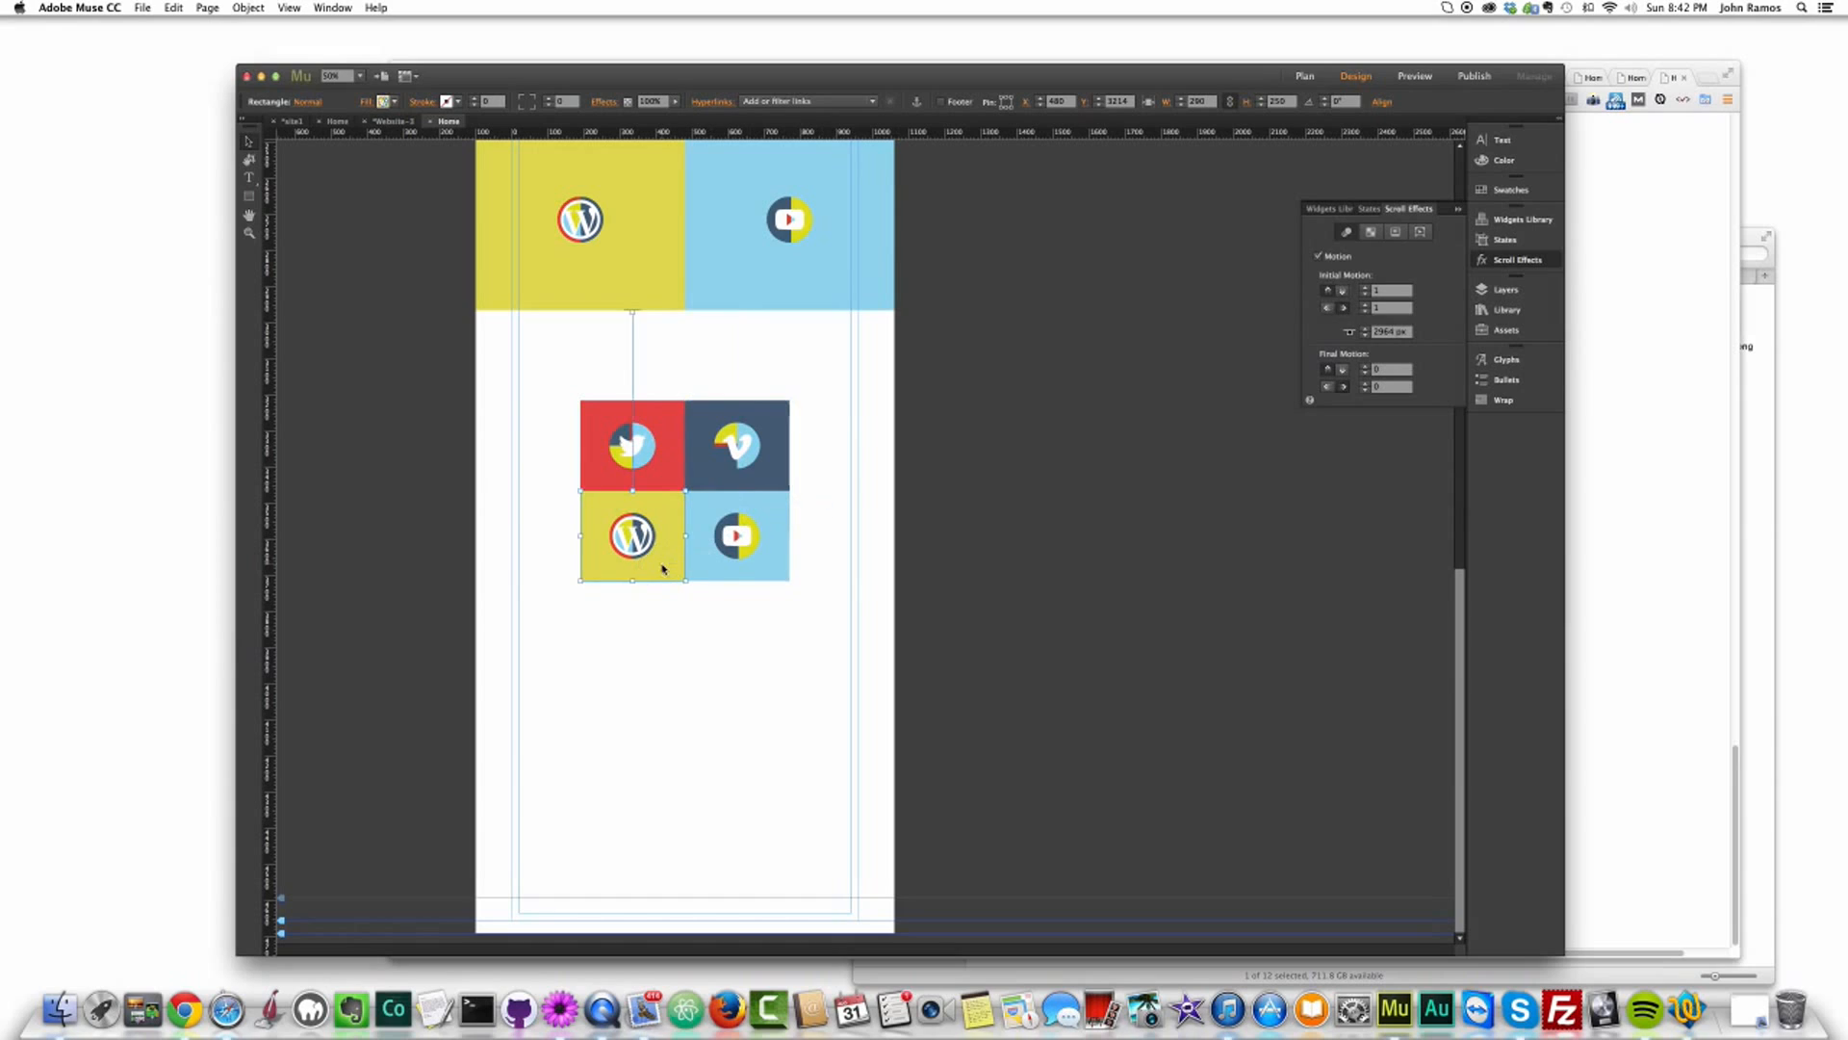
{"action": "left_click", "coordinate": [763, 557]}
Step: Preview the page in the browser with the small squares' current motion directions, scroll to the grid, and return to the design
{"action": "left_click", "coordinate": [1086, 491]}
{"action": "key", "text": "super+shift+e"}
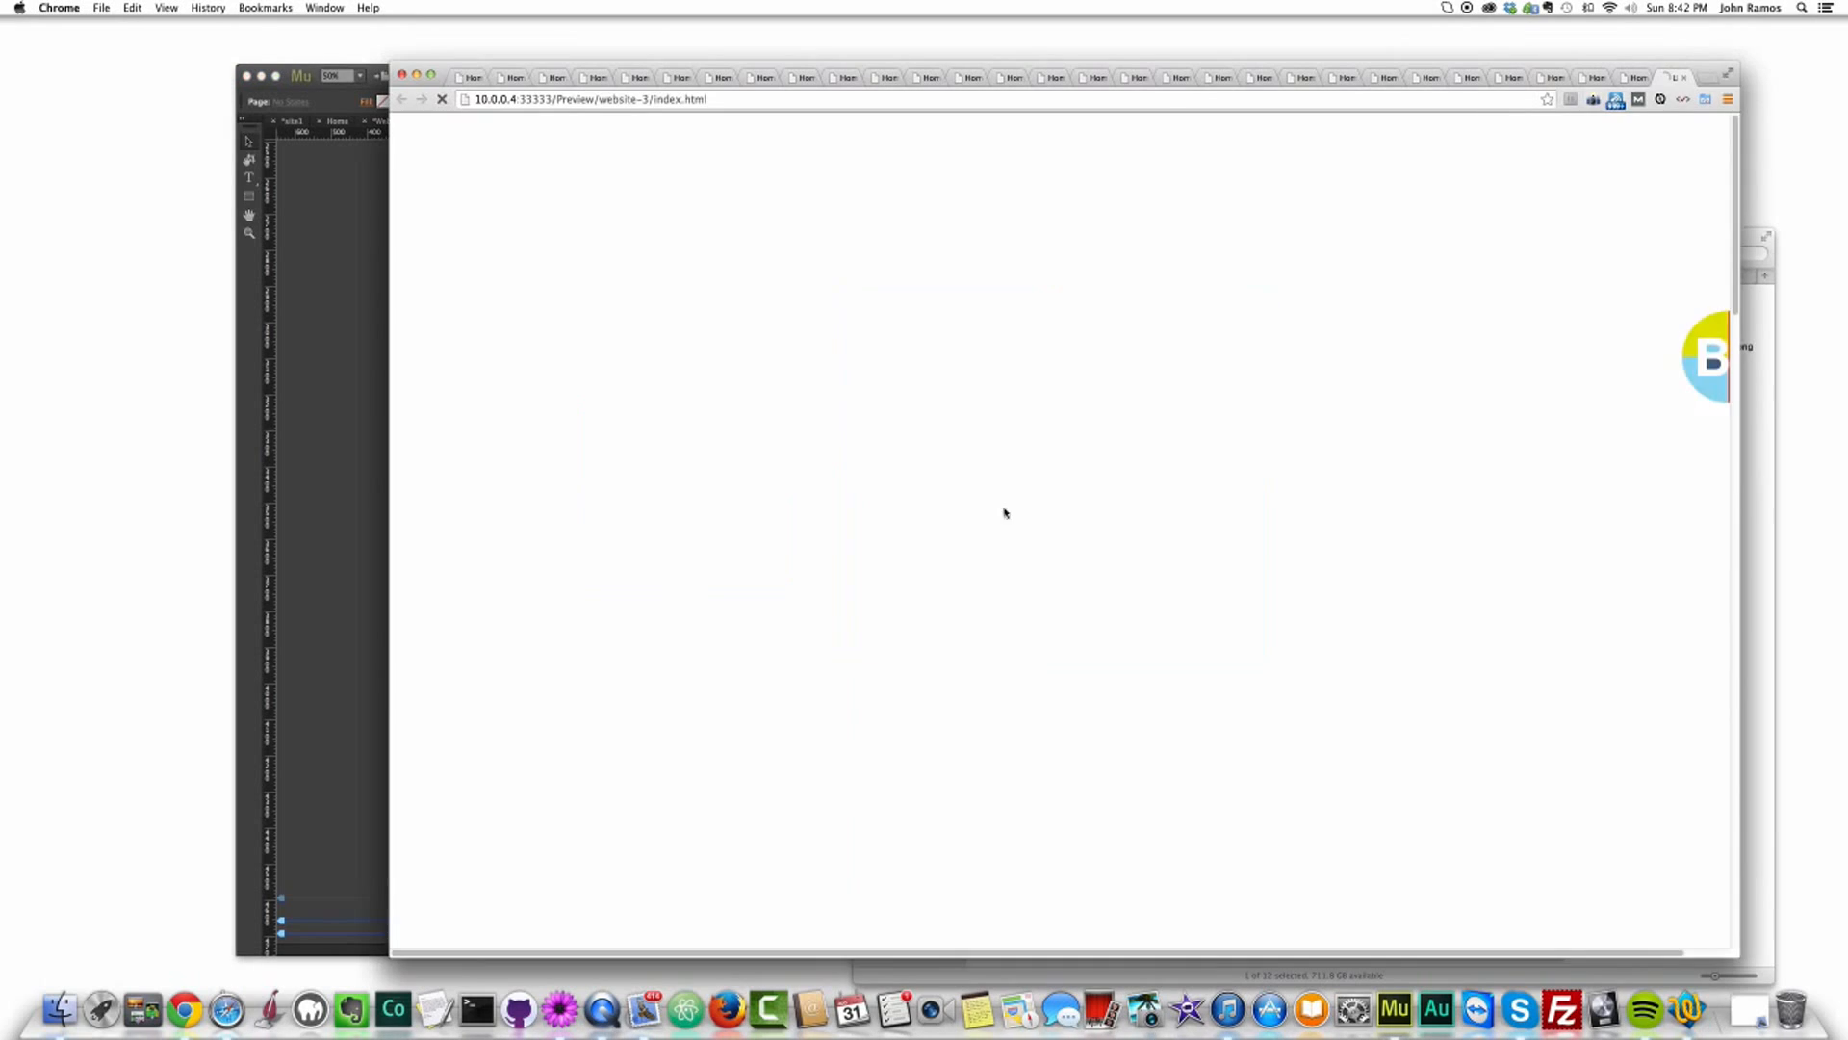
{"action": "scroll", "coordinate": [1083, 522], "scroll_direction": "down", "scroll_amount": 5}
{"action": "scroll", "coordinate": [1085, 522], "scroll_direction": "down", "scroll_amount": 10}
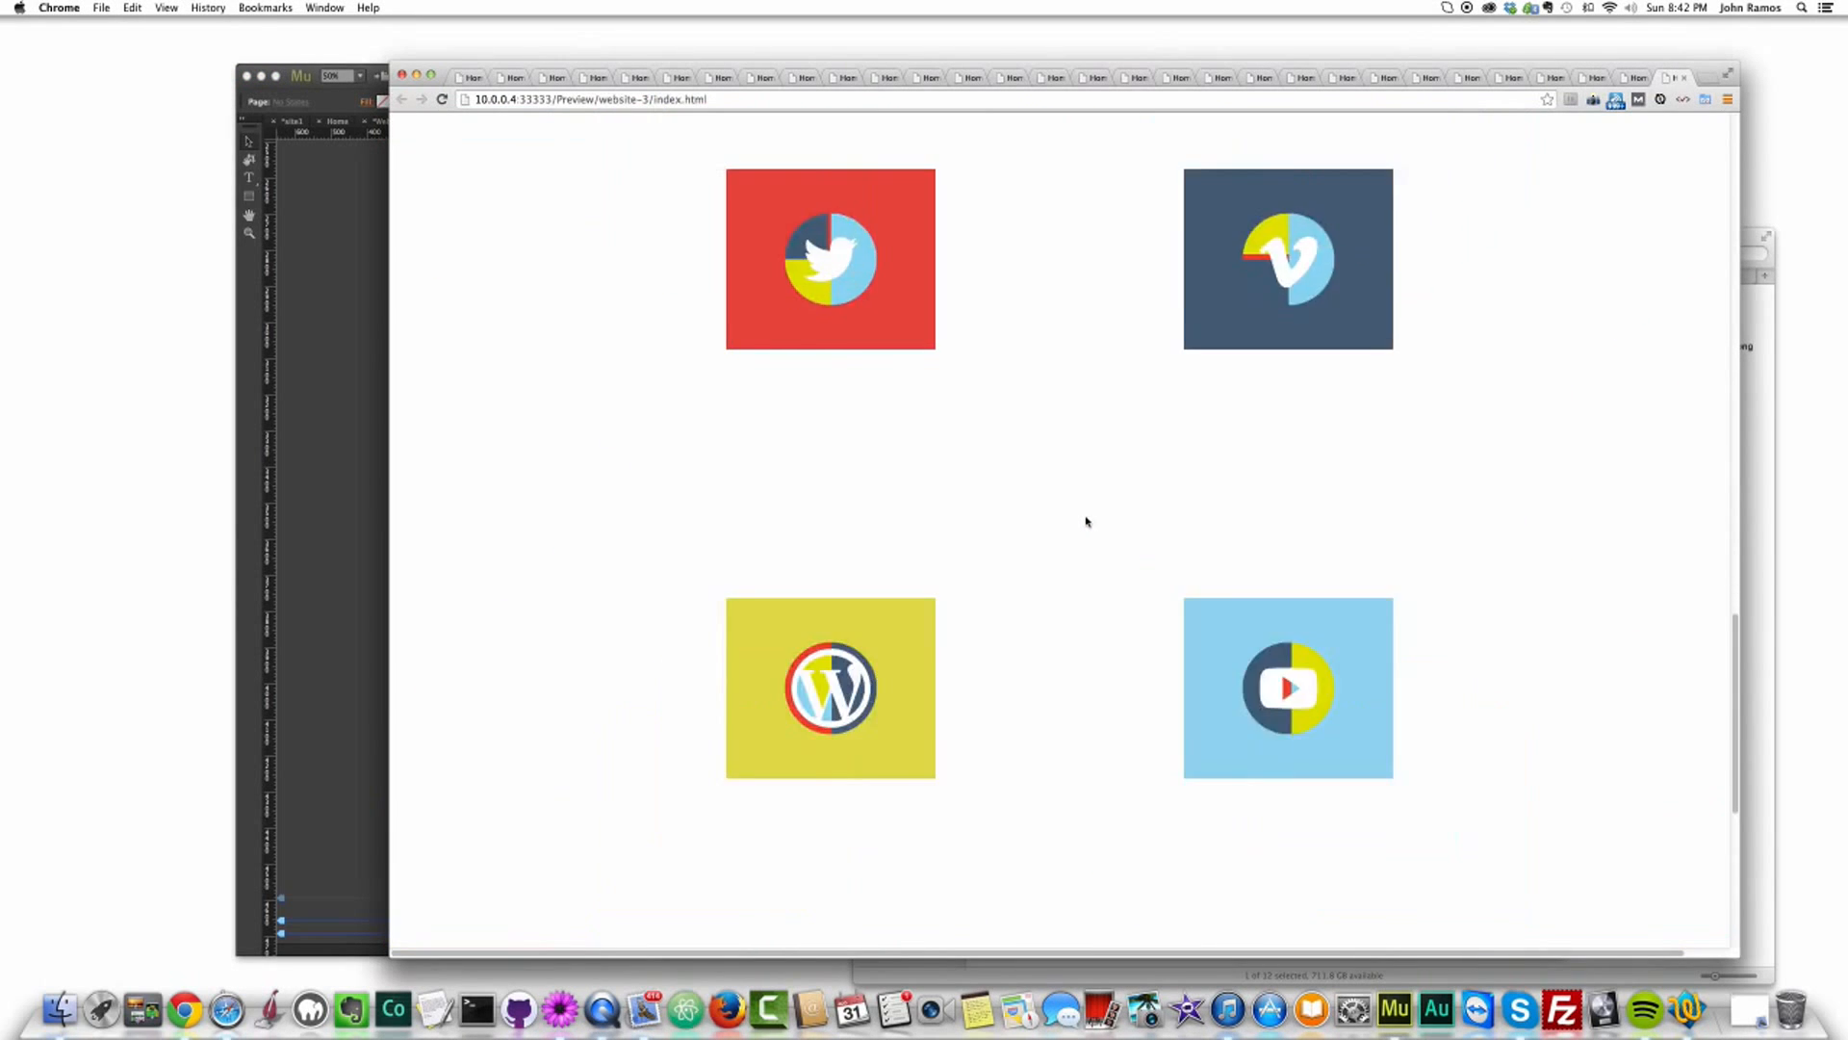
{"action": "left_click", "coordinate": [385, 562]}
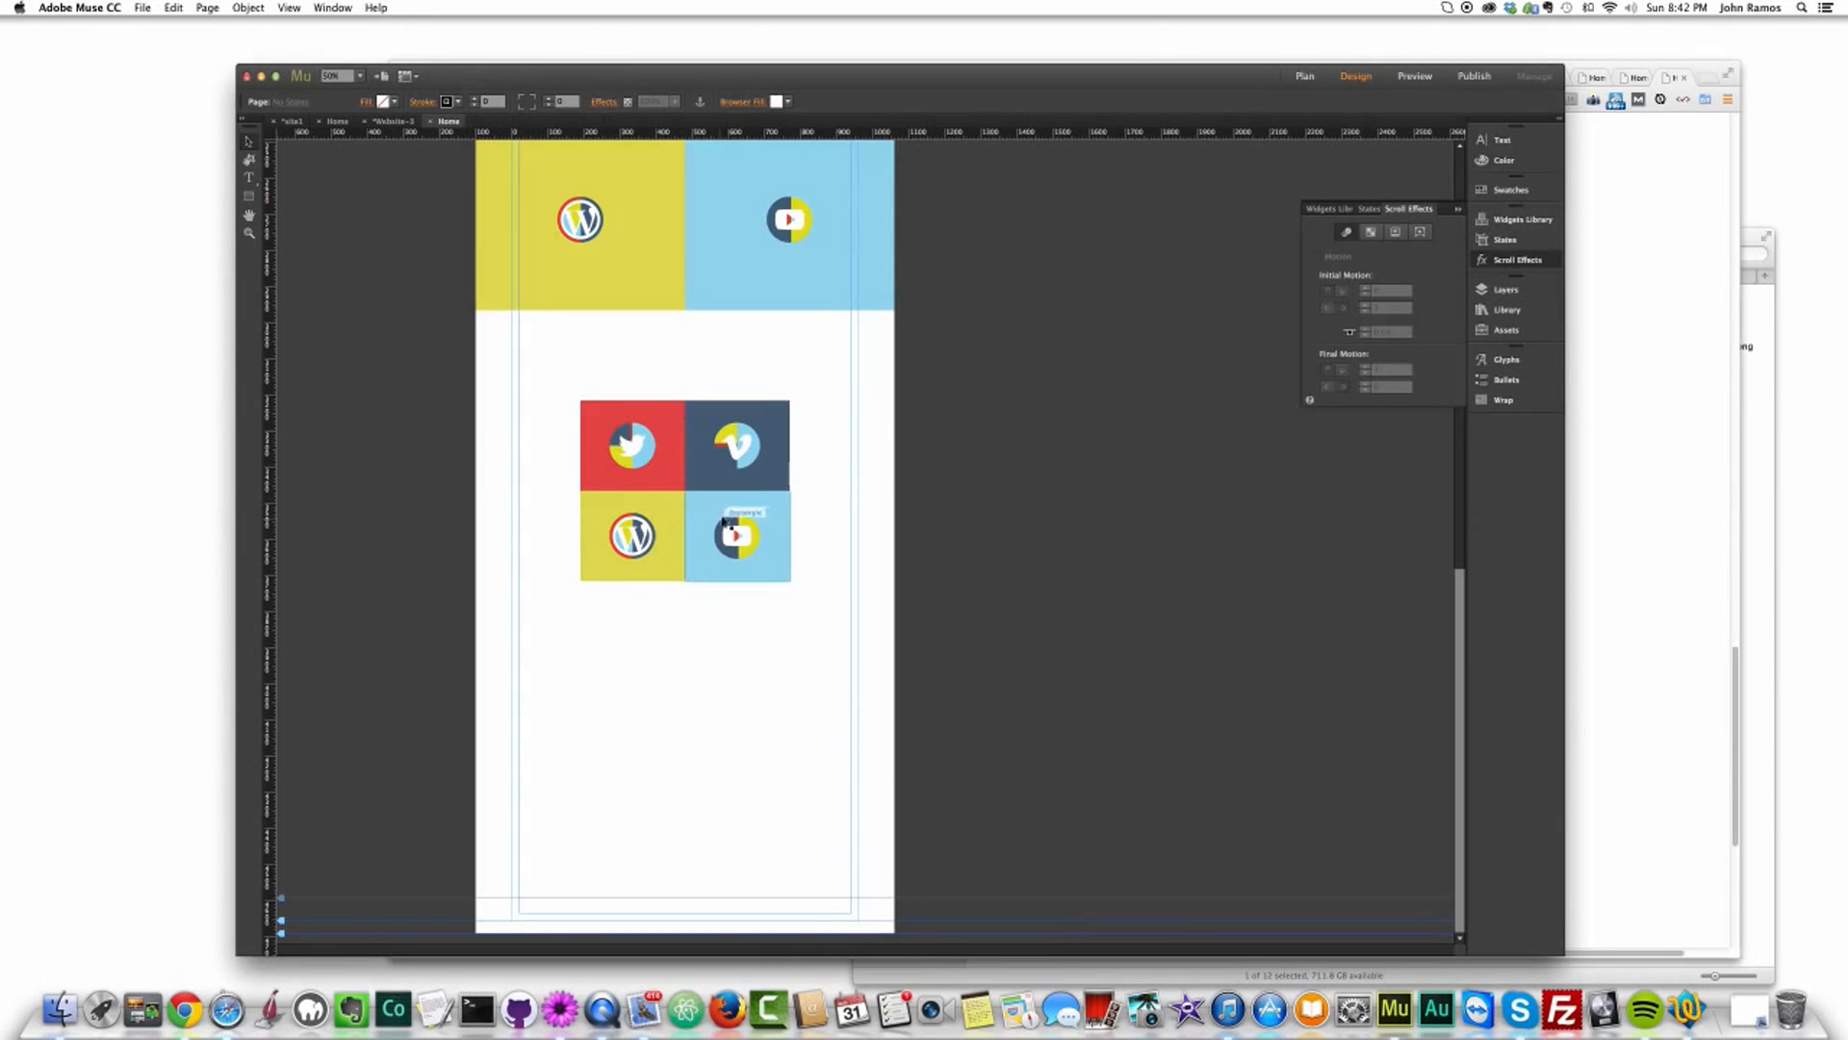
Step: Switch to the finished reference page, preview it in the browser, scroll to its final icon grid, and return to its design
{"action": "left_click", "coordinate": [642, 480]}
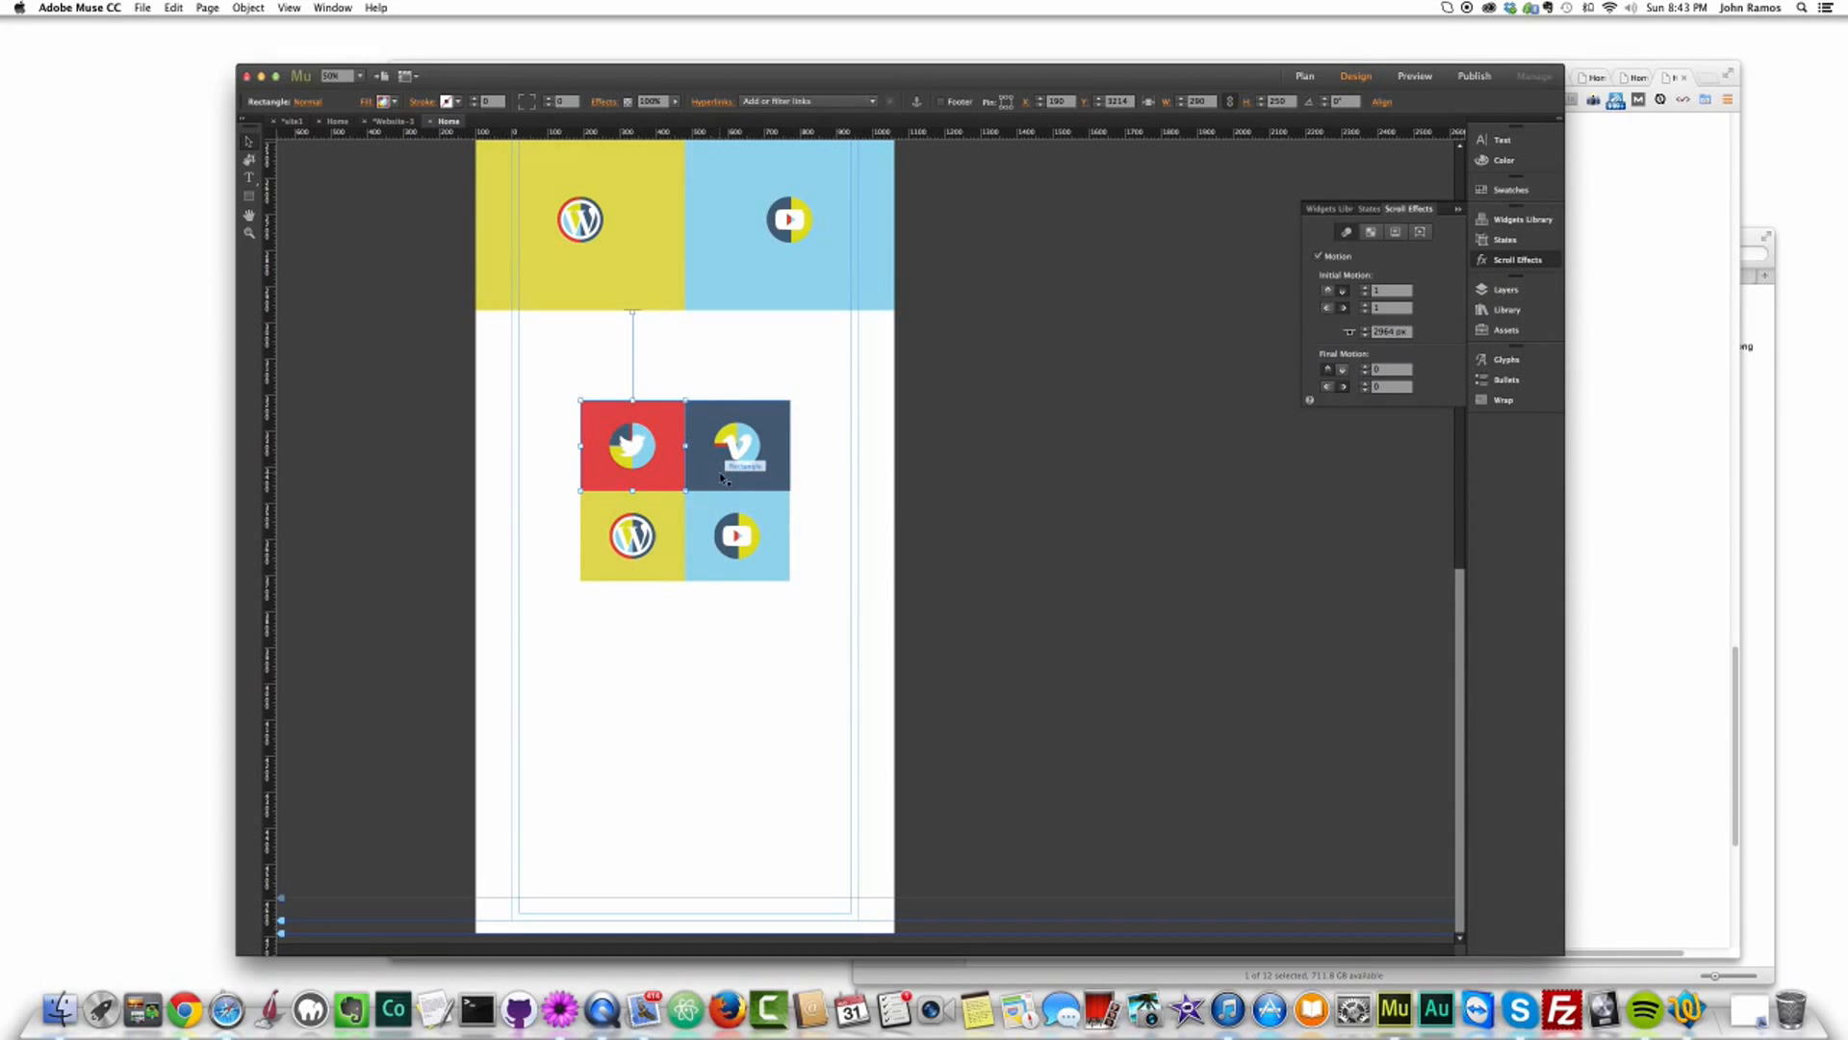
{"action": "left_click", "coordinate": [337, 122]}
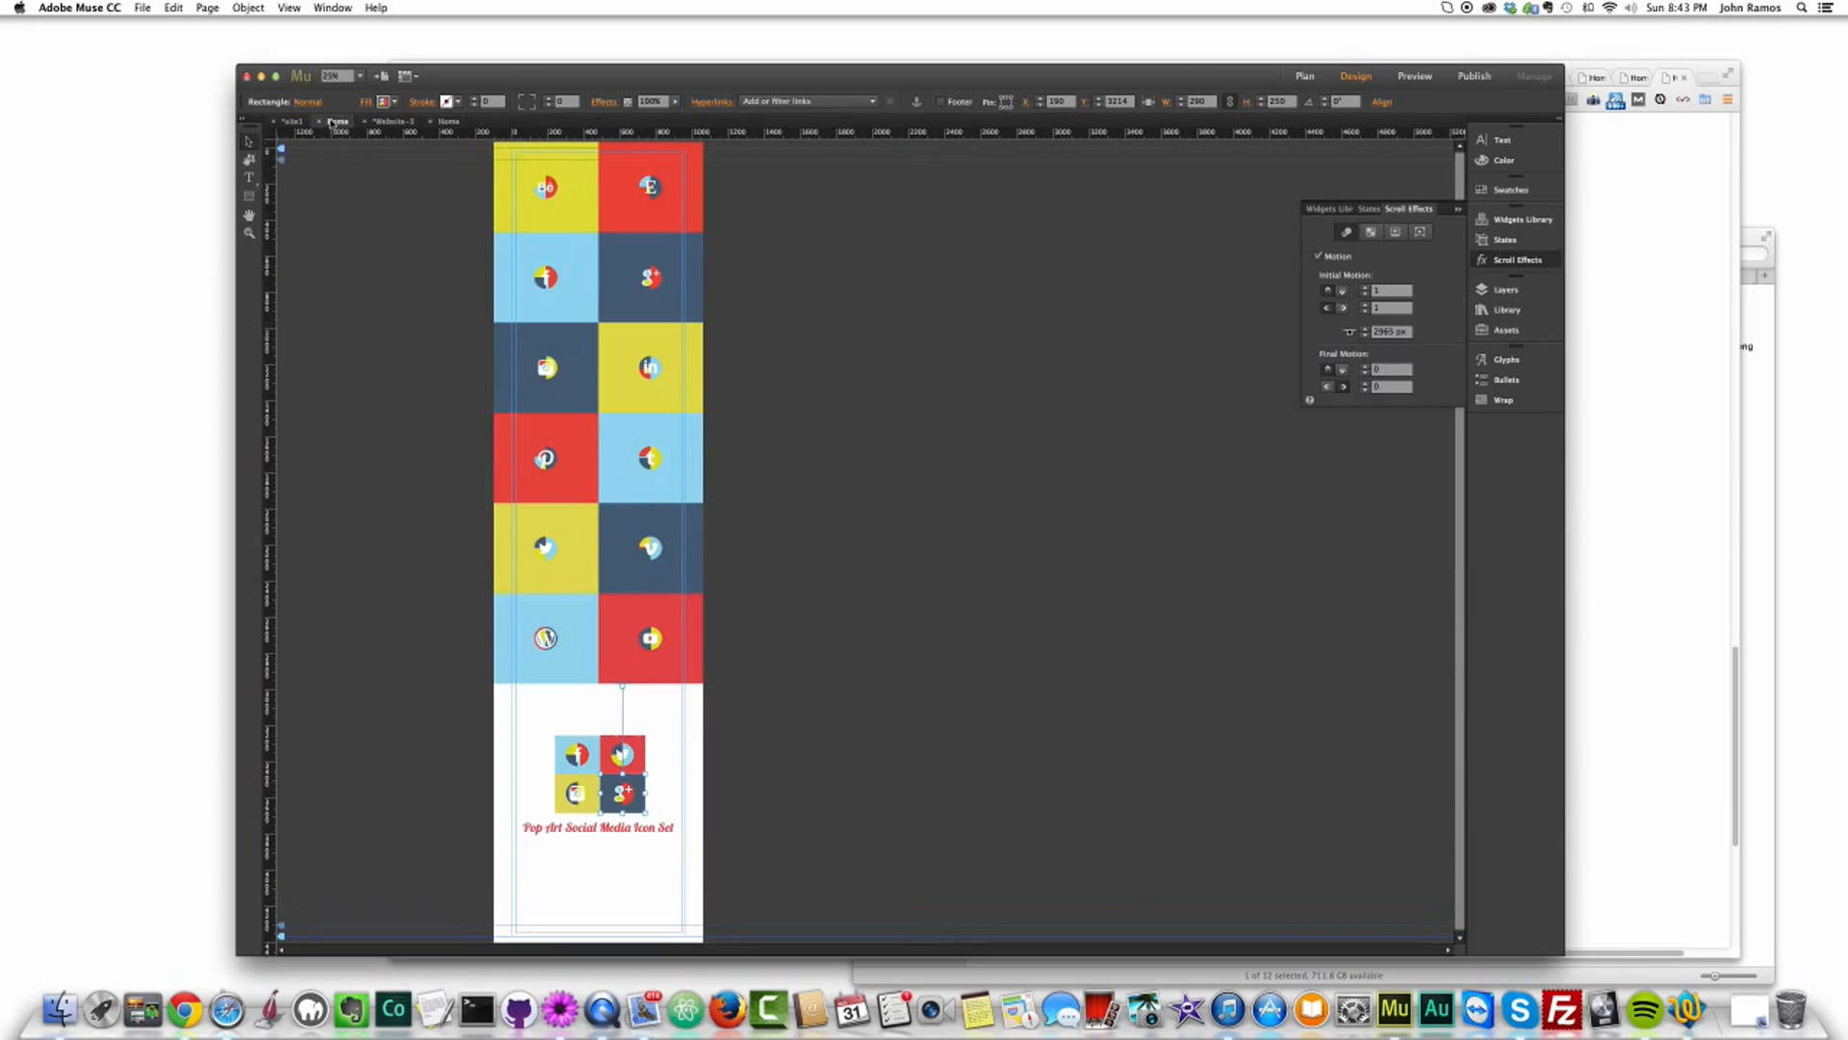
{"action": "key", "text": "super+shift+e"}
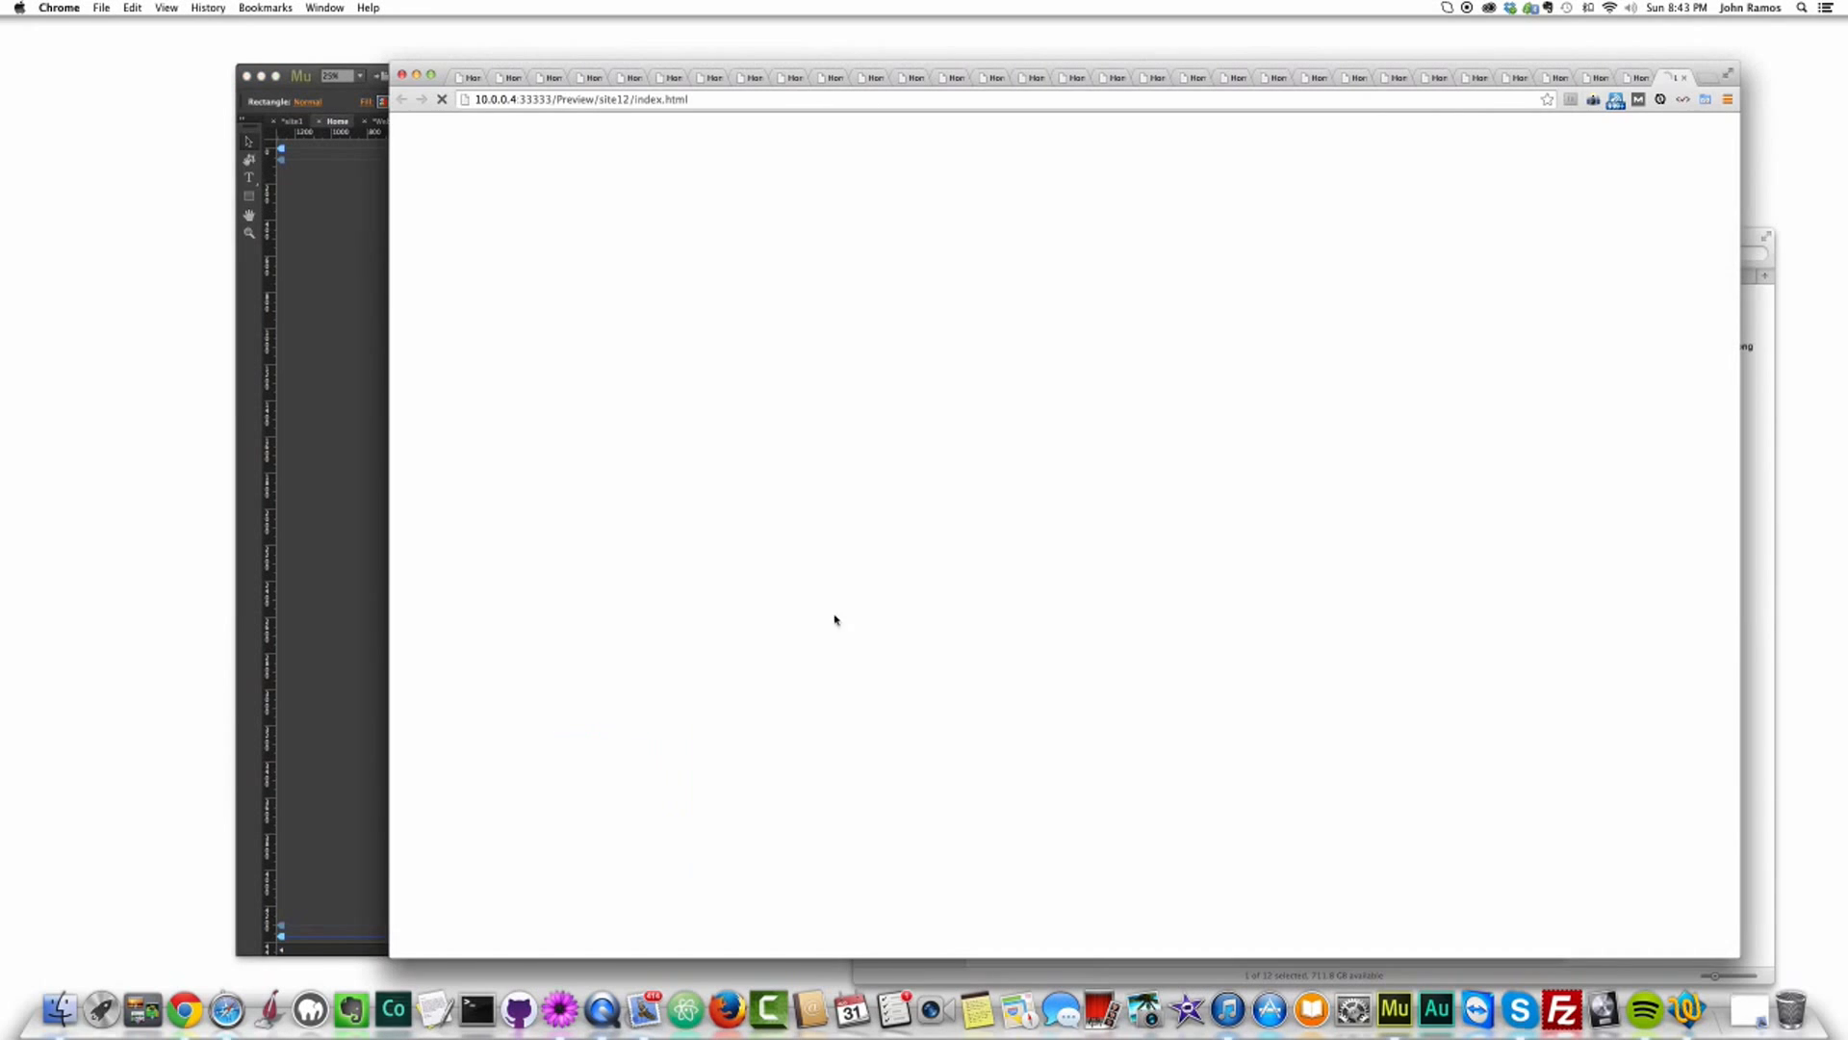
{"action": "scroll", "coordinate": [1595, 506], "scroll_direction": "down", "scroll_amount": 5}
{"action": "left_click_drag", "start_coordinate": [1736, 260], "coordinate": [1738, 691]}
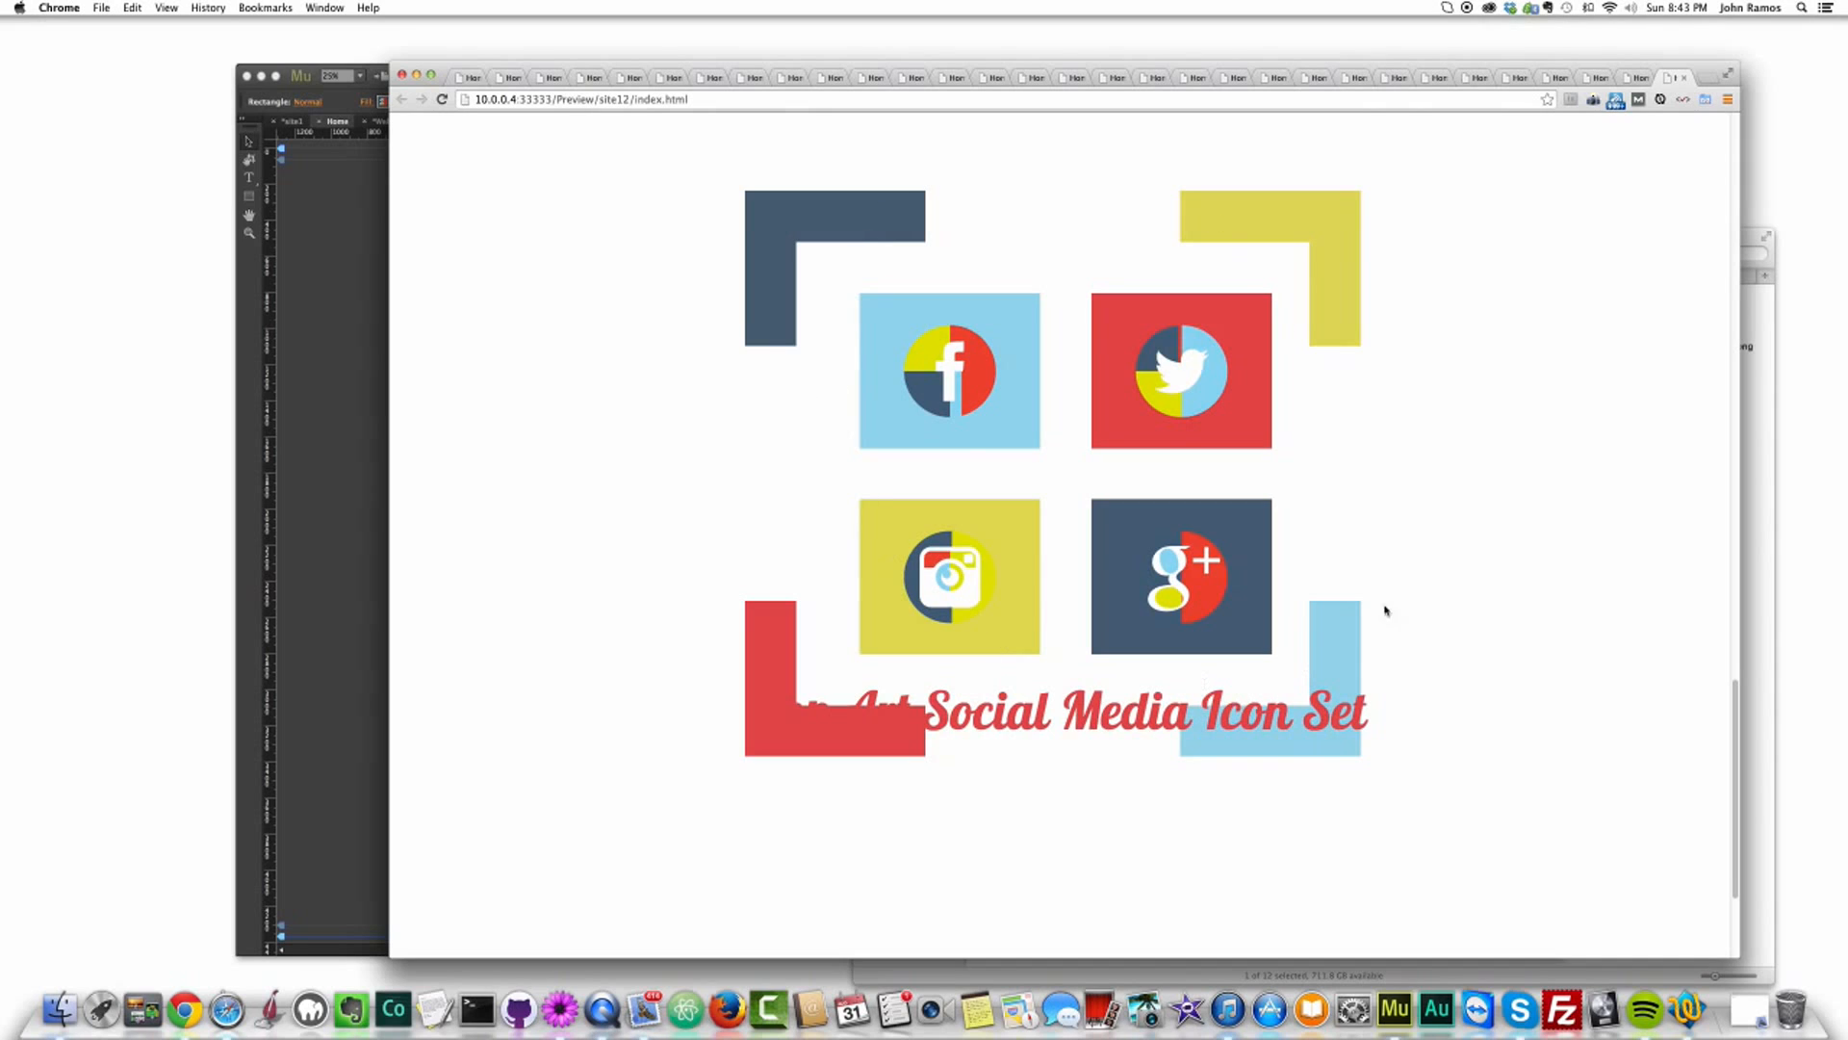
{"action": "left_click", "coordinate": [341, 269]}
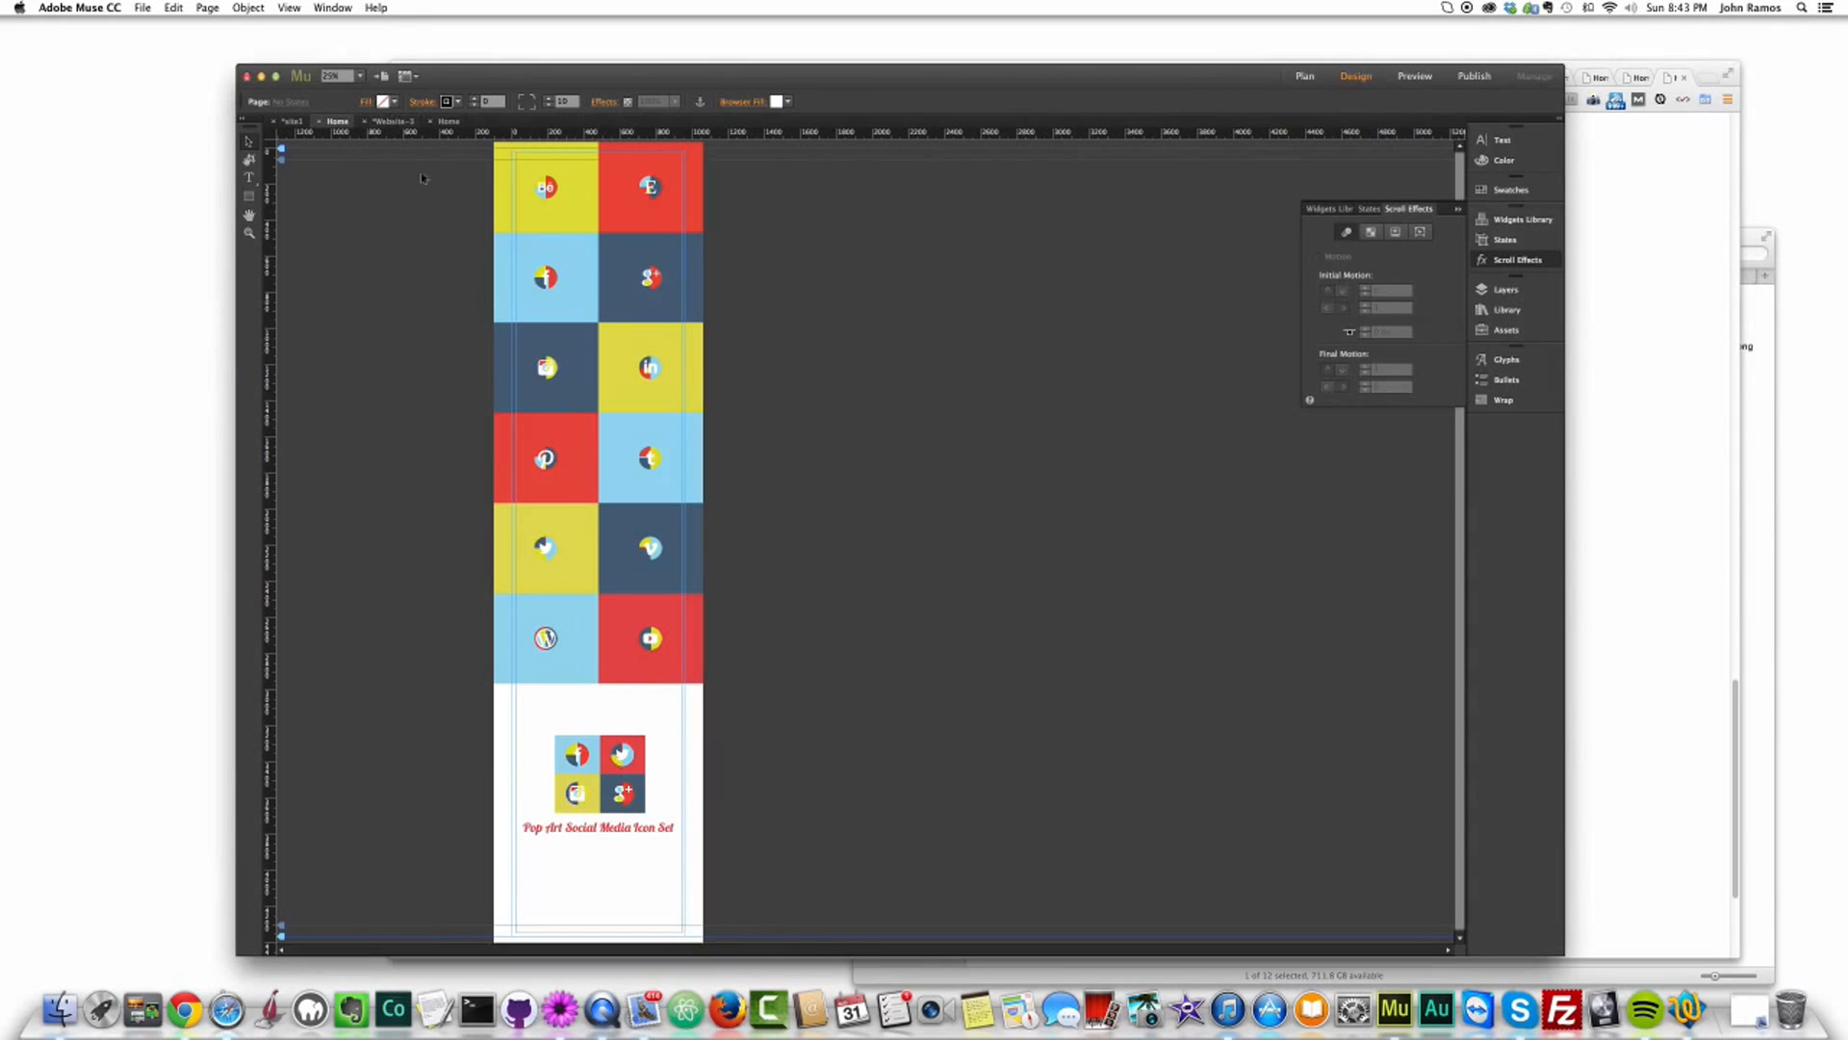
Step: Move the reference page's four small icon squares off the page, just beyond its right edge
{"action": "left_click_drag", "start_coordinate": [657, 737], "coordinate": [553, 800]}
{"action": "left_click", "coordinate": [738, 776]}
{"action": "left_click", "coordinate": [634, 784]}
{"action": "left_click", "coordinate": [623, 754]}
{"action": "left_click", "coordinate": [585, 755], "text": "shift"}
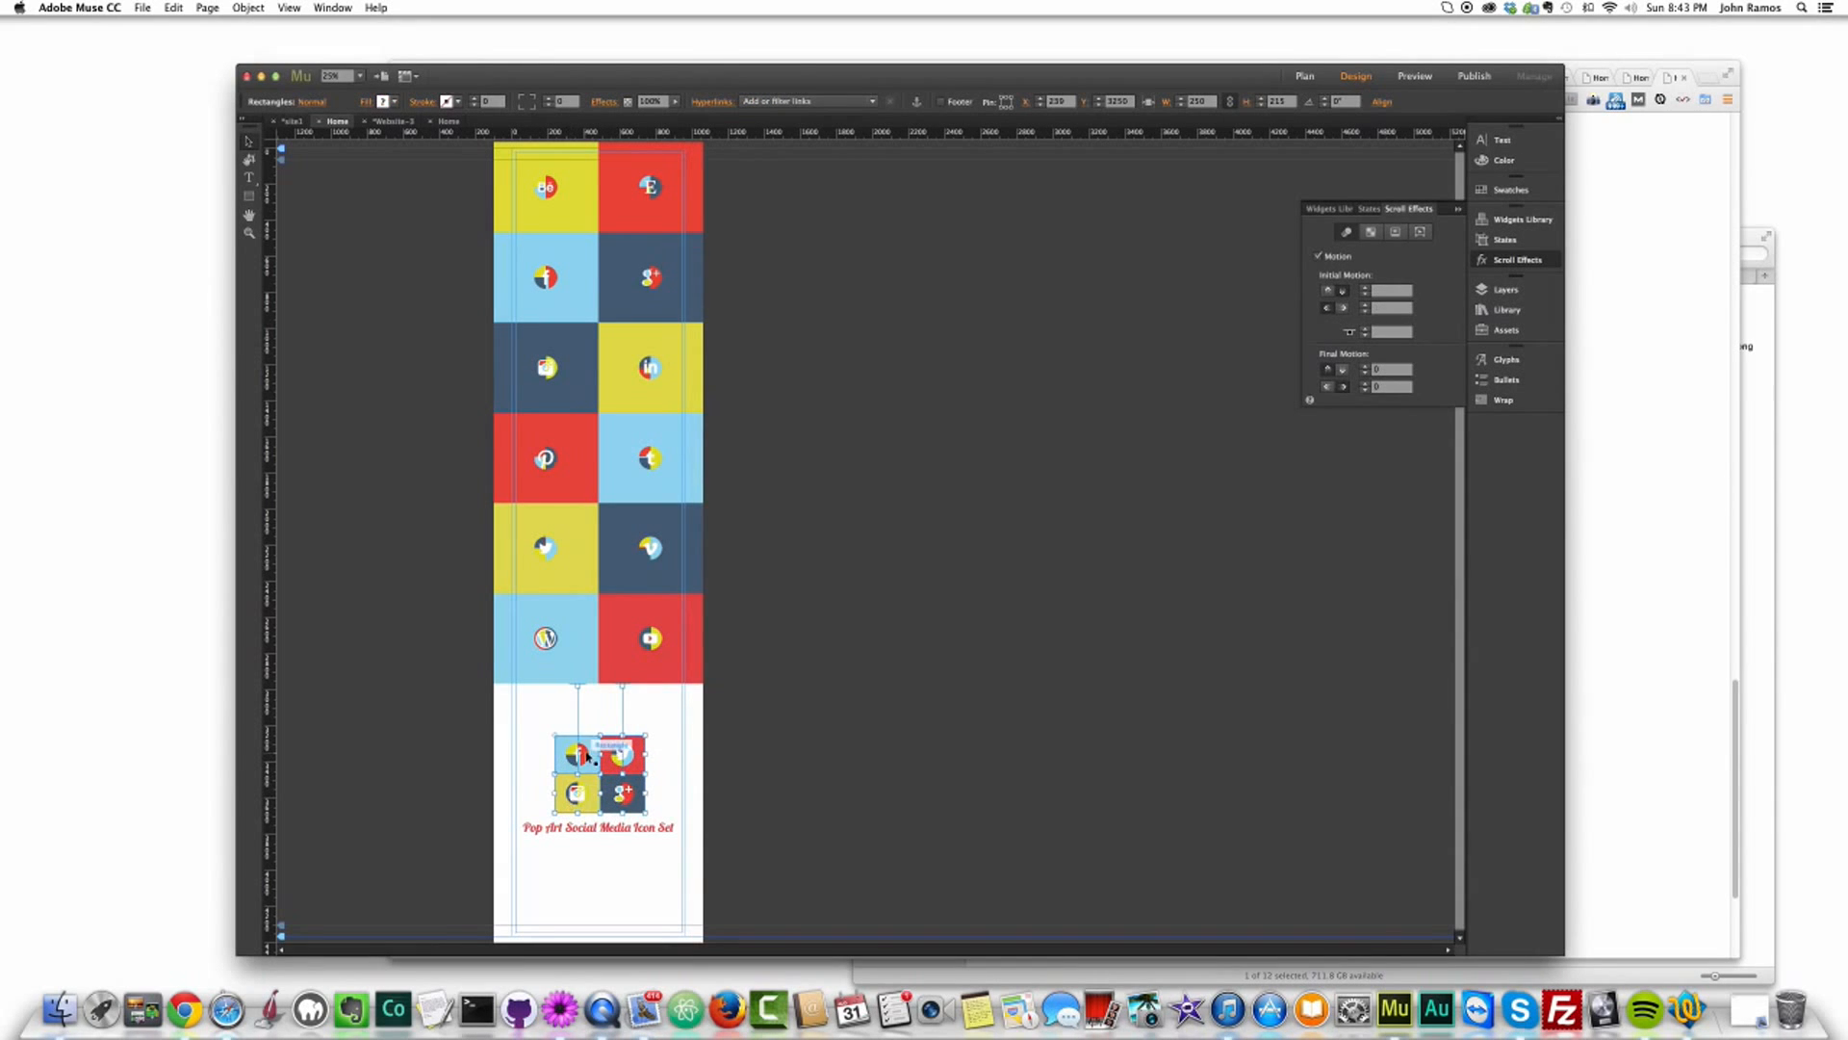
{"action": "left_click_drag", "start_coordinate": [584, 756], "coordinate": [745, 756]}
Step: Examine the scroll motion settings of the white squares underneath the reference page's small icon grid
{"action": "left_click_drag", "start_coordinate": [667, 804], "coordinate": [574, 747]}
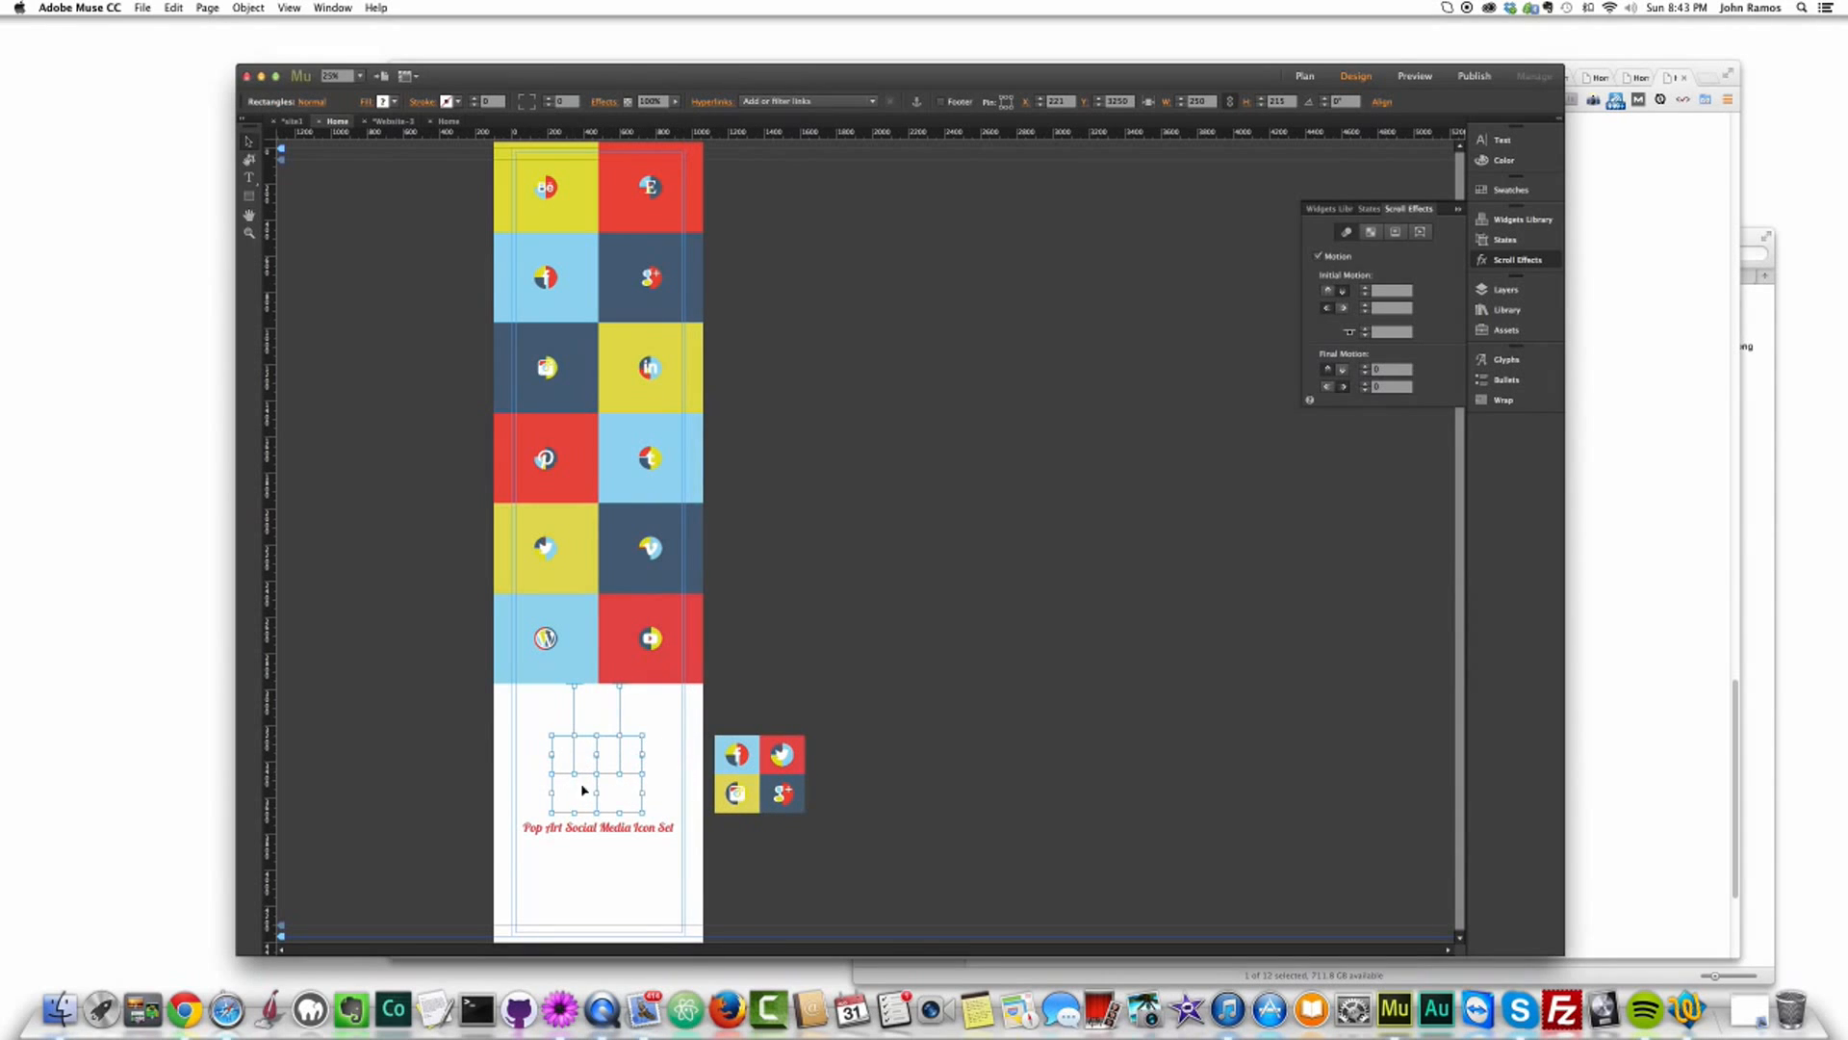
{"action": "left_click", "coordinate": [569, 757]}
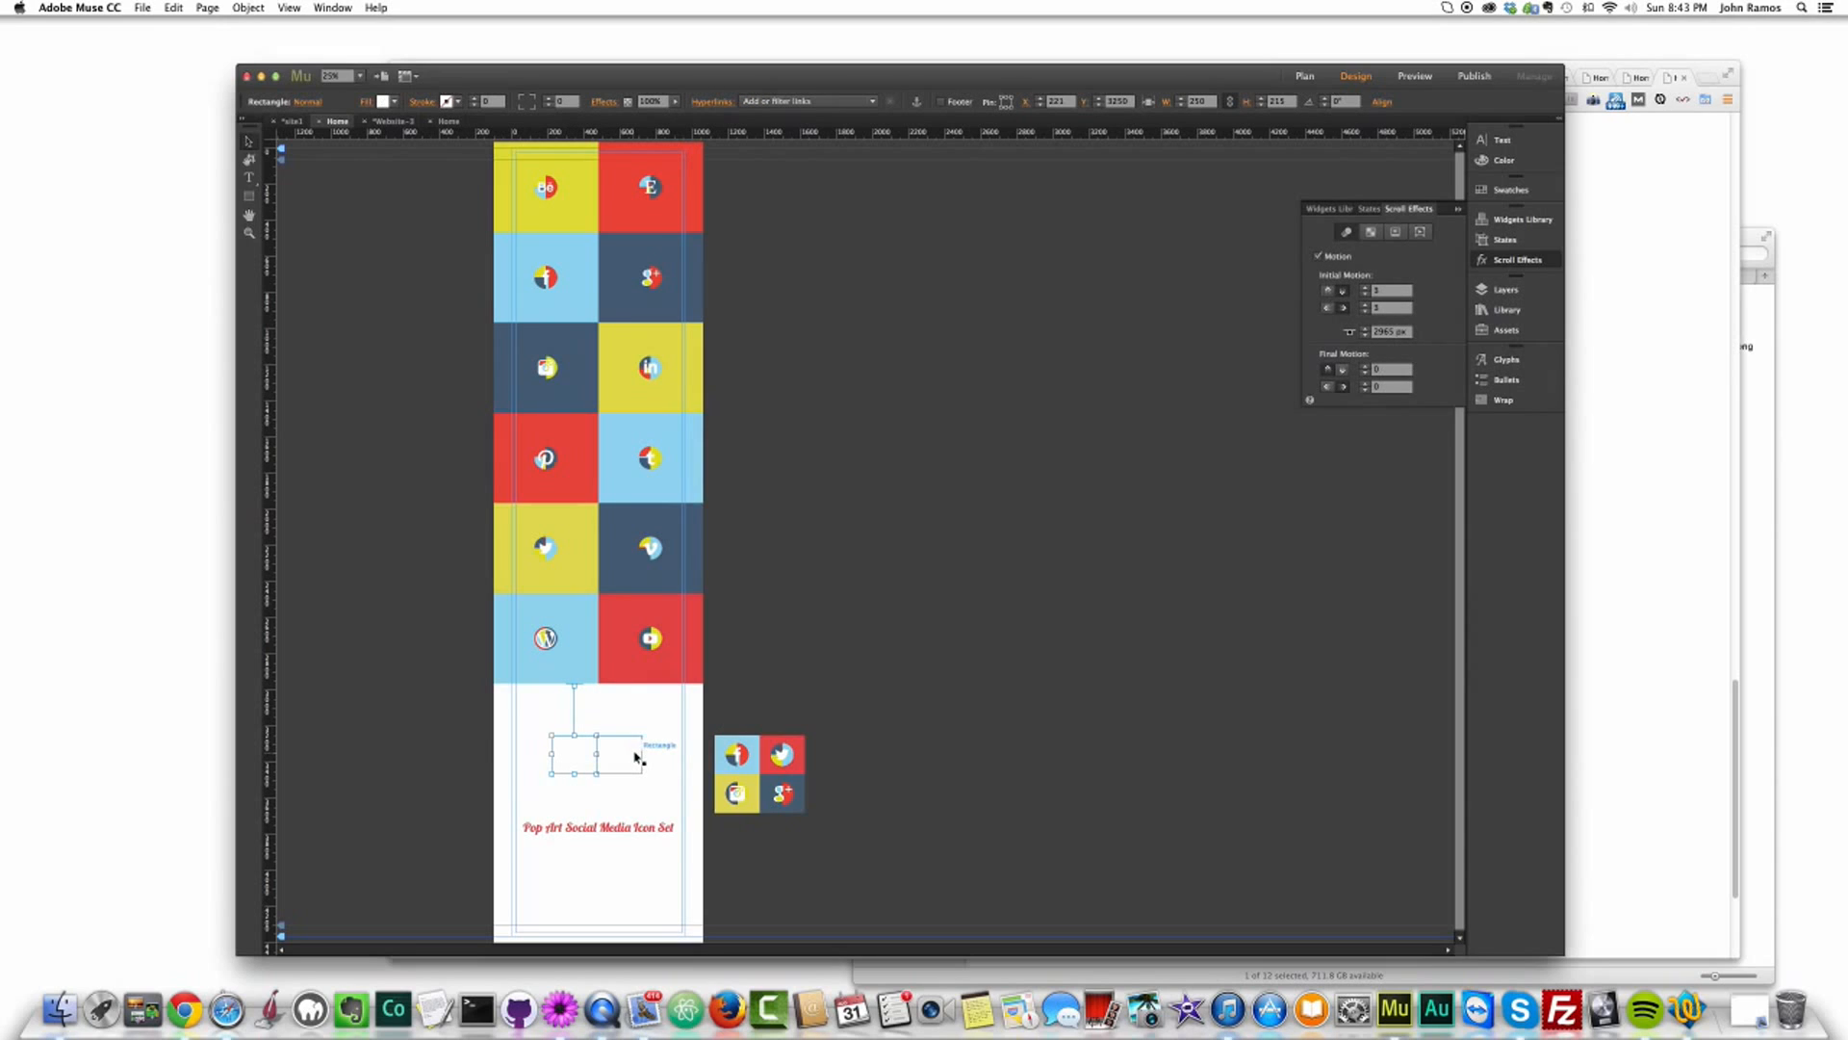
{"action": "left_click", "coordinate": [646, 755]}
{"action": "left_click", "coordinate": [640, 758]}
{"action": "mouse_move", "coordinate": [575, 793]}
{"action": "left_mouse_down"}
{"action": "mouse_move", "coordinate": [617, 795]}
{"action": "mouse_move", "coordinate": [574, 795]}
{"action": "left_mouse_up"}
{"action": "left_click", "coordinate": [574, 751]}
Step: Return to the new page and duplicate its four coloured small squares to the right of the grid
{"action": "left_click", "coordinate": [450, 122]}
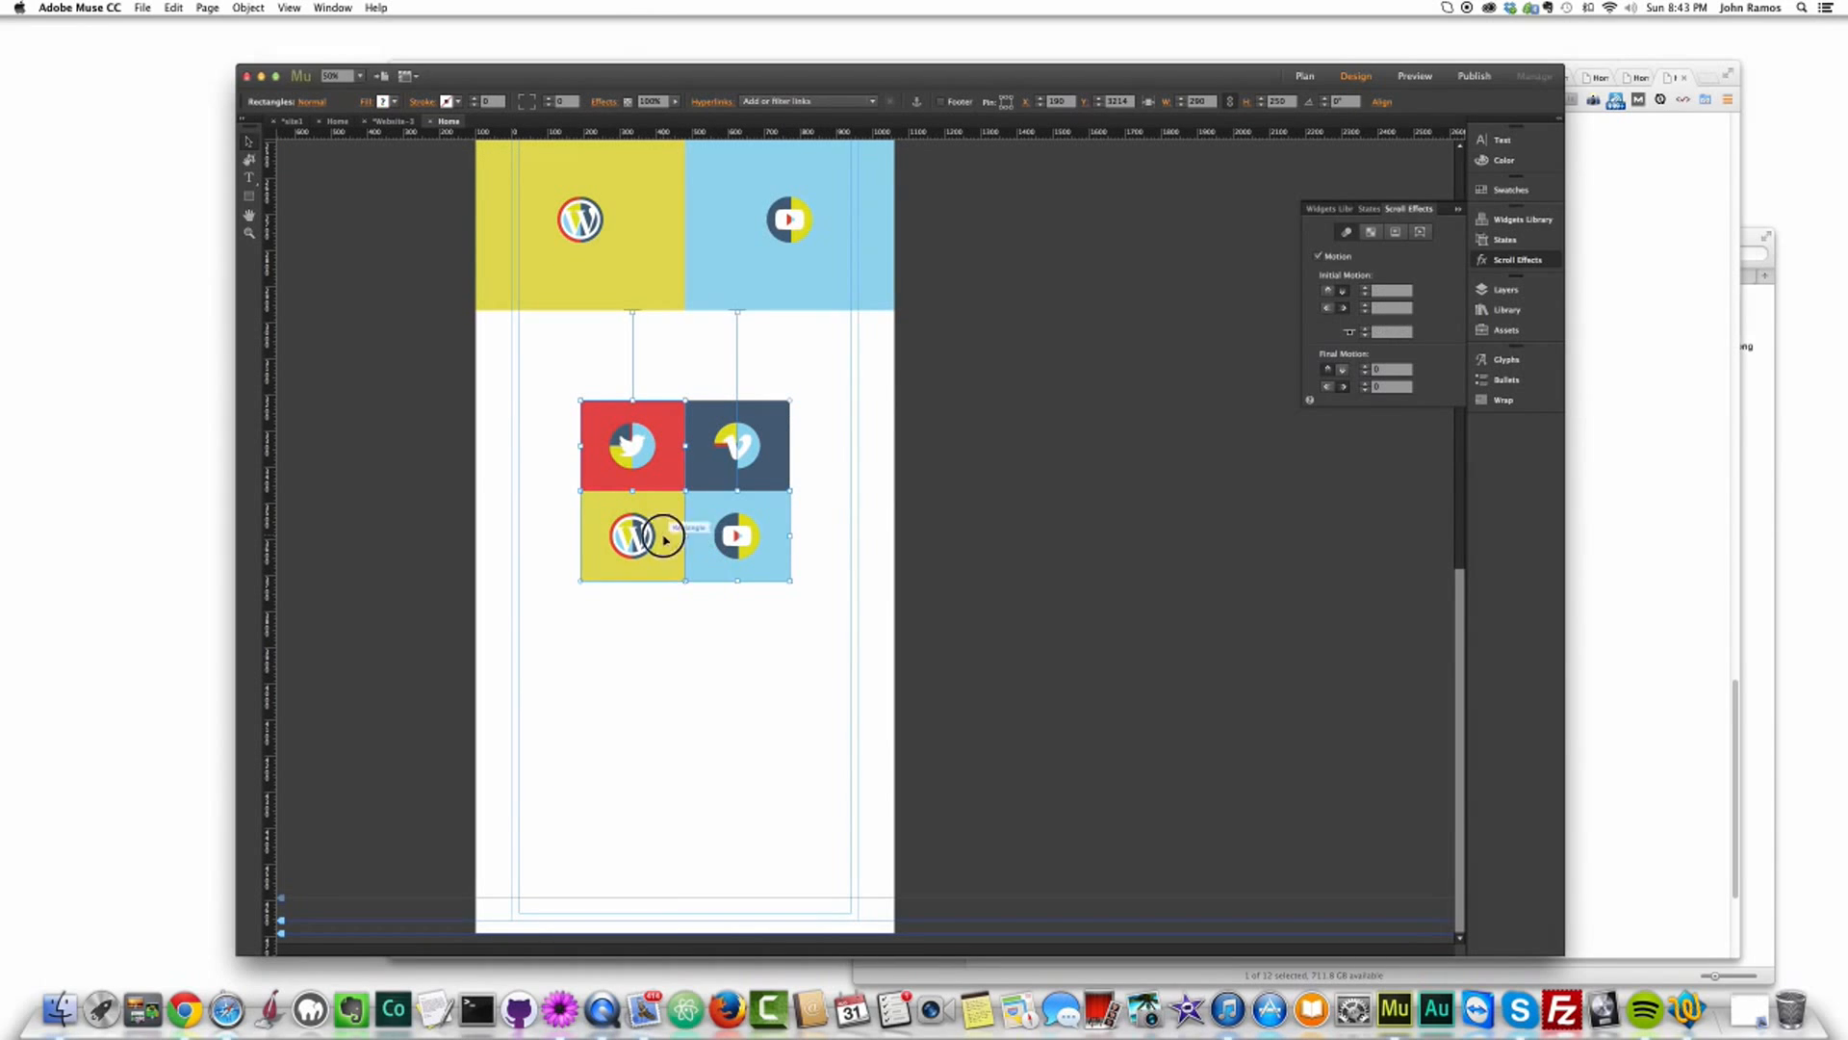
{"action": "left_click", "coordinate": [845, 529]}
{"action": "left_click", "coordinate": [756, 536]}
{"action": "left_click", "coordinate": [646, 538], "text": "shift"}
{"action": "left_click", "coordinate": [661, 477], "text": "shift"}
{"action": "left_click", "coordinate": [733, 474], "text": "shift"}
{"action": "left_click_drag", "start_coordinate": [778, 478], "coordinate": [1067, 490]}
Step: Fill the four duplicated squares with white and clear their background images
{"action": "left_click", "coordinate": [396, 103]}
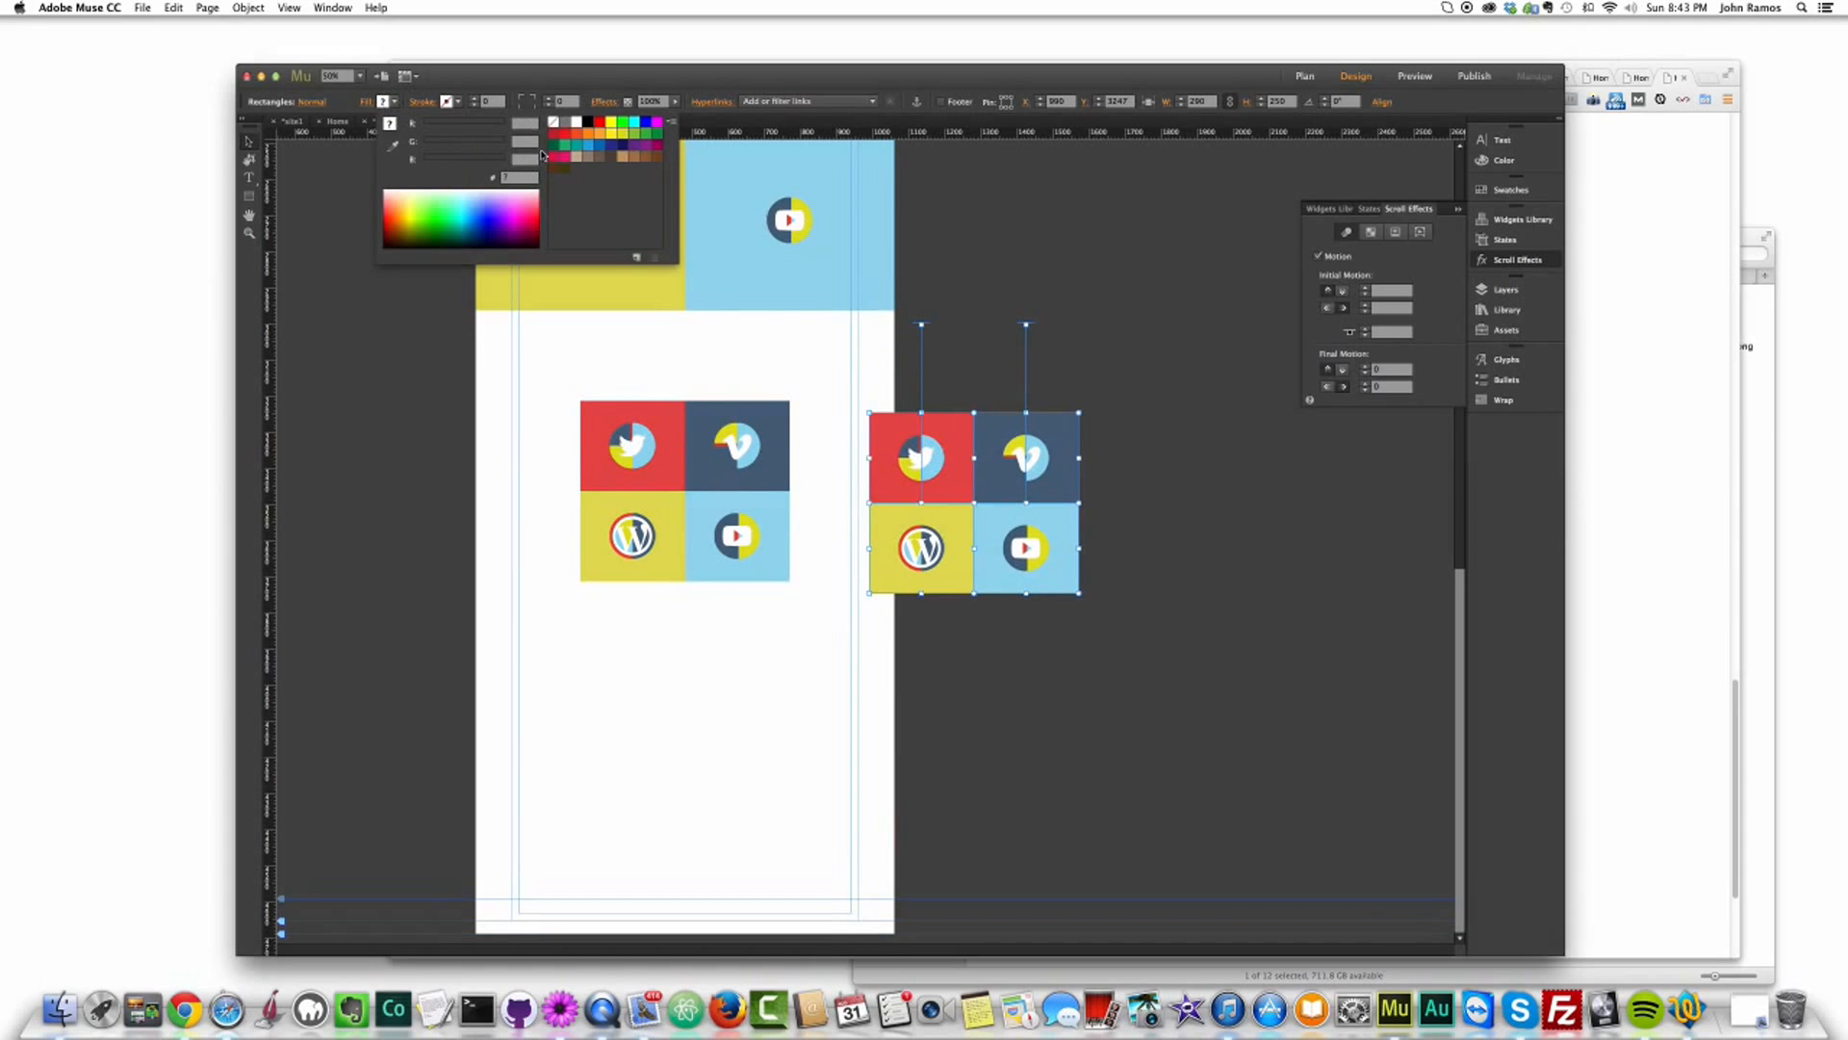
{"action": "left_click", "coordinate": [576, 122]}
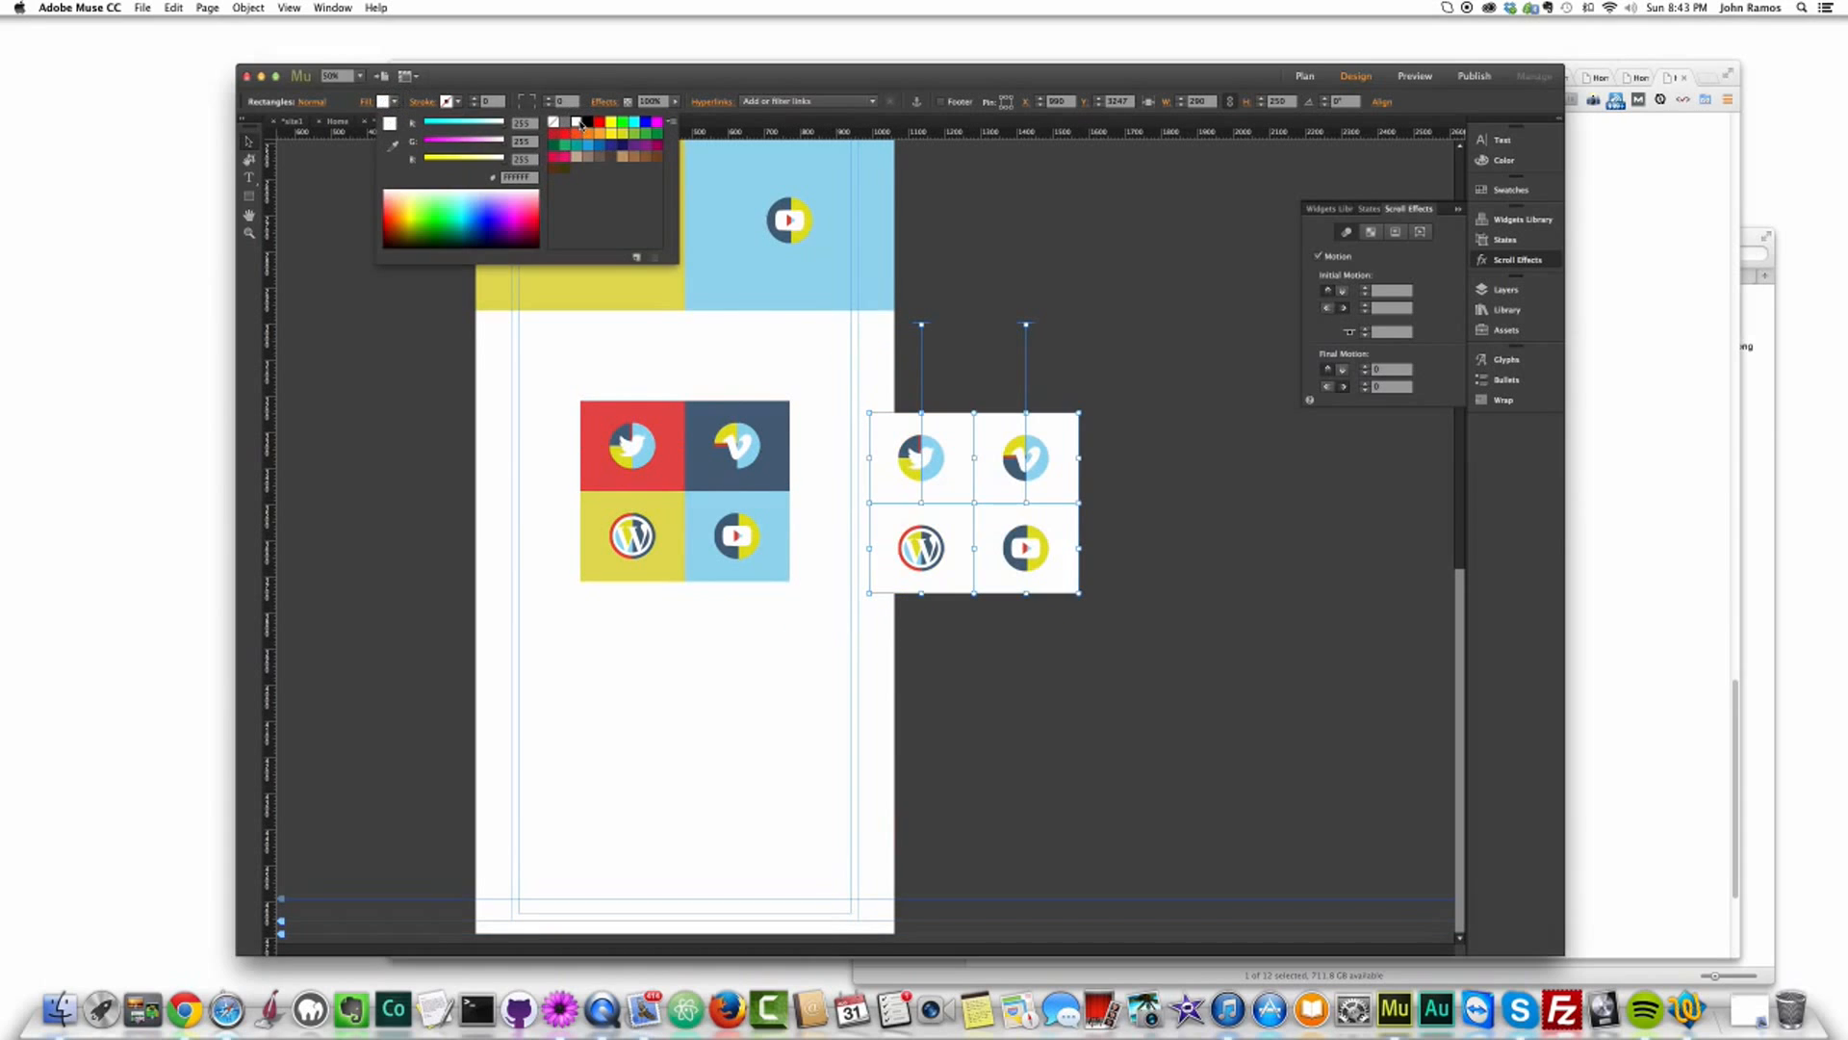
{"action": "left_click", "coordinate": [369, 103]}
{"action": "left_click", "coordinate": [369, 103]}
{"action": "left_click", "coordinate": [423, 205]}
{"action": "left_click", "coordinate": [405, 214]}
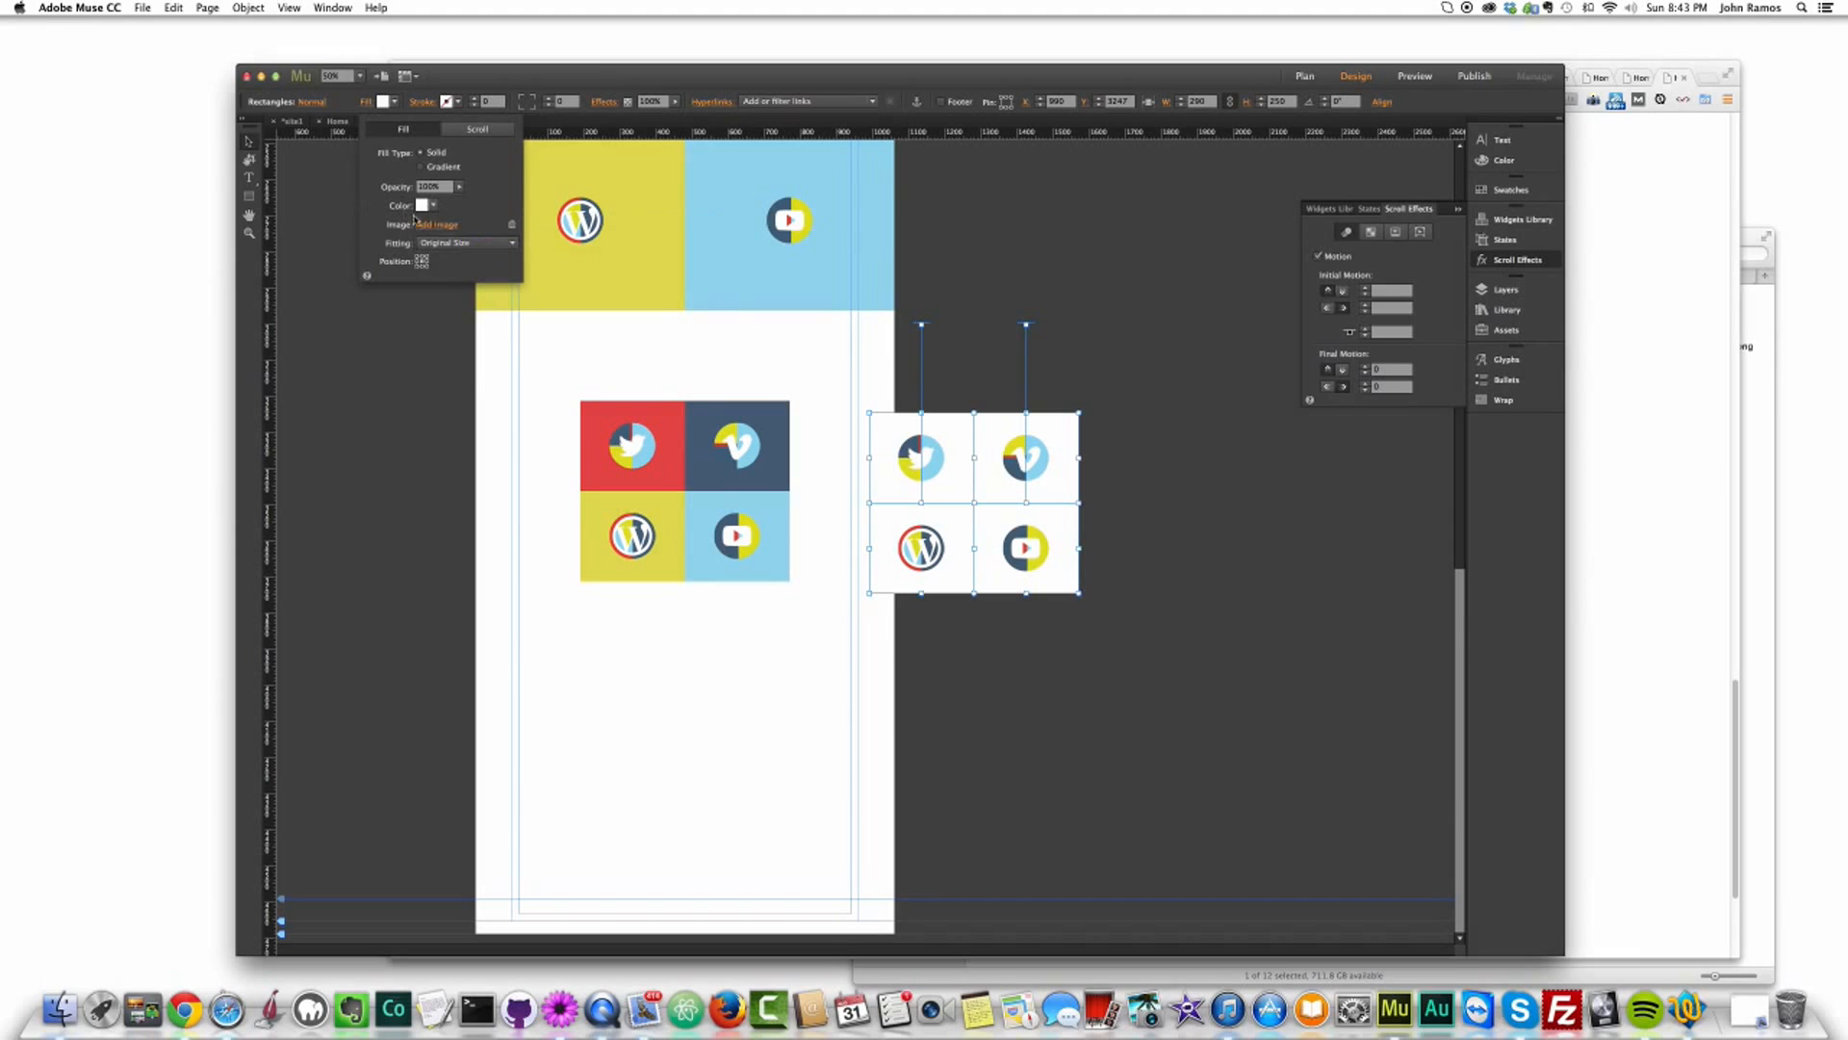
{"action": "left_click", "coordinate": [511, 224]}
{"action": "left_click", "coordinate": [891, 466]}
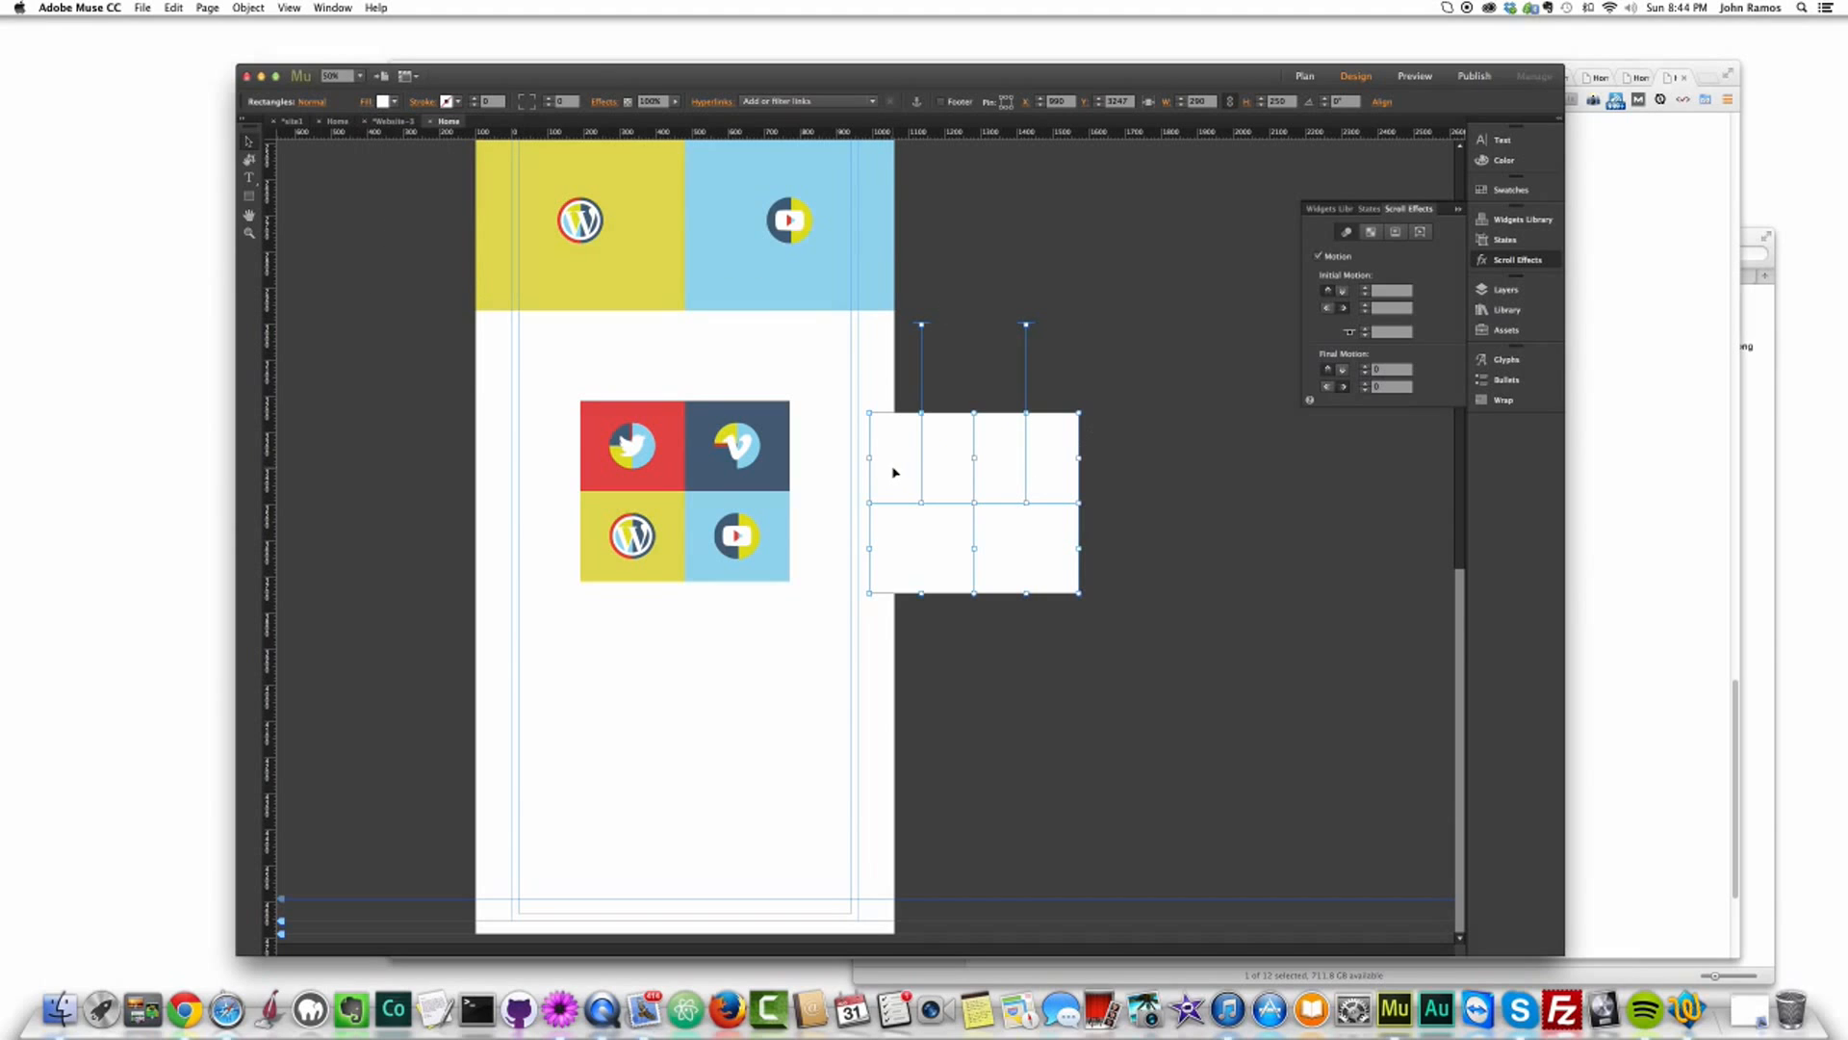
Step: Reselect all four white squares and review their fill colour and background image settings
{"action": "left_click", "coordinate": [1107, 567]}
{"action": "left_click", "coordinate": [1026, 558]}
{"action": "left_click", "coordinate": [905, 544], "text": "shift"}
{"action": "left_click", "coordinate": [919, 462], "text": "shift"}
{"action": "left_click", "coordinate": [1002, 450], "text": "shift"}
{"action": "left_click", "coordinate": [385, 101]}
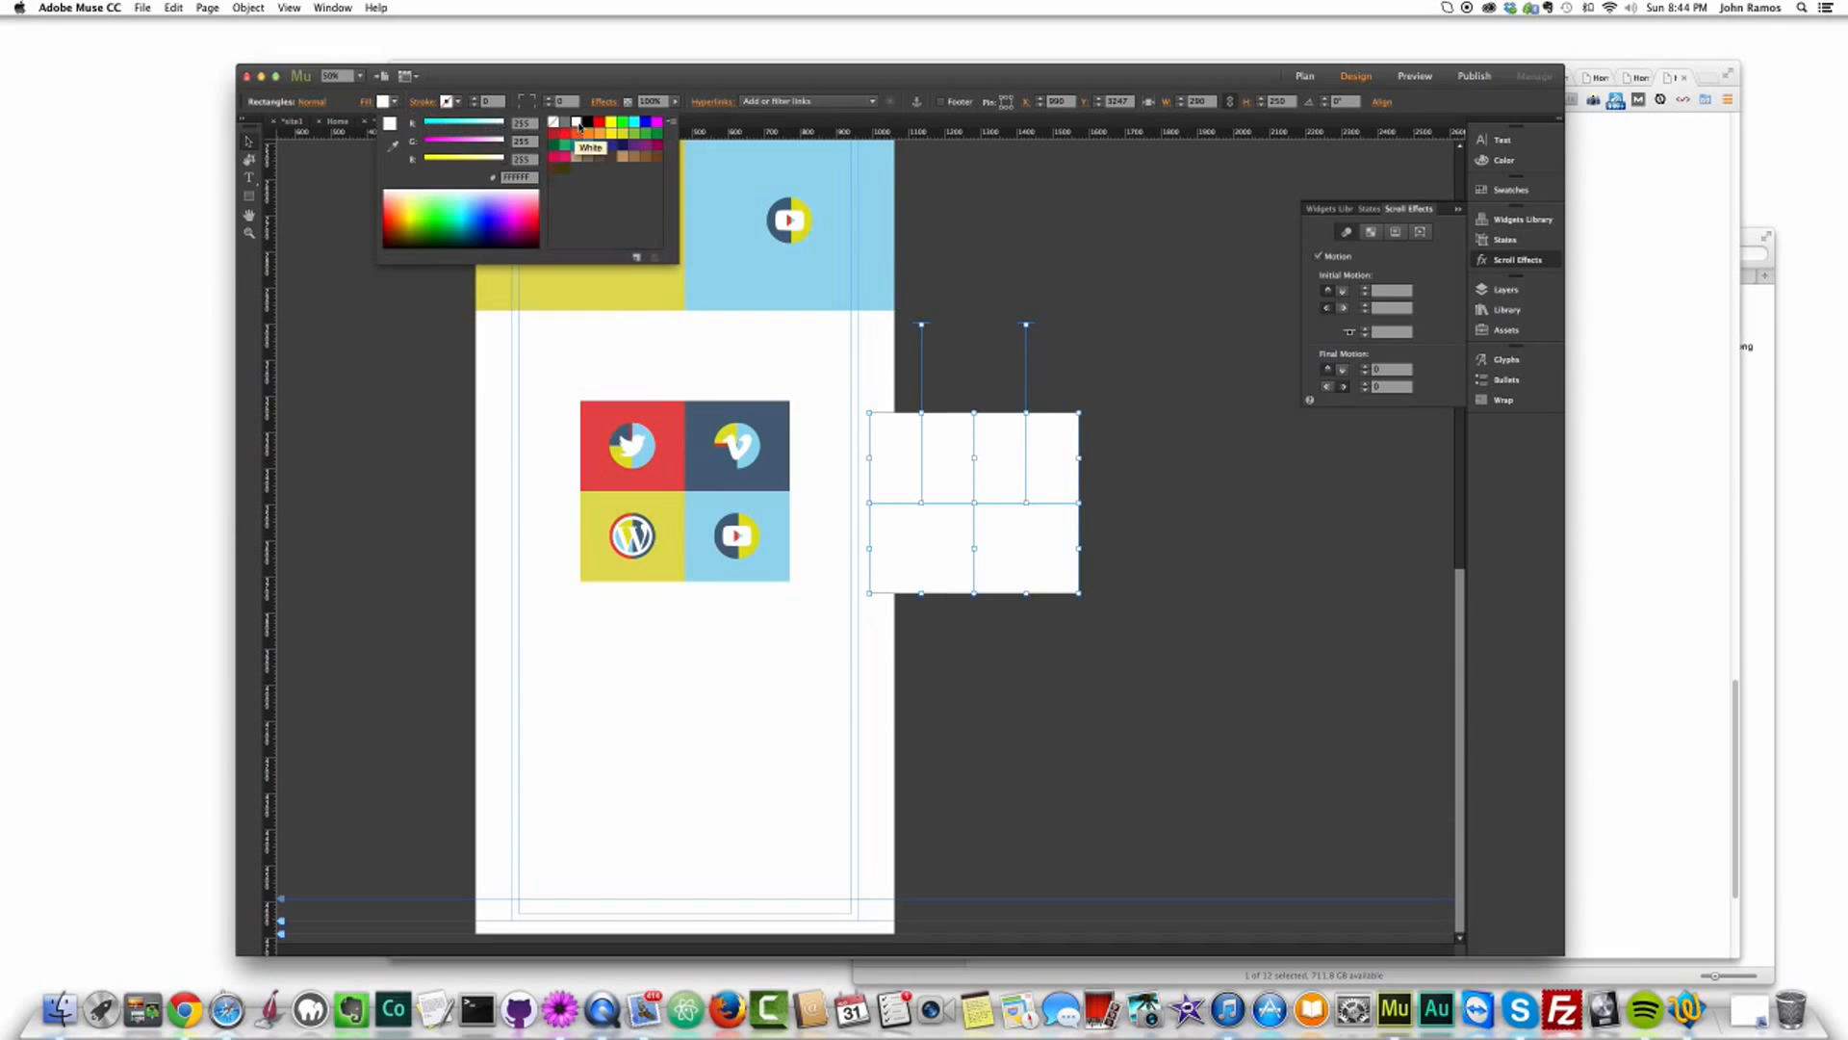
{"action": "left_click", "coordinate": [365, 101]}
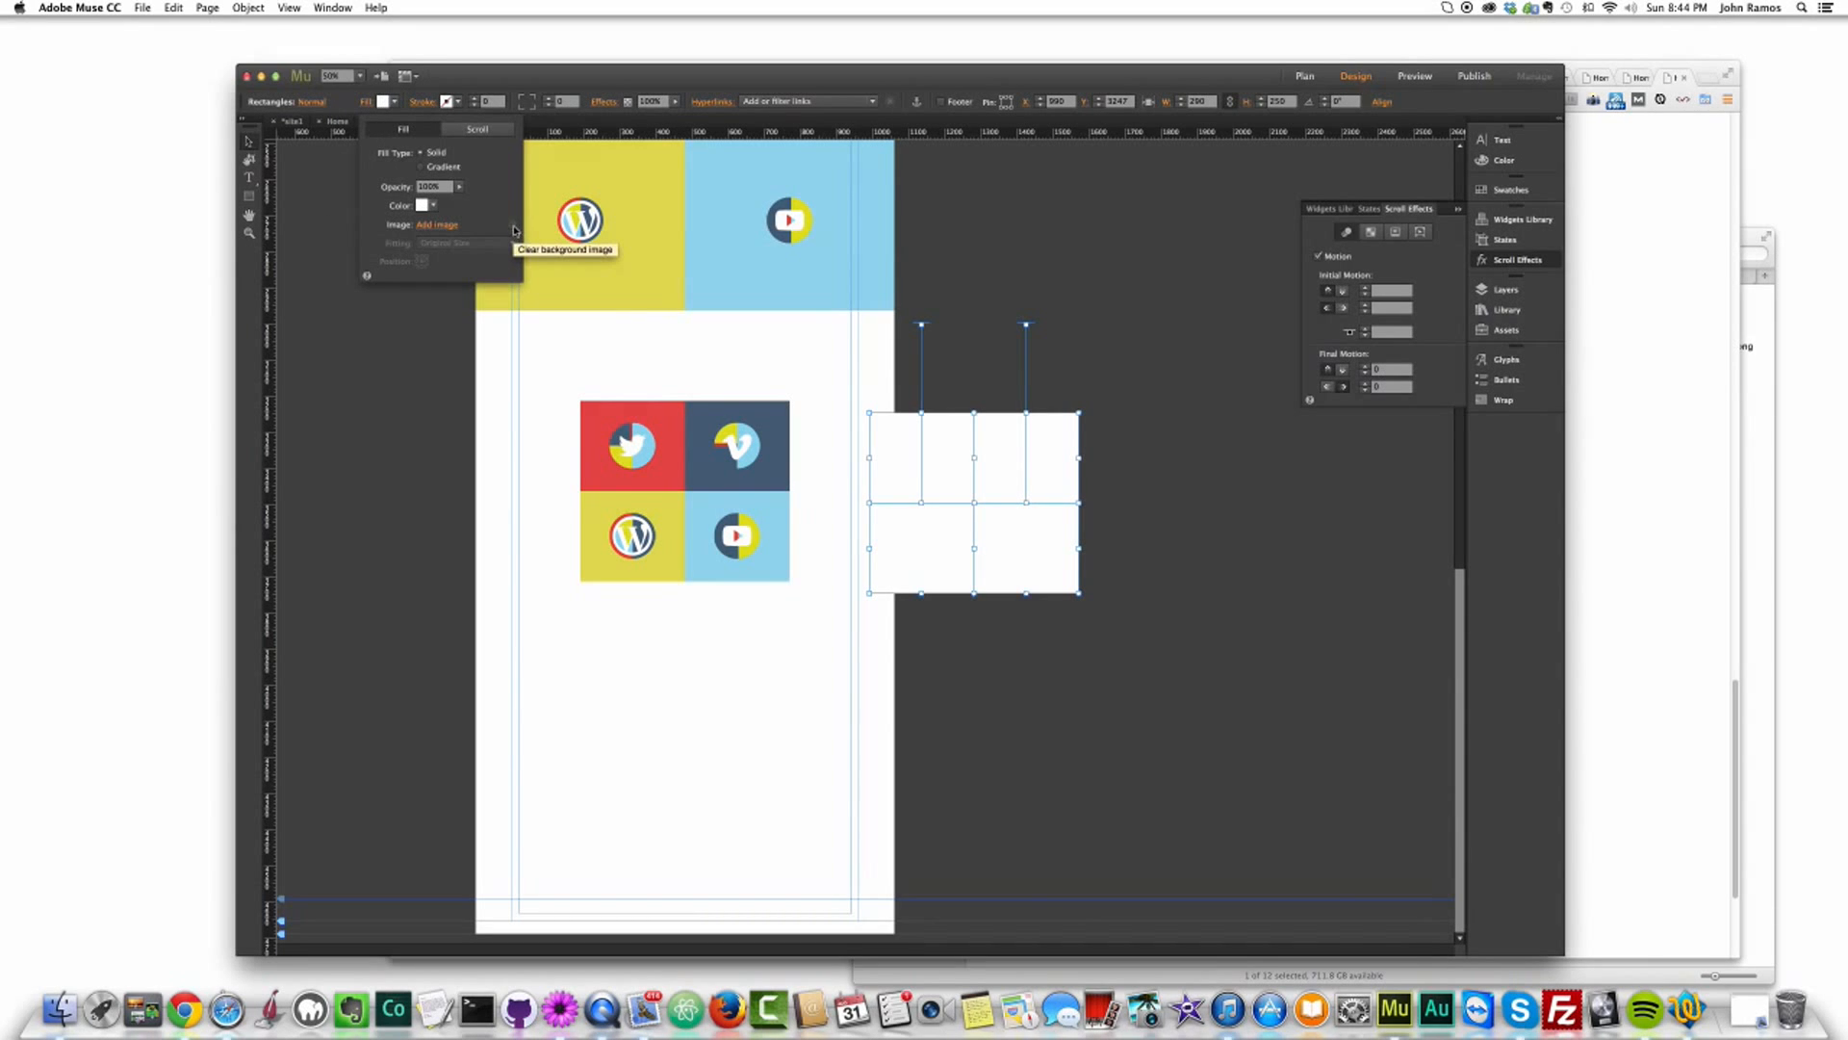
{"action": "left_click", "coordinate": [1153, 509]}
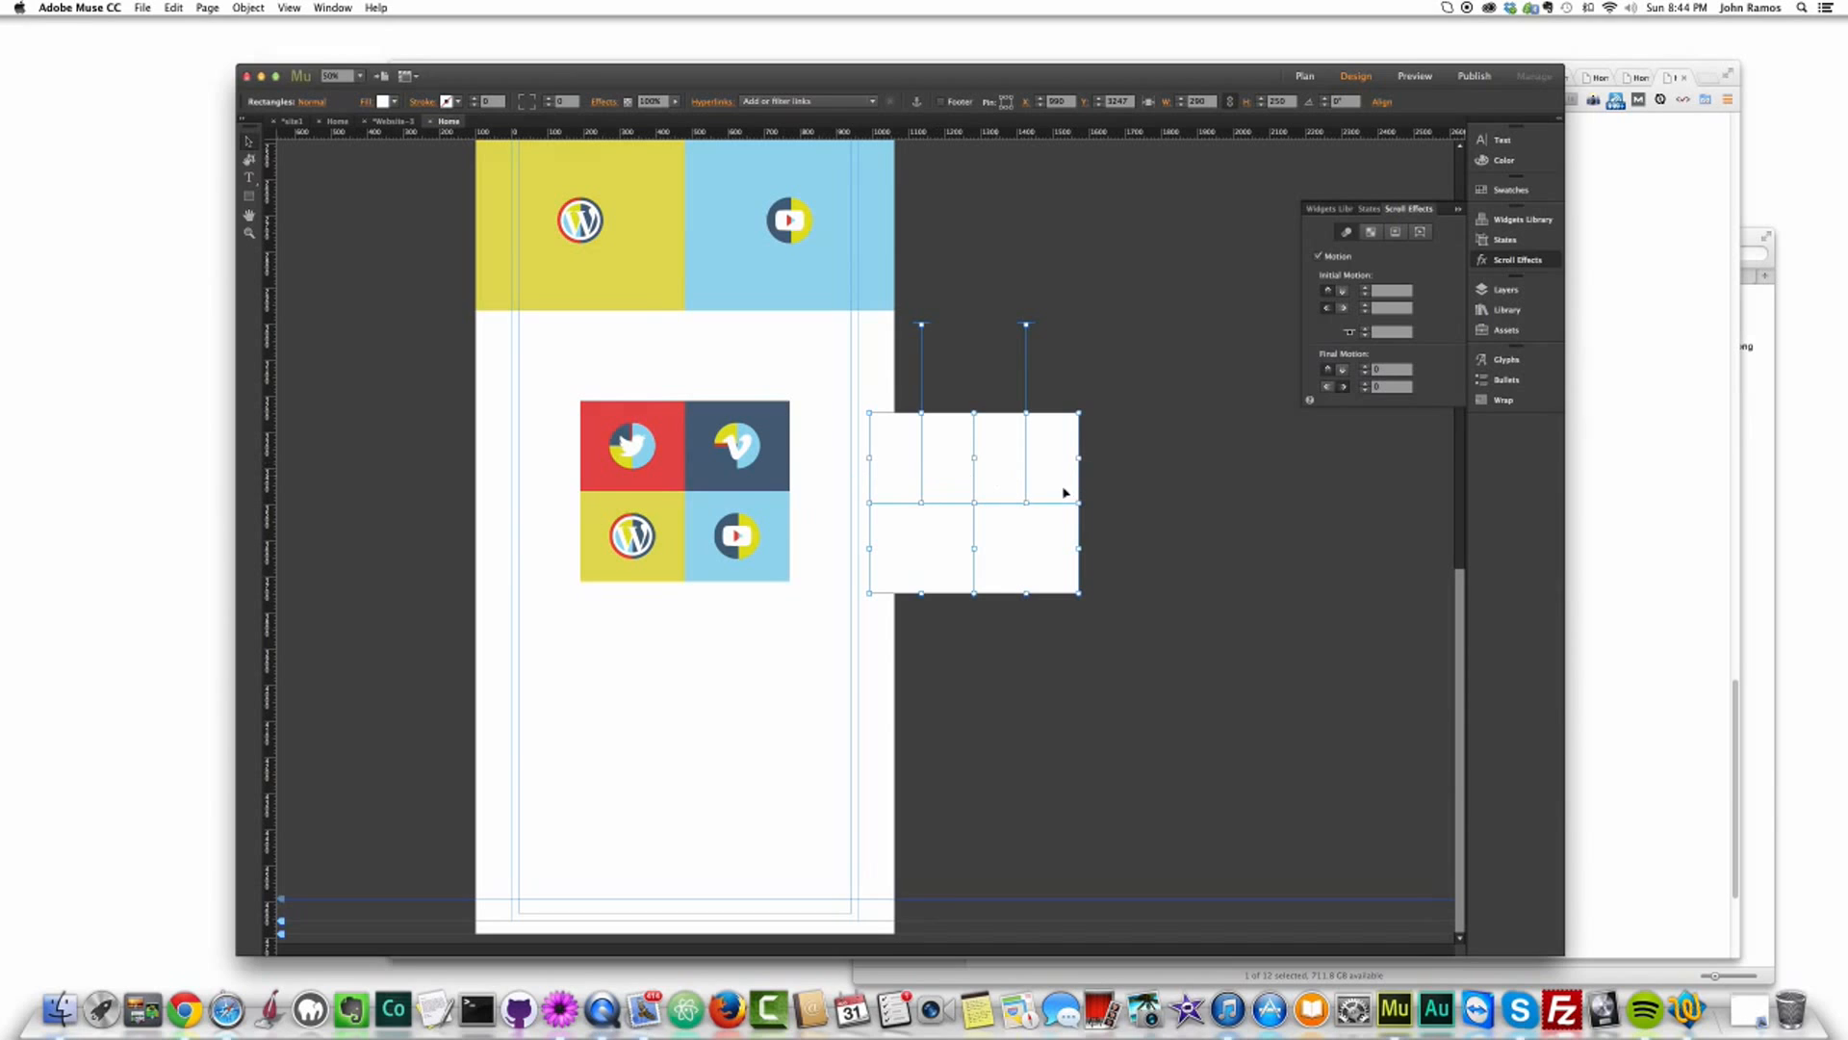
Step: Compare the scroll motion settings of the white squares with those of the reference page's lower-right white square
{"action": "left_click", "coordinate": [917, 456]}
{"action": "left_click", "coordinate": [1020, 461]}
{"action": "left_click", "coordinate": [1007, 511]}
{"action": "left_click", "coordinate": [920, 541]}
{"action": "left_click", "coordinate": [1001, 536]}
{"action": "left_click", "coordinate": [923, 552]}
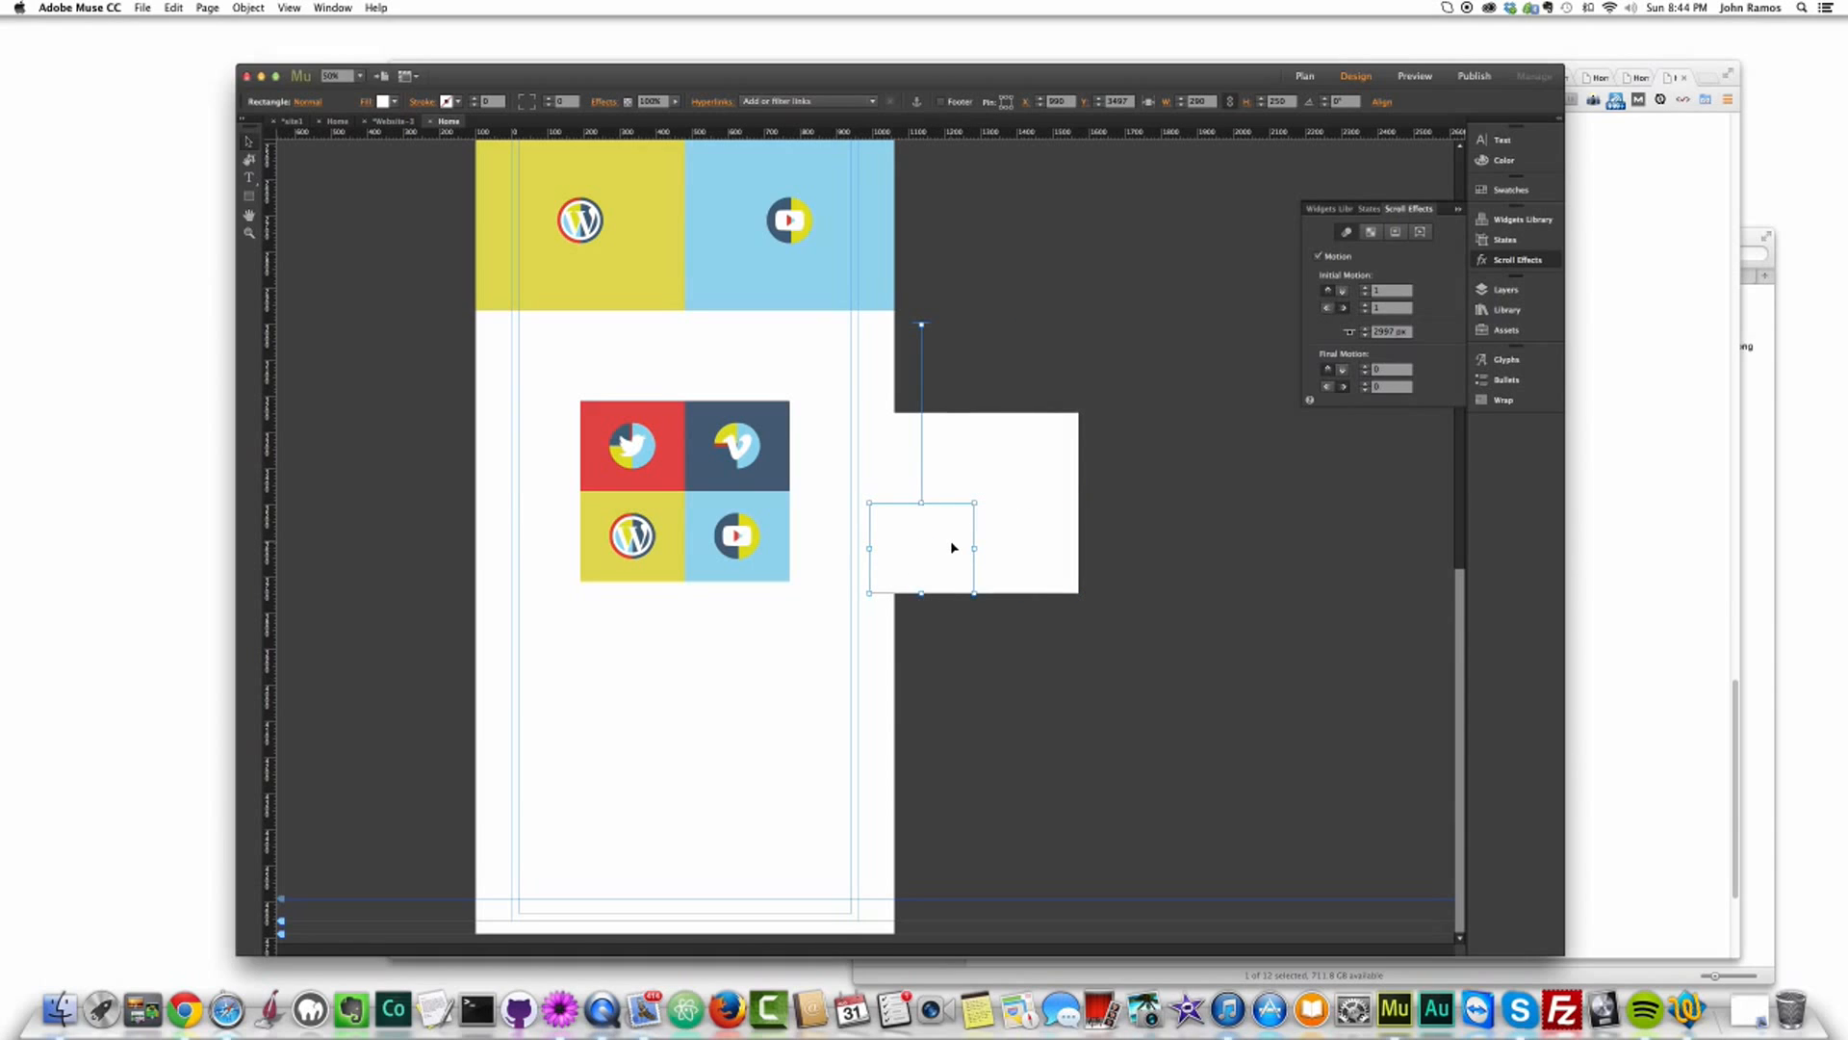
{"action": "left_click", "coordinate": [334, 122]}
{"action": "left_click_drag", "start_coordinate": [592, 756], "coordinate": [627, 800]}
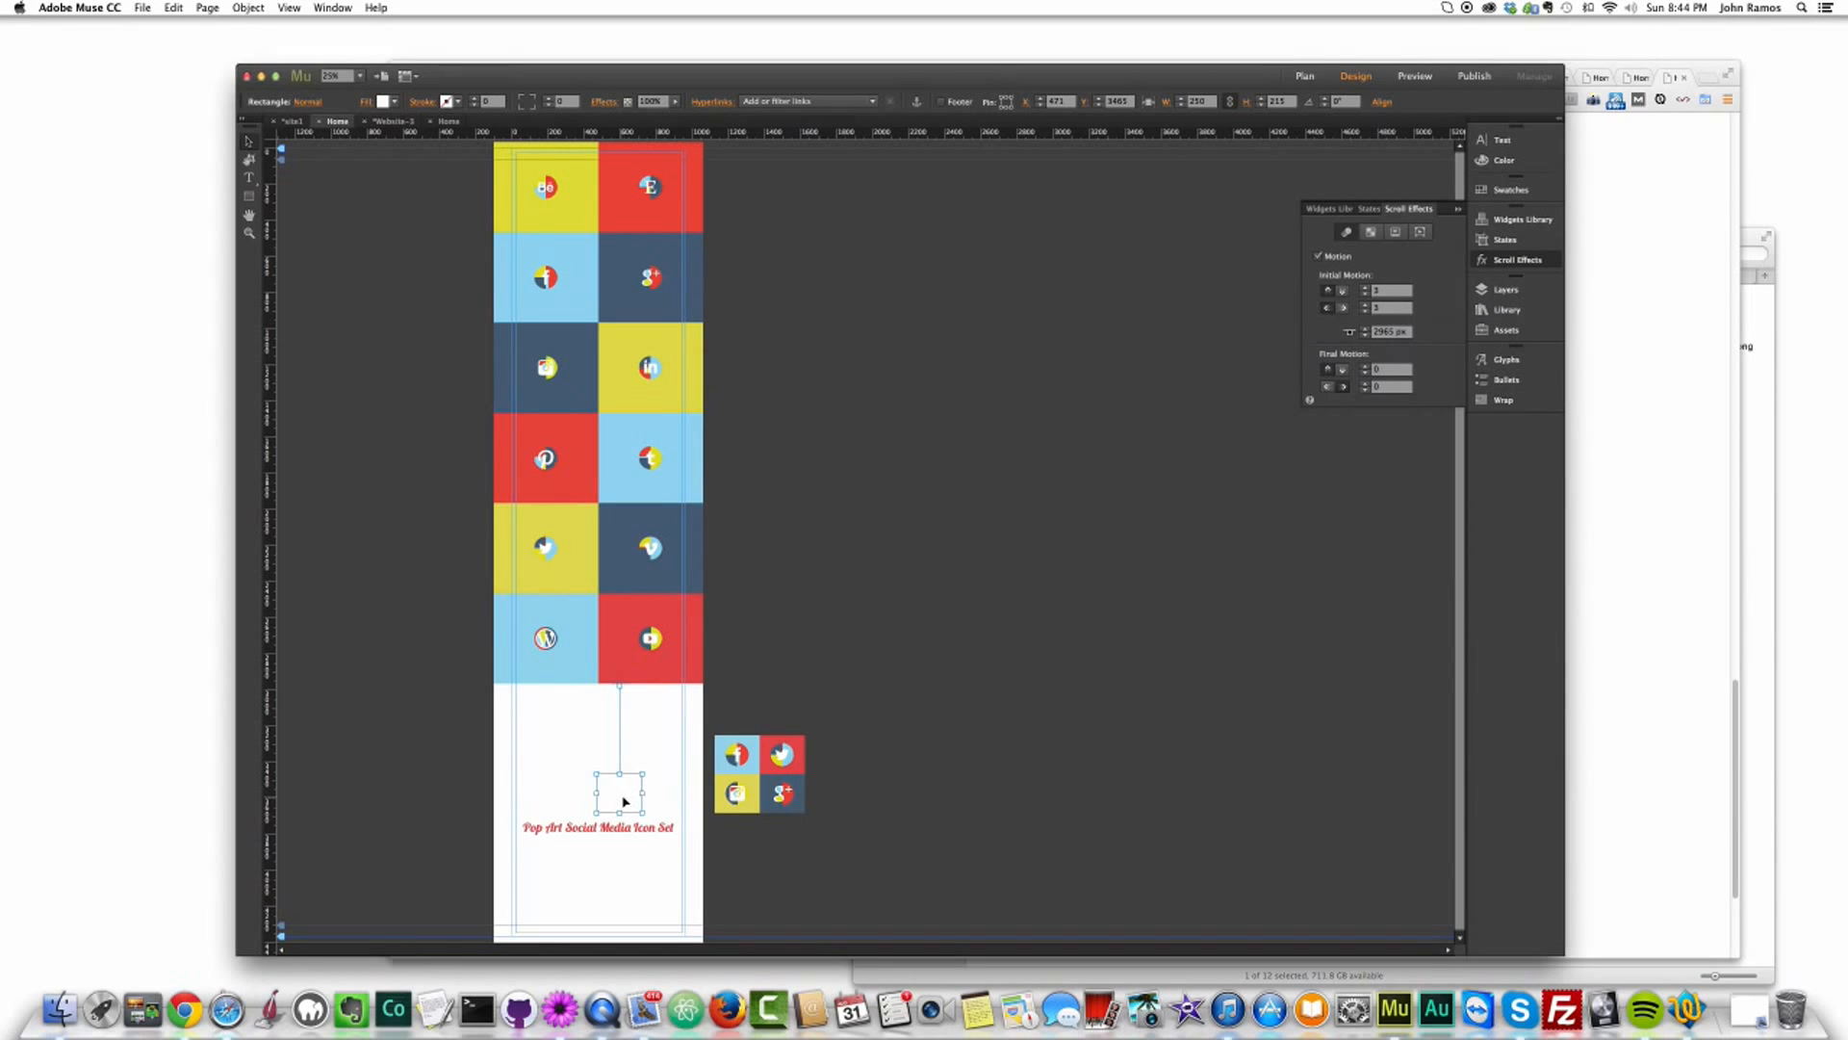
{"action": "left_click", "coordinate": [448, 121]}
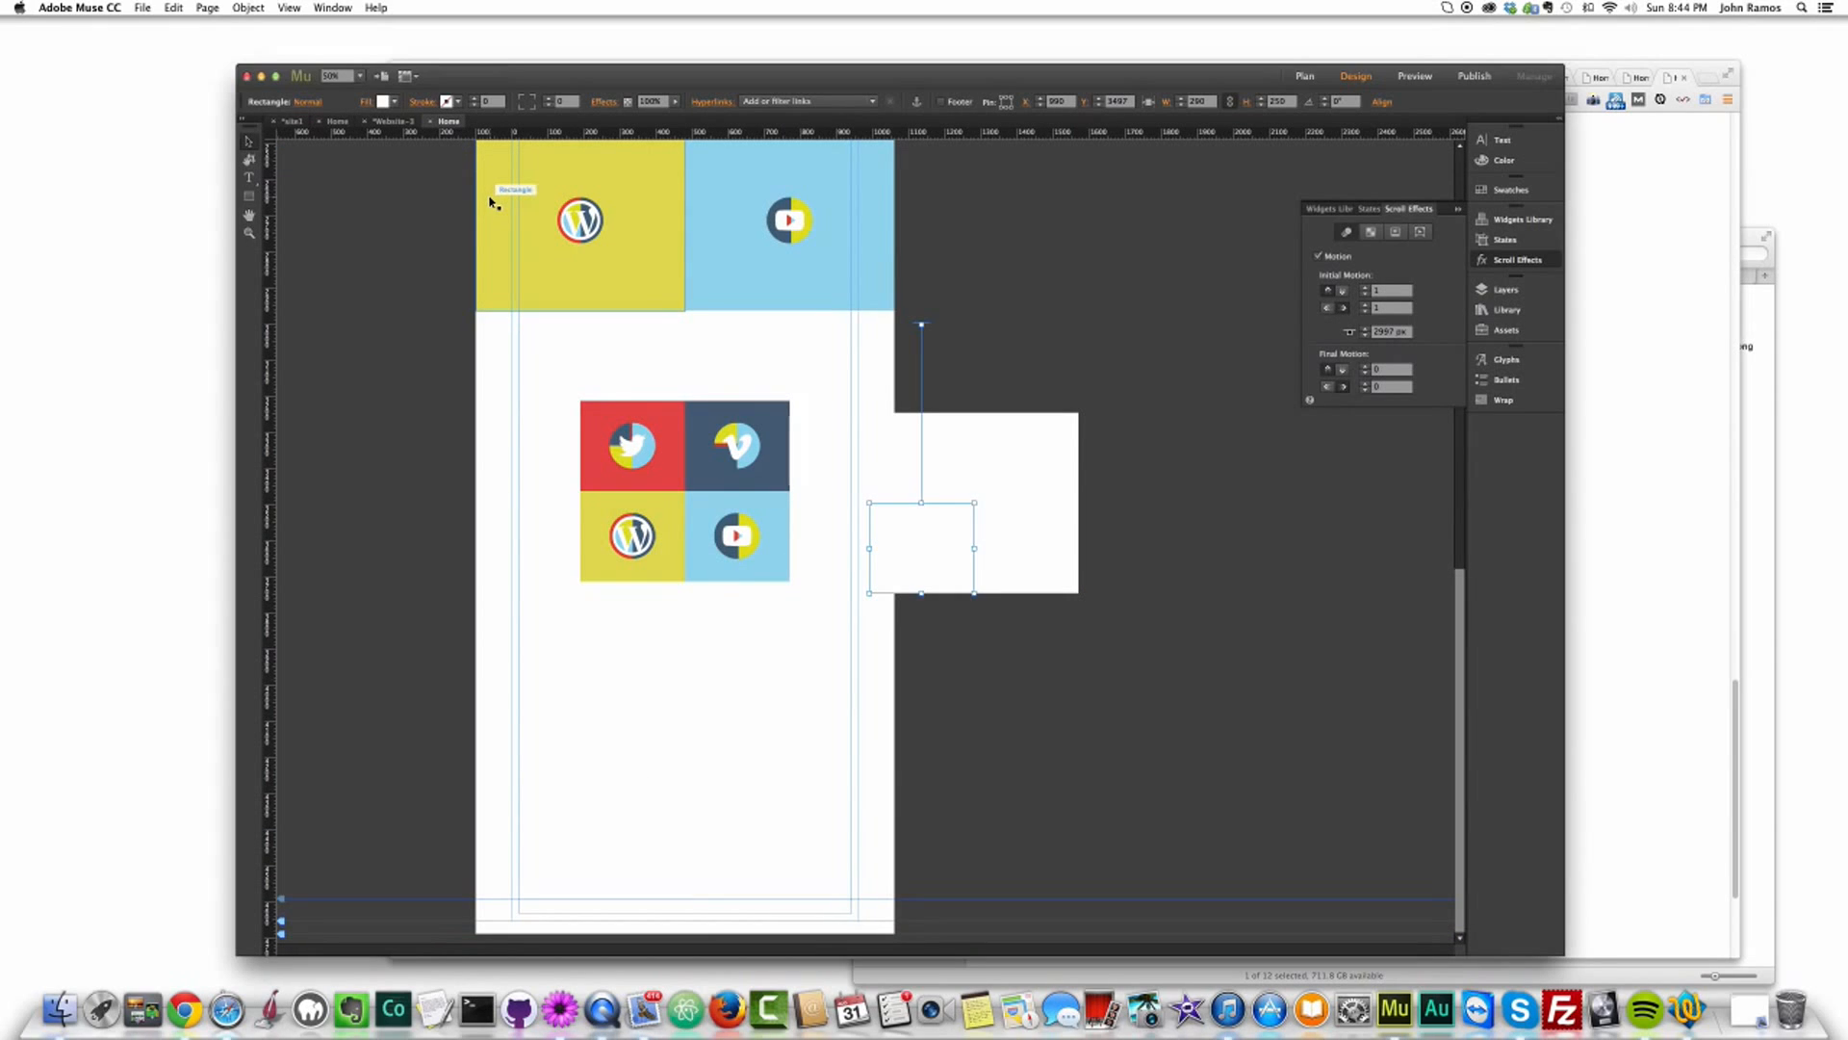
Step: Check the initial motion directions of the remaining white squares and look at the reference page once more
{"action": "left_click_drag", "start_coordinate": [944, 551], "coordinate": [945, 462]}
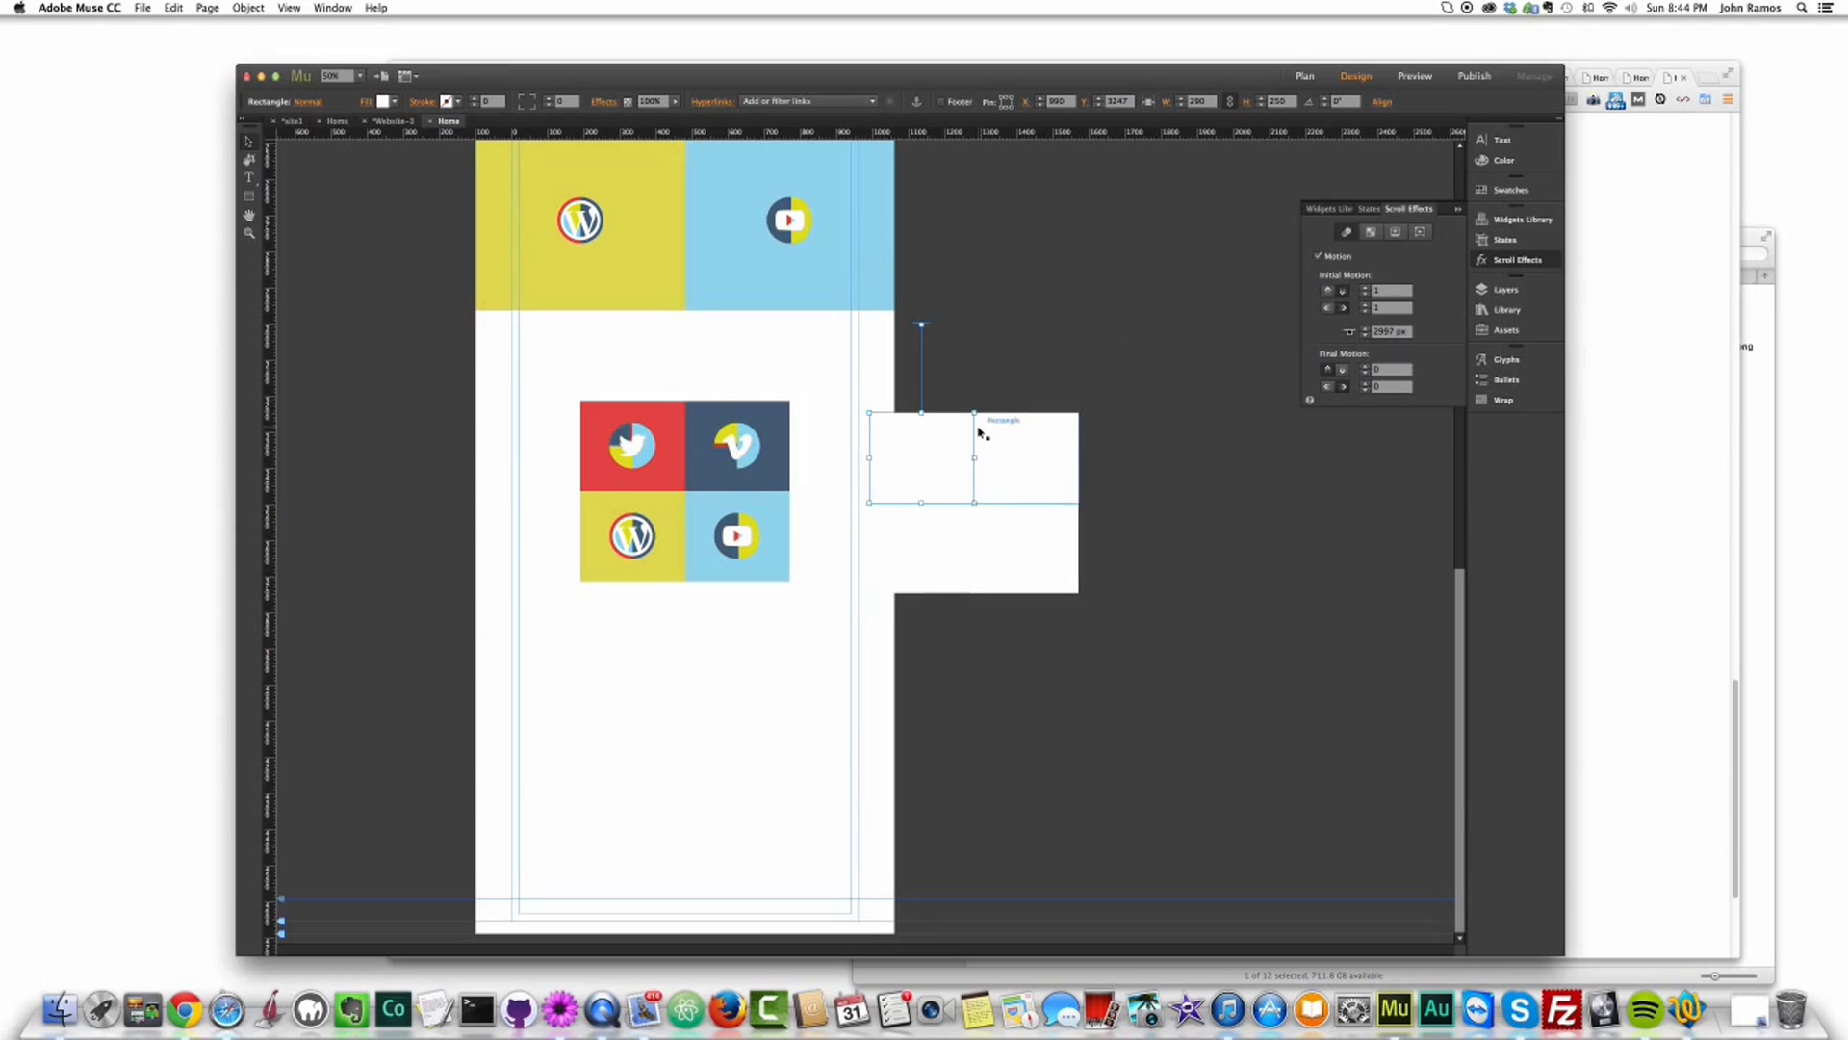
{"action": "left_click_drag", "start_coordinate": [935, 458], "coordinate": [1041, 458]}
{"action": "key", "text": "super+z"}
{"action": "key", "text": "super+z"}
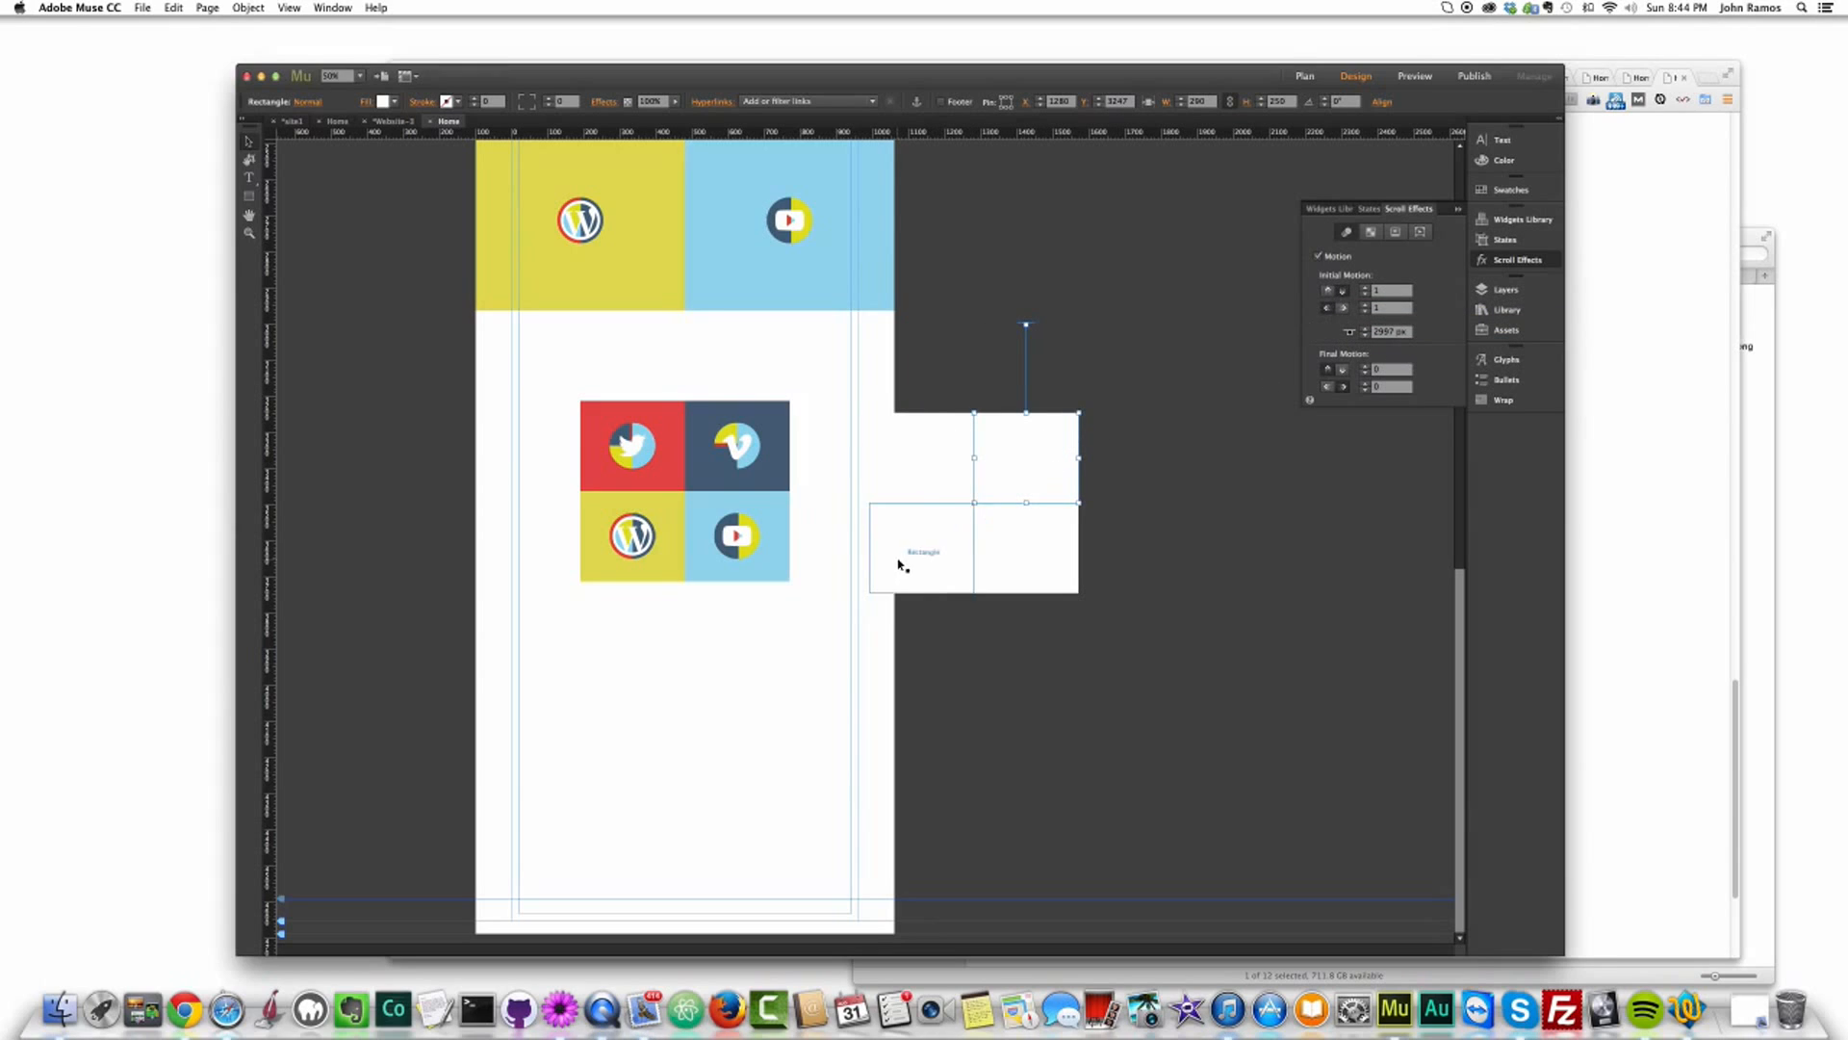
{"action": "left_click", "coordinate": [1000, 574]}
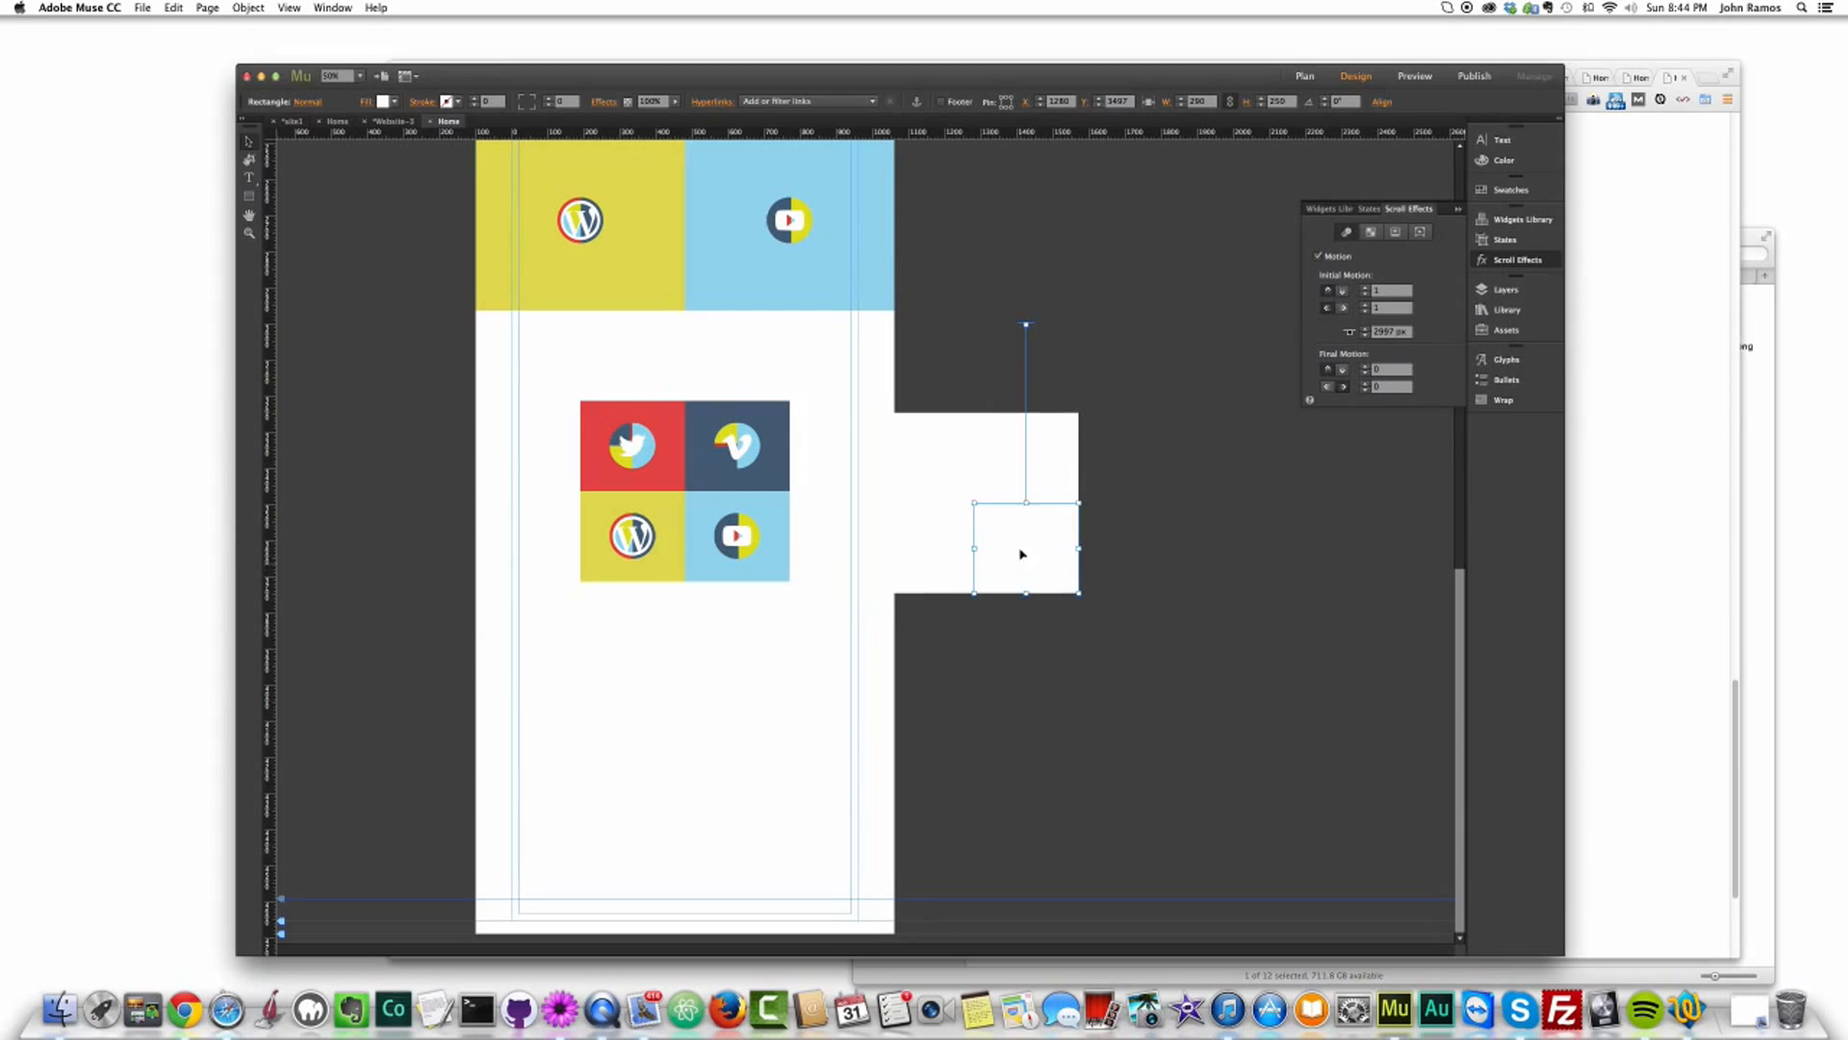
{"action": "left_click", "coordinate": [337, 121]}
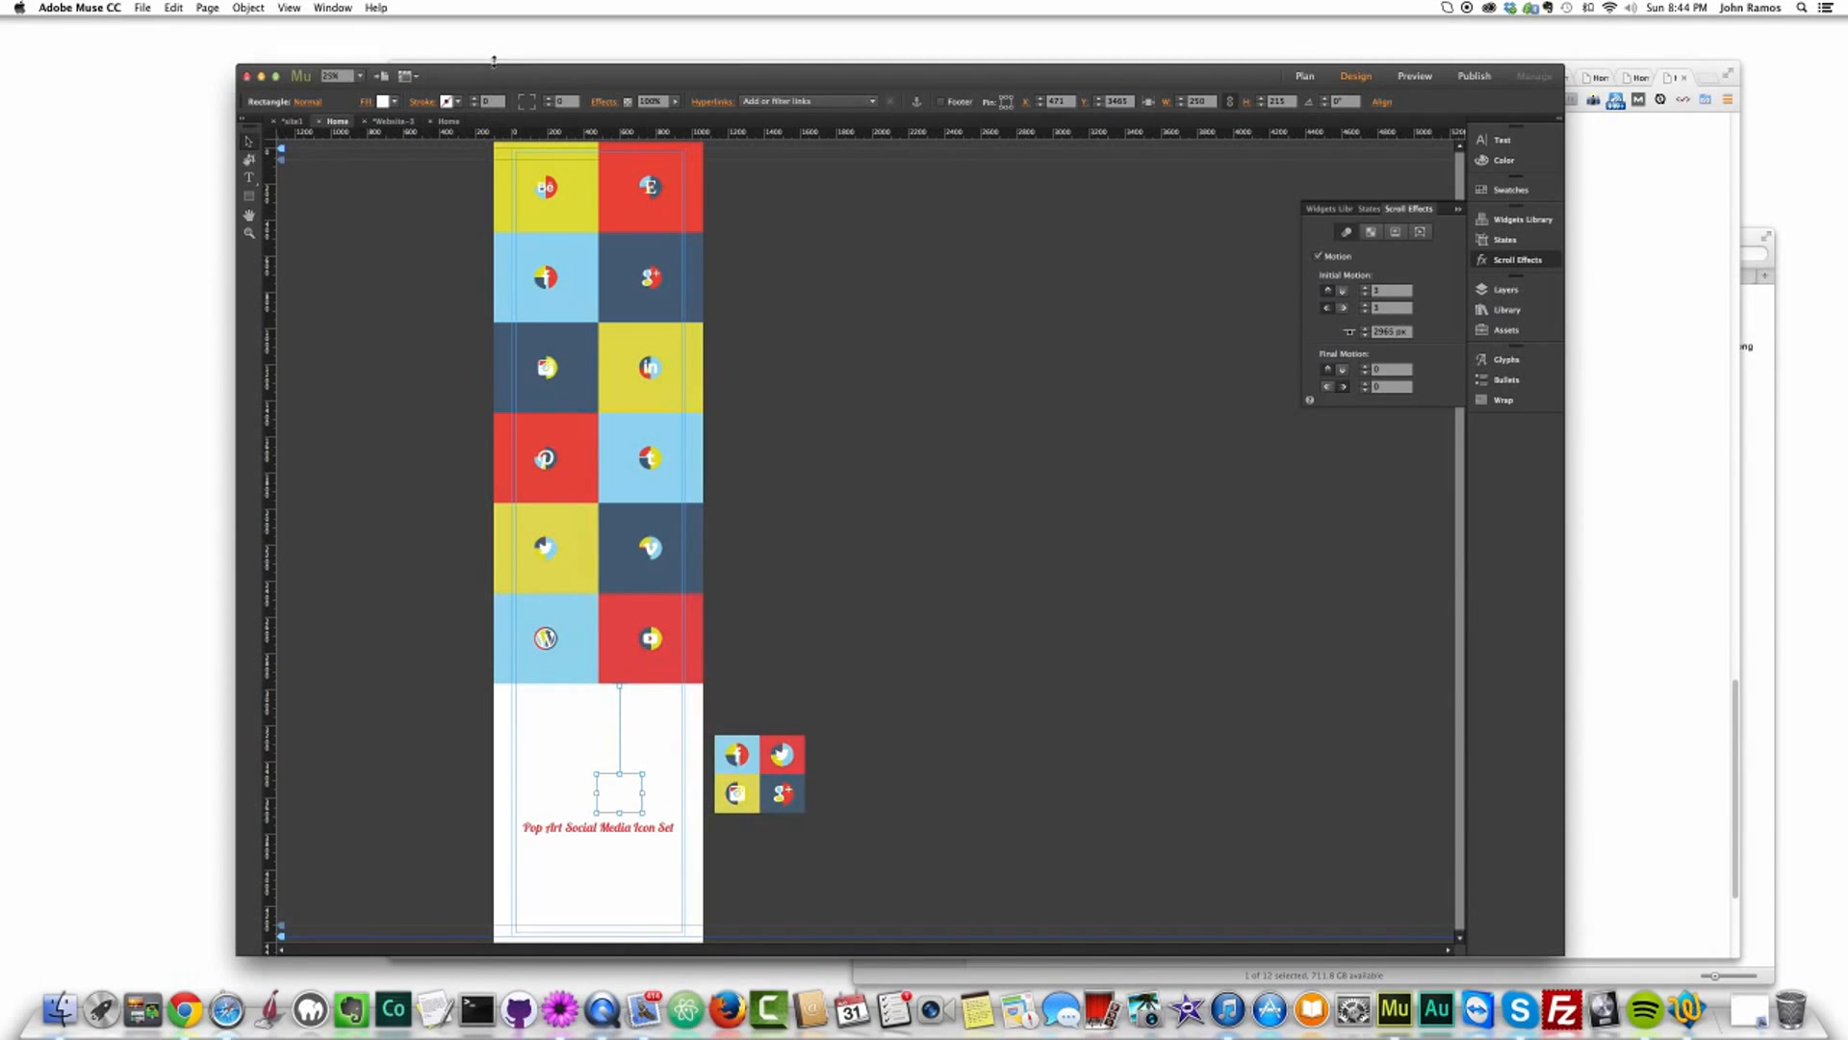
{"action": "left_click", "coordinate": [449, 121]}
Step: Send the four white squares to the back and align them beneath the coloured small squares
{"action": "left_click", "coordinate": [941, 475]}
{"action": "left_click", "coordinate": [1038, 463]}
{"action": "left_click", "coordinate": [913, 486], "text": "shift"}
{"action": "left_click", "coordinate": [1007, 524], "text": "shift"}
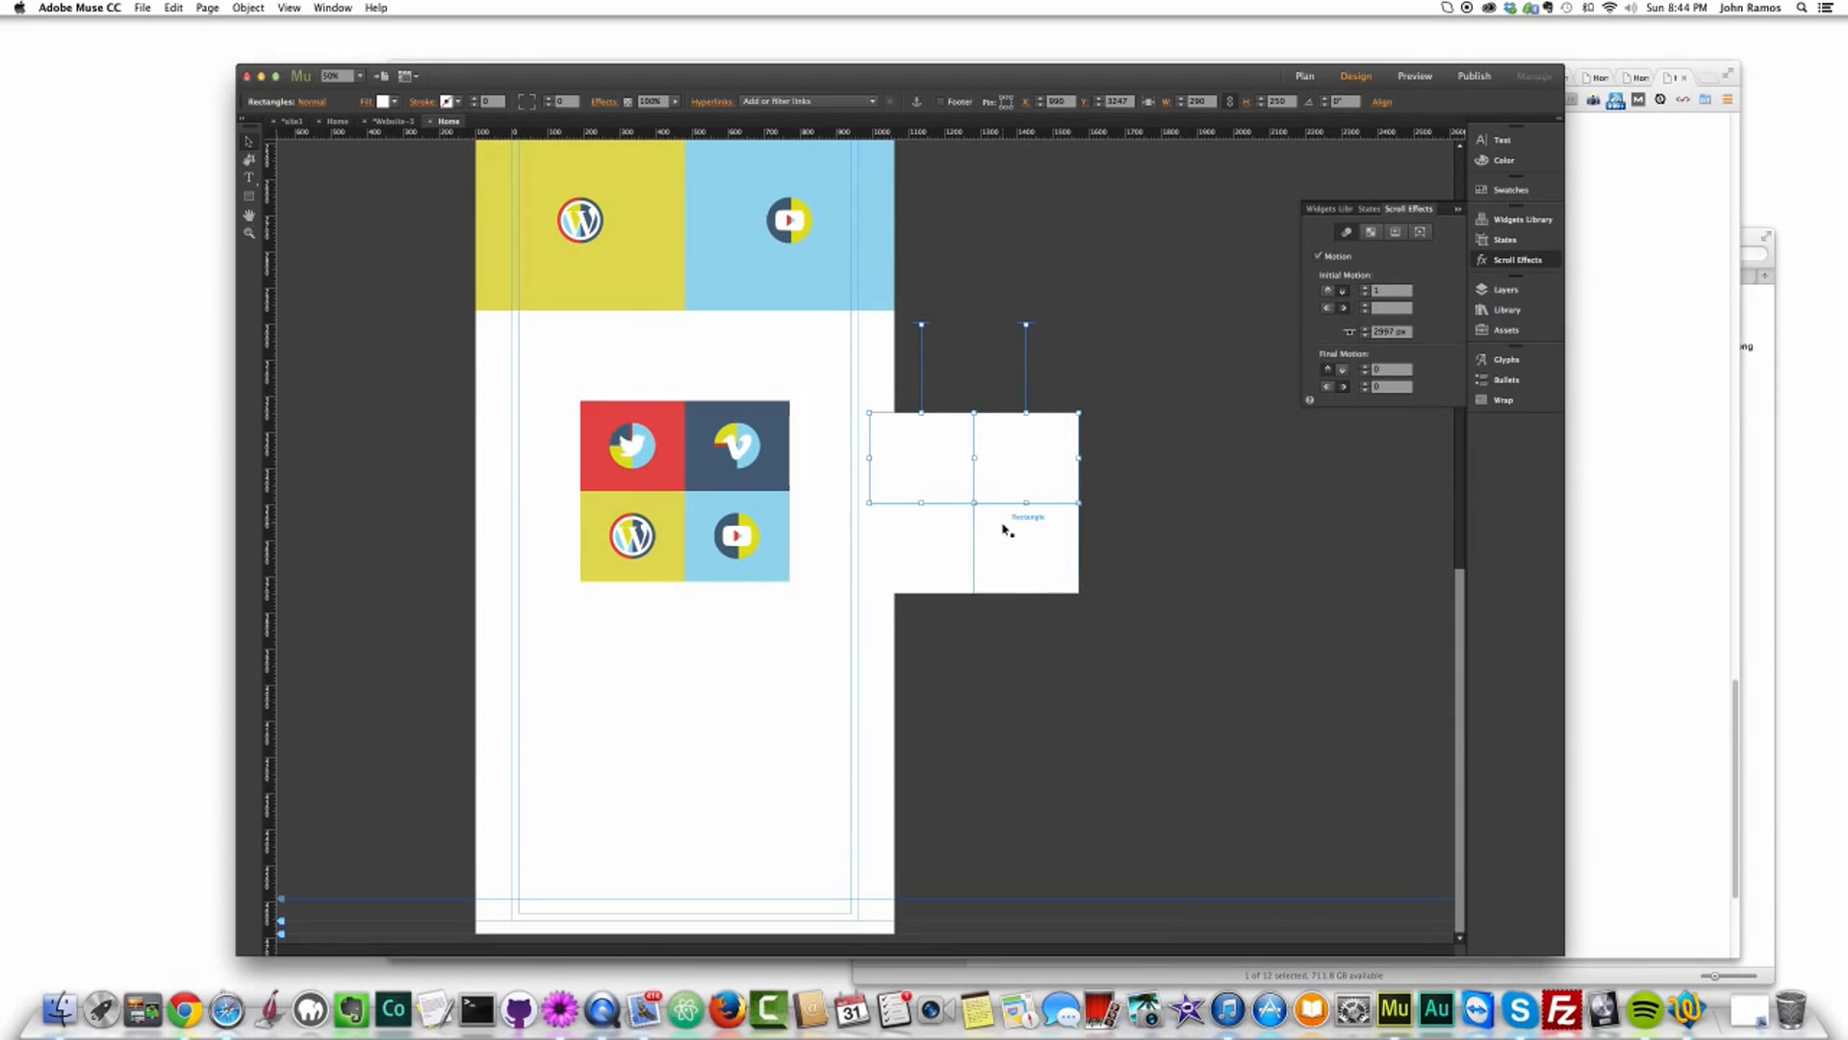
{"action": "left_click", "coordinate": [941, 535], "text": "shift"}
{"action": "right_click", "coordinate": [931, 475]}
{"action": "mouse_move", "coordinate": [1001, 563]}
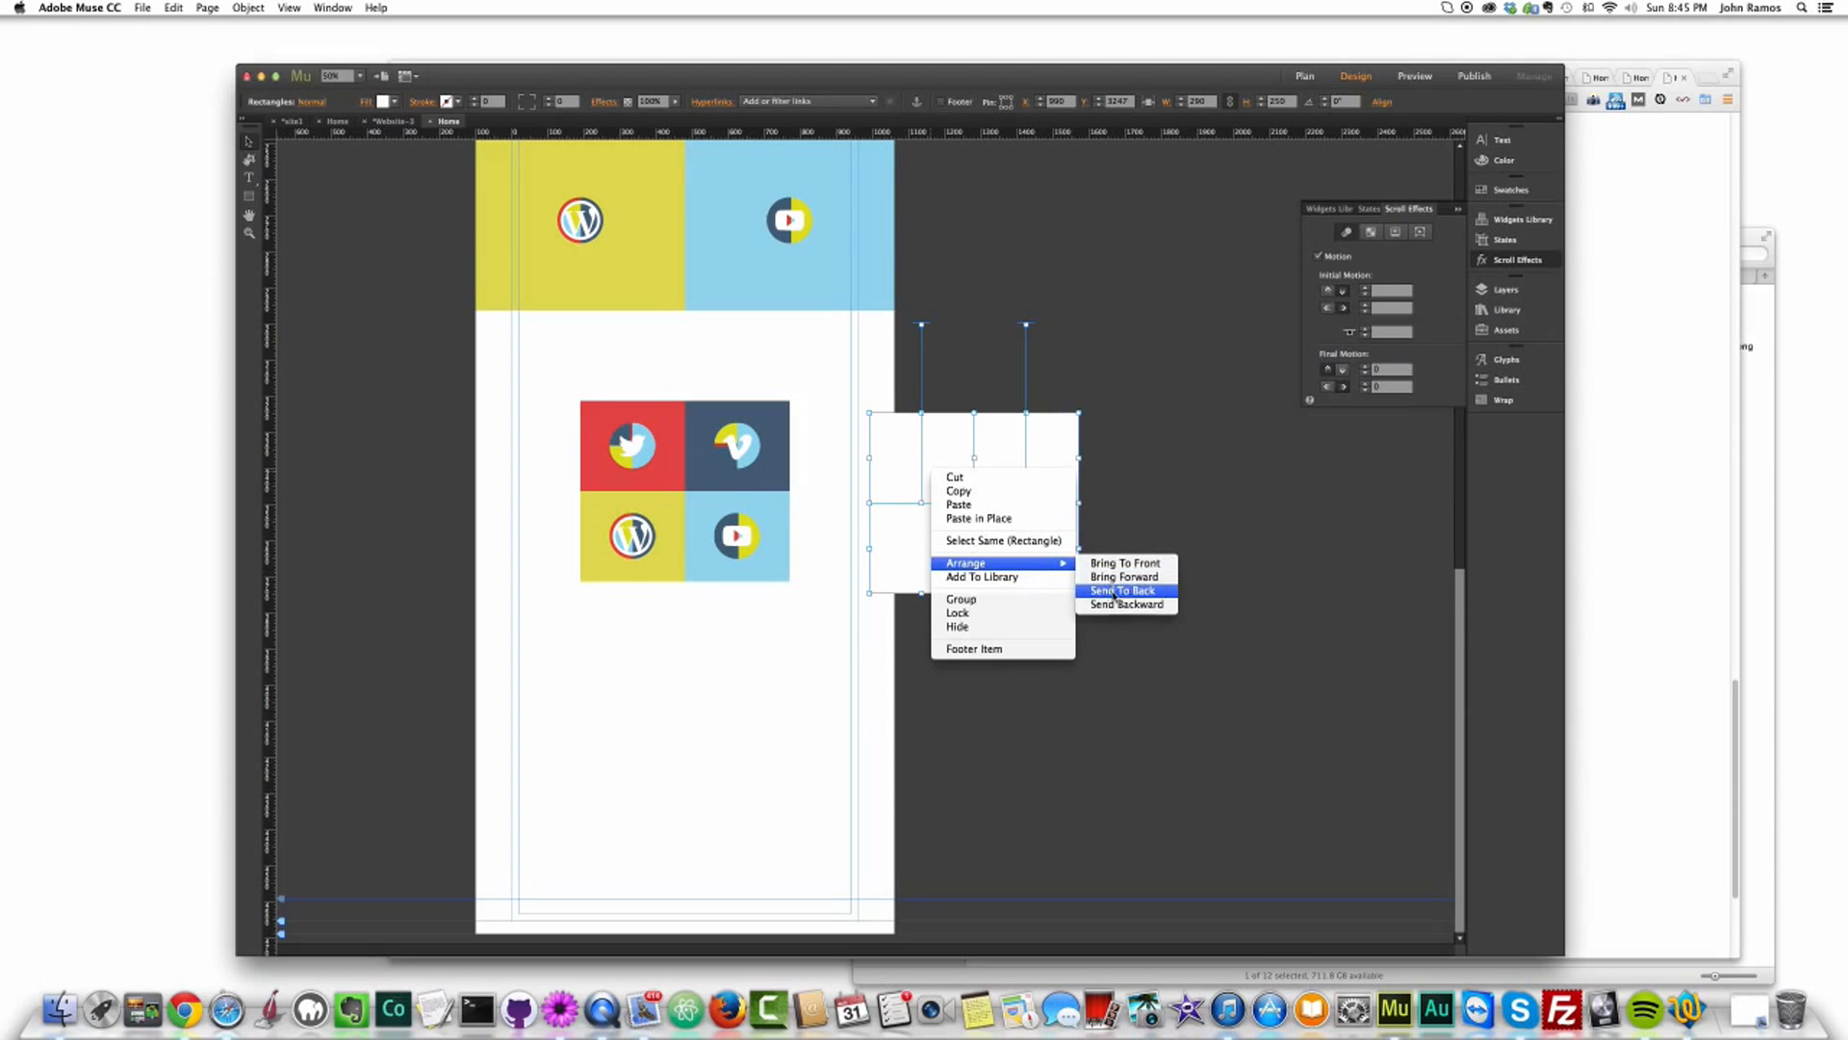
{"action": "left_click", "coordinate": [1111, 605]}
{"action": "left_click_drag", "start_coordinate": [915, 454], "coordinate": [613, 435]}
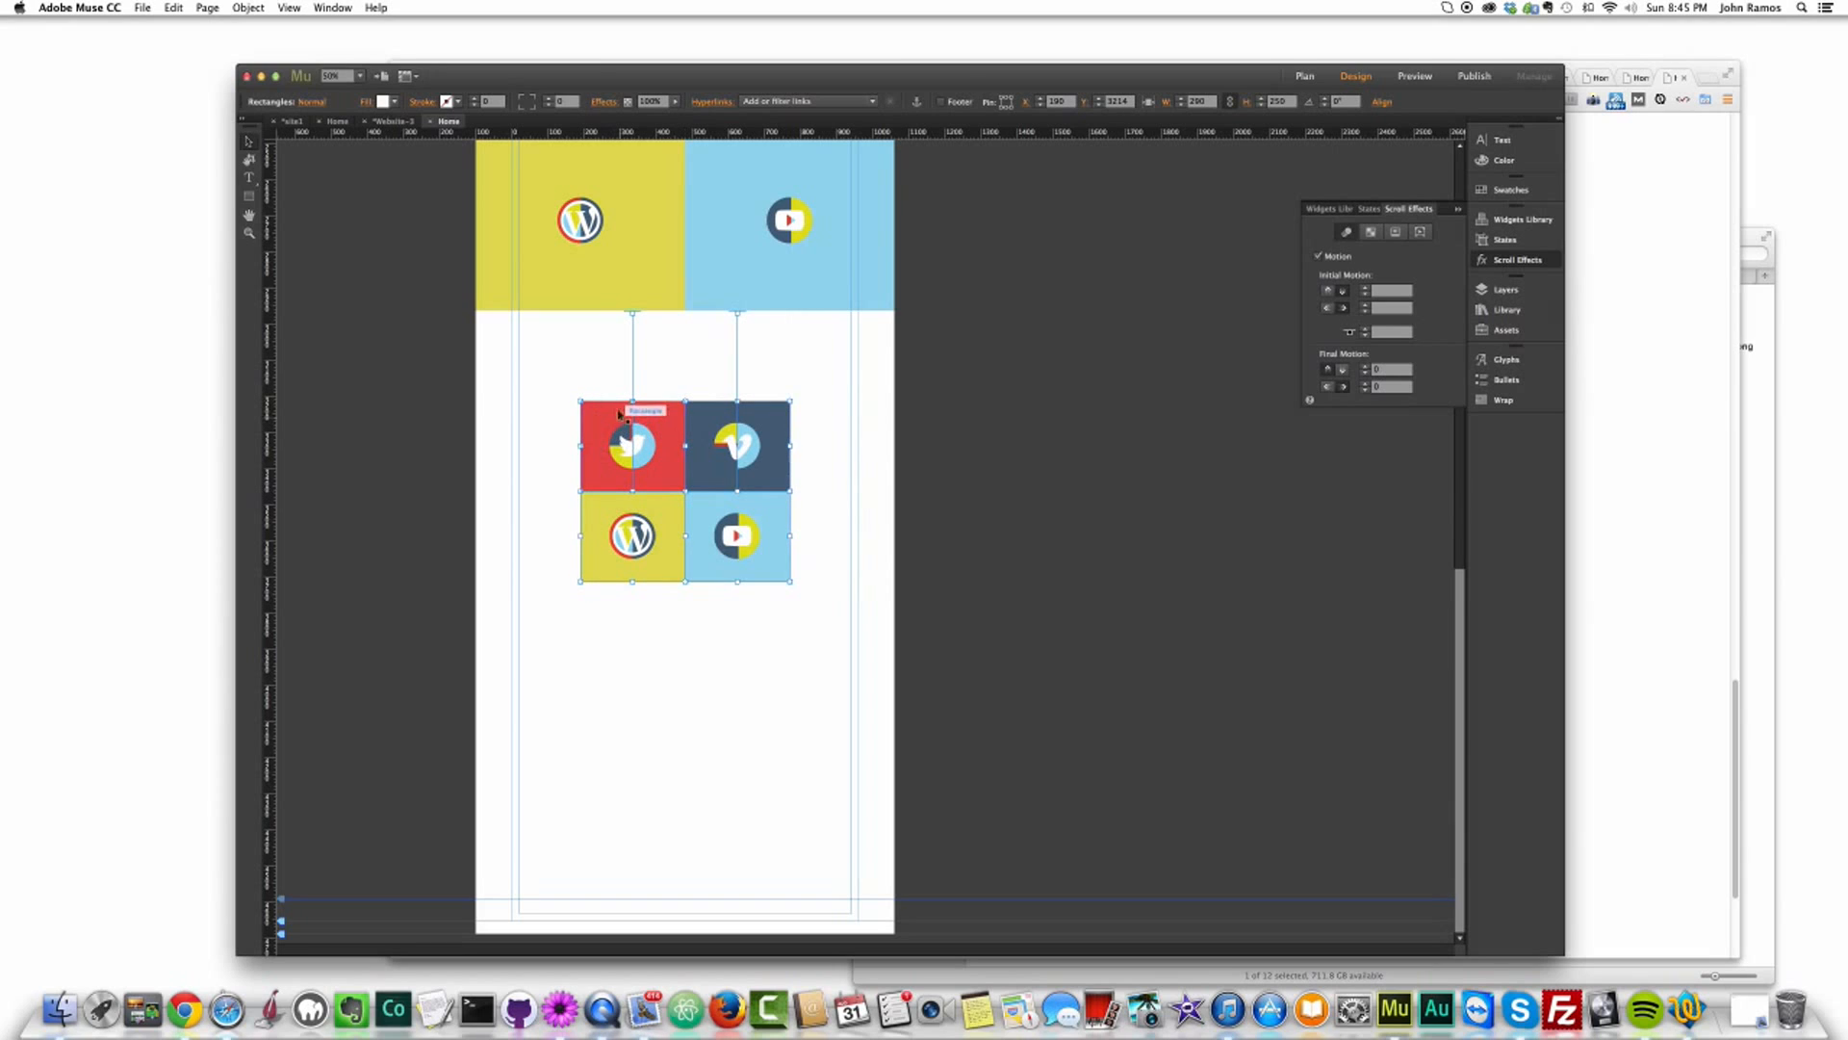
Step: On the reference page, select the four white squares of the small grid and move them far to the right of the page
{"action": "left_click", "coordinate": [332, 123]}
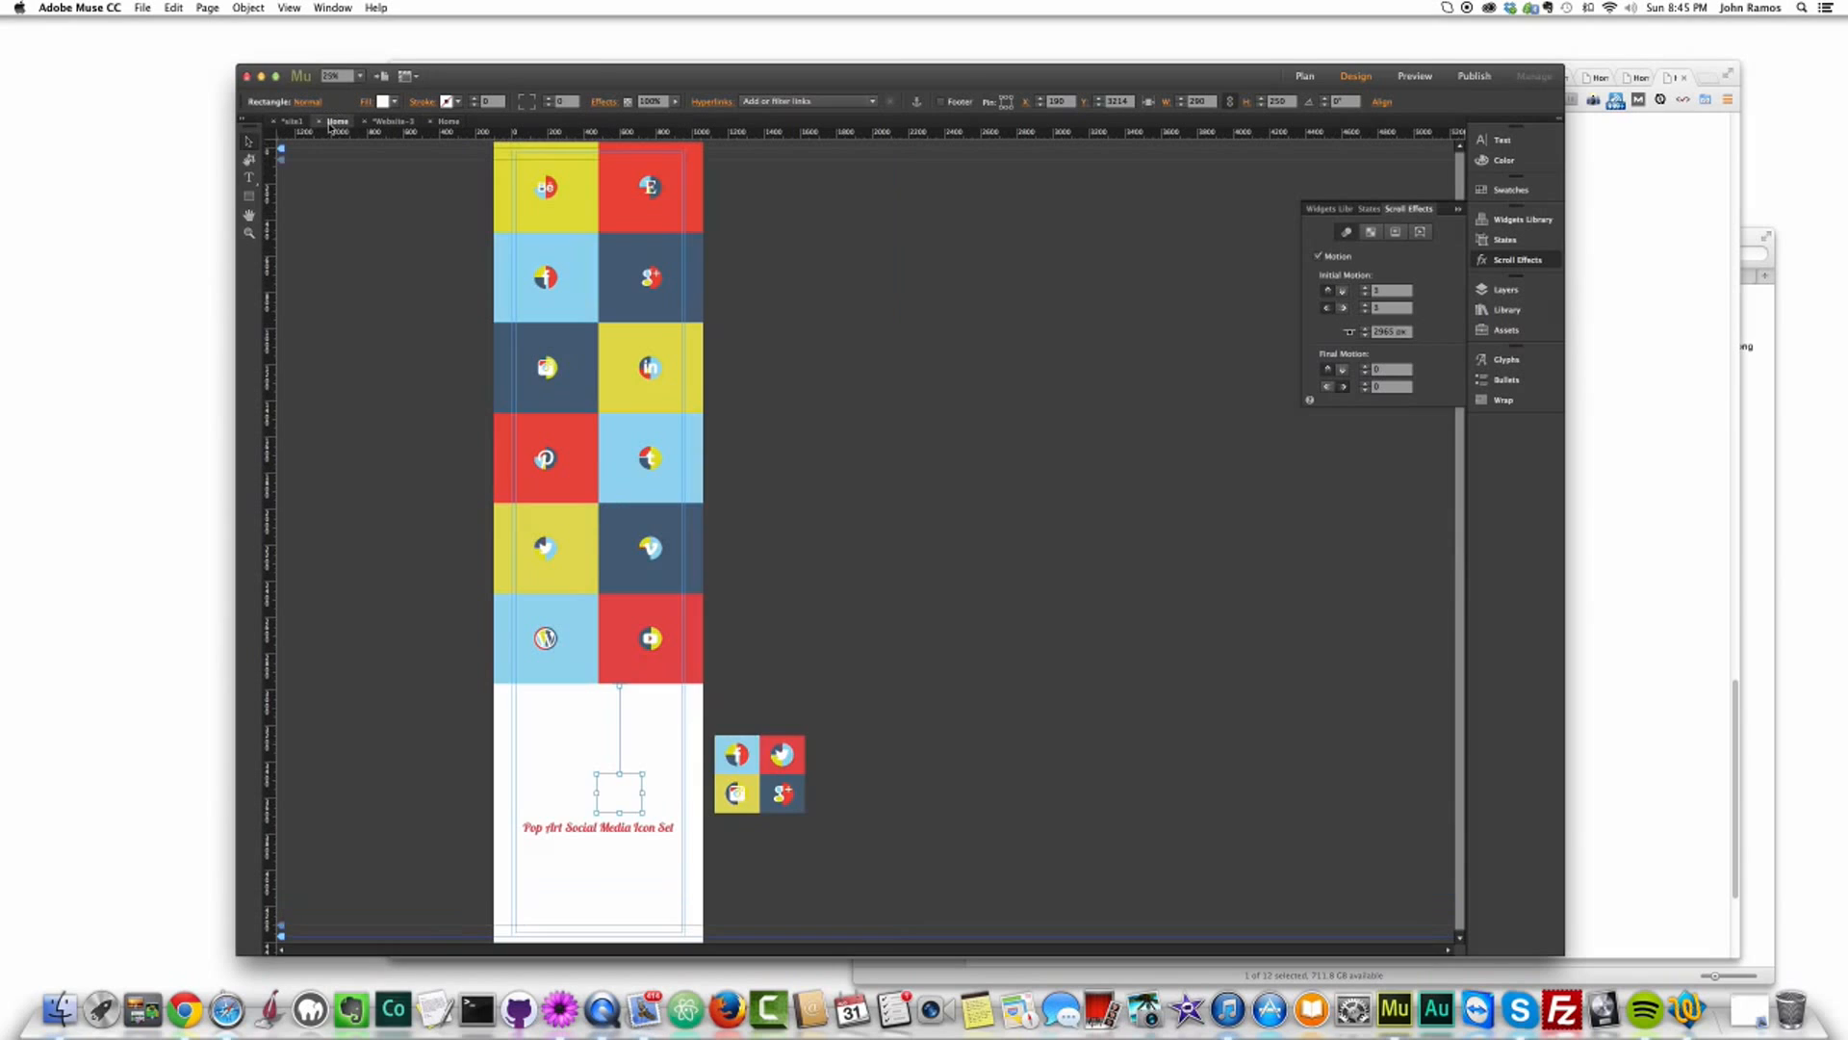
{"action": "left_click", "coordinate": [657, 812]}
{"action": "left_click", "coordinate": [591, 794]}
{"action": "left_click", "coordinate": [629, 794], "text": "shift"}
{"action": "left_click", "coordinate": [626, 762], "text": "shift"}
{"action": "left_click", "coordinate": [571, 757], "text": "shift"}
{"action": "left_click_drag", "start_coordinate": [571, 756], "coordinate": [1025, 755]}
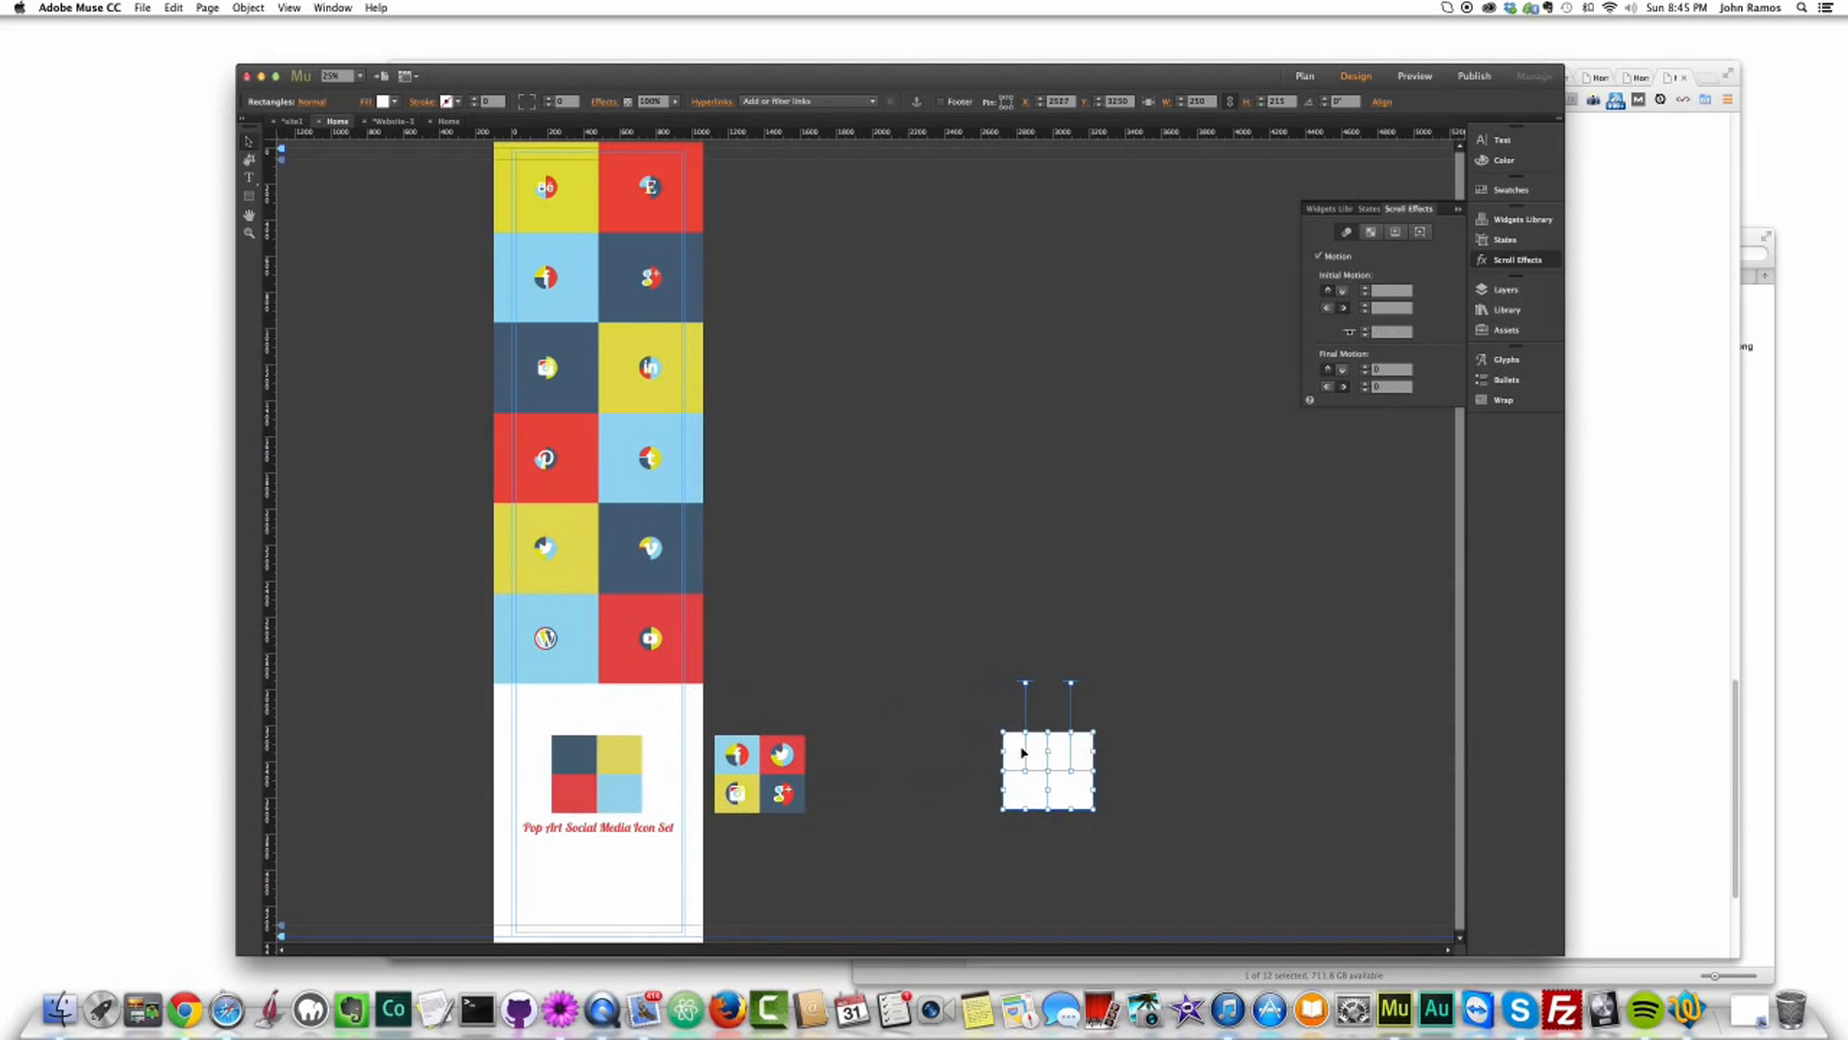
Step: Examine the scroll motion settings of the coloured squares in the reference page's small grid
{"action": "left_click", "coordinate": [599, 763]}
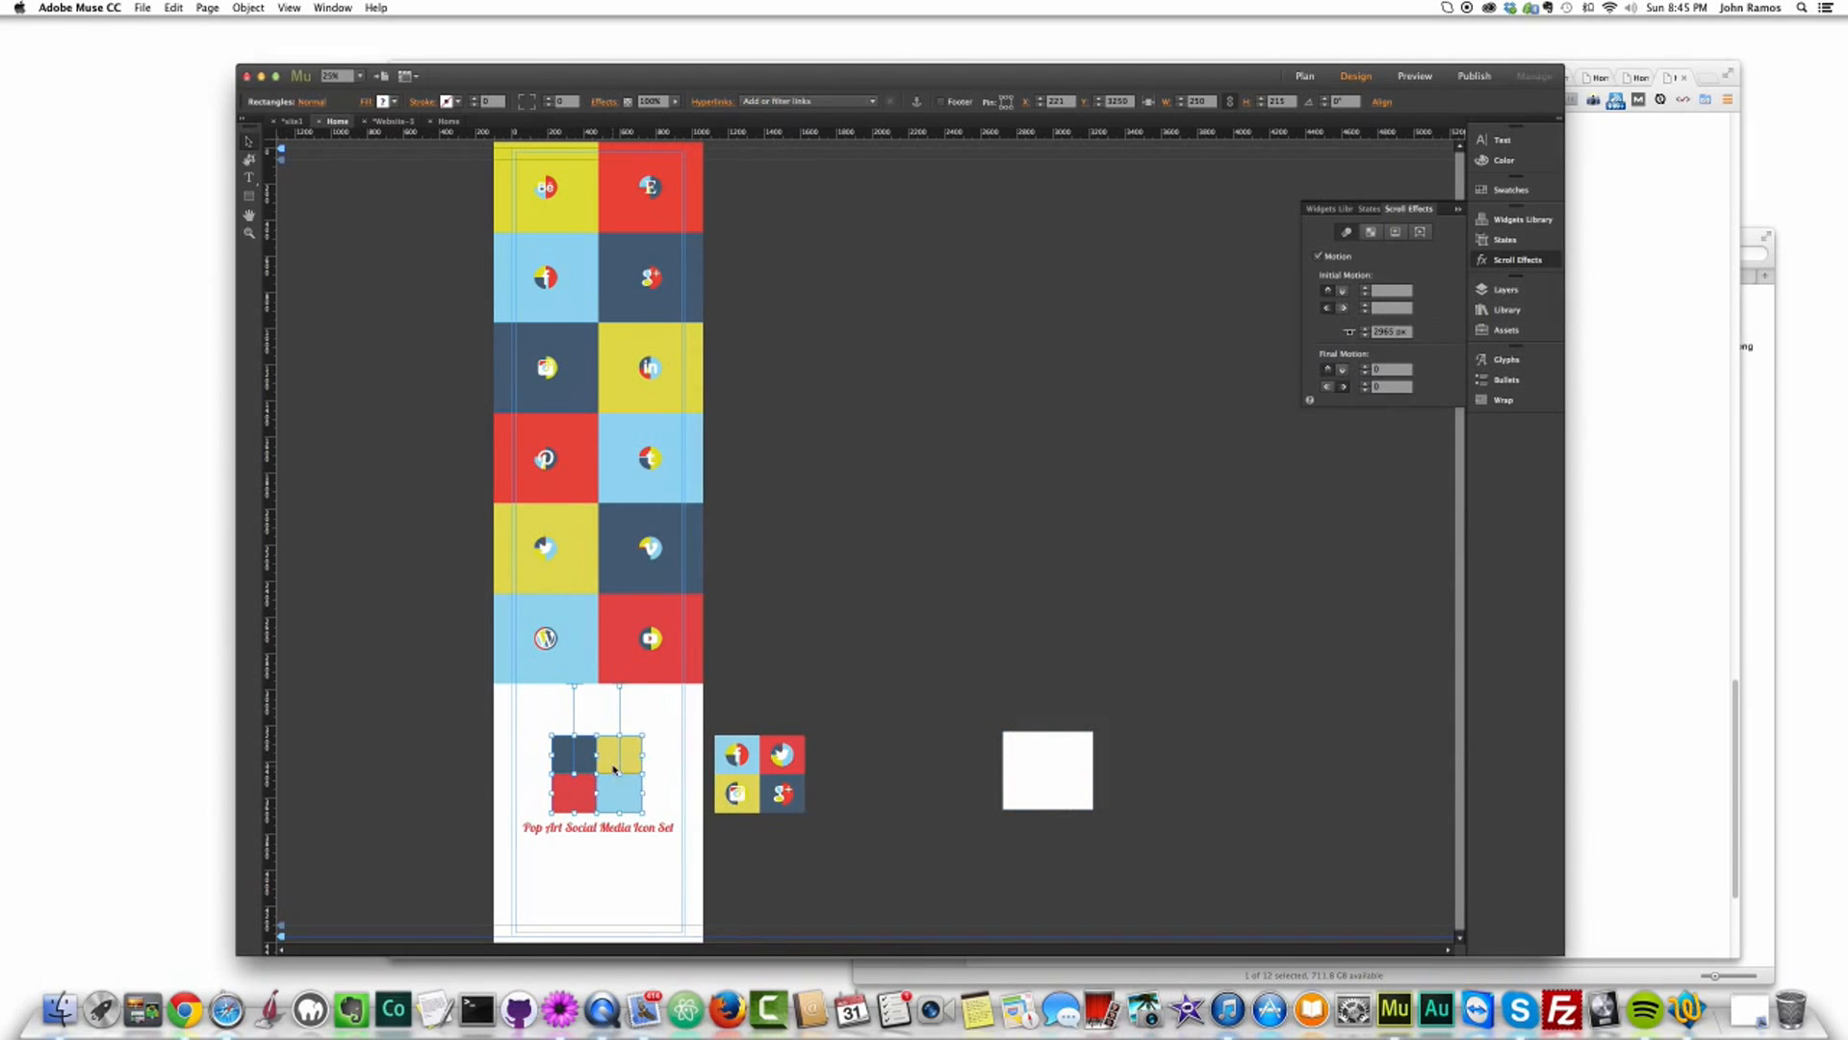
{"action": "left_click", "coordinate": [570, 751]}
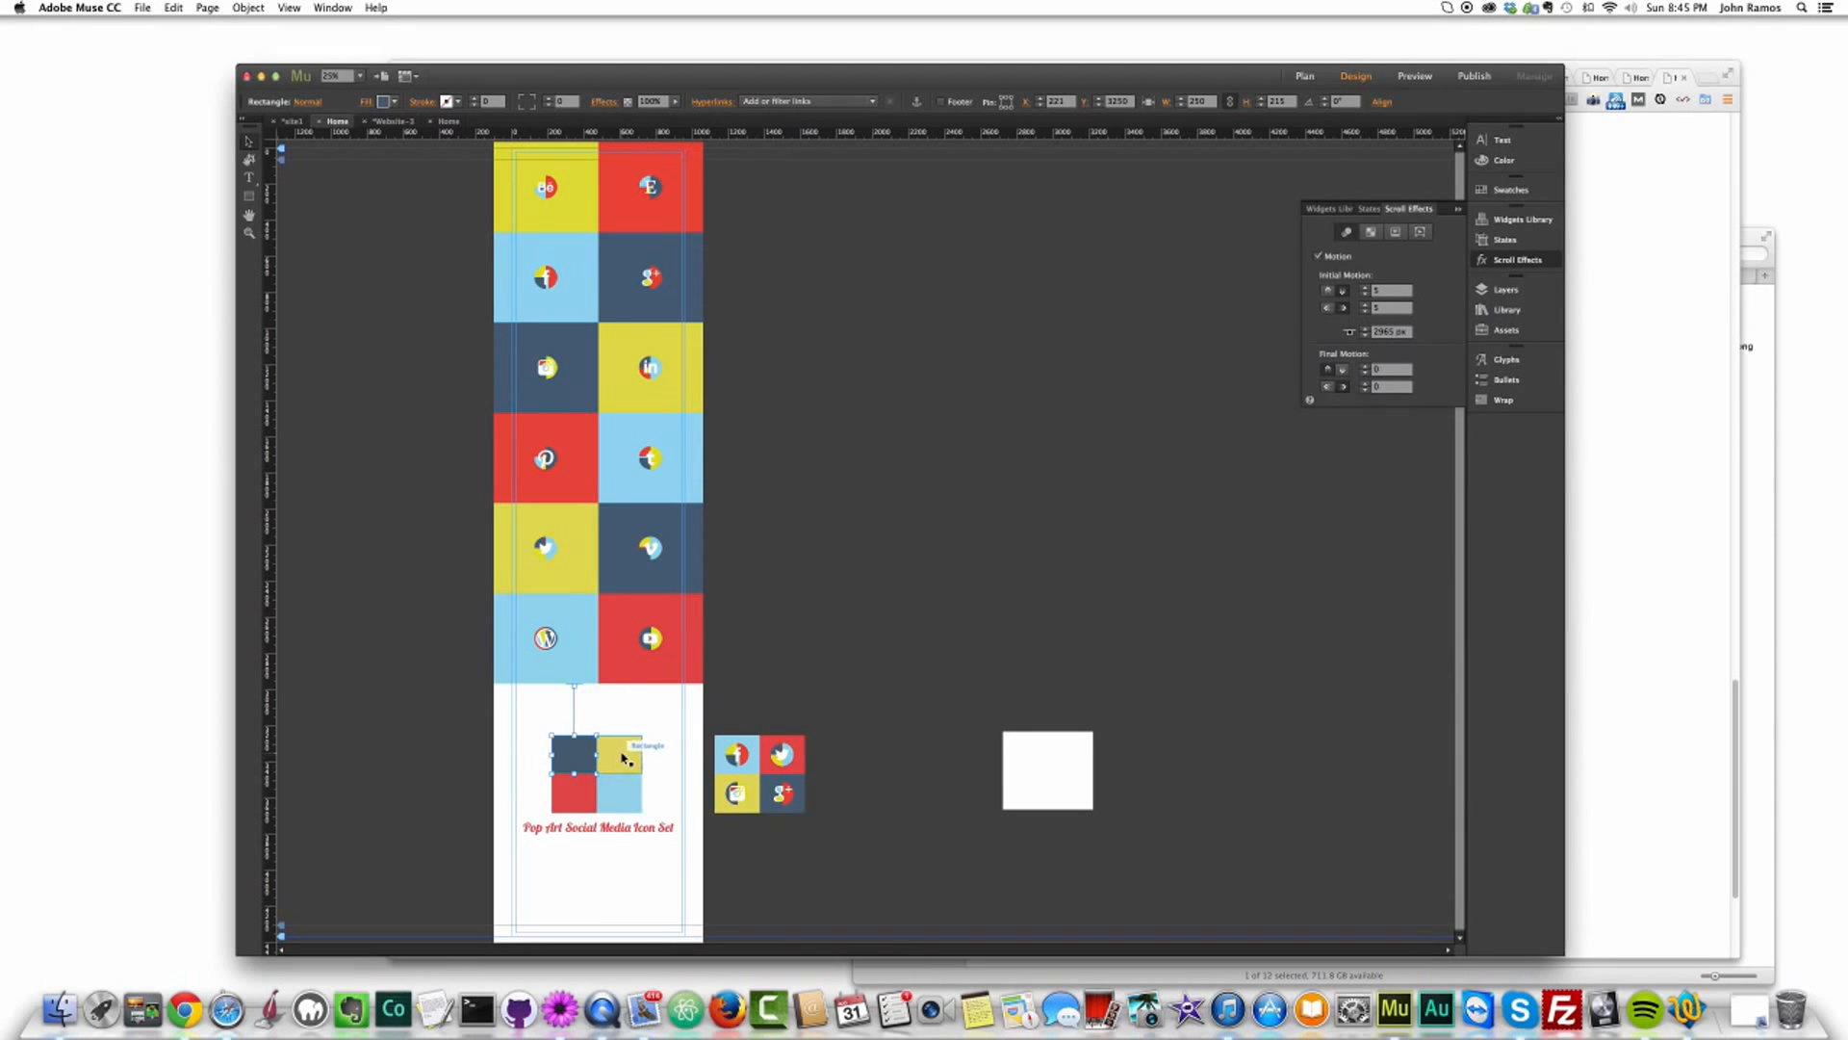
{"action": "left_click", "coordinate": [582, 789]}
{"action": "left_click", "coordinate": [619, 753]}
Step: On the page being built, select the four white squares beneath the small icon grid and move them out beside the page's right edge
{"action": "left_click", "coordinate": [446, 122]}
{"action": "left_click", "coordinate": [883, 523]}
{"action": "left_click", "coordinate": [774, 530]}
{"action": "left_click", "coordinate": [650, 530]}
{"action": "left_click", "coordinate": [680, 450], "text": "shift"}
{"action": "left_click", "coordinate": [730, 450], "text": "shift"}
{"action": "left_click_drag", "start_coordinate": [639, 458], "coordinate": [997, 449]}
{"action": "left_click", "coordinate": [743, 472]}
{"action": "key", "text": "super+z"}
{"action": "key", "text": "super+z"}
{"action": "key", "text": "super+shift+z"}
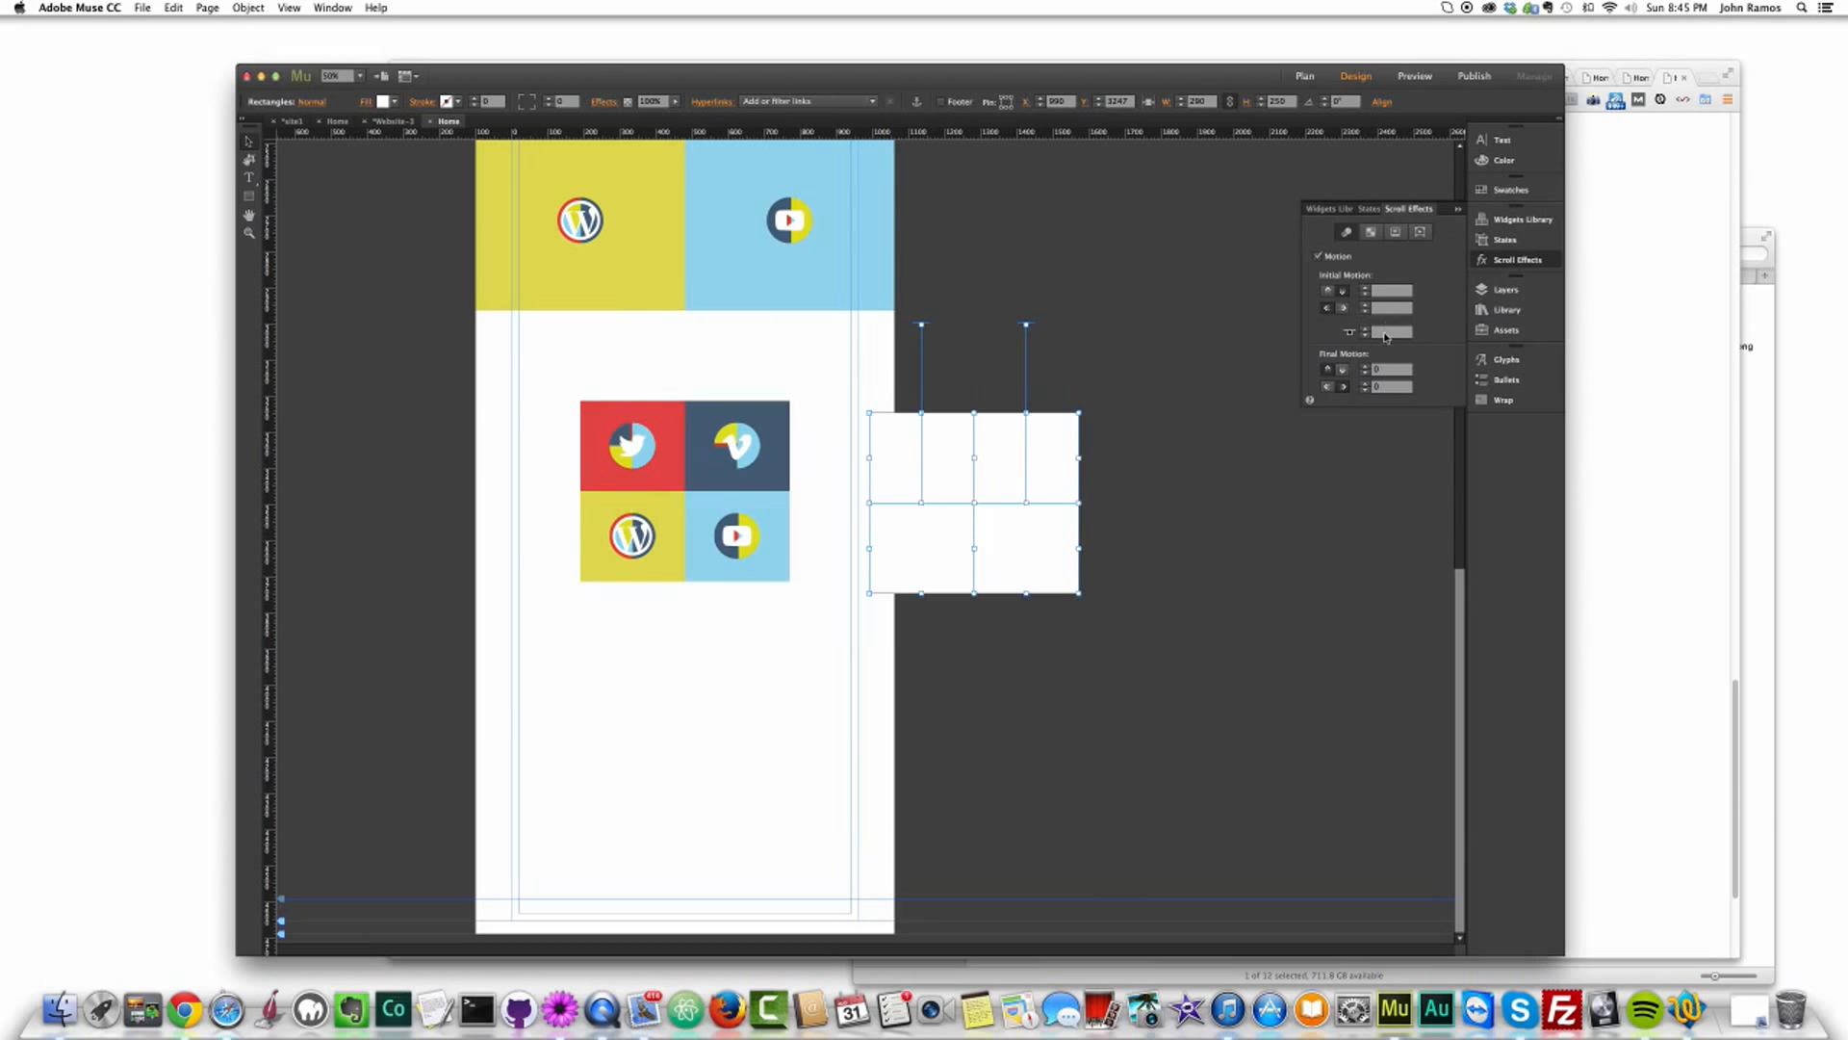
Step: Set the initial vertical and horizontal motion speeds of each of the four white squares to 3
{"action": "left_click", "coordinate": [1160, 404]}
{"action": "left_click", "coordinate": [935, 518]}
{"action": "left_click_drag", "start_coordinate": [1384, 292], "coordinate": [1346, 295]}
{"action": "type", "text": "3"}
{"action": "key", "text": "Tab"}
{"action": "type", "text": "3"}
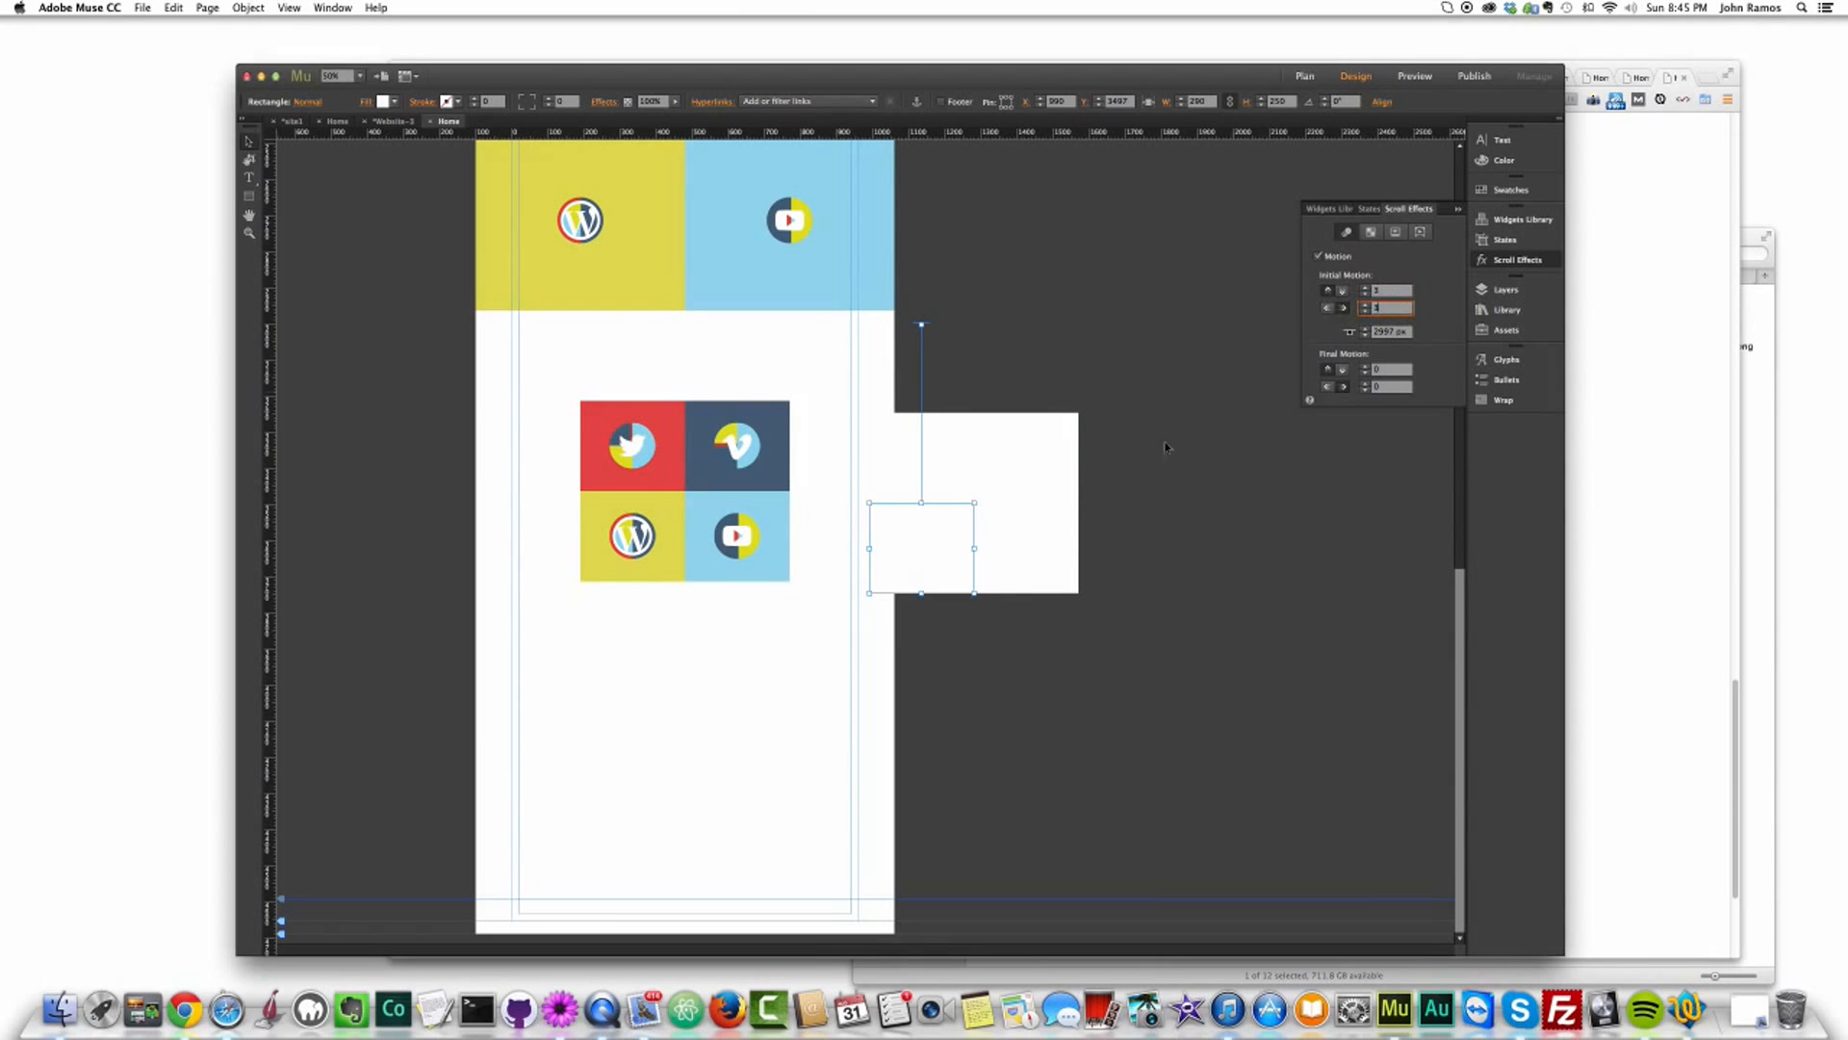
{"action": "left_click", "coordinate": [1009, 528]}
{"action": "left_click_drag", "start_coordinate": [1386, 308], "coordinate": [1306, 311]}
{"action": "left_click", "coordinate": [1048, 466]}
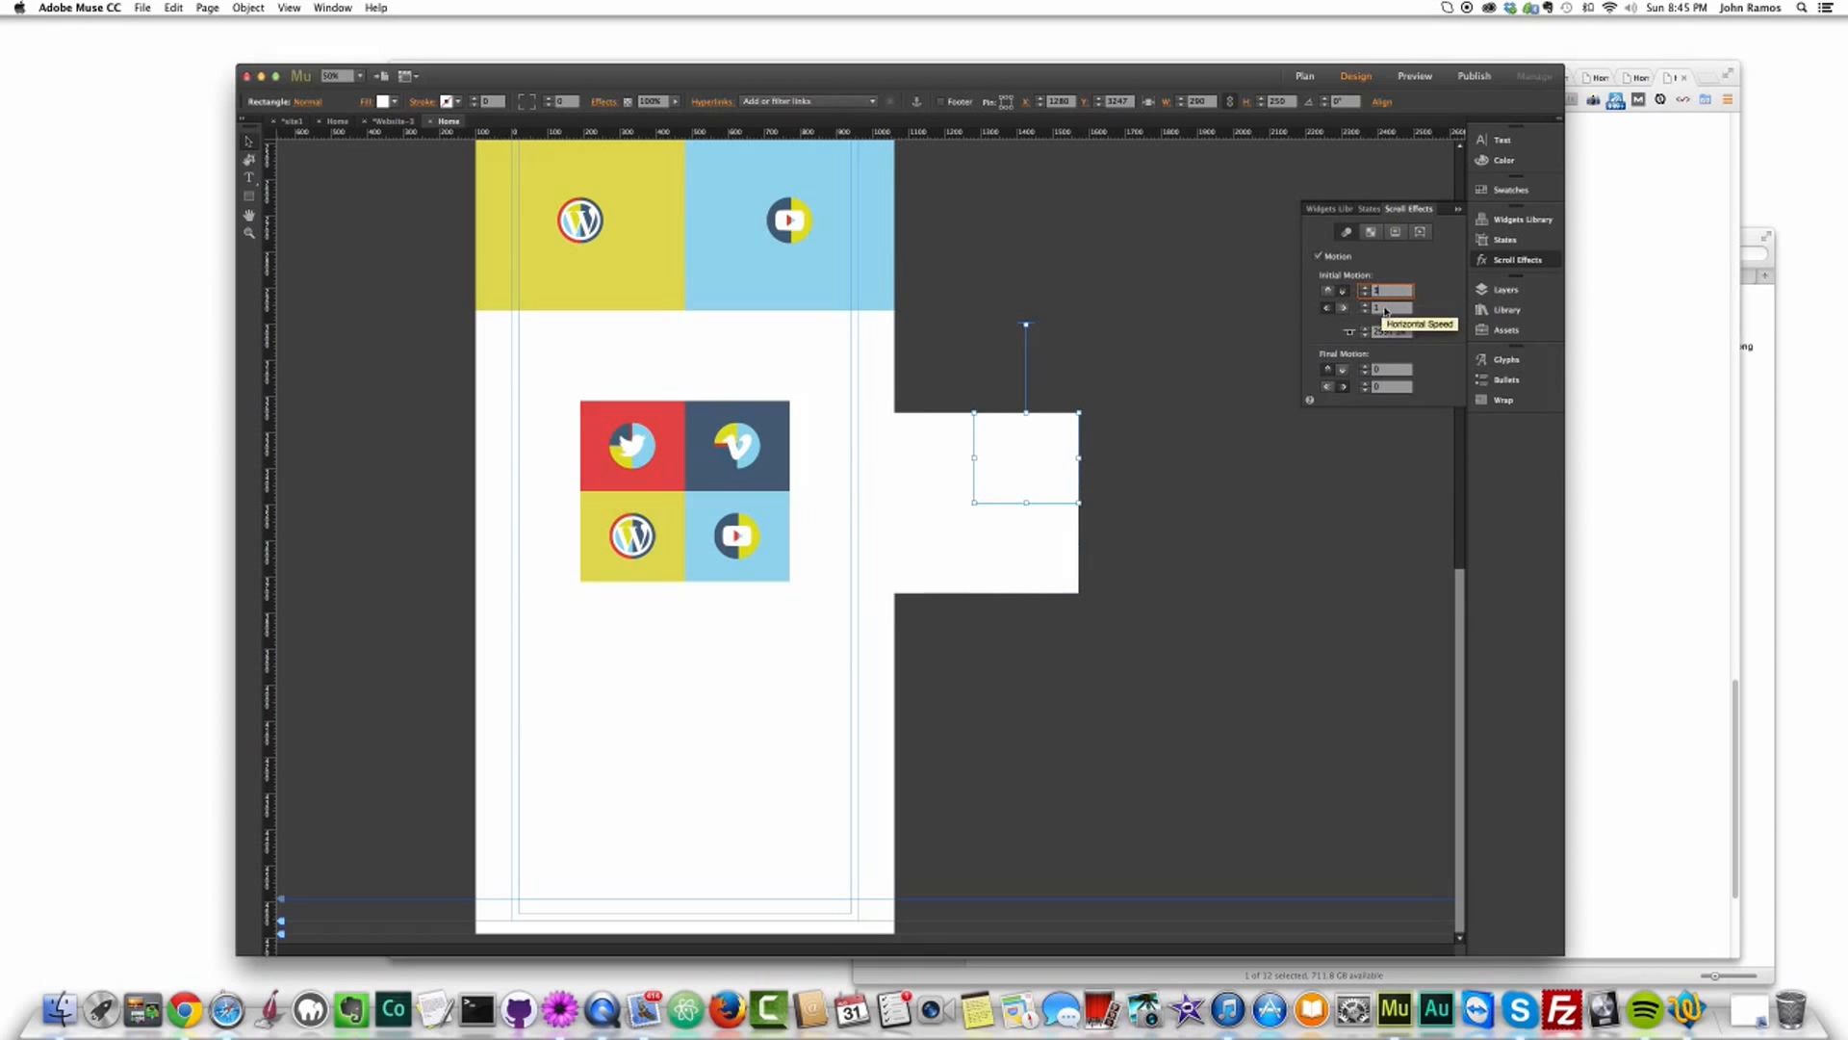
{"action": "left_click", "coordinate": [936, 471]}
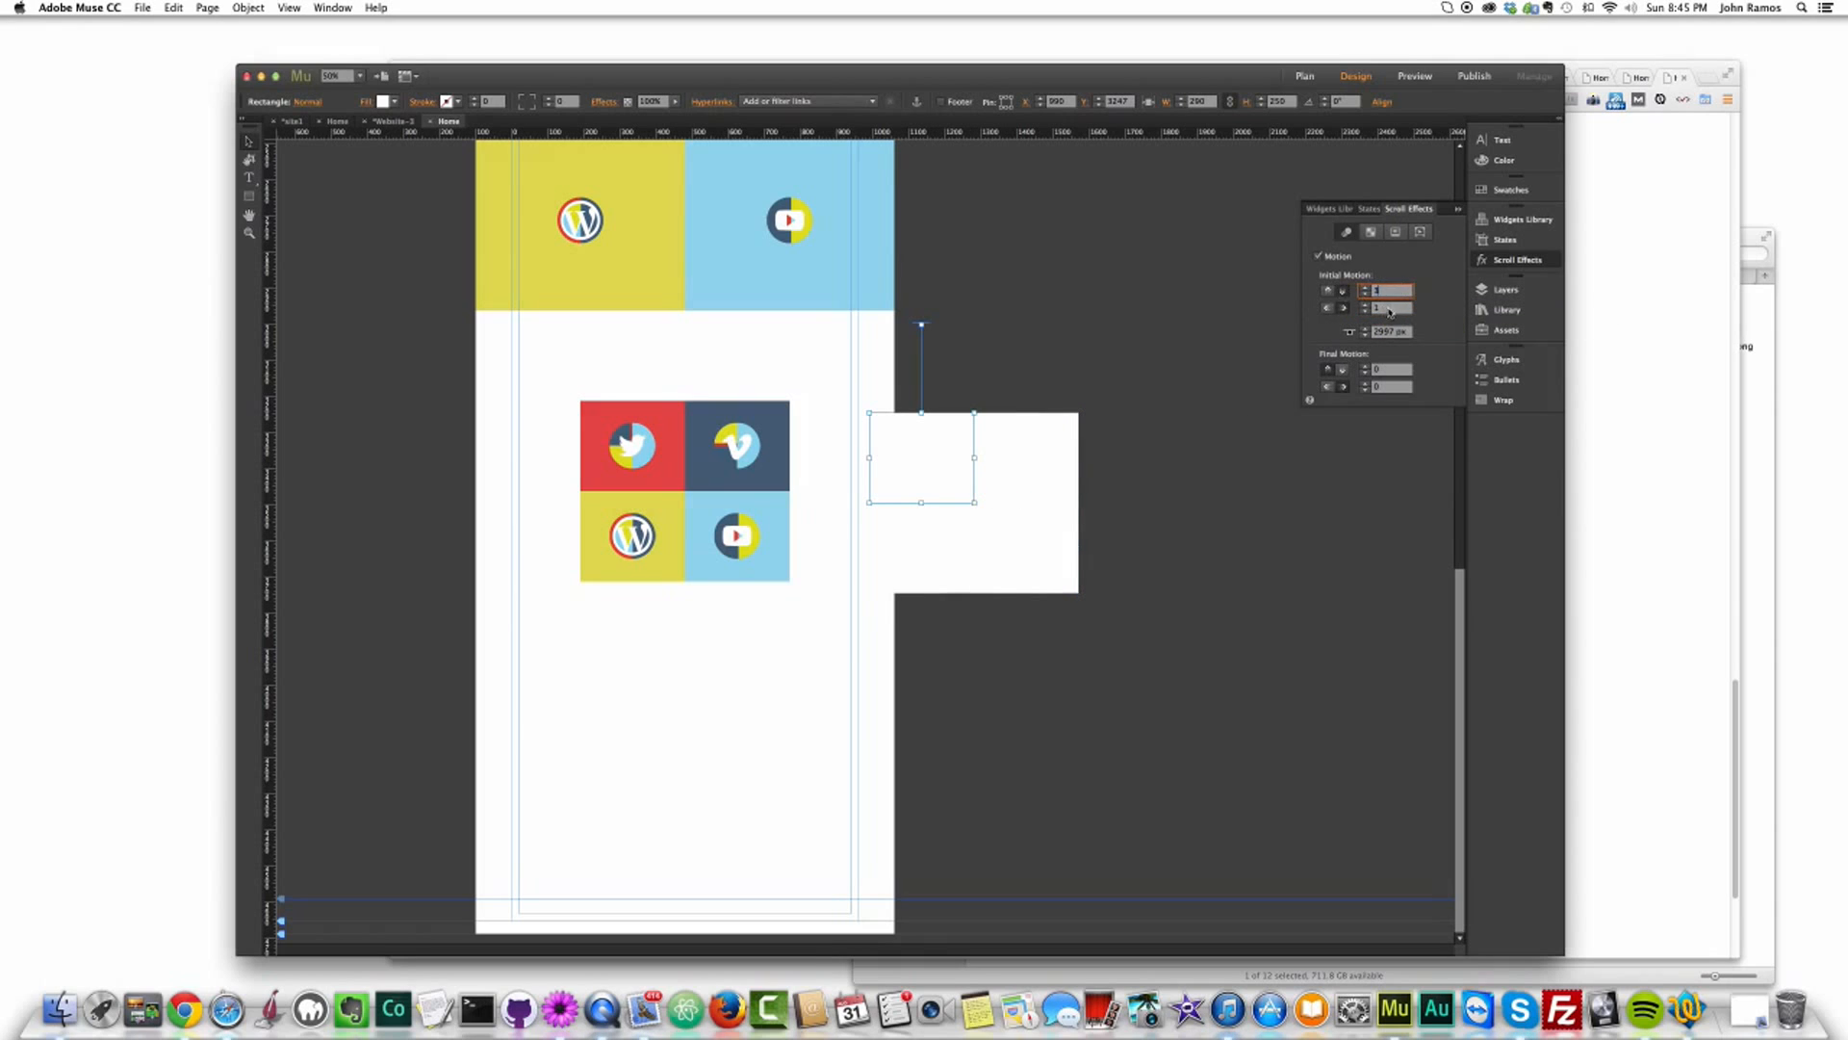
{"action": "left_click", "coordinate": [1212, 552]}
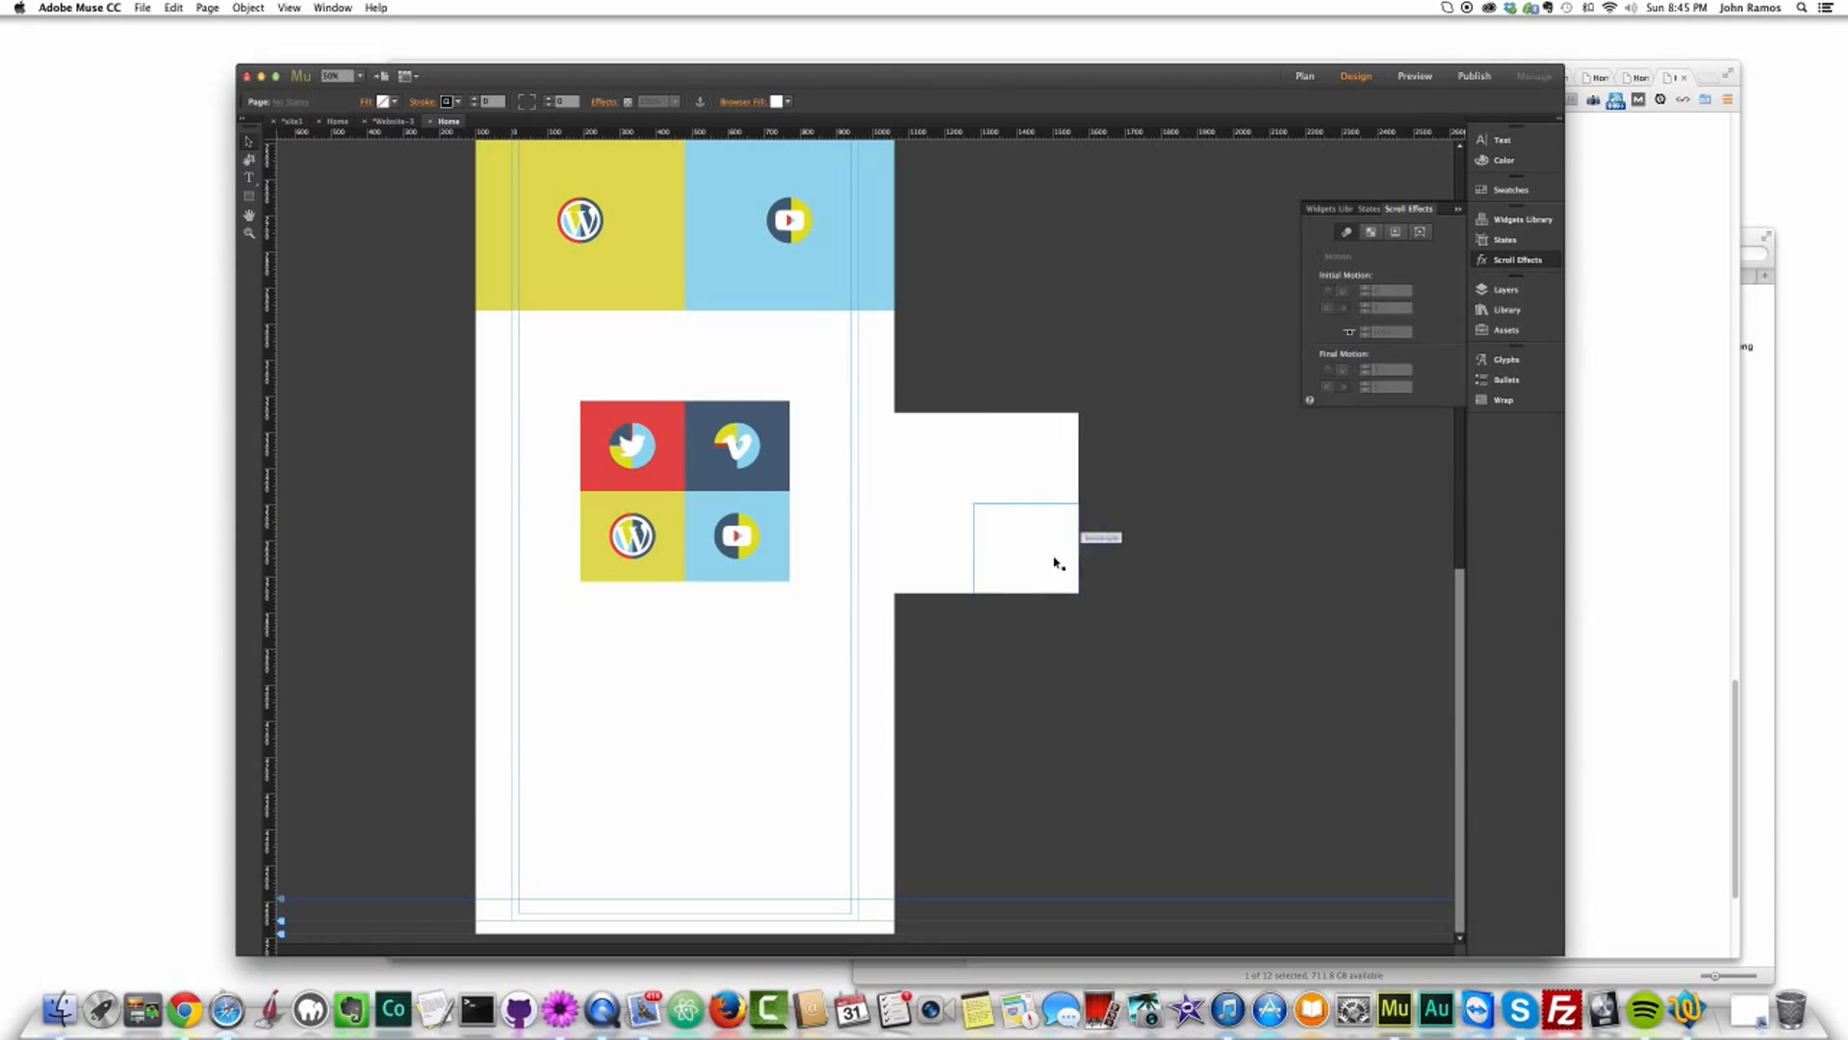
Step: Select all four white squares and move them back into alignment beneath the small icon grid
{"action": "left_click", "coordinate": [960, 541]}
{"action": "left_click", "coordinate": [916, 536], "text": "shift"}
{"action": "left_click", "coordinate": [1024, 466], "text": "shift"}
{"action": "left_click", "coordinate": [948, 474], "text": "shift"}
{"action": "left_click_drag", "start_coordinate": [948, 473], "coordinate": [758, 466]}
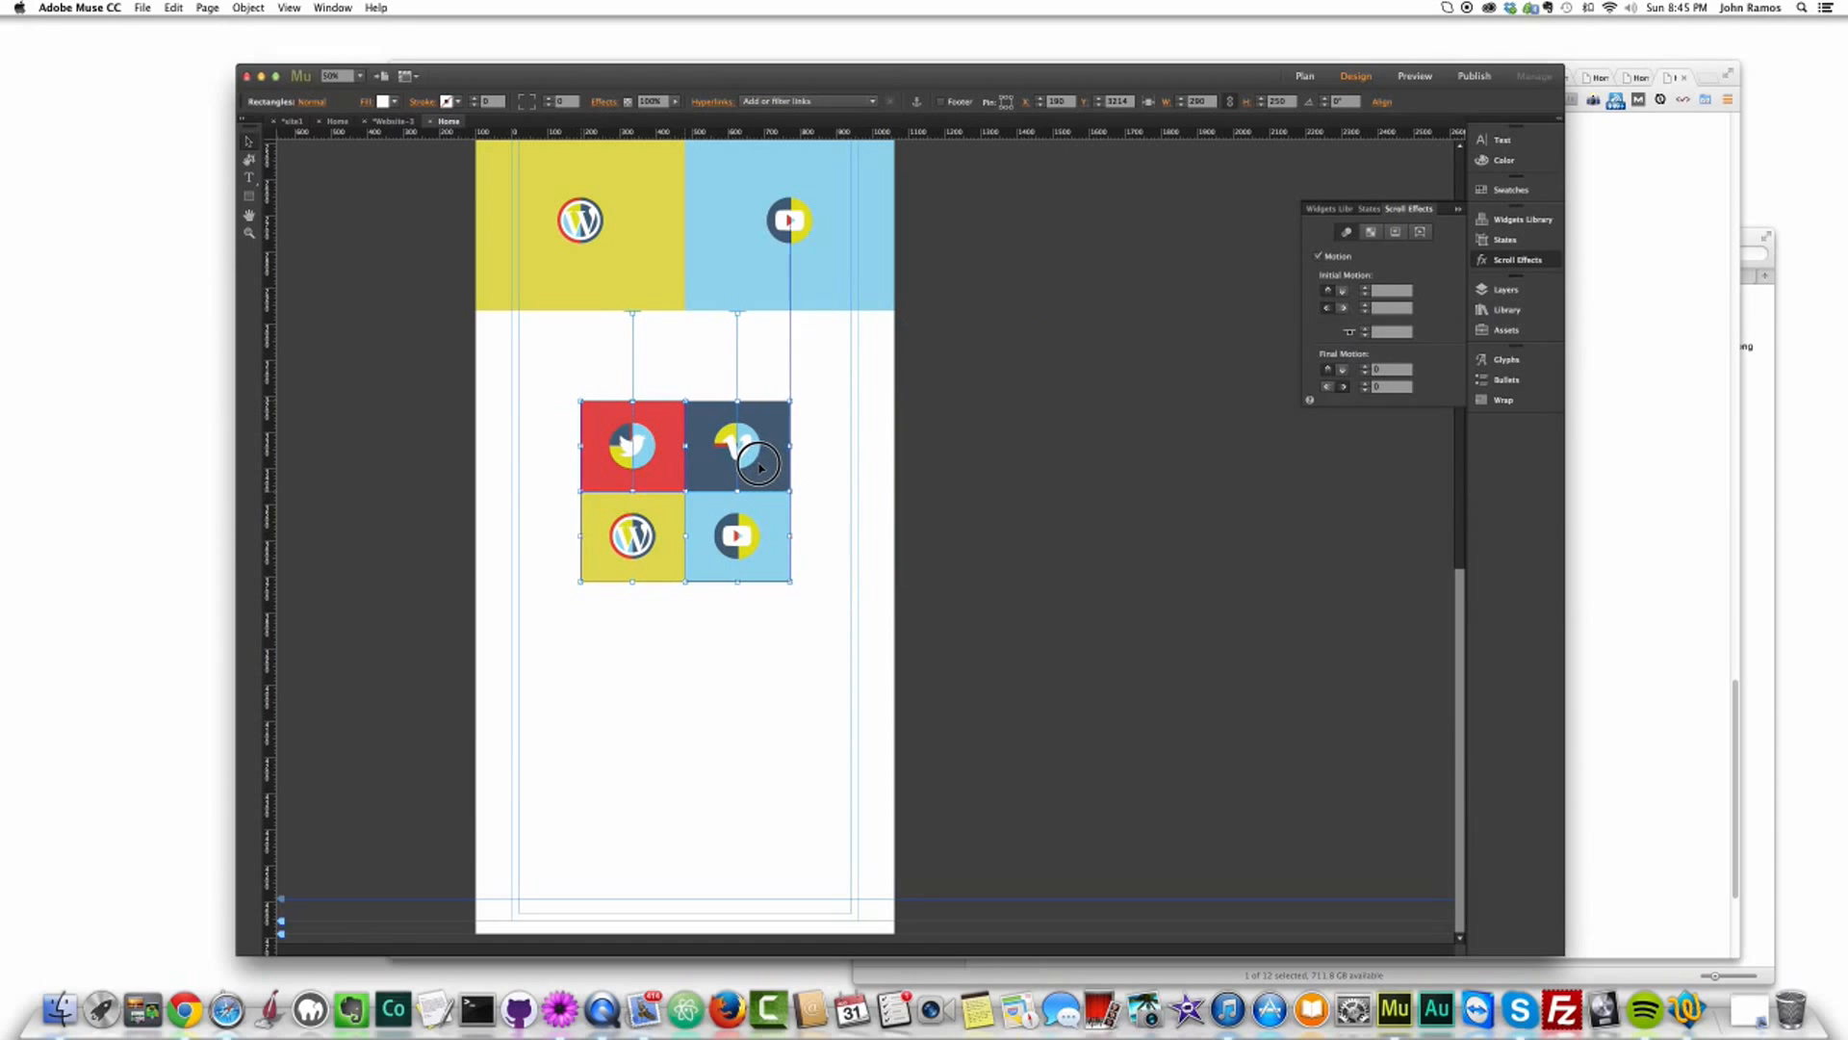
Step: Select the four small icon squares and place a duplicate of them to the right of the page
{"action": "left_click", "coordinate": [765, 537]}
{"action": "left_click", "coordinate": [650, 524], "text": "shift"}
{"action": "left_click", "coordinate": [736, 448], "text": "shift"}
{"action": "left_click_drag", "start_coordinate": [685, 491], "coordinate": [1046, 497]}
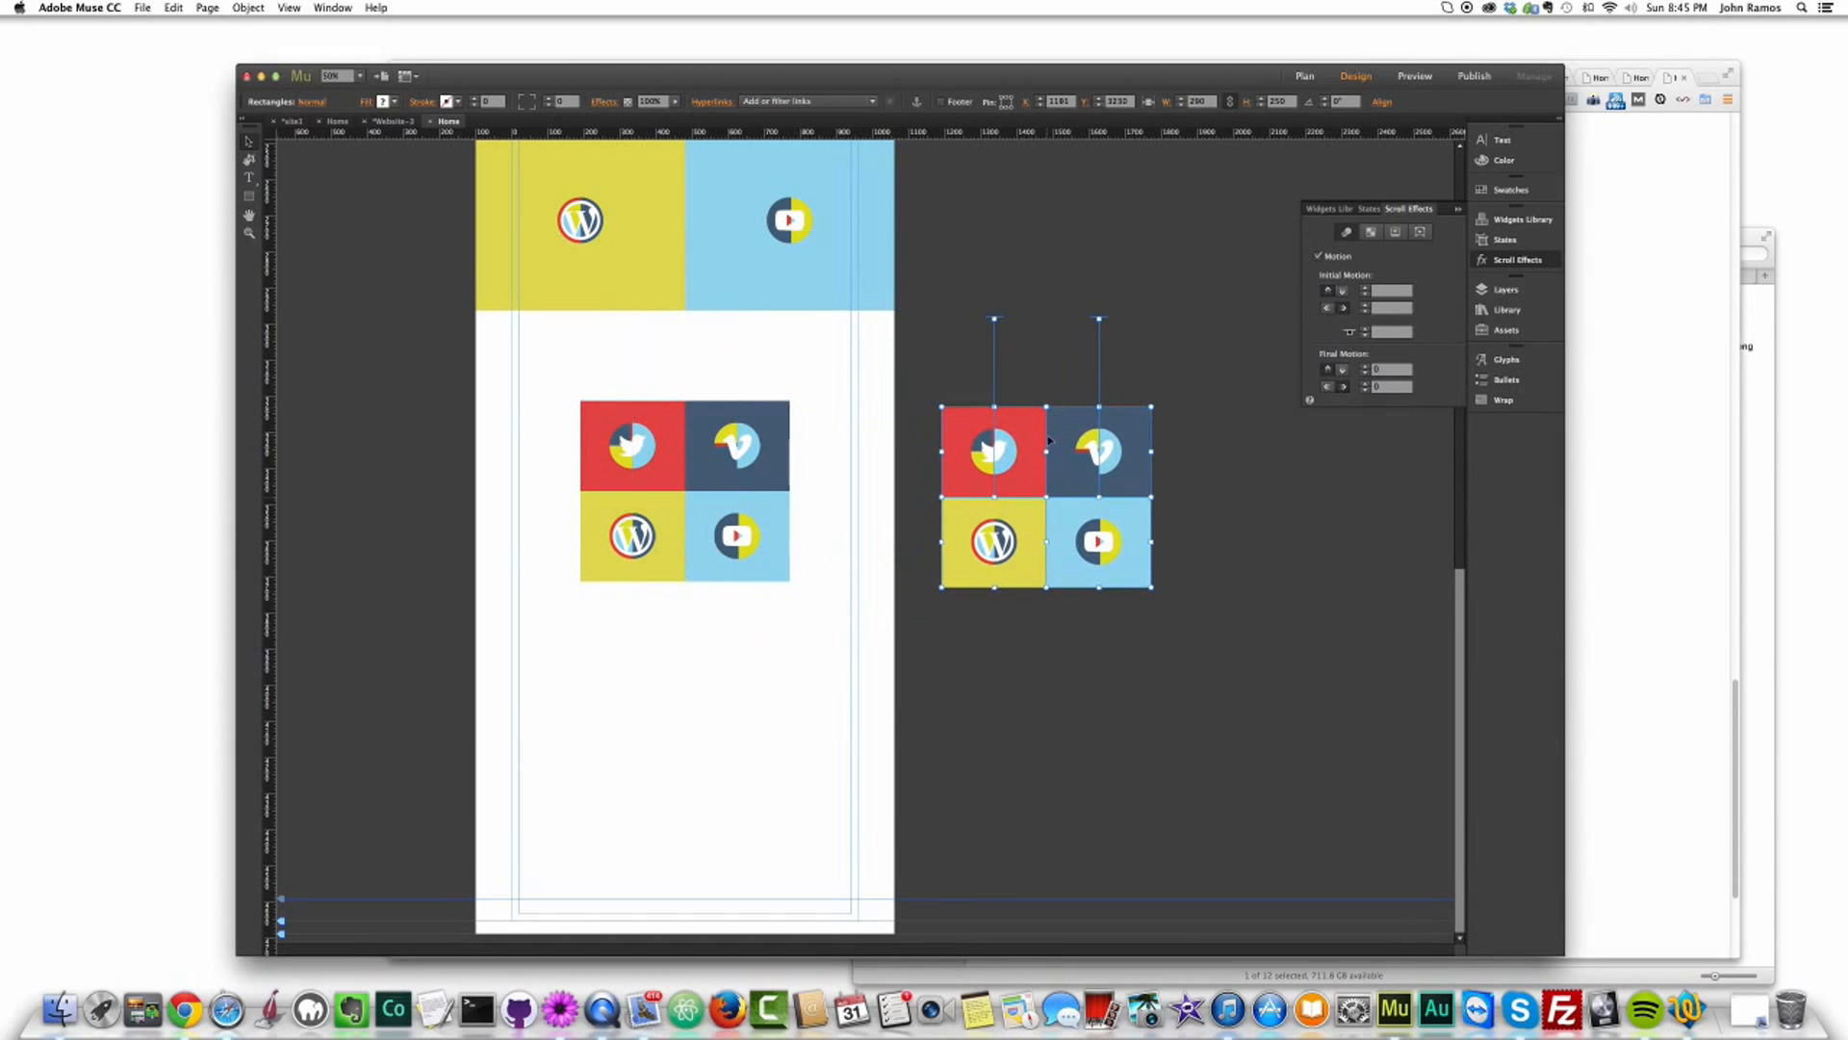
Step: Remove the fill images from the four duplicated squares, leaving only their solid colours
{"action": "left_click", "coordinate": [390, 102]}
{"action": "left_click", "coordinate": [389, 117]}
{"action": "left_click", "coordinate": [366, 101]}
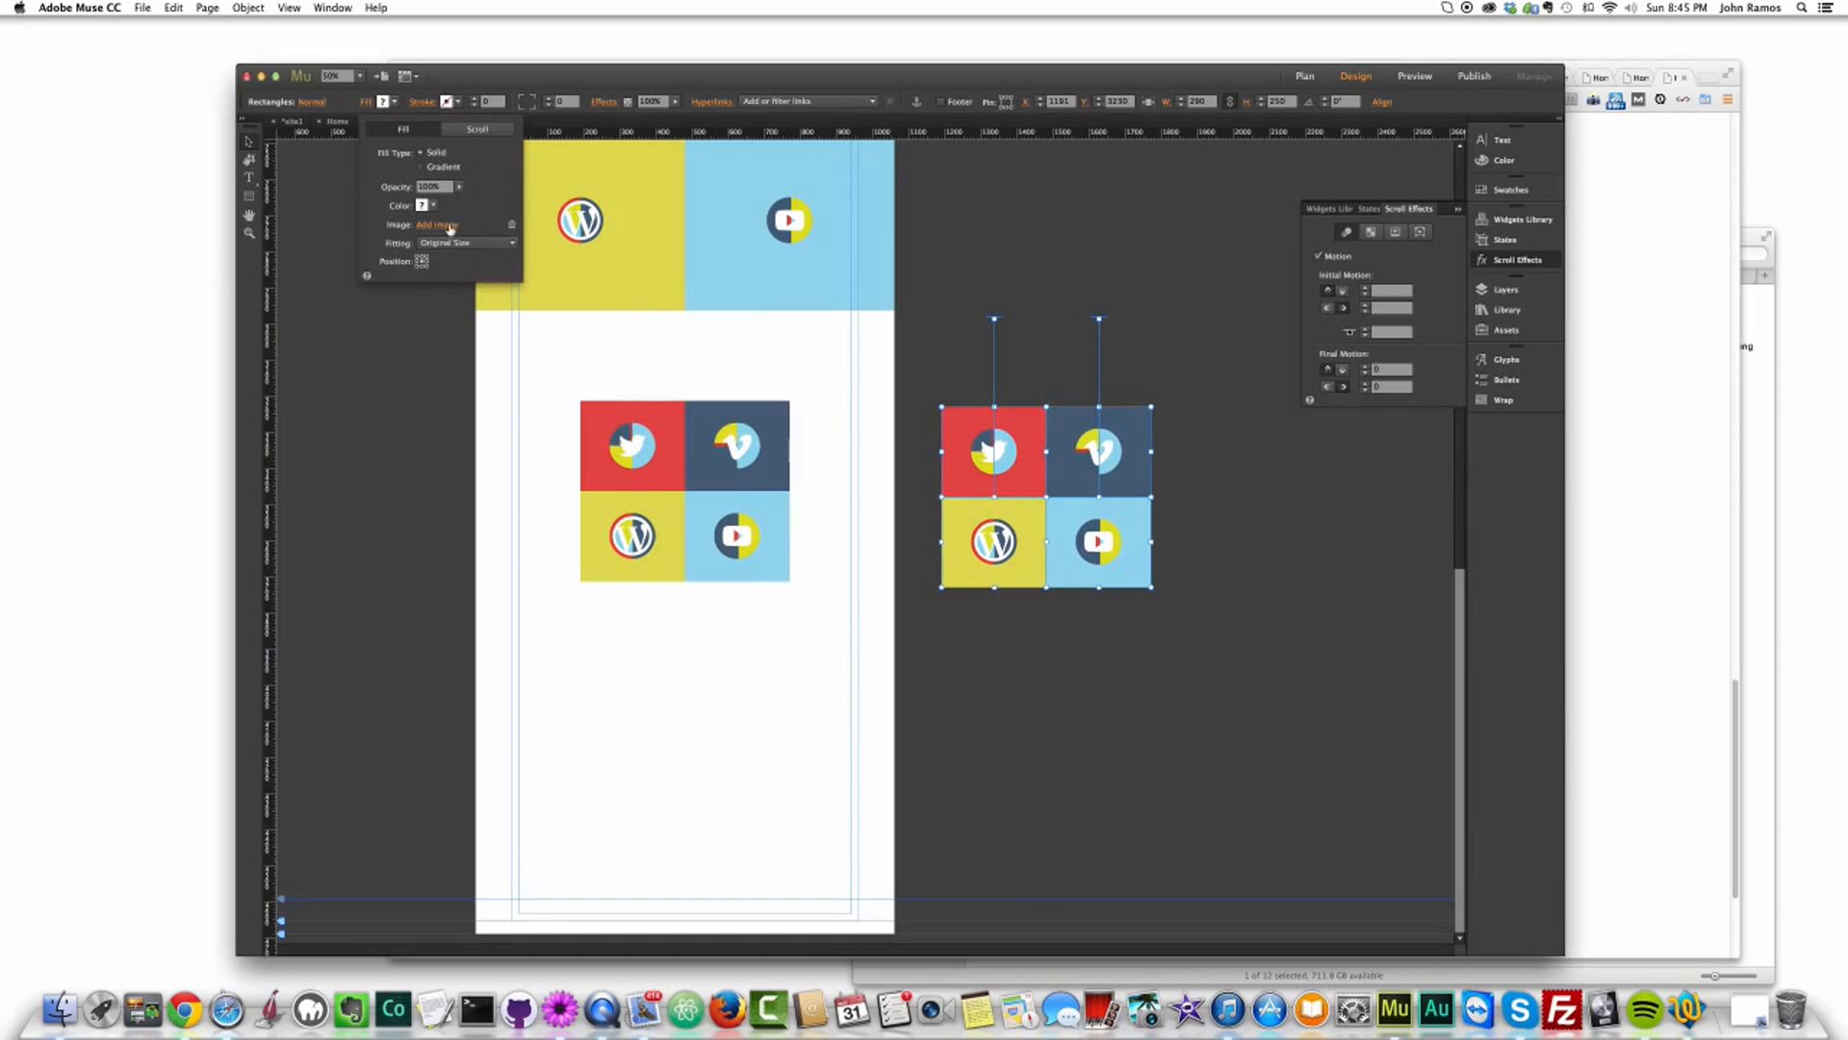
{"action": "left_click", "coordinate": [510, 227]}
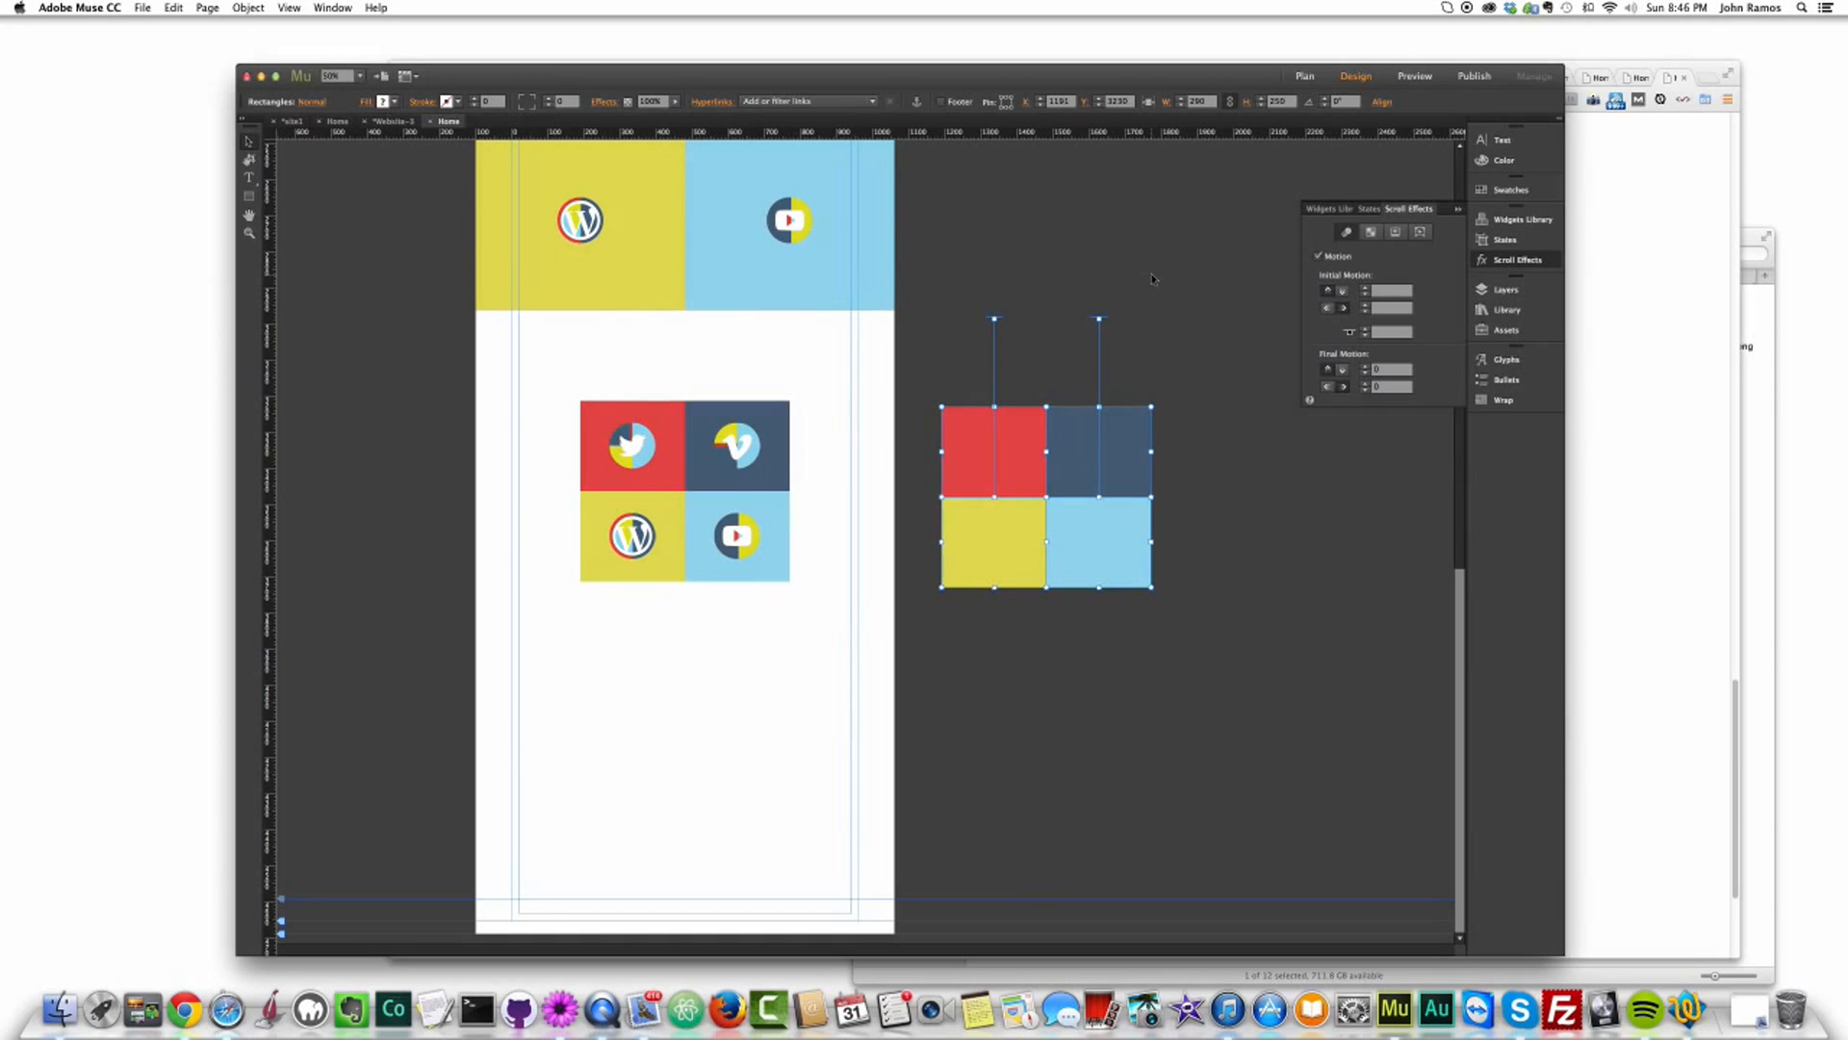
{"action": "left_click", "coordinate": [1266, 493]}
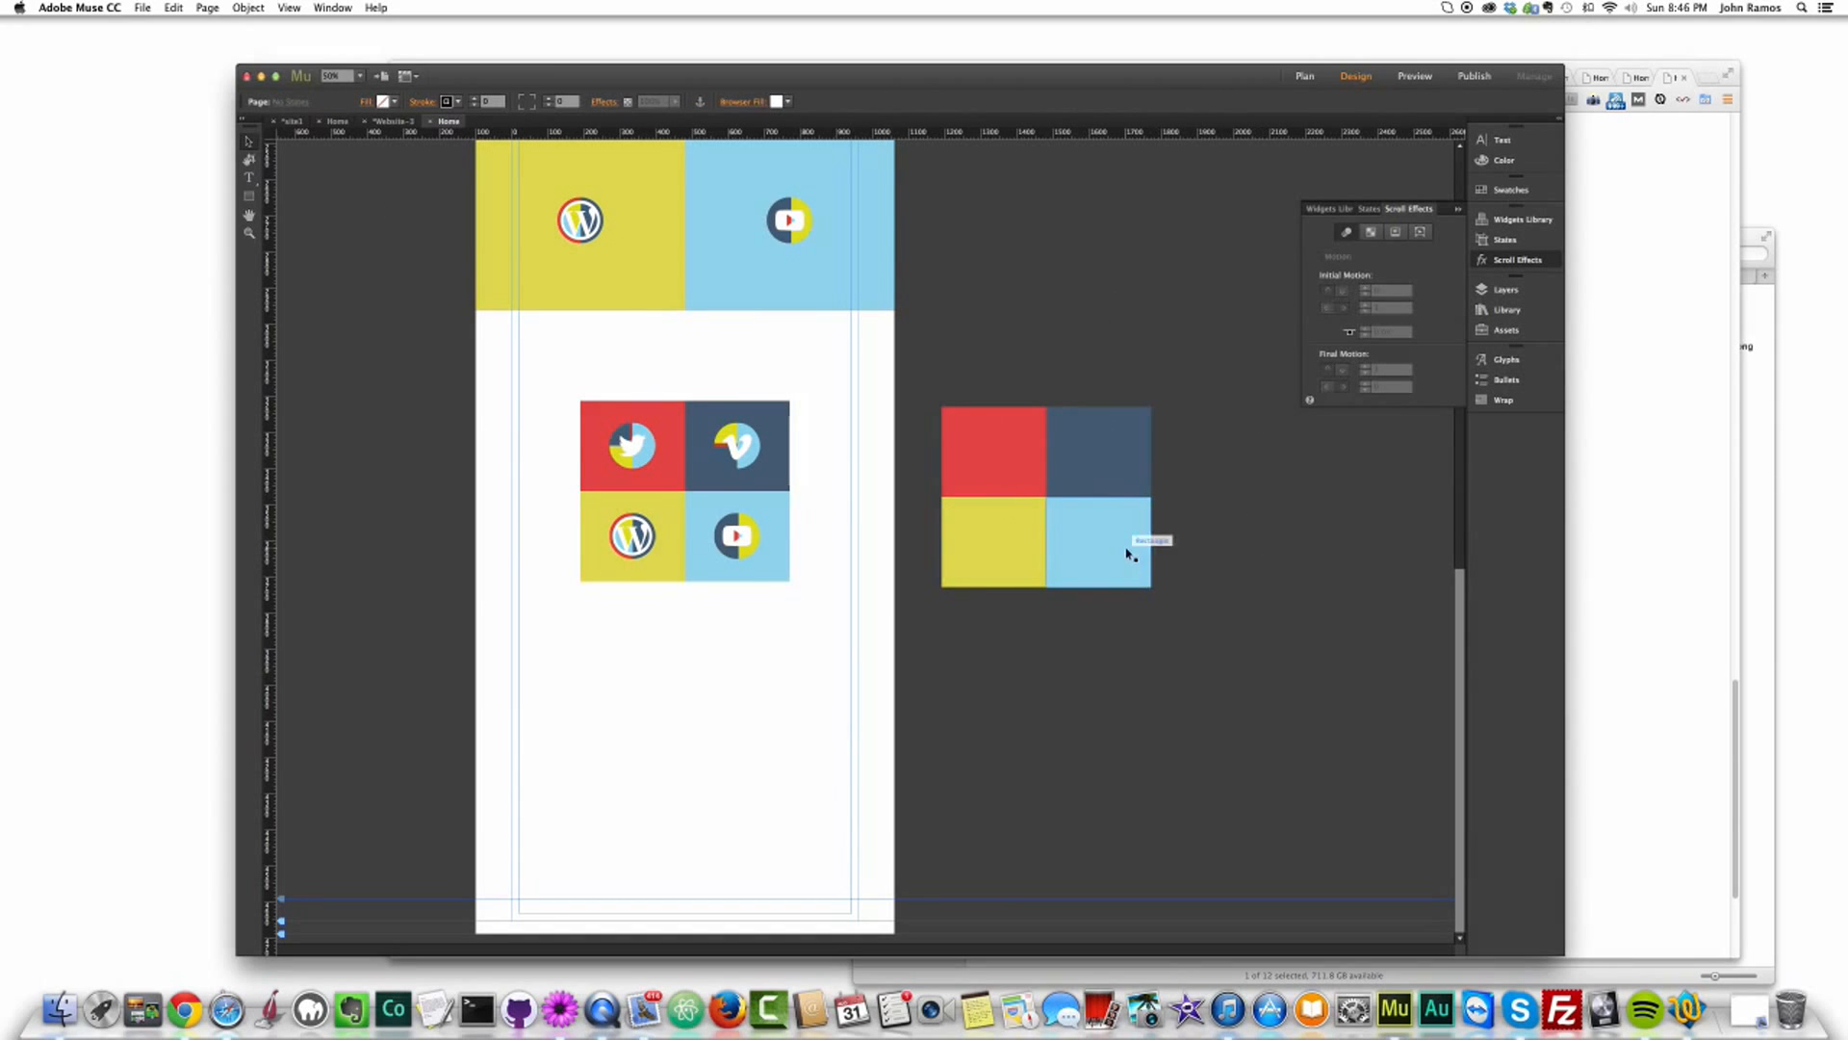
Step: Recolour the duplicated lower-right square red and the upper-right square yellow by sampling colours from the icon grid
{"action": "left_click", "coordinate": [1141, 539]}
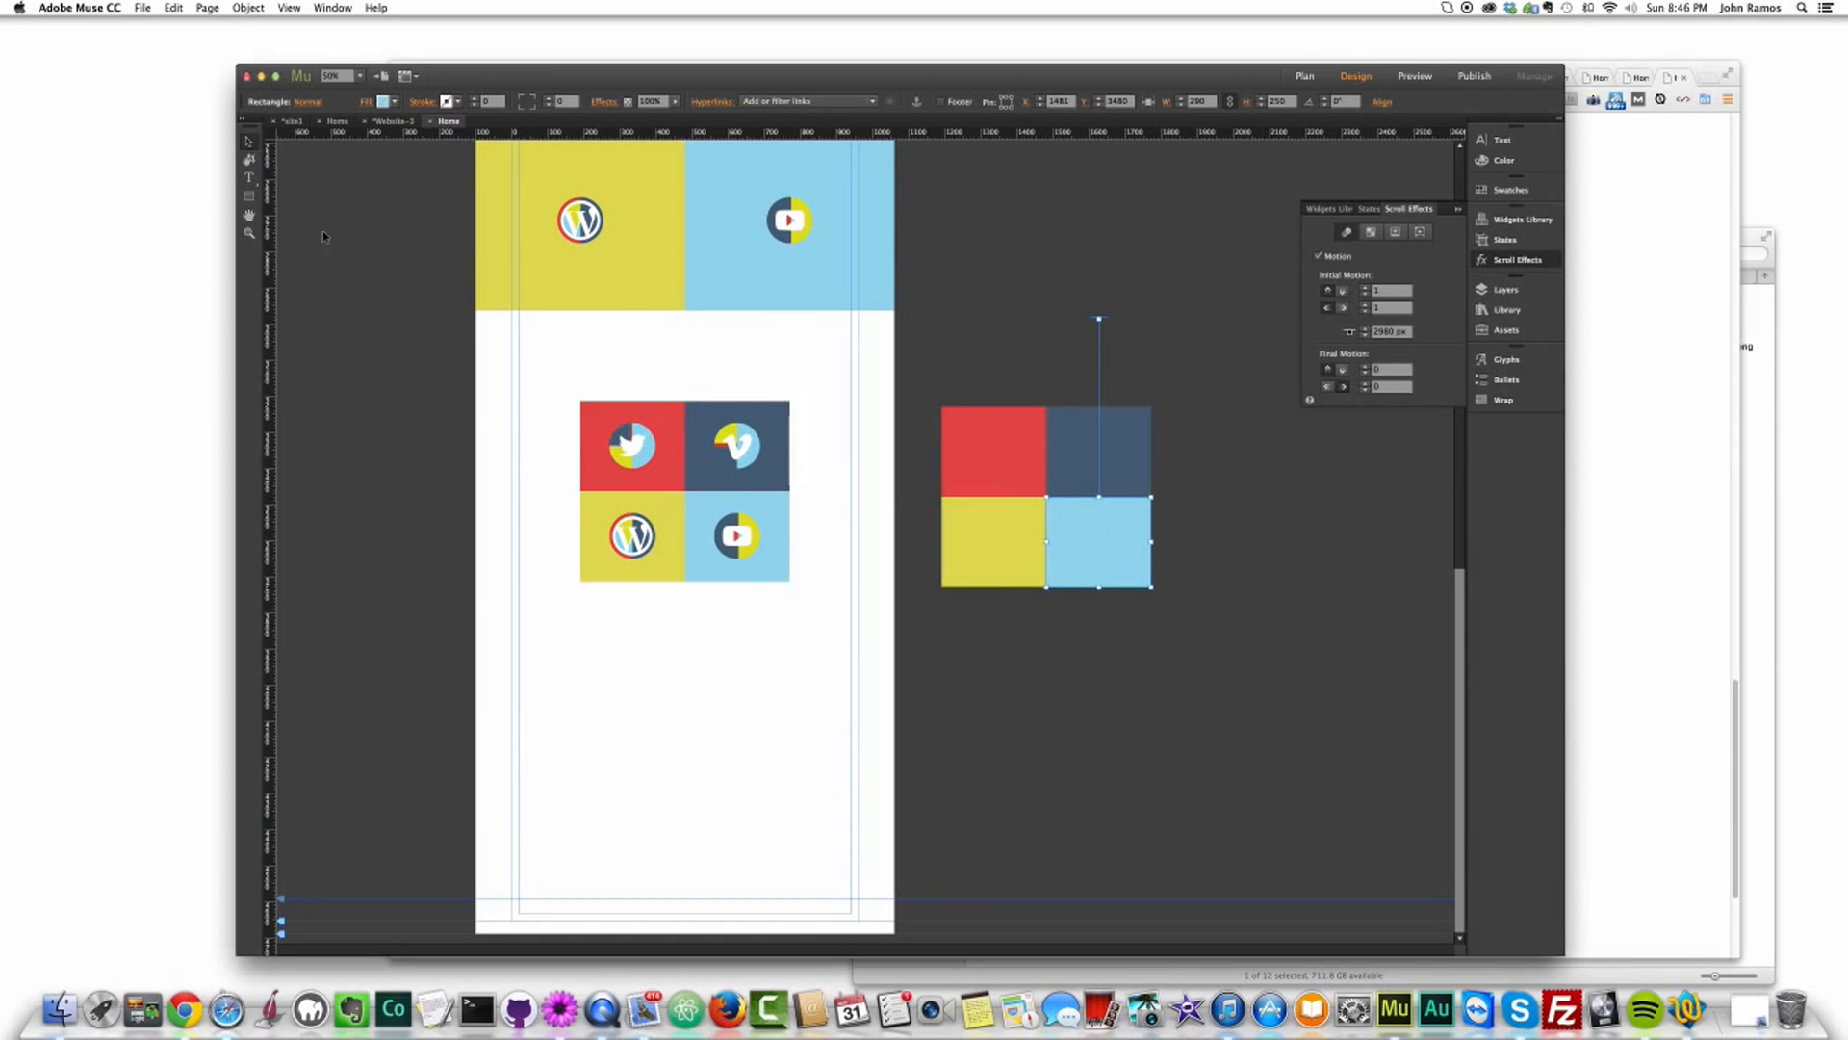
{"action": "left_click", "coordinate": [383, 101]}
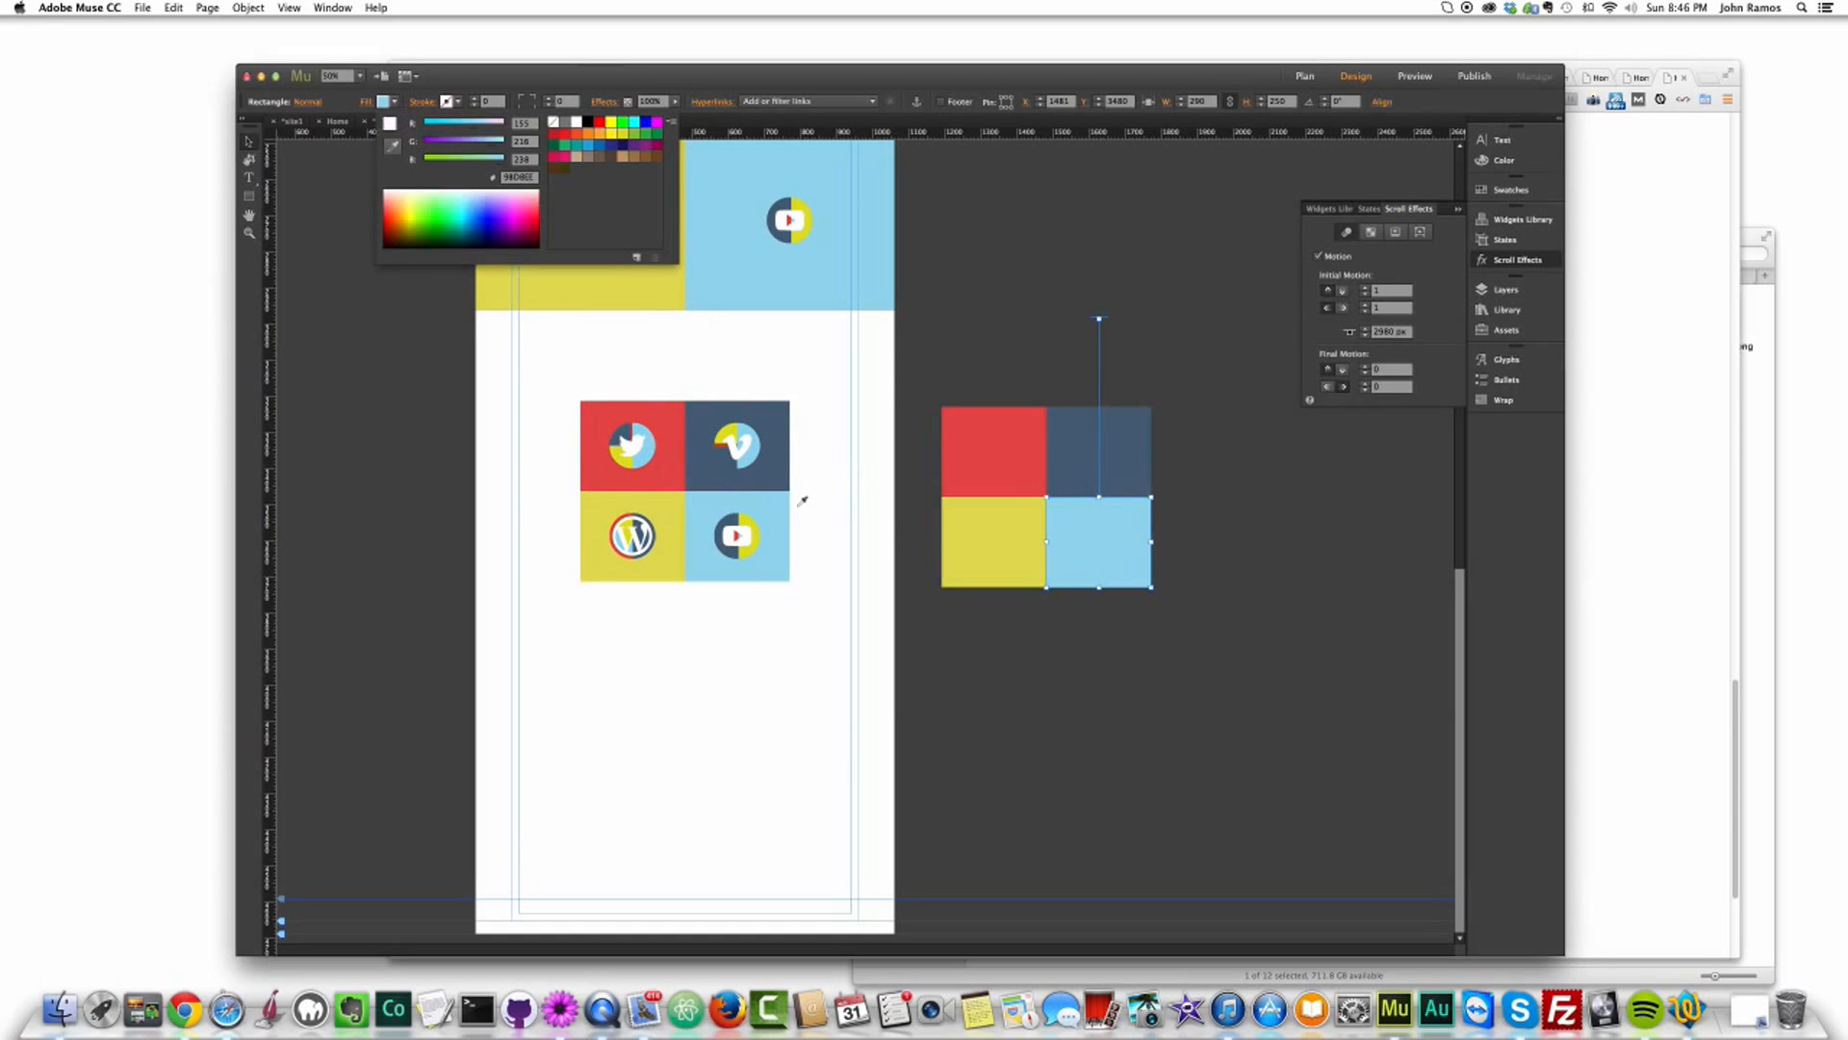
{"action": "left_click", "coordinate": [736, 531]}
{"action": "left_click", "coordinate": [398, 333]}
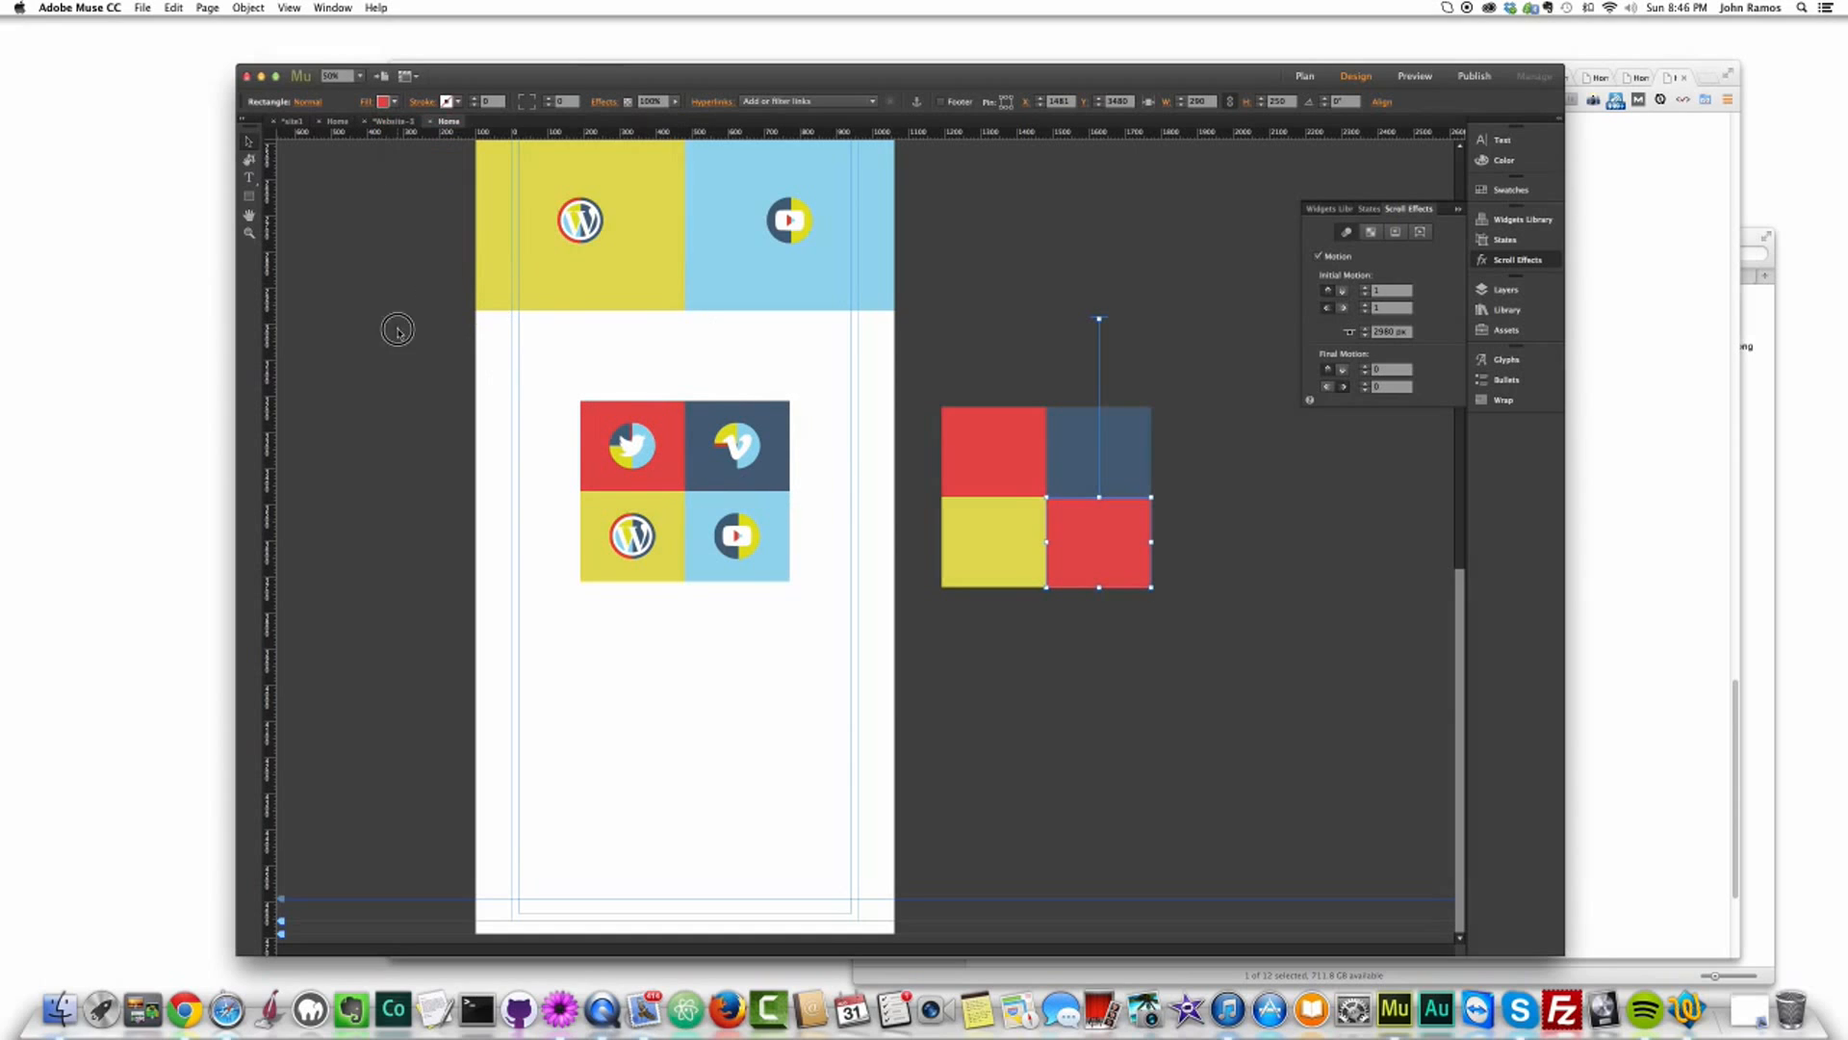
{"action": "left_click", "coordinate": [1117, 460]}
{"action": "left_click", "coordinate": [395, 102]}
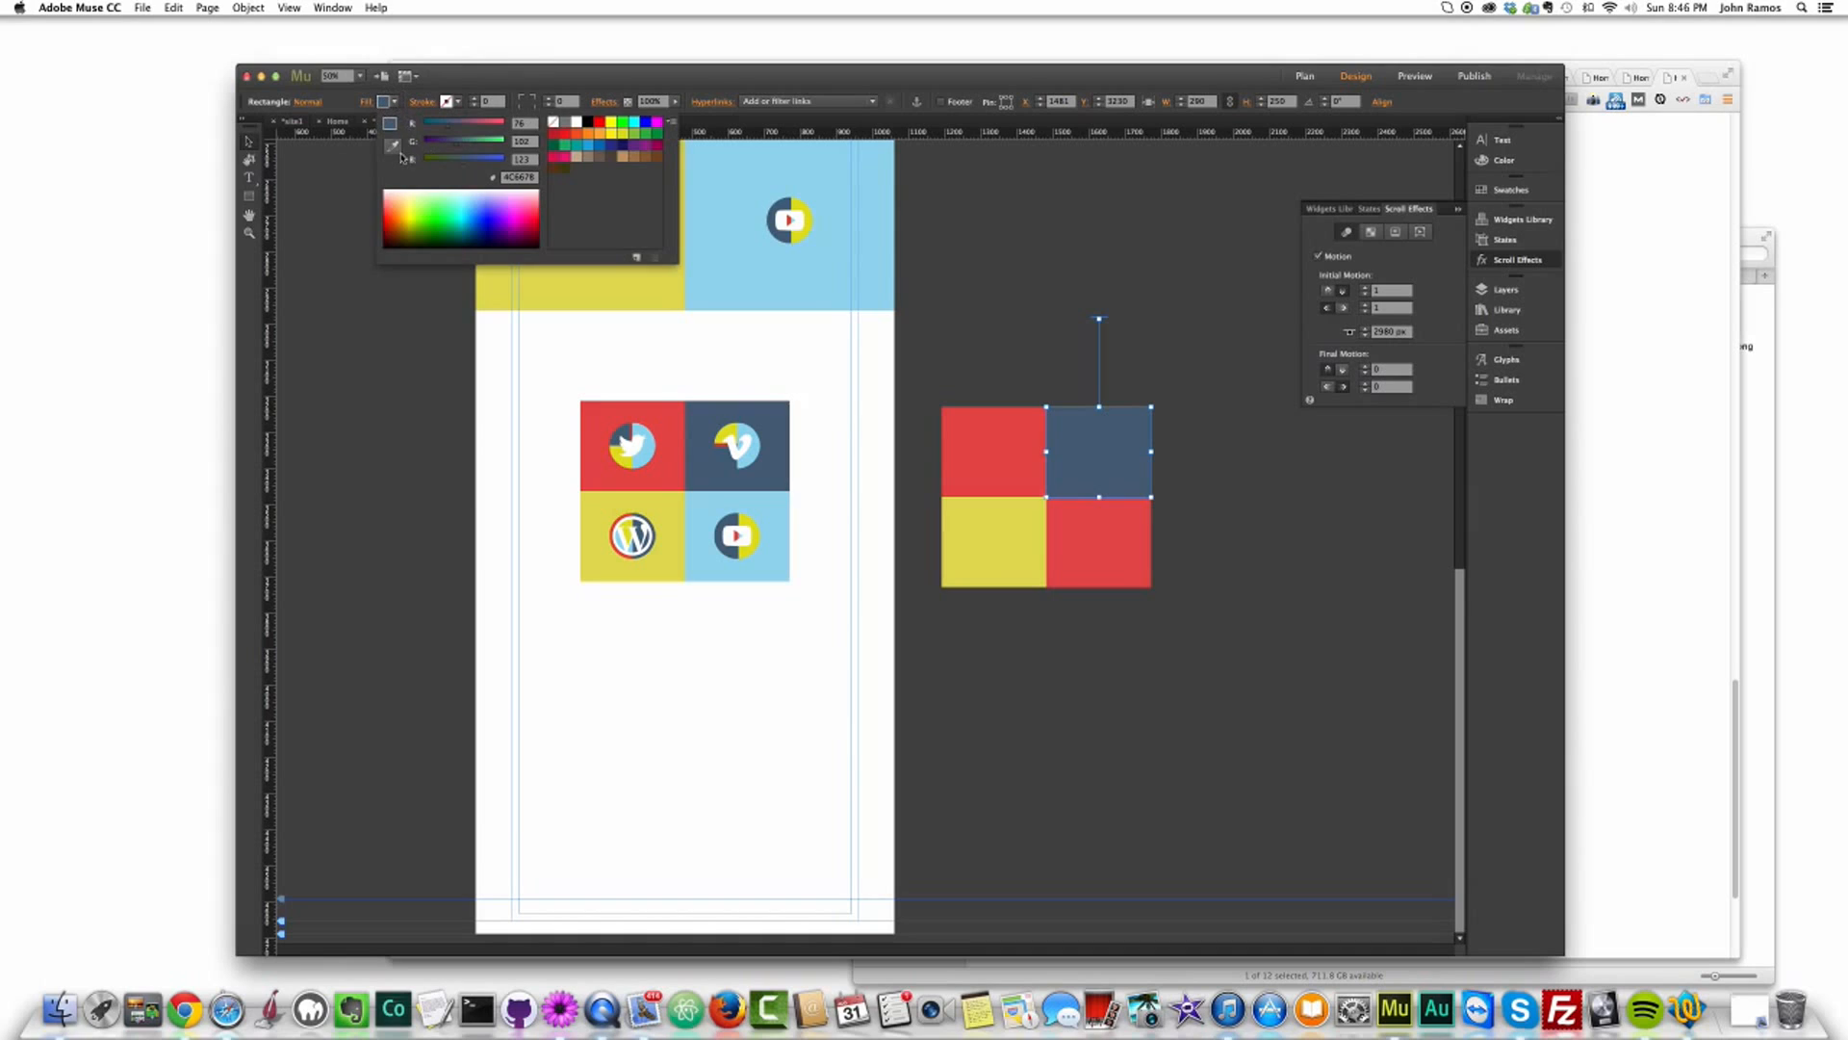
{"action": "left_click", "coordinate": [581, 504]}
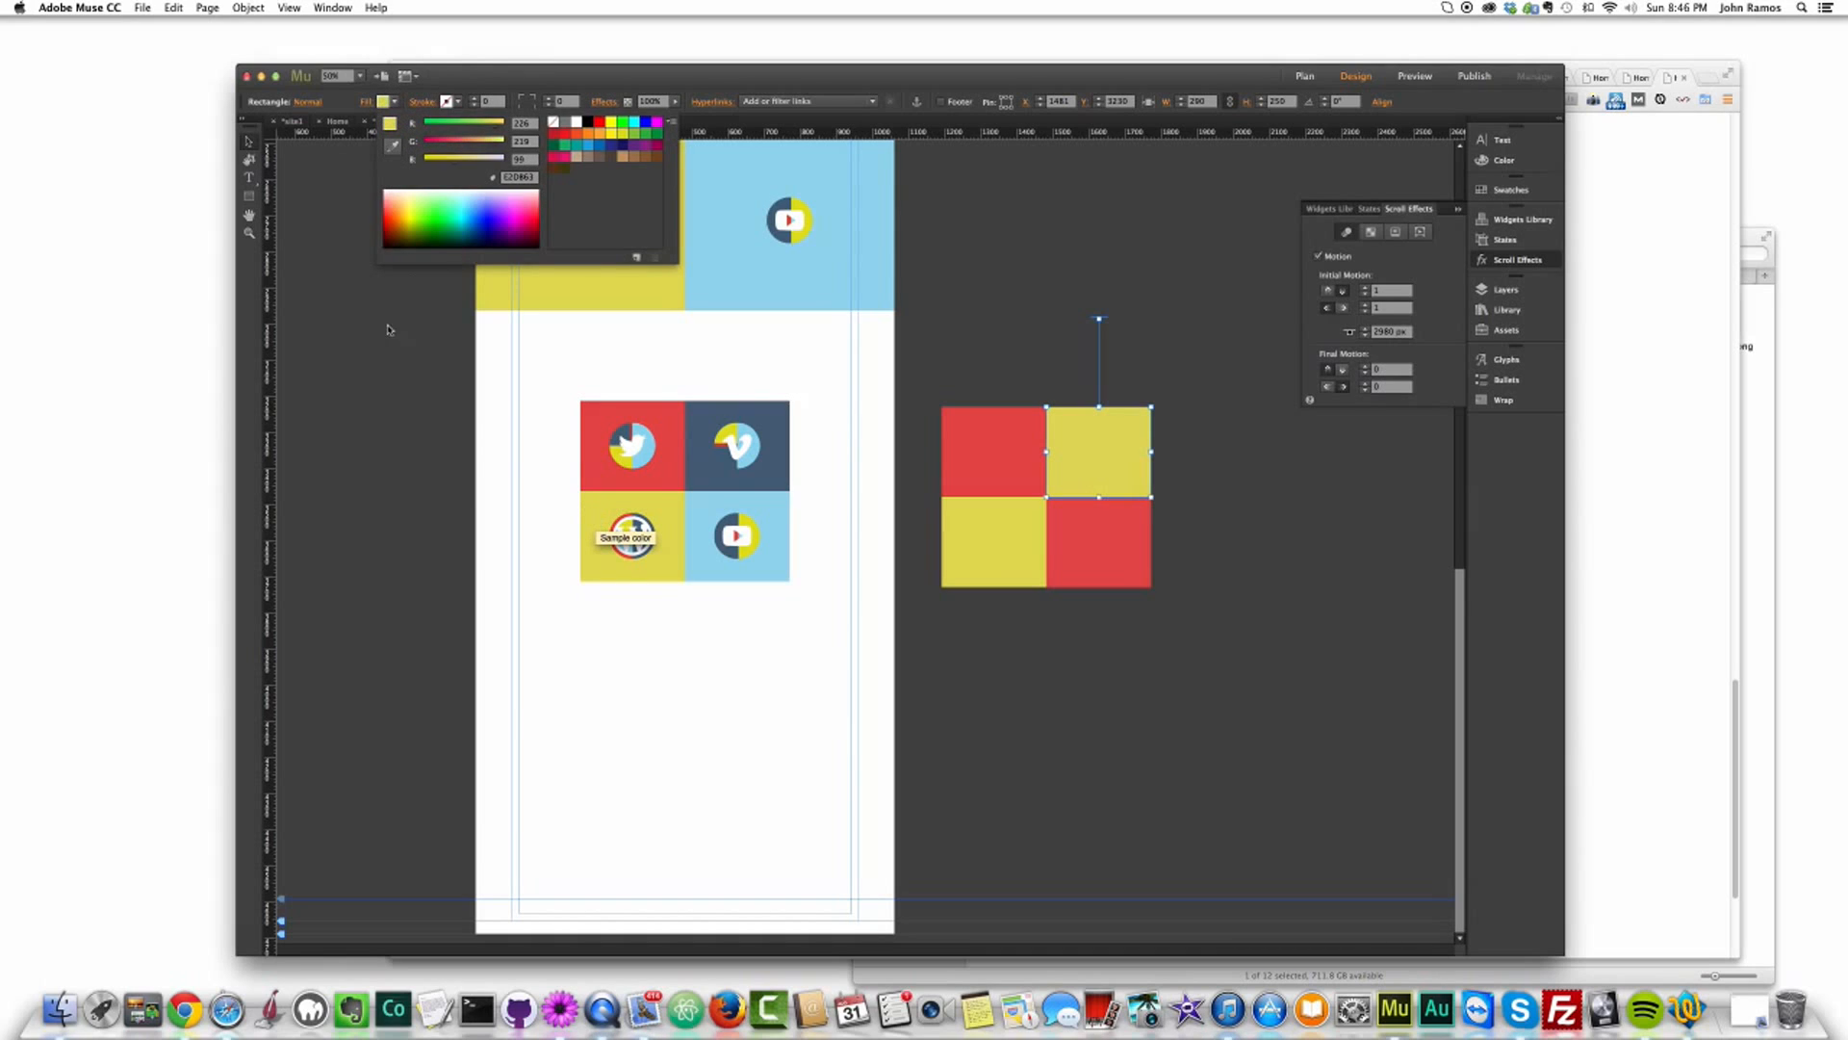
{"action": "left_click", "coordinate": [388, 330]}
Step: Recolour the duplicated upper-left square light blue and the lower-left square dark blue by sampling the icon grid
{"action": "left_click", "coordinate": [992, 453]}
{"action": "left_click", "coordinate": [394, 102]}
{"action": "left_click", "coordinate": [393, 144]}
{"action": "left_click", "coordinate": [706, 516]}
{"action": "left_click", "coordinate": [404, 433]}
{"action": "left_click", "coordinate": [1011, 551]}
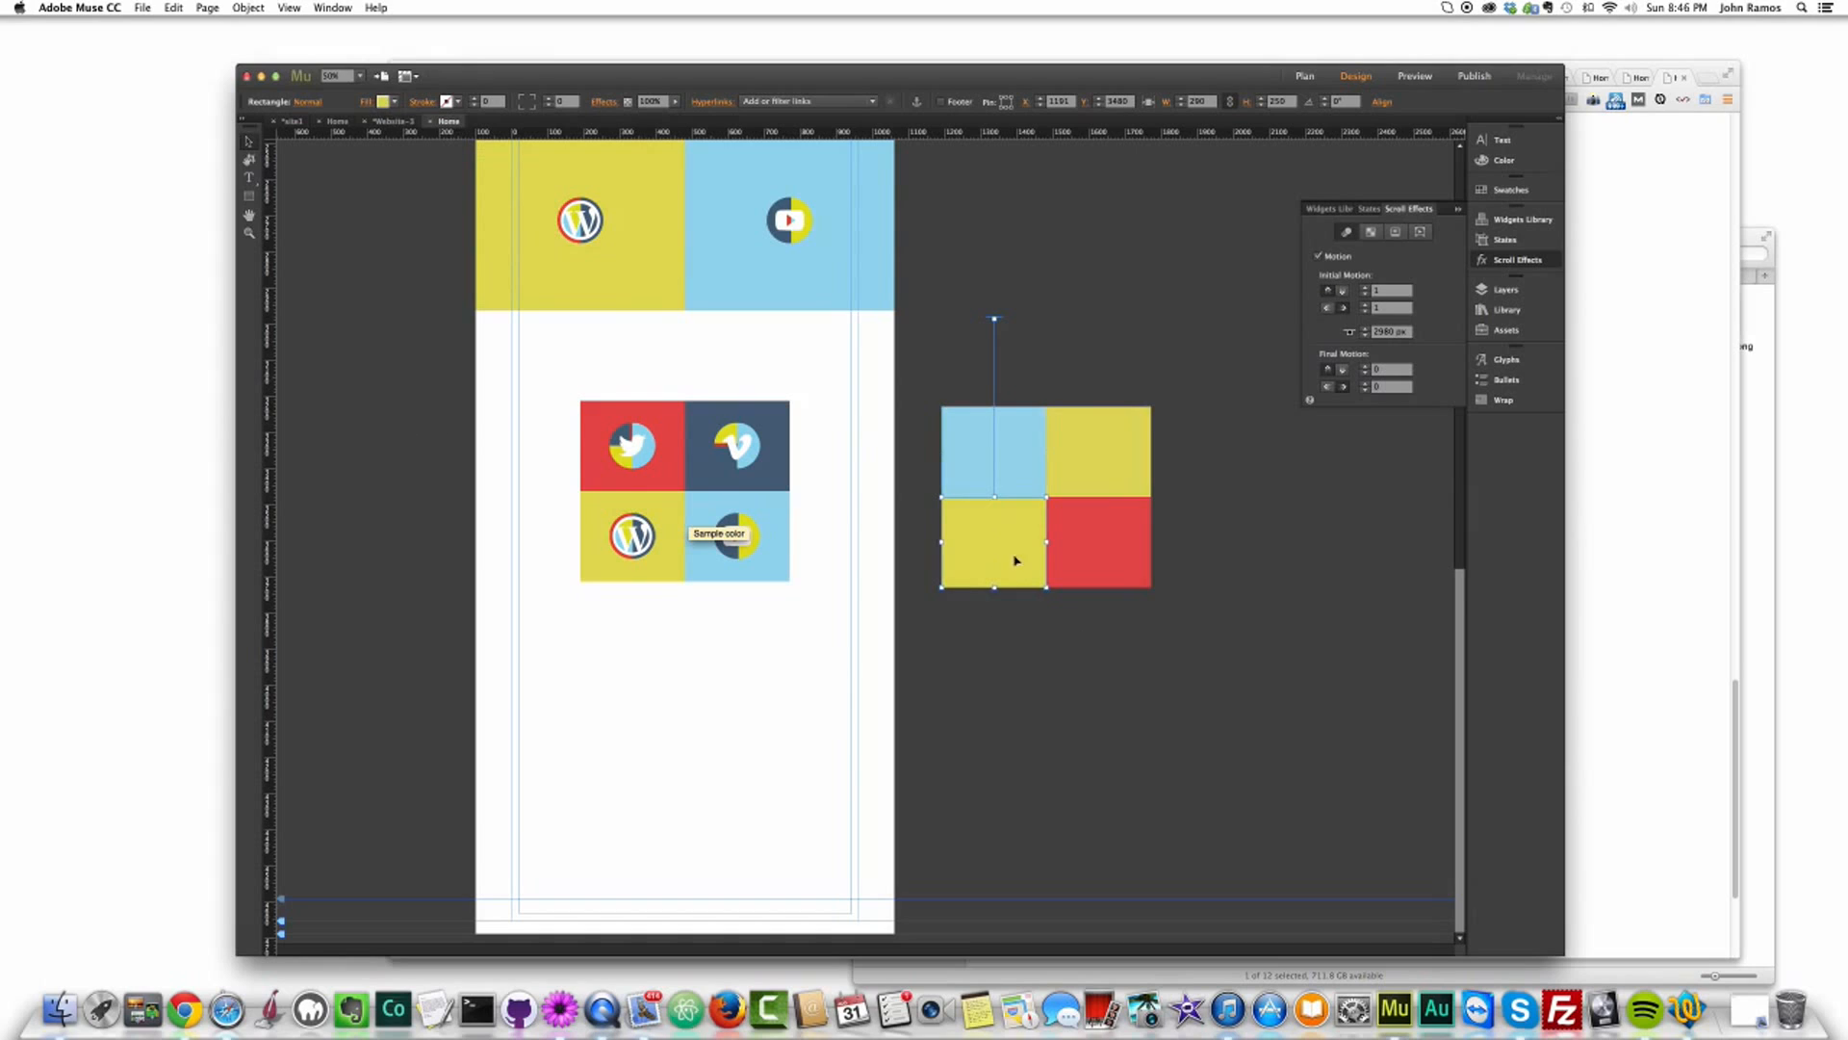
{"action": "left_click", "coordinate": [393, 102]}
{"action": "left_click", "coordinate": [393, 144]}
{"action": "left_click", "coordinate": [772, 414]}
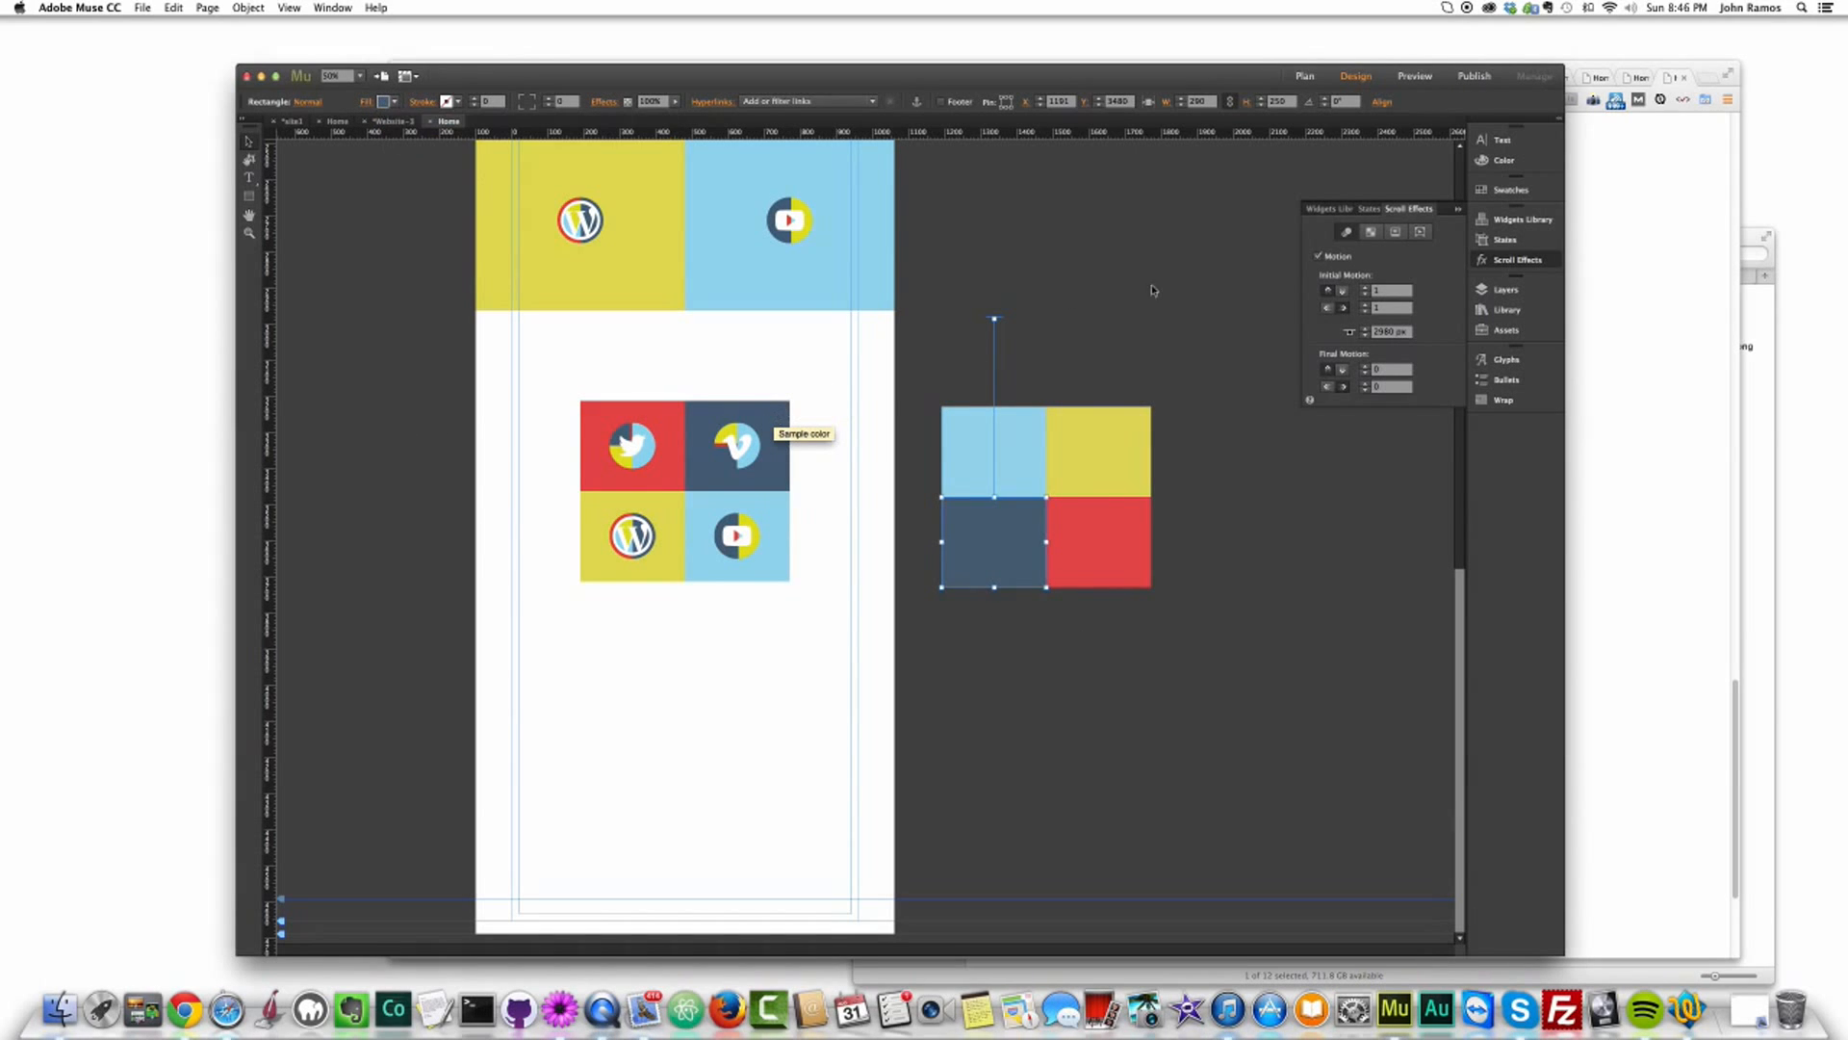
Step: Set the initial vertical and horizontal motion speeds of the plain light blue and yellow squares to 5
{"action": "left_click", "coordinate": [1101, 475]}
{"action": "left_click", "coordinate": [1002, 462], "text": "shift"}
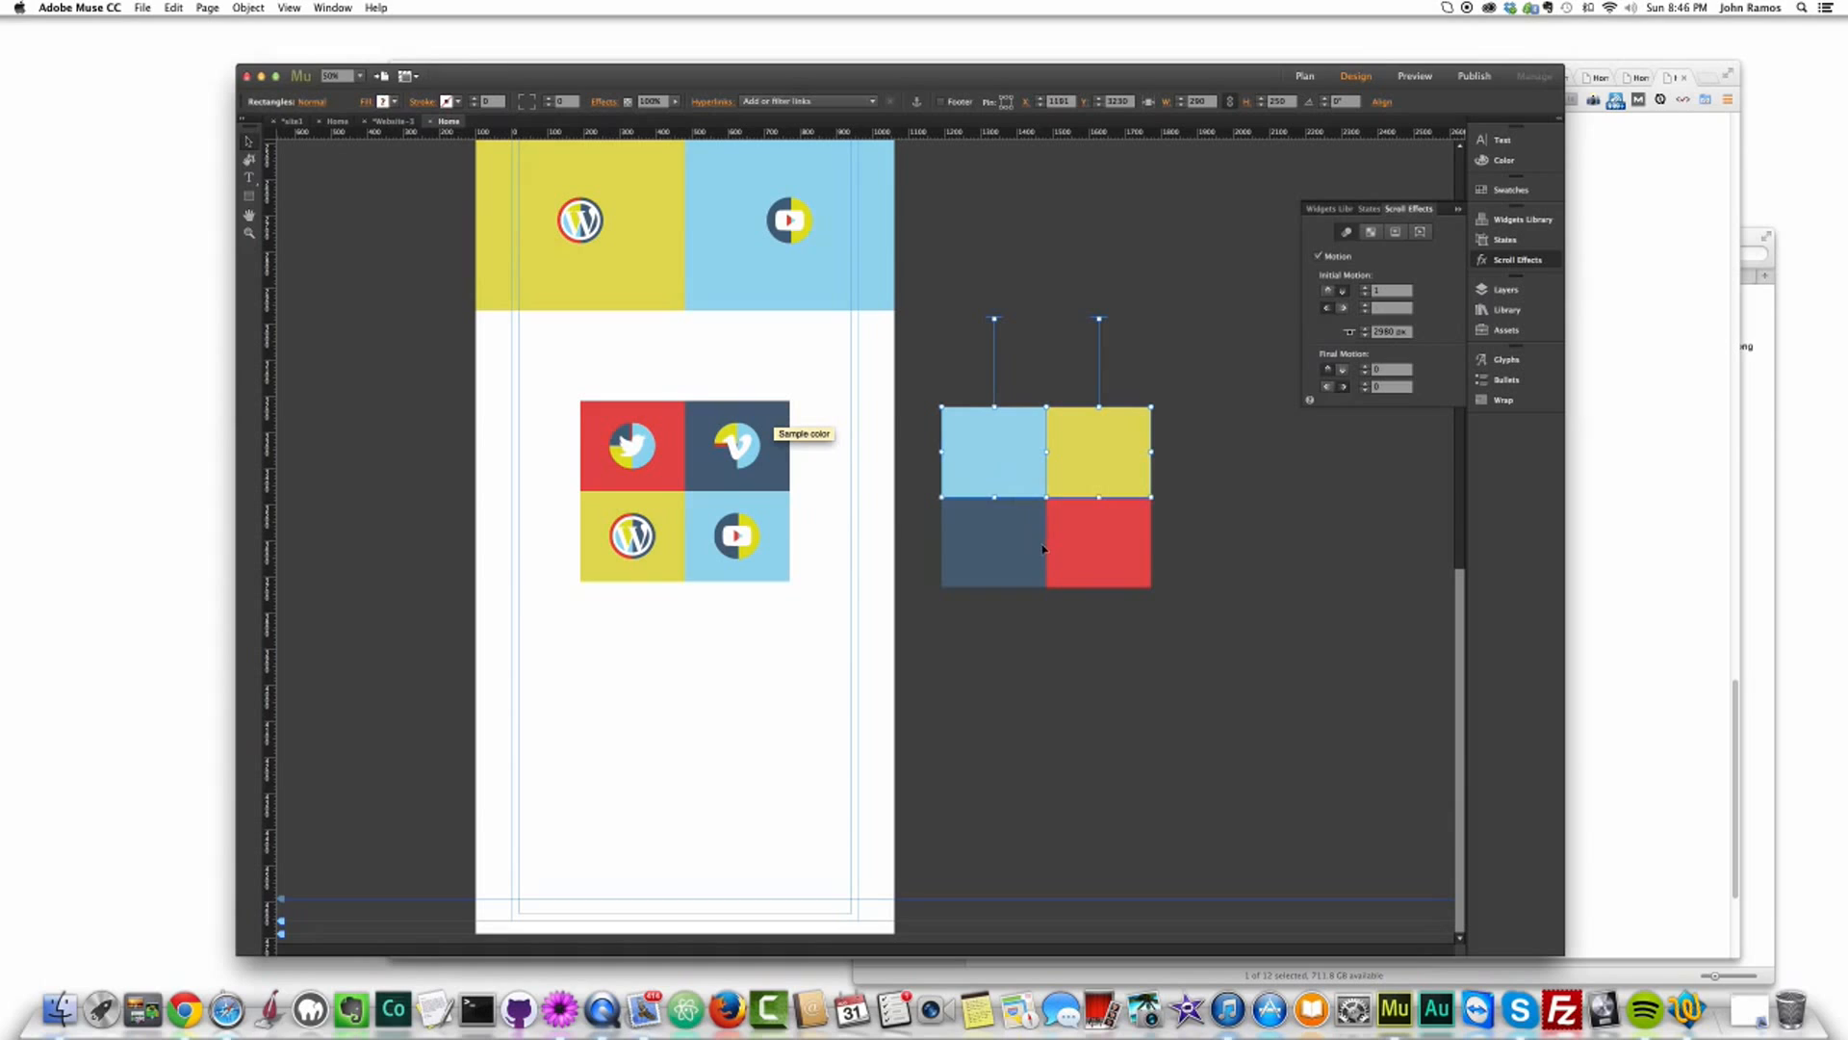
{"action": "left_click", "coordinate": [1132, 546]}
{"action": "left_click", "coordinate": [1021, 461]}
{"action": "left_click_drag", "start_coordinate": [1387, 292], "coordinate": [1338, 308]}
{"action": "type", "text": "55"}
{"action": "key", "text": "Return"}
{"action": "left_click", "coordinate": [1148, 428]}
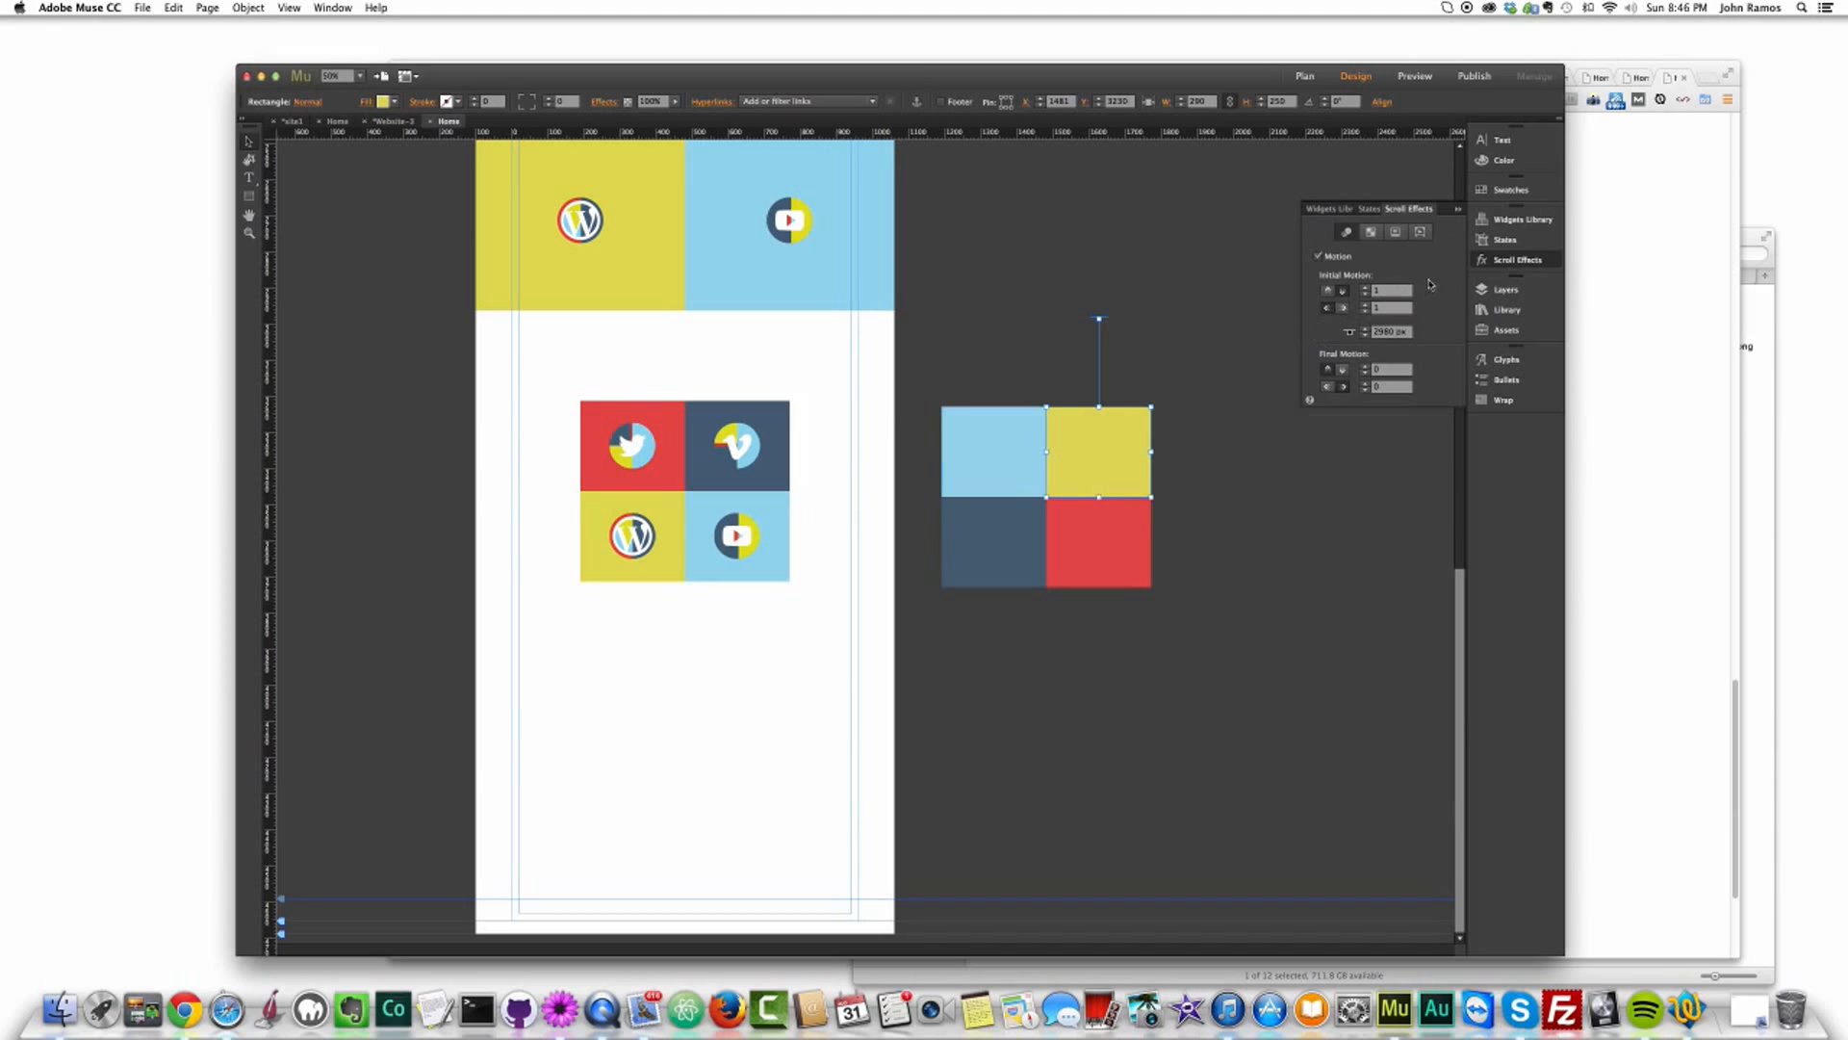
{"action": "type", "text": "5"}
{"action": "left_click_drag", "start_coordinate": [1390, 290], "coordinate": [1311, 297]}
{"action": "type", "text": "5"}
{"action": "key", "text": "Return"}
Step: Set the initial vertical and horizontal motion speeds of the plain dark blue and red squares to 5
{"action": "left_click", "coordinate": [1043, 512]}
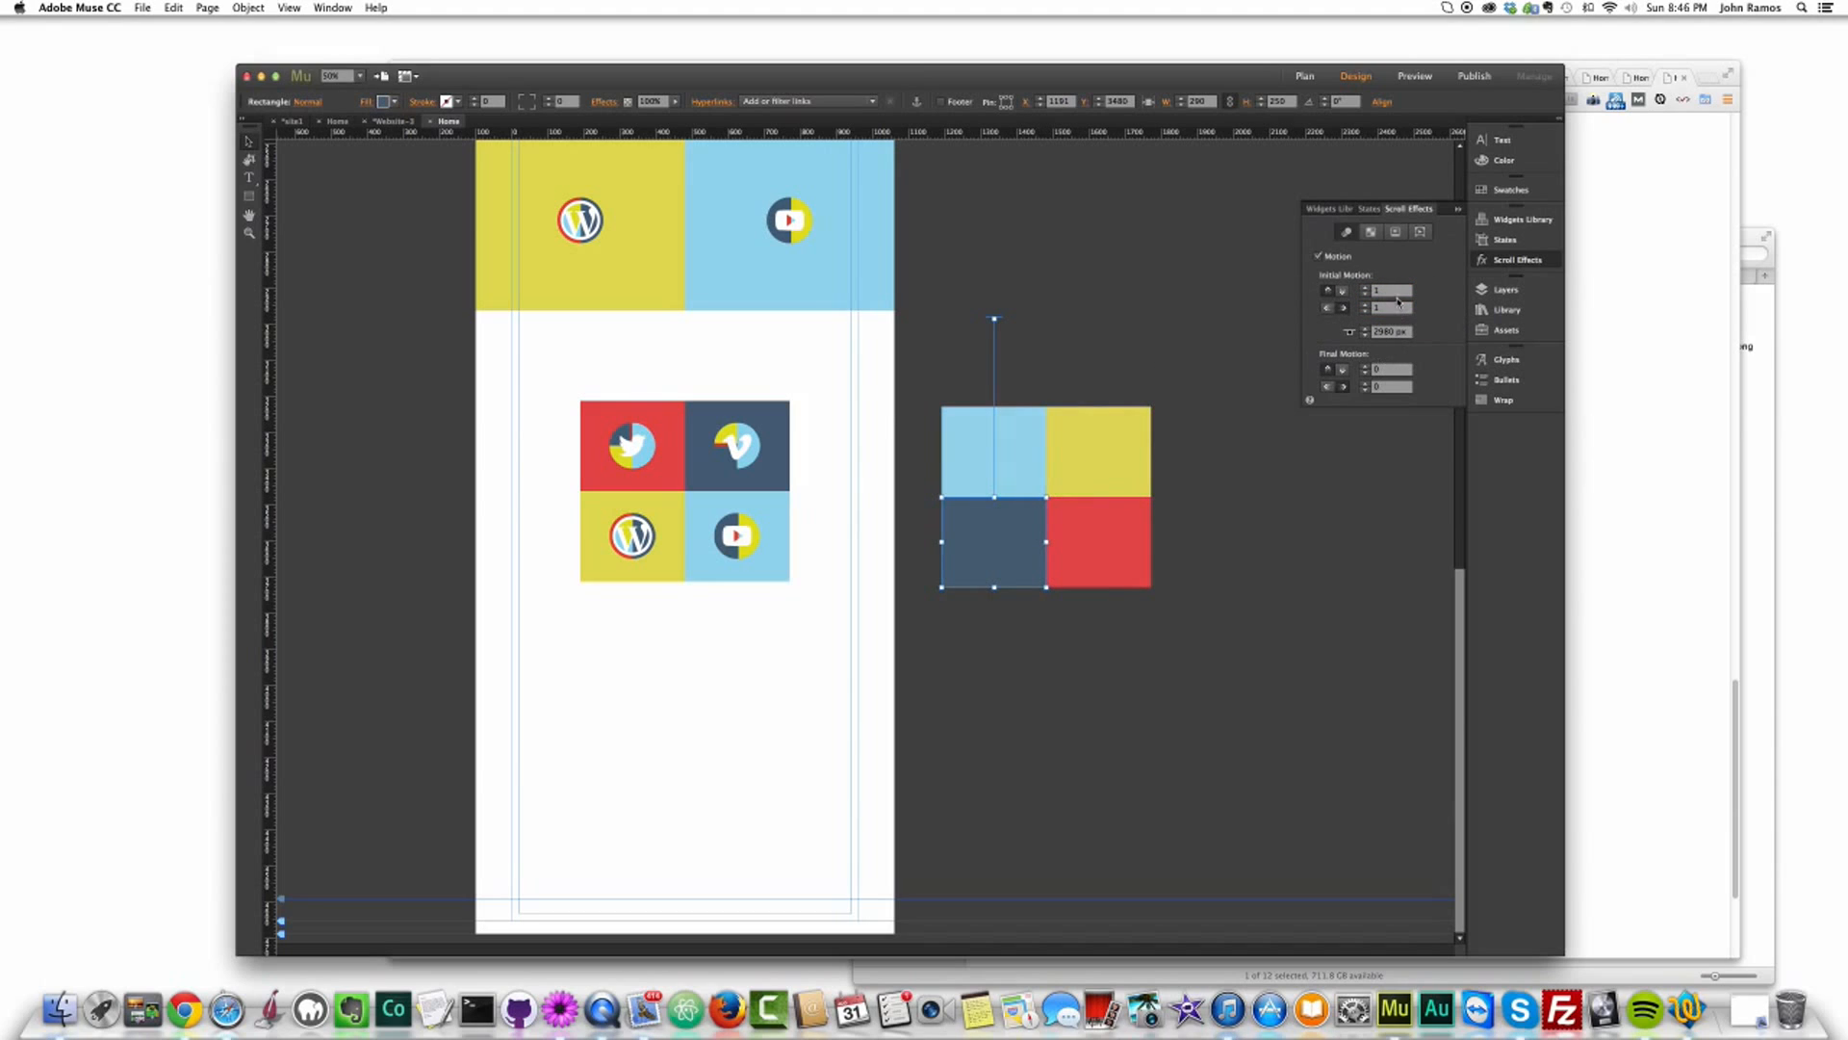
{"action": "type", "text": "5"}
{"action": "left_click_drag", "start_coordinate": [1389, 292], "coordinate": [1348, 307]}
{"action": "type", "text": "5"}
{"action": "key", "text": "Return"}
{"action": "left_click", "coordinate": [1107, 548]}
{"action": "type", "text": "55"}
{"action": "key", "text": "Return"}
Step: Select the four plain coloured squares, send them to the back and align them beneath the small icon grid
{"action": "left_click", "coordinate": [1169, 554]}
{"action": "left_click", "coordinate": [1102, 538]}
{"action": "left_click", "coordinate": [981, 459], "text": "shift"}
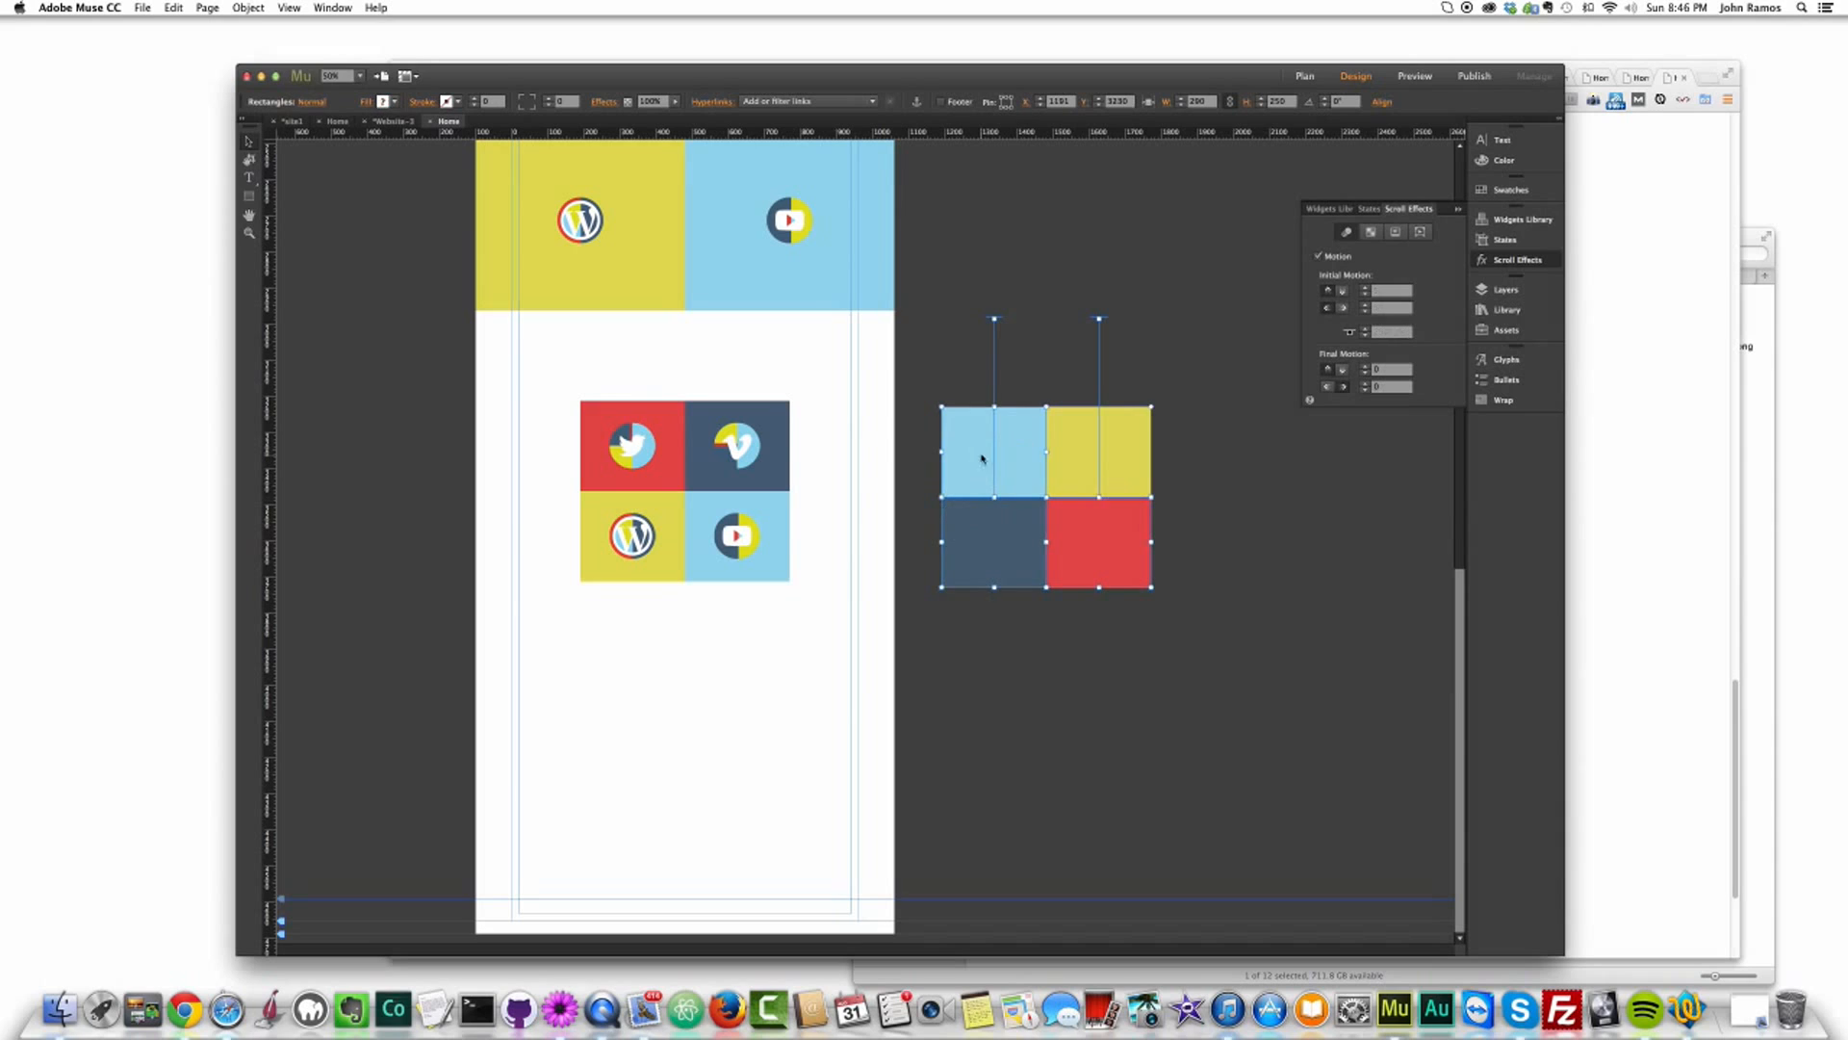
{"action": "right_click", "coordinate": [1082, 450]}
{"action": "mouse_move", "coordinate": [1149, 545]}
{"action": "left_click", "coordinate": [1255, 571]}
{"action": "left_click_drag", "start_coordinate": [996, 458], "coordinate": [635, 452]}
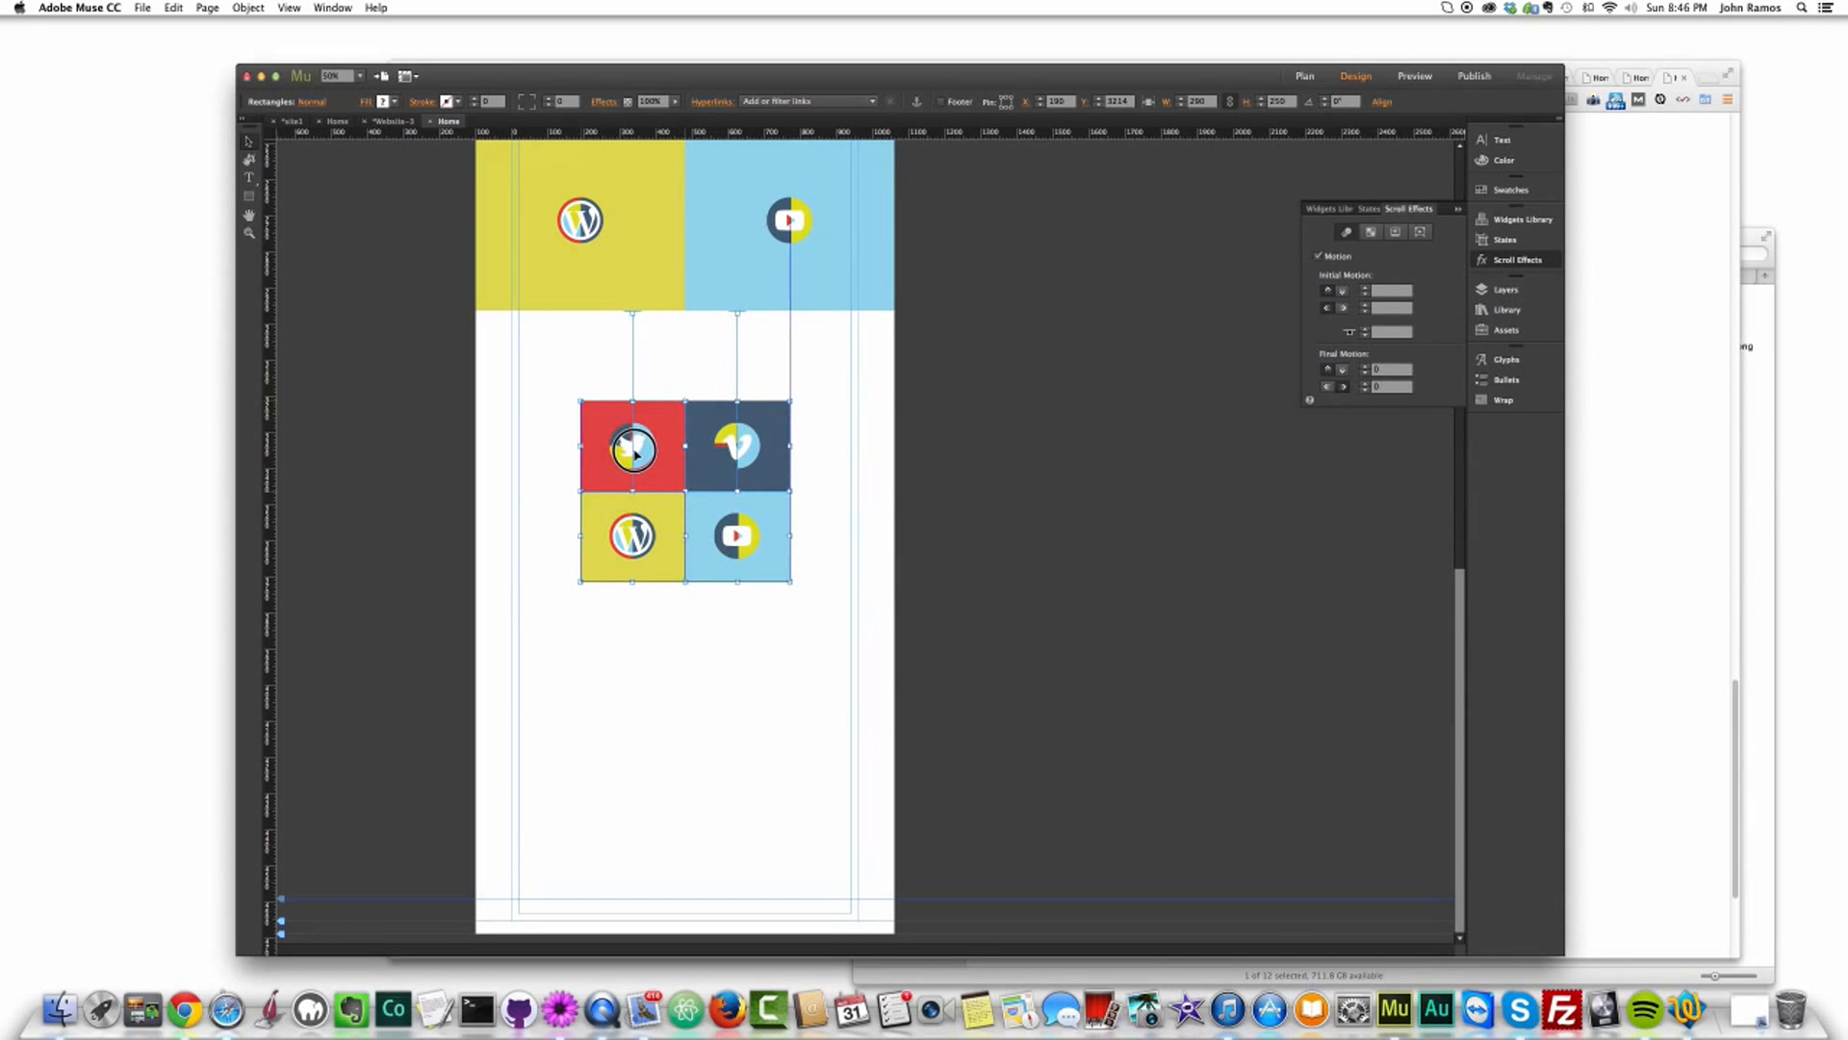
Step: Preview the page in the browser and scroll through it to check how the layered squares of the small grid assemble
{"action": "key", "text": "super+shift+e"}
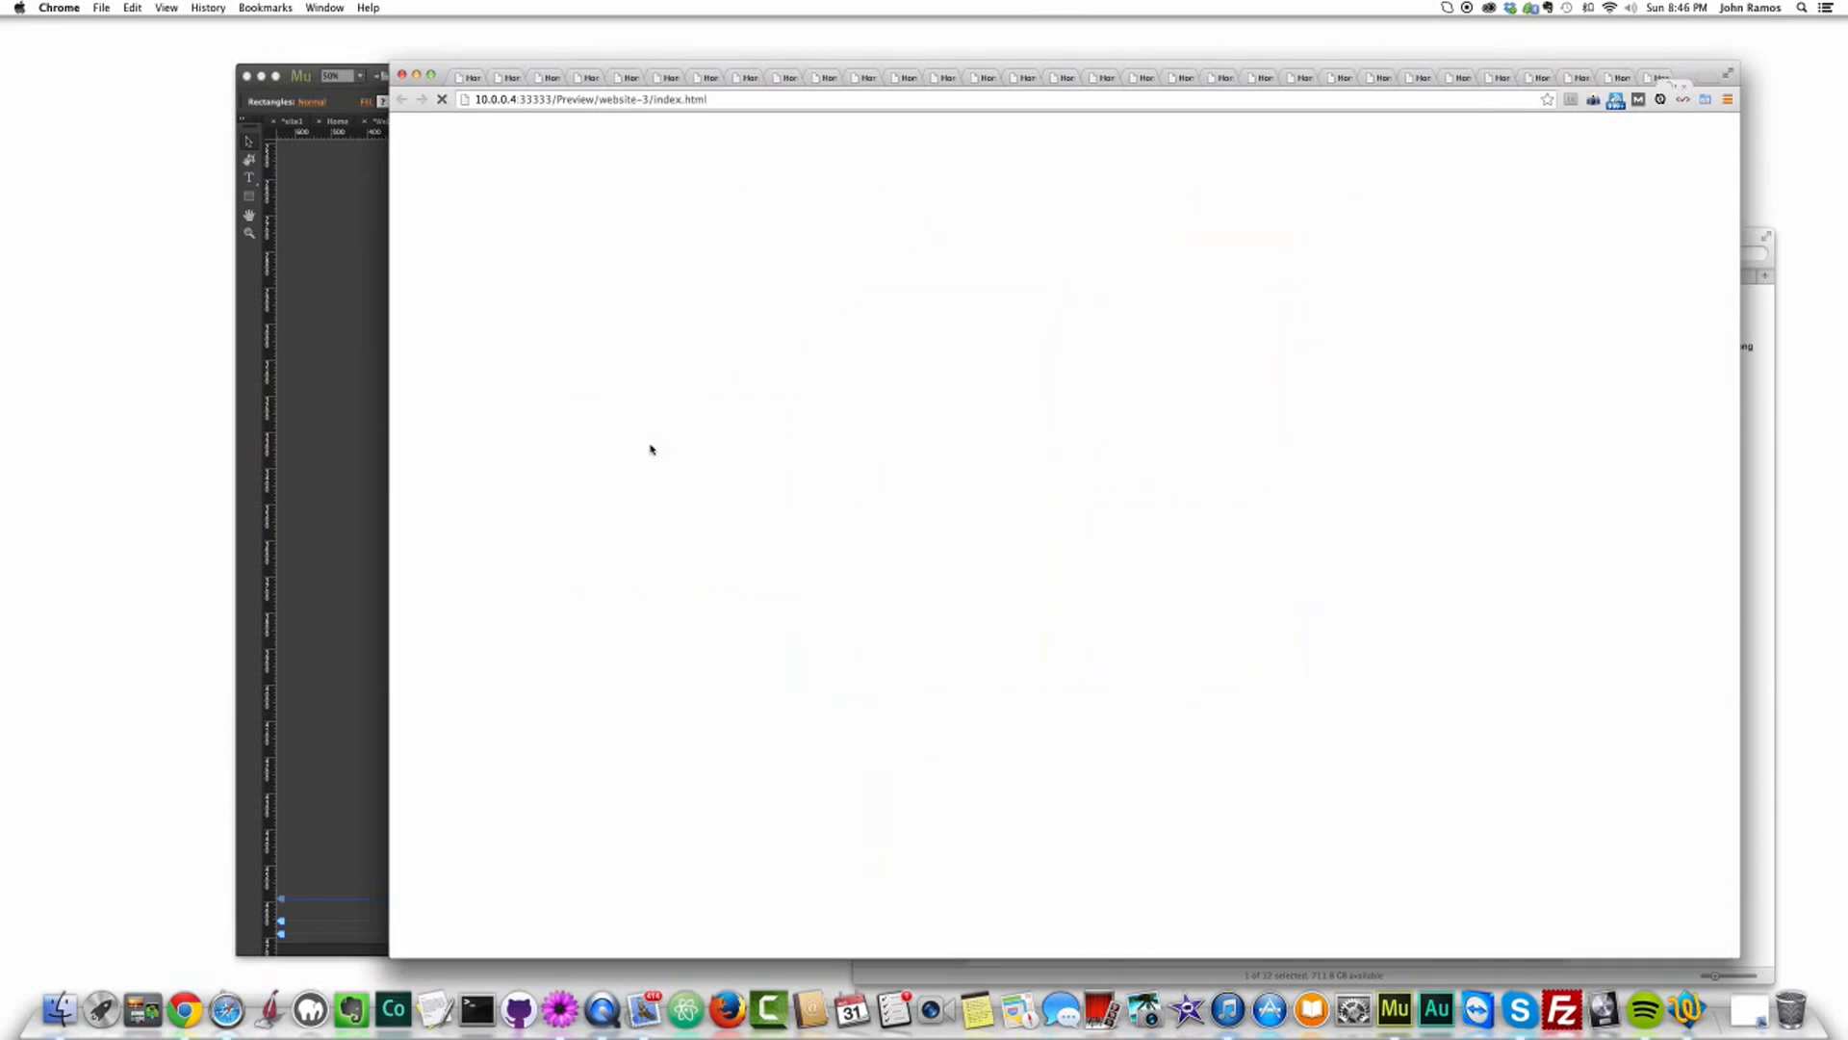
{"action": "scroll", "coordinate": [1001, 435], "scroll_direction": "down", "scroll_amount": 10}
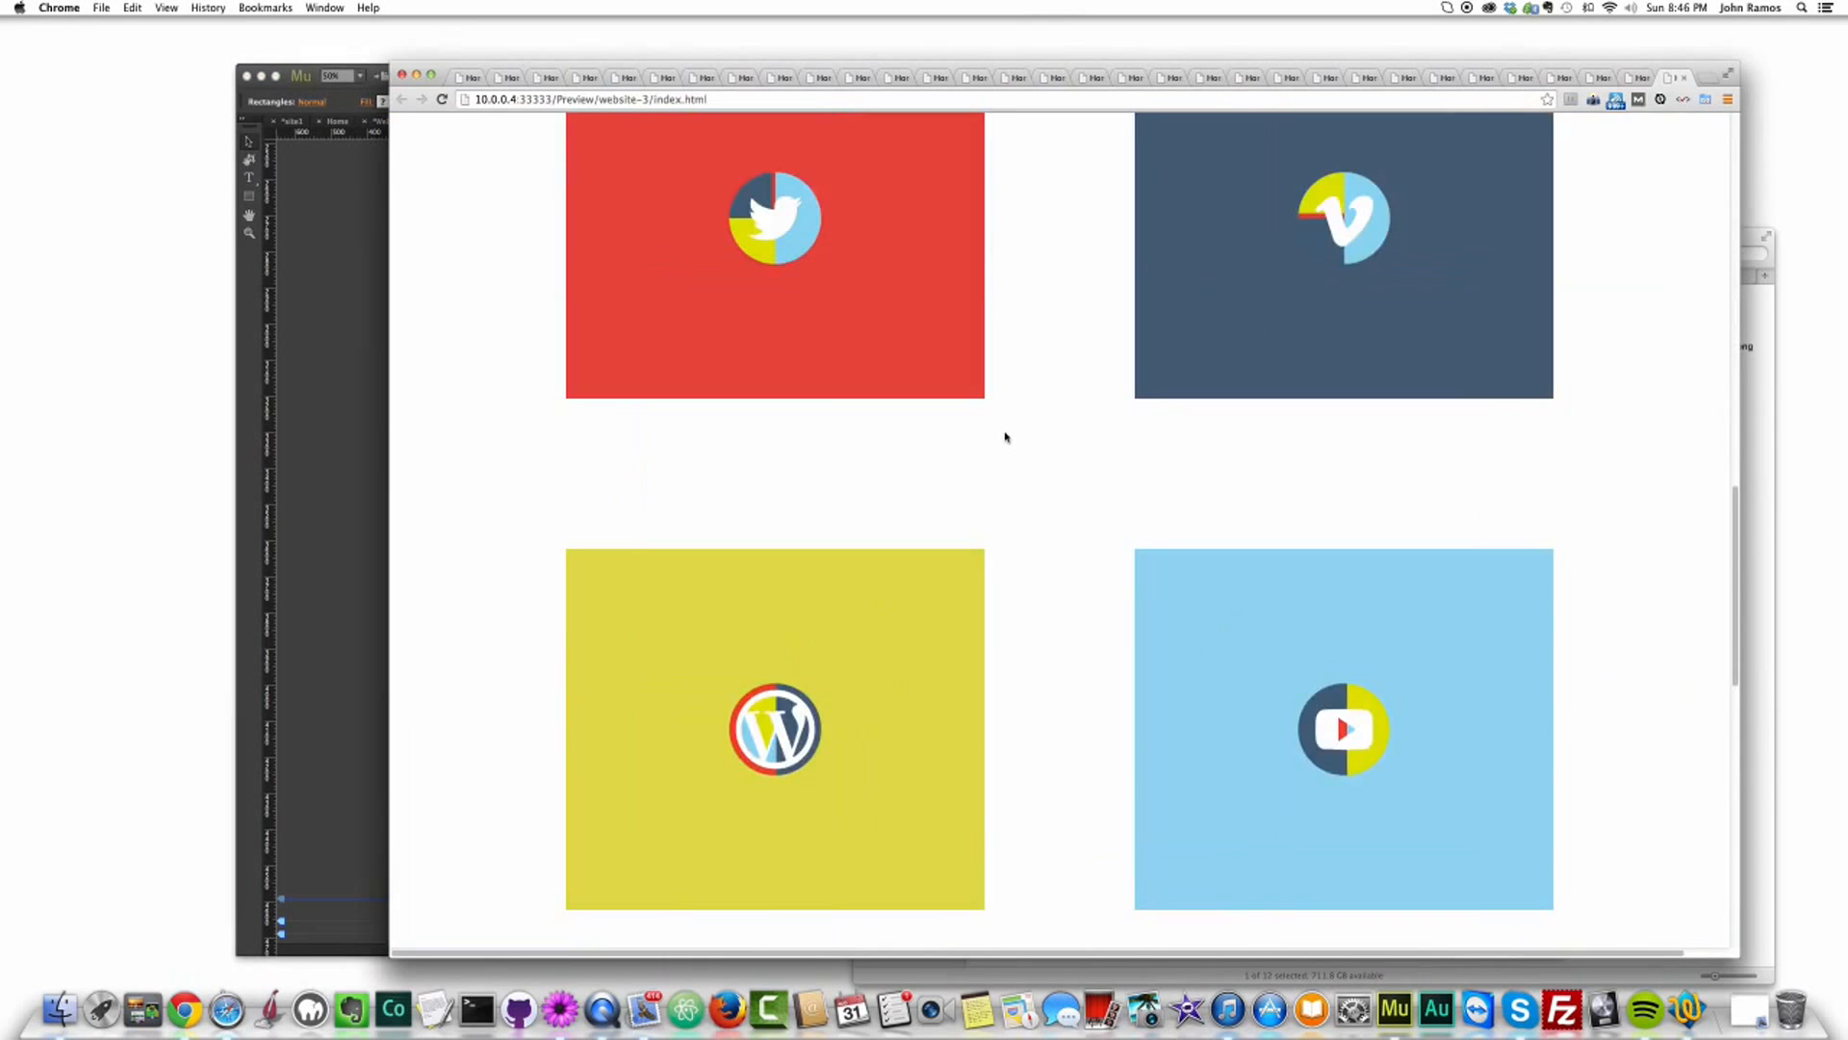
{"action": "scroll", "coordinate": [1005, 437], "scroll_direction": "down", "scroll_amount": 5}
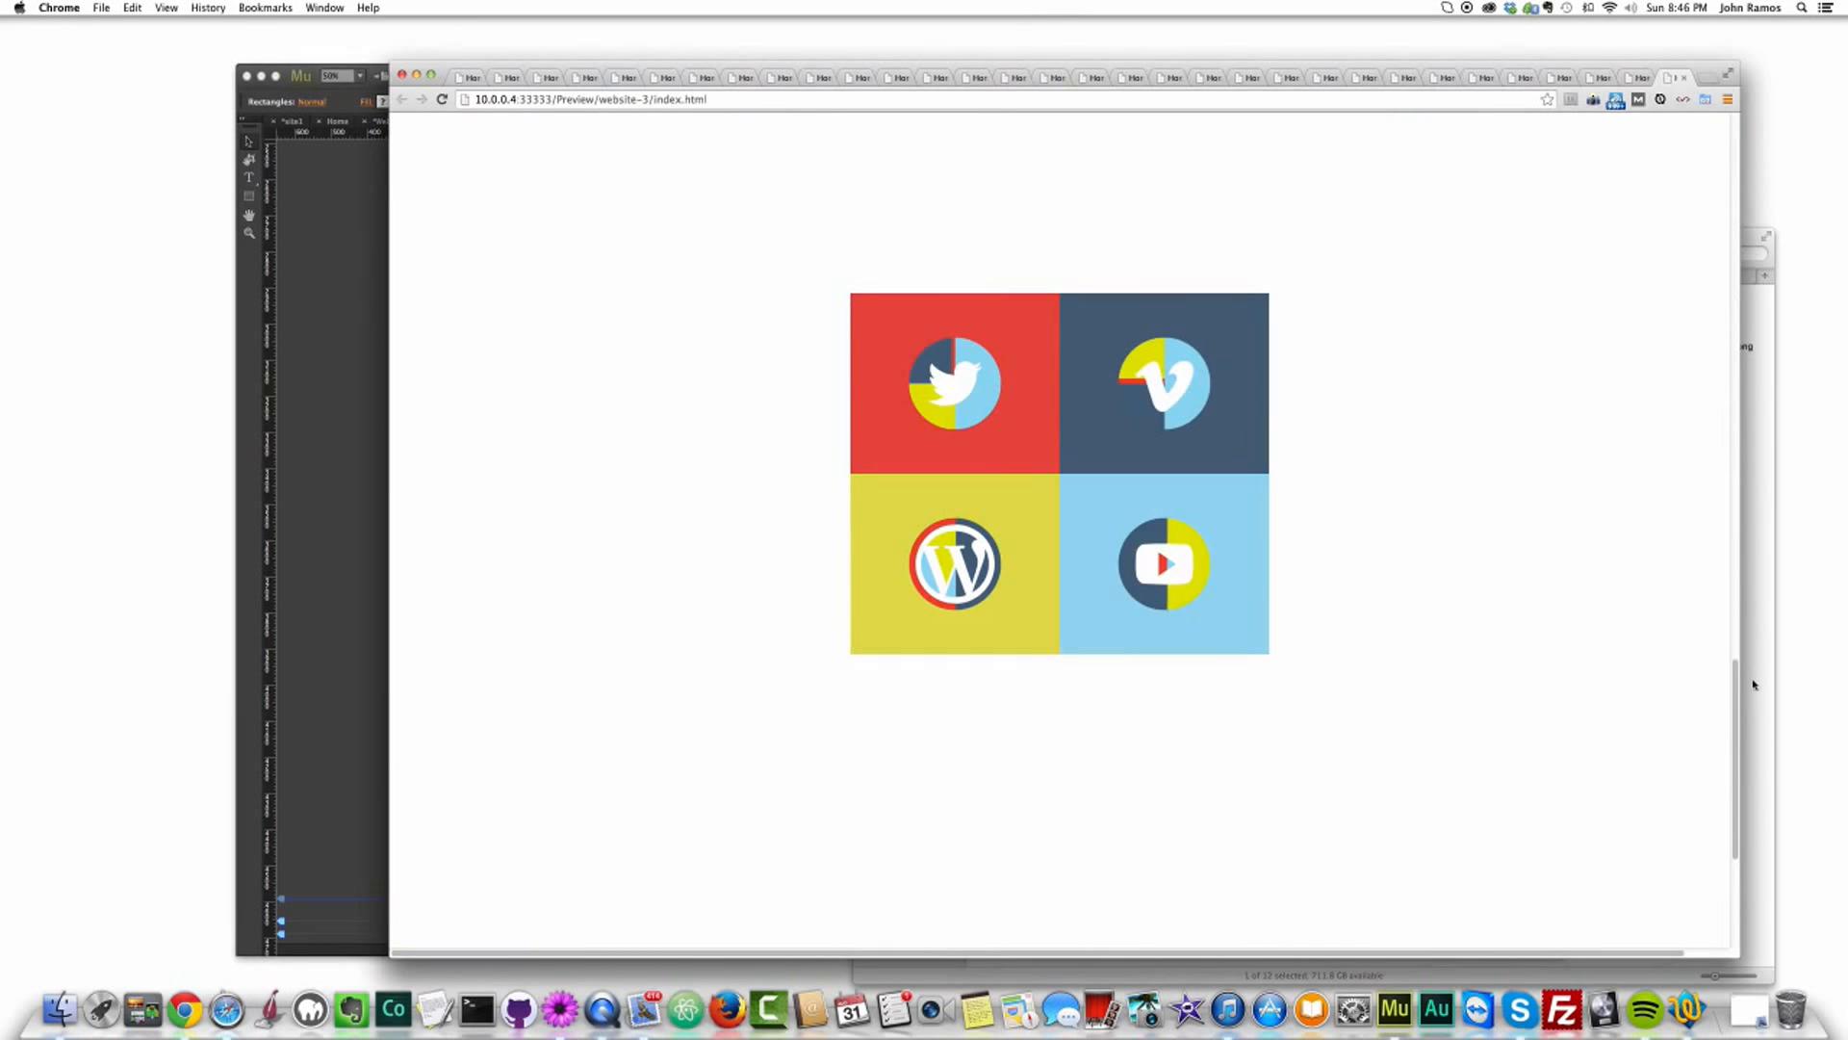
{"action": "mouse_move", "coordinate": [1736, 685]}
{"action": "left_mouse_down"}
{"action": "mouse_move", "coordinate": [1724, 372]}
{"action": "mouse_move", "coordinate": [1683, 115]}
{"action": "mouse_move", "coordinate": [1717, 668]}
{"action": "left_mouse_up"}
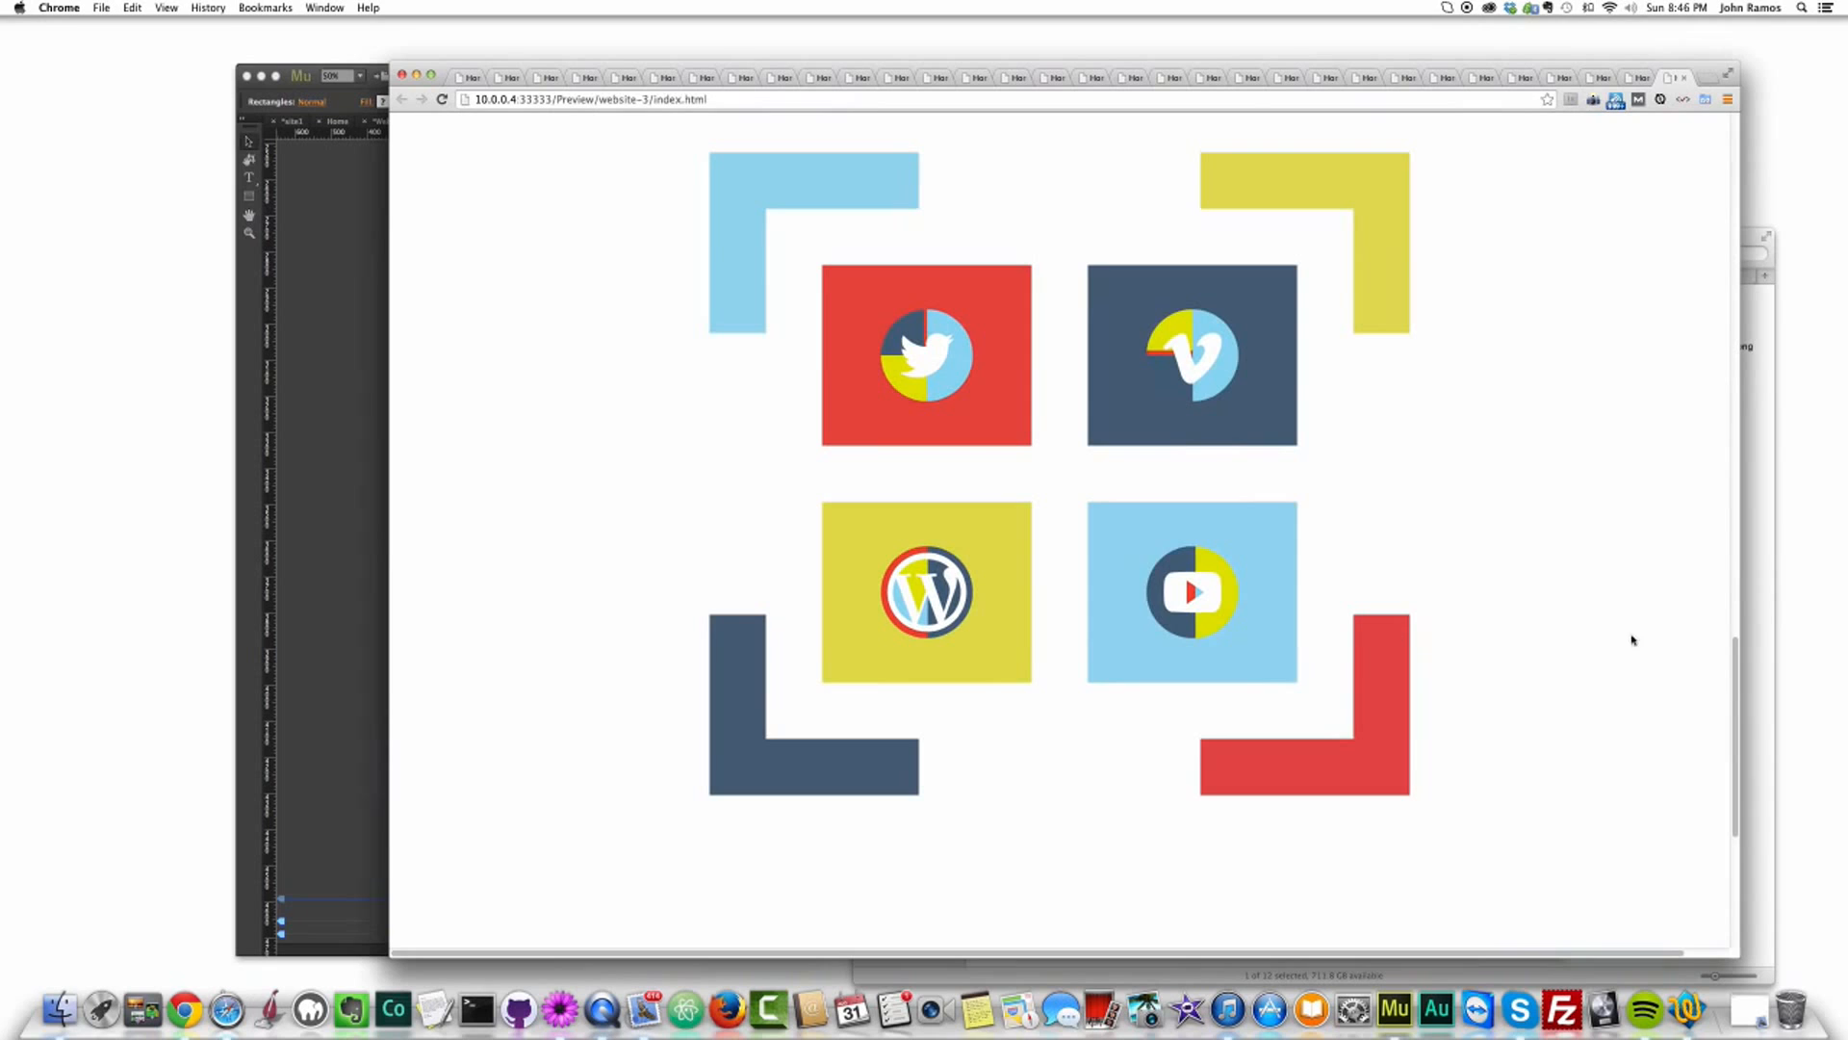
{"action": "left_click_drag", "start_coordinate": [1725, 664], "coordinate": [1720, 623]}
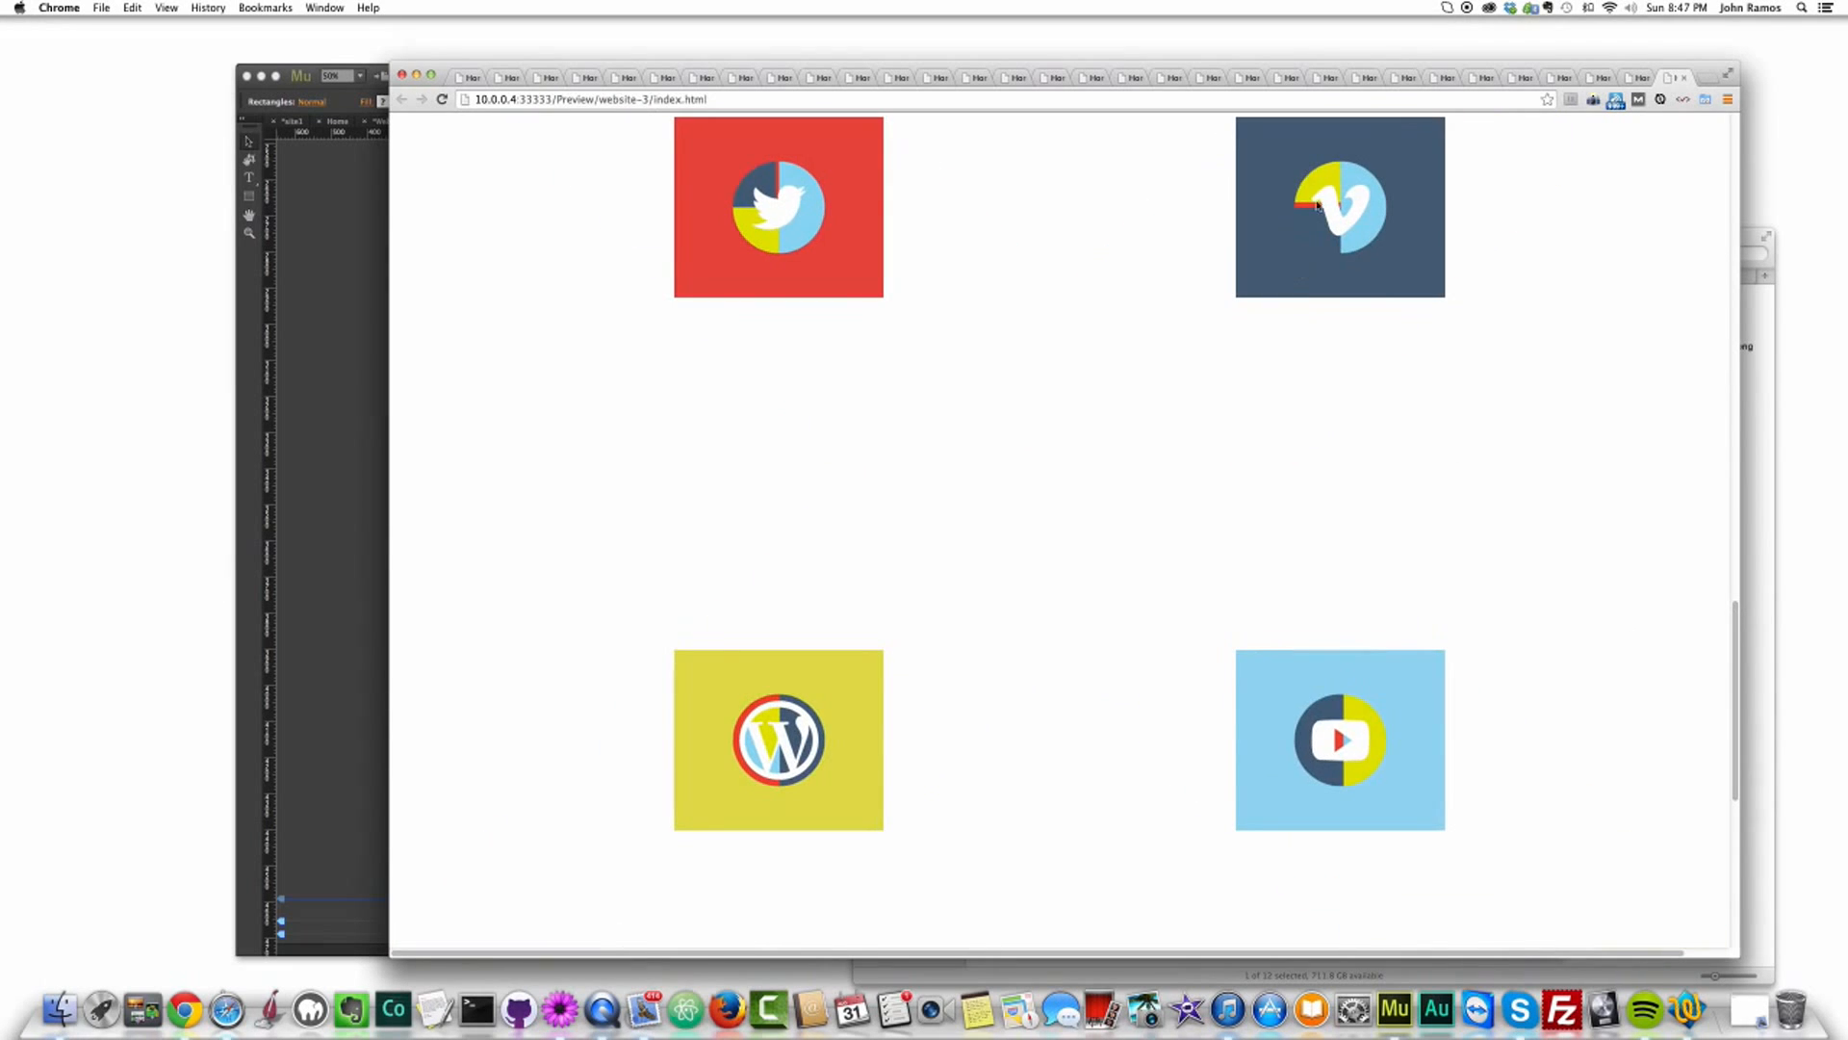
{"action": "mouse_move", "coordinate": [1726, 758]}
{"action": "left_mouse_down"}
{"action": "mouse_move", "coordinate": [1736, 710]}
{"action": "mouse_move", "coordinate": [1740, 775]}
{"action": "left_mouse_up"}
{"action": "scroll", "coordinate": [1738, 774], "scroll_direction": "down", "scroll_amount": 1}
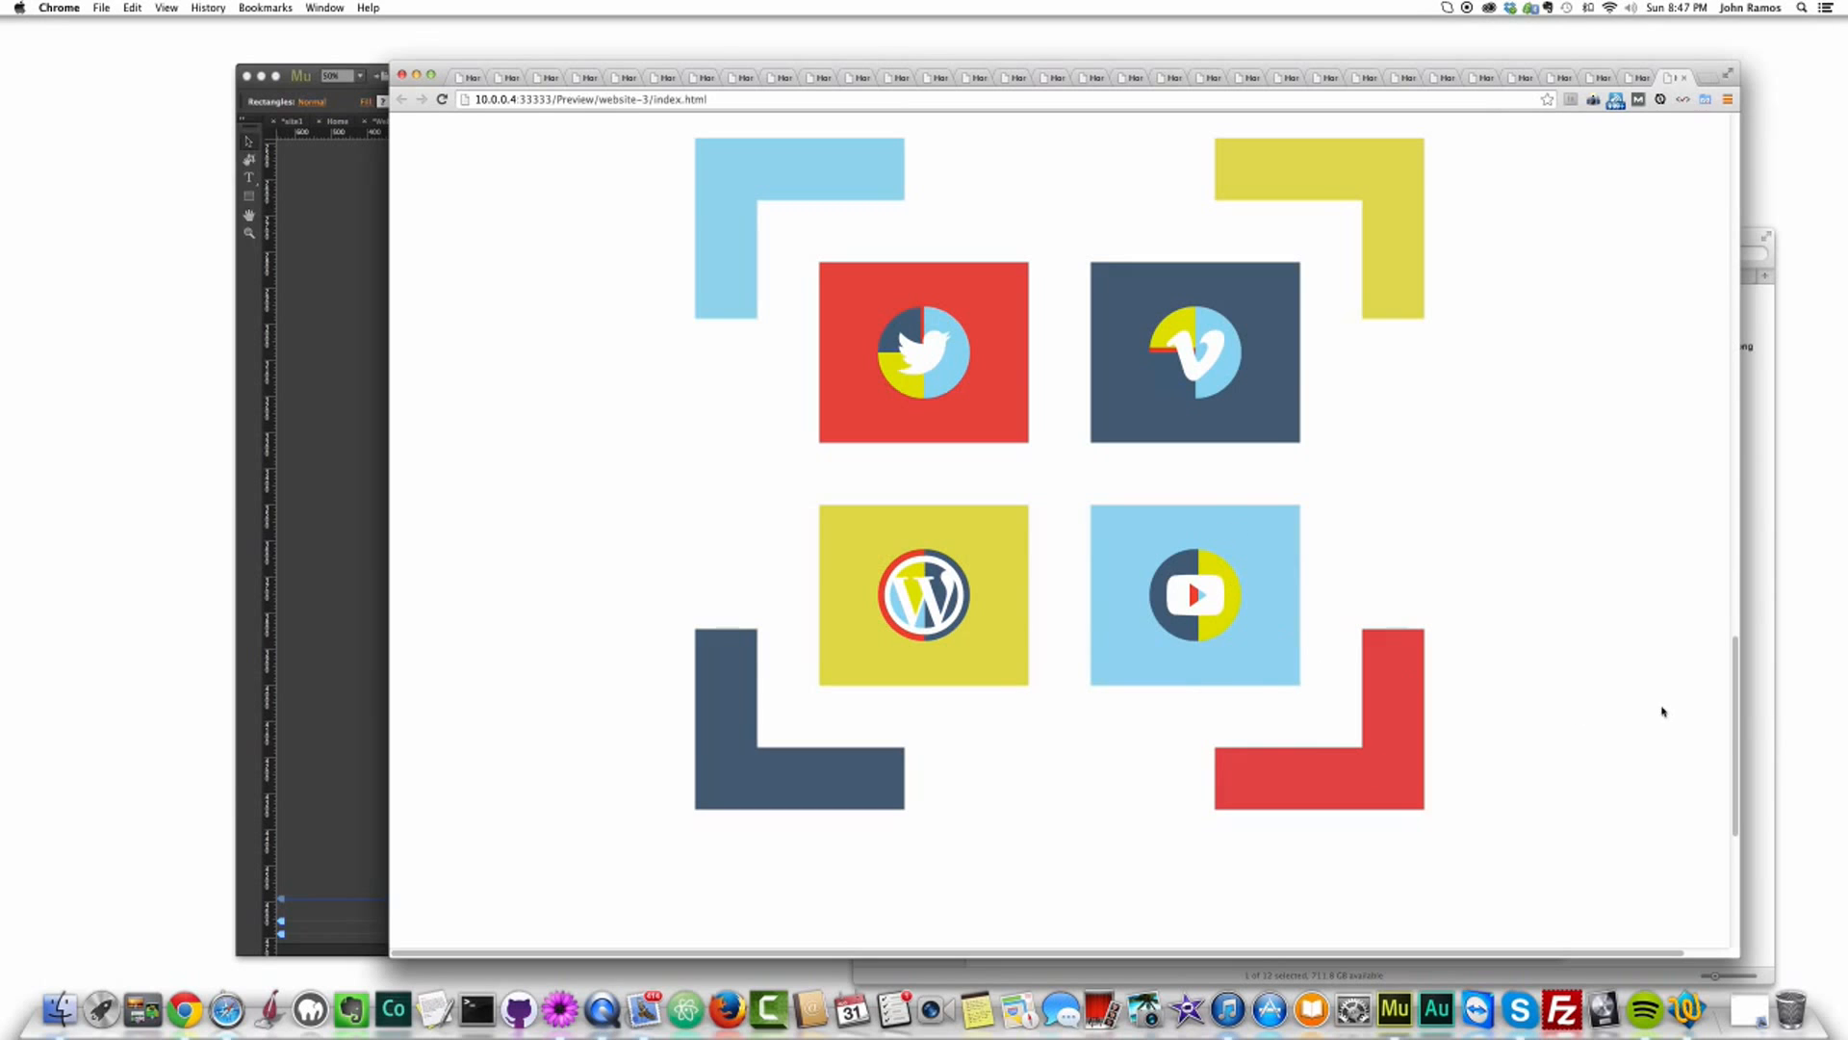
{"action": "left_click_drag", "start_coordinate": [1736, 713], "coordinate": [1668, 12]}
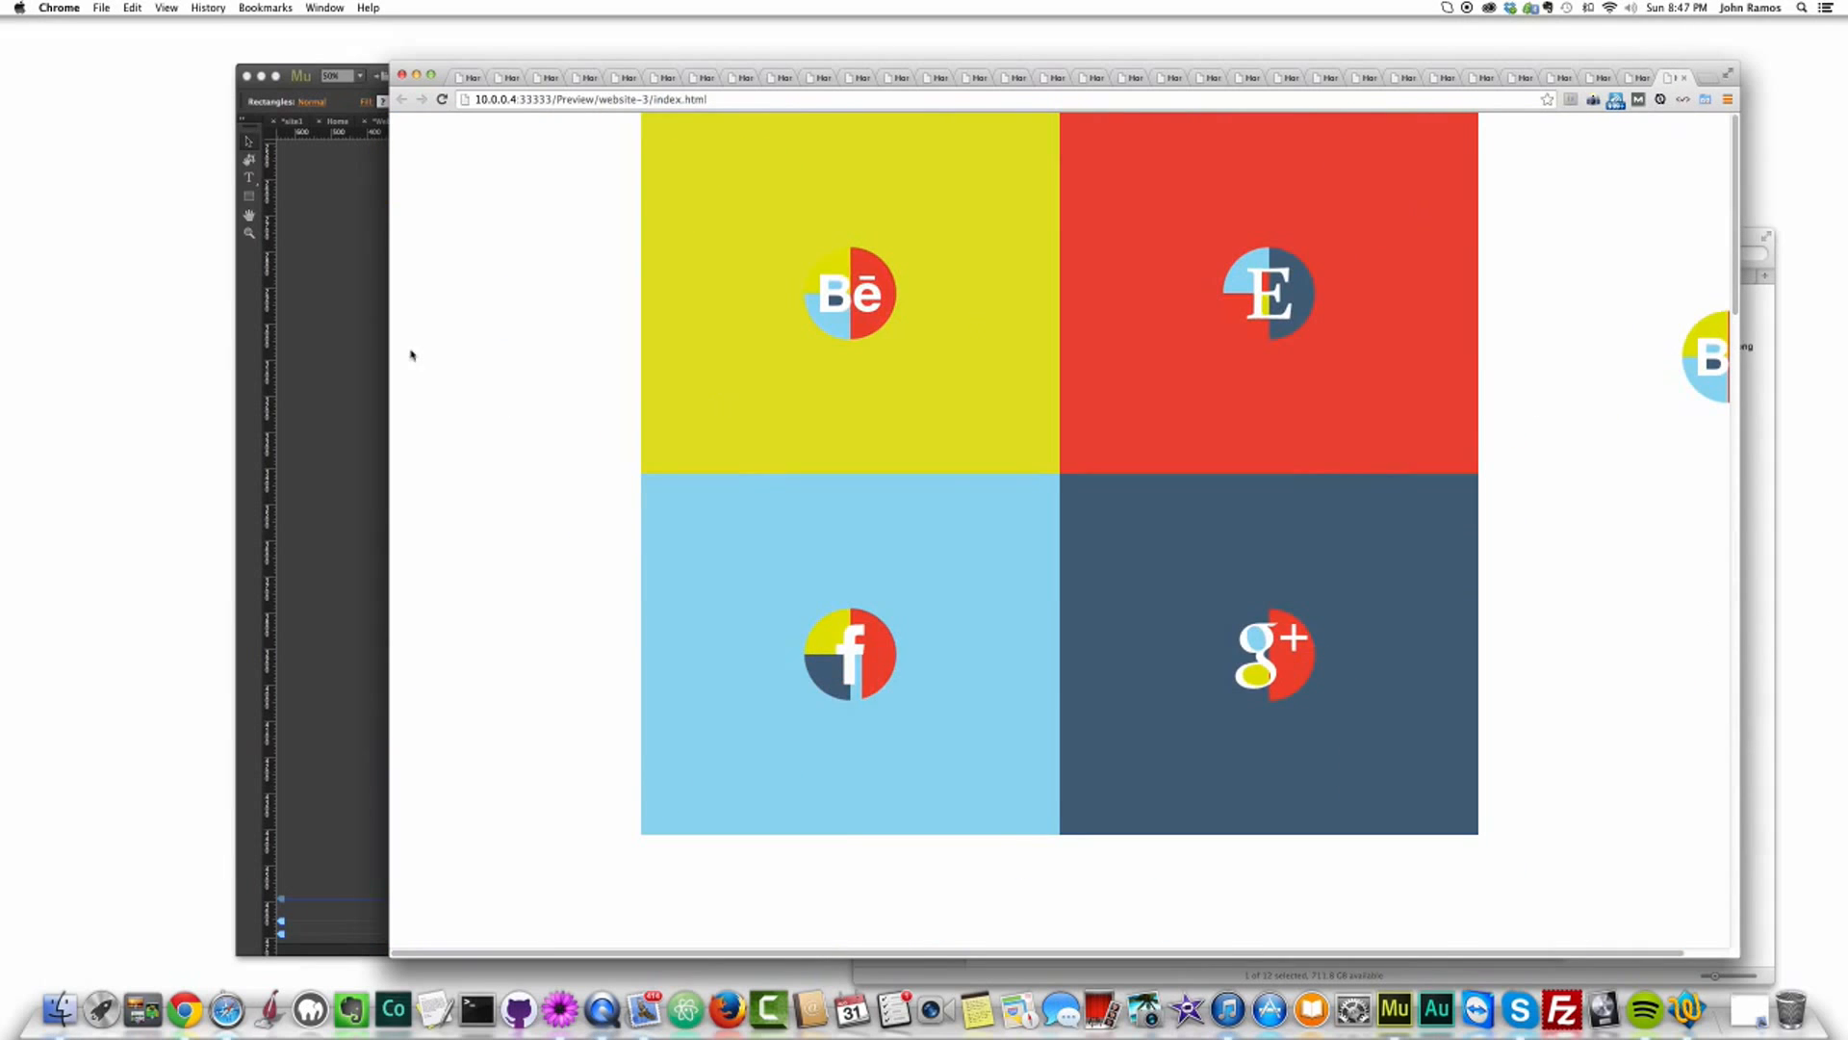
Step: Return to Adobe Muse and delete the stray Behance icon to the right of the page's first row
{"action": "left_click", "coordinate": [342, 370]}
{"action": "scroll", "coordinate": [1001, 285], "scroll_direction": "up", "scroll_amount": 10}
{"action": "left_click", "coordinate": [1010, 260]}
{"action": "key", "text": "Delete"}
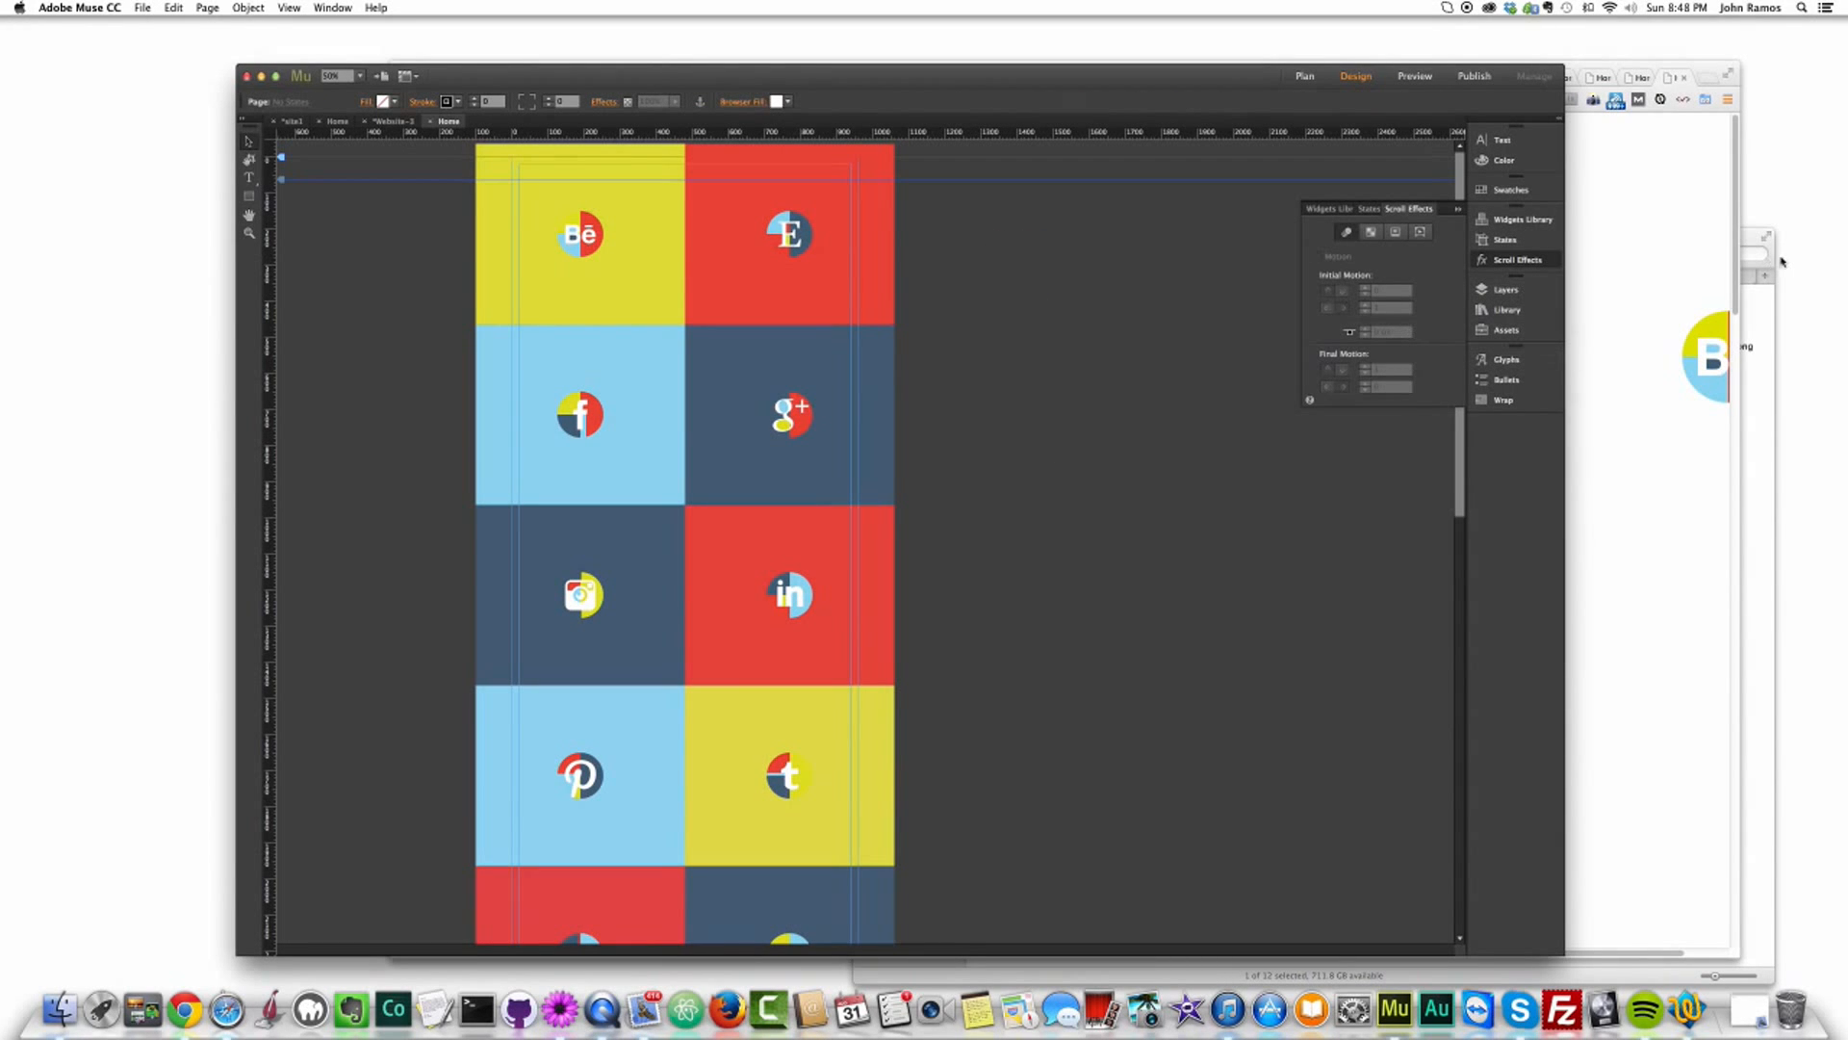
Step: Preview the page in the browser again, scroll down it, and return to the small icon grid in Adobe Muse
{"action": "key", "text": "super+shift+e"}
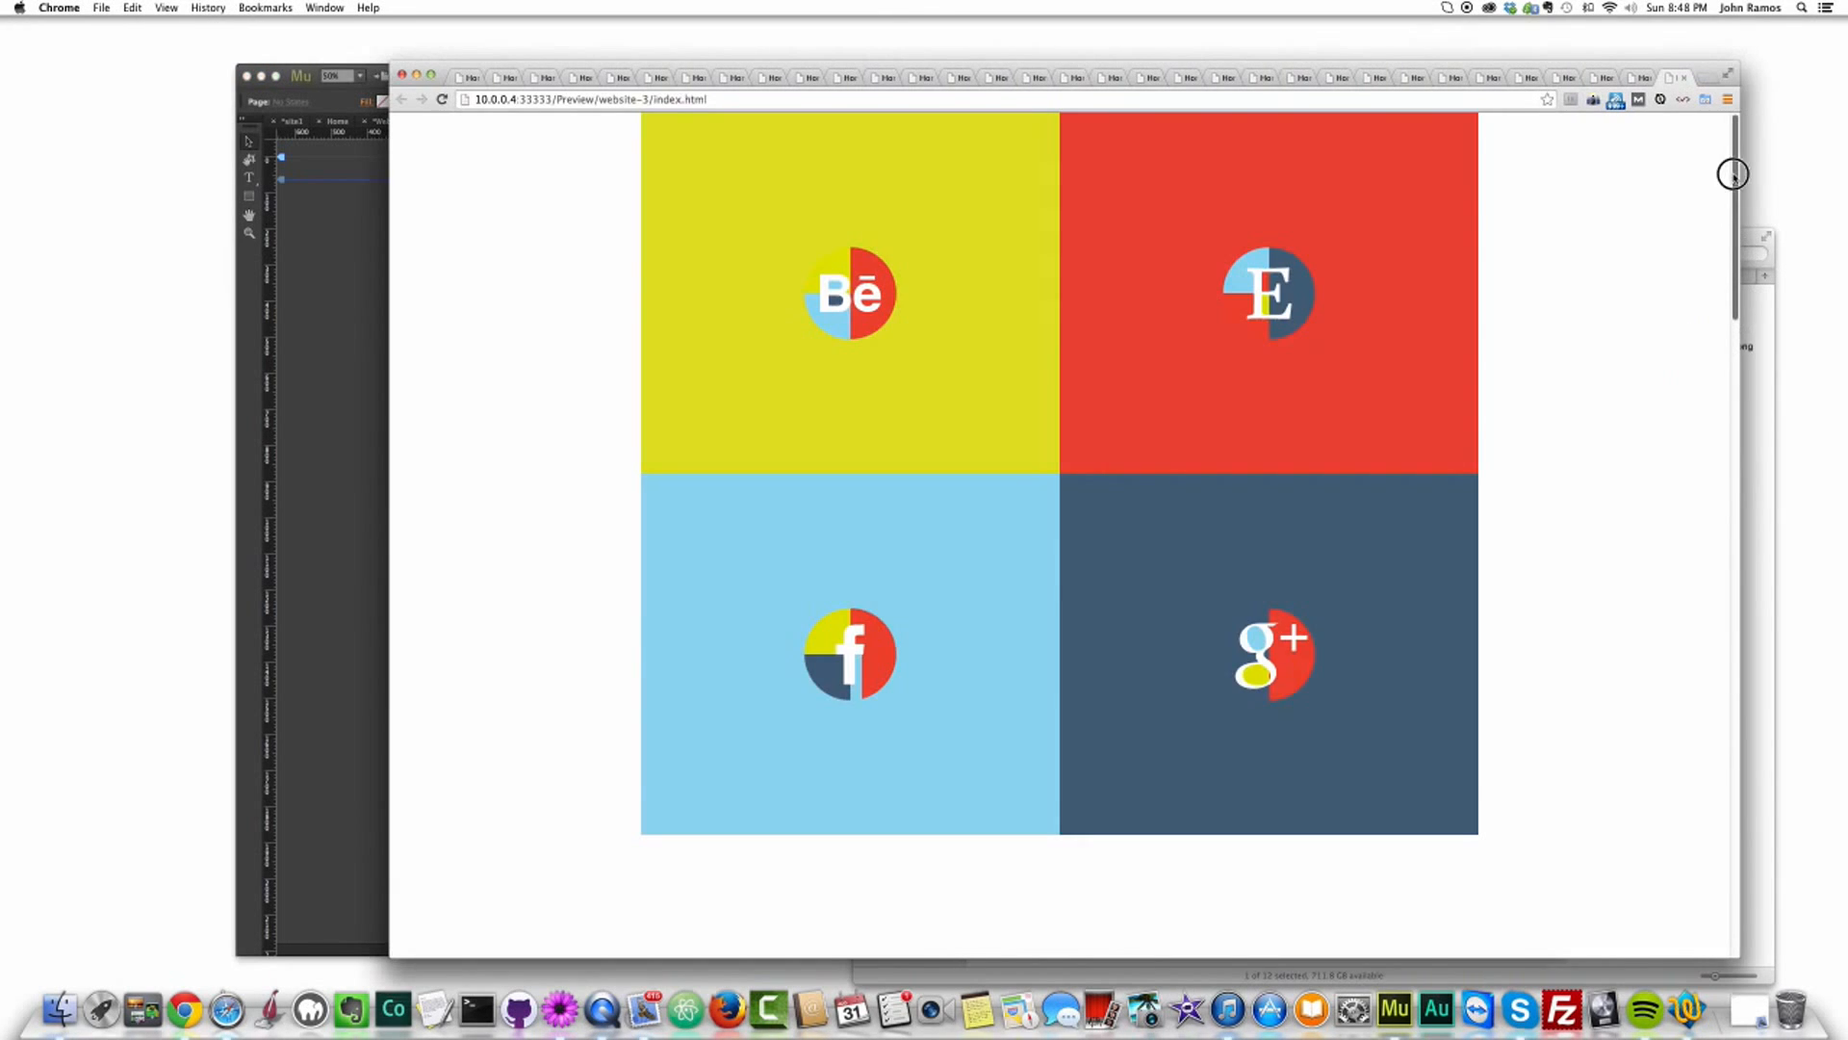
{"action": "left_click_drag", "start_coordinate": [1733, 174], "coordinate": [1752, 742]}
{"action": "key", "text": "super+Tab"}
{"action": "scroll", "coordinate": [549, 359], "scroll_direction": "down", "scroll_amount": 10}
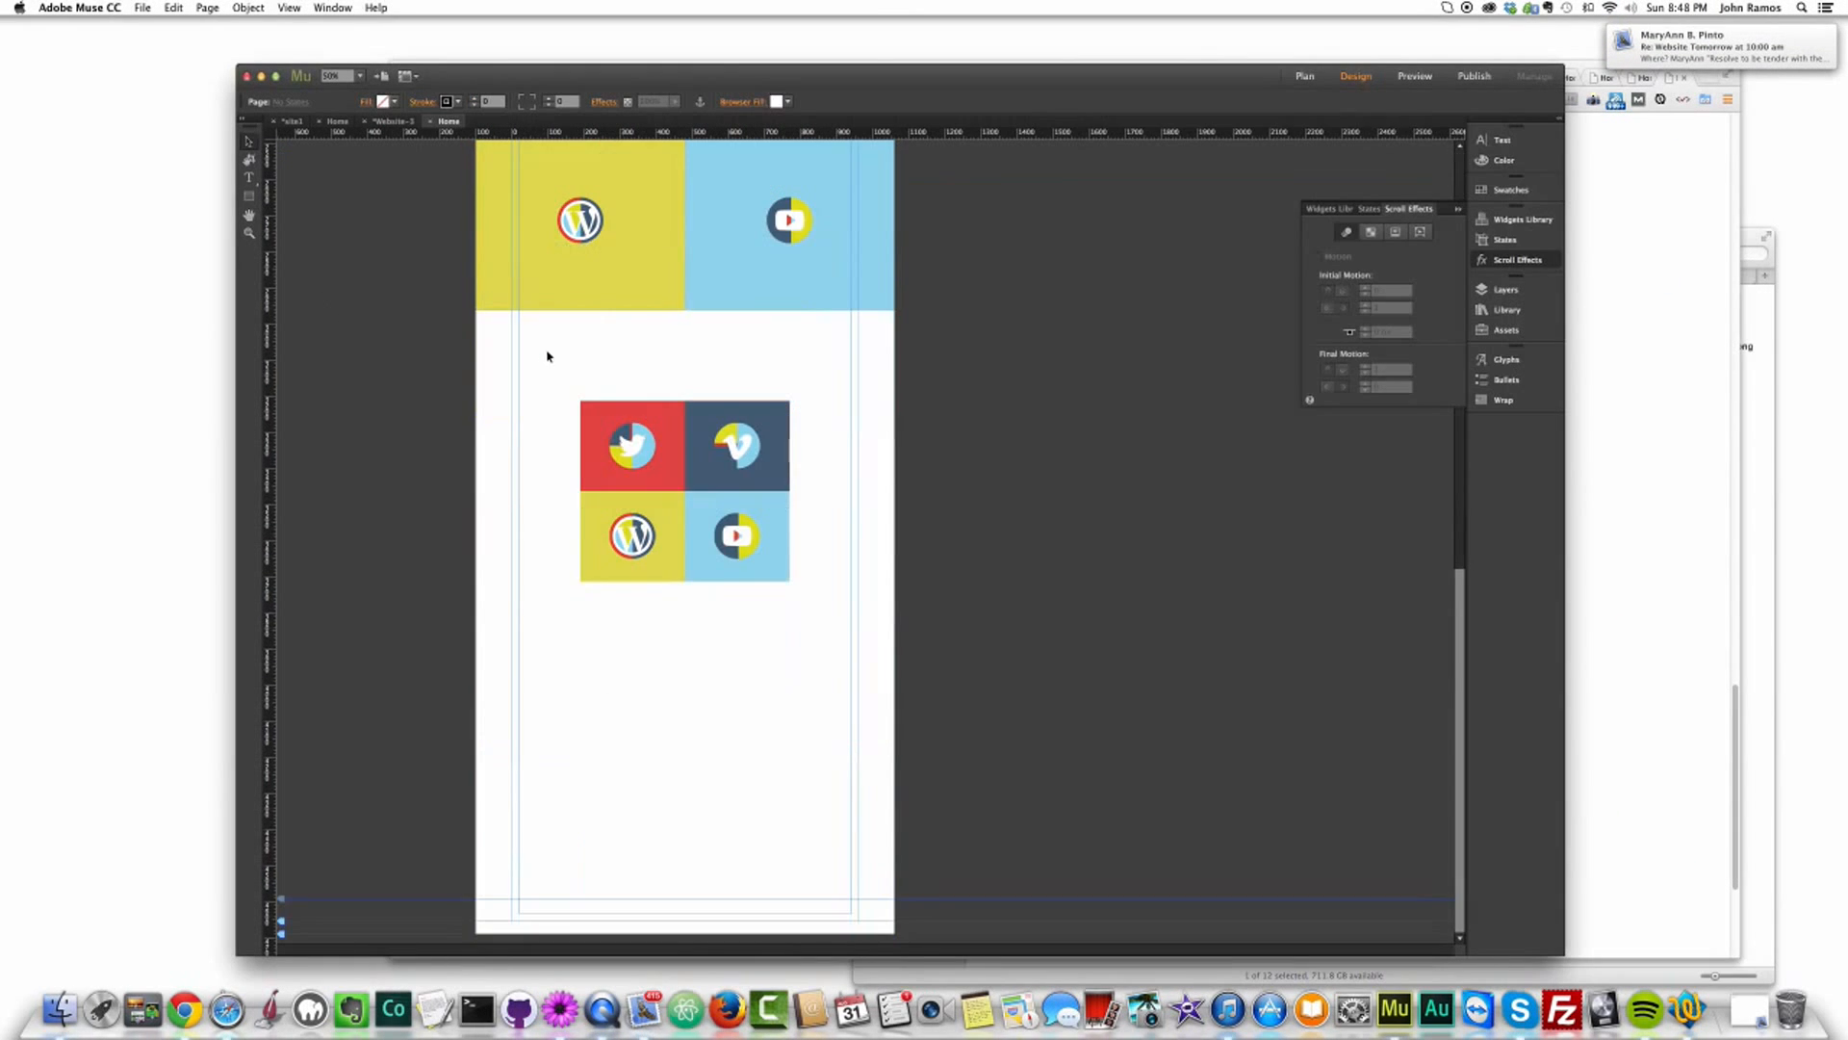
{"action": "left_click", "coordinate": [503, 649]}
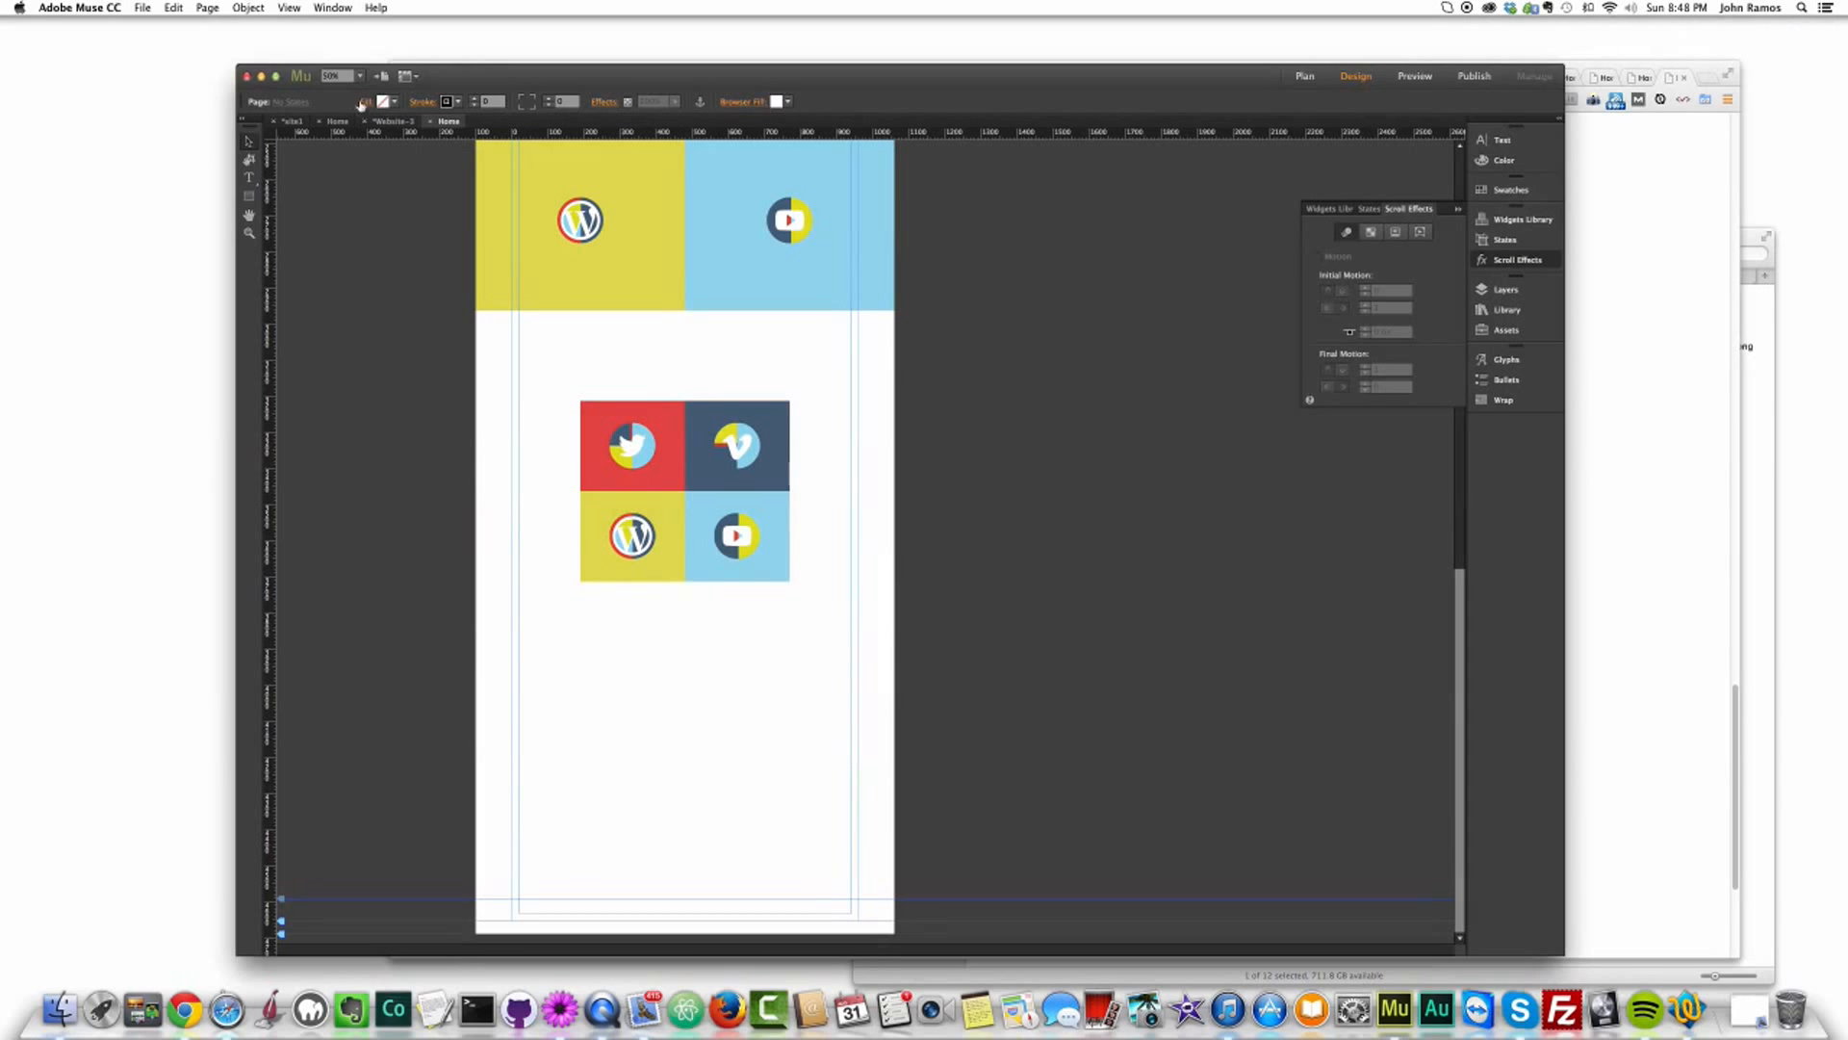
Step: Add a text frame below the small icon grid reading "POP ART SOCIAL MEDIA ICON SET" in the Lobster web font
{"action": "left_click", "coordinate": [248, 178]}
{"action": "left_click_drag", "start_coordinate": [529, 623], "coordinate": [833, 699]}
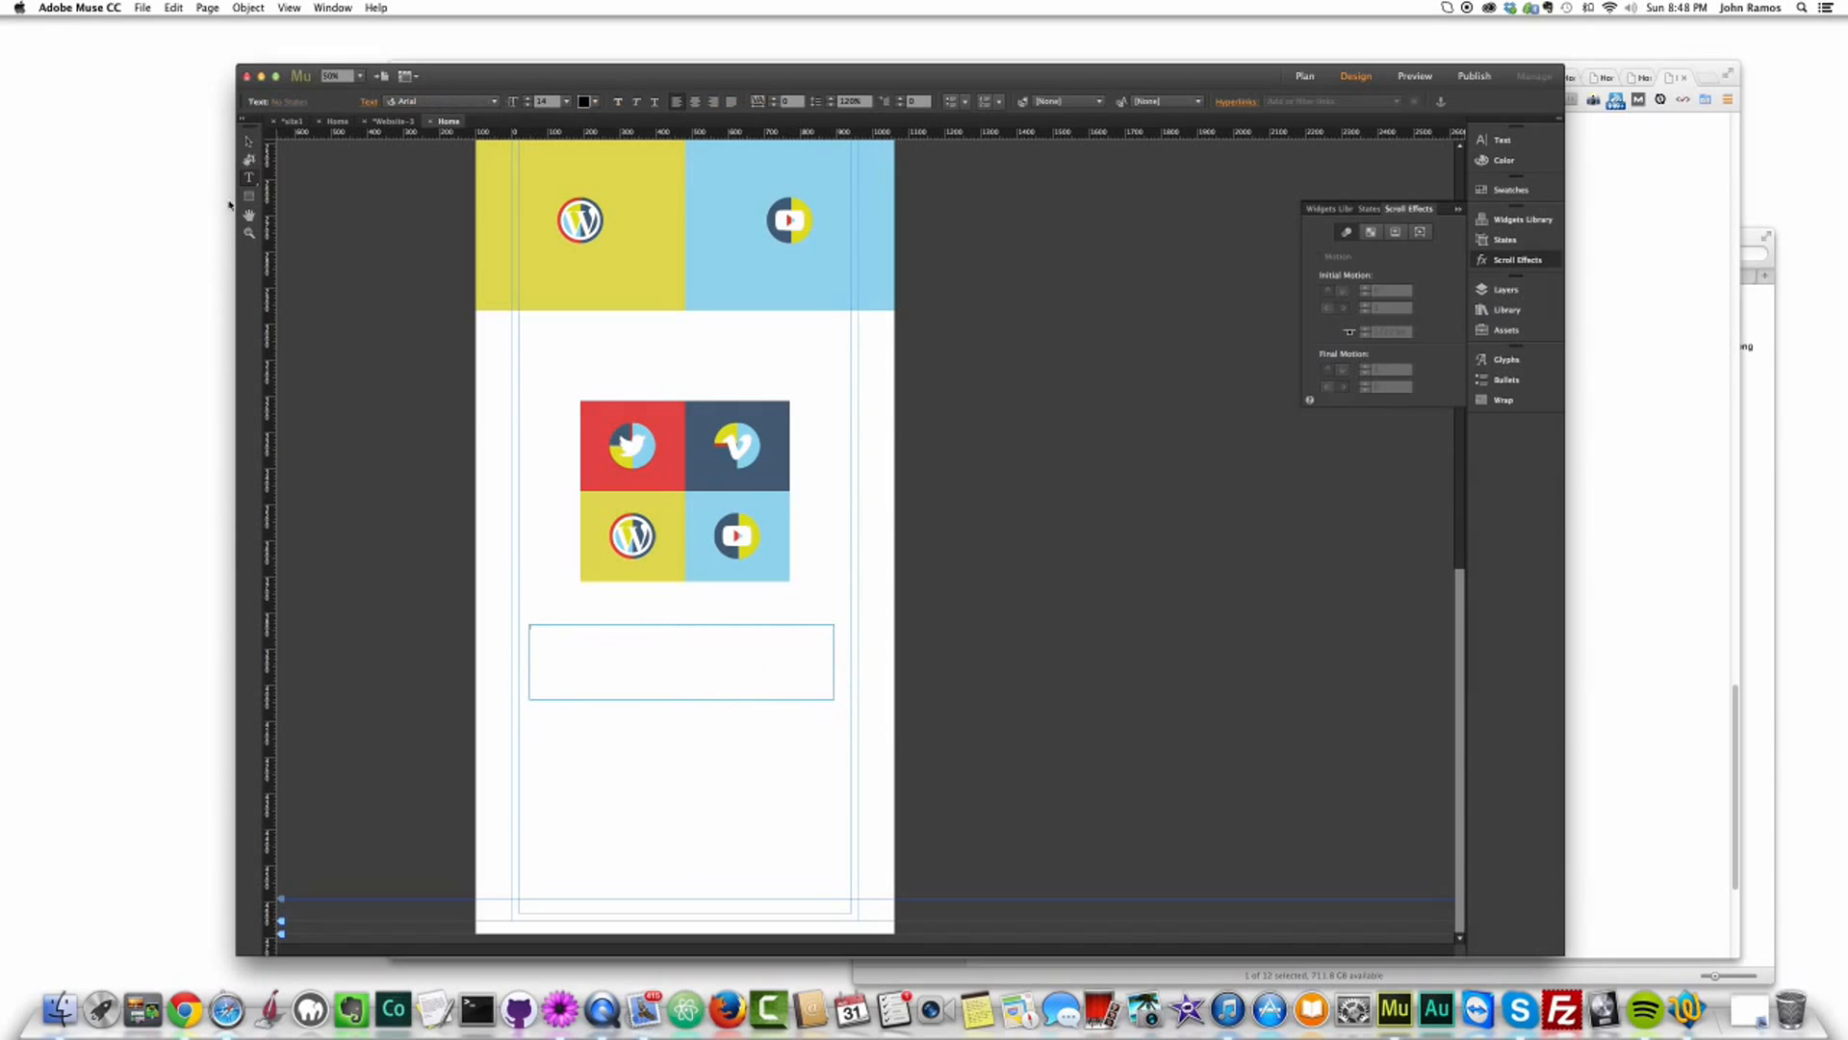
{"action": "left_click", "coordinate": [467, 101]}
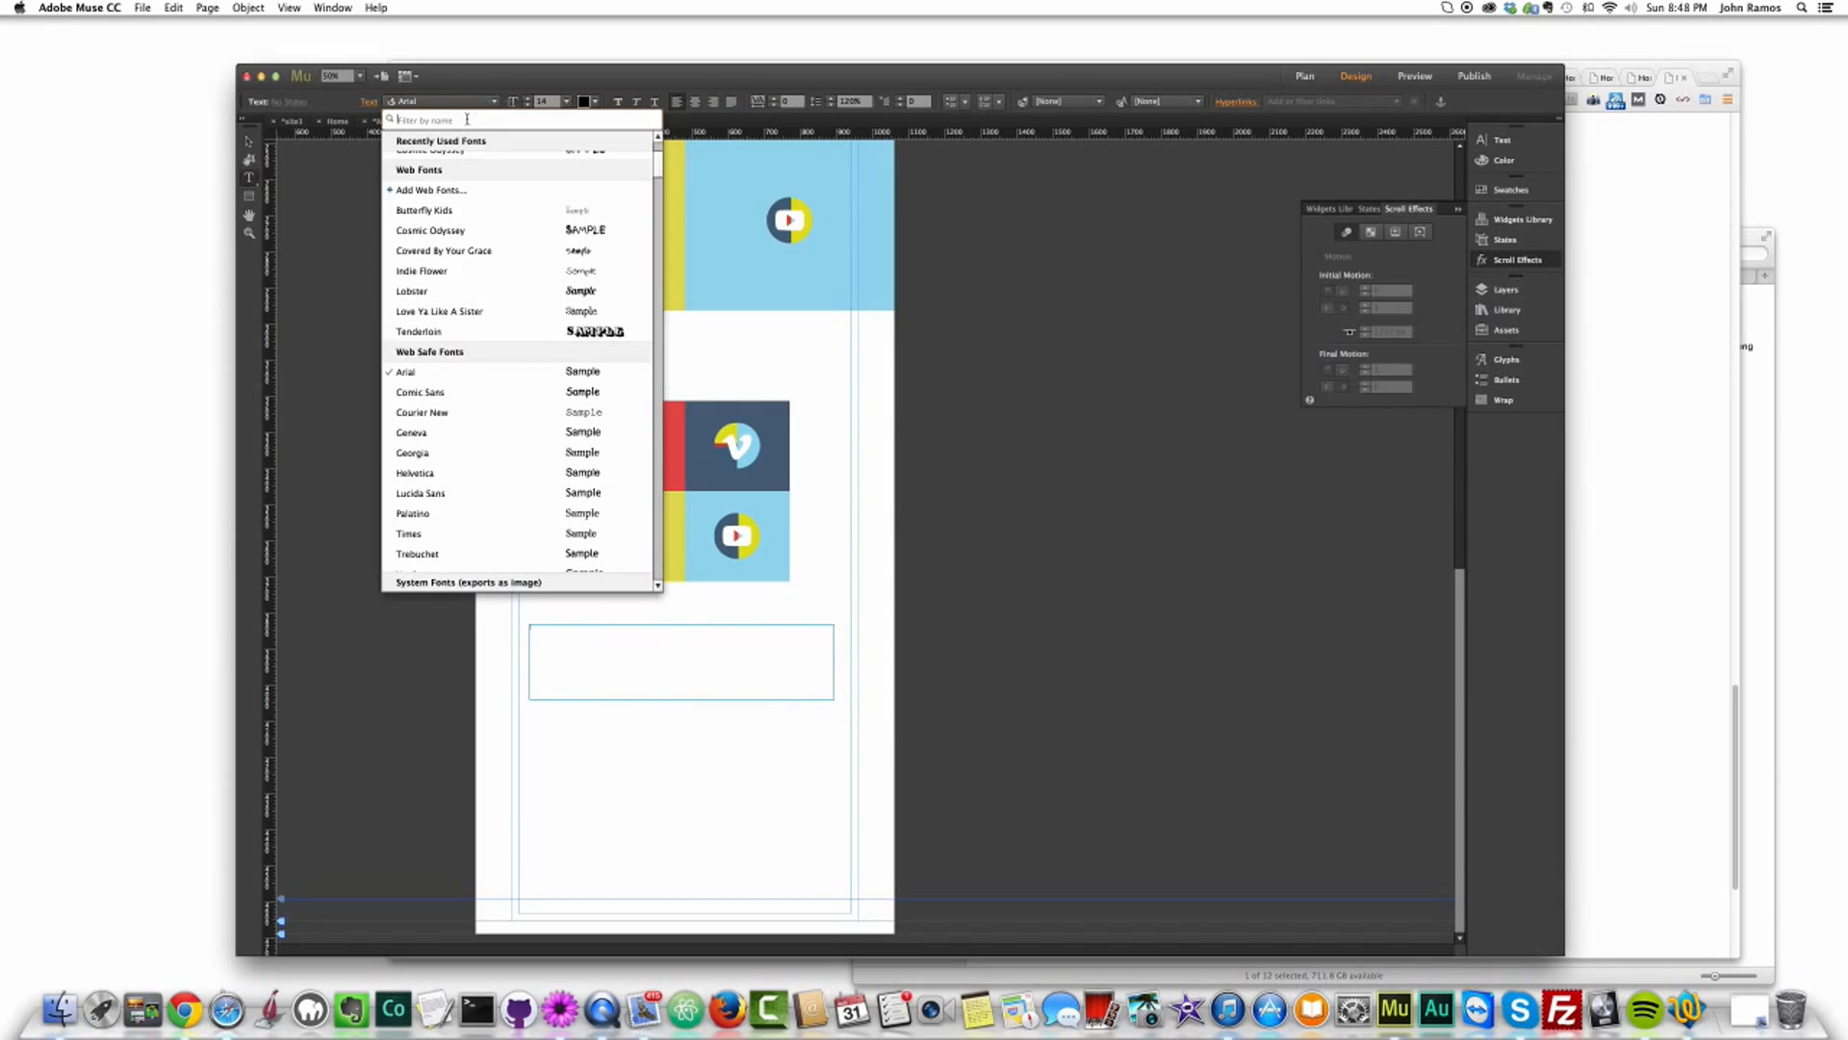
{"action": "left_click", "coordinate": [439, 290]}
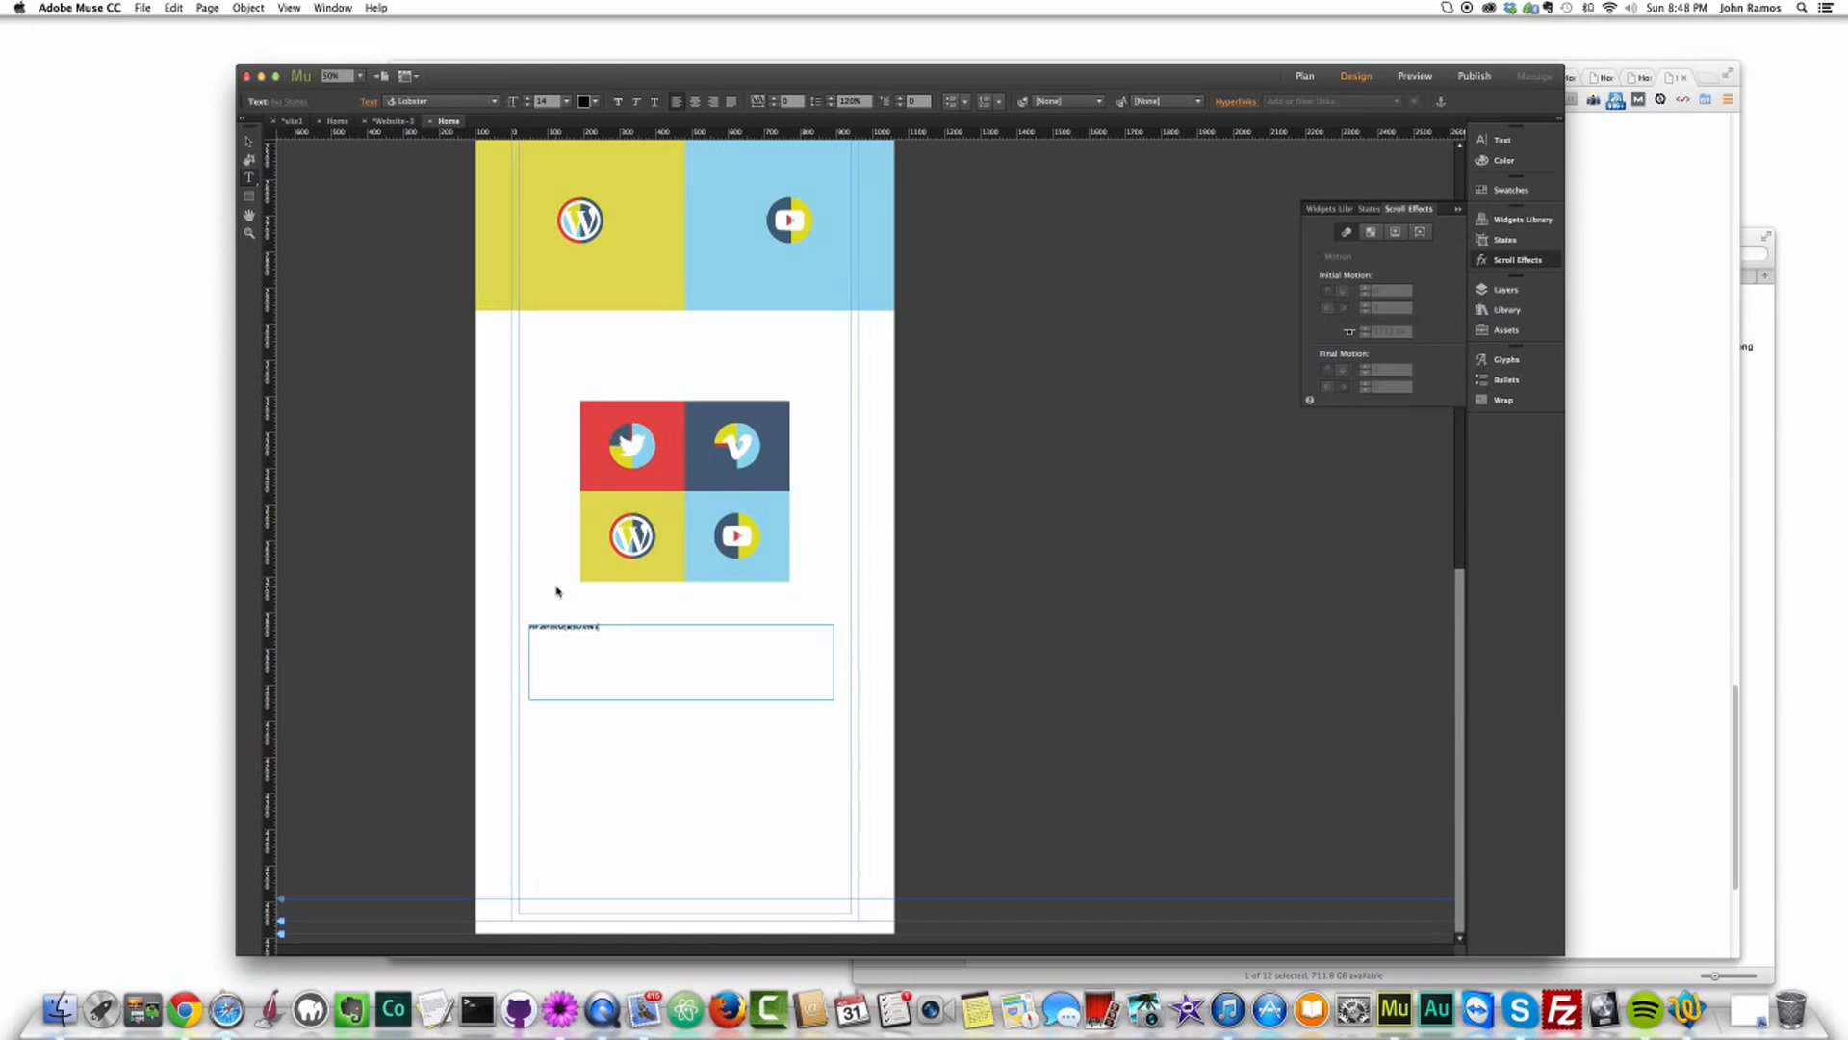
Step: Set the whole title to font size 72 and centre it within its text frame
{"action": "left_click_drag", "start_coordinate": [621, 628], "coordinate": [496, 621]}
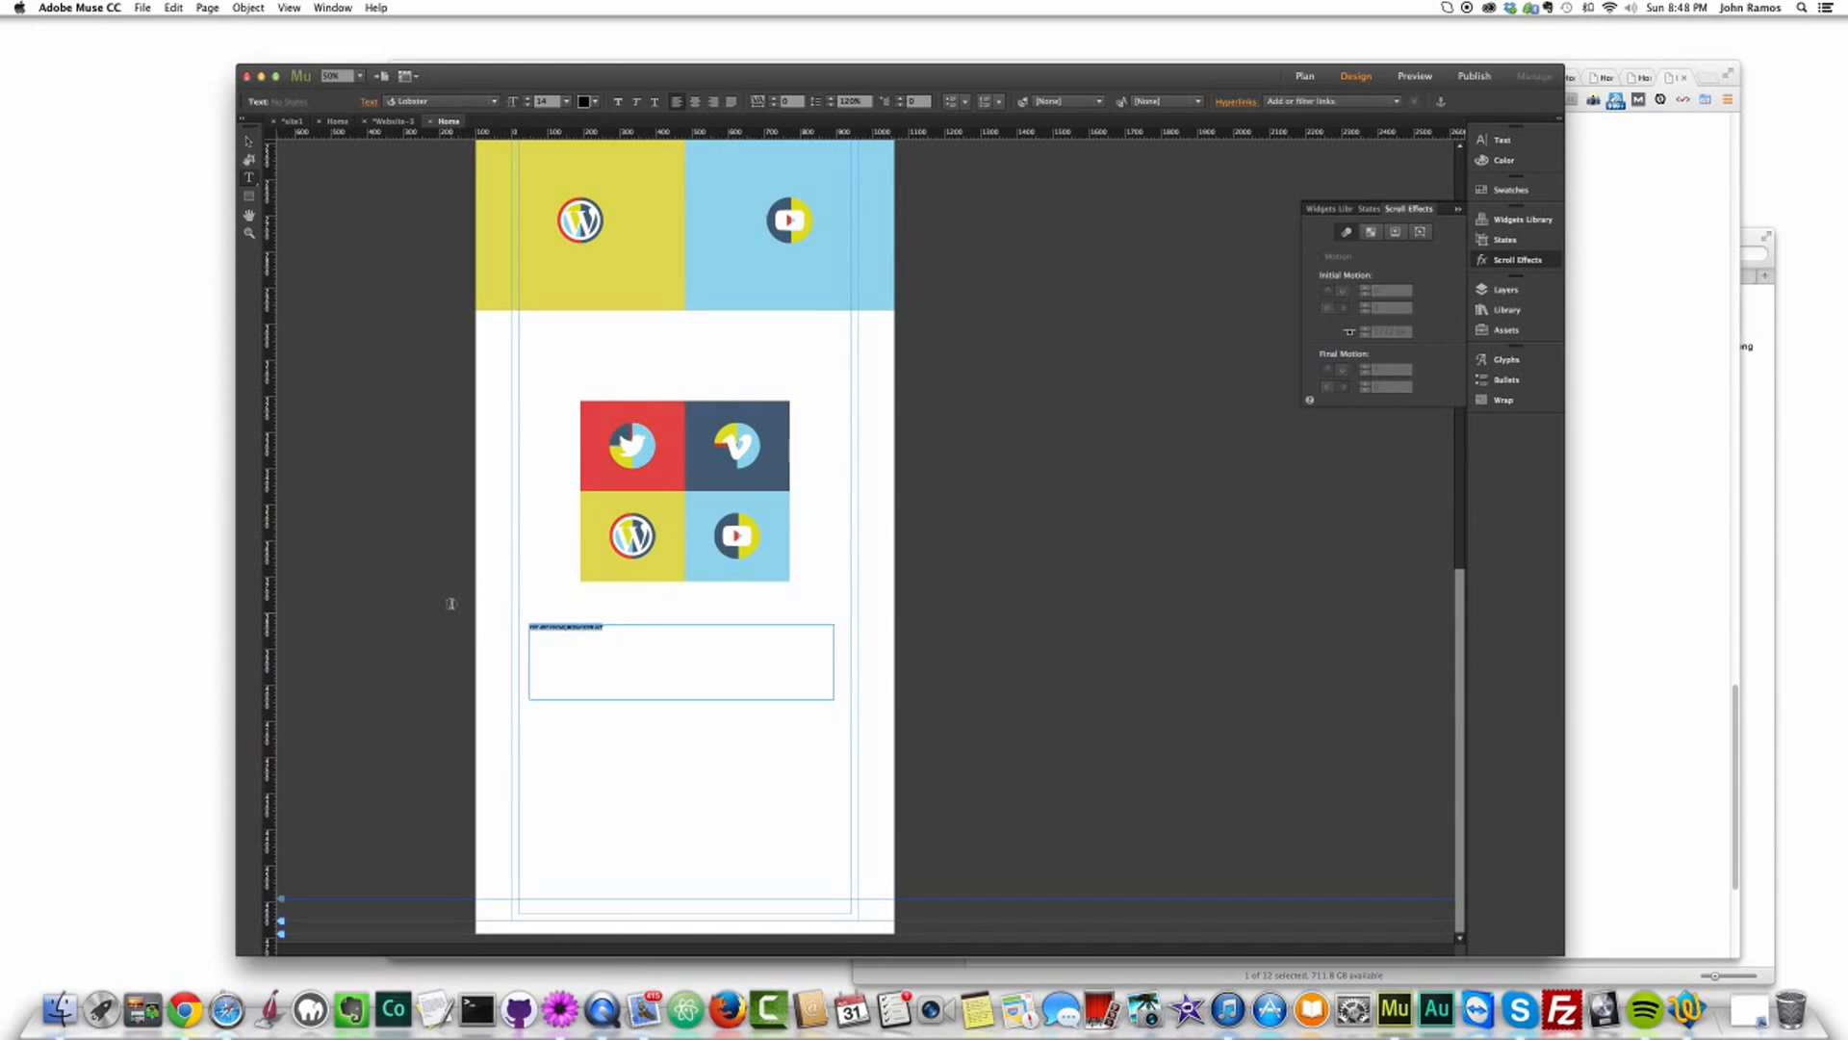
{"action": "left_click", "coordinate": [567, 101]}
{"action": "left_click", "coordinate": [586, 322]}
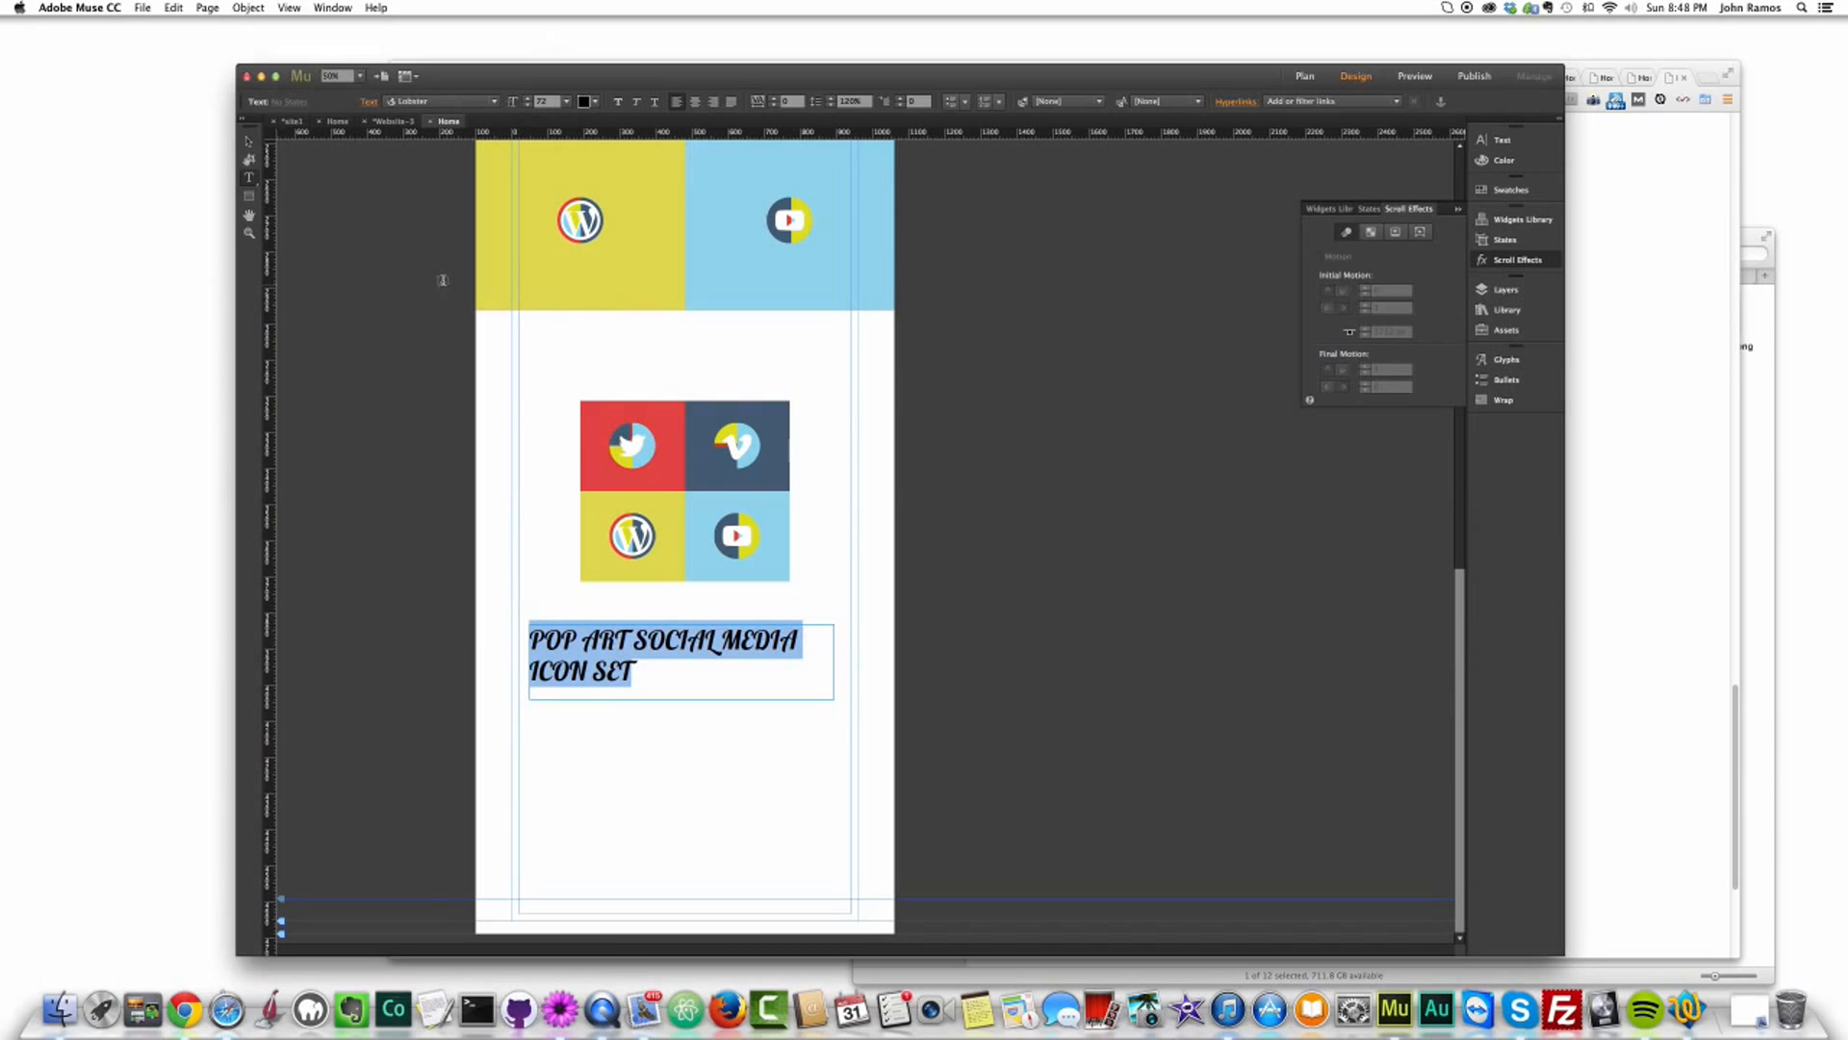
{"action": "left_click", "coordinate": [694, 101]}
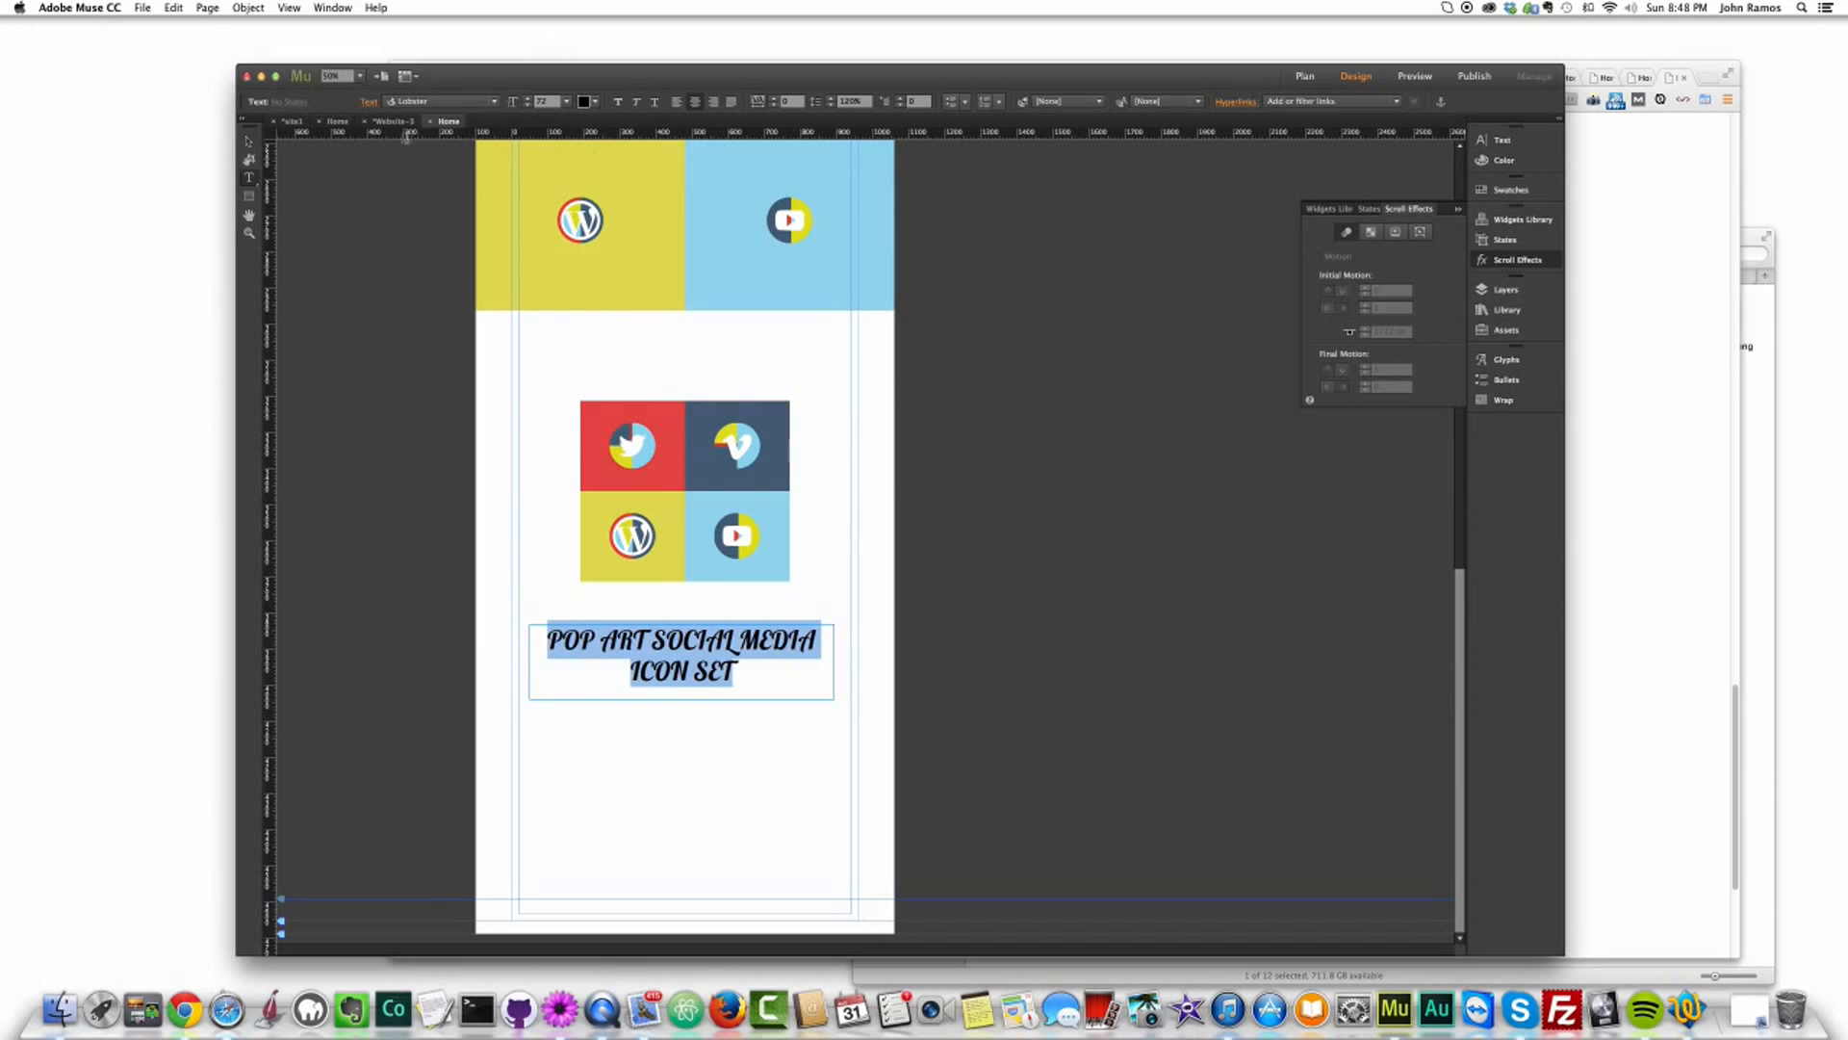
Step: Widen the title's text frame and reduce its font size to 48 so the title fits on one line
{"action": "left_click", "coordinate": [248, 140]}
{"action": "left_click_drag", "start_coordinate": [834, 661], "coordinate": [870, 660]}
{"action": "left_click", "coordinate": [749, 667]}
{"action": "key", "text": "super+a"}
{"action": "left_click", "coordinate": [565, 101]}
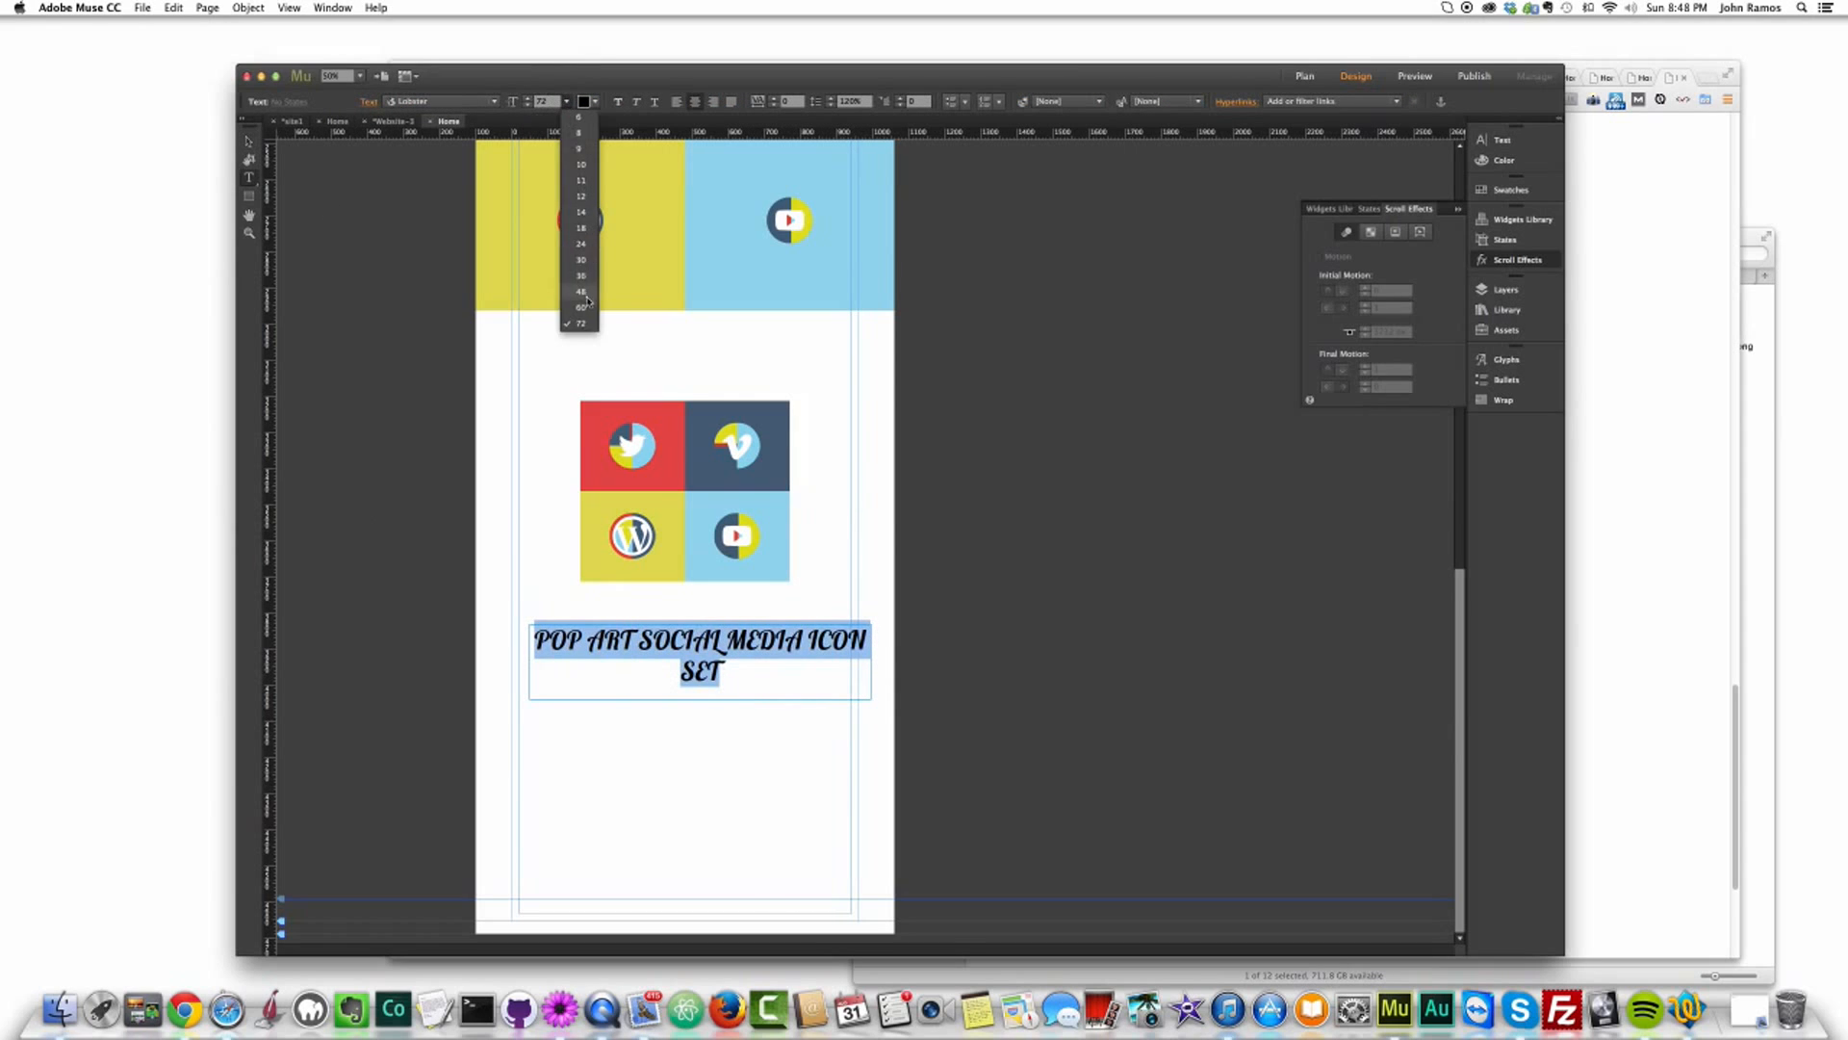
{"action": "left_click", "coordinate": [583, 295]}
{"action": "left_click", "coordinate": [248, 144]}
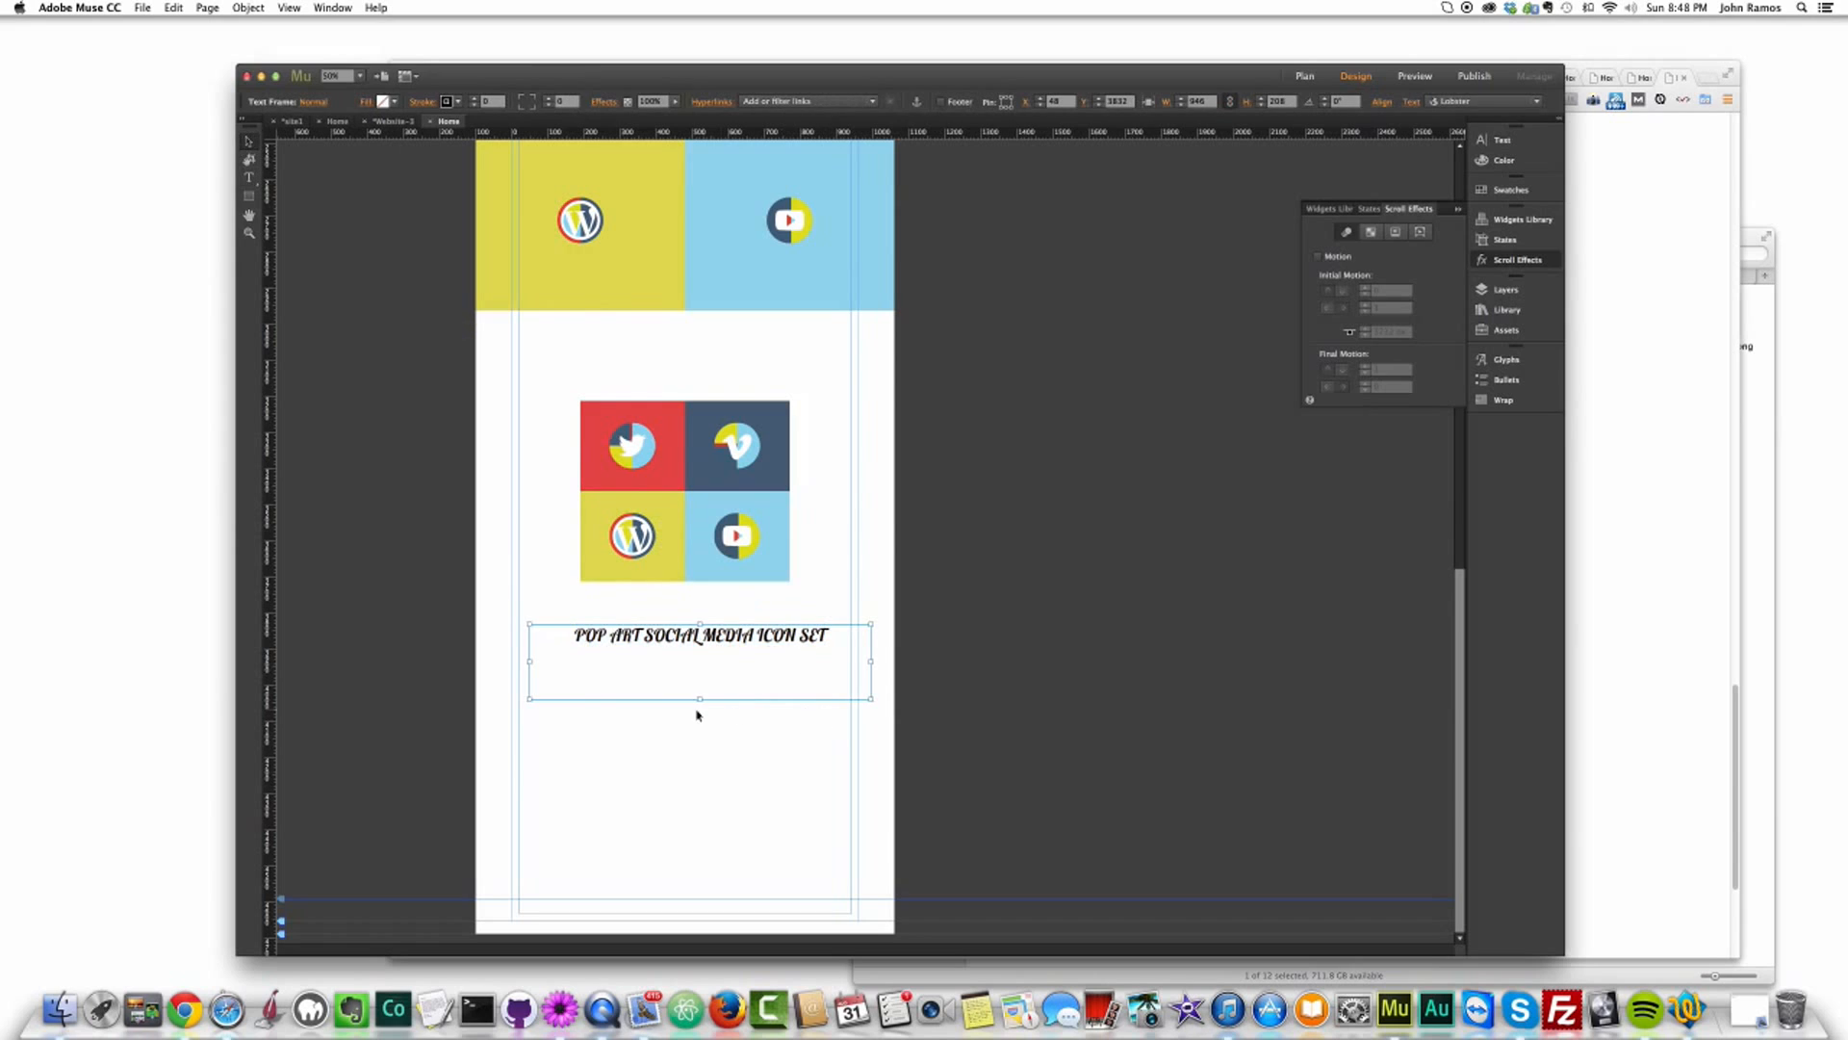
Step: Shorten the text frame to fit the single line and colour the title with the red sampled from the Twitter square
{"action": "left_click_drag", "start_coordinate": [701, 700], "coordinate": [699, 651]}
{"action": "key", "text": "t"}
{"action": "left_click", "coordinate": [842, 635]}
{"action": "left_click_drag", "start_coordinate": [842, 636], "coordinate": [513, 619]}
{"action": "left_click", "coordinate": [587, 102]}
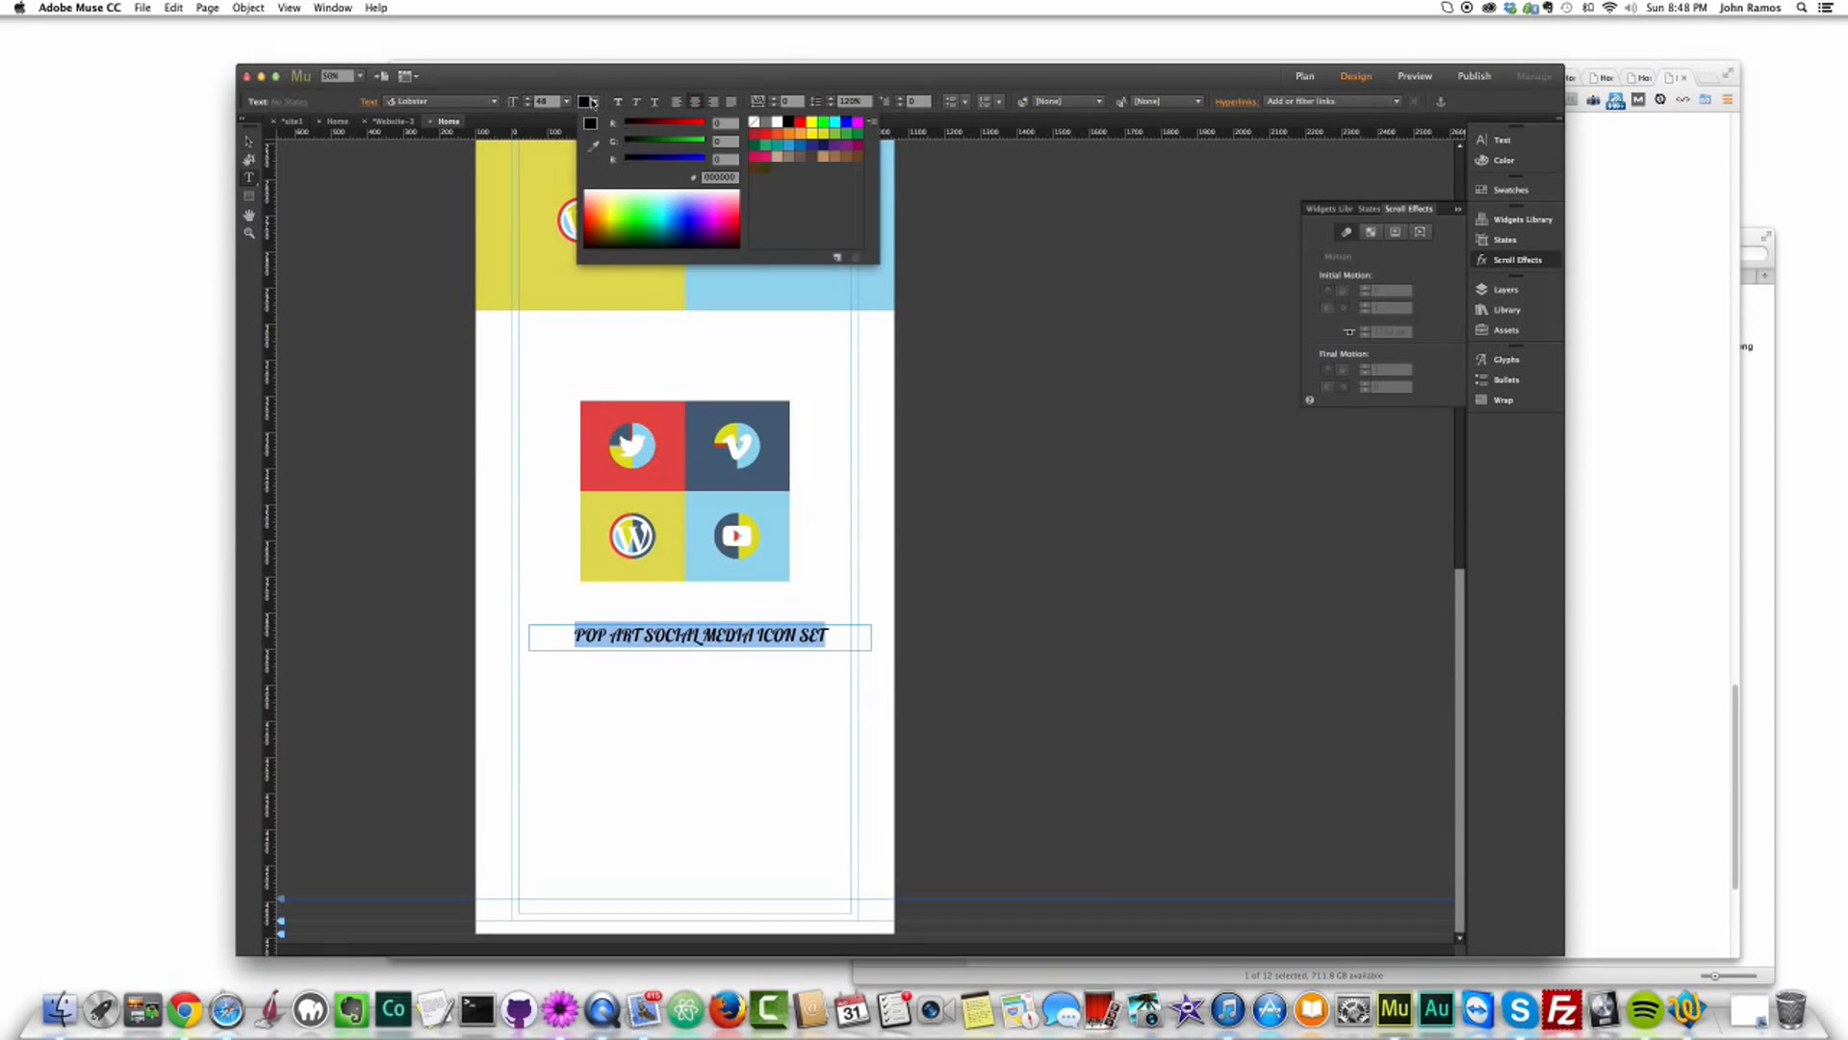
{"action": "left_click", "coordinate": [598, 416]}
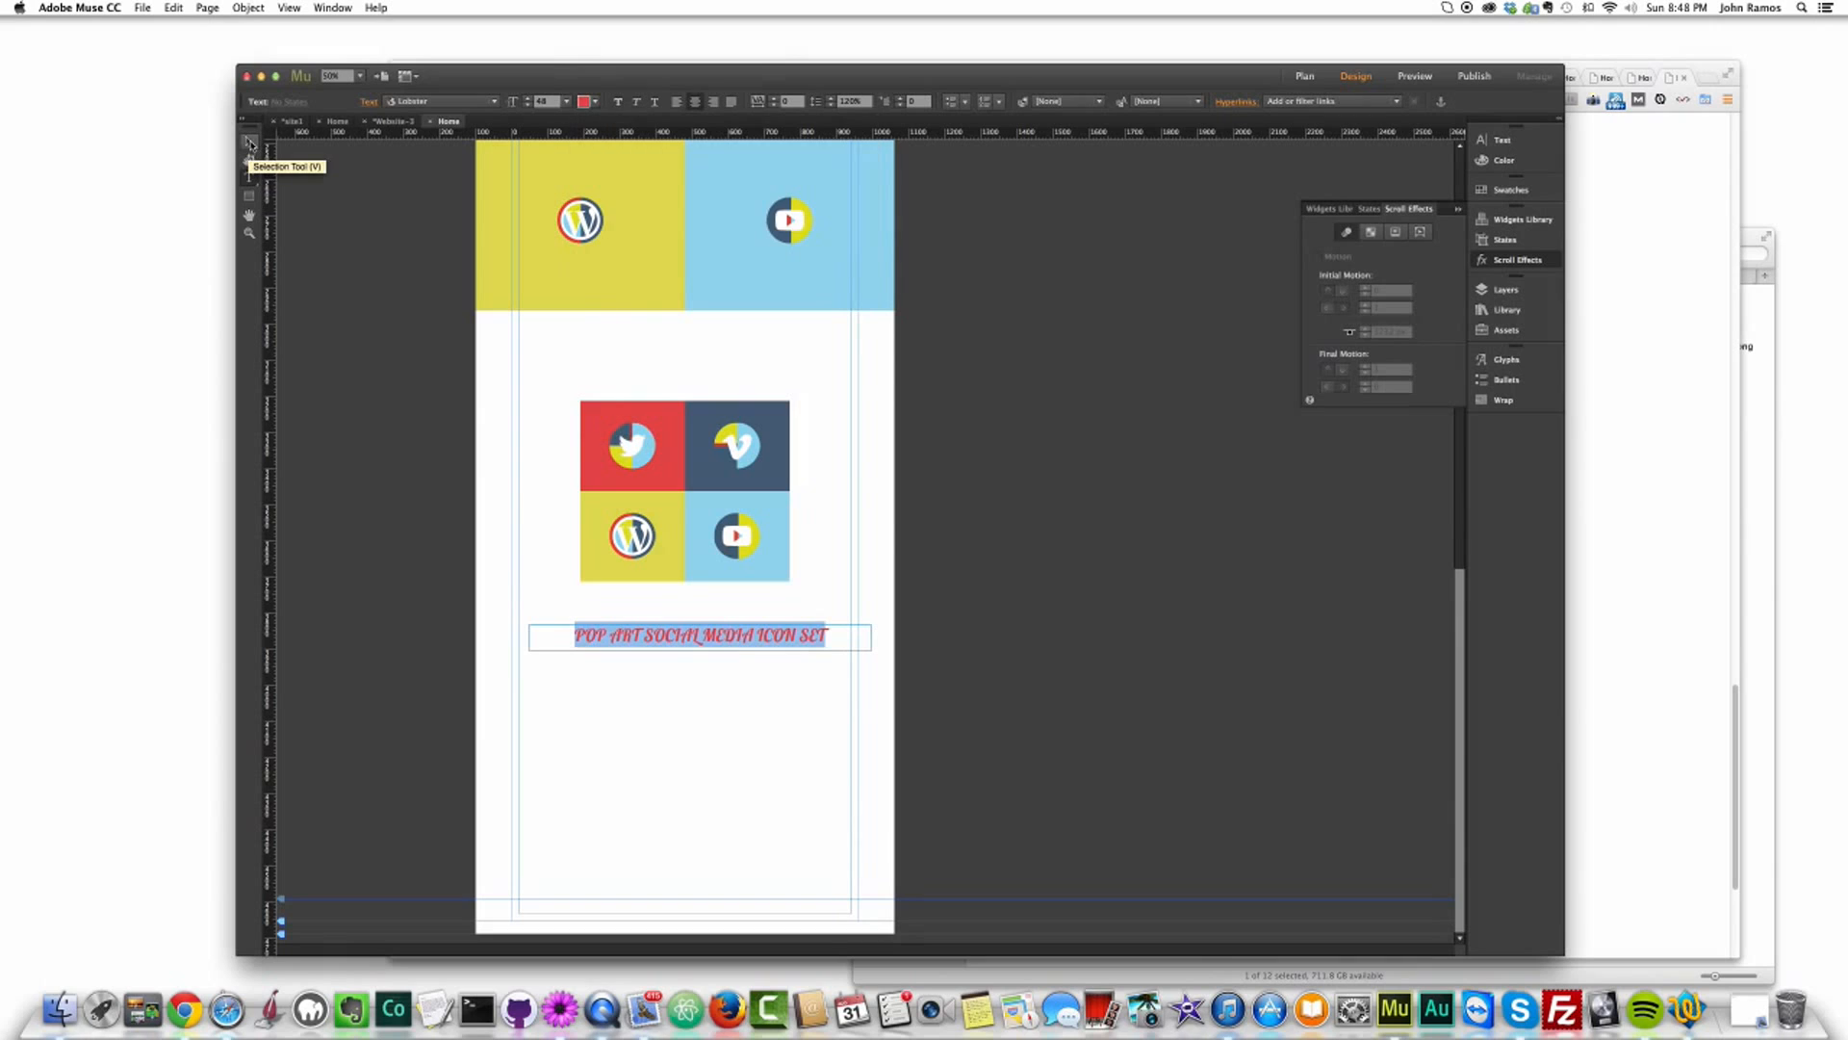
Step: Position the title frame directly under the small icon grid and fit its width to the page's column guides
{"action": "left_click", "coordinate": [249, 145]}
{"action": "left_click", "coordinate": [639, 722]}
{"action": "mouse_move", "coordinate": [689, 645]}
{"action": "left_mouse_down"}
{"action": "mouse_move", "coordinate": [665, 639]}
{"action": "mouse_move", "coordinate": [676, 628]}
{"action": "left_mouse_up"}
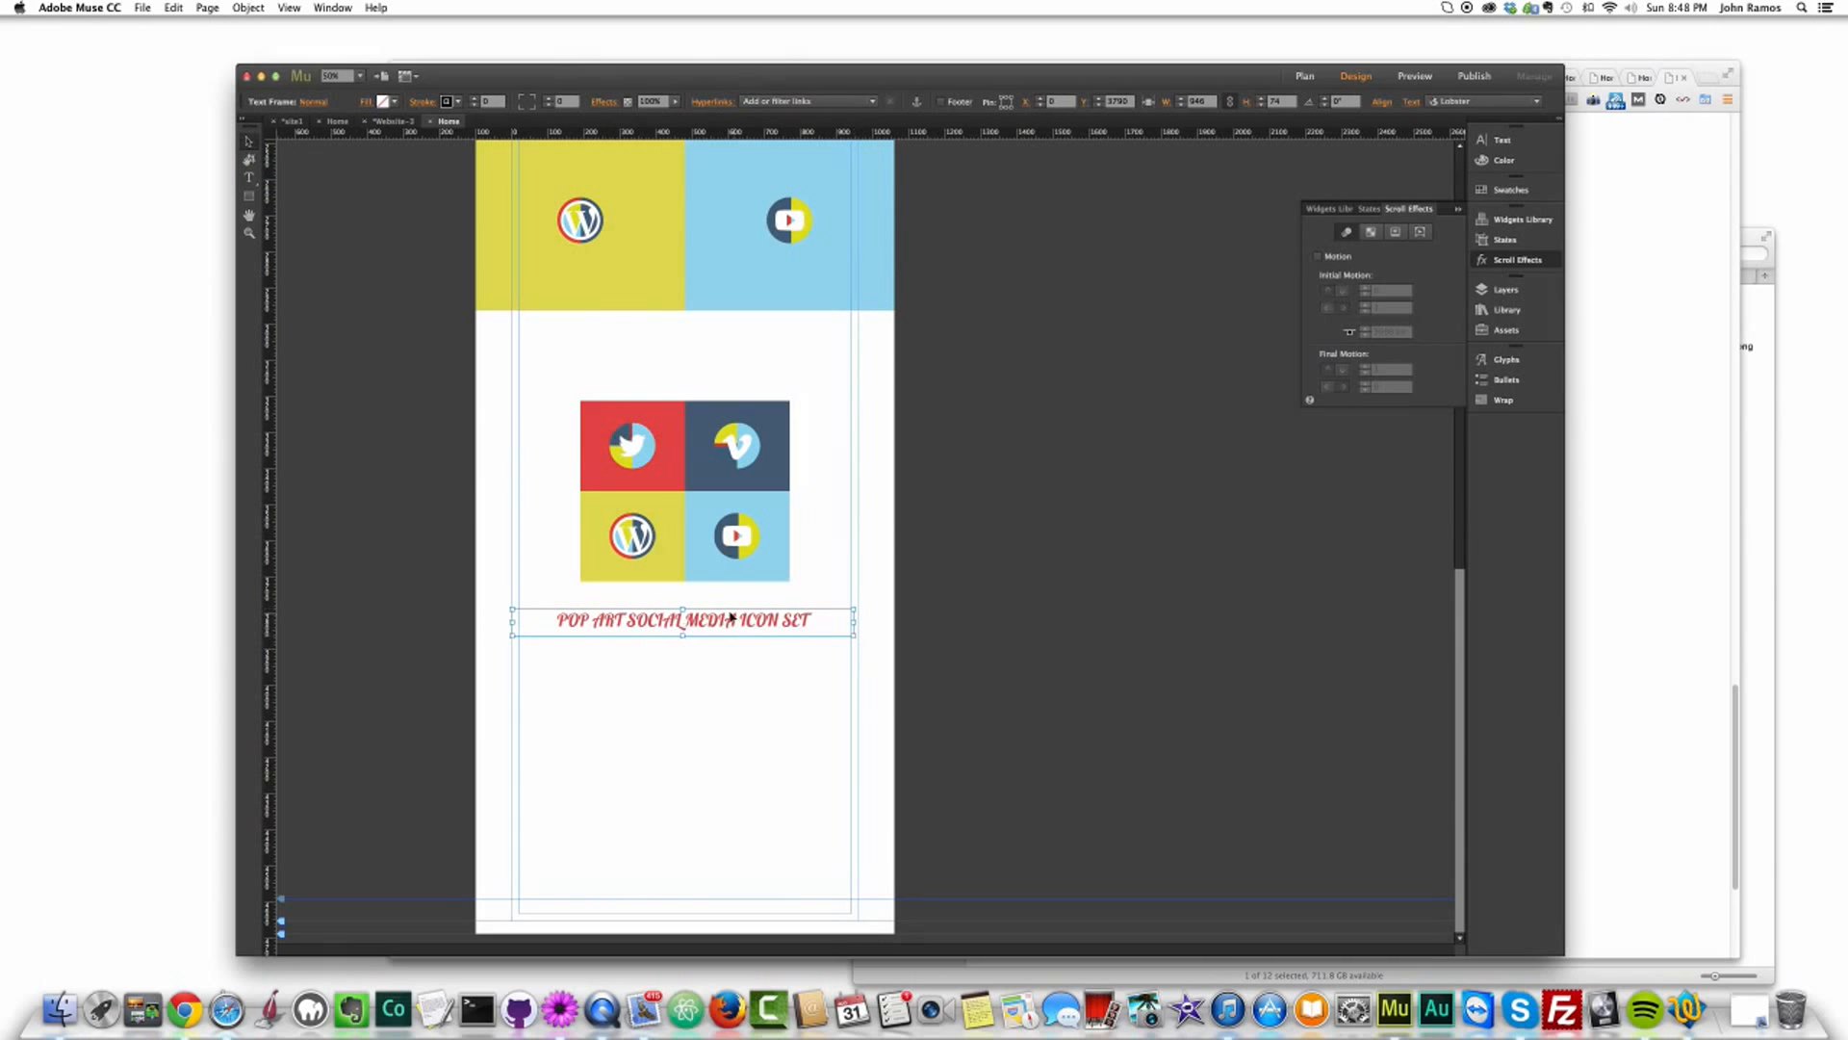
{"action": "left_click_drag", "start_coordinate": [521, 621], "coordinate": [529, 623]}
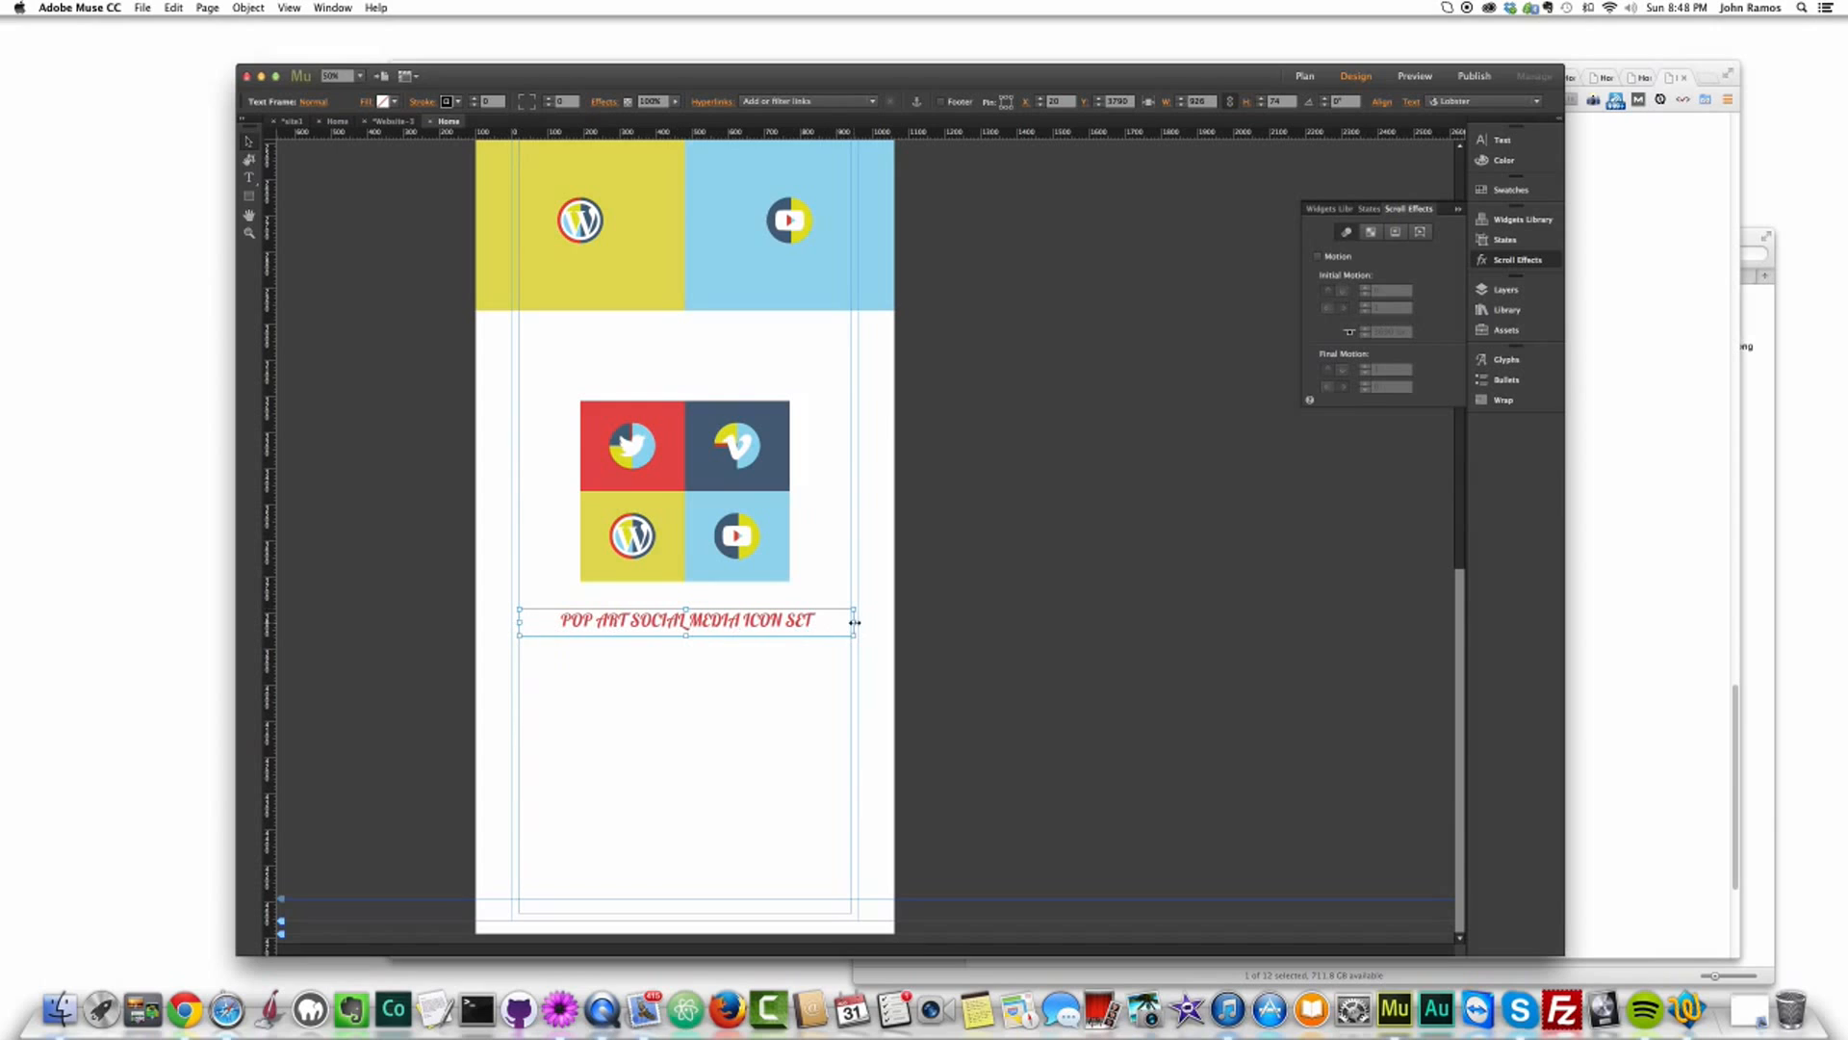
{"action": "left_click_drag", "start_coordinate": [726, 620], "coordinate": [720, 604]}
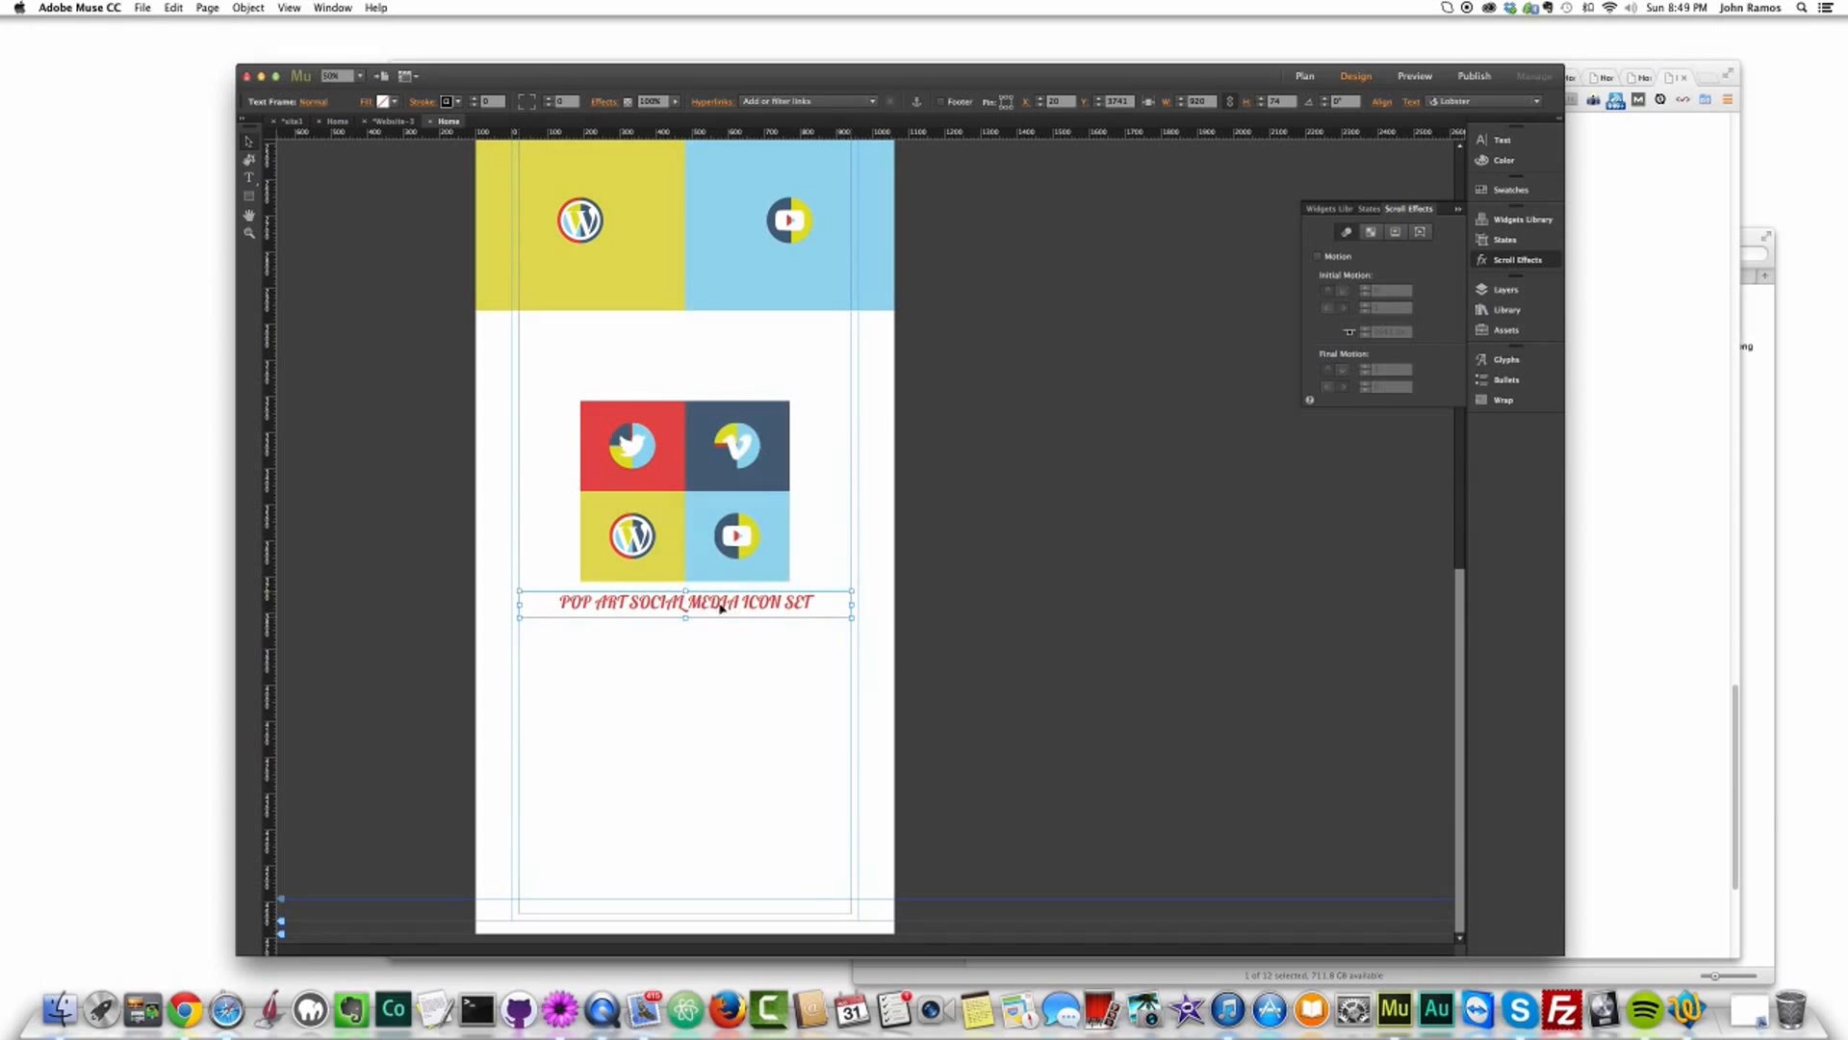
Step: Enable scroll motion on the title and raise its key position to 2964 px, matching the Vimeo square of the small grid
{"action": "left_click", "coordinate": [1318, 256]}
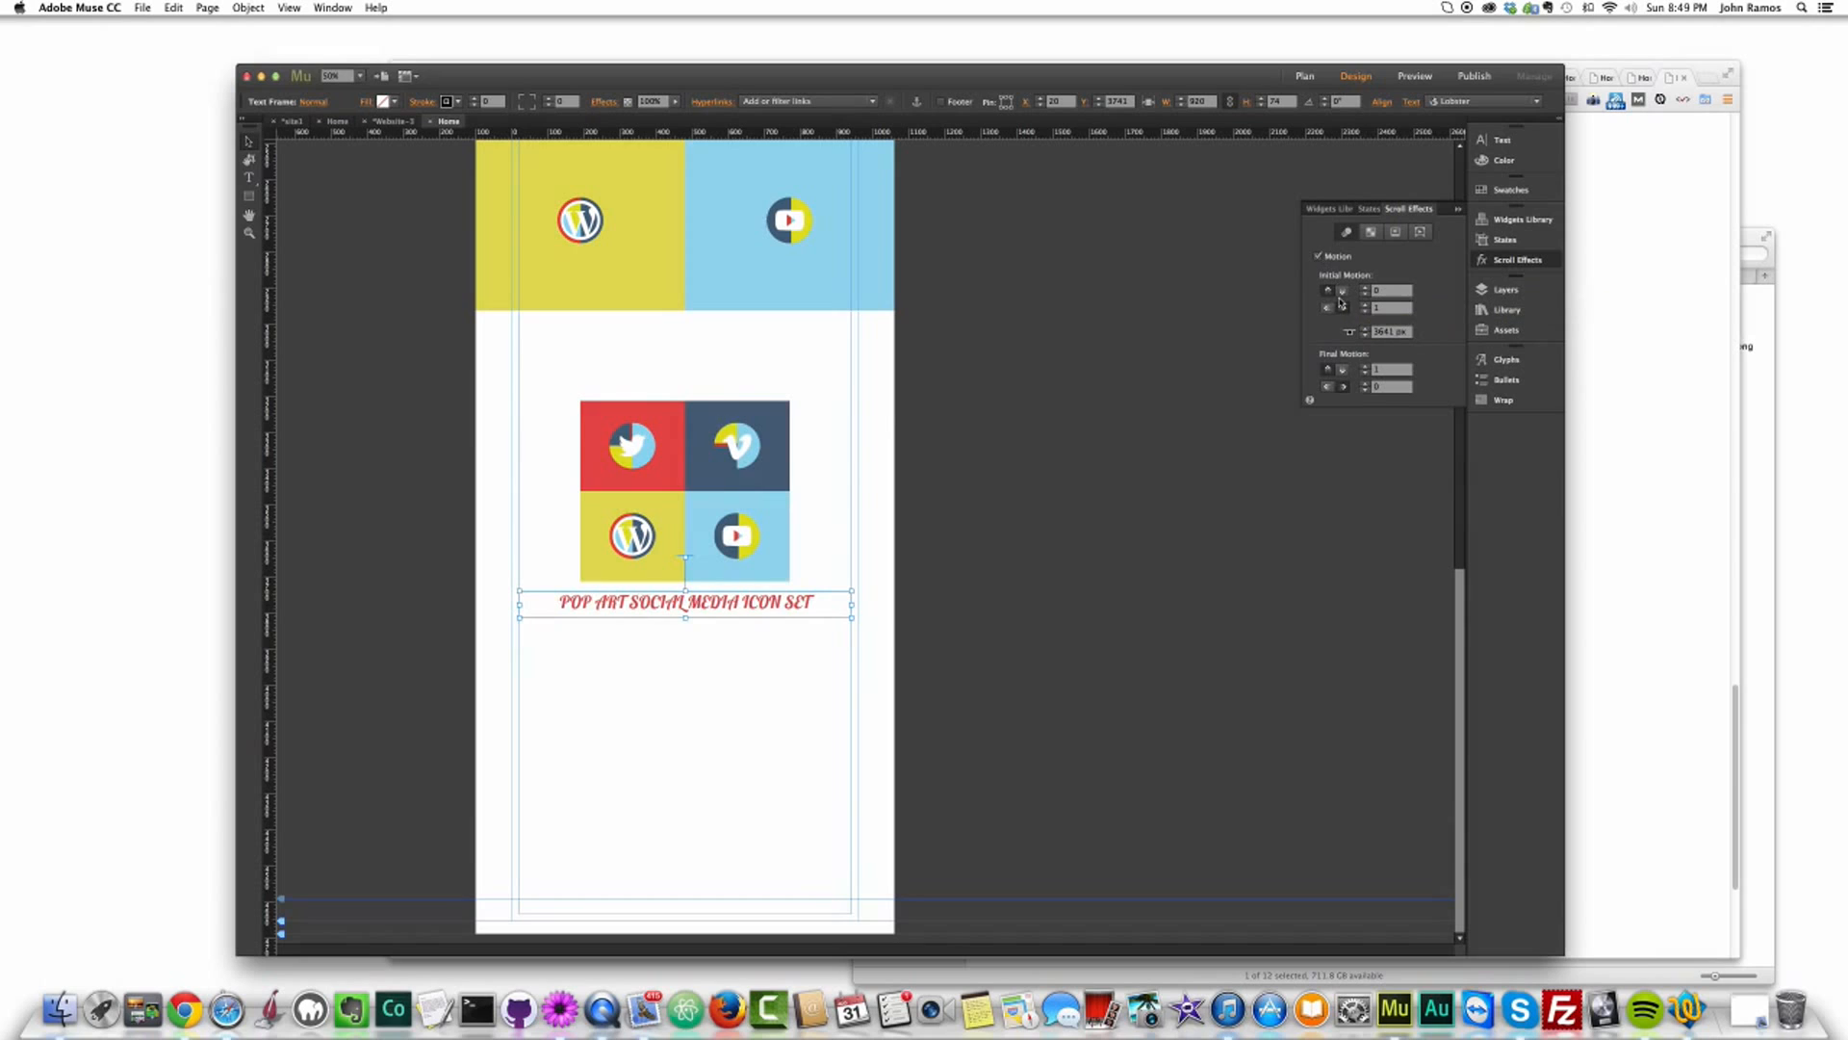
{"action": "left_click_drag", "start_coordinate": [684, 556], "coordinate": [690, 312]}
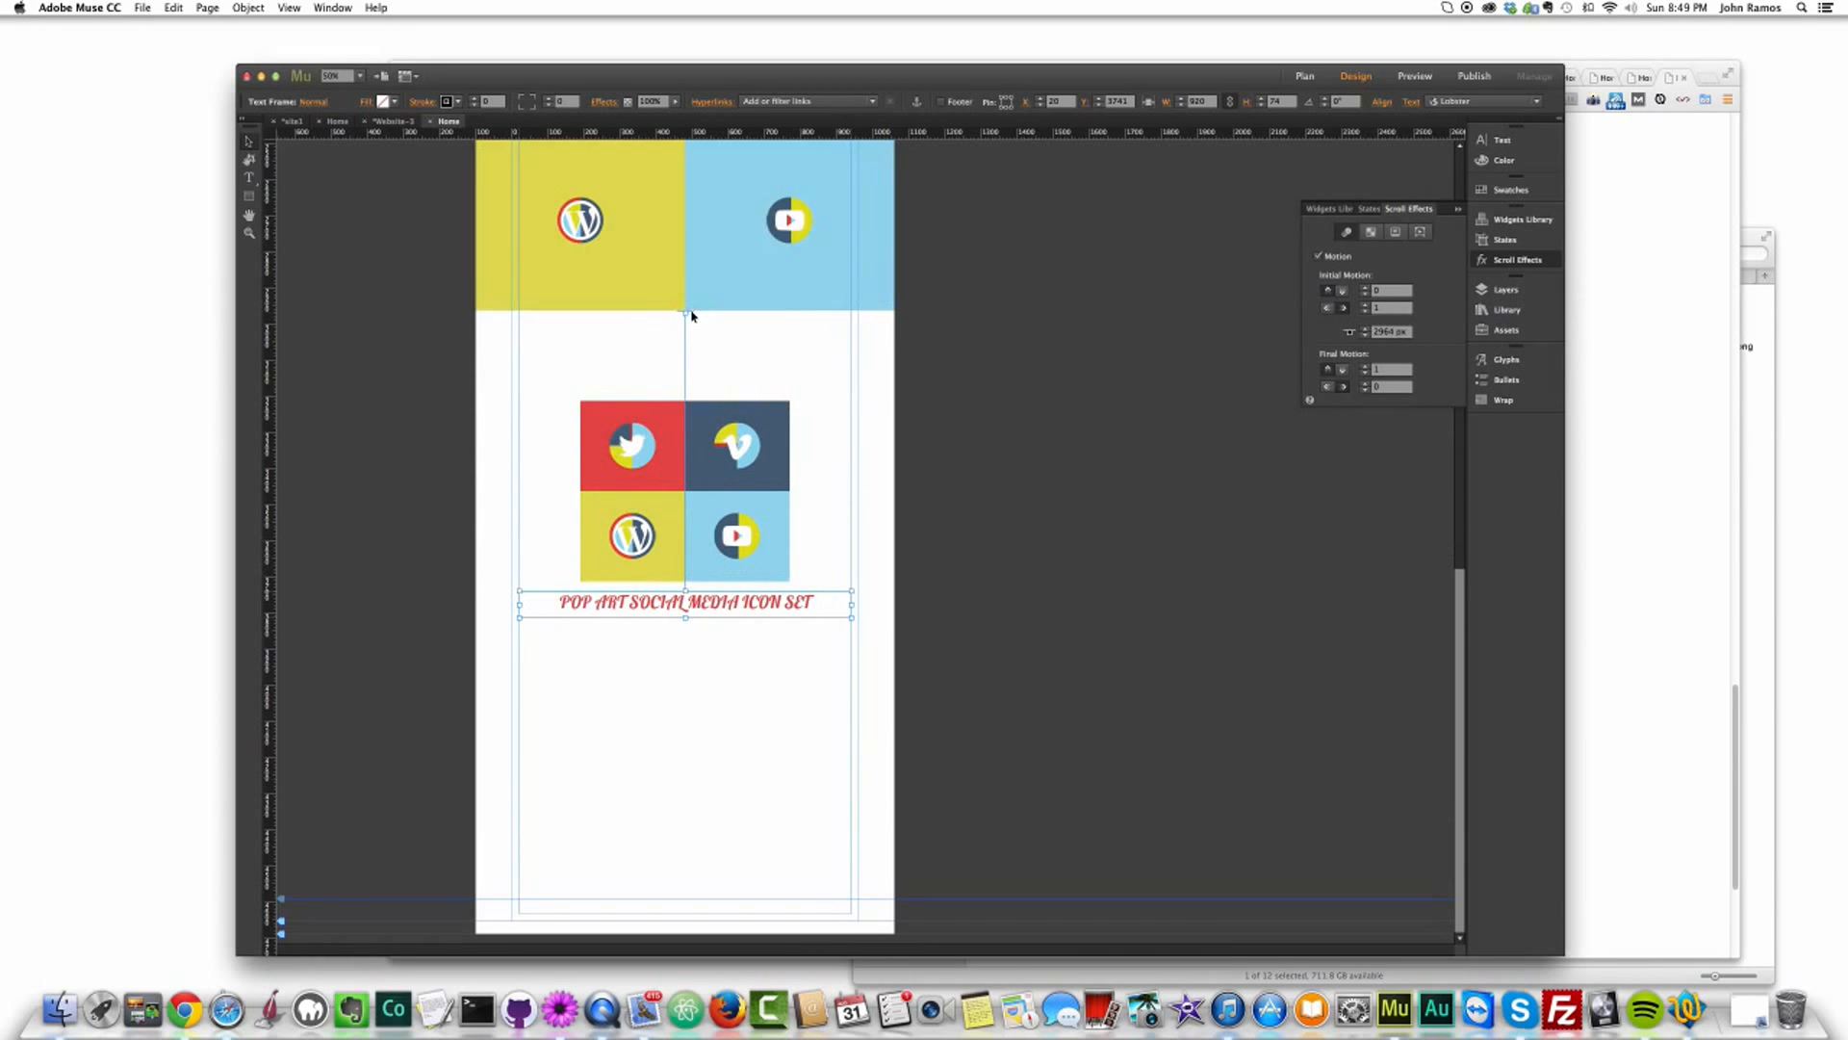
{"action": "left_click", "coordinate": [714, 432]}
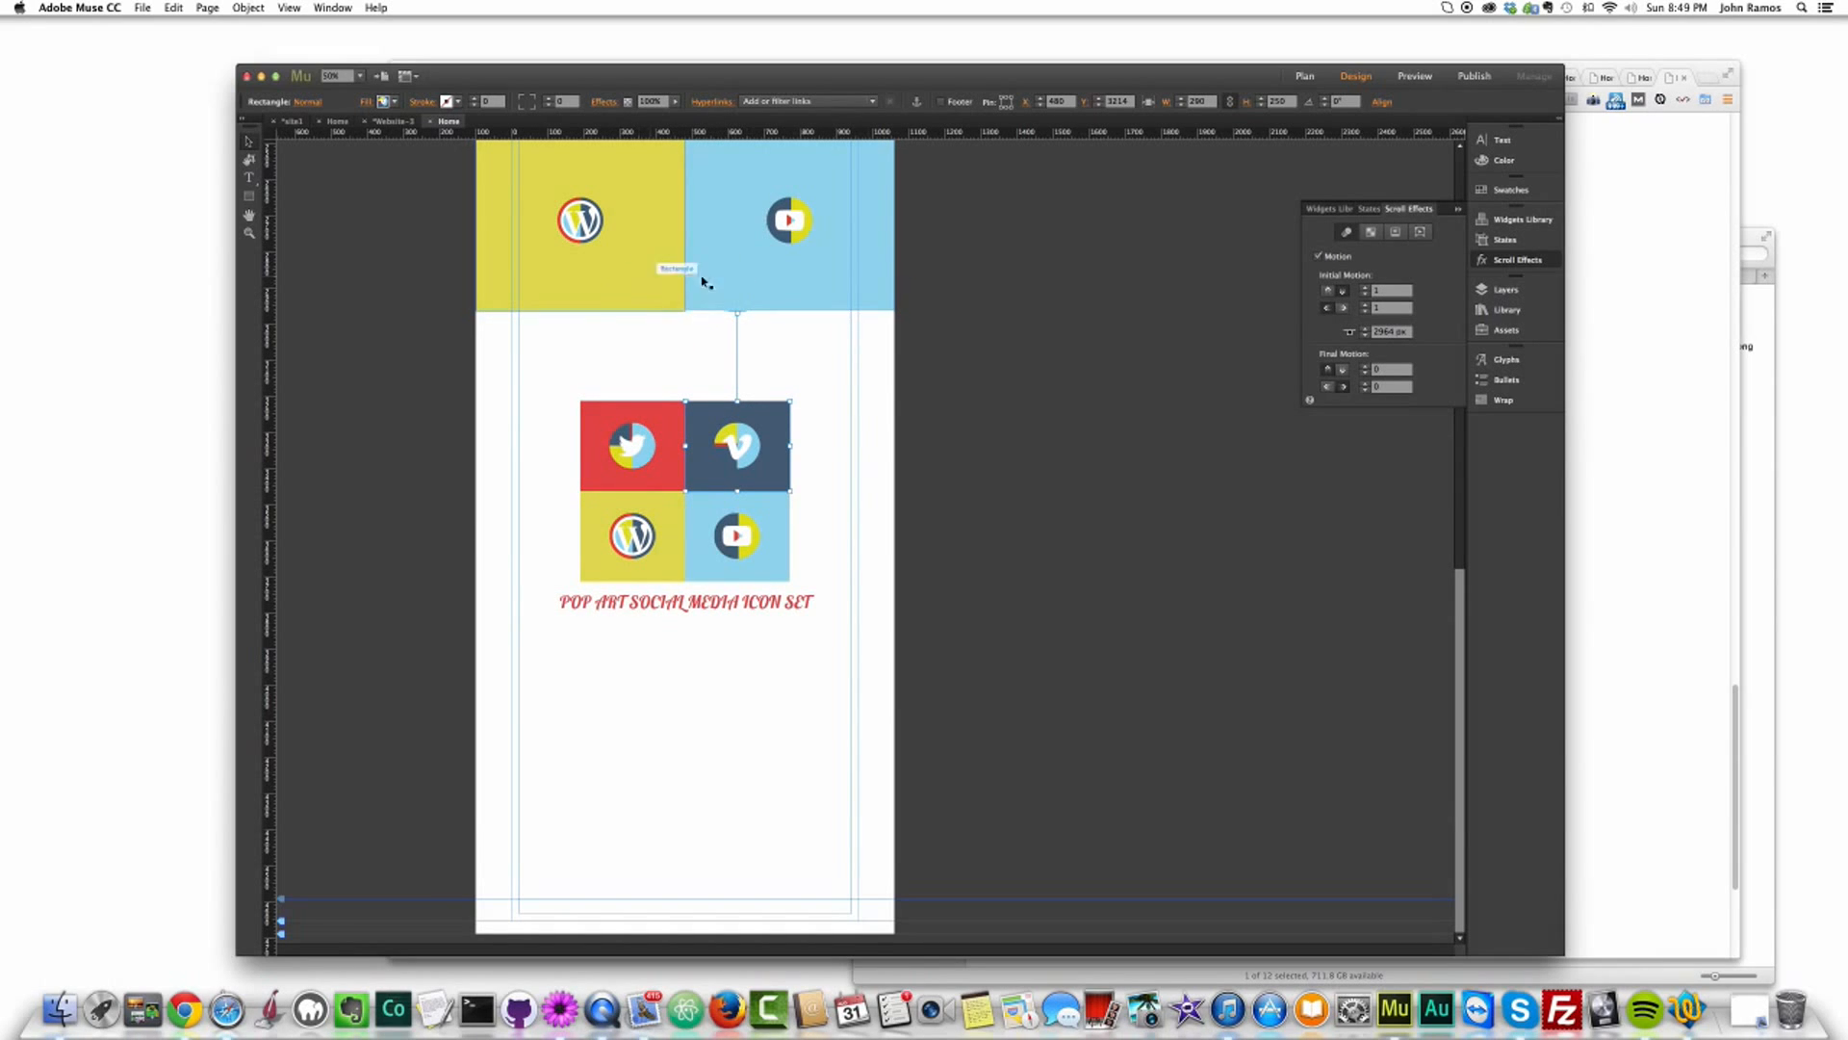
{"action": "left_click", "coordinate": [686, 606]}
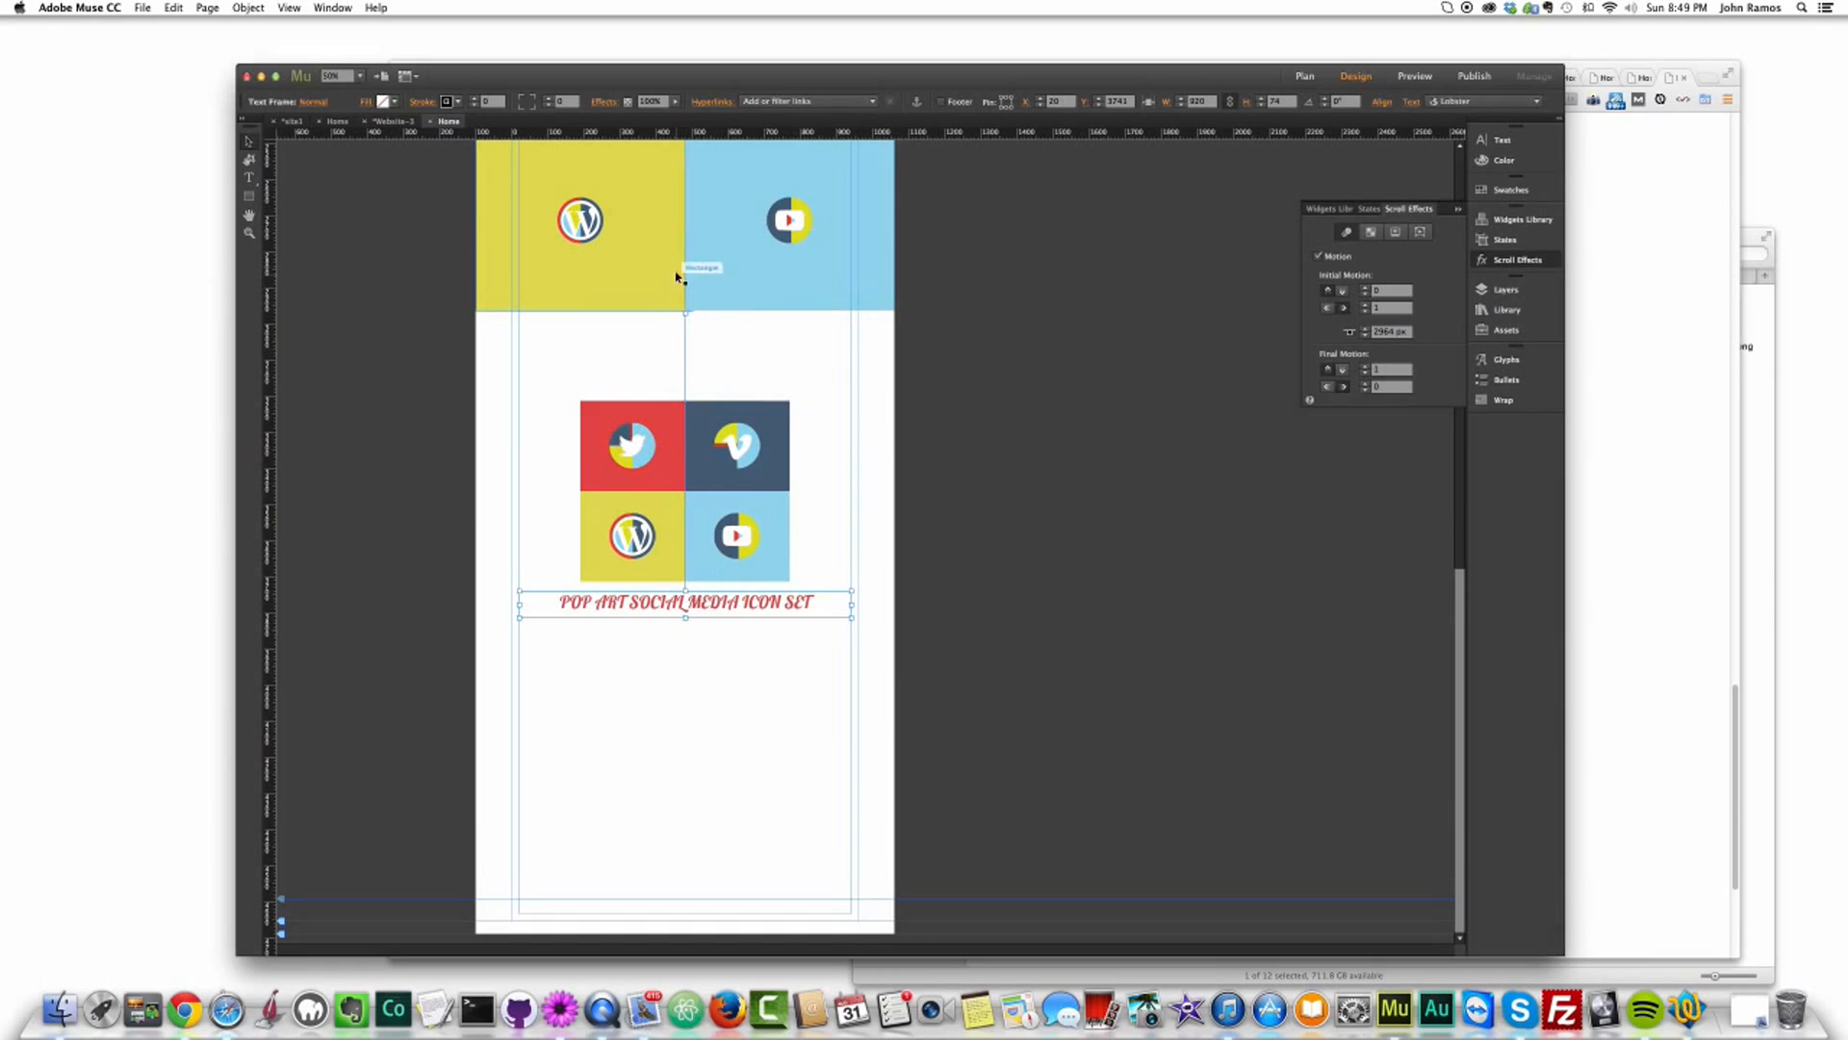
Step: Set the title's initial motion to 1 vertically and 0 horizontally, and its final vertical motion to 0
{"action": "left_click", "coordinate": [1381, 371]}
{"action": "type", "text": "0"}
{"action": "key", "text": "Return"}
{"action": "left_click", "coordinate": [1364, 288]}
{"action": "left_click", "coordinate": [1386, 308]}
{"action": "left_click", "coordinate": [1363, 311]}
{"action": "left_click", "coordinate": [1051, 544]}
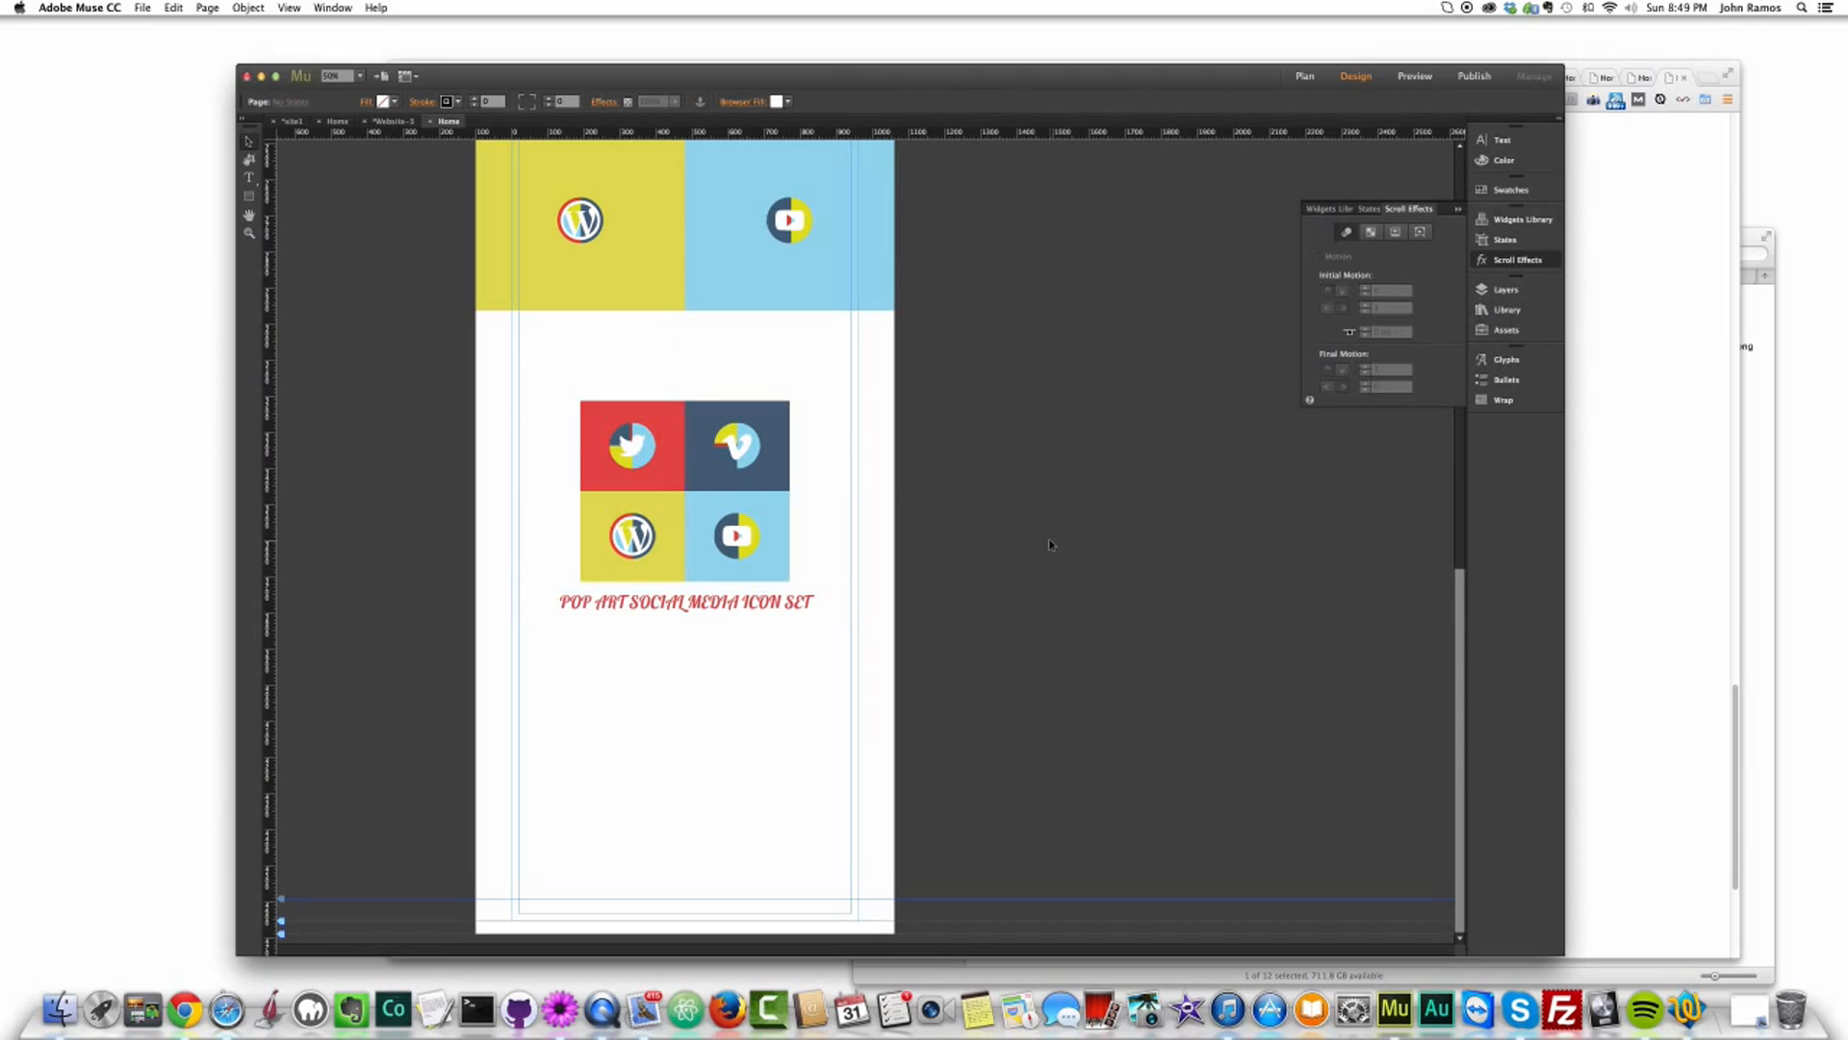
Step: Move the title slightly down from the grid and realign its key position with the lower edge of the large squares
{"action": "left_click", "coordinate": [736, 603]}
{"action": "left_click_drag", "start_coordinate": [736, 604], "coordinate": [736, 610]}
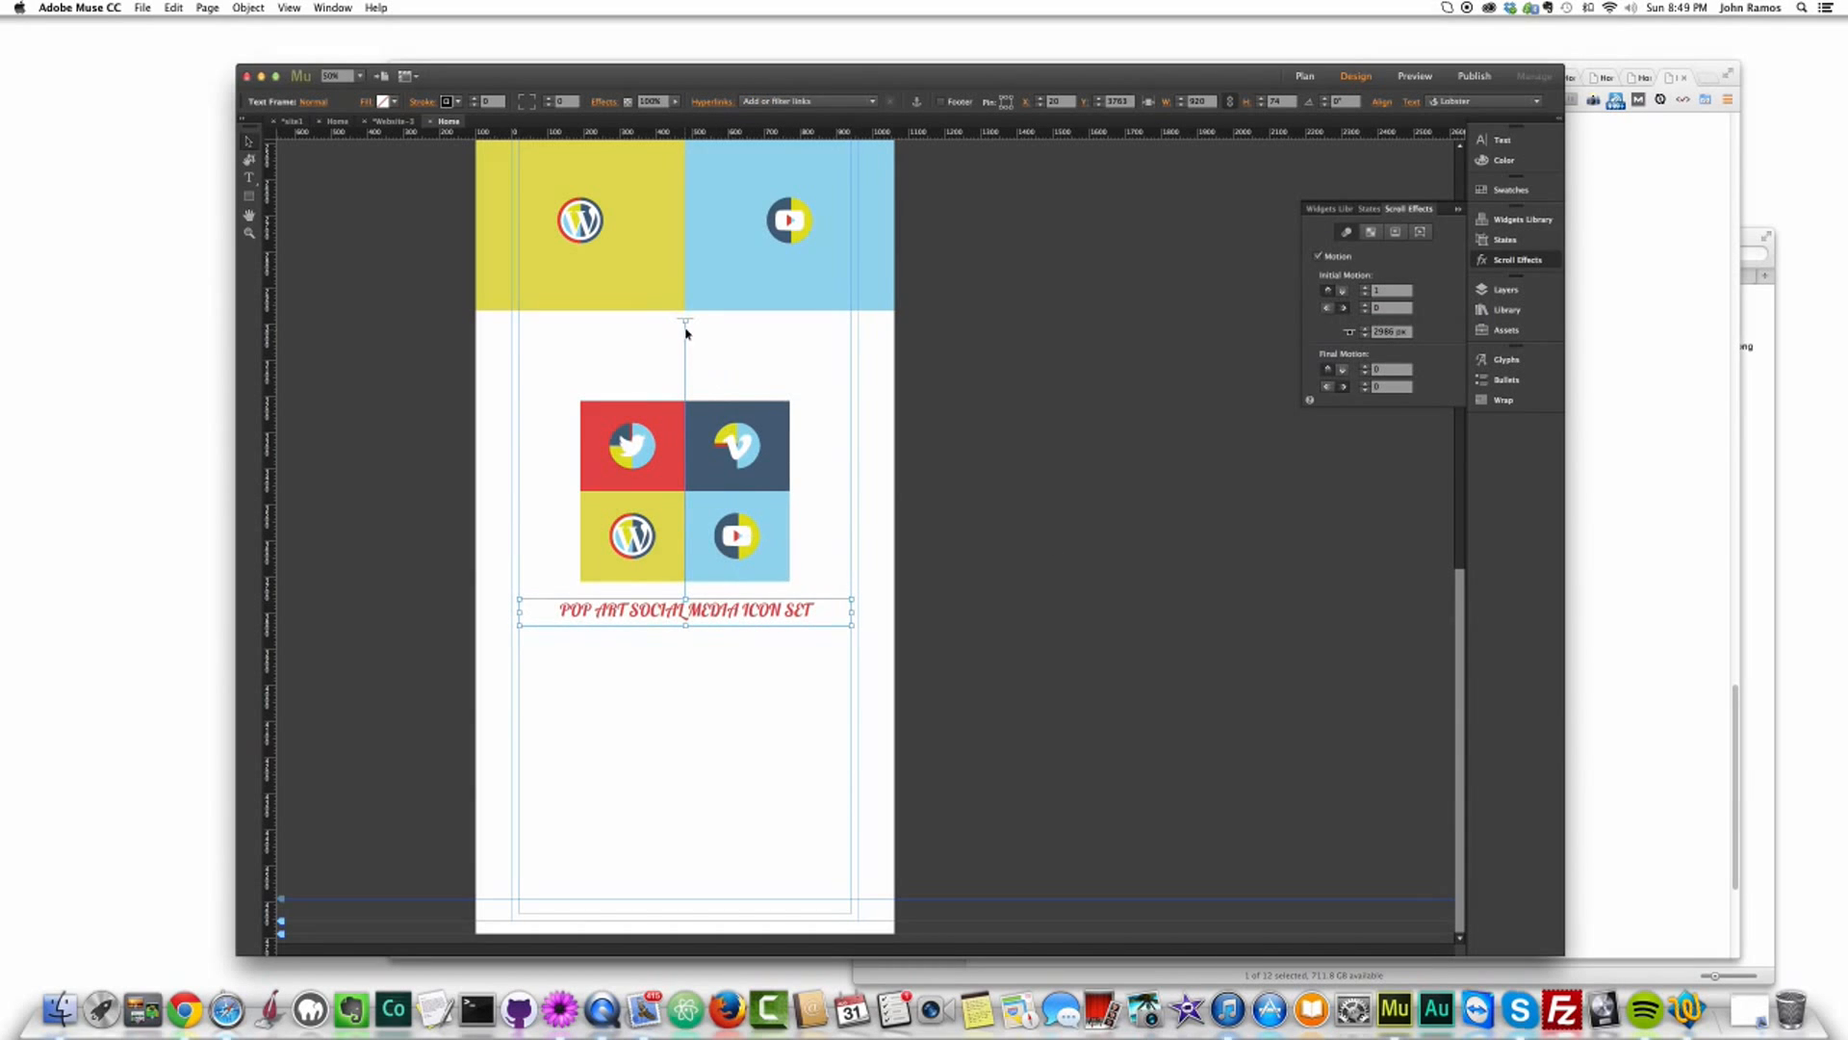
{"action": "left_click_drag", "start_coordinate": [685, 324], "coordinate": [685, 310]}
{"action": "left_click", "coordinate": [1196, 527]}
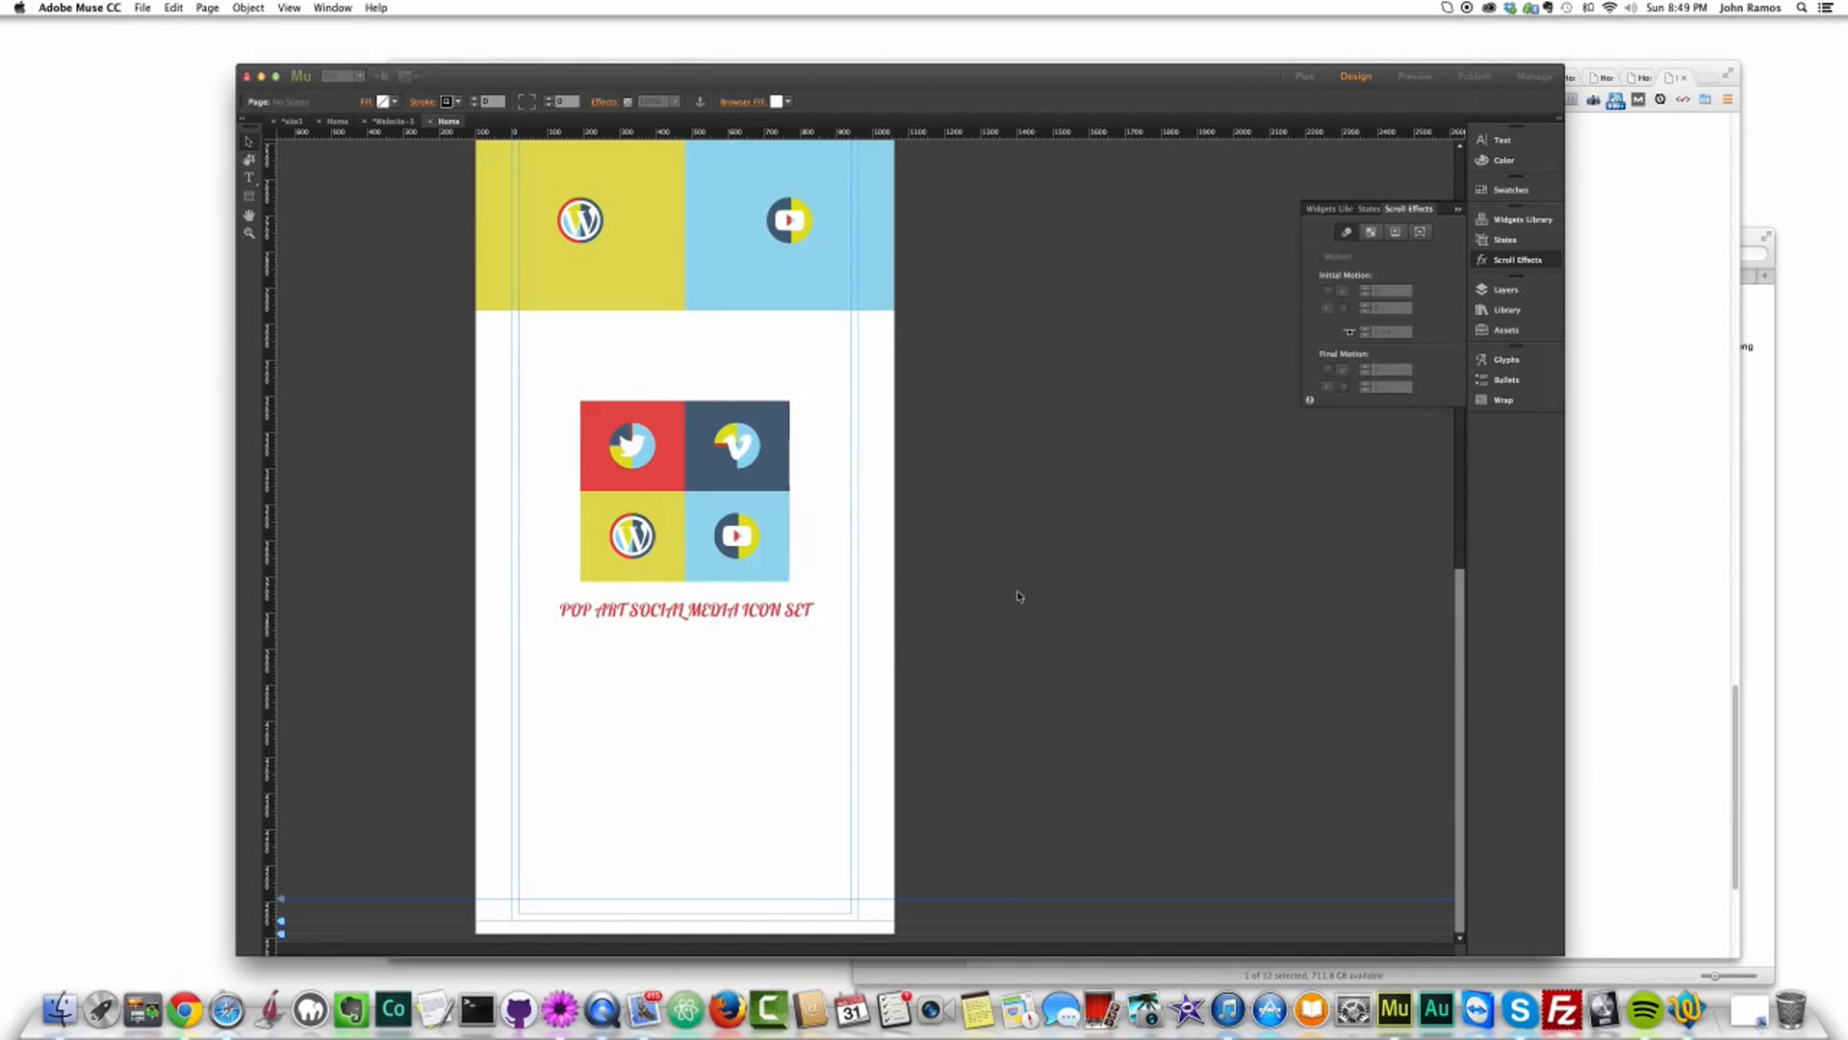
Step: Preview the page in the browser and scroll through it to check how the title arrives beneath the assembled icon grid
{"action": "key", "text": "super+shift+e"}
{"action": "left_click_drag", "start_coordinate": [1738, 200], "coordinate": [1723, 730]}
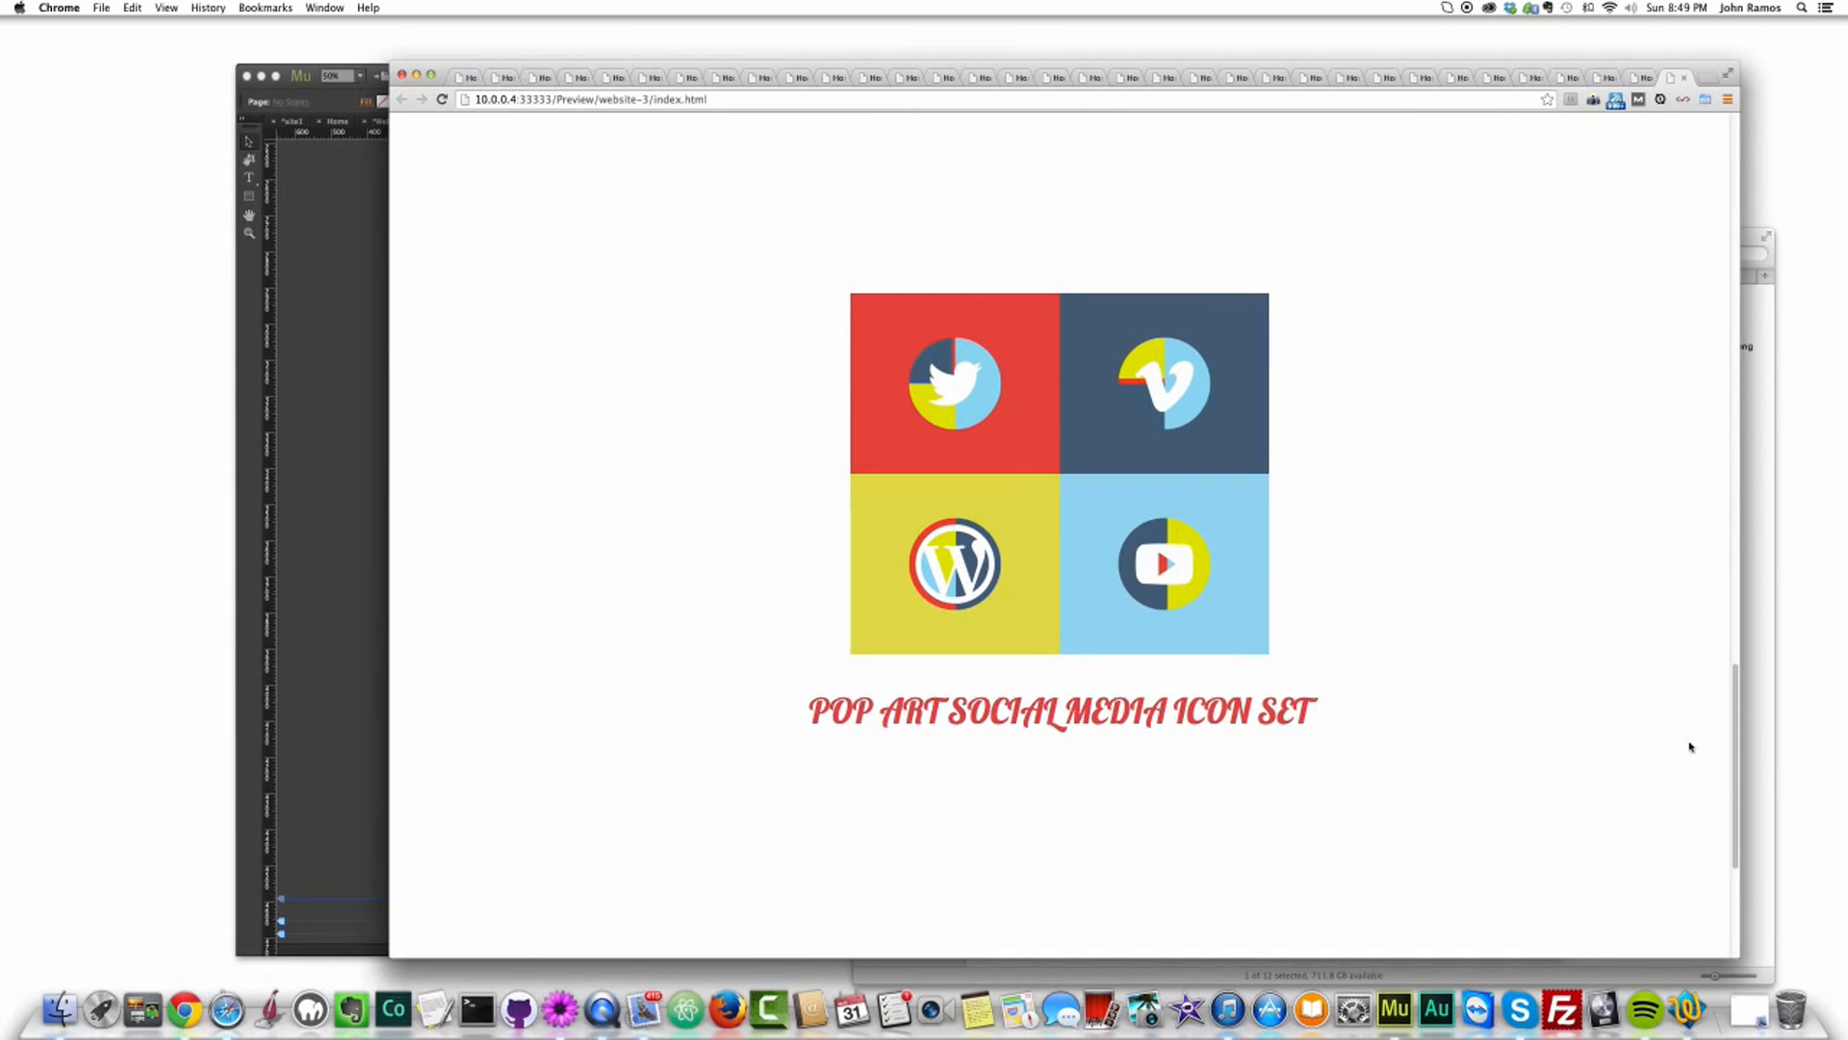
{"action": "left_click_drag", "start_coordinate": [1733, 760], "coordinate": [1704, 120]}
{"action": "left_click_drag", "start_coordinate": [1734, 238], "coordinate": [1742, 808]}
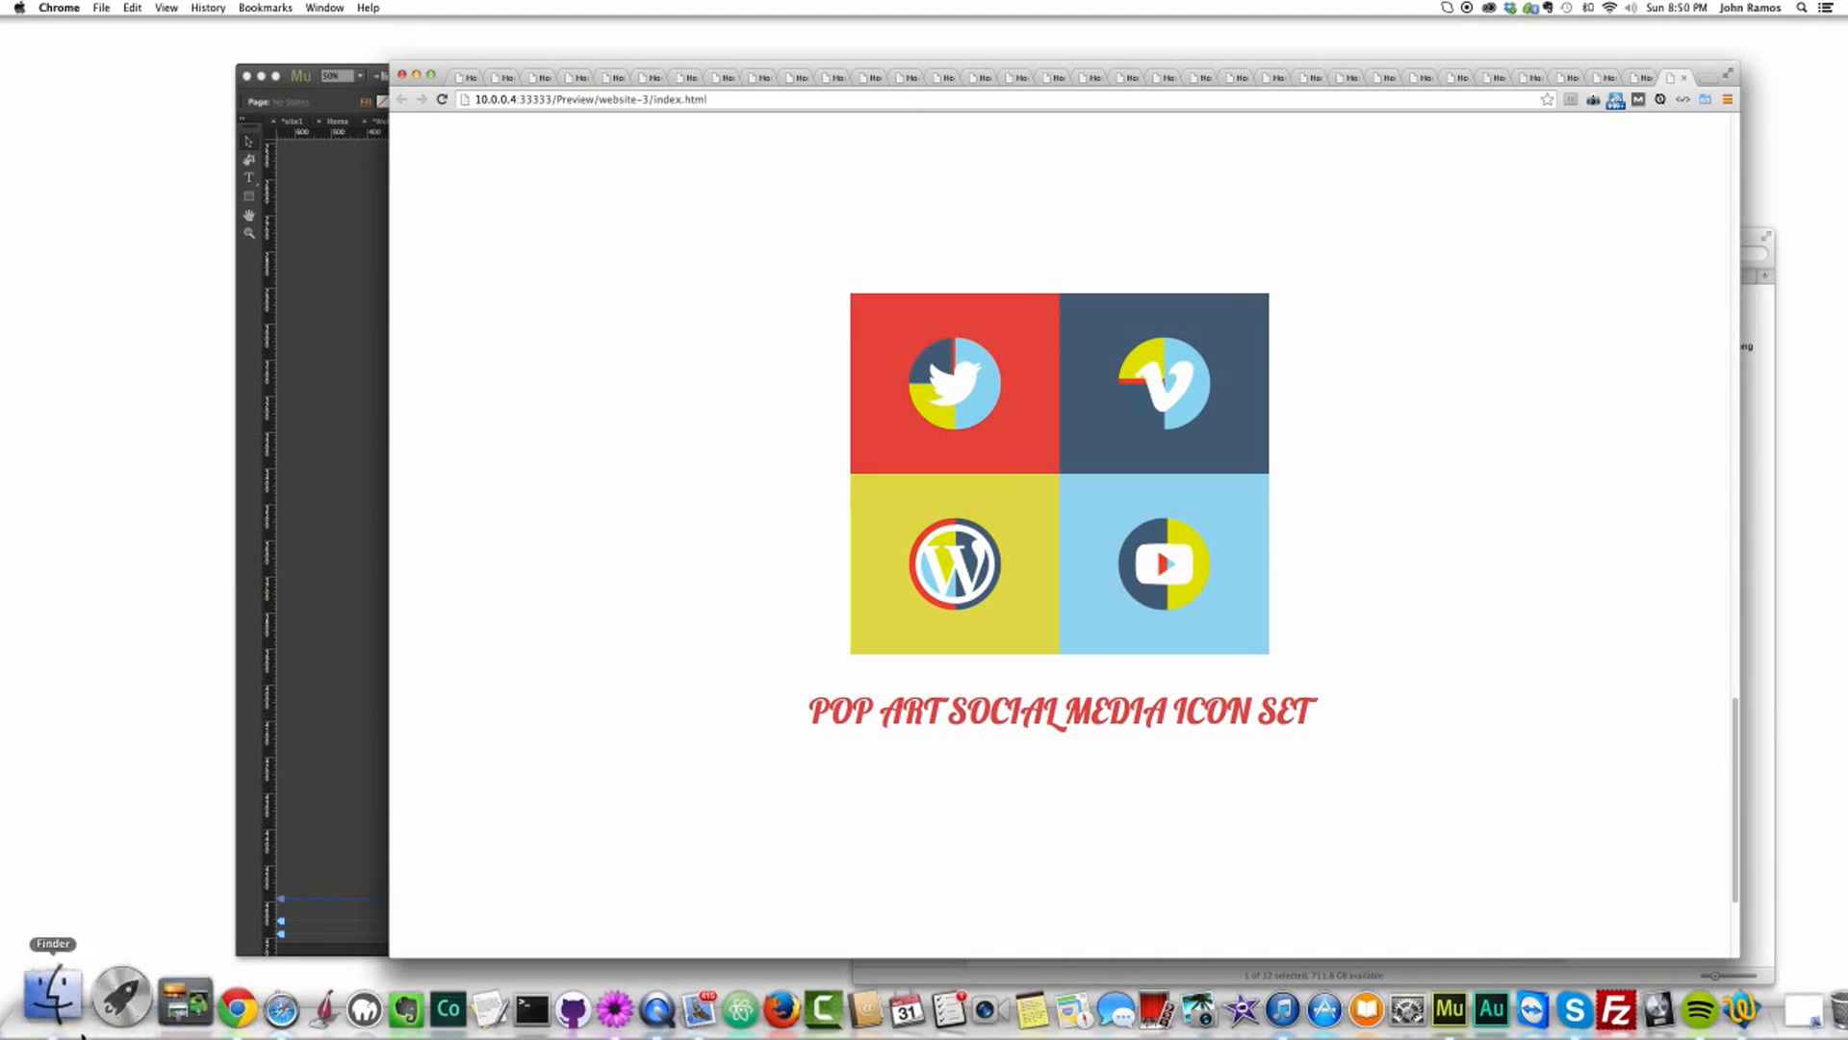
Step: Look through the Pop Art Social Media Icons. Set 1 folder and its 128x128 icons in Finder, and return to Adobe Muse
{"action": "left_click", "coordinate": [58, 1007]}
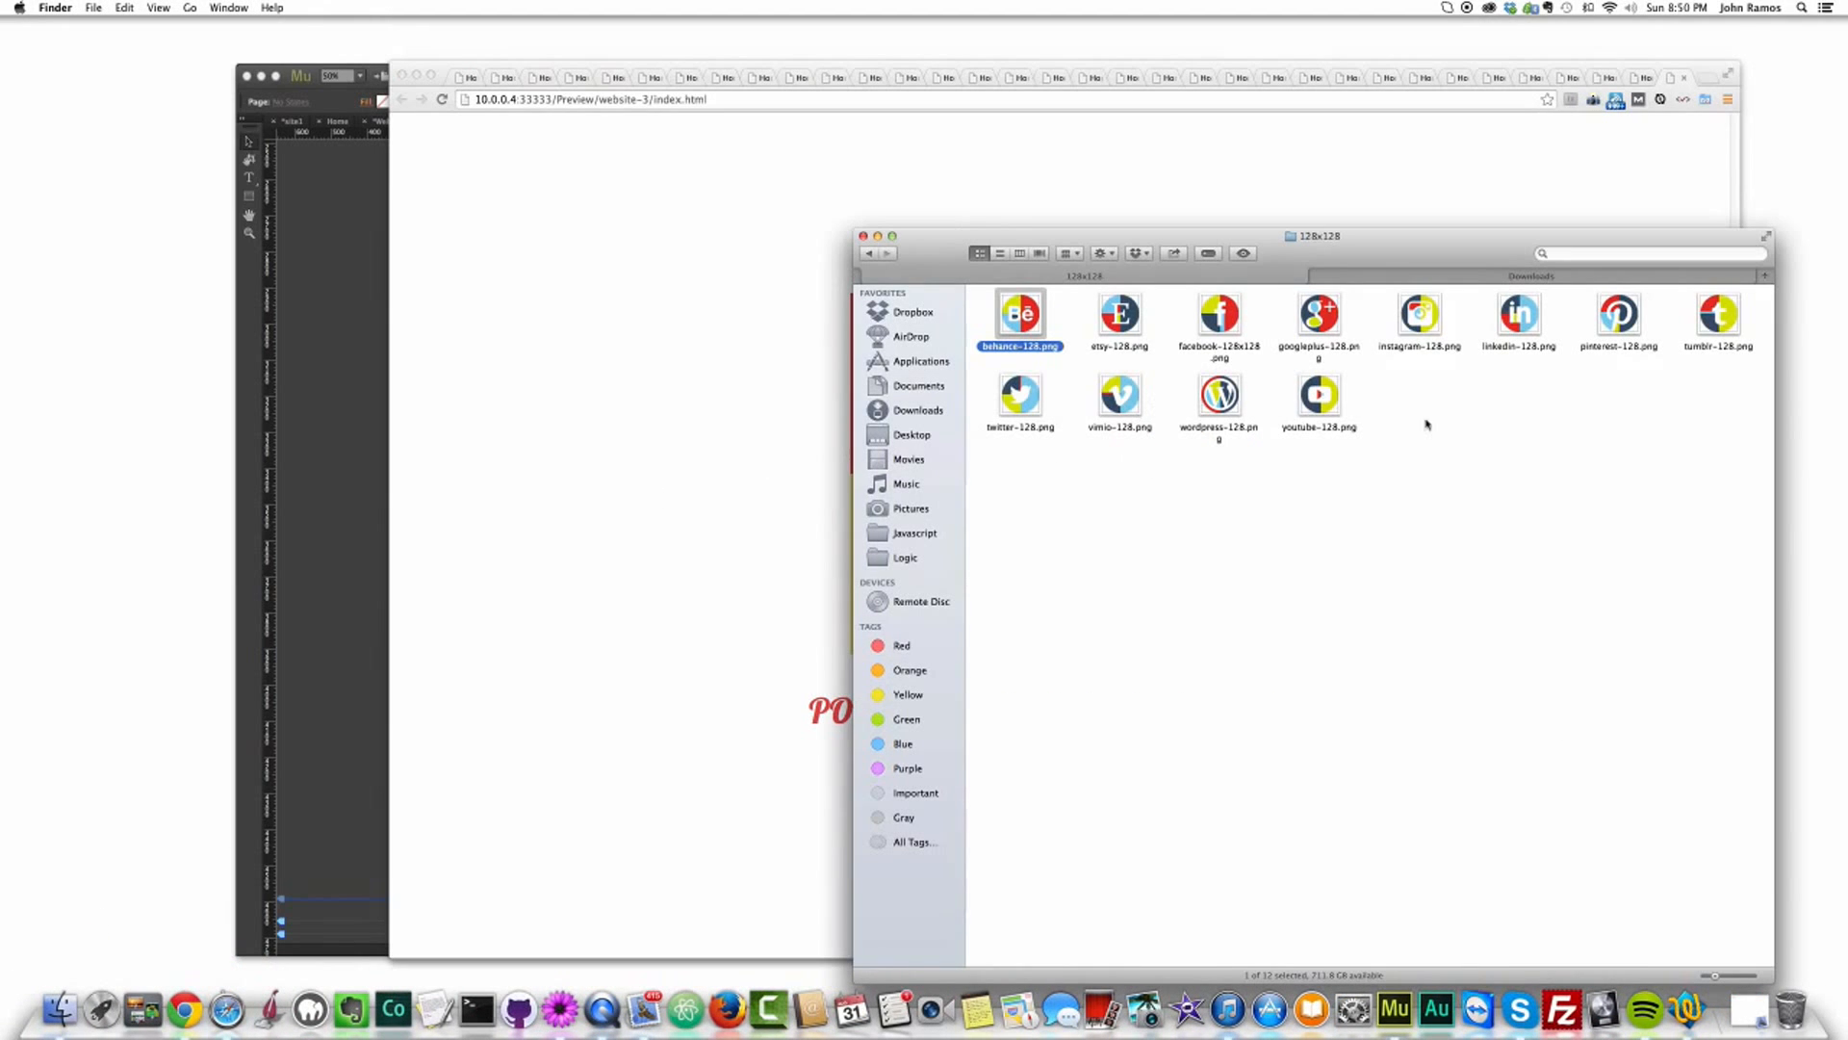
{"action": "left_click", "coordinate": [869, 254]}
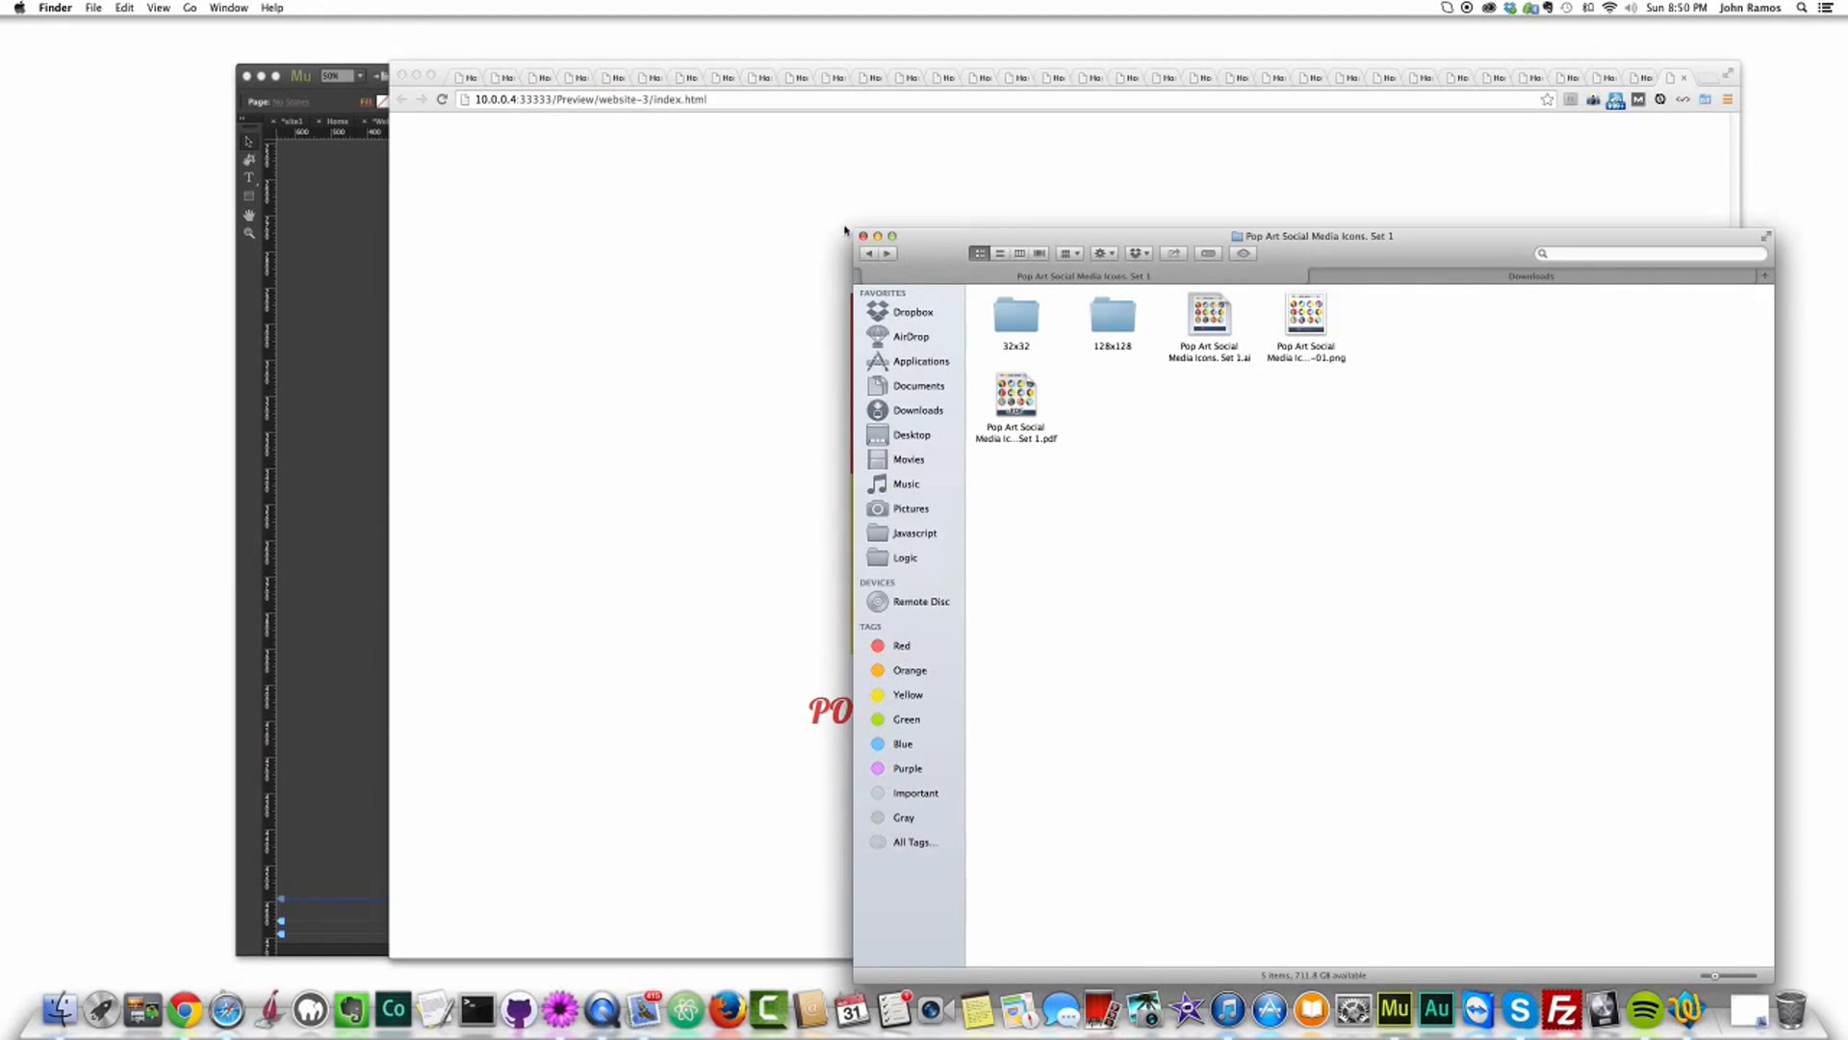
{"action": "left_click", "coordinate": [888, 254]}
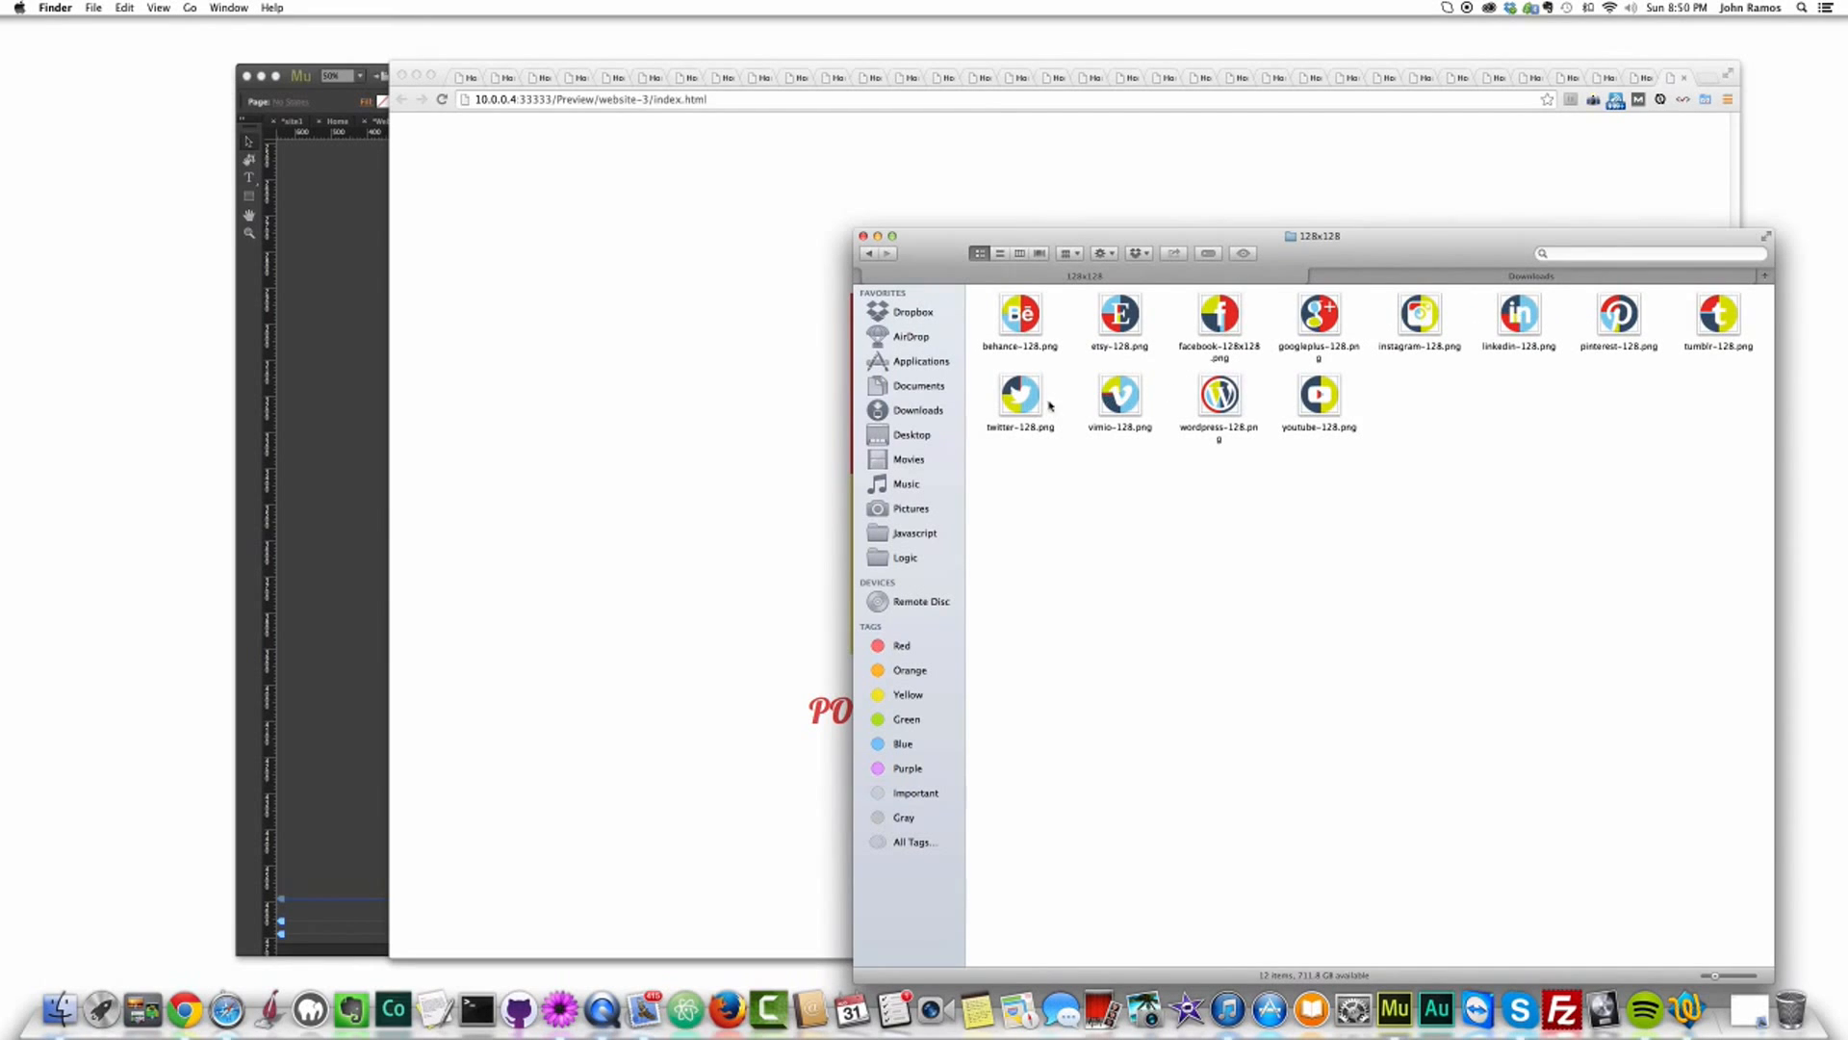
{"action": "left_click", "coordinate": [870, 255]}
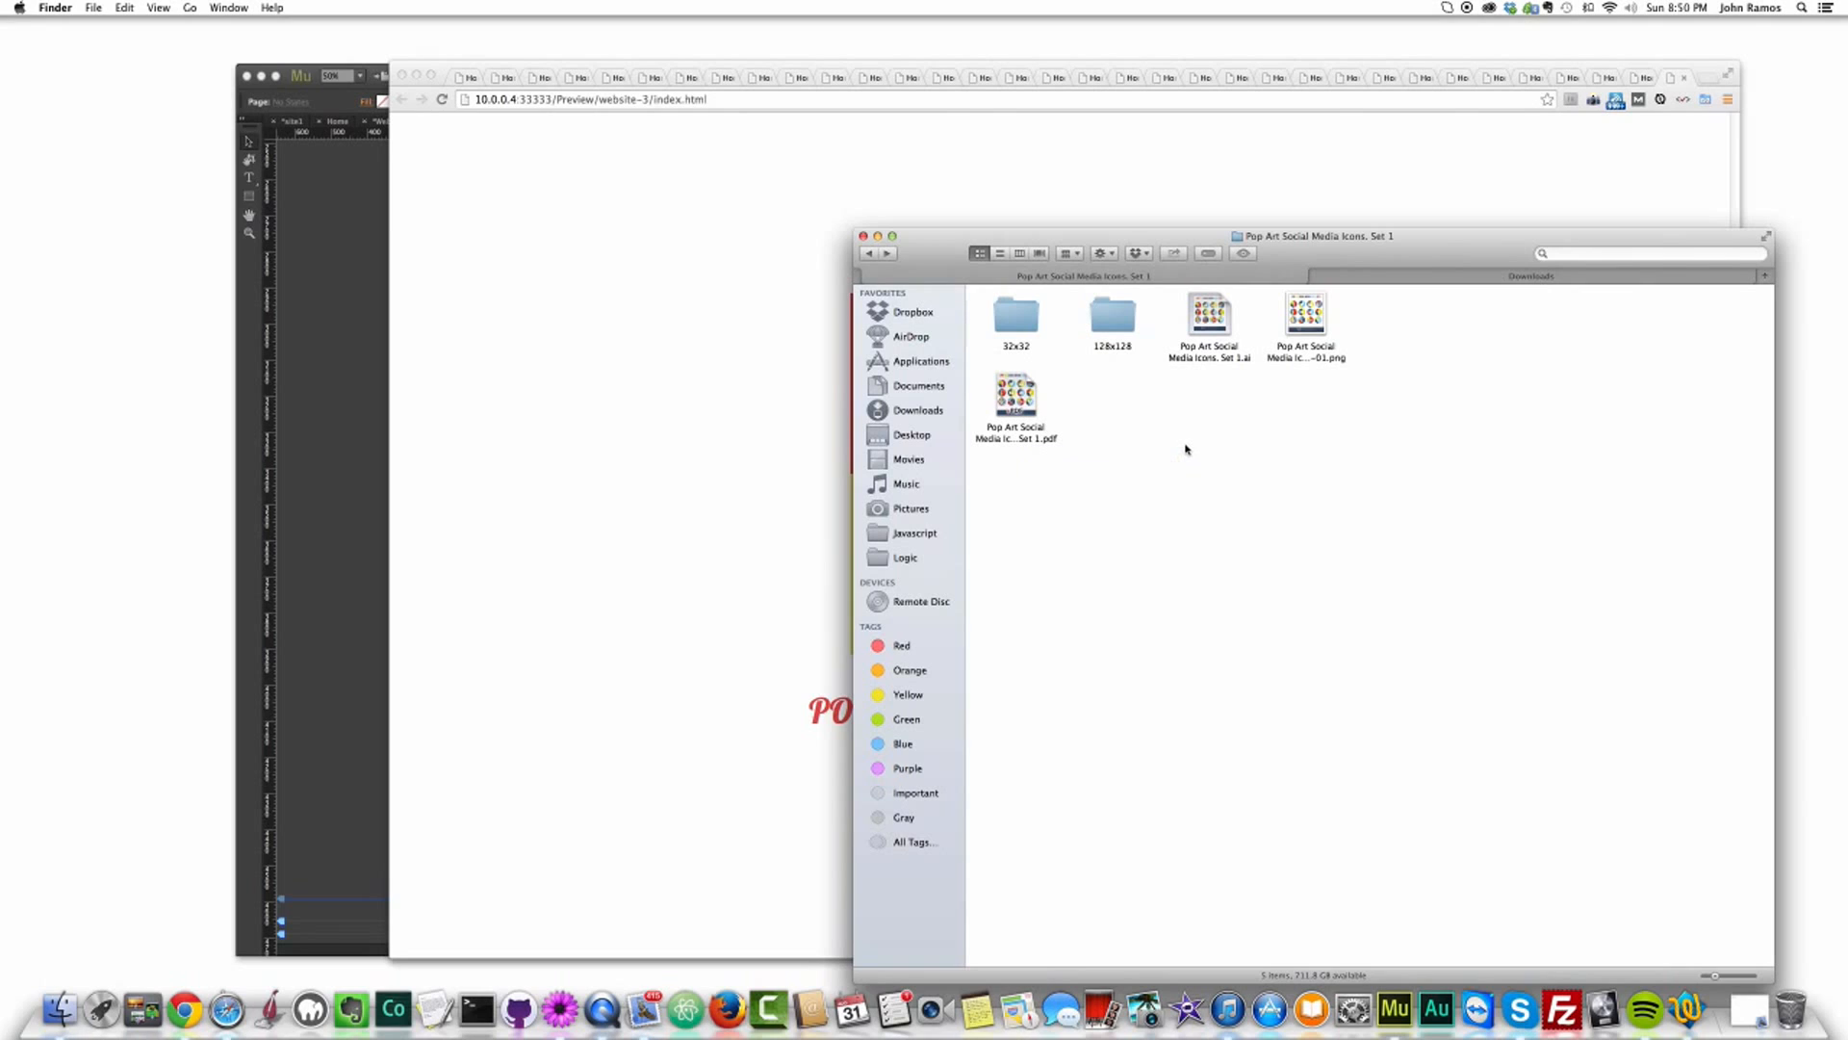
{"action": "left_click_drag", "start_coordinate": [1326, 258], "coordinate": [1319, 257]}
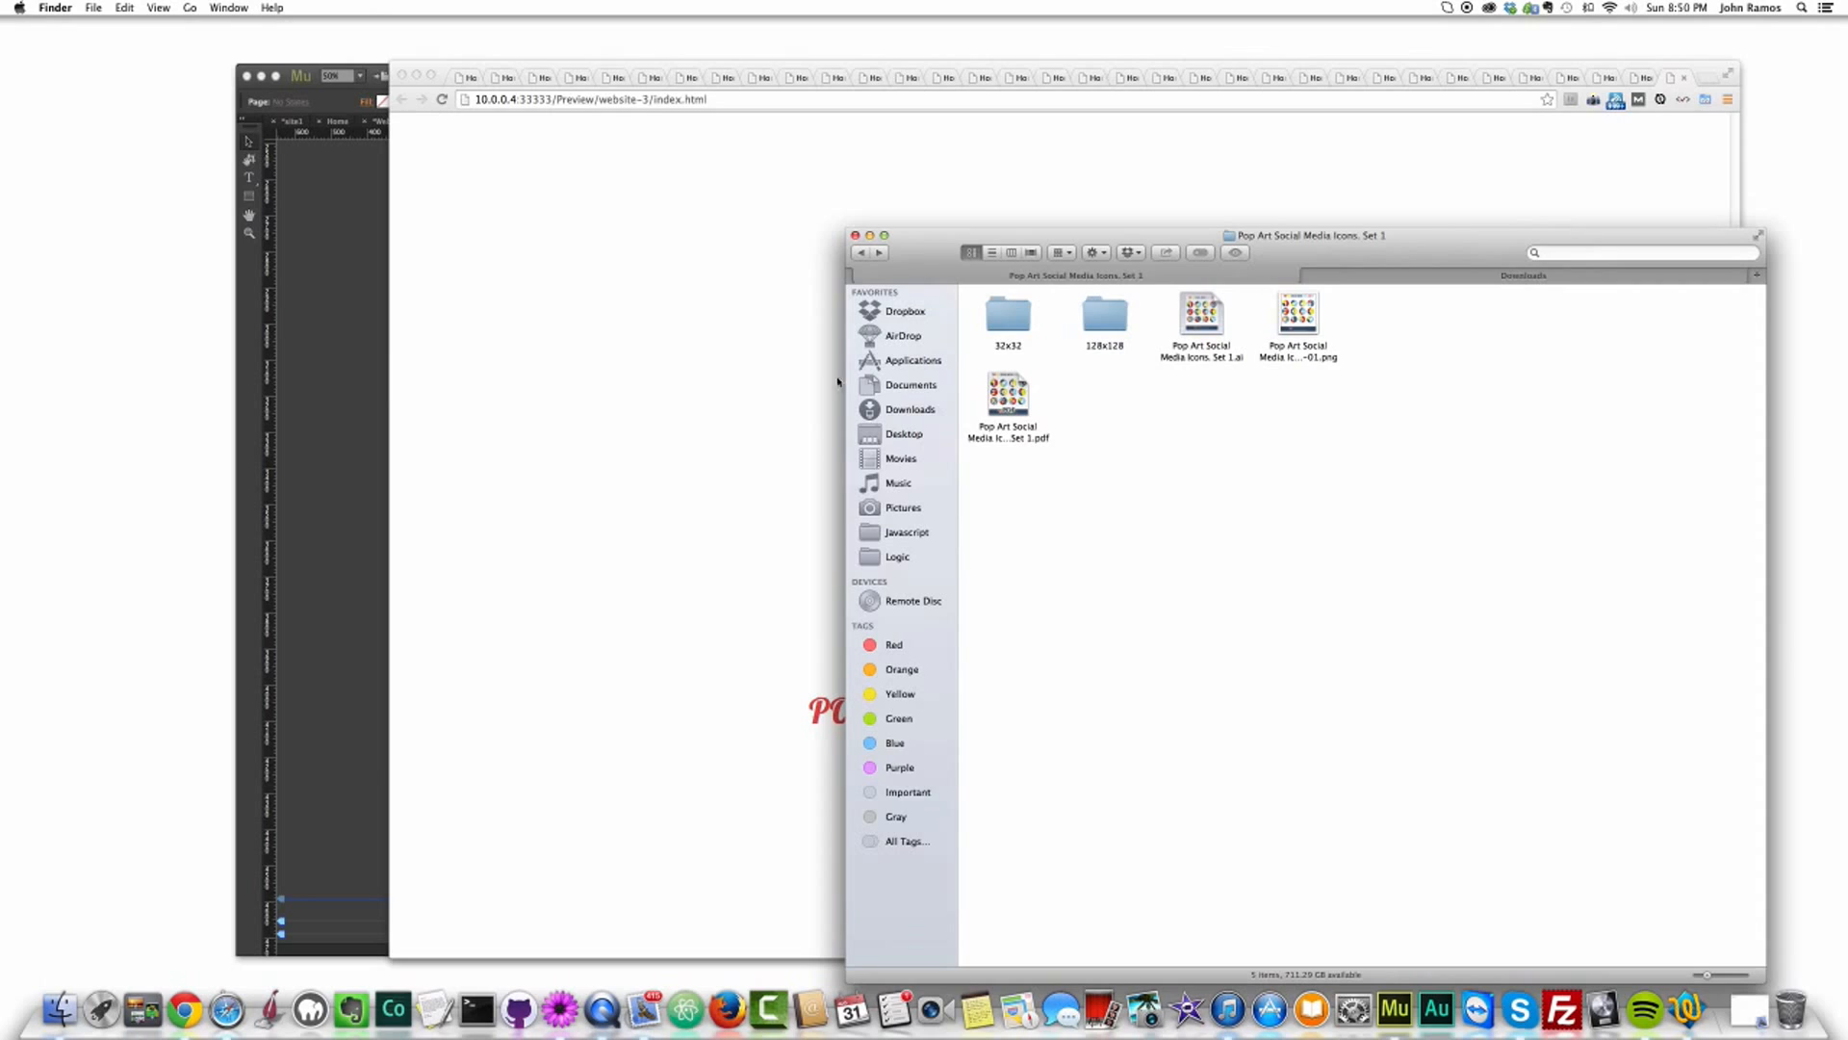
{"action": "left_click", "coordinate": [608, 343]}
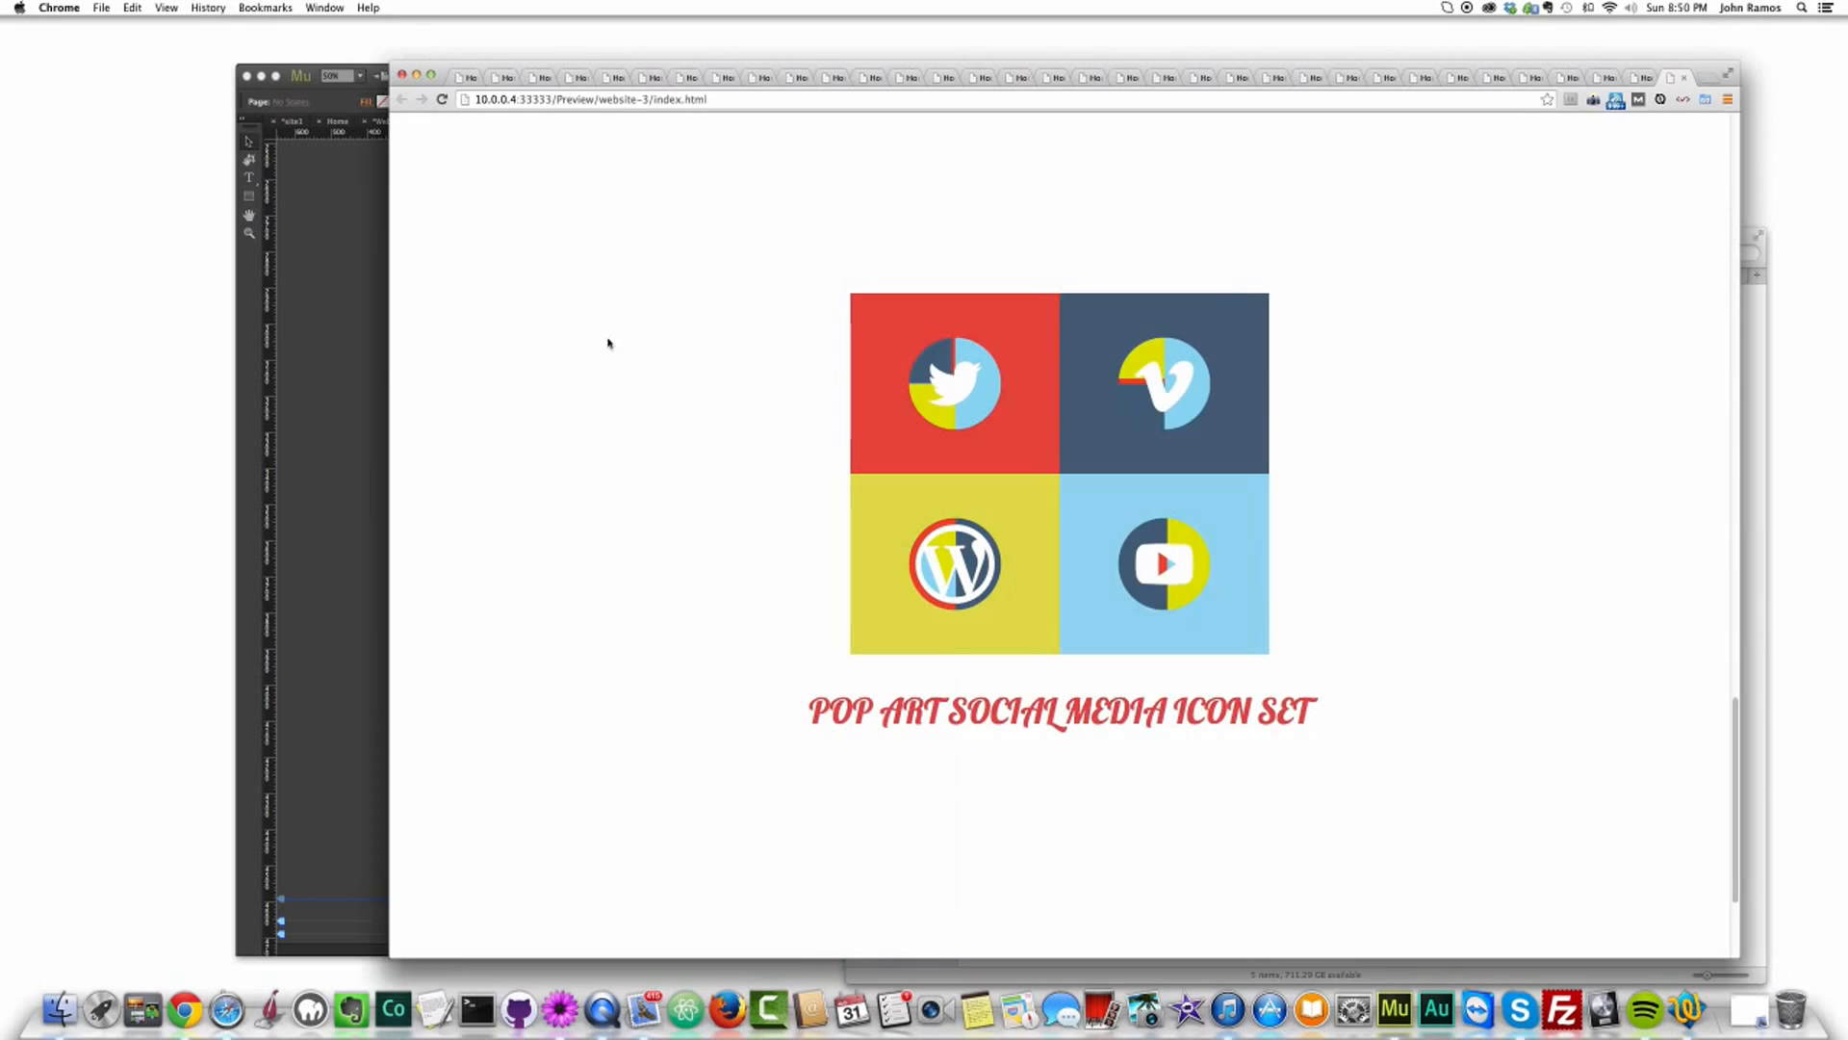
{"action": "left_click", "coordinate": [353, 365]}
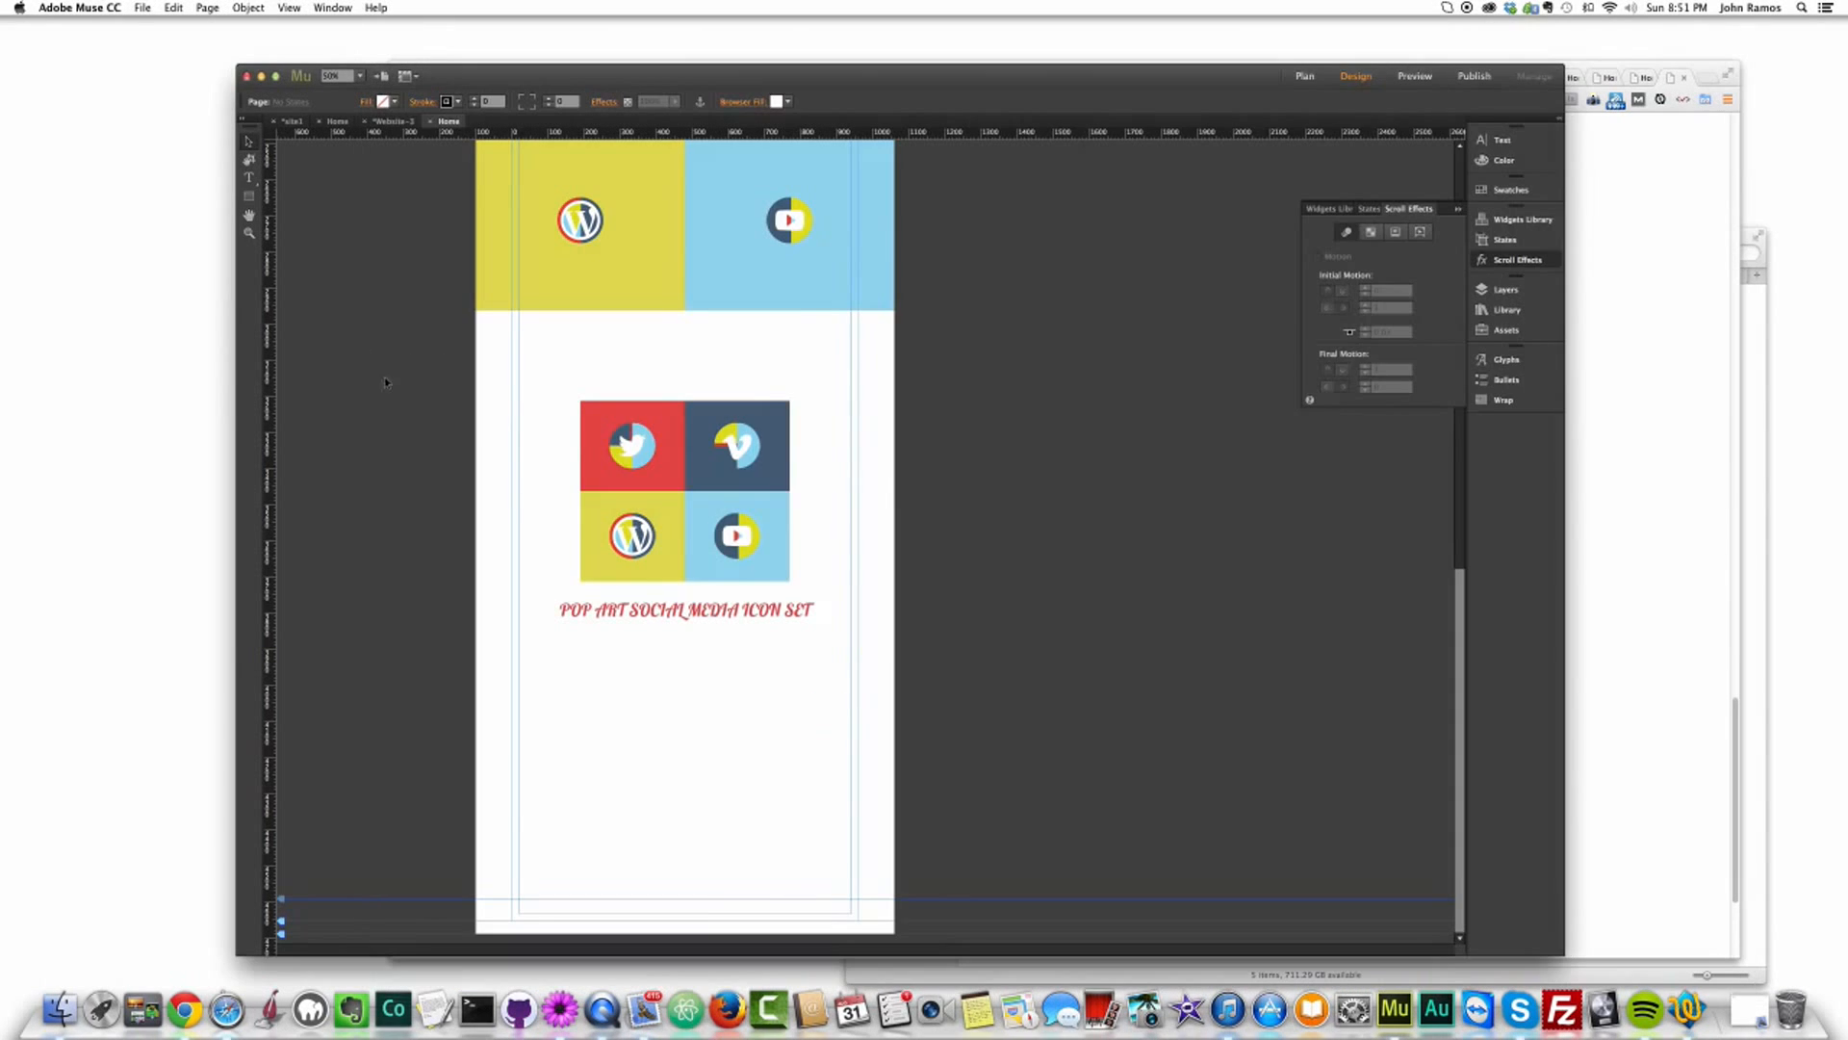